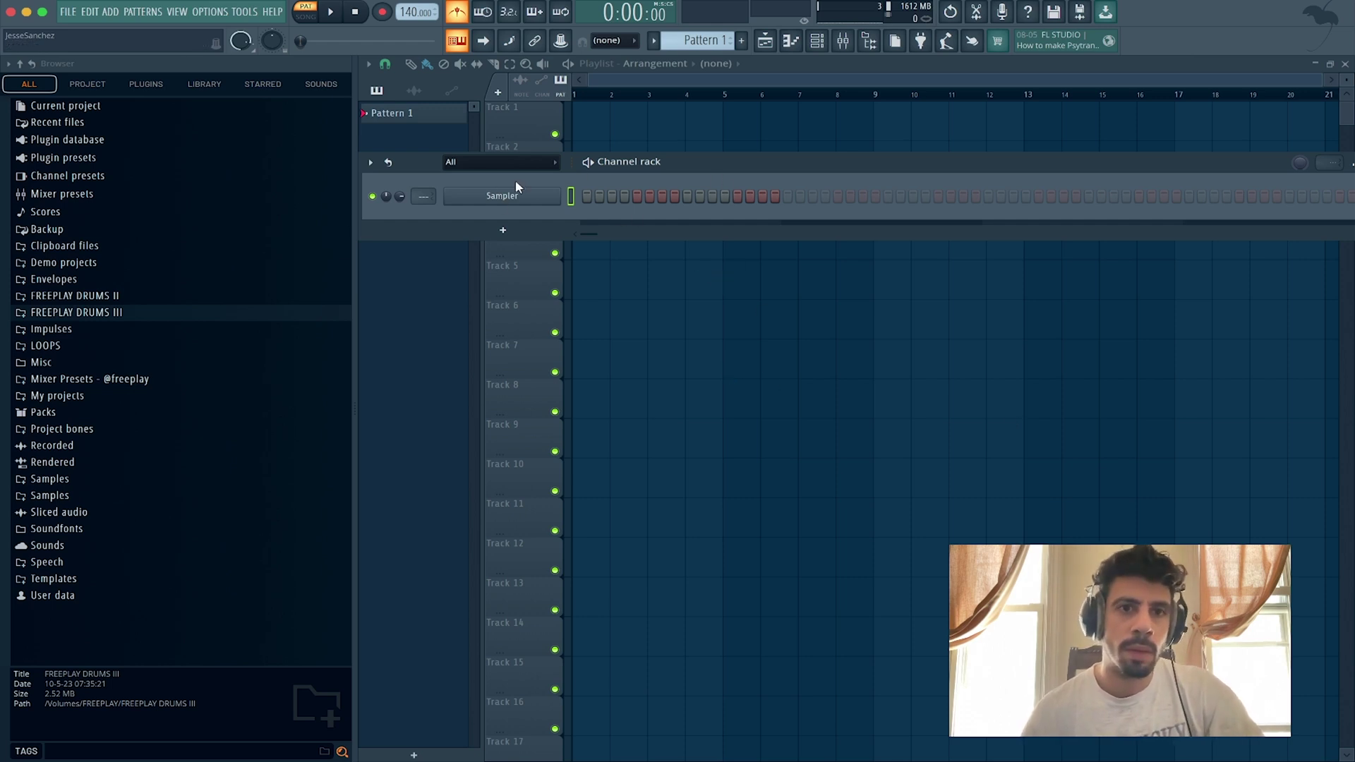
Step: Open the Jake One - Snare Jordan Vol. 5 sample folder inside FREEPLAY DRUMS III, BAP SAMPLES
left_click(90, 296)
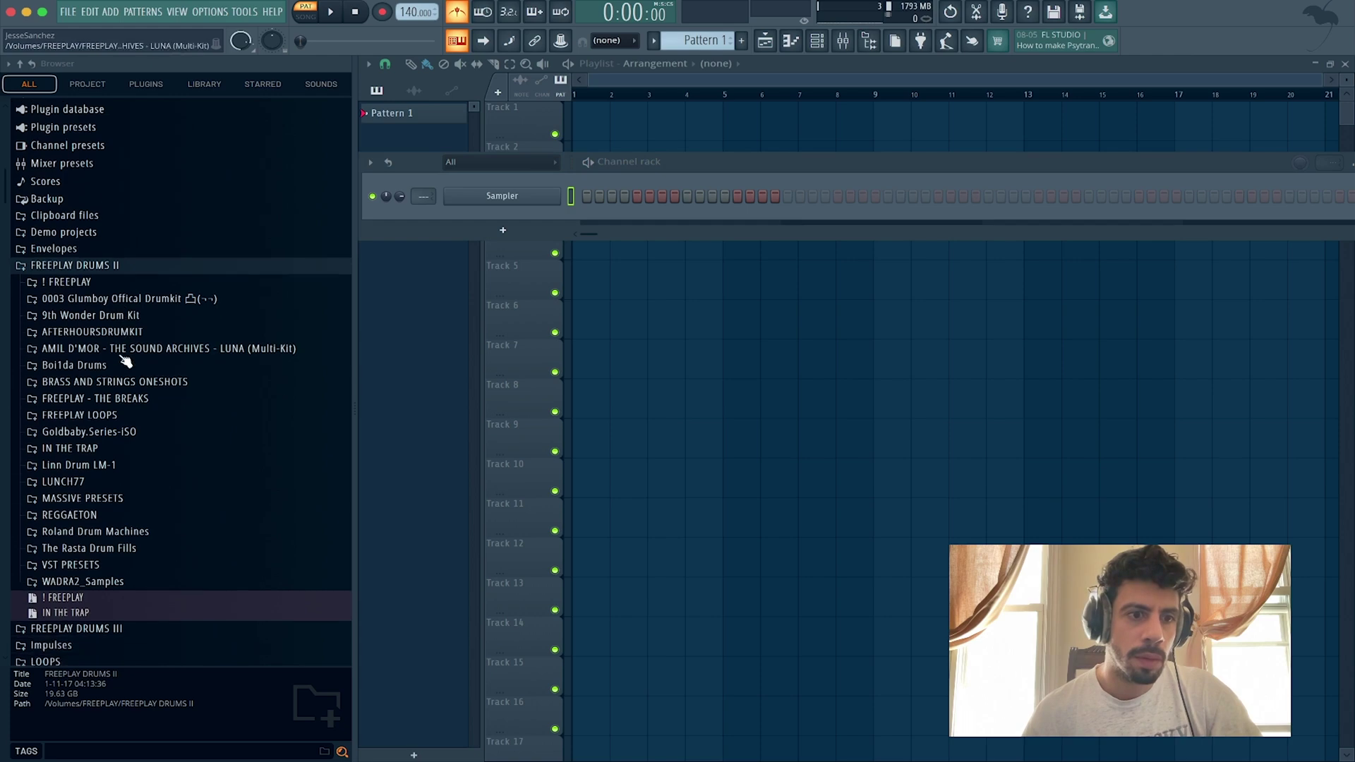
left_click(73, 266)
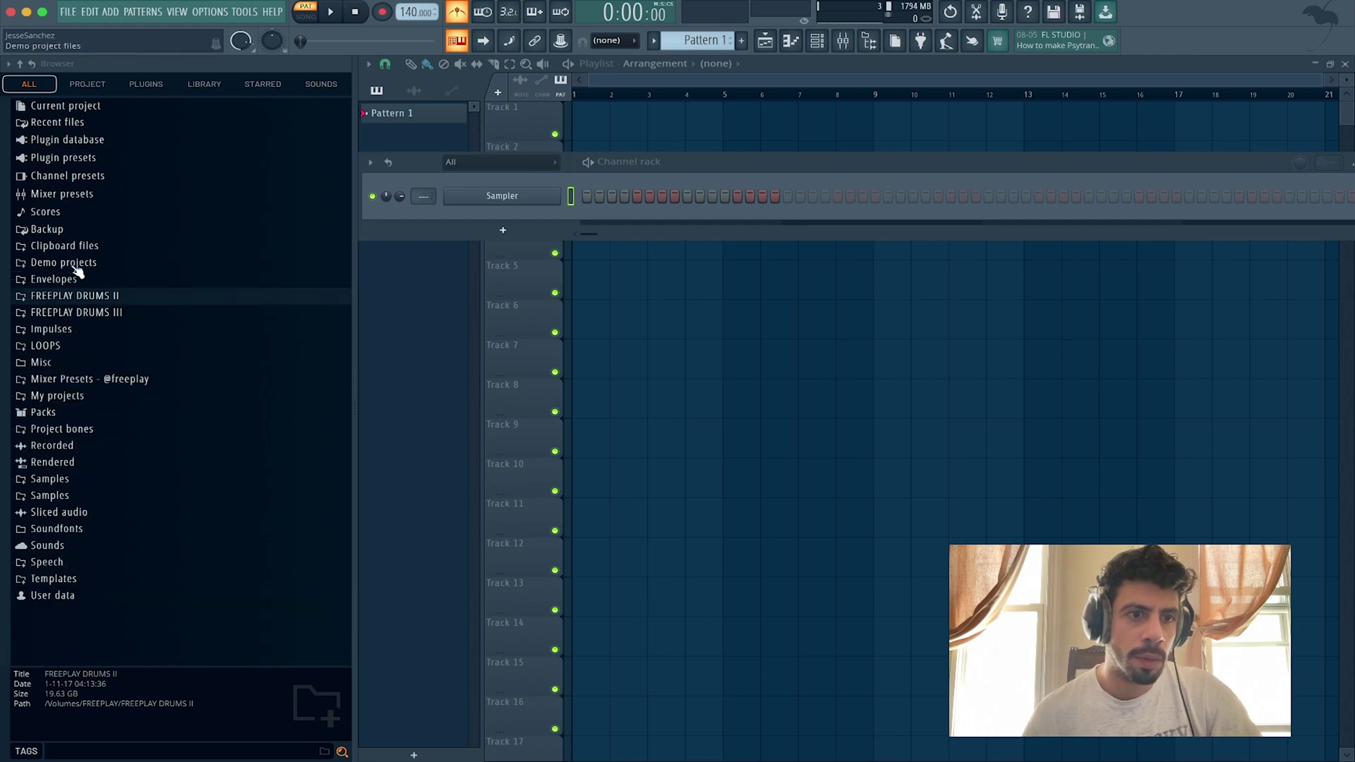
left_click(79, 313)
scroll(105, 332, "down", 5)
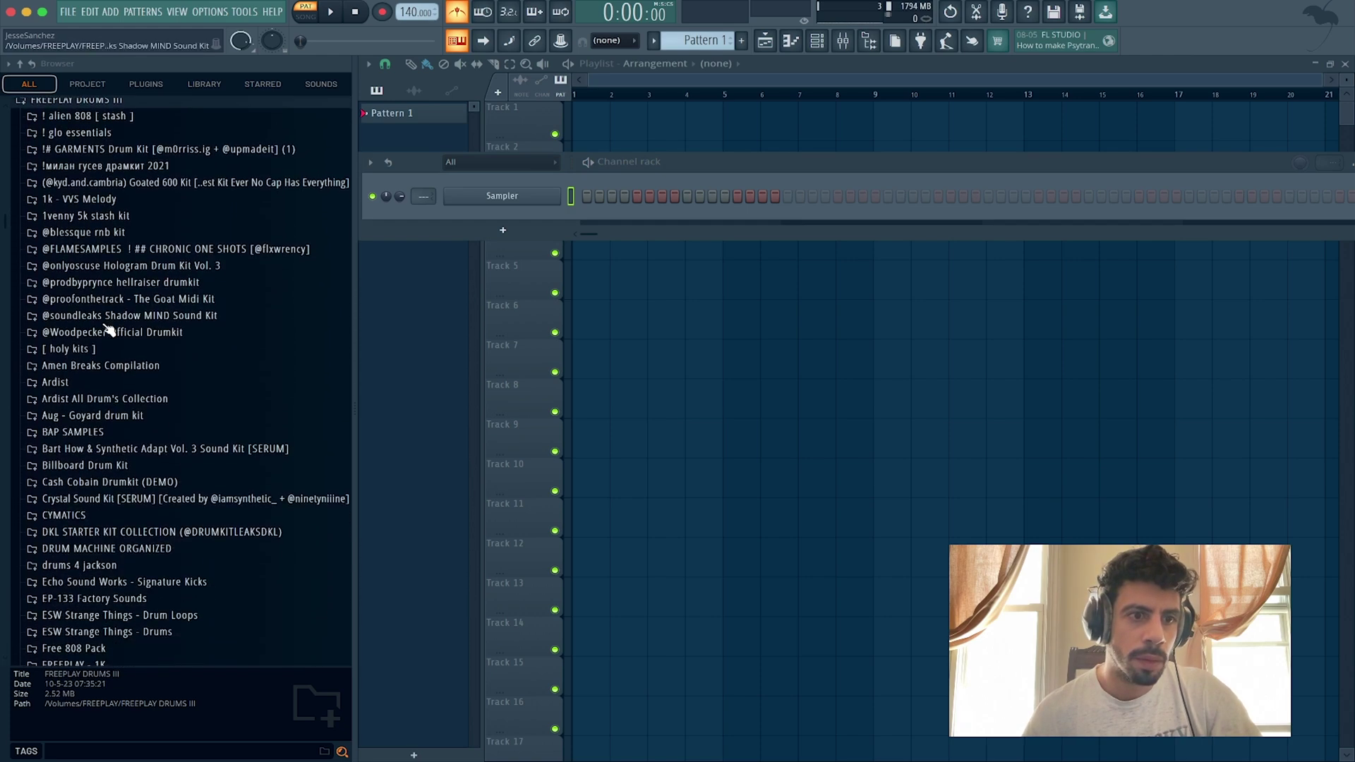
left_click(73, 431)
scroll(169, 375, "down", 3)
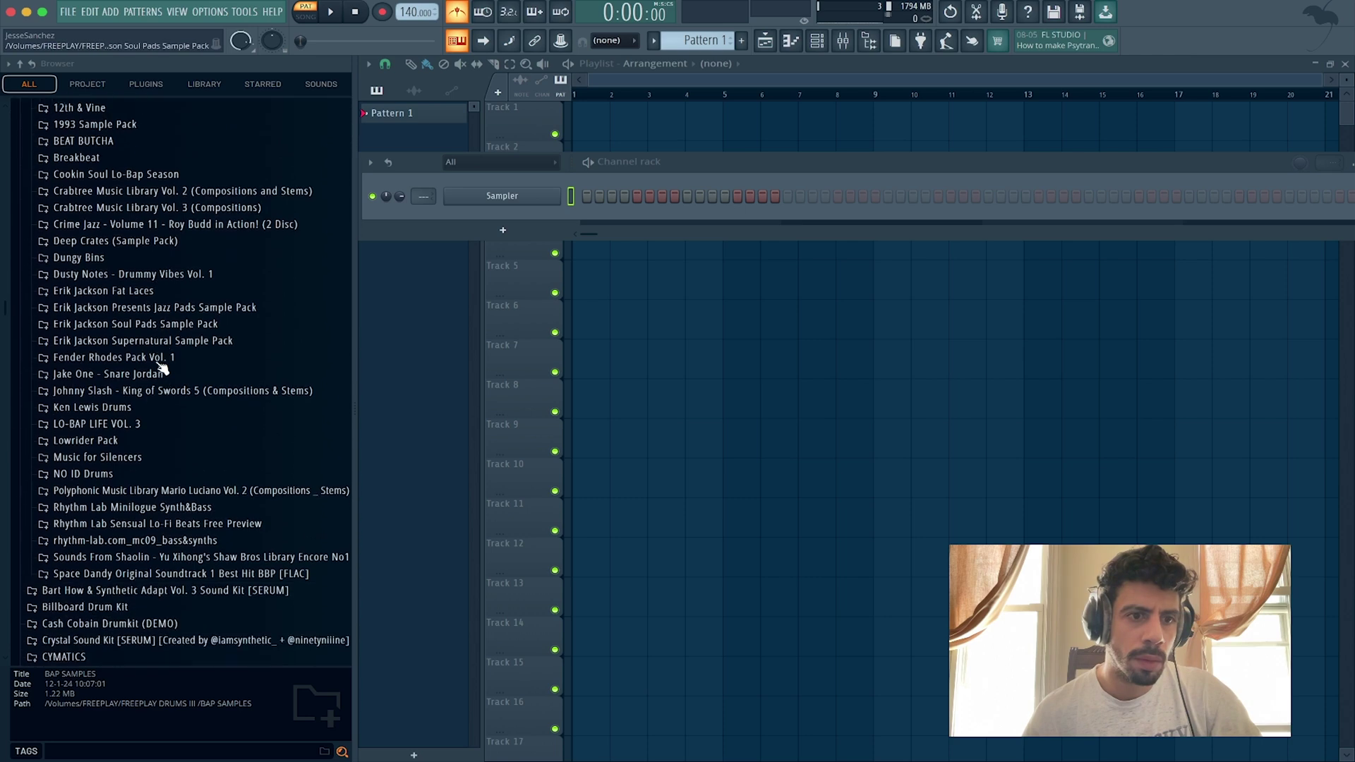
left_click(143, 367)
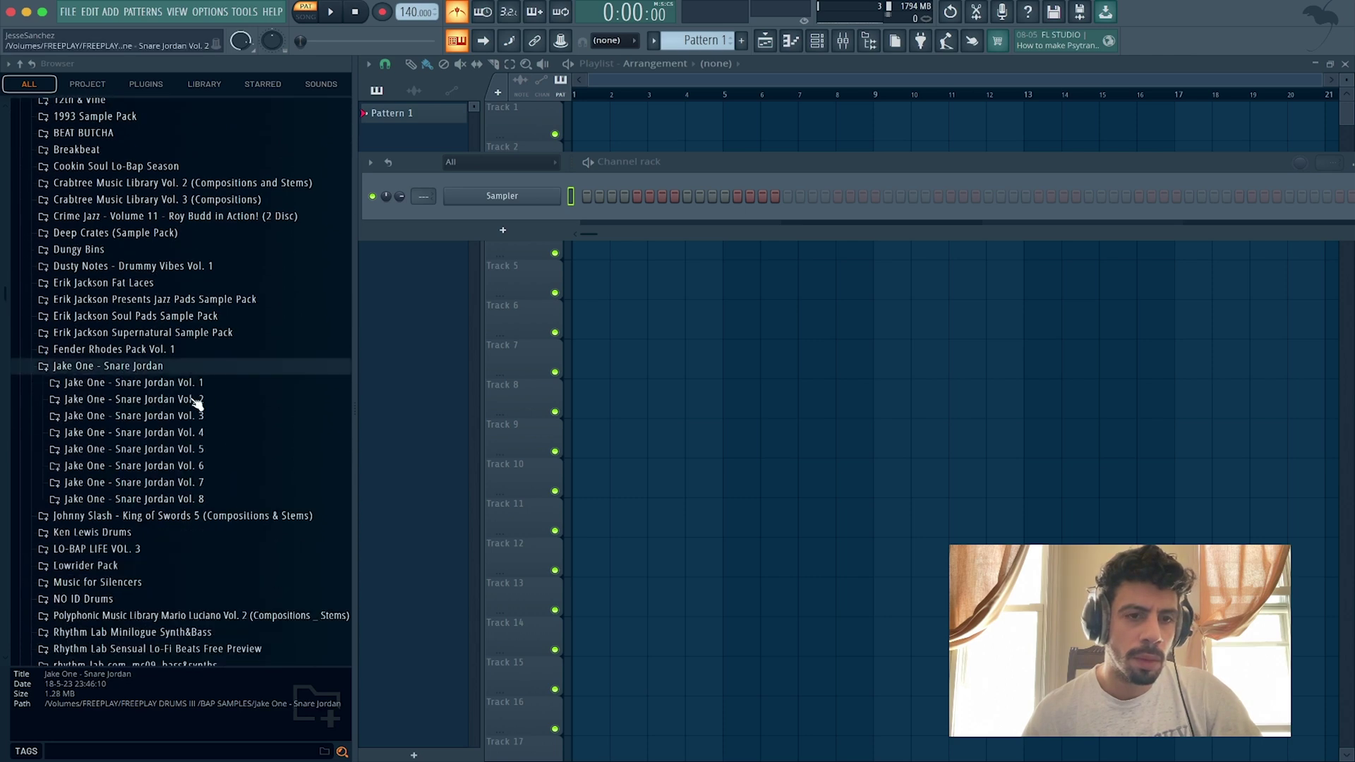
left_click(163, 449)
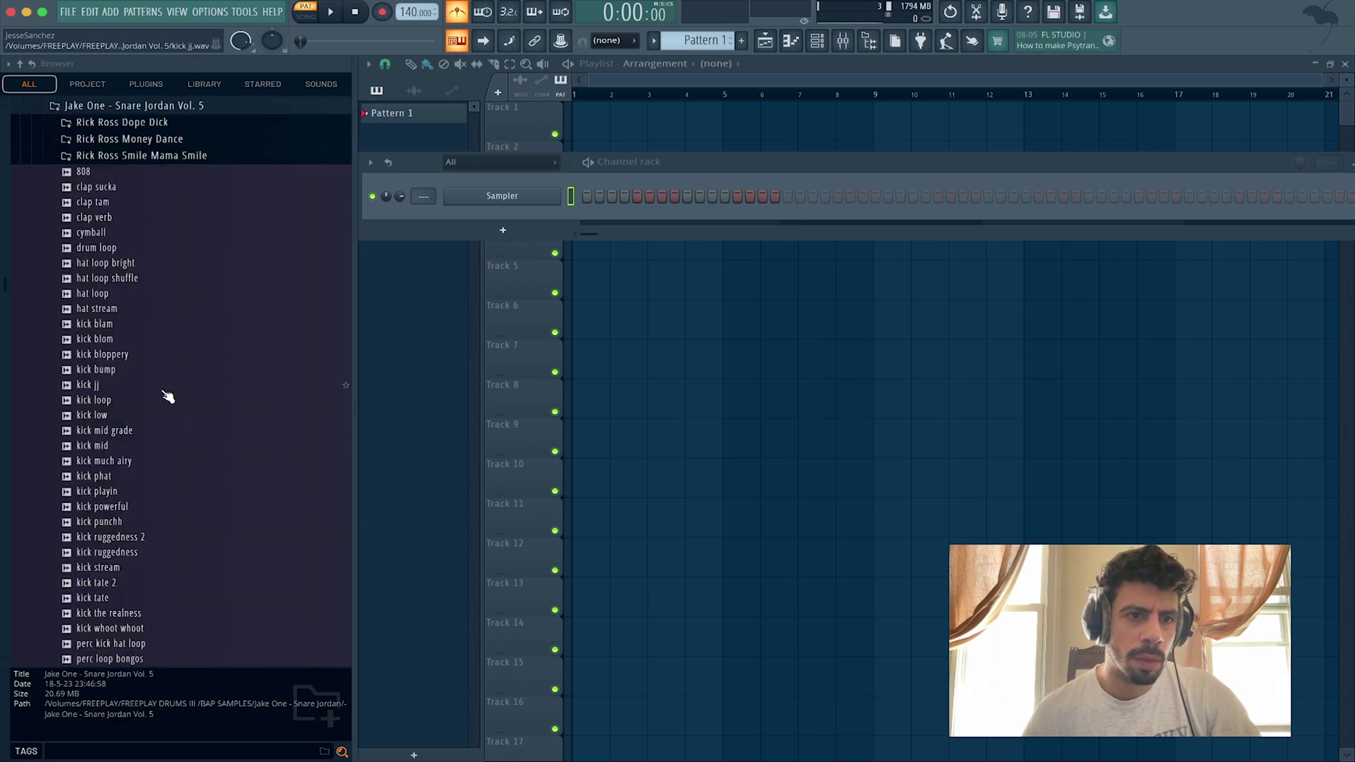
Step: Preview the drum loop and kick loop samples, and place the drum loop on Track 1 at bar 1
scroll(169, 398, "down", 1)
left_click(104, 220)
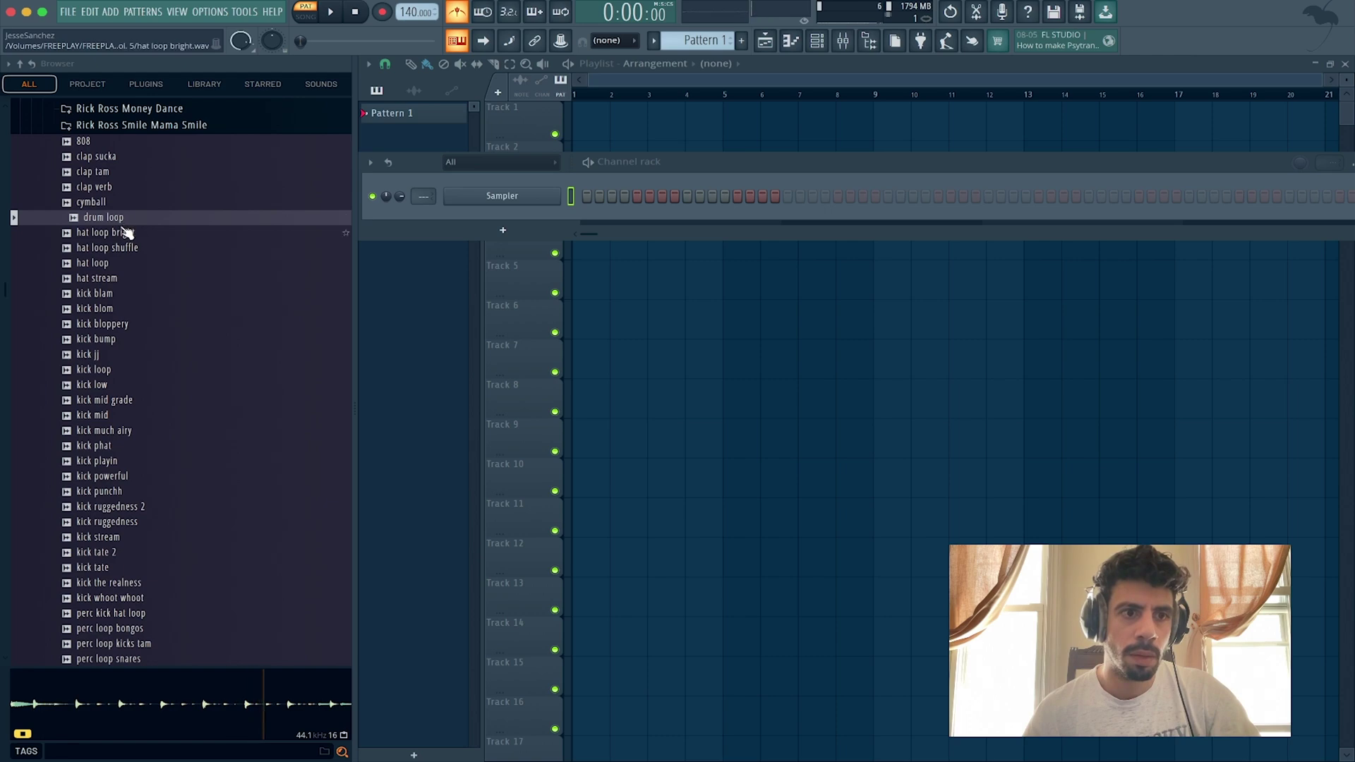
left_click(106, 371)
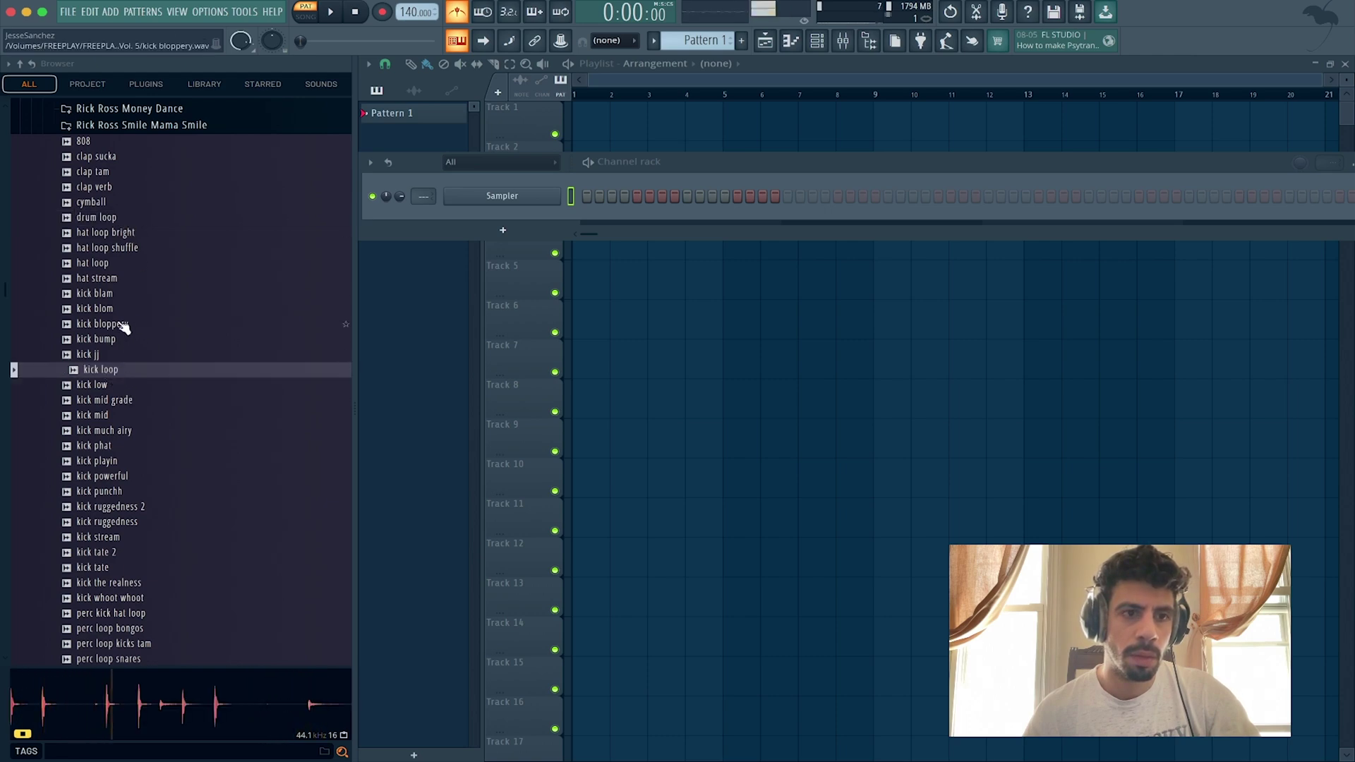
left_click(112, 218)
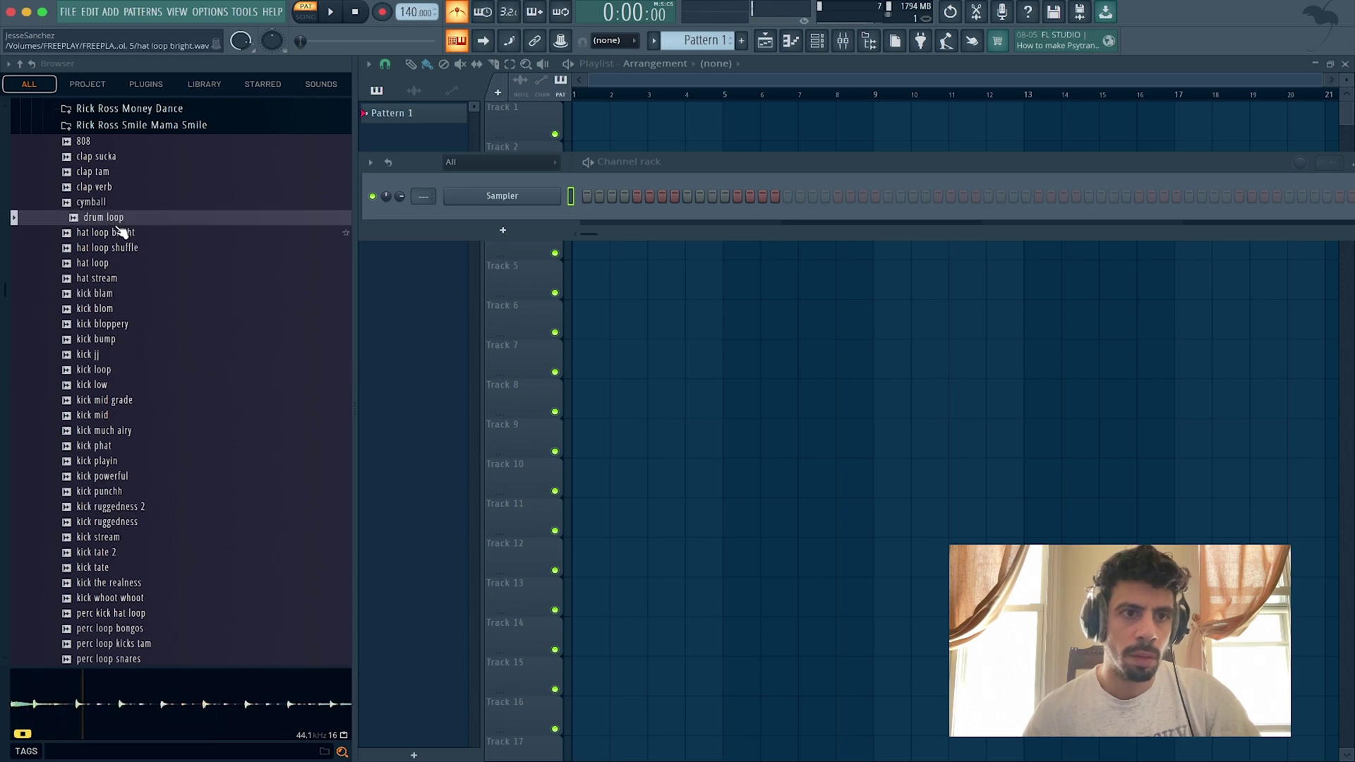
left_click_drag(108, 223, 585, 120)
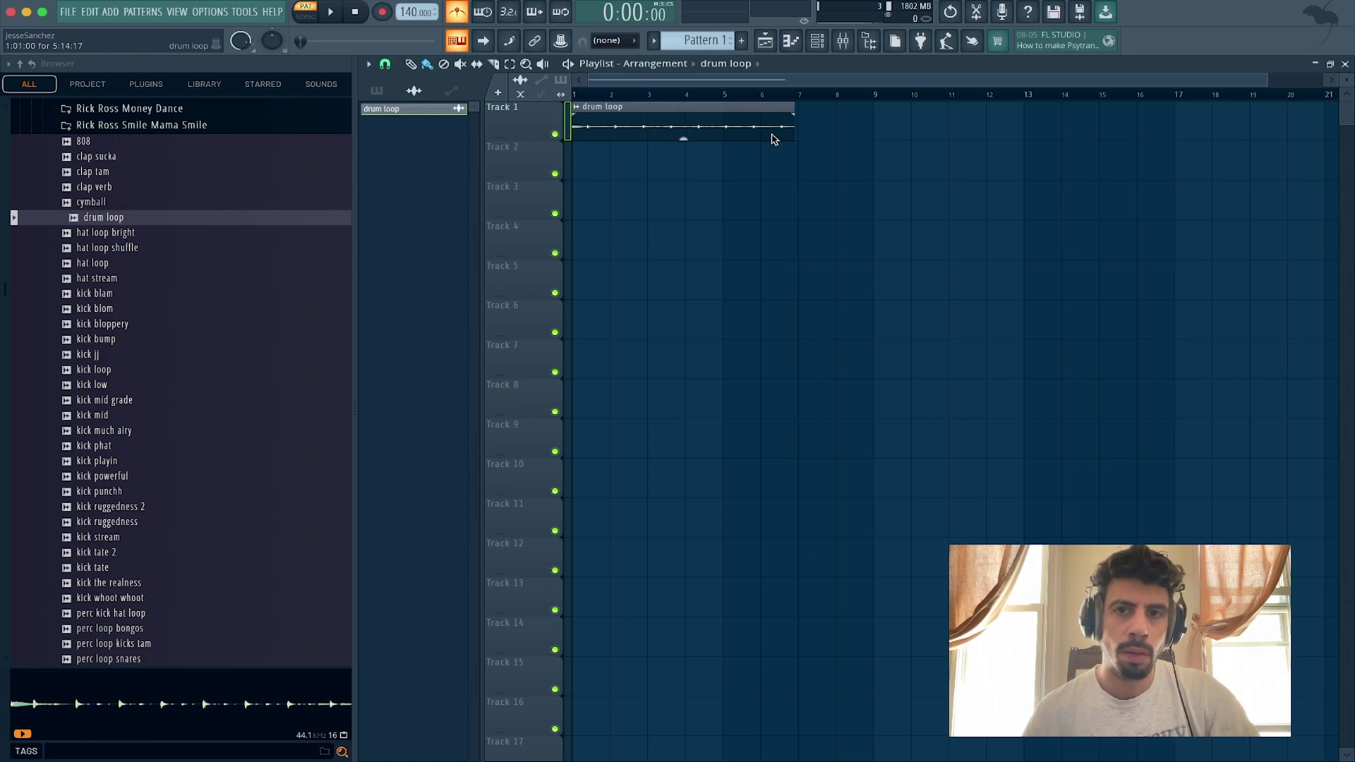
Step: Set the drum loop clip's time-stretching mode to Stretch and its stretch time to 8:00:00
double_click(637, 130)
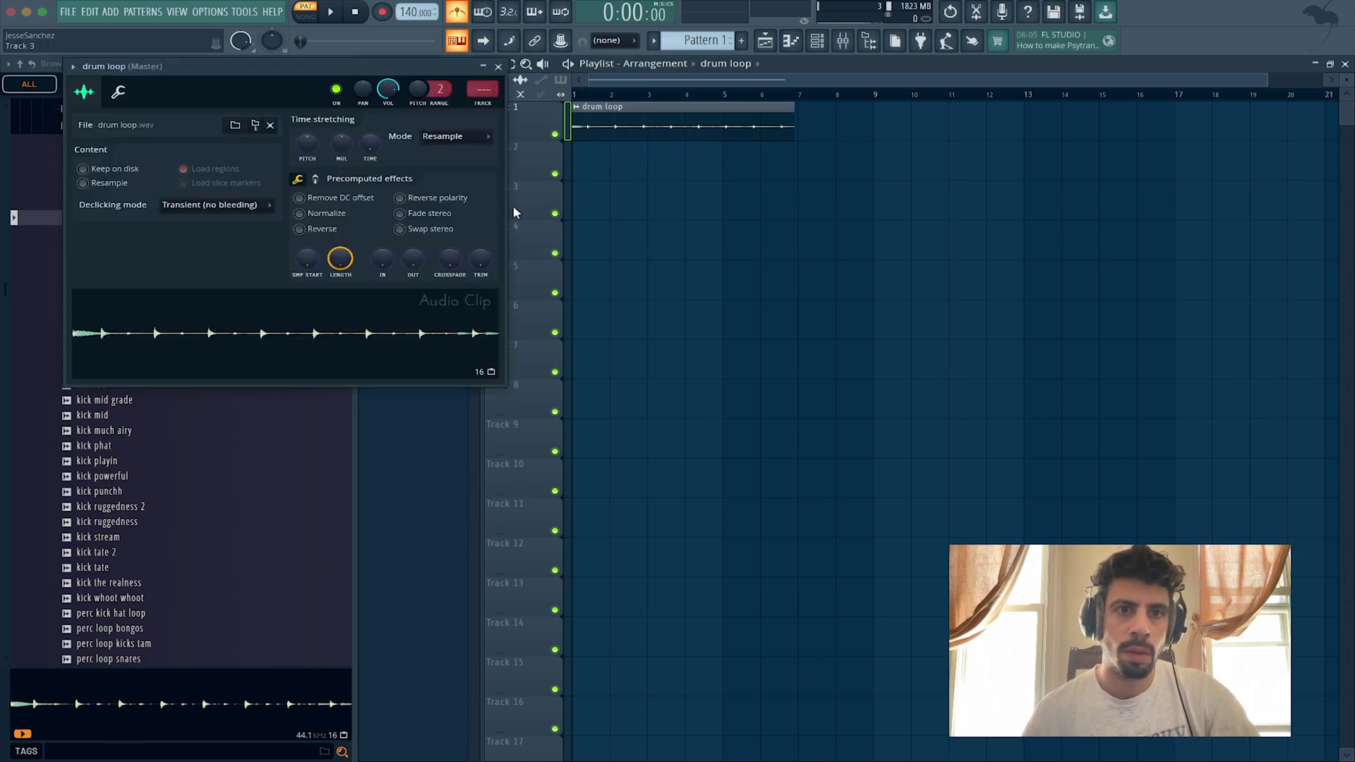
left_click(448, 137)
left_click(449, 177)
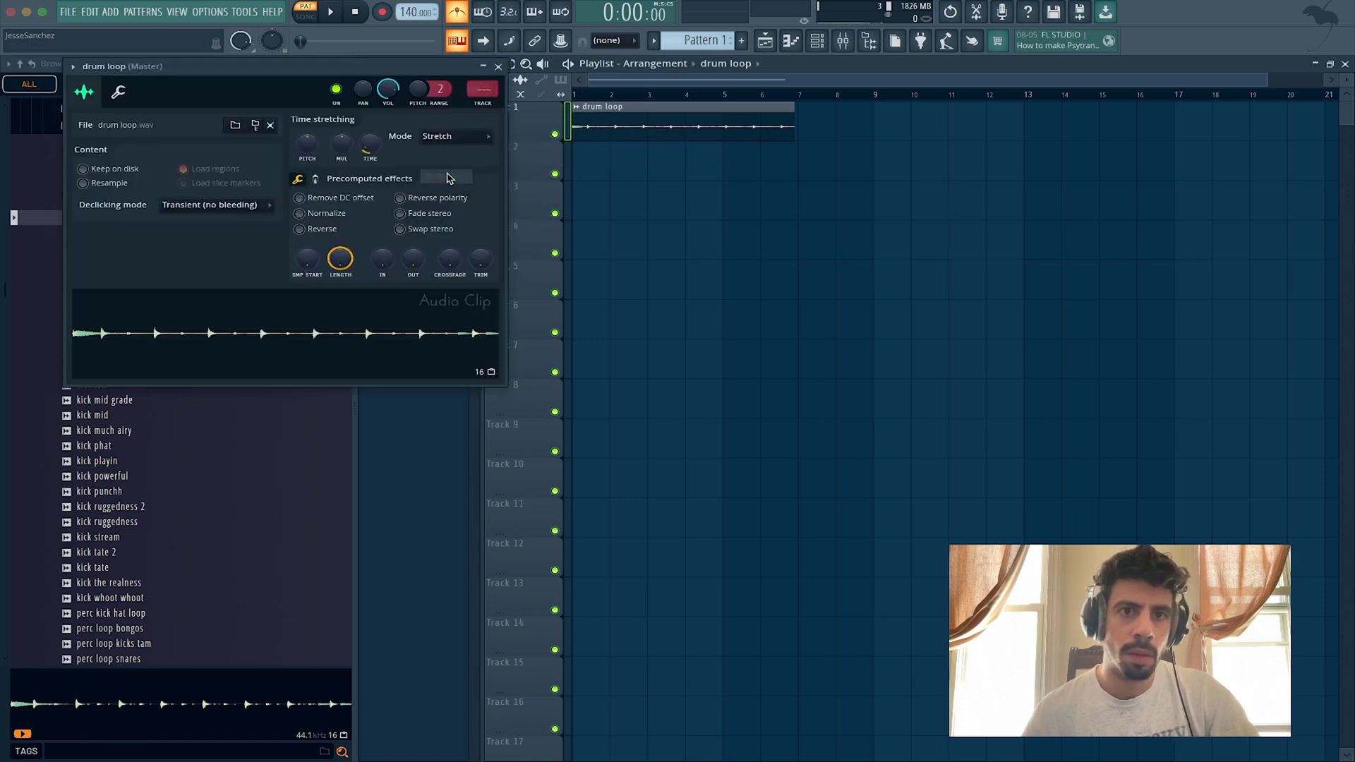
left_click_drag(370, 145, 370, 129)
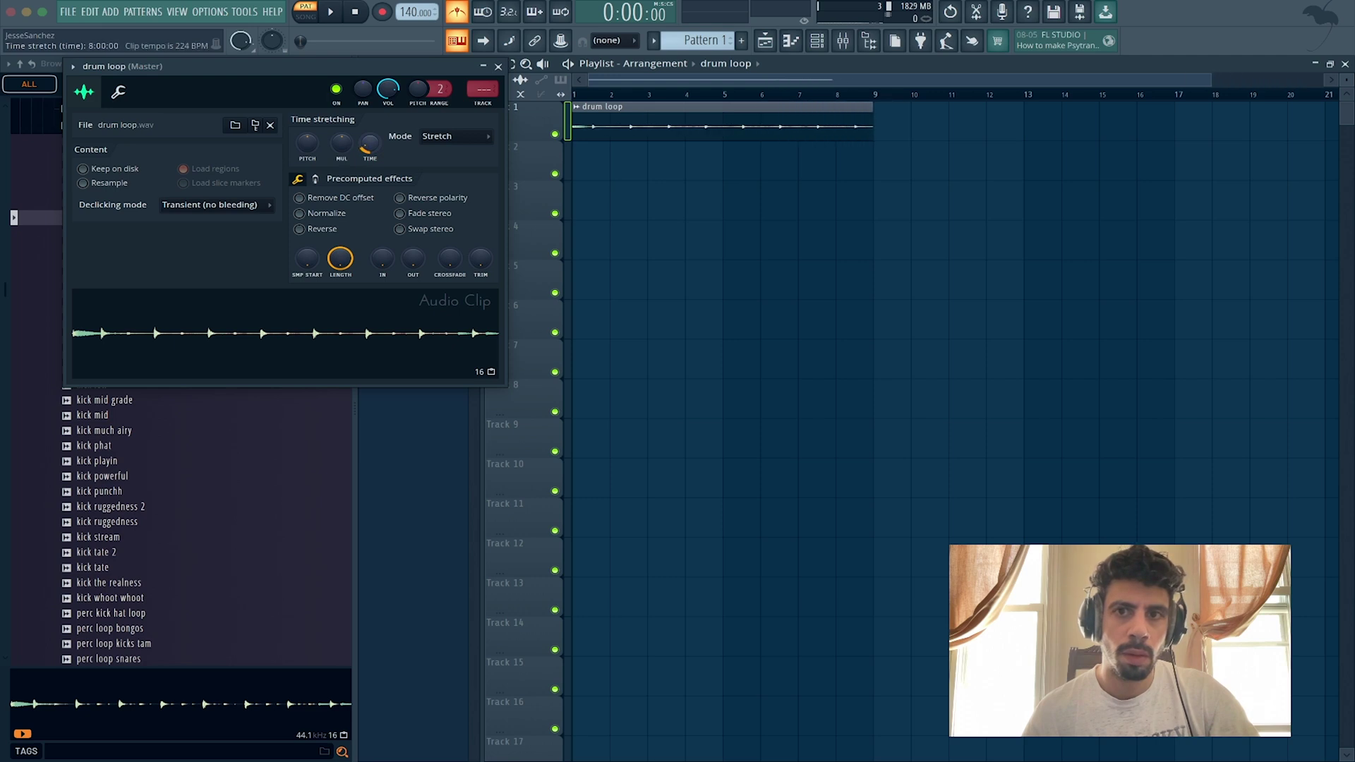
Step: Play the arrangement from bar 1 in song mode and lower the Insert 17 mixer fader to about 77% (-5.5 dB)
left_click(578, 99)
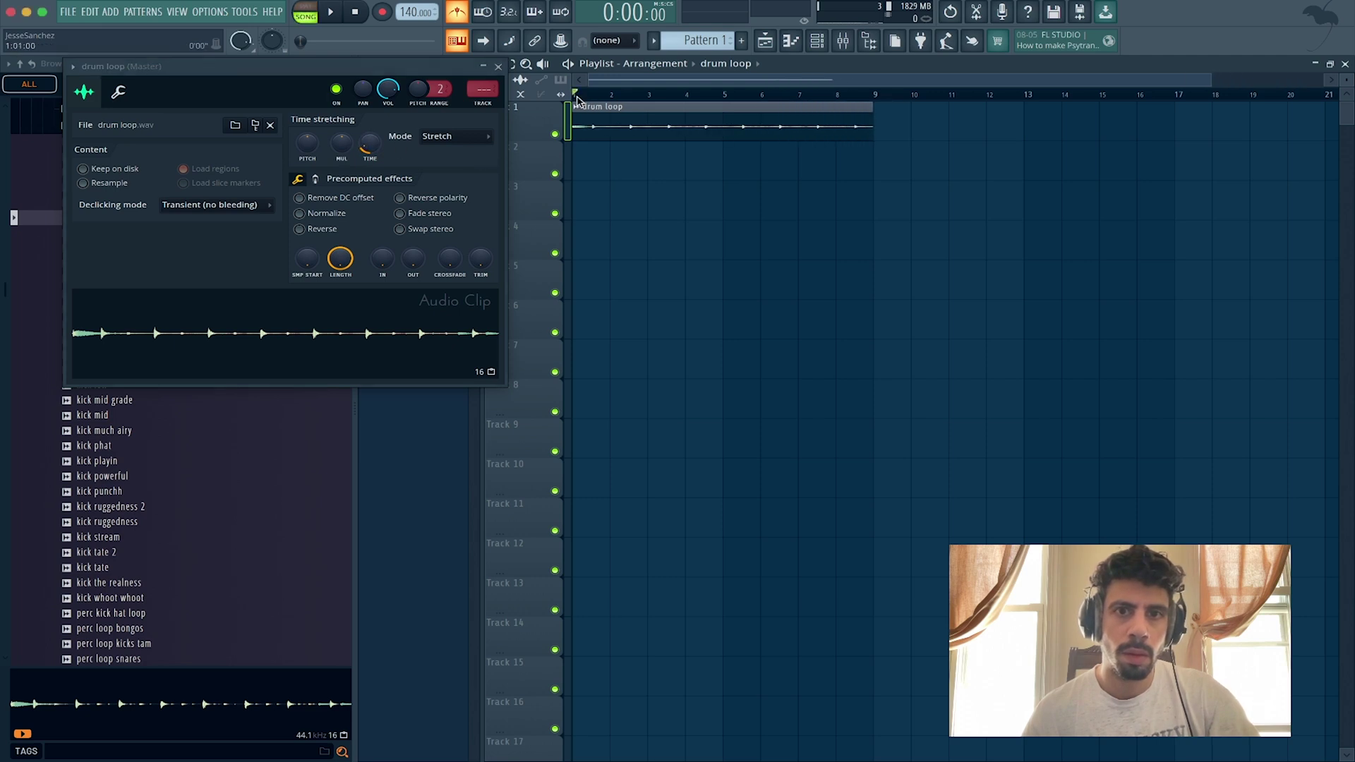
key("space")
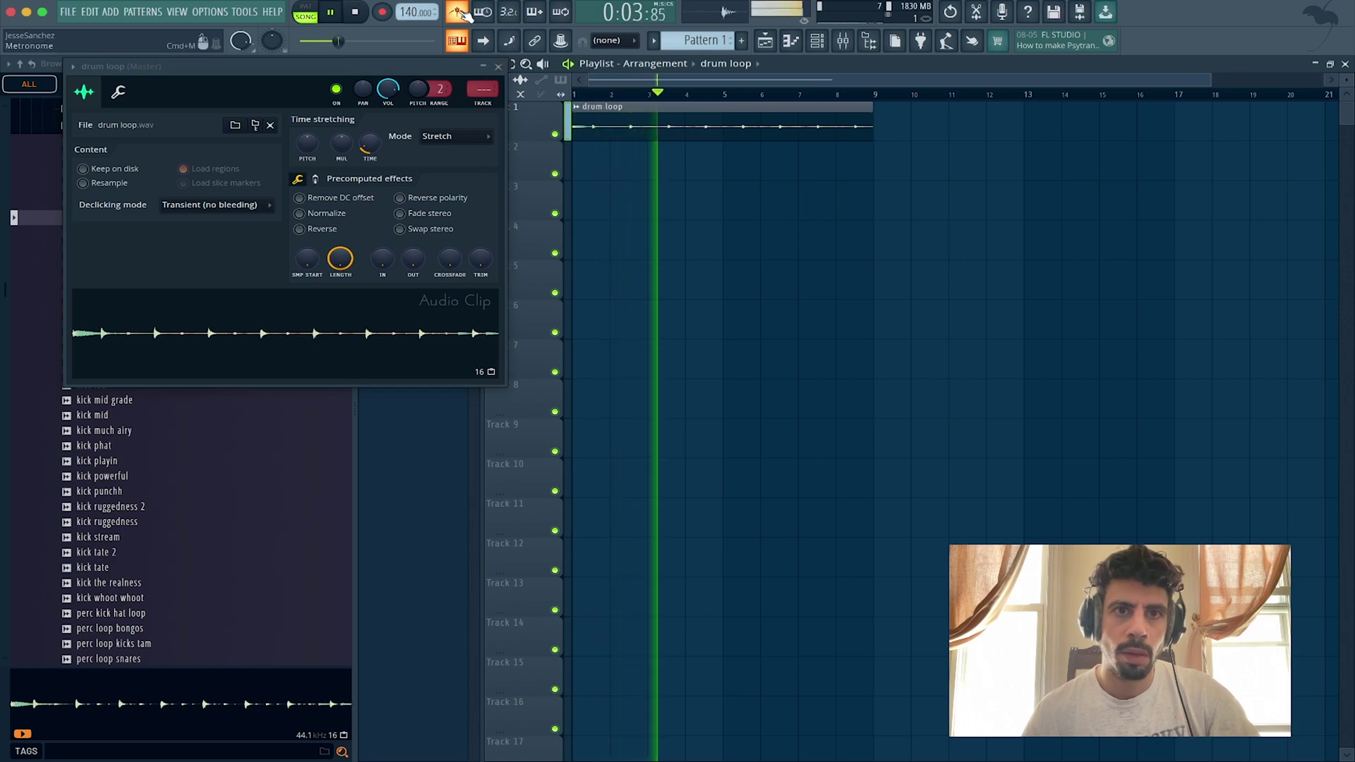
left_click(843, 40)
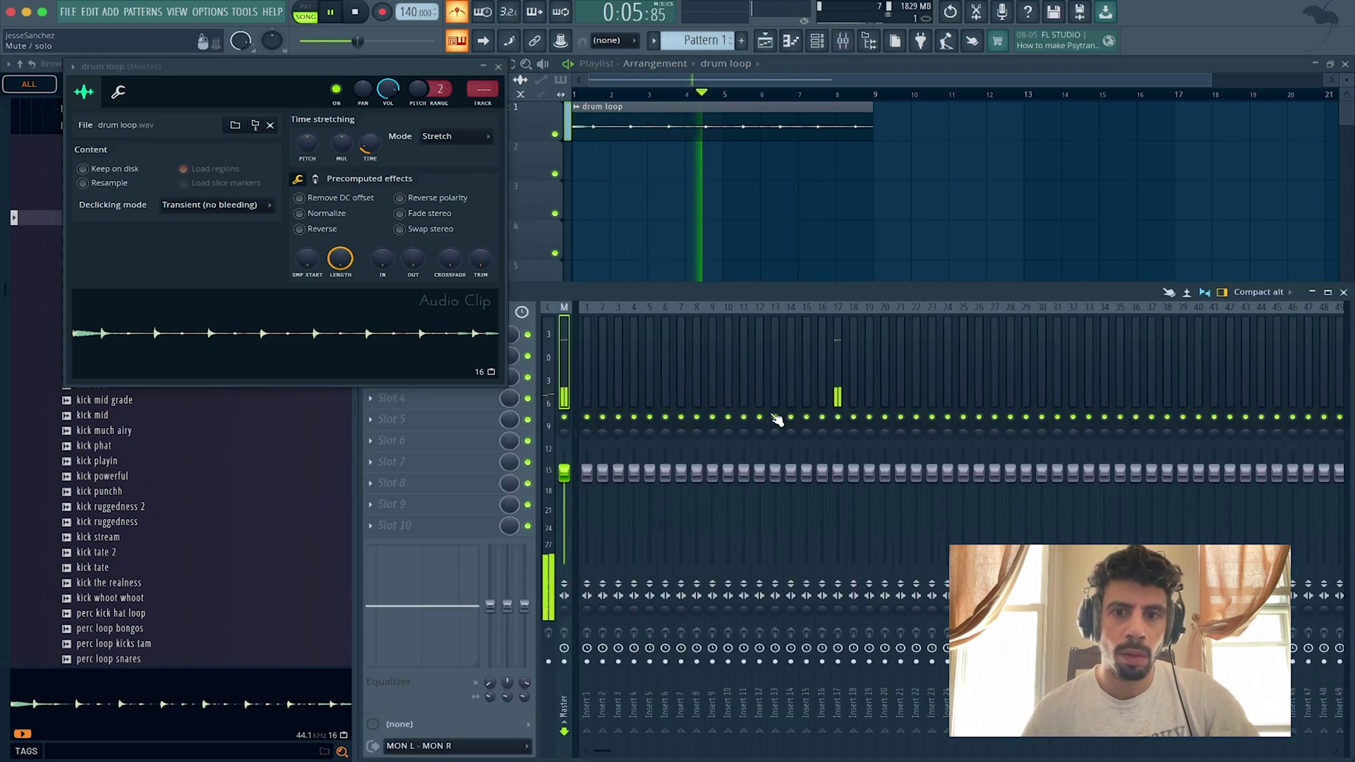
left_click_drag(843, 477, 842, 497)
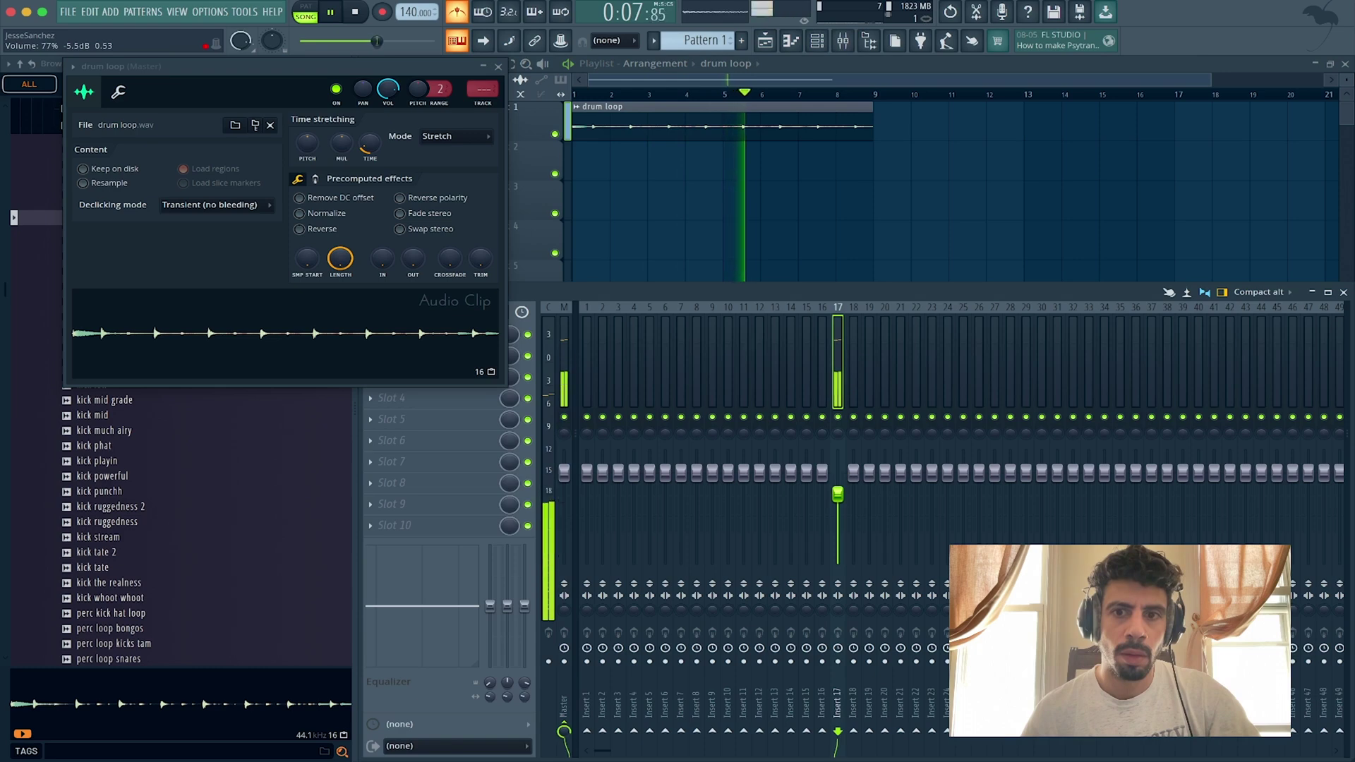
key("space")
key("space")
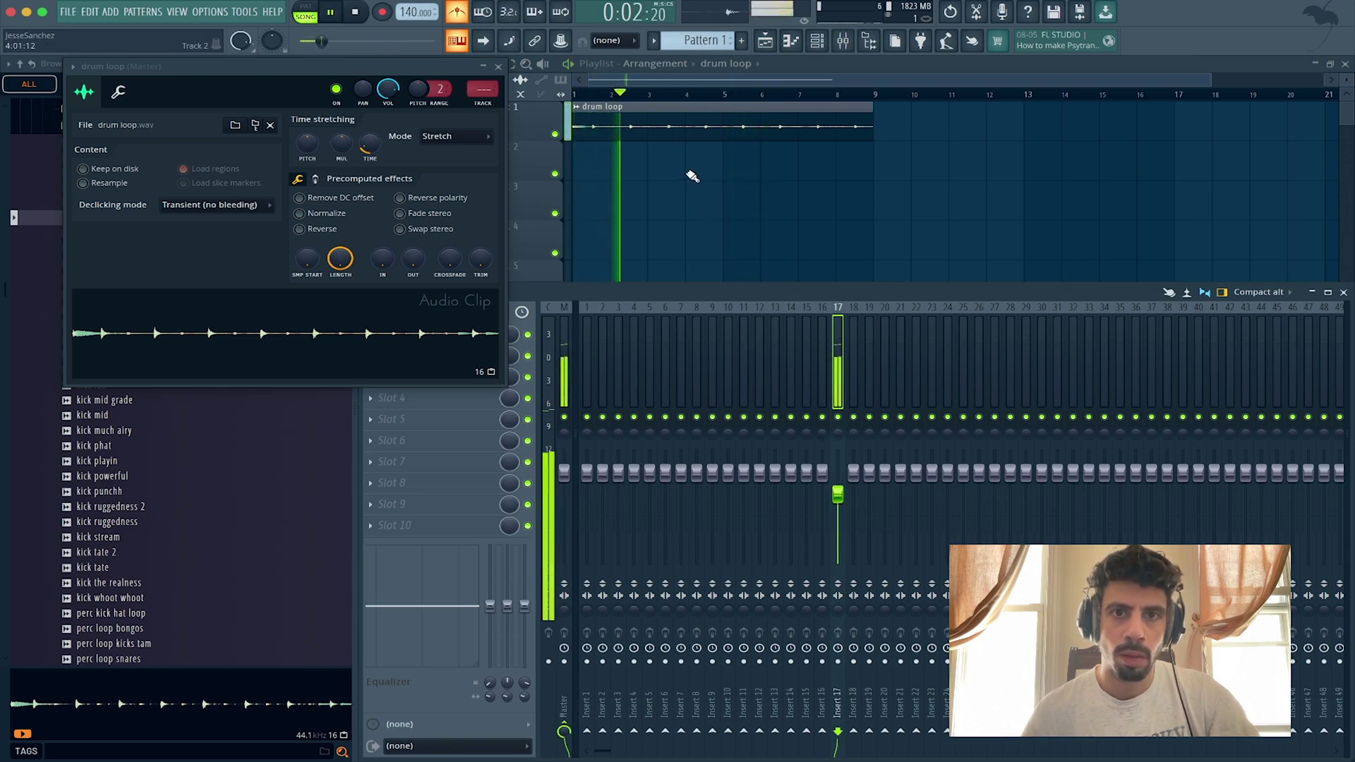
key("space")
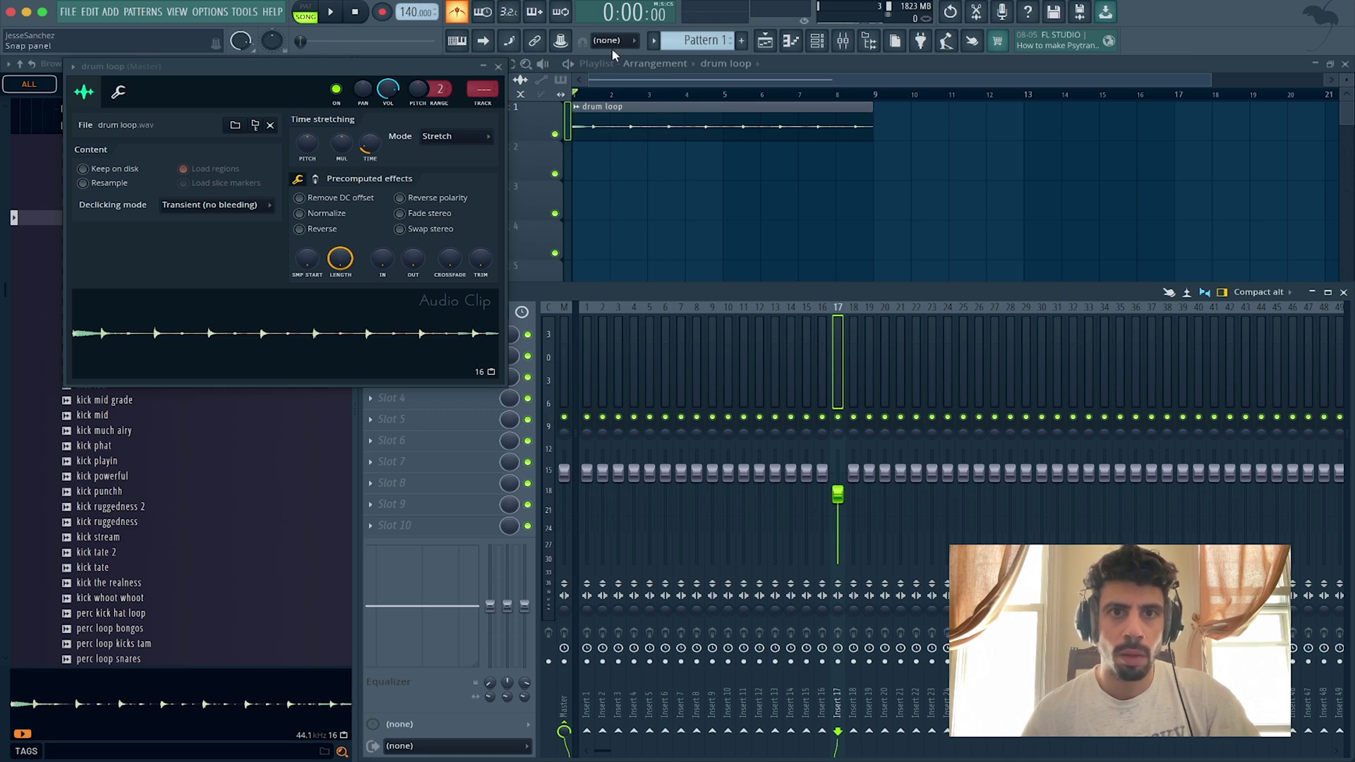
Step: Close the clip settings and mixer, slice the drum loop clip at bar 3, and delete the part before the cut
left_click(499, 67)
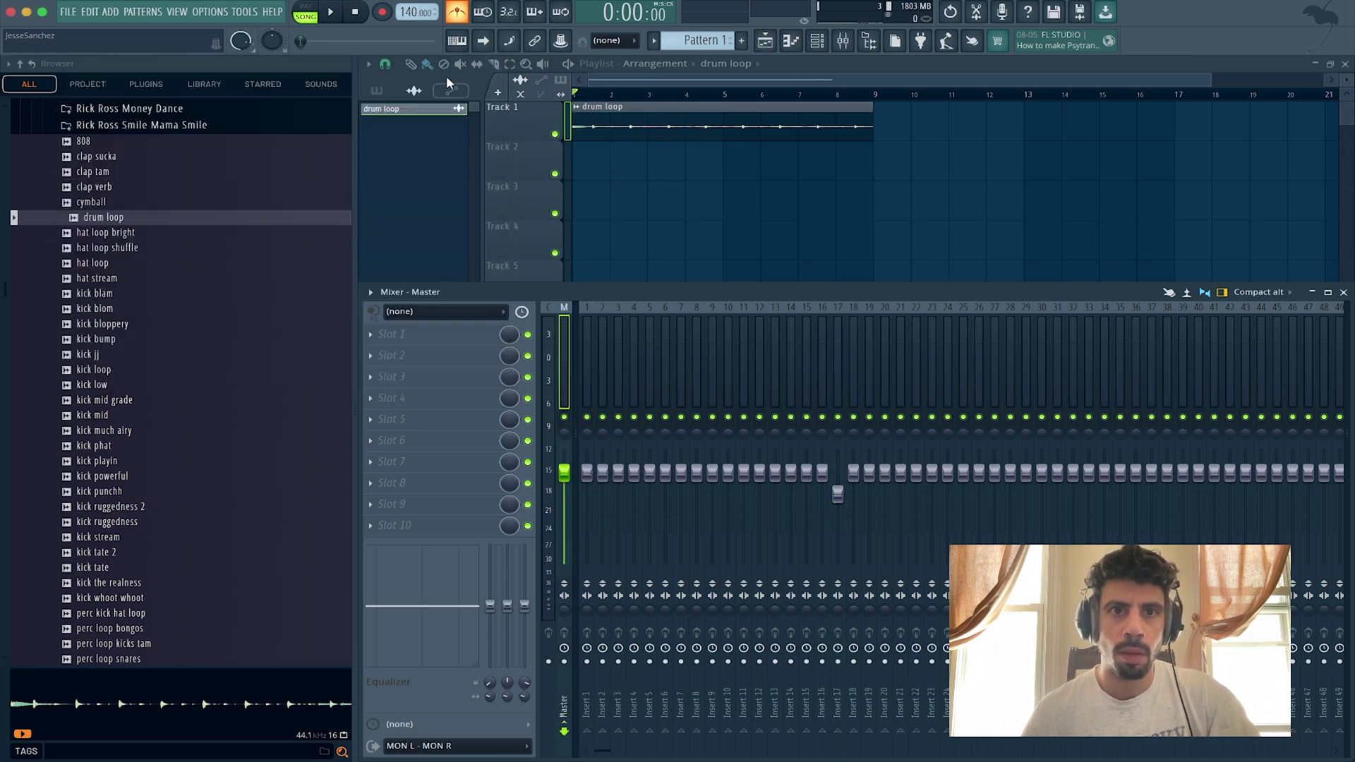
left_click(497, 74)
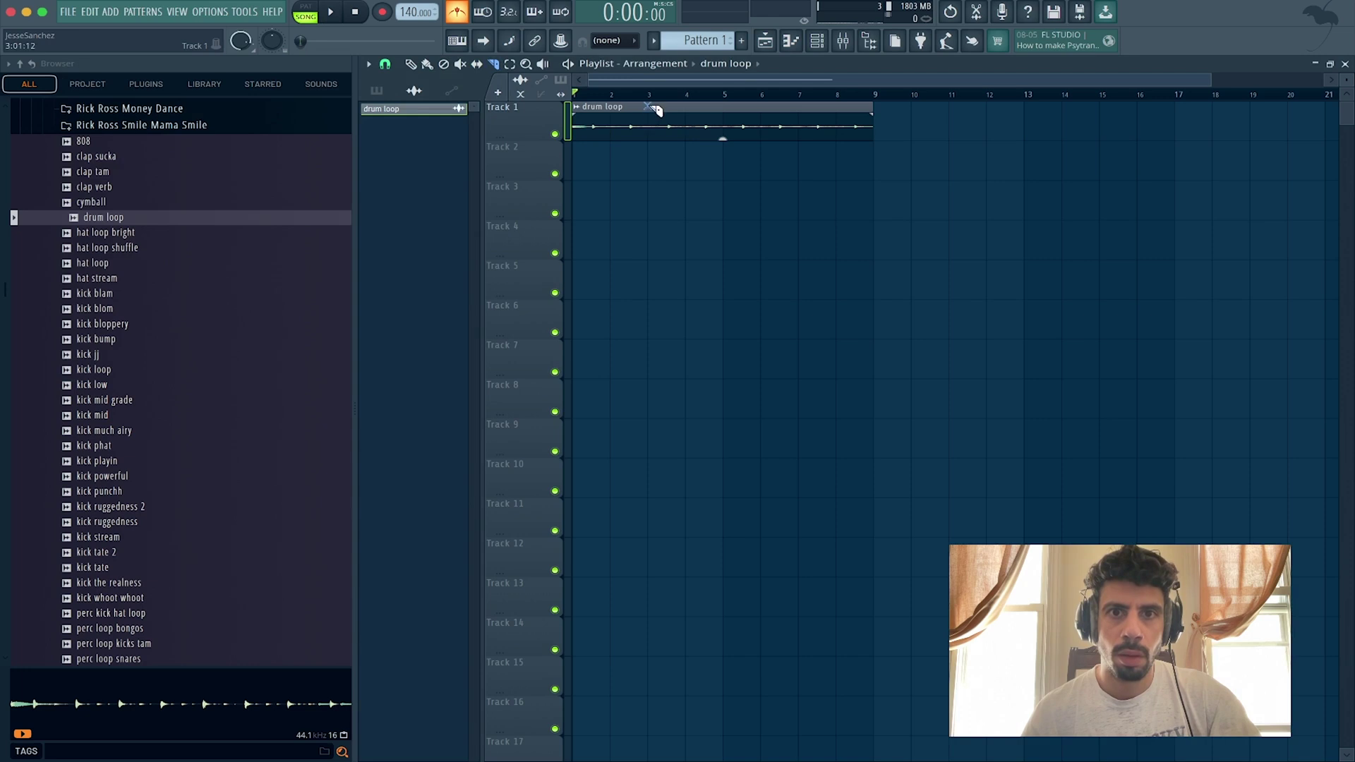
left_click_drag(653, 95, 653, 96)
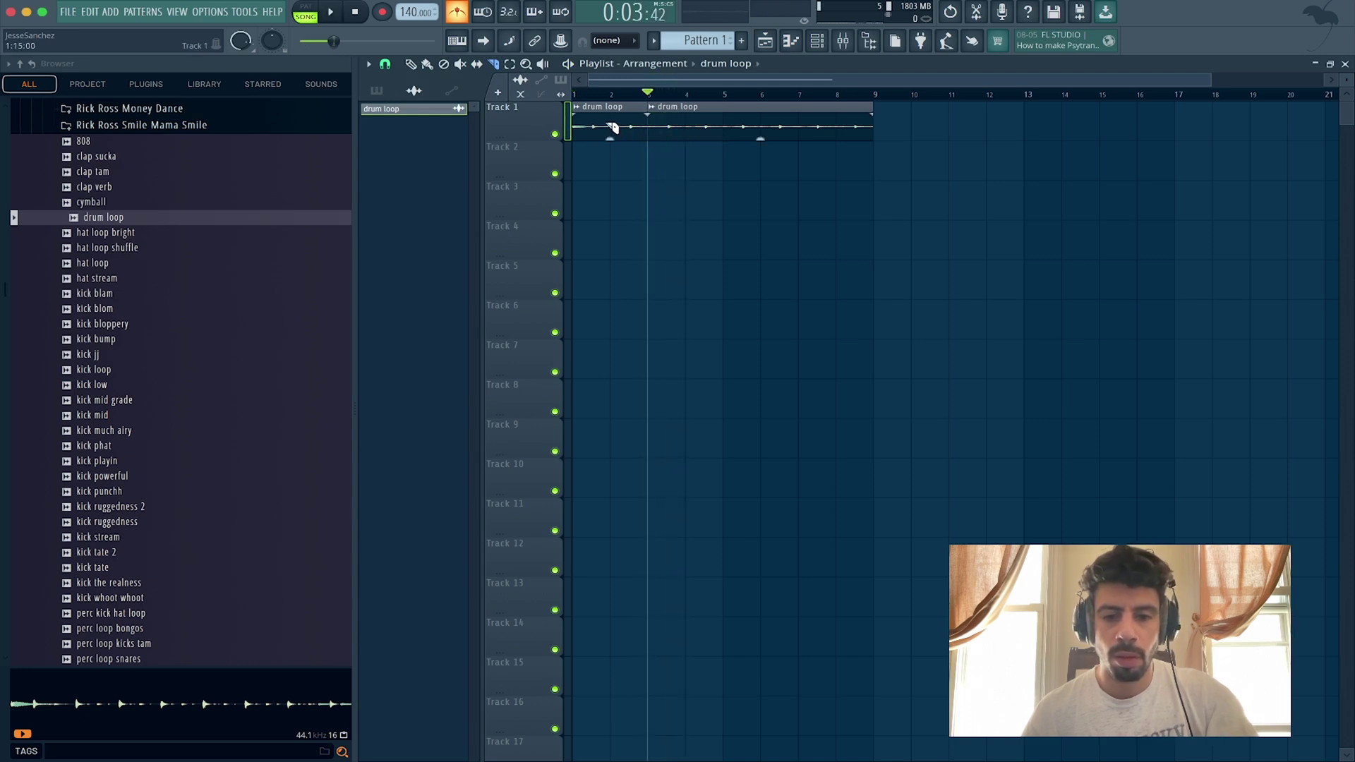
right_click(614, 115)
key("space")
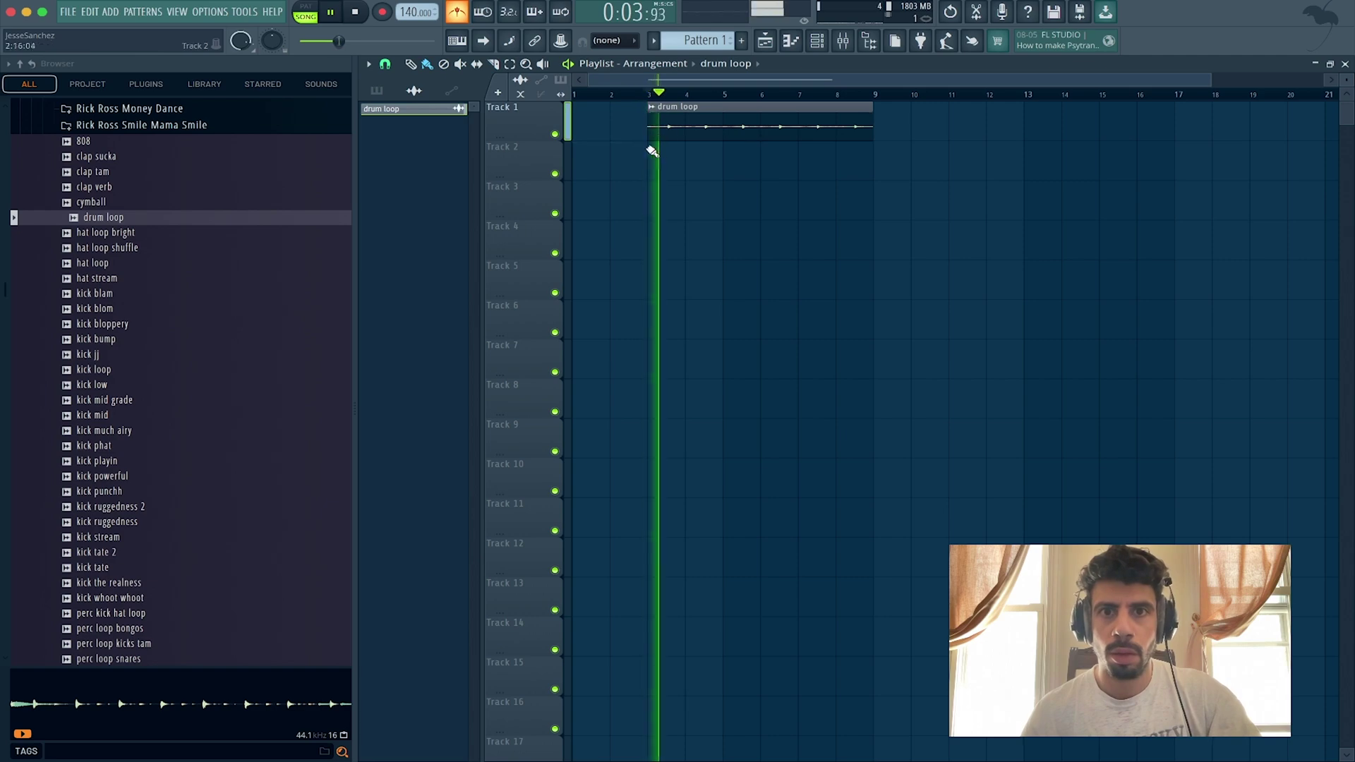
Step: Move the remaining drum loop clip to the start of Track 1 and play it back from bar 1
left_click_drag(707, 126, 614, 119)
key("space")
key("space")
key("space")
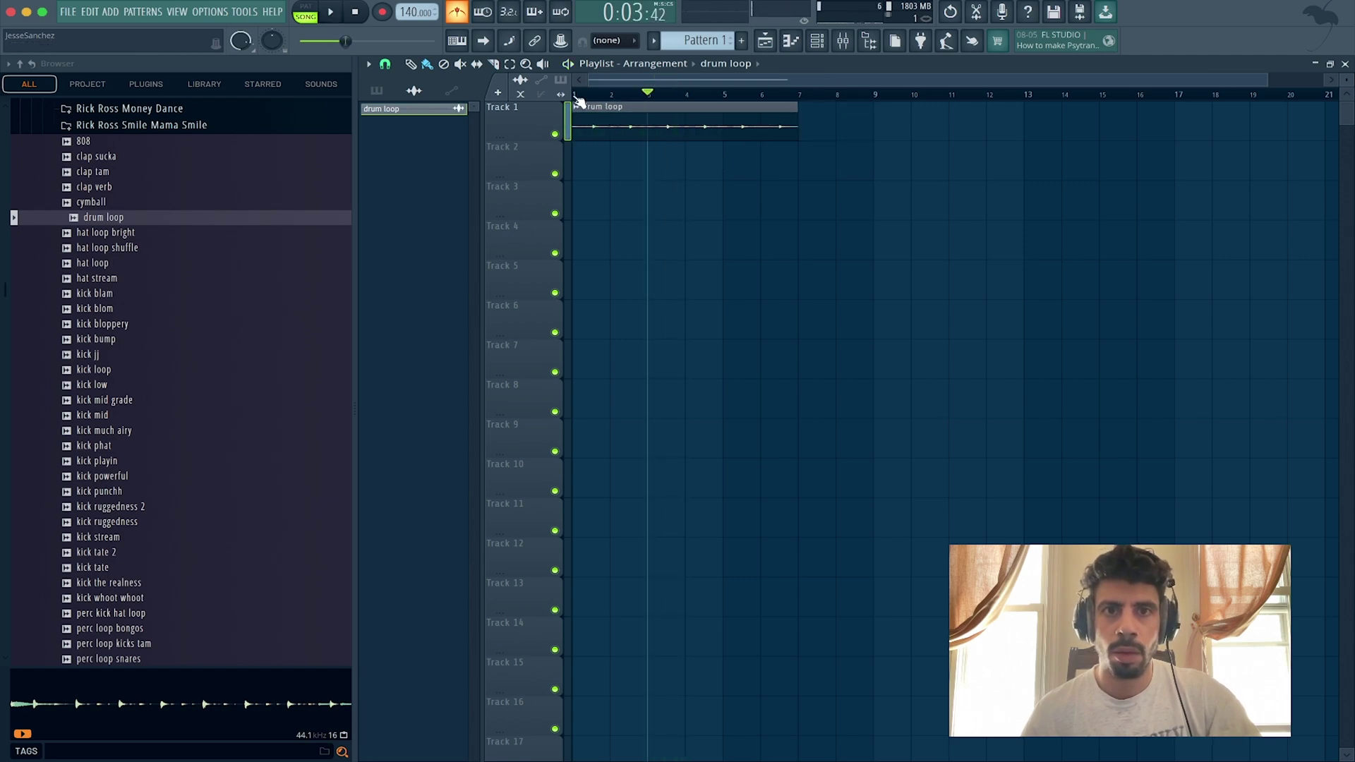
left_click(576, 95)
key("space")
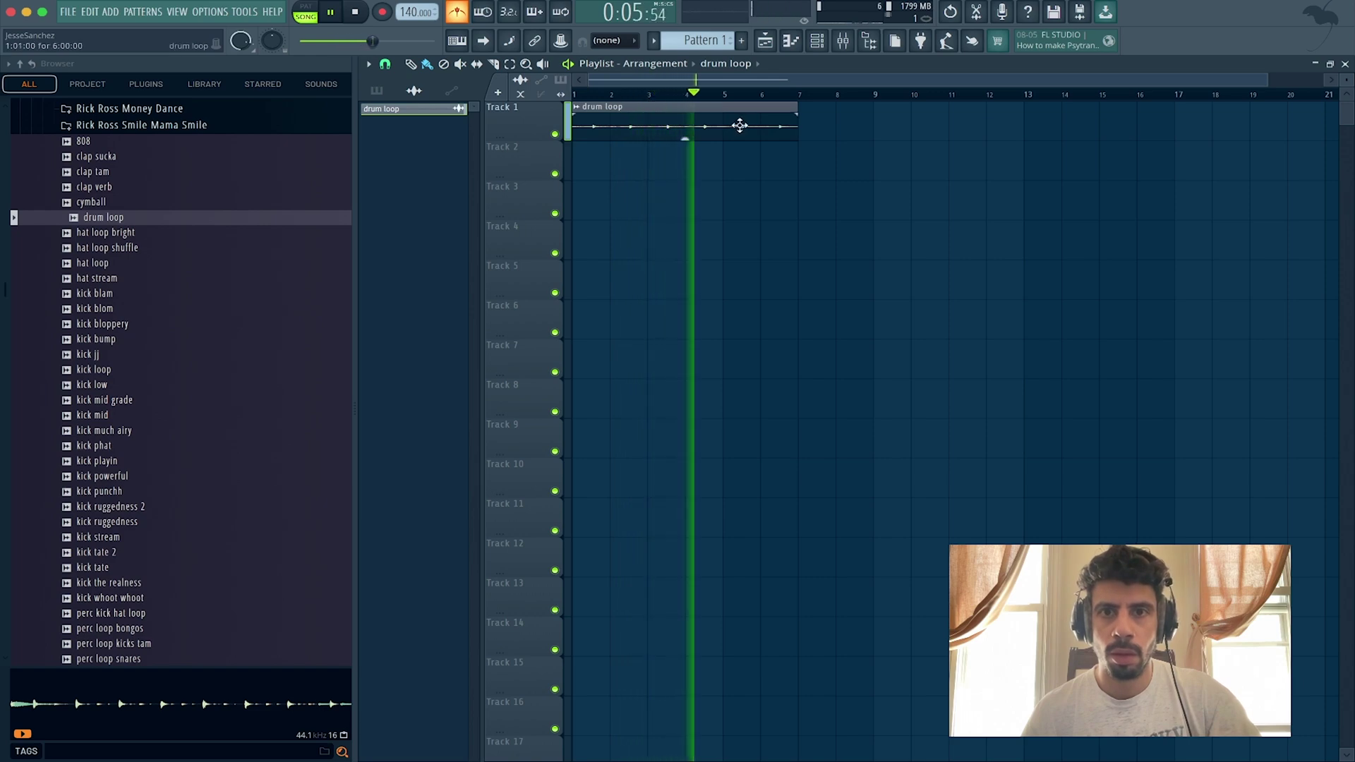
key("space")
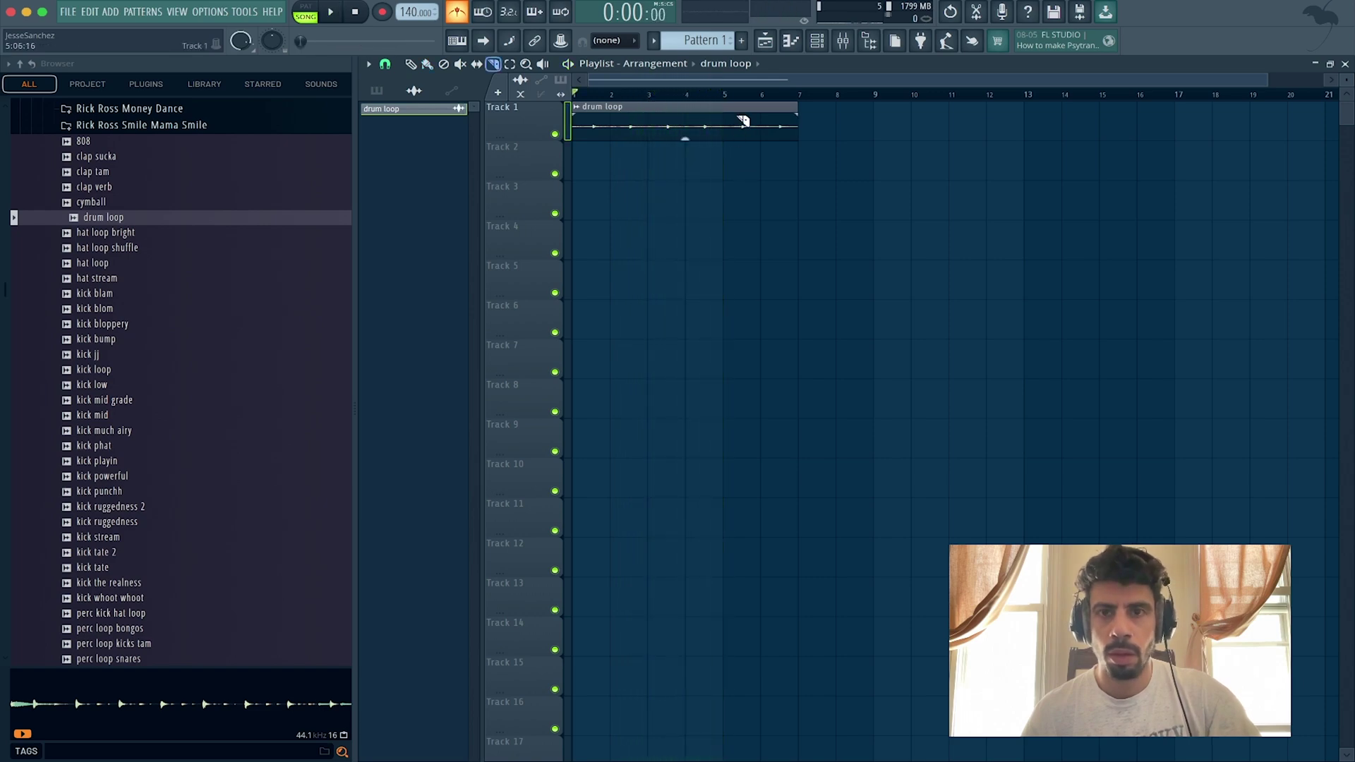
Step: Slice the drum loop clip at bar 5, delete the part after the cut, and audition the remaining loop
key("b")
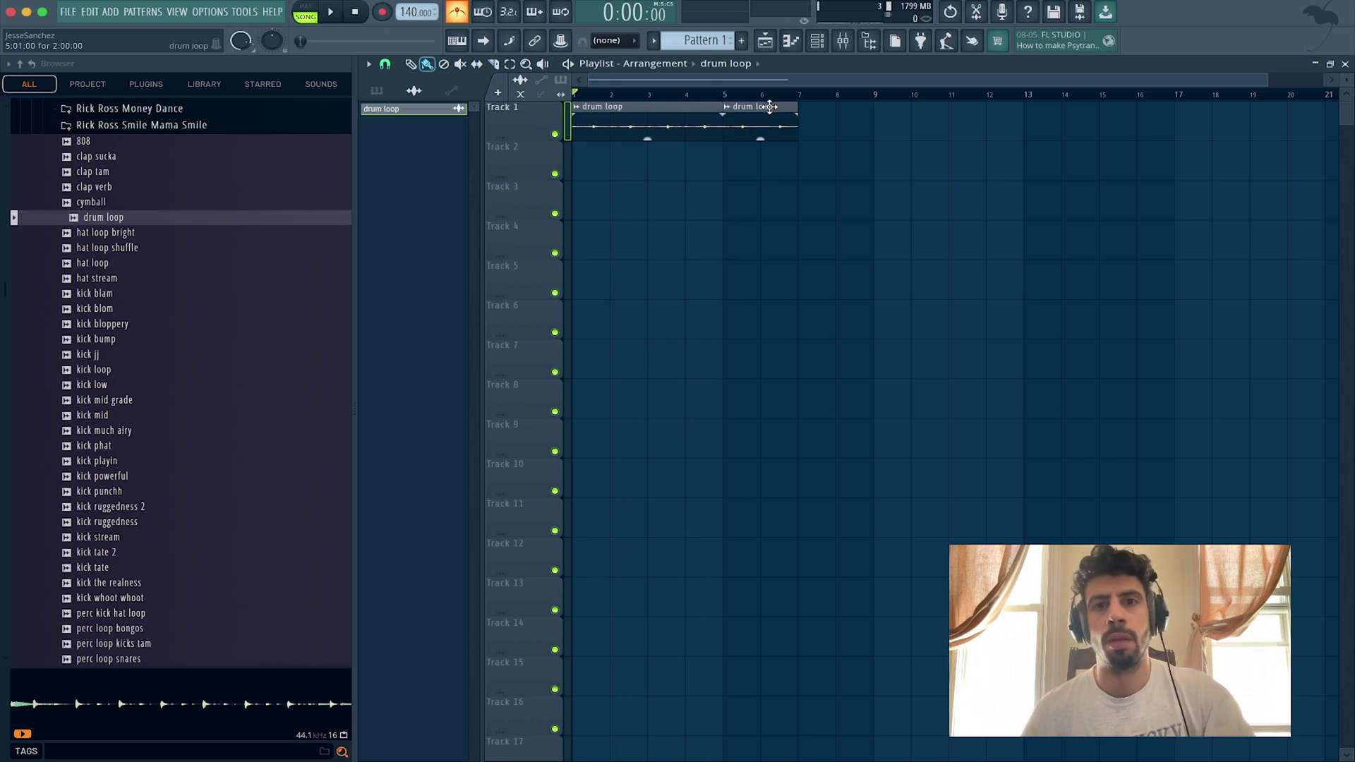
right_click(746, 115)
key("space")
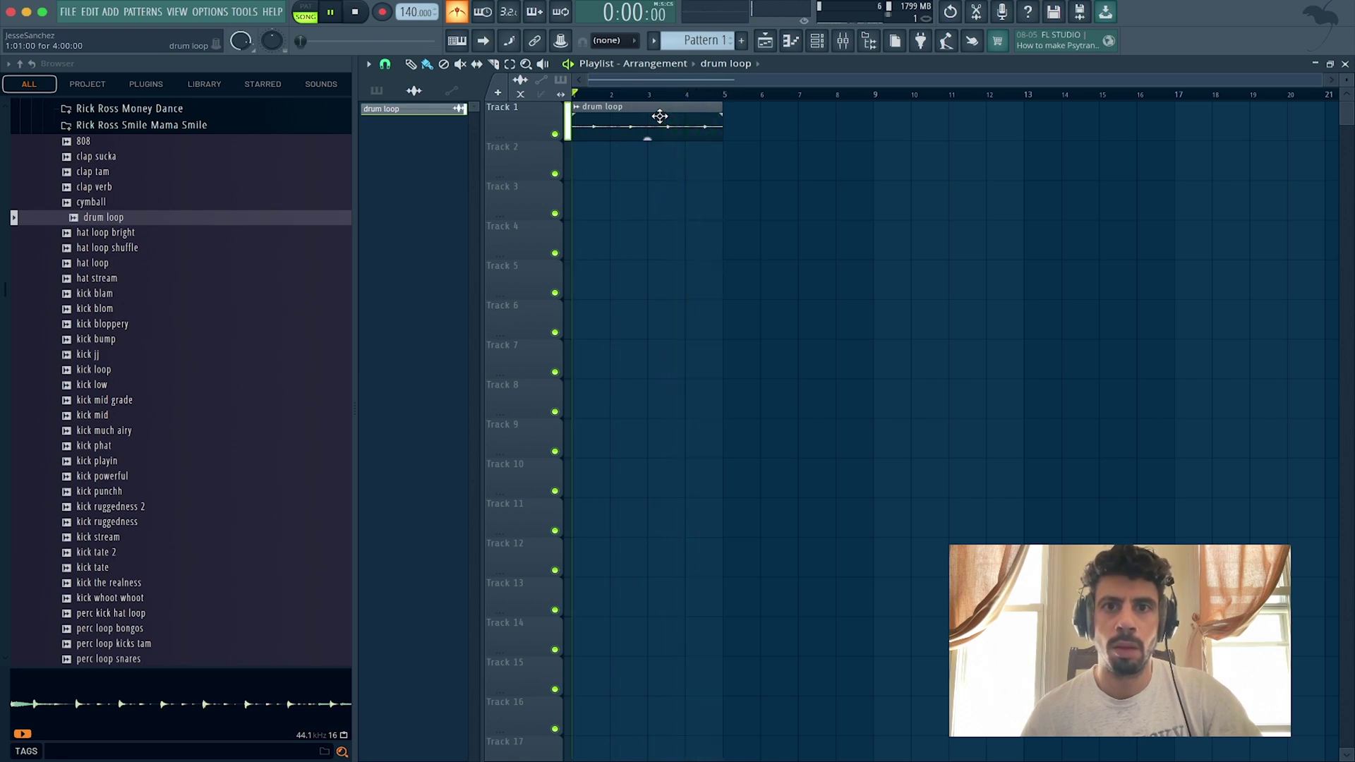
key("space")
Step: Trim the drum loop clip's start to 1:01:15, where the first hit begins, move it back to bar 1, and play it
left_click_drag(744, 155, 671, 101)
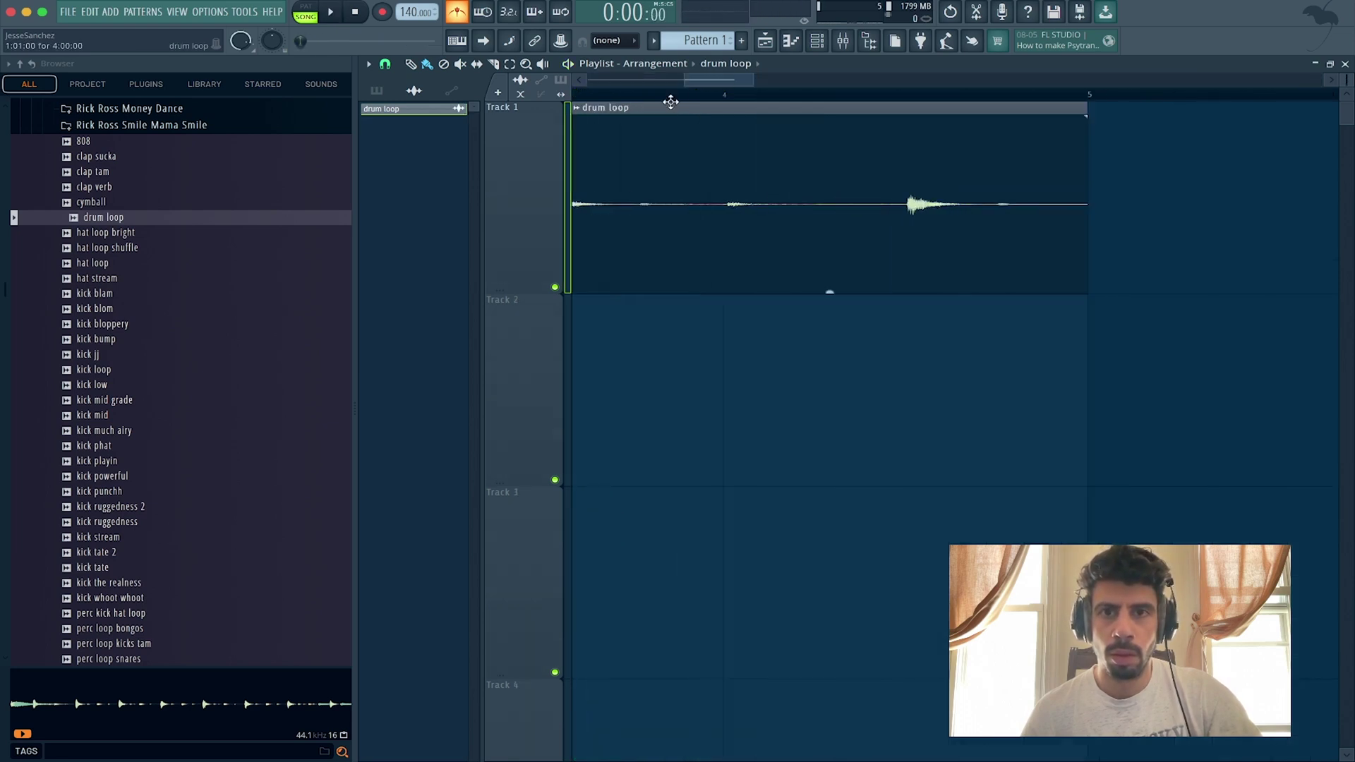
right_click(812, 419)
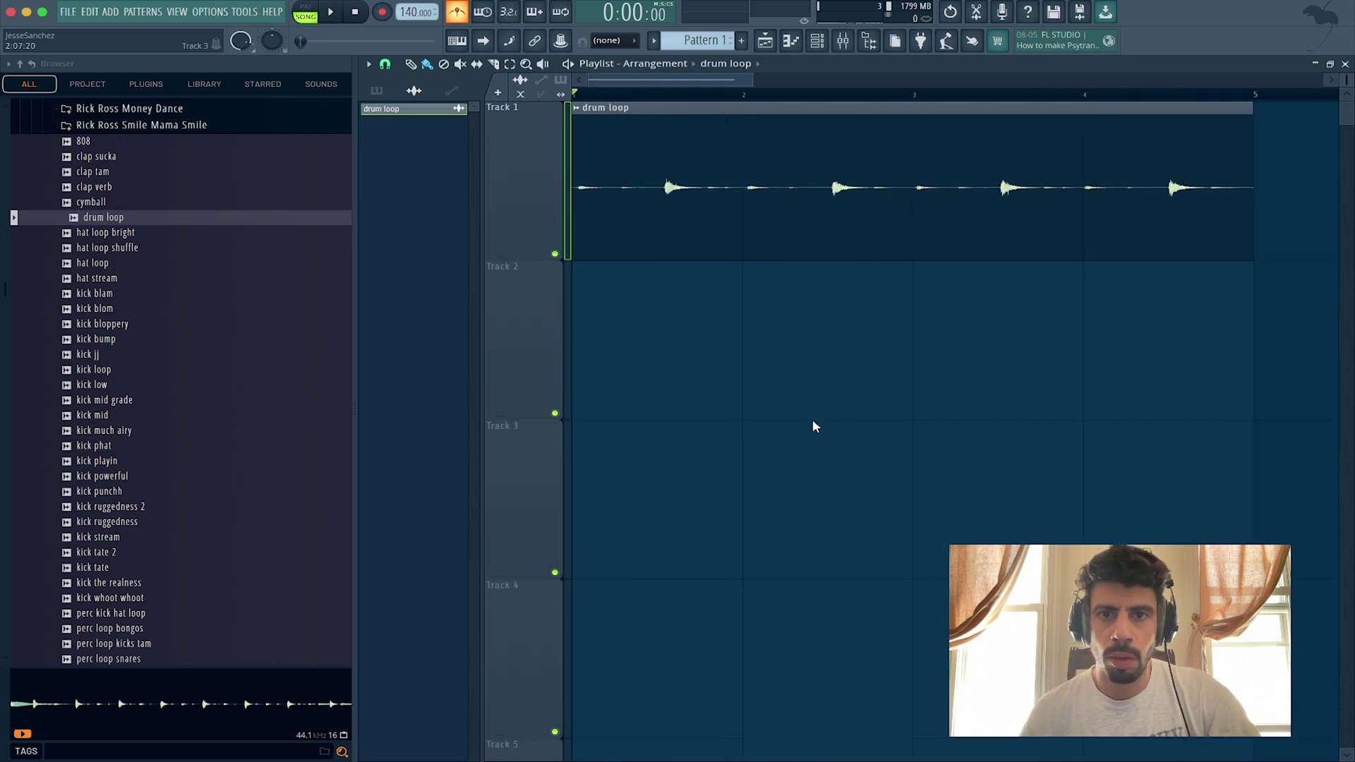
left_click_drag(672, 422, 541, 179)
key("space")
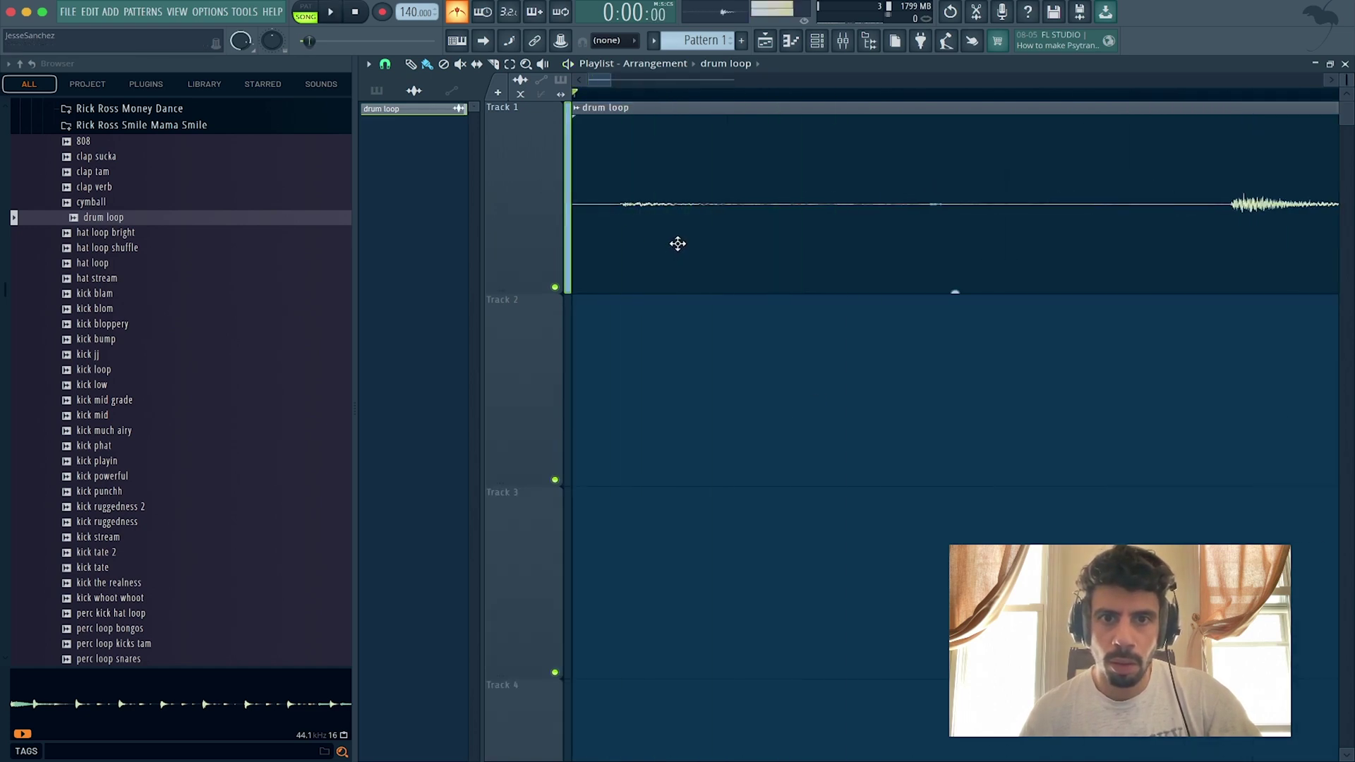
key("space")
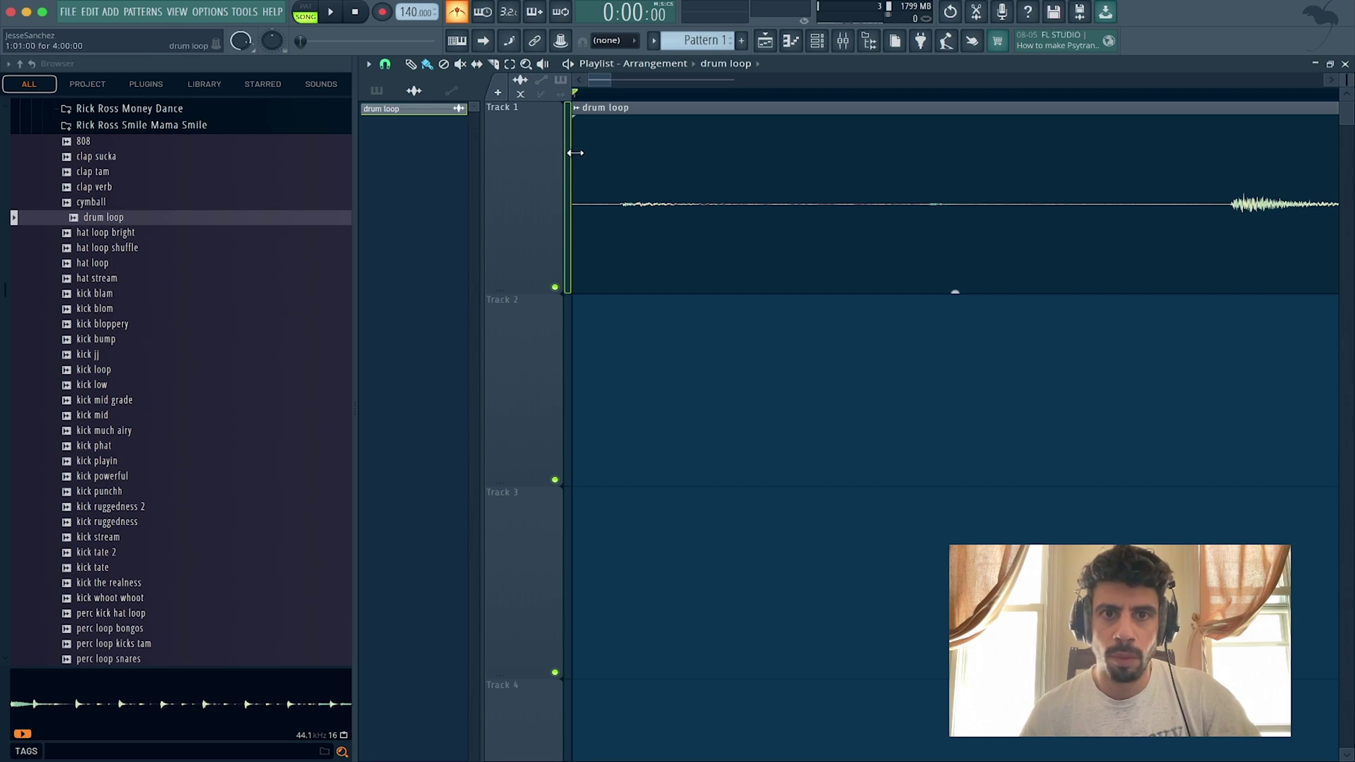
left_click_drag(575, 152, 621, 152)
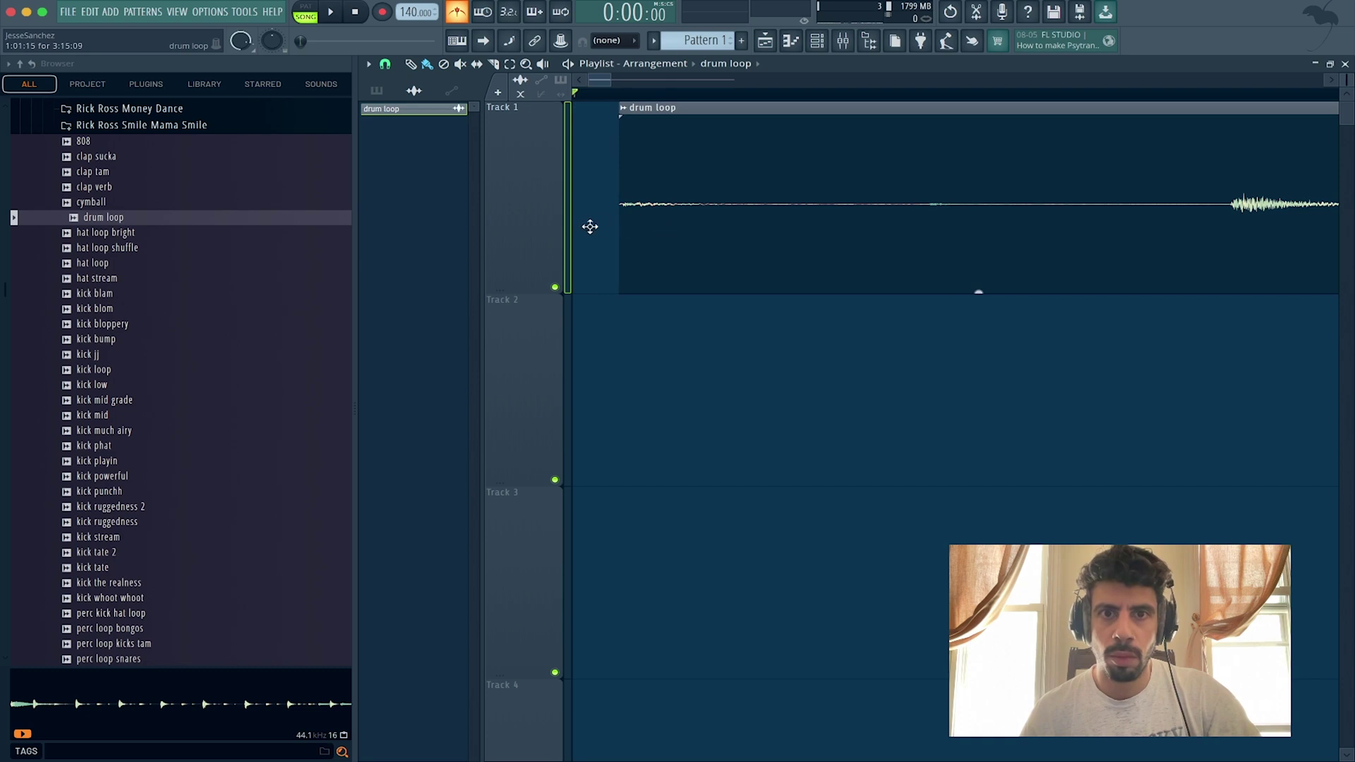
left_click_drag(637, 234, 587, 226)
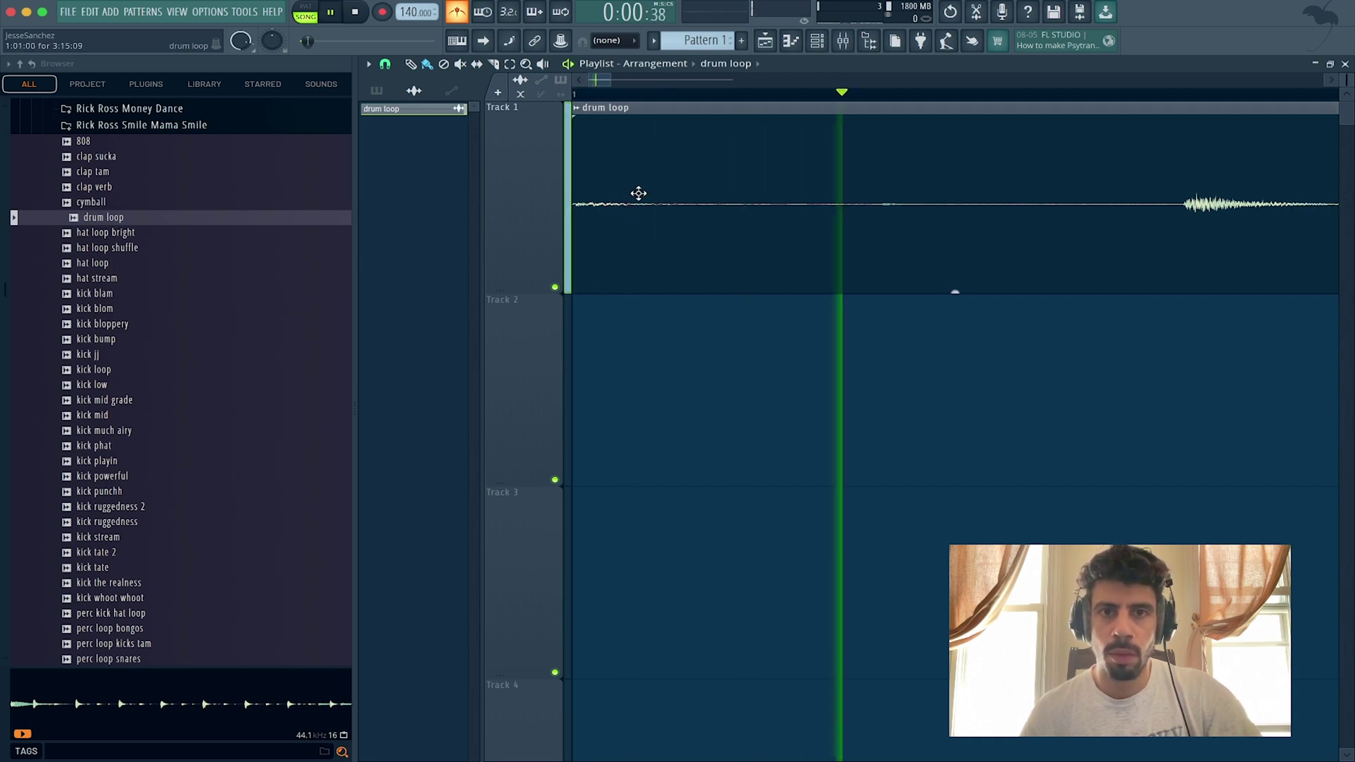
key("space")
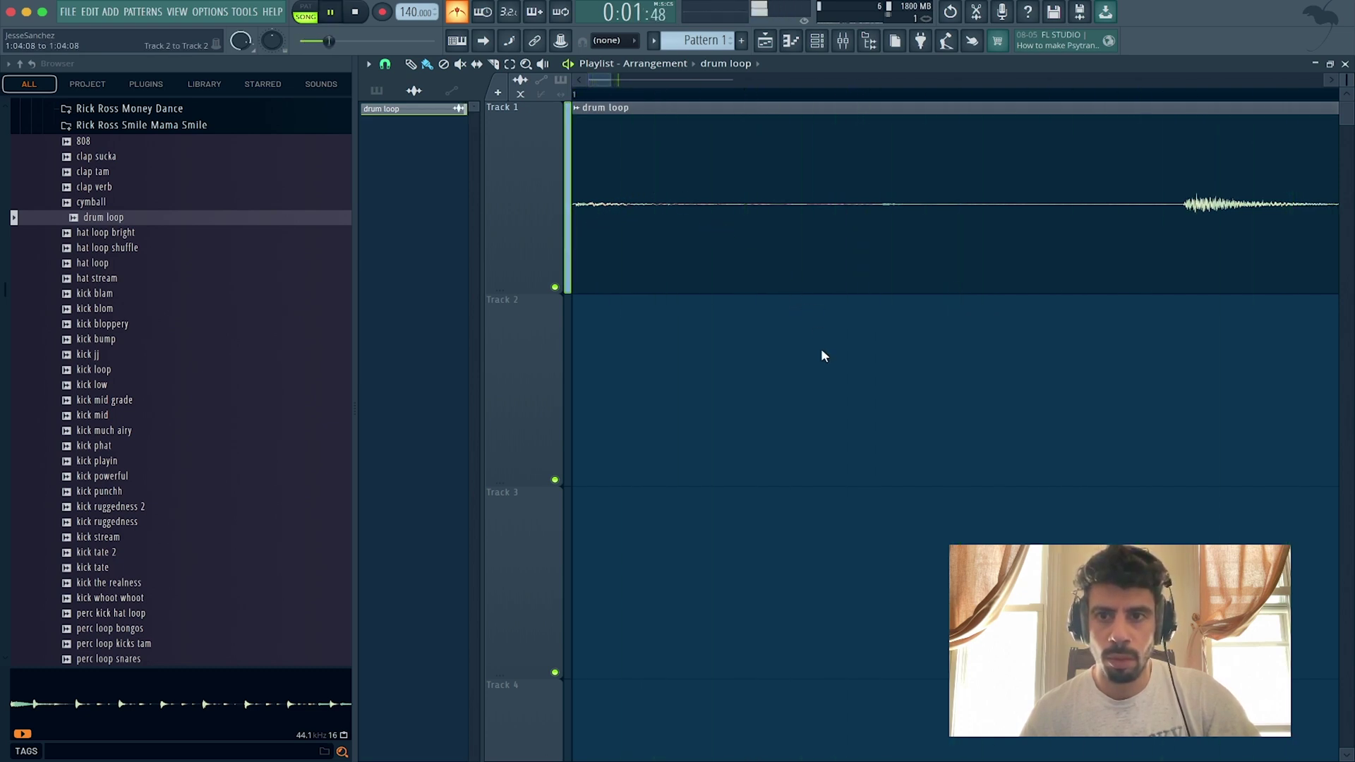
Step: Raise the drum loop clip's time stretch to 8:01:12 so it fills exactly four bars, and play it back
scroll(820, 349, "down", 3)
key("space")
key("space")
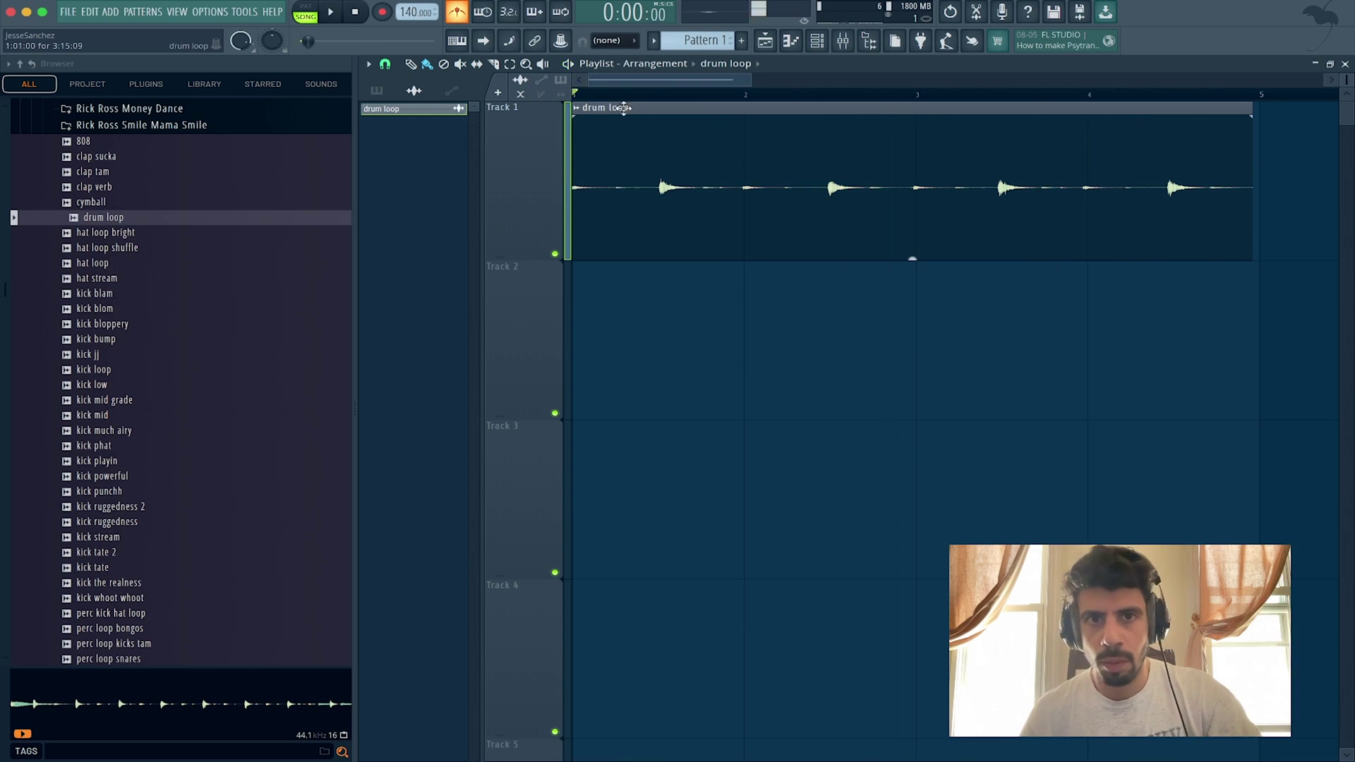
double_click(654, 149)
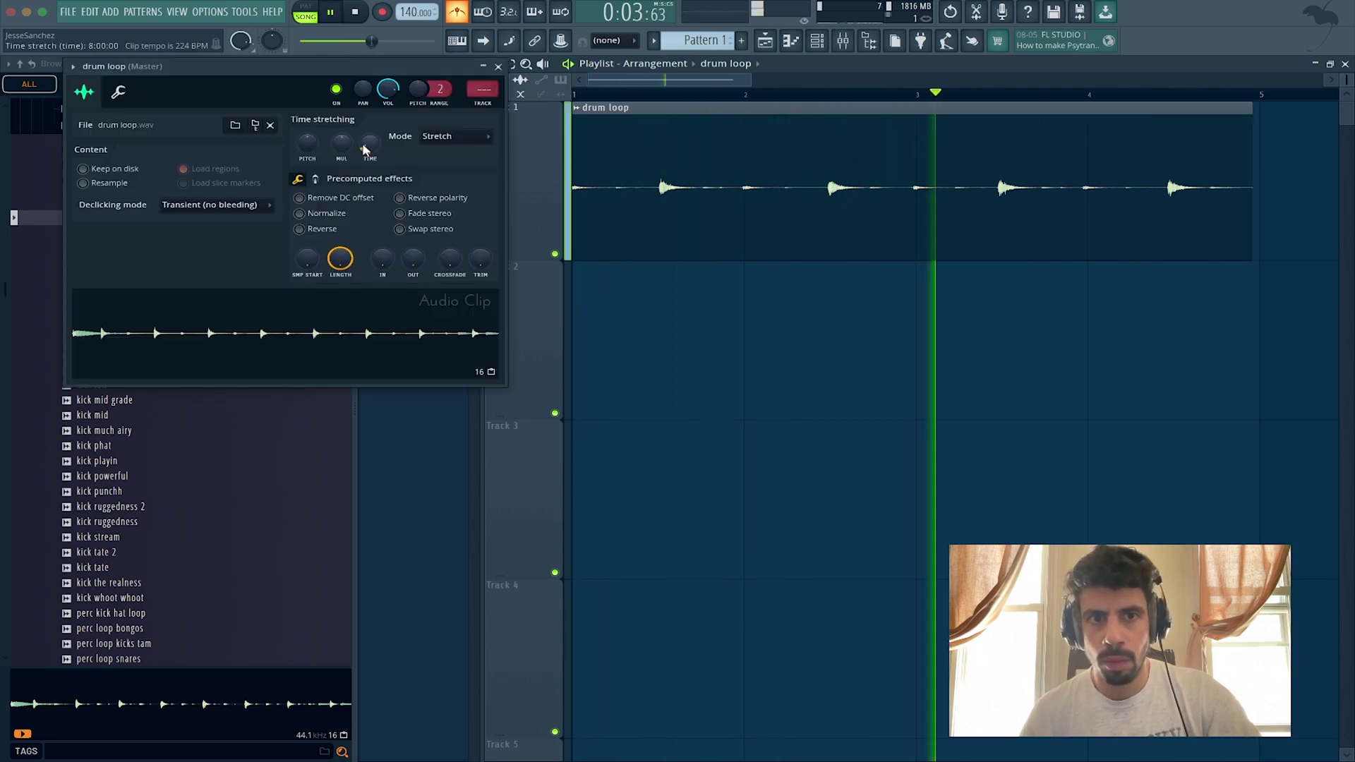
left_click_drag(369, 146, 369, 143)
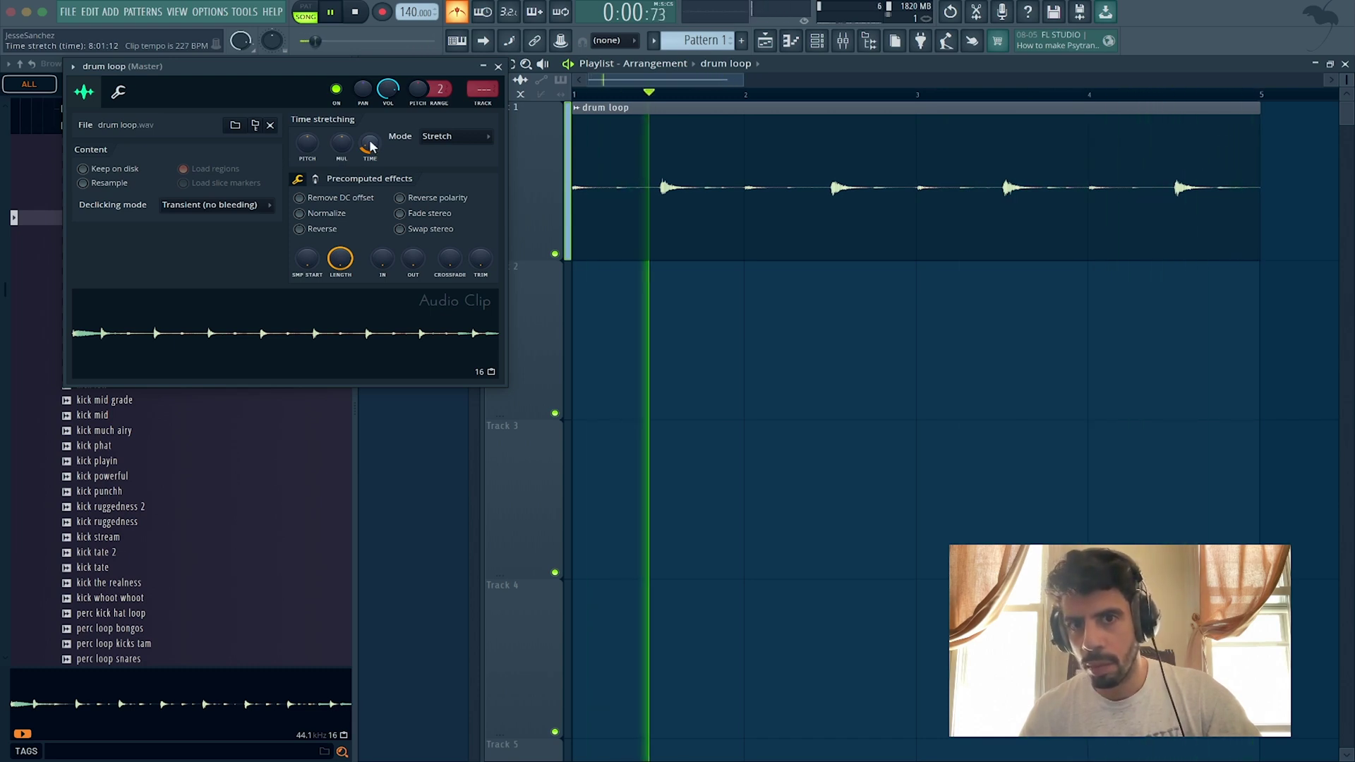
left_click(499, 67)
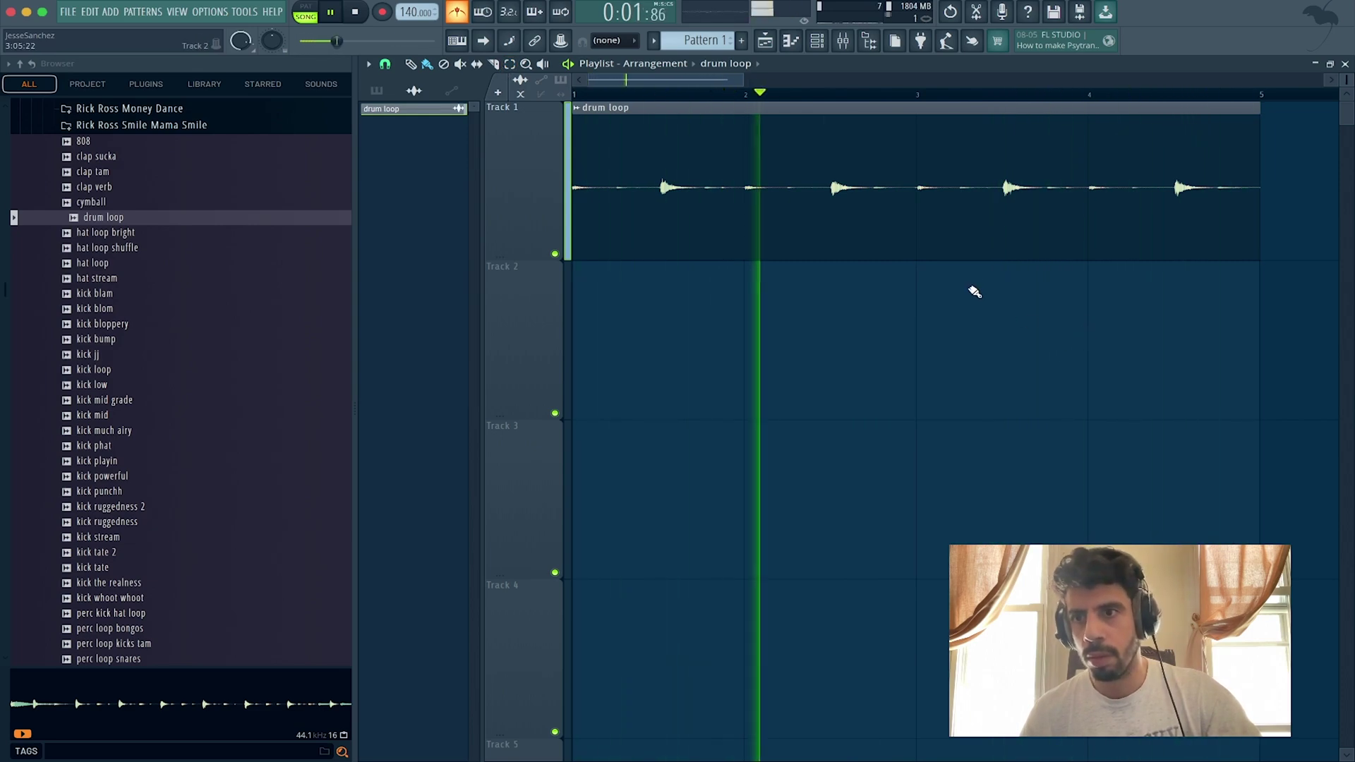
key("space")
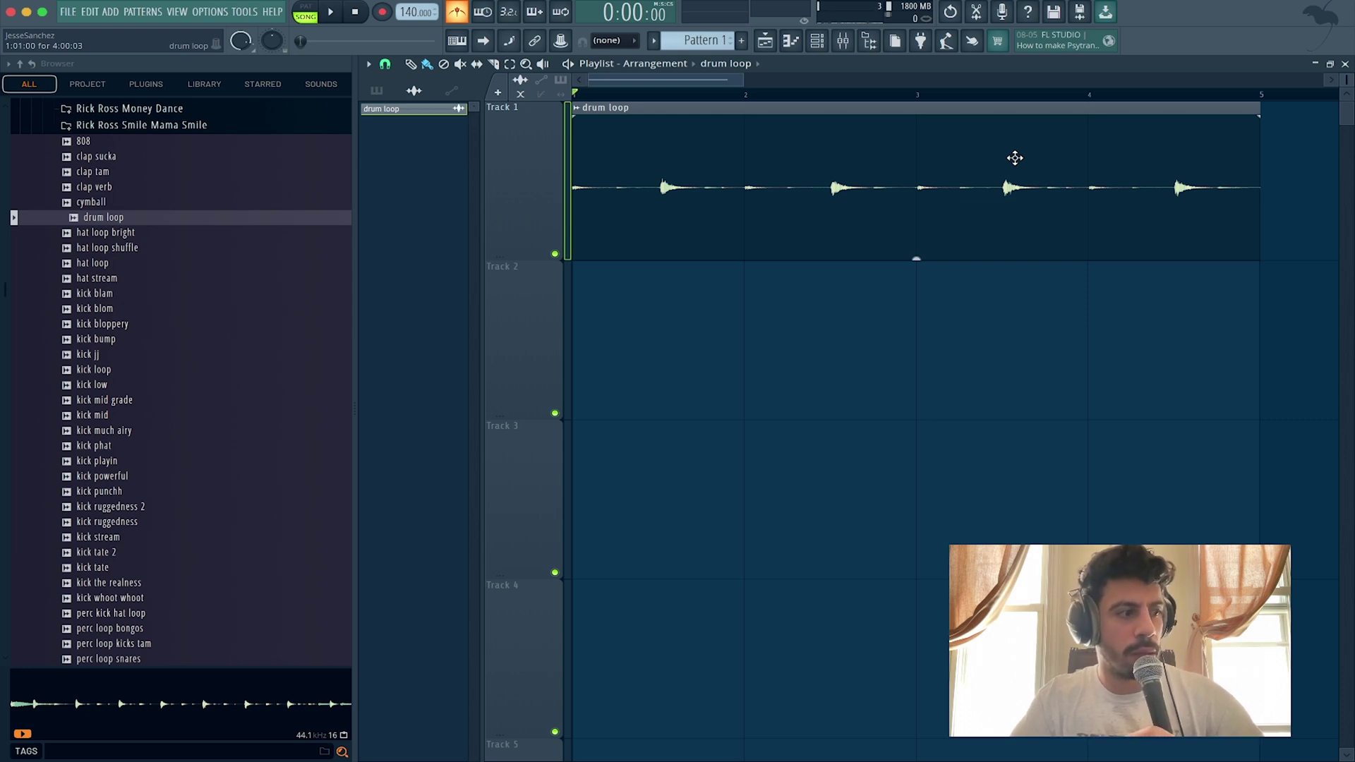
Step: Consolidate Track 1 over the time selection and delete Track 2 with the muted original drum loop
right_click(510, 106)
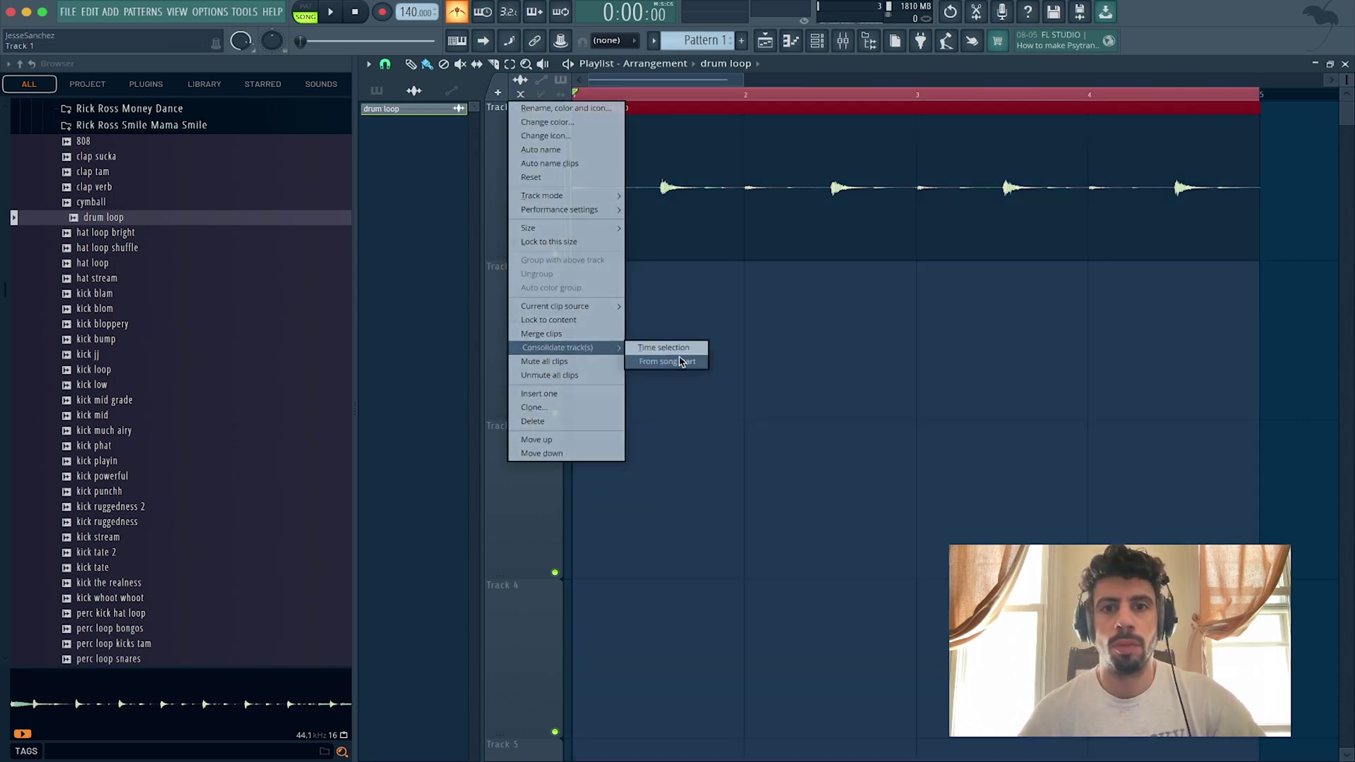
left_click(676, 348)
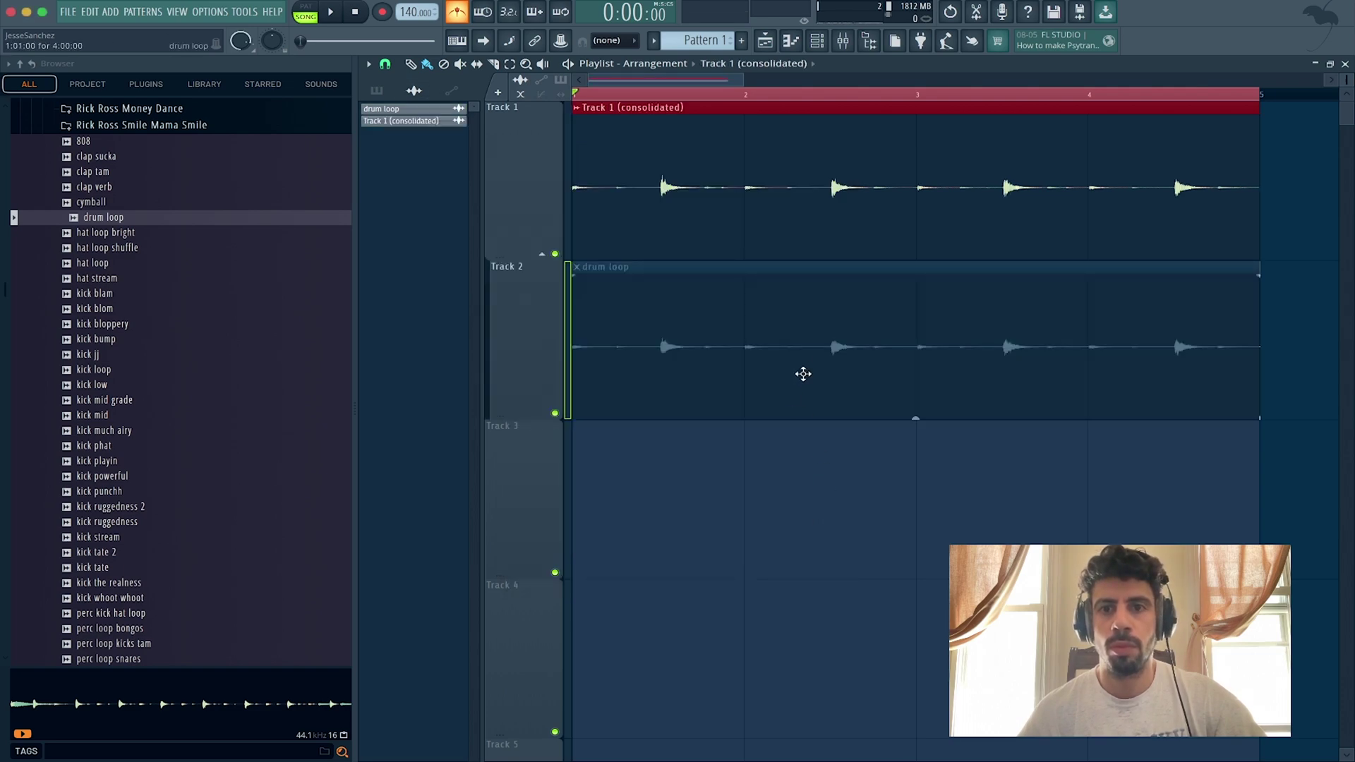
right_click(514, 337)
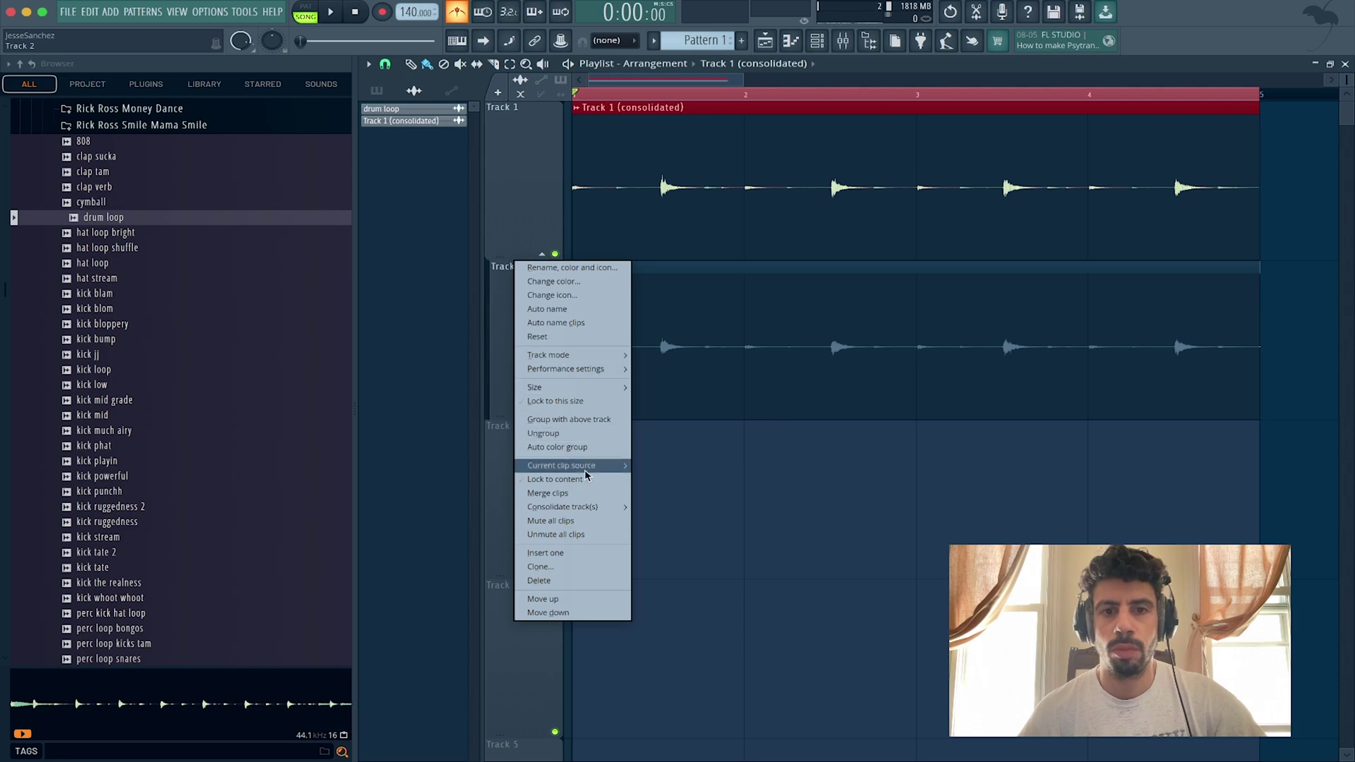
left_click(569, 580)
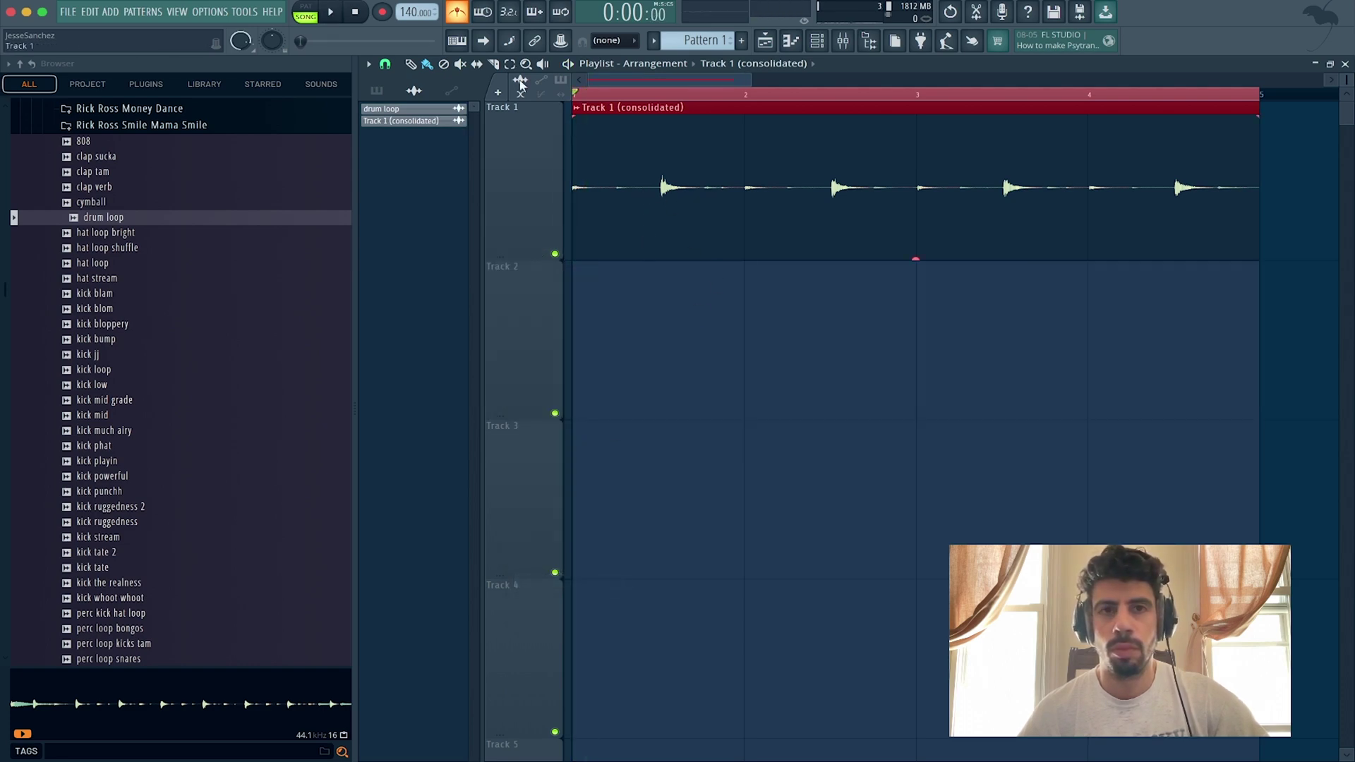
key("space")
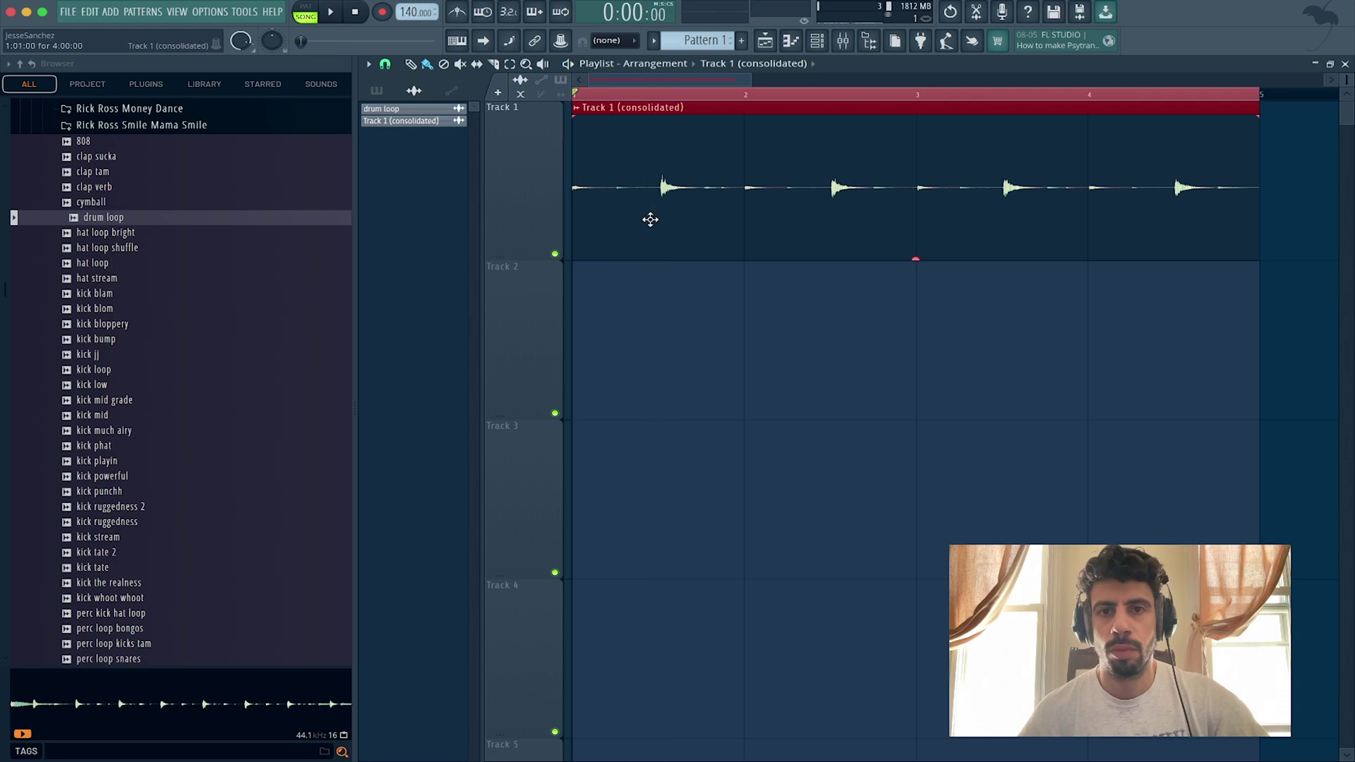
Step: Open the consolidated Track 1 clip's audio in a new Fruity Slicer channel
double_click(650, 219)
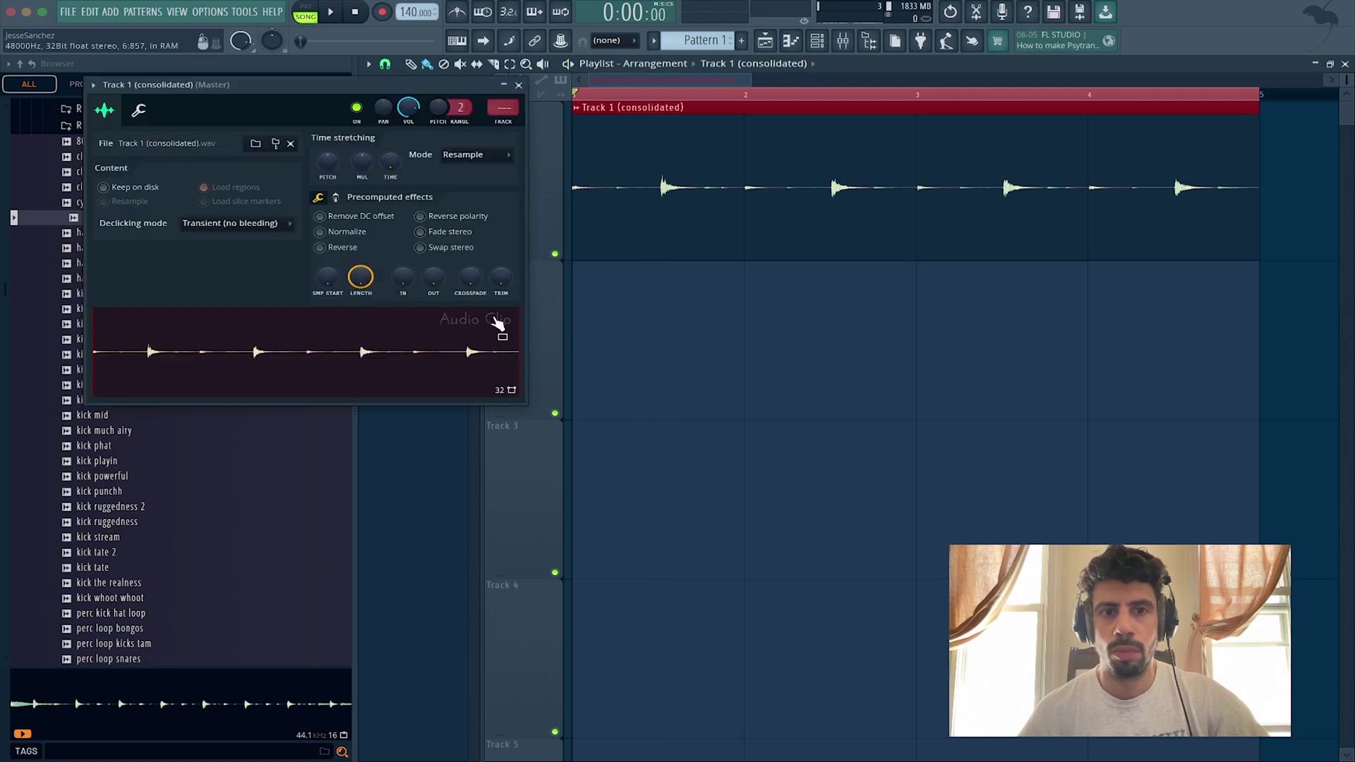
right_click(235, 376)
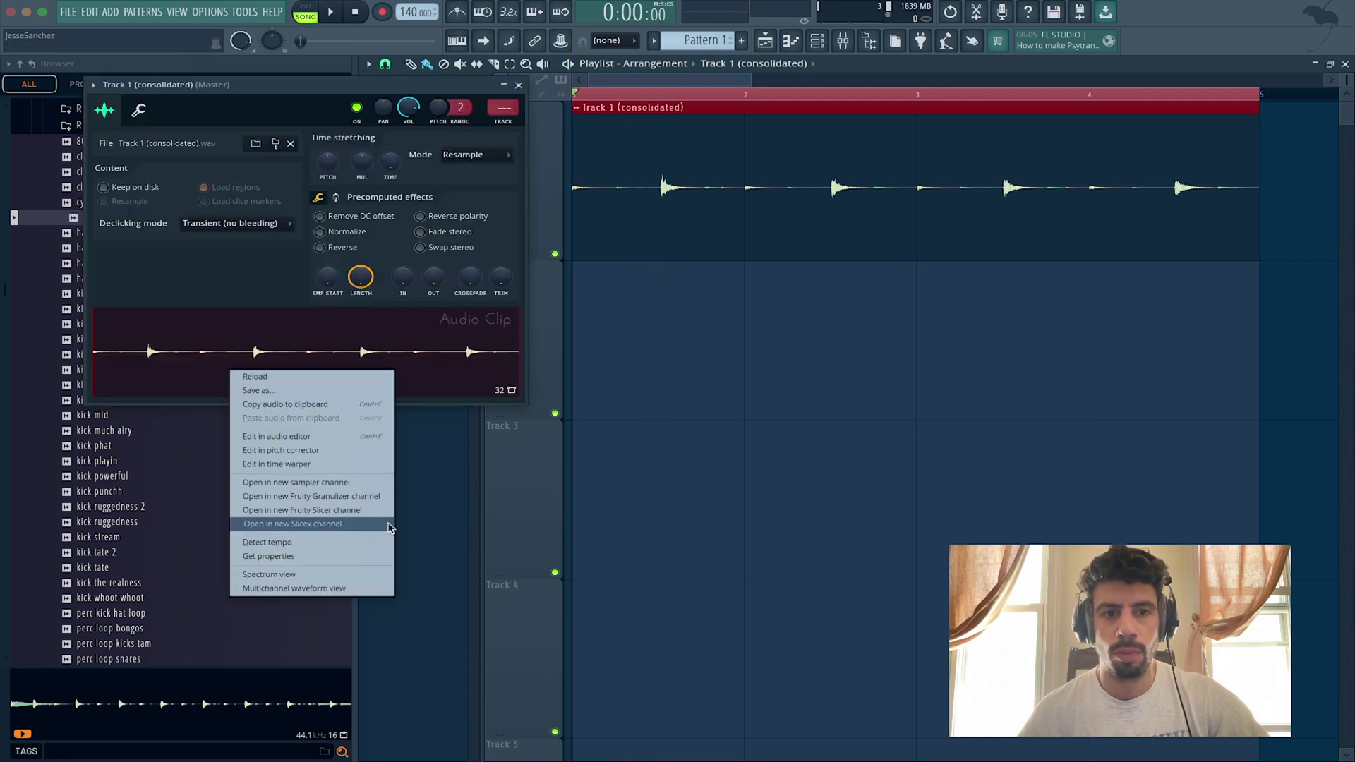
left_click(363, 512)
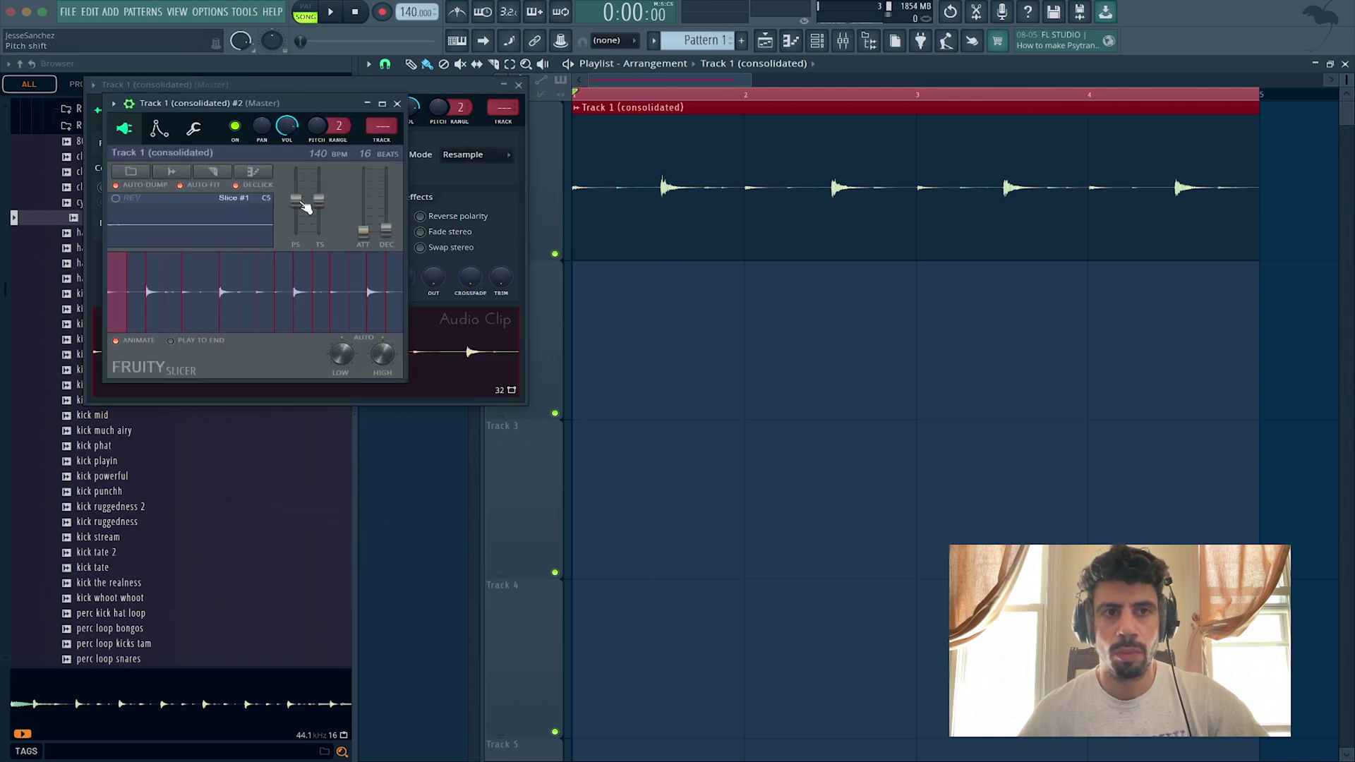
Step: Try slicing the loop by 1/2 beat and by 1/4 beat in Fruity Slicer
left_click(215, 174)
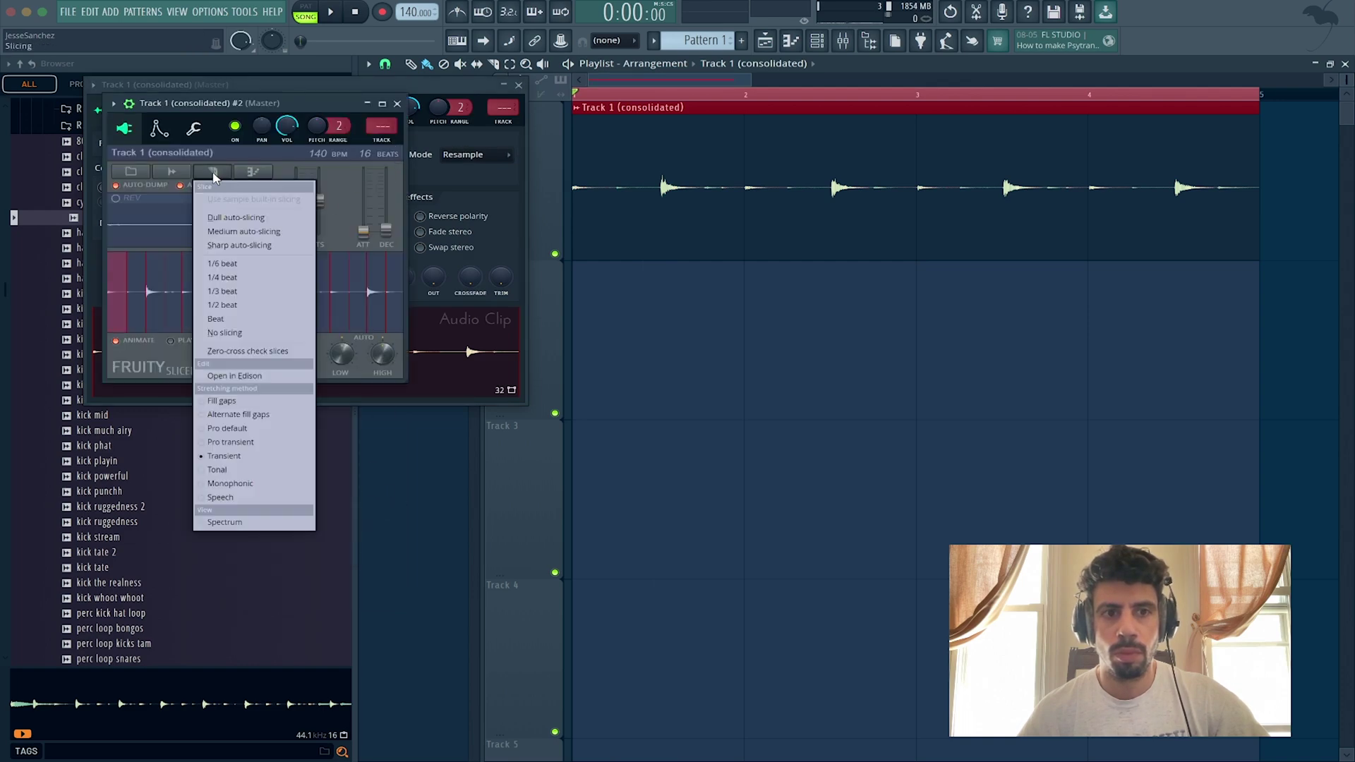
left_click(234, 306)
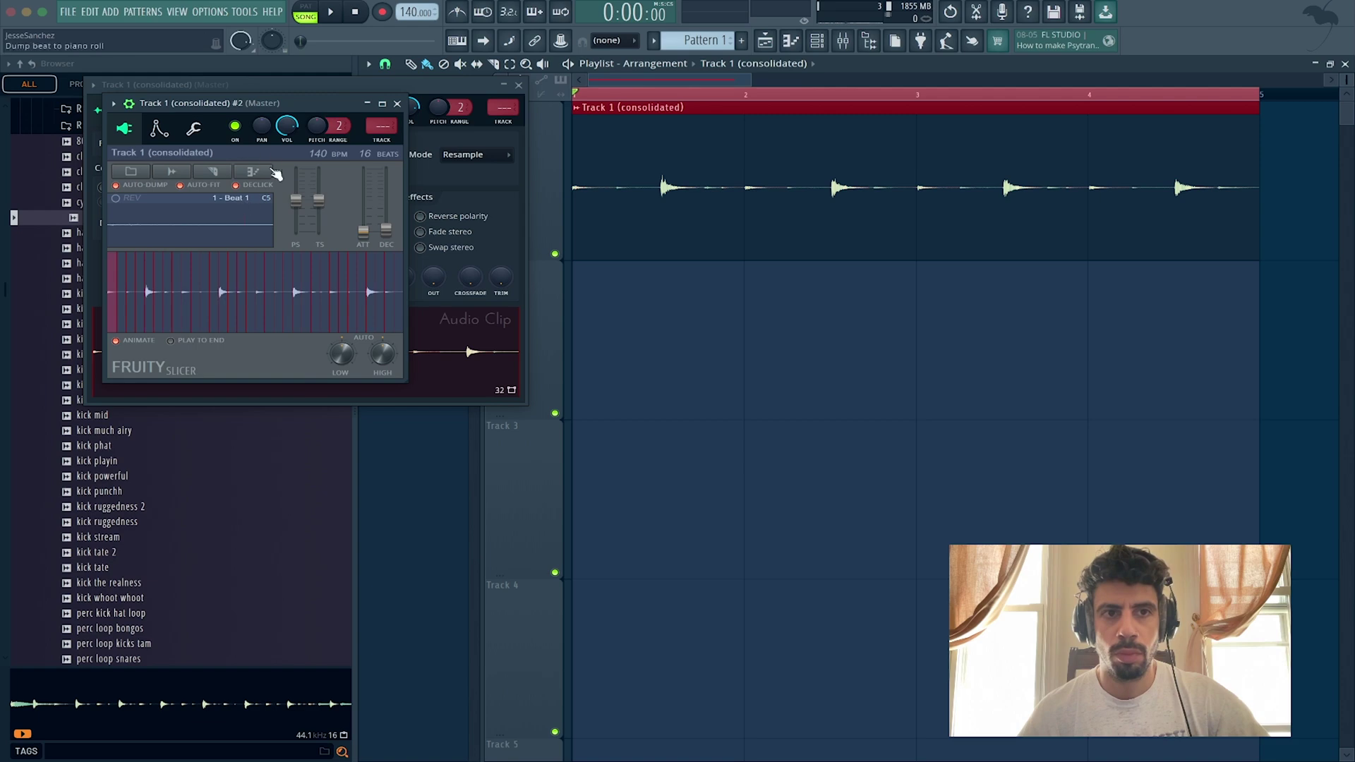
left_click(216, 173)
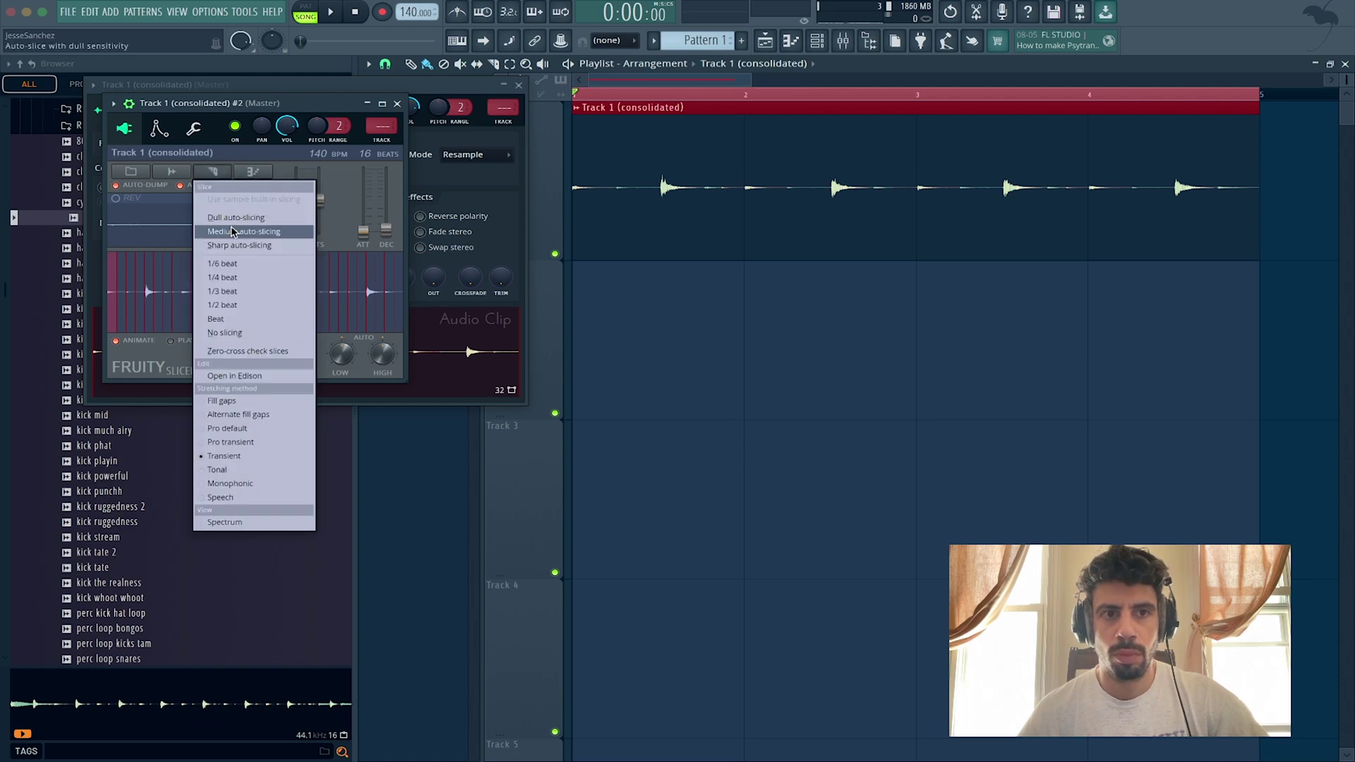
left_click(236, 278)
Step: Slice the loop by Beat in Fruity Slicer and close the slicer and audio clip windows
left_click(215, 173)
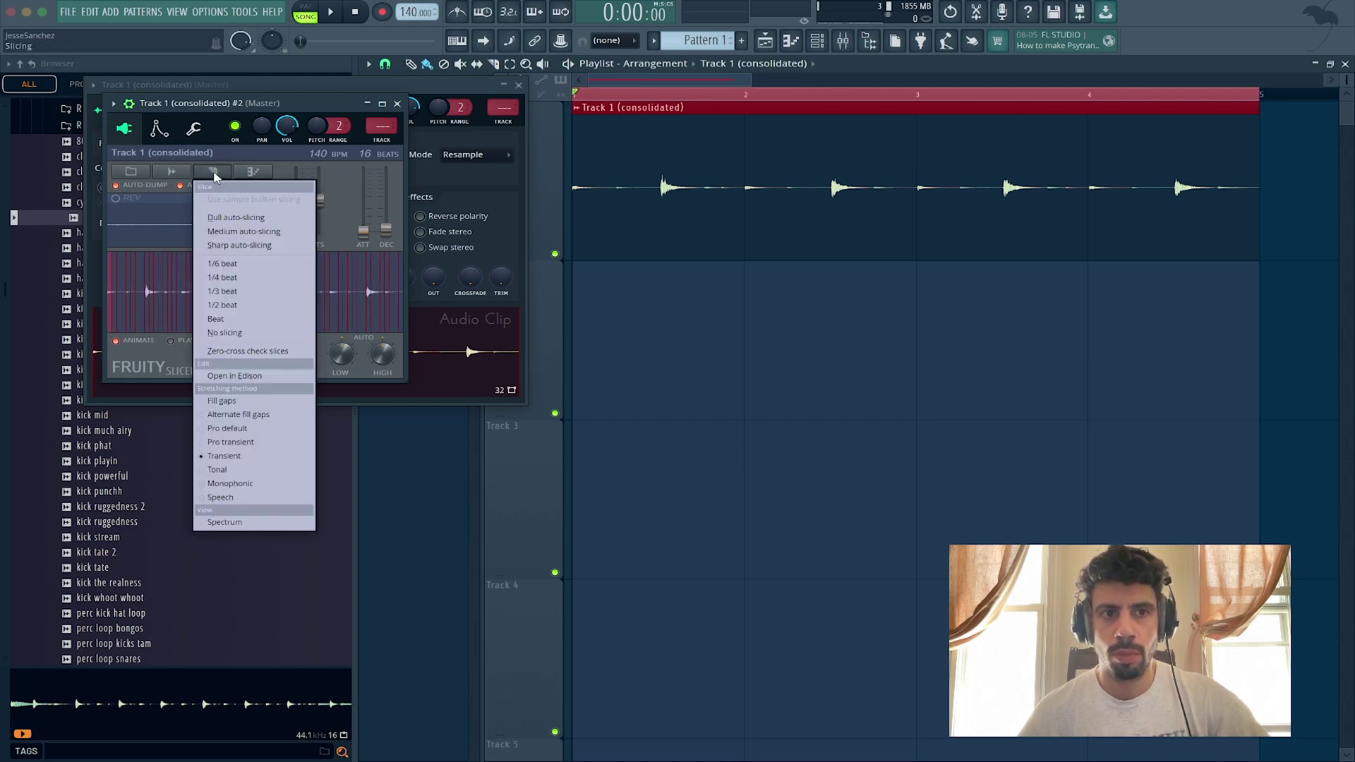
left_click(229, 321)
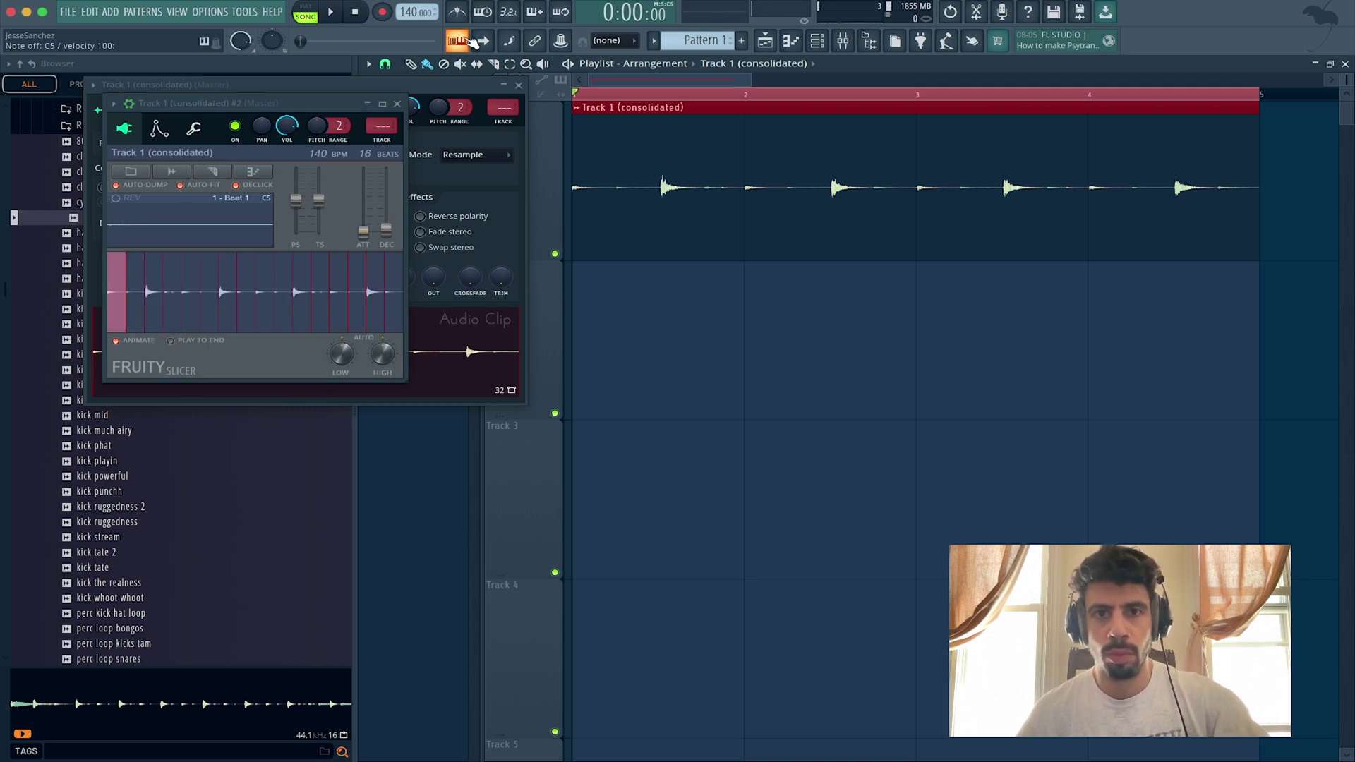
left_click(519, 85)
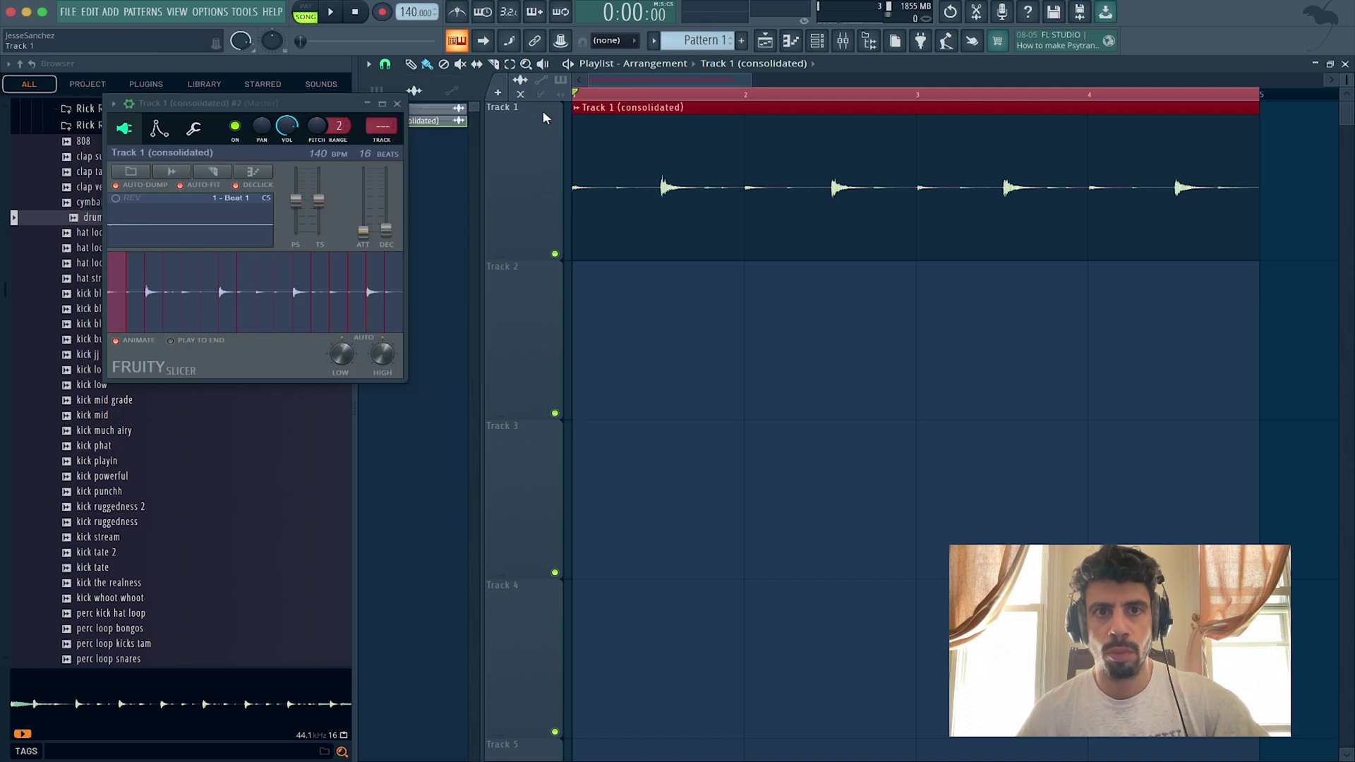
left_click(397, 104)
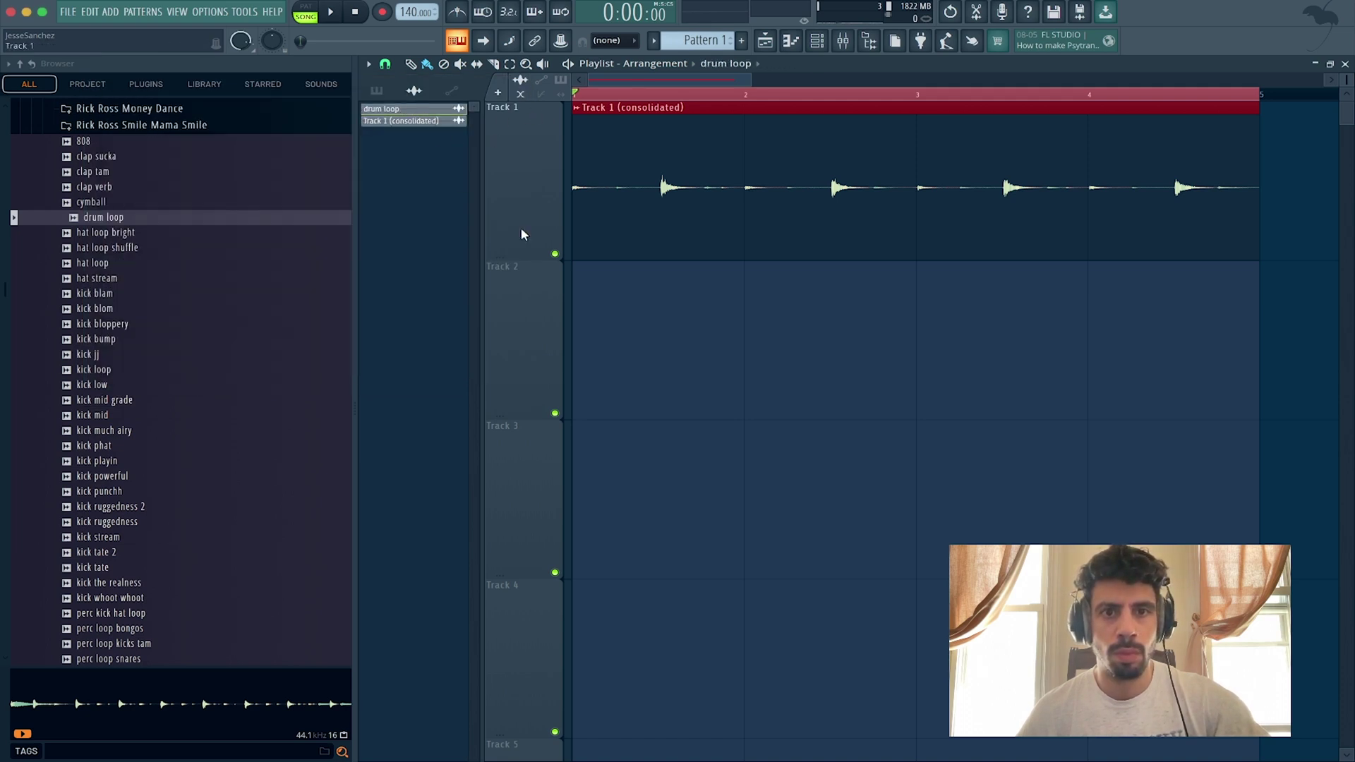
Step: Place Pattern 1 on Track 2 at bar 1, delete the consolidated audio clip from Track 1, and play the pattern
left_click(596, 314)
right_click(625, 319)
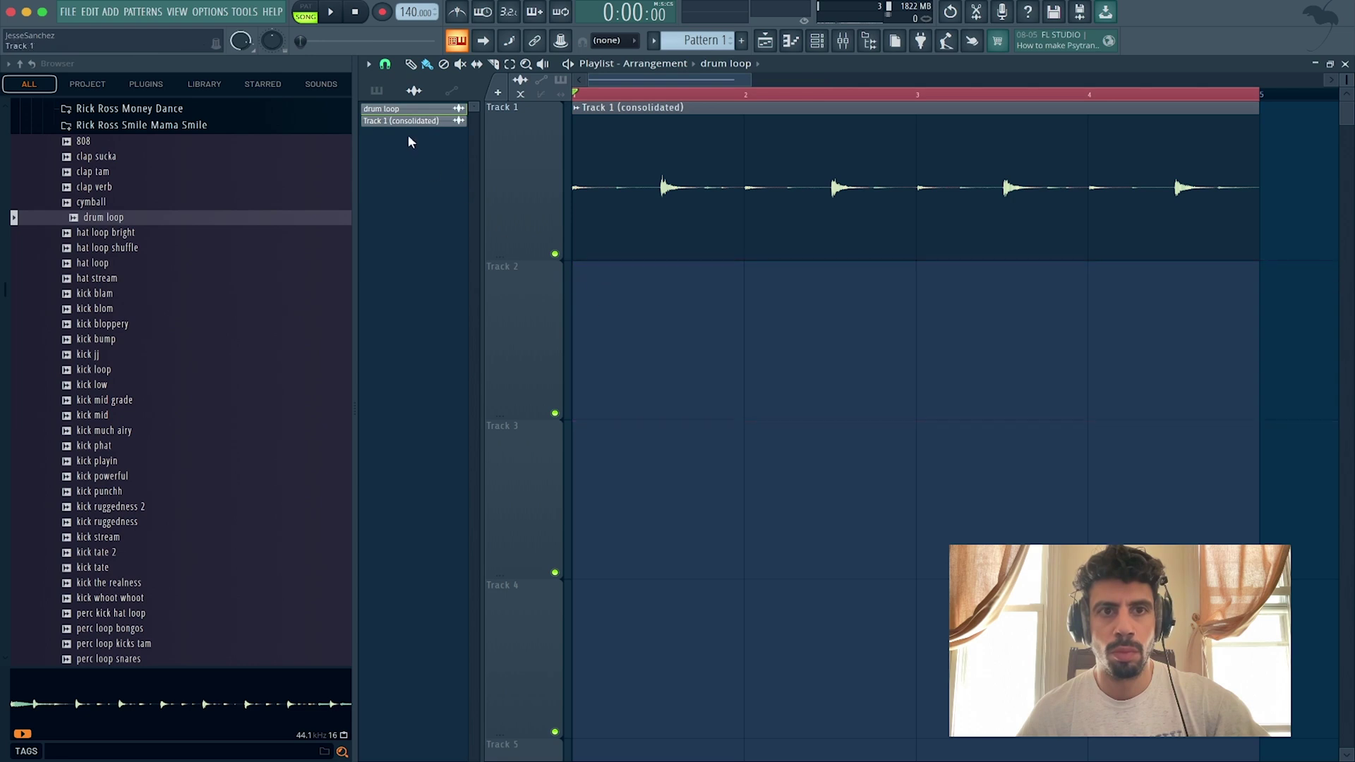
left_click(406, 117)
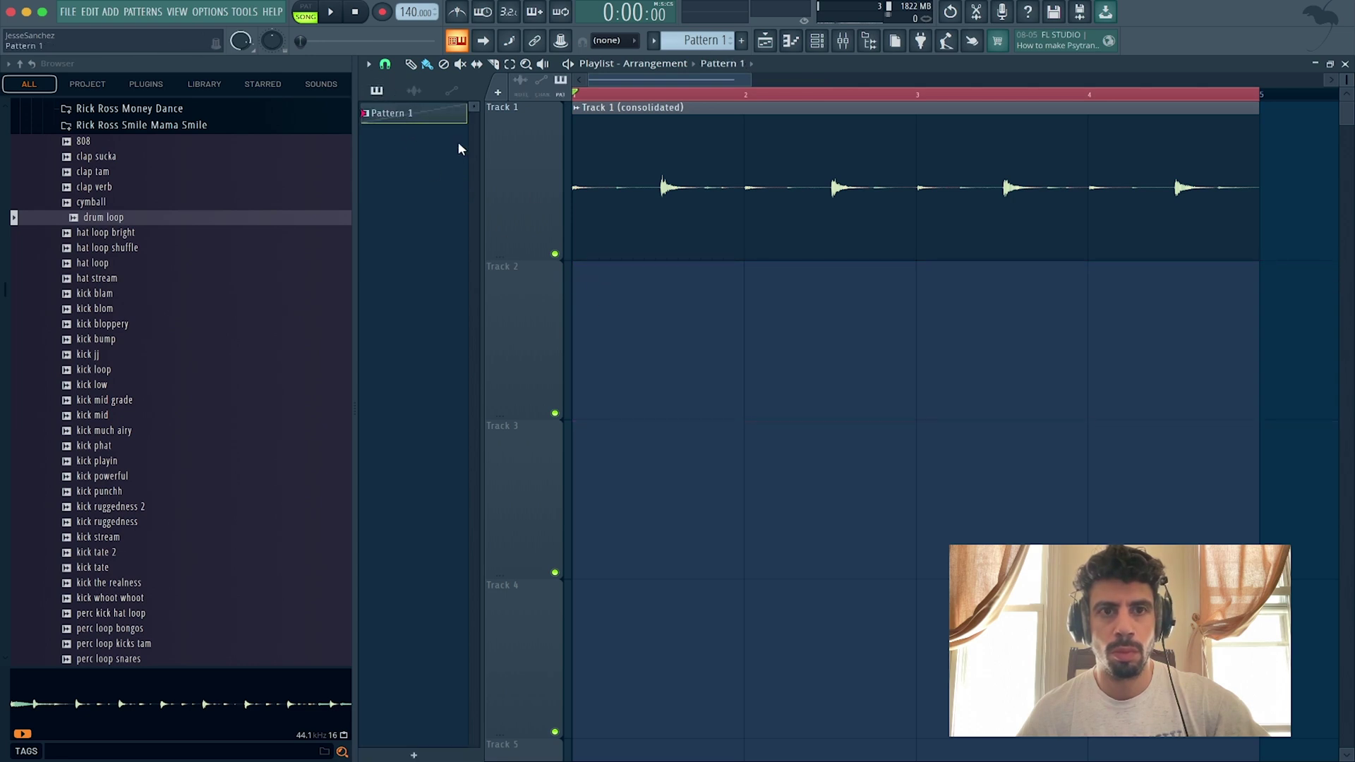
left_click(604, 330)
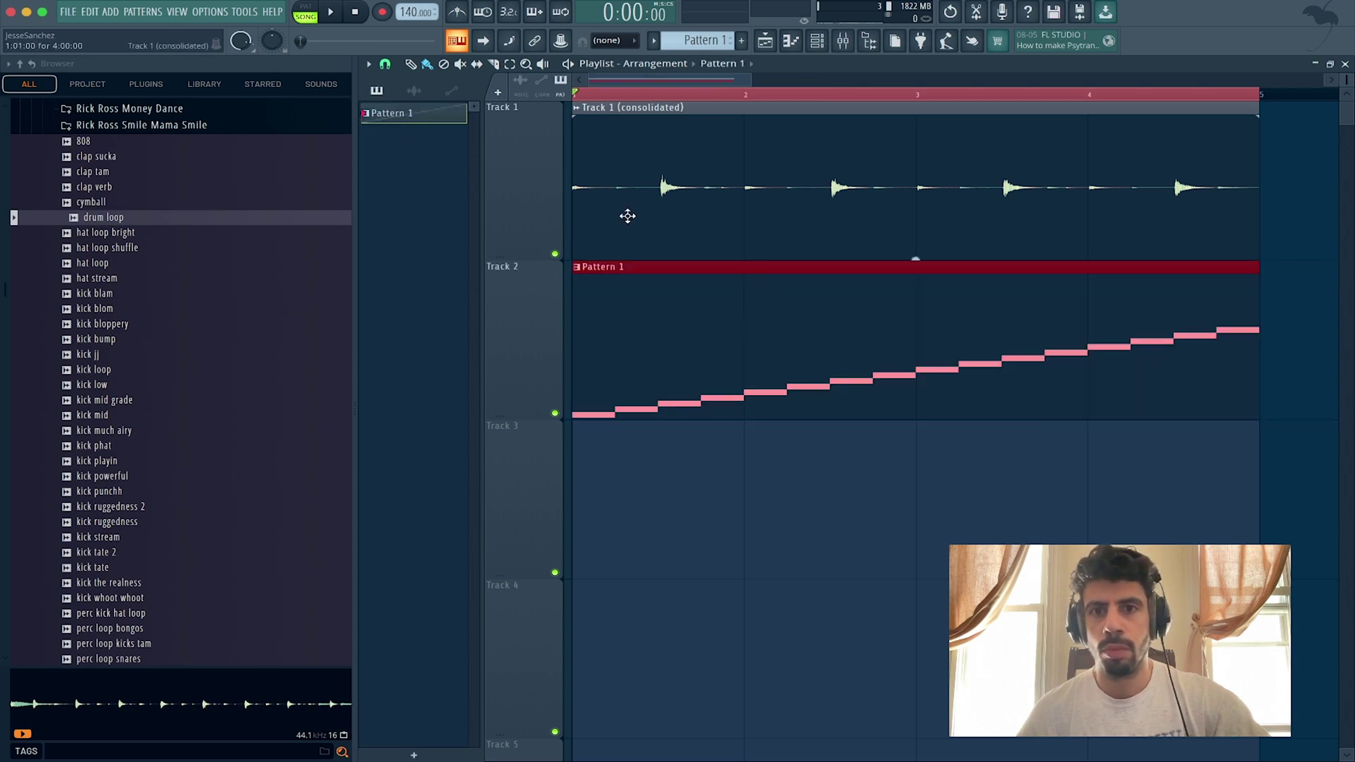
right_click(694, 215)
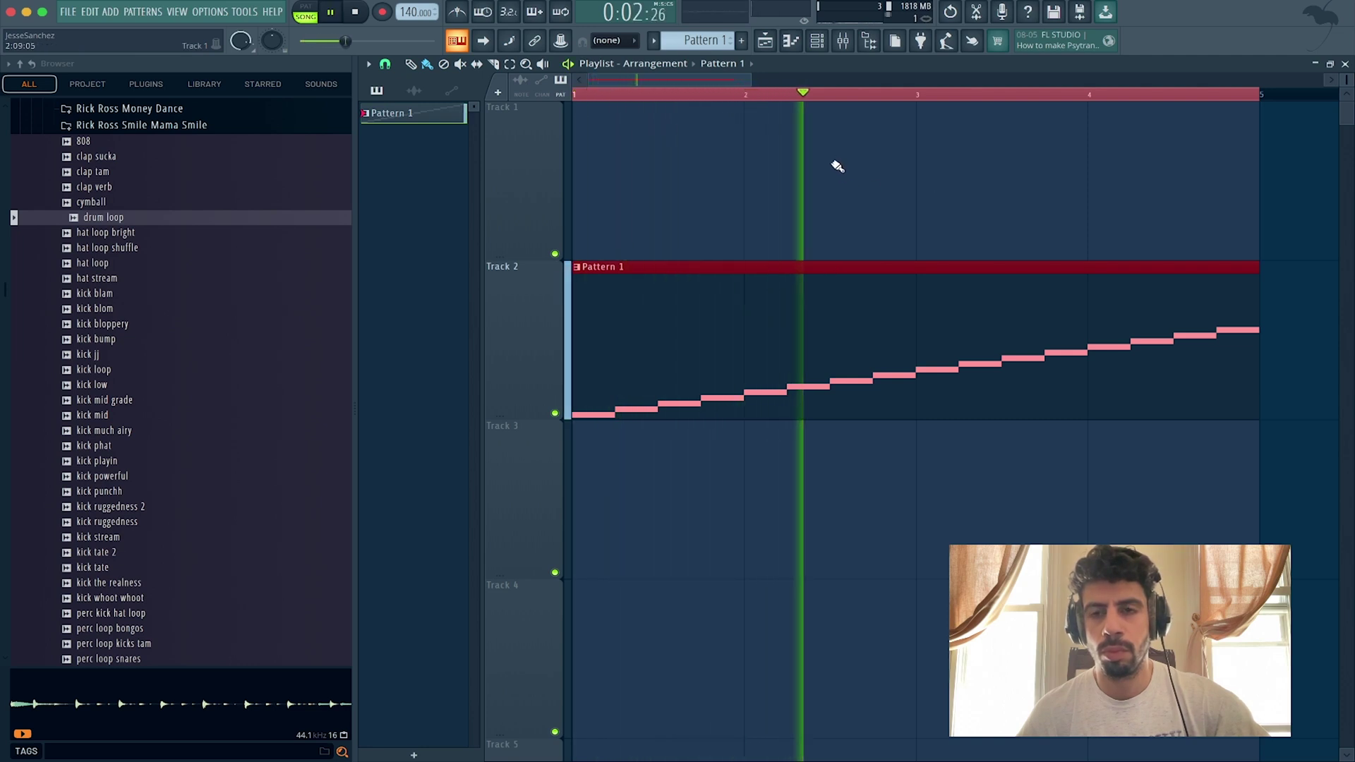
left_click_drag(750, 79, 900, 86)
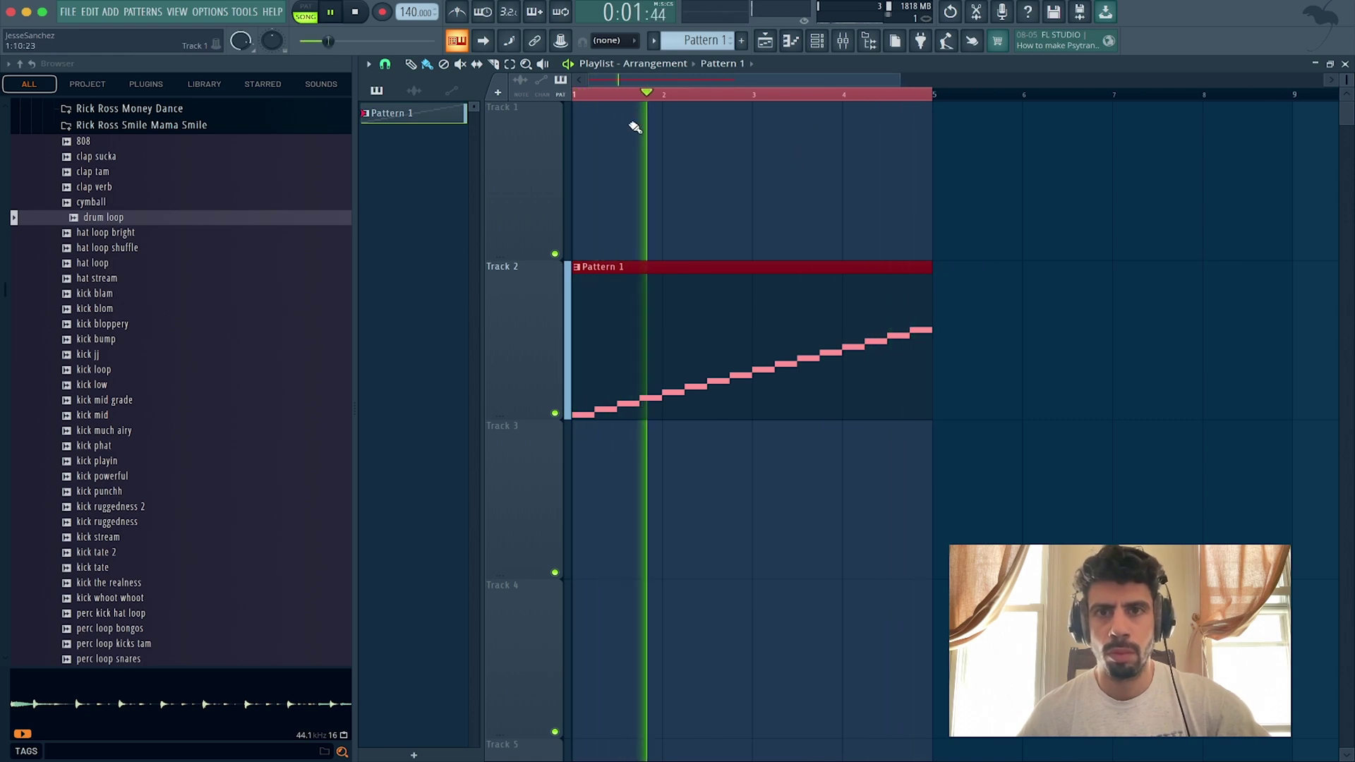
key("space")
Step: In the Track 1 (consolidated) #2 slicer, raise the attack and decay slightly and lower the pitch shift slightly during playback
left_click(818, 42)
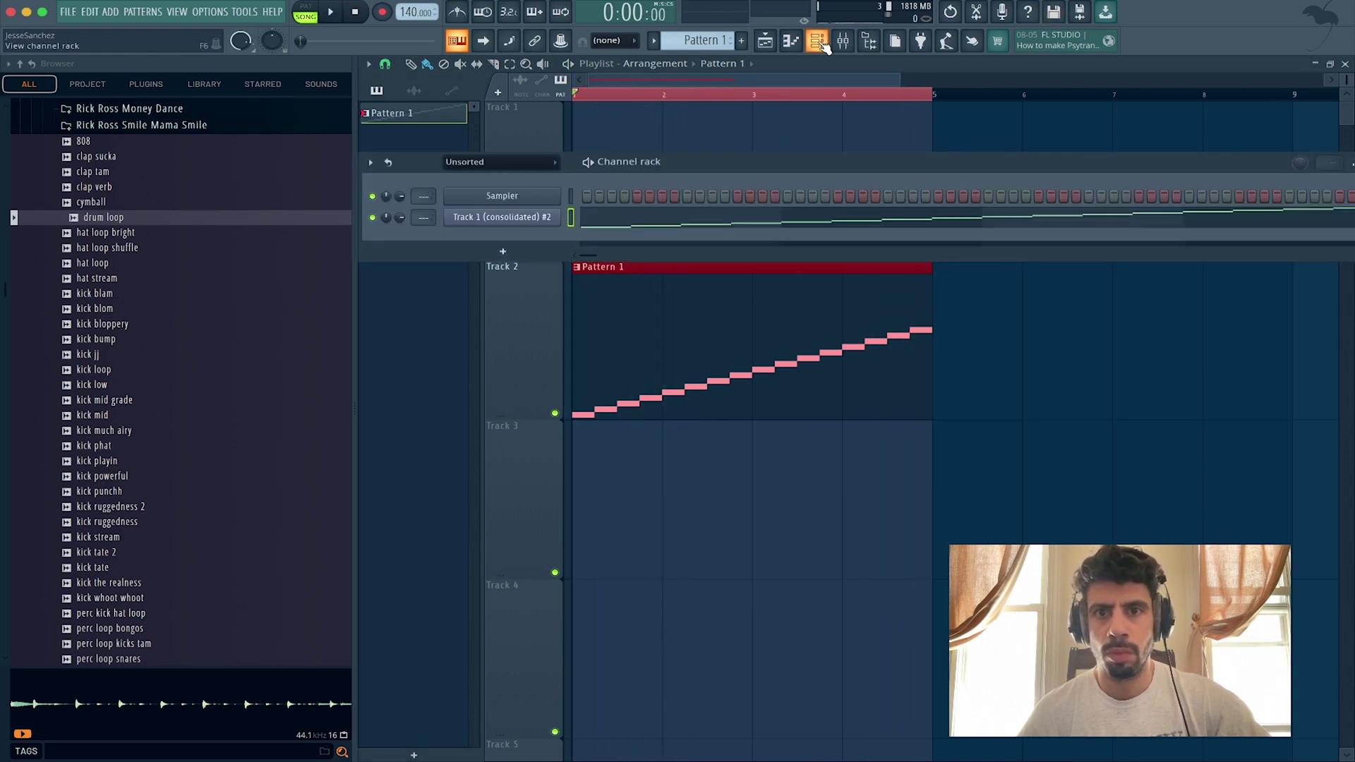
left_click(507, 218)
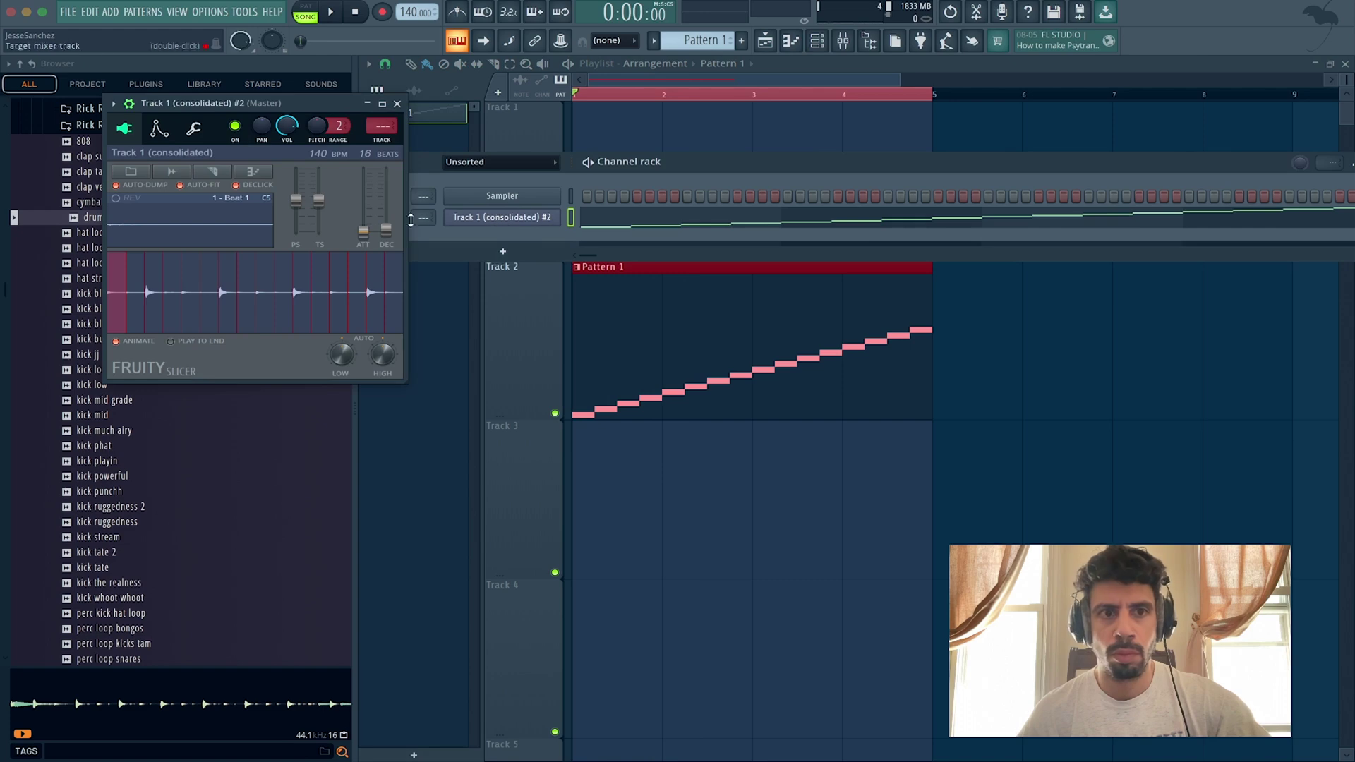
left_click_drag(362, 240, 387, 223)
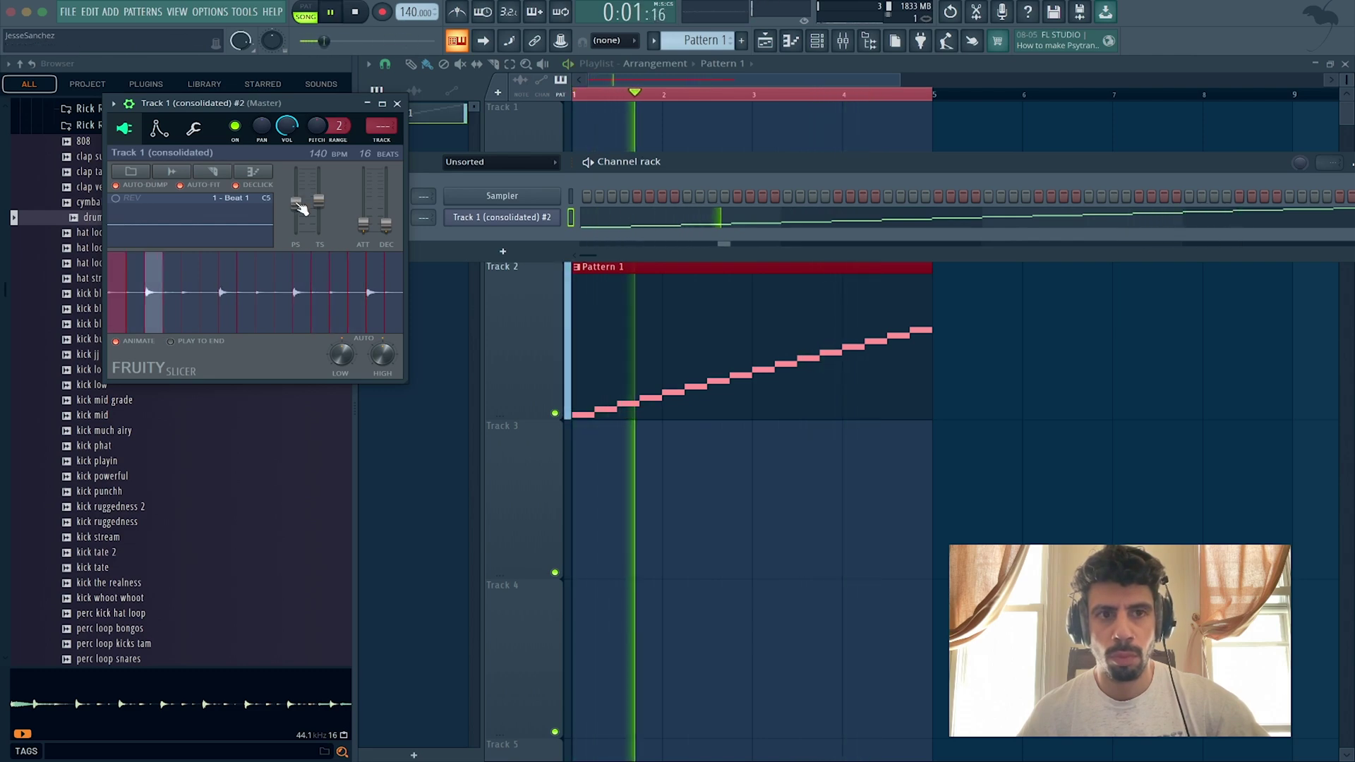
left_click_drag(299, 205, 299, 207)
key("space")
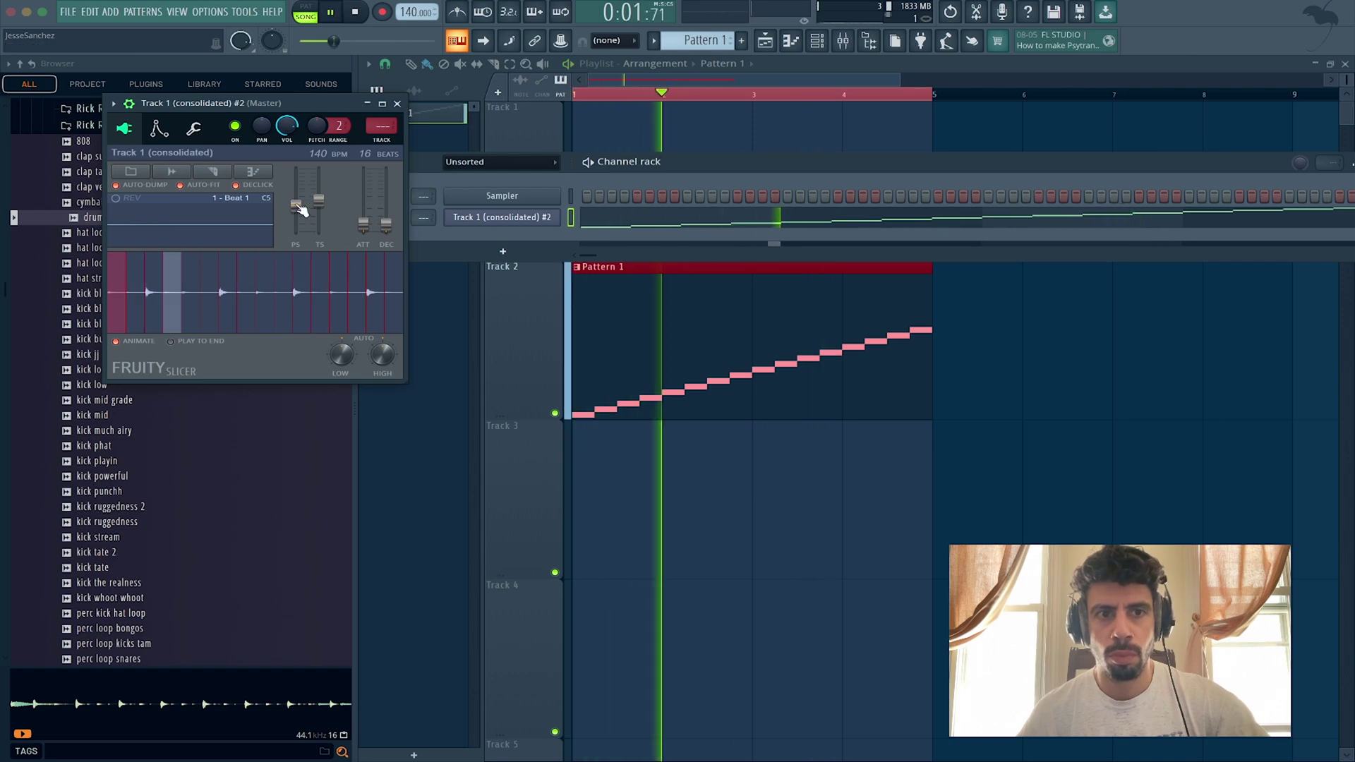
left_click(501, 217)
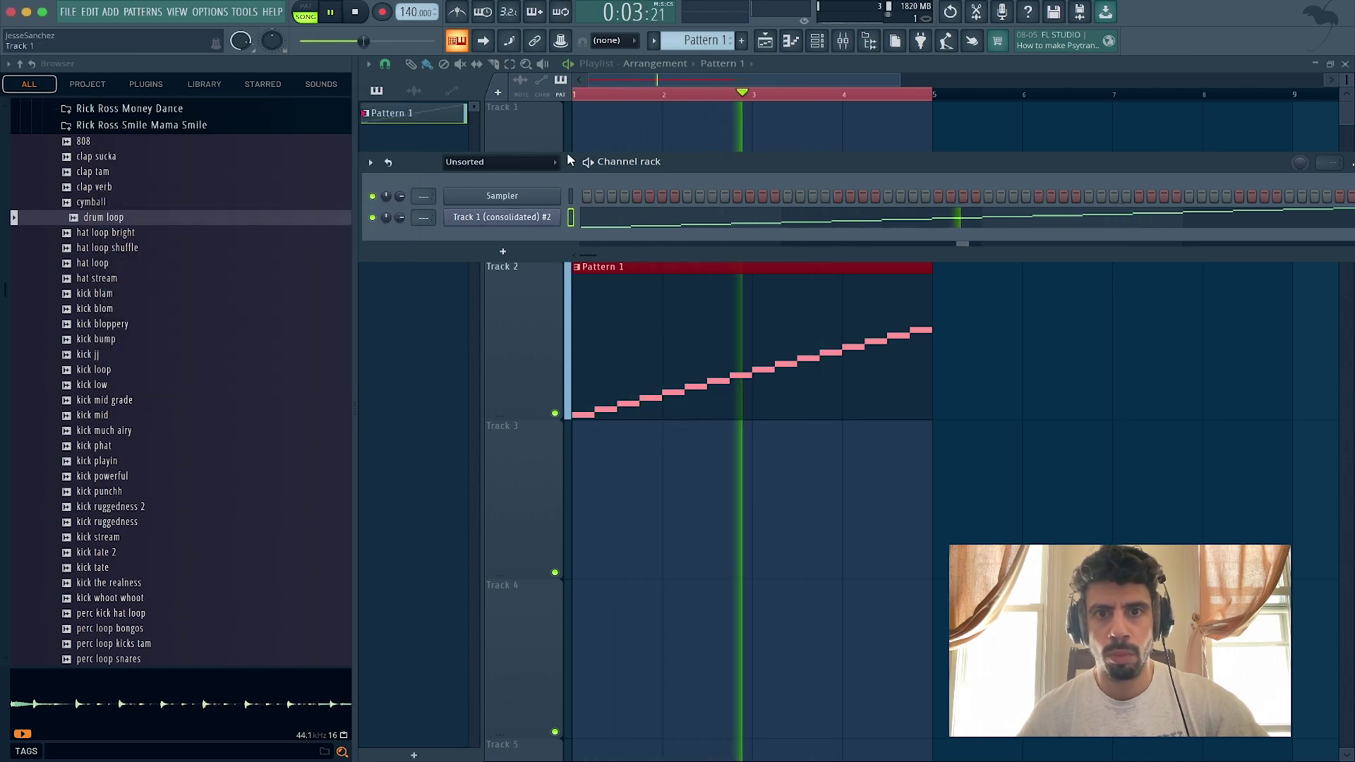
Step: Open the slicer channel's piano roll, move its first four notes to slices Beat 5, 4, 7 and 8, and play the result
left_click(640, 220)
scroll(741, 201, "down", 2)
scroll(786, 194, "up", 6)
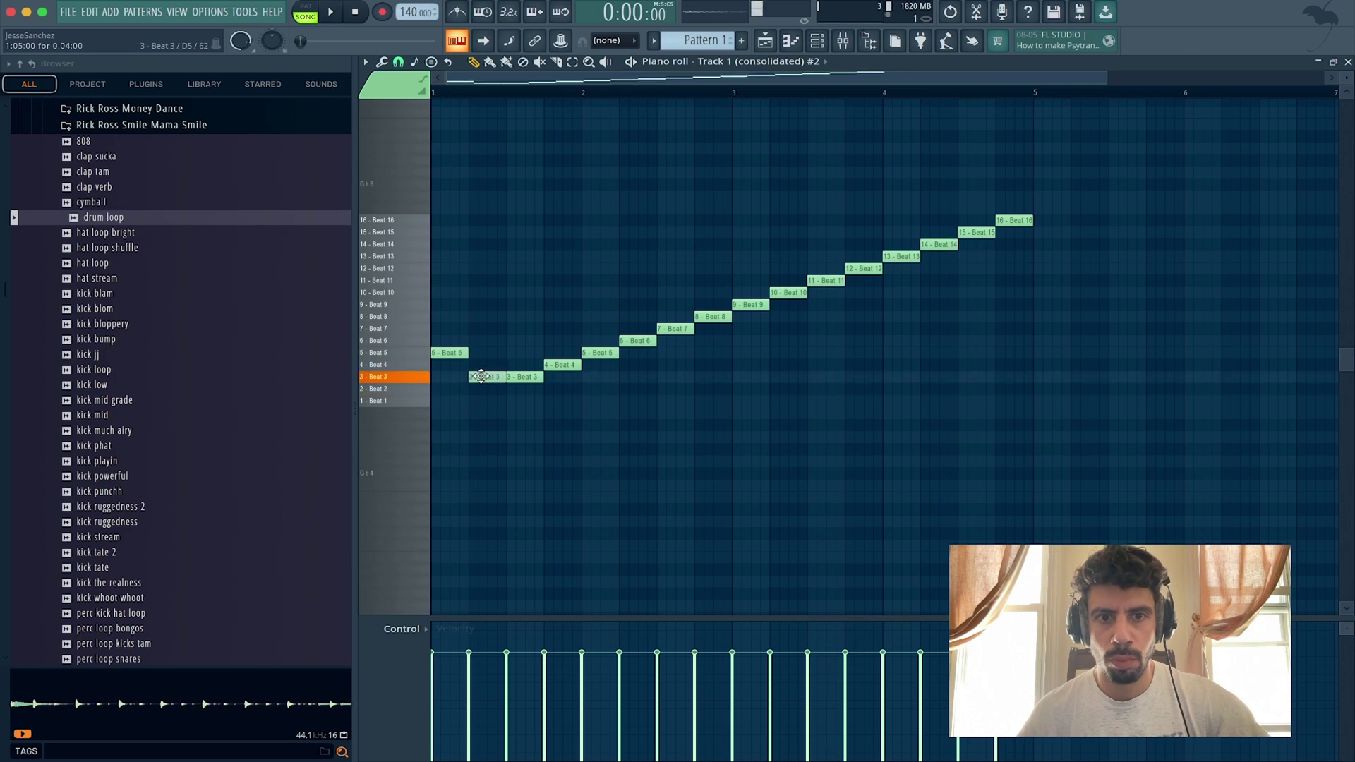
key("space")
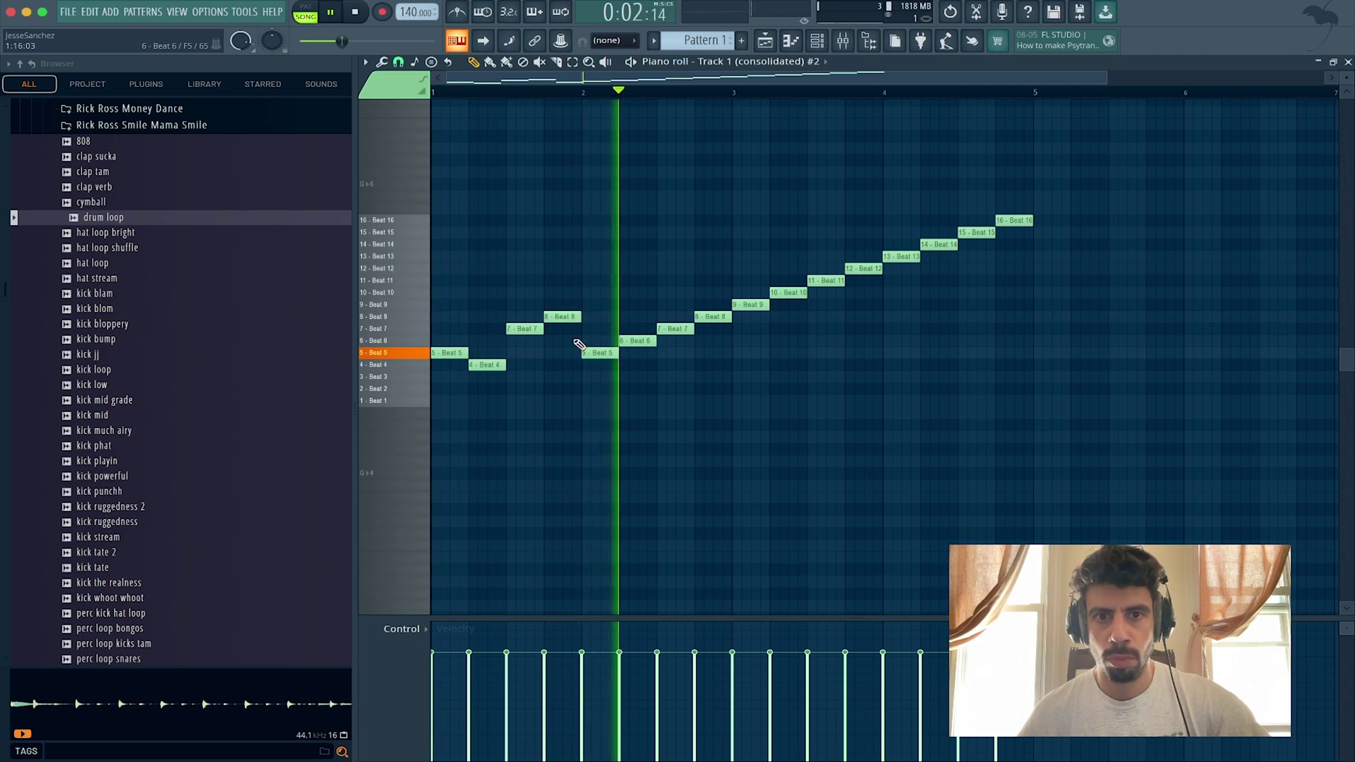
Step: Move the fifth piano roll note to Beat 9 and the sixth to Beat 11, auditioning the pattern between changes
left_click_drag(597, 353, 593, 300)
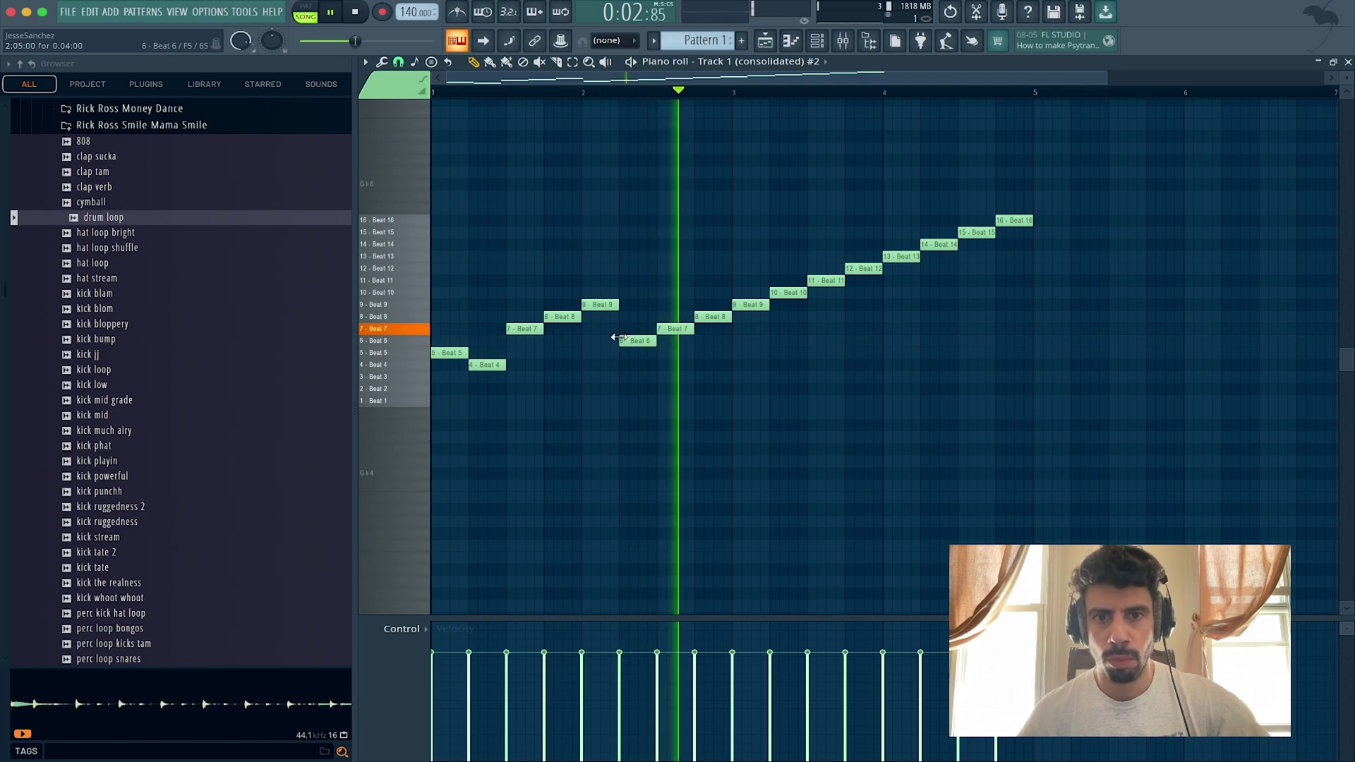
key("space")
left_click_drag(632, 342, 634, 366)
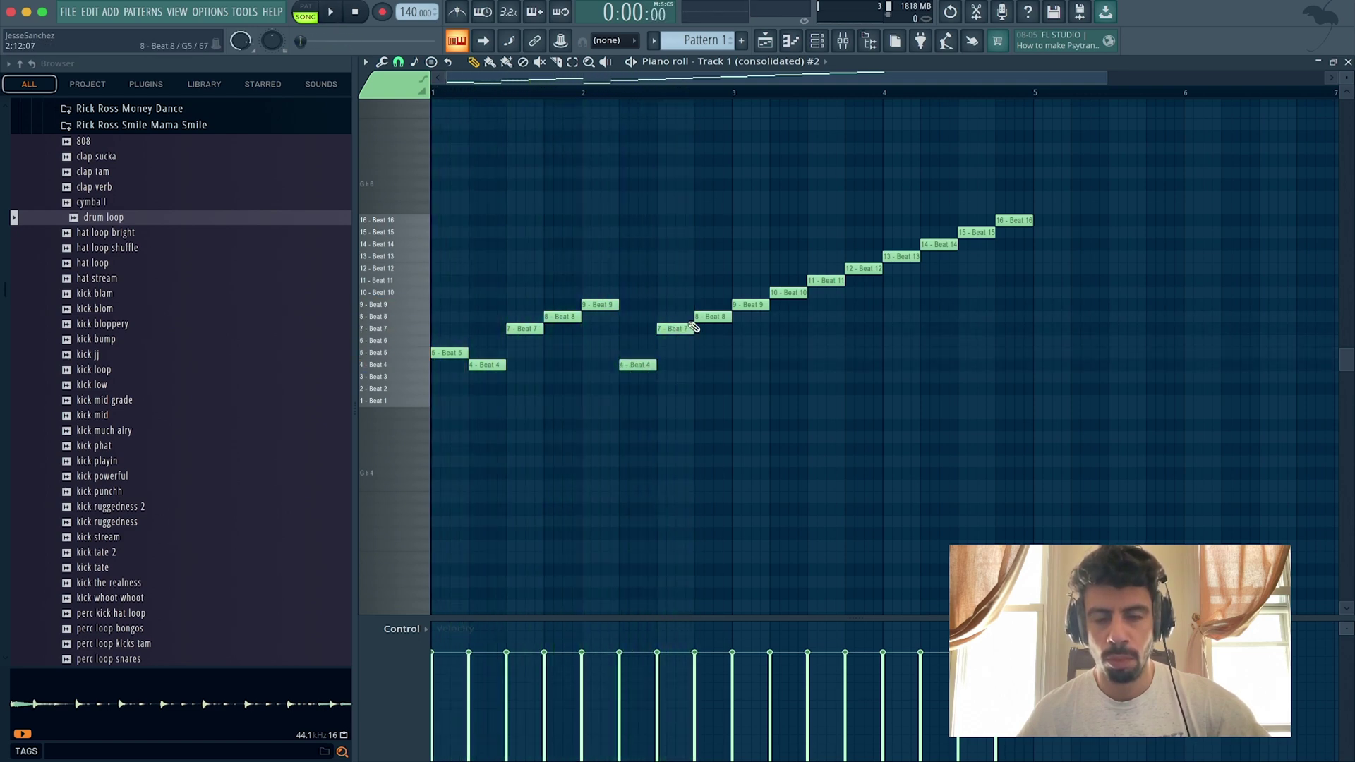
key("space")
left_click_drag(638, 365, 638, 281)
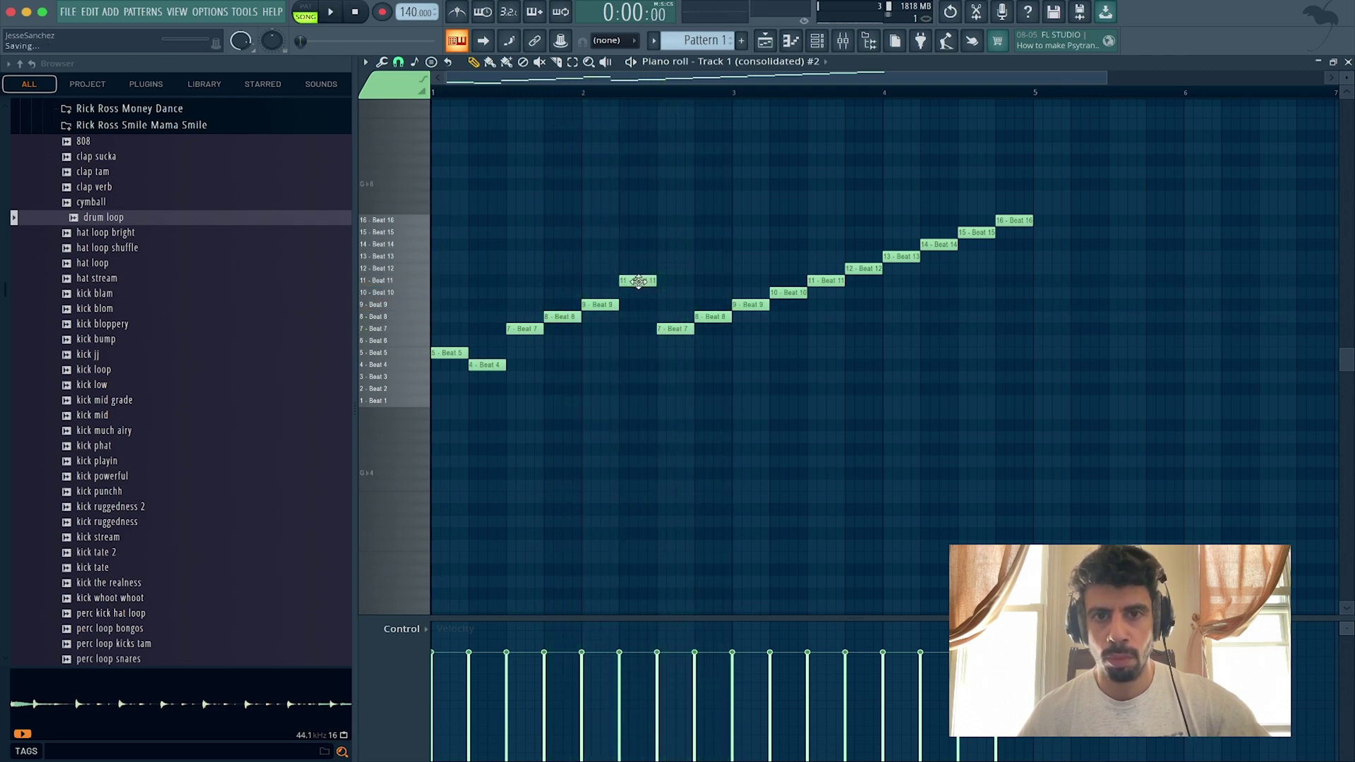
Step: Move the sixth piano roll note to Beat 12 and then Beat 13, auditioning the pattern after each change
key("space")
left_click_drag(638, 281, 638, 269)
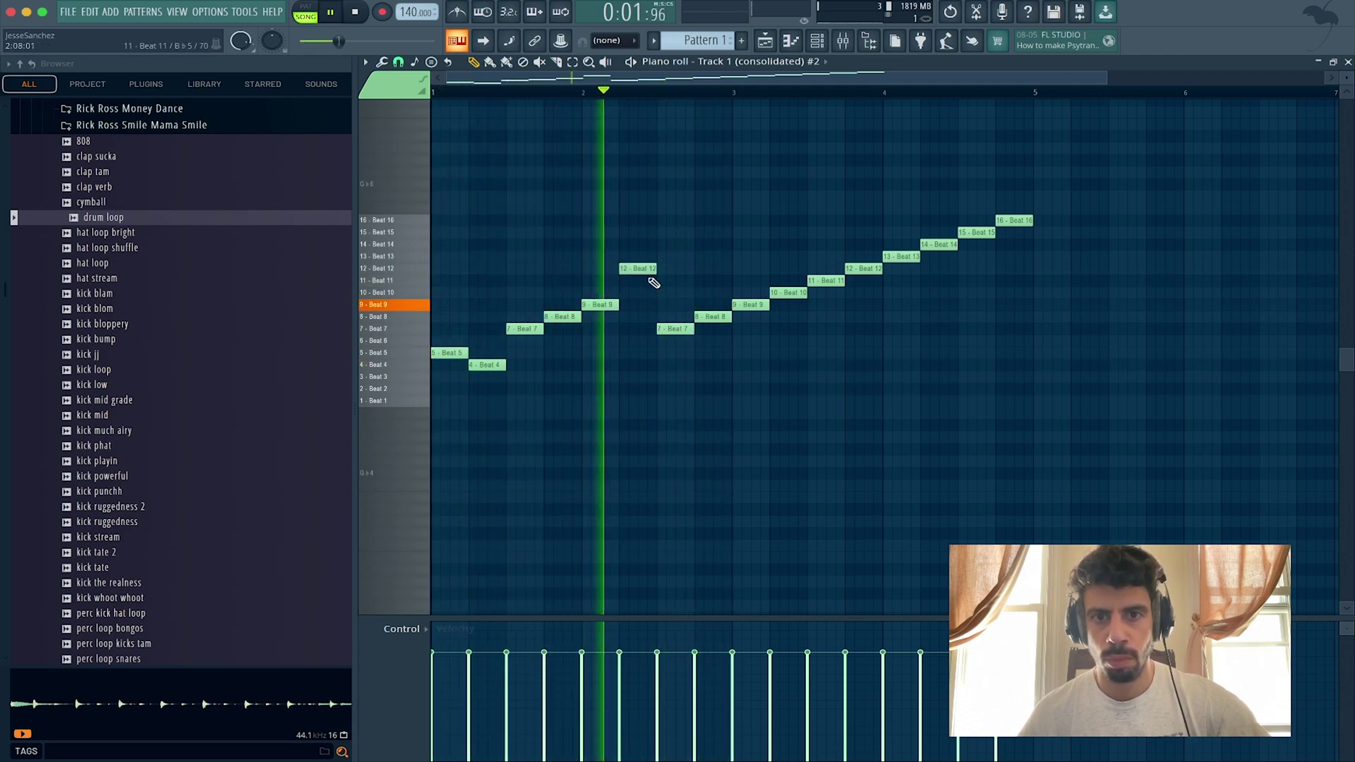
key("space")
key("space")
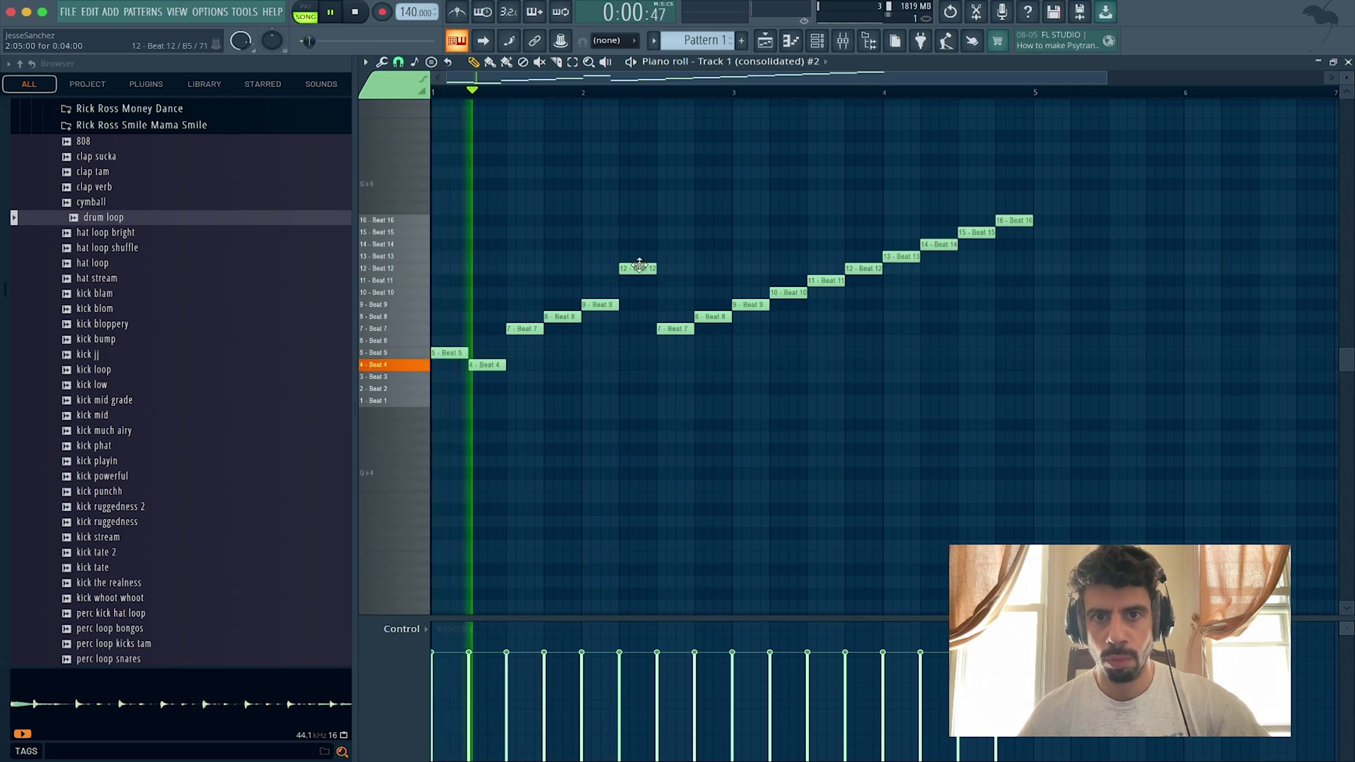
left_click_drag(639, 264, 639, 253)
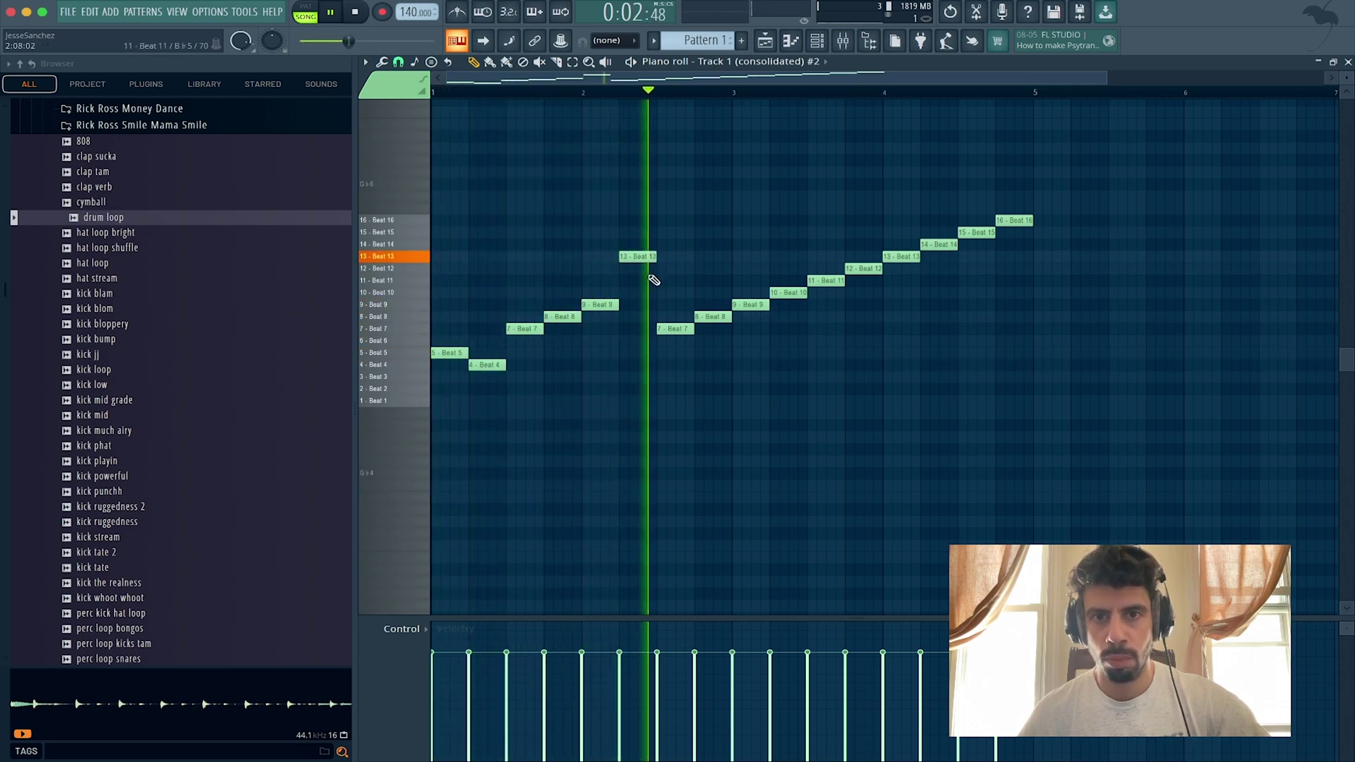
key("space")
key("space")
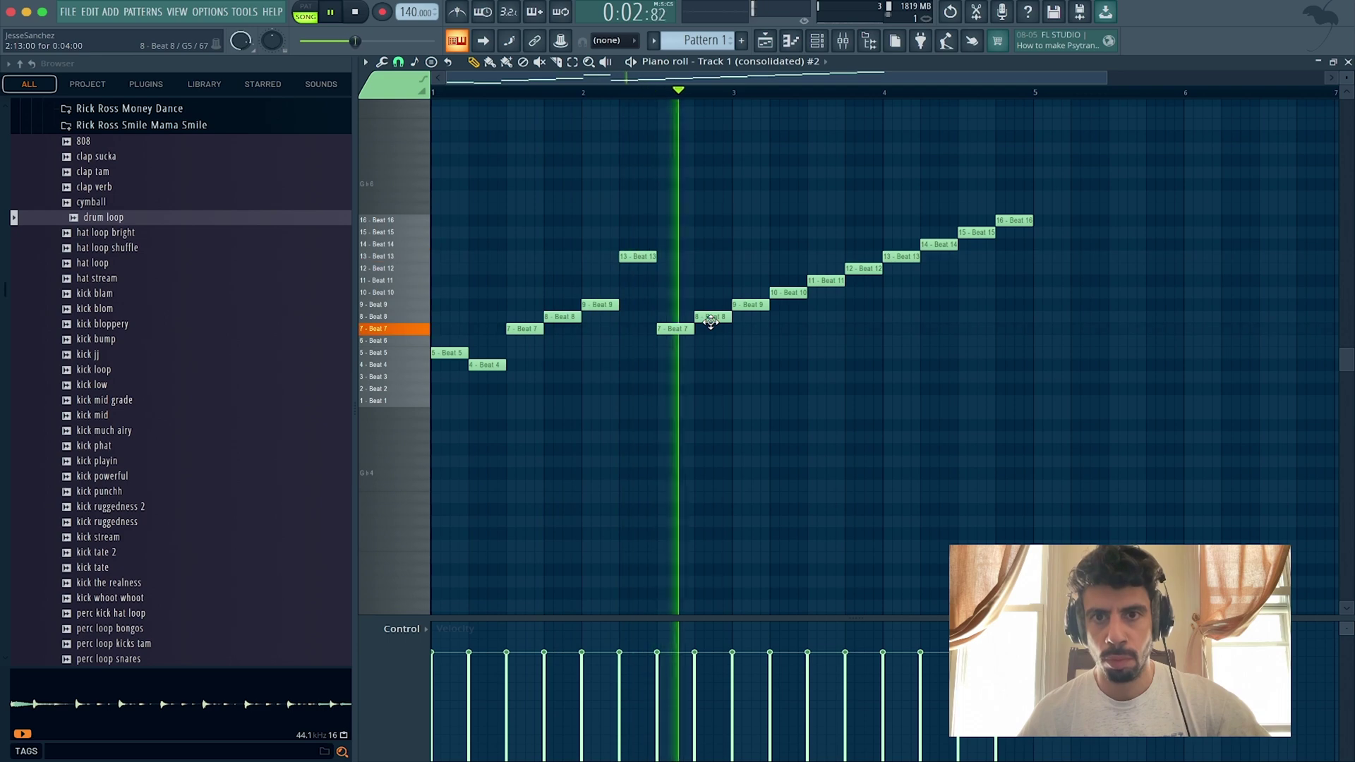
key("space")
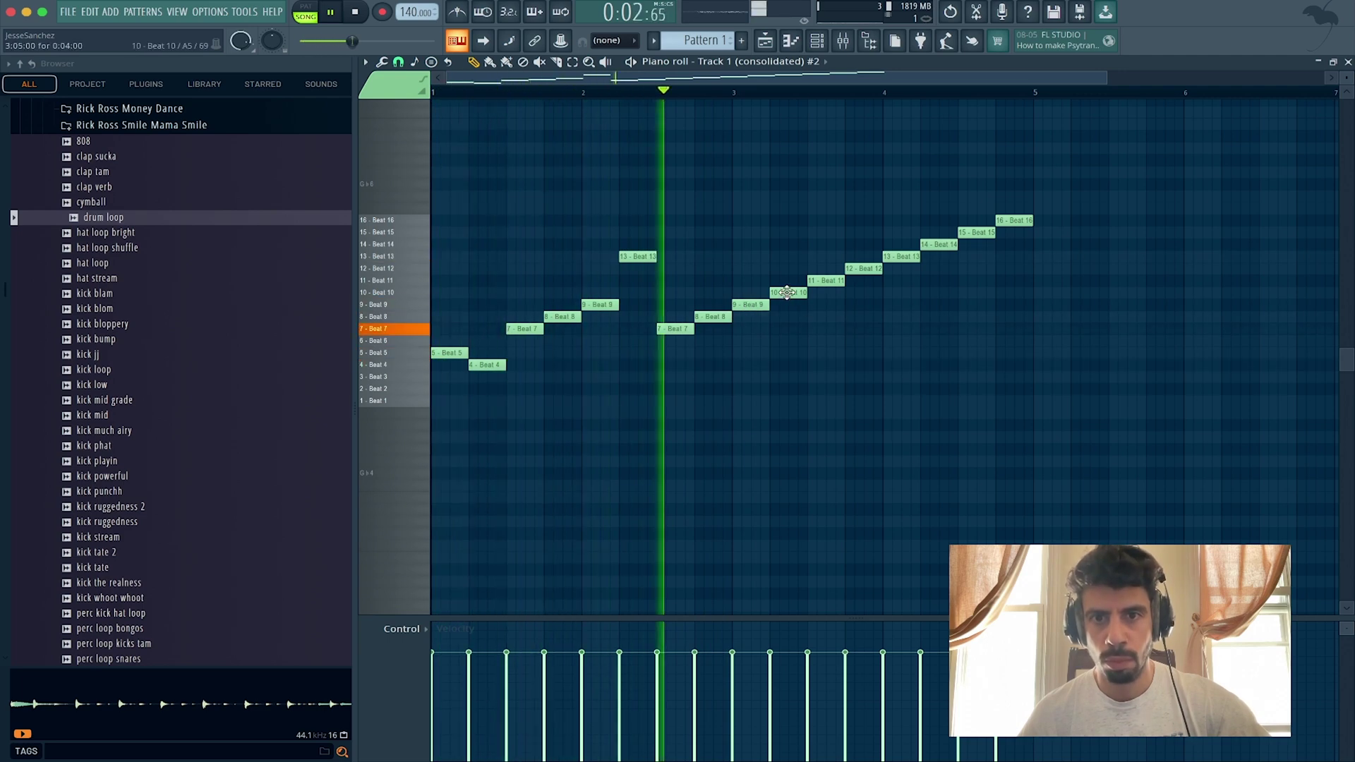
Step: Move the tenth note to Beat 13 and the note at bar 4 to Beat 10, auditioning the pattern around bar 4
left_click_drag(787, 292, 789, 255)
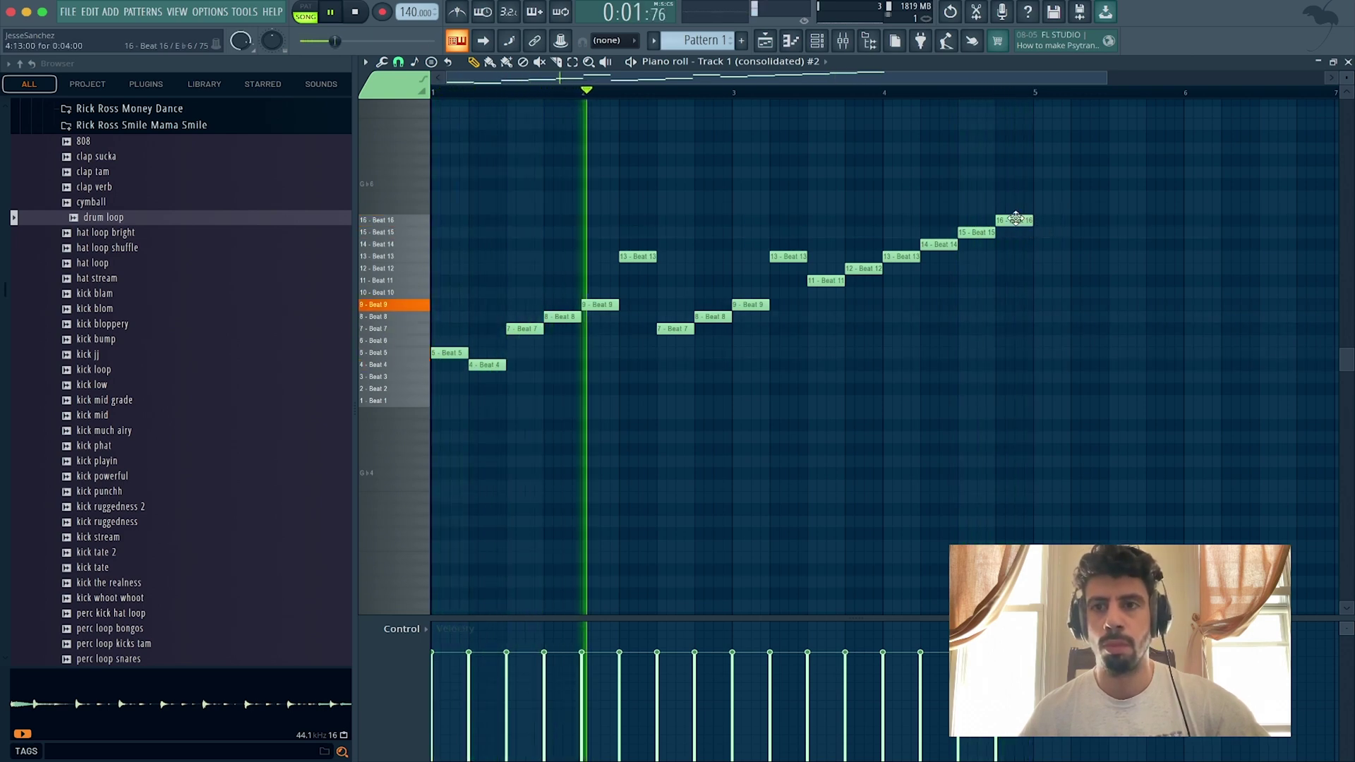
key("space")
left_click(888, 95)
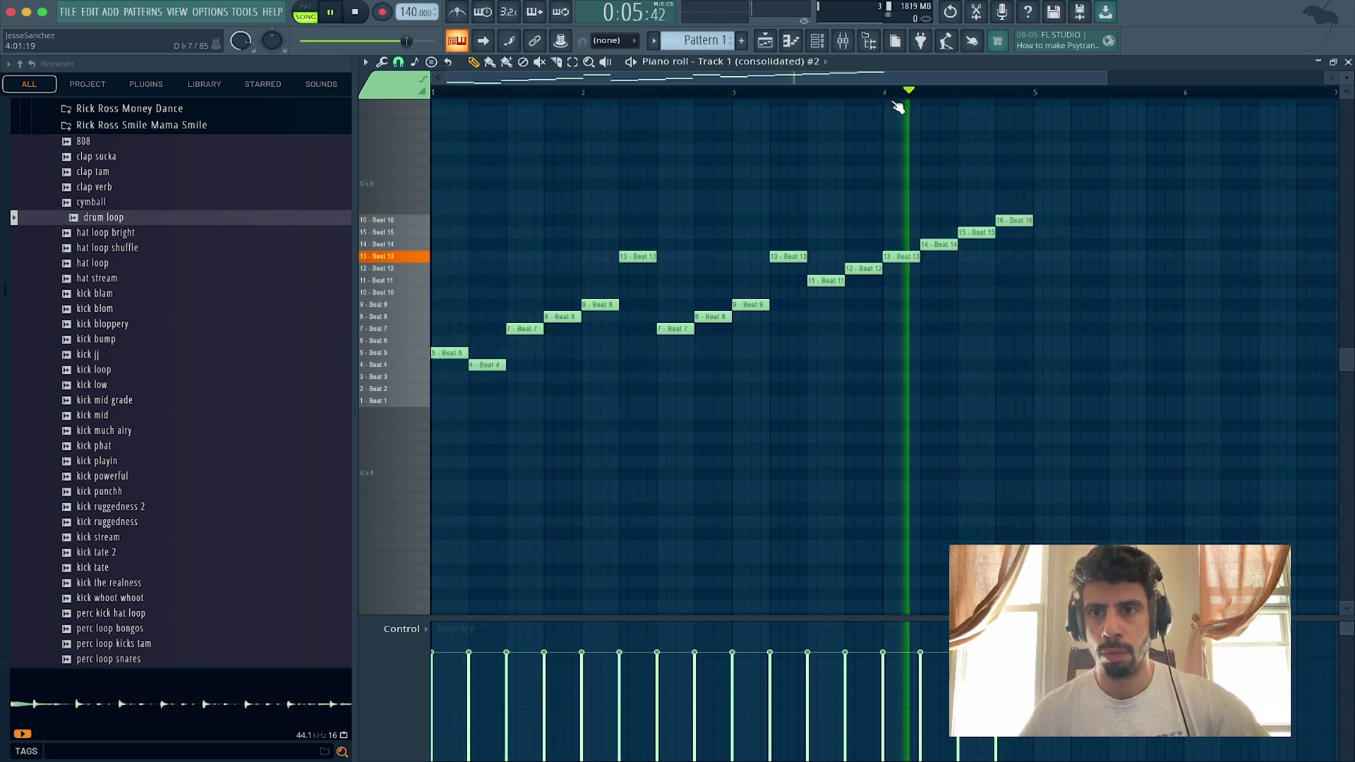
left_click_drag(903, 254, 906, 288)
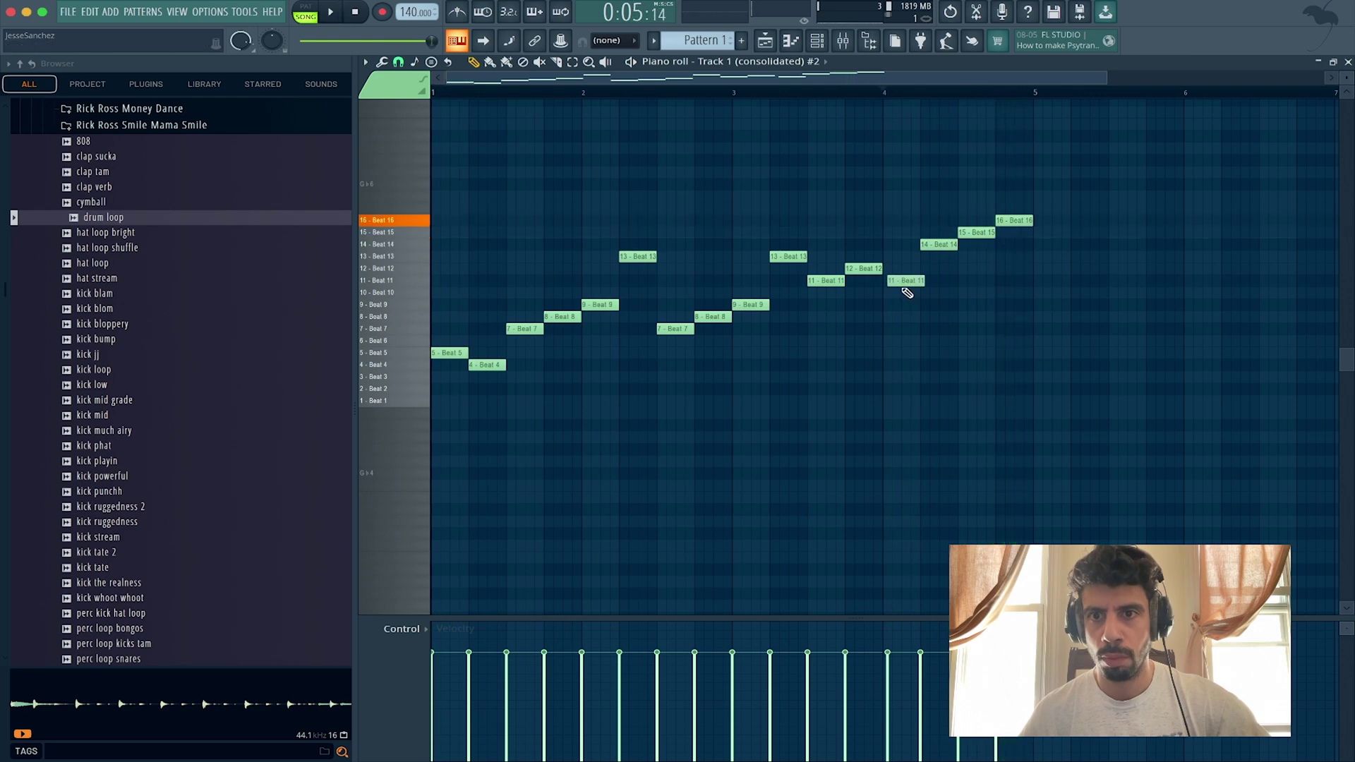
key("space")
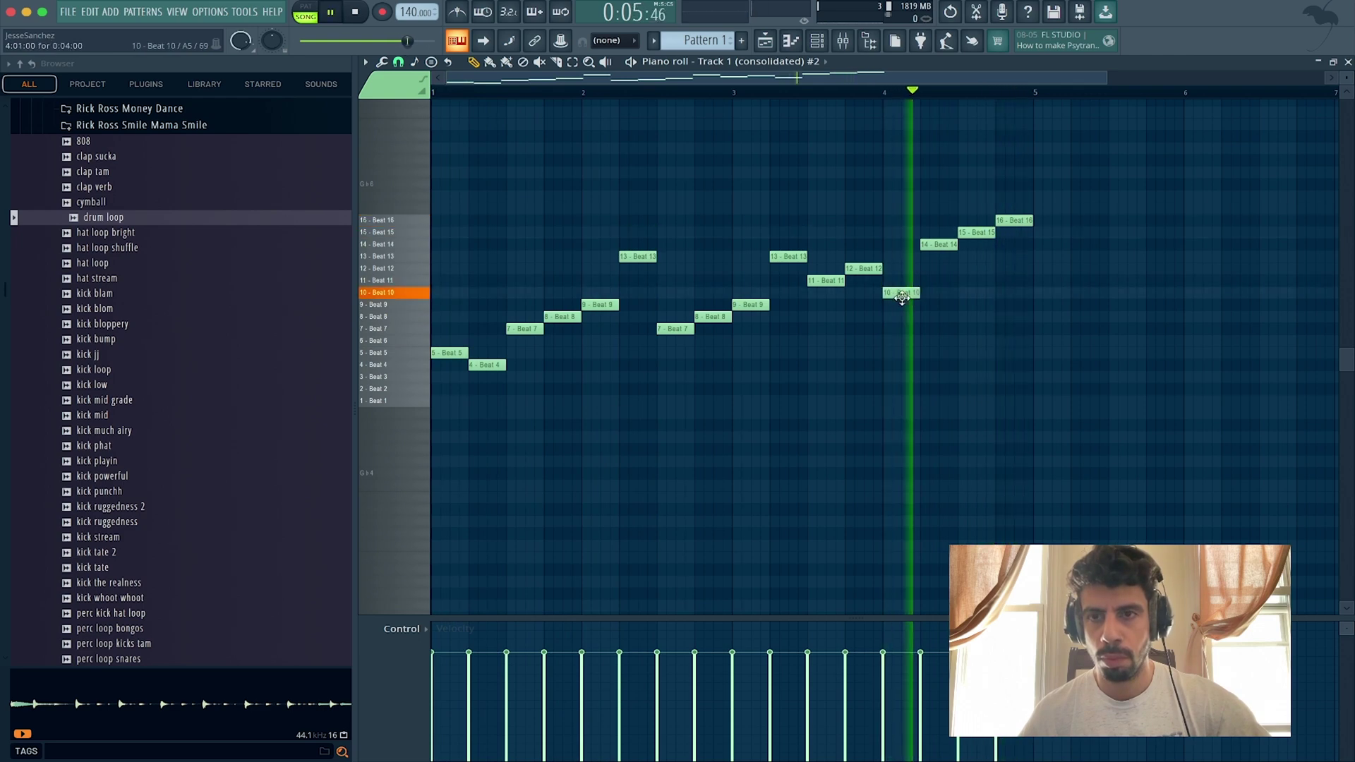
key("space")
key("space")
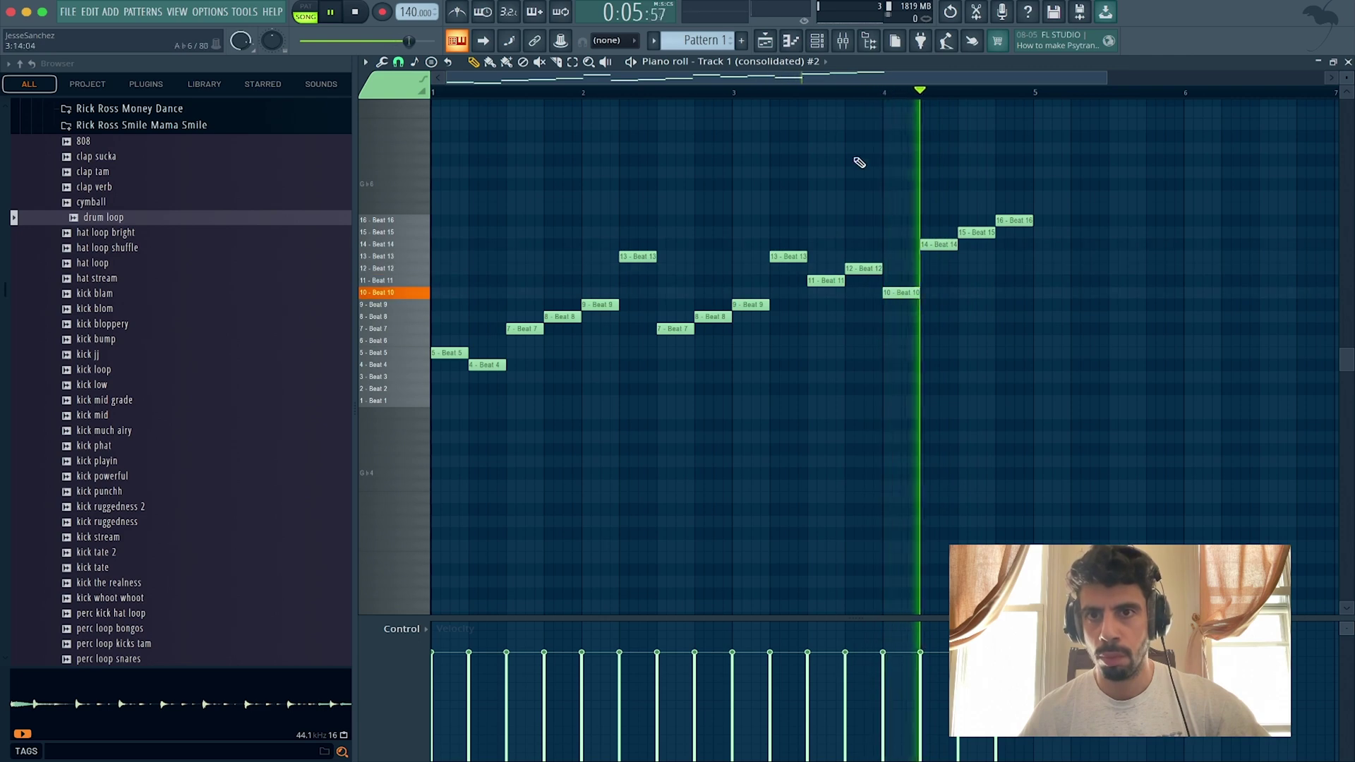
key("space")
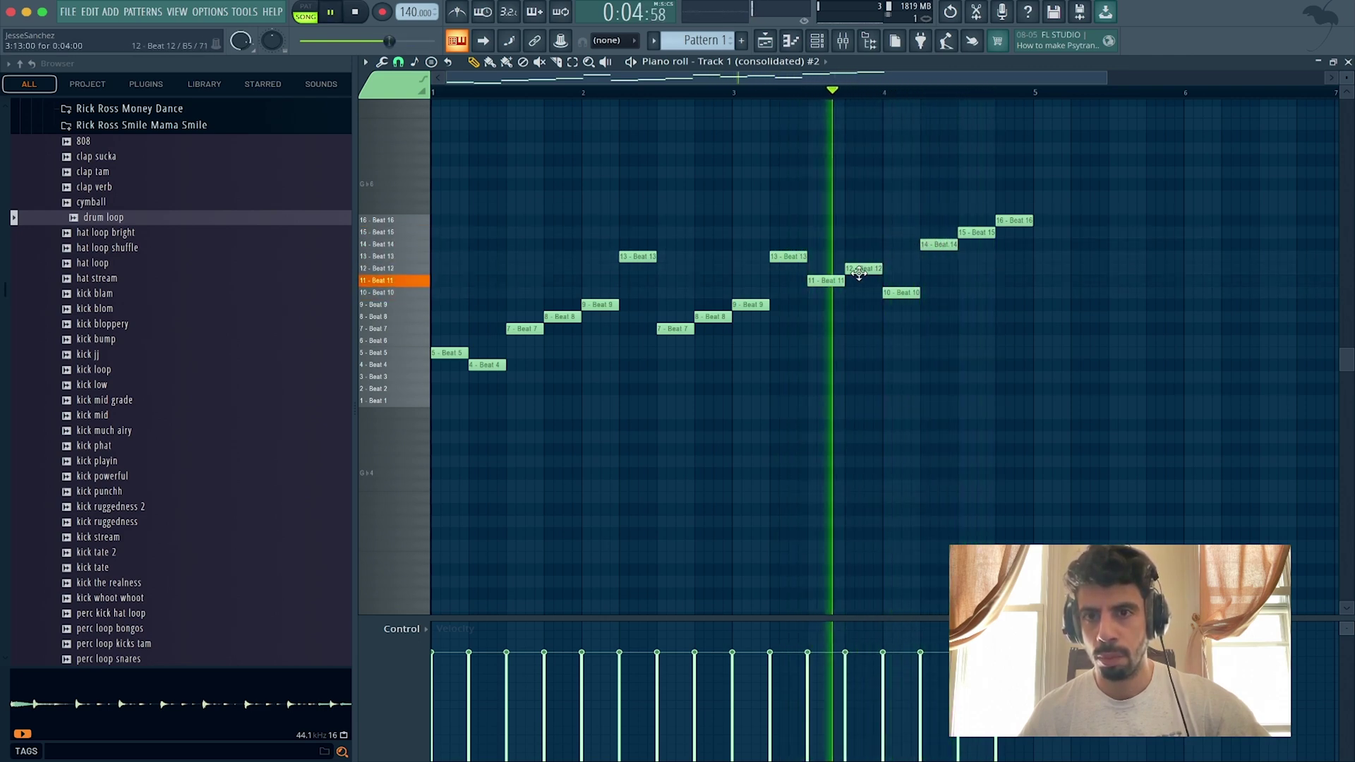
Step: Move the twelfth and fifteenth notes to Beat 10, the sixteenth to Beat 8 and the fourteenth to Beat 7 during playback
left_click_drag(860, 271, 858, 295)
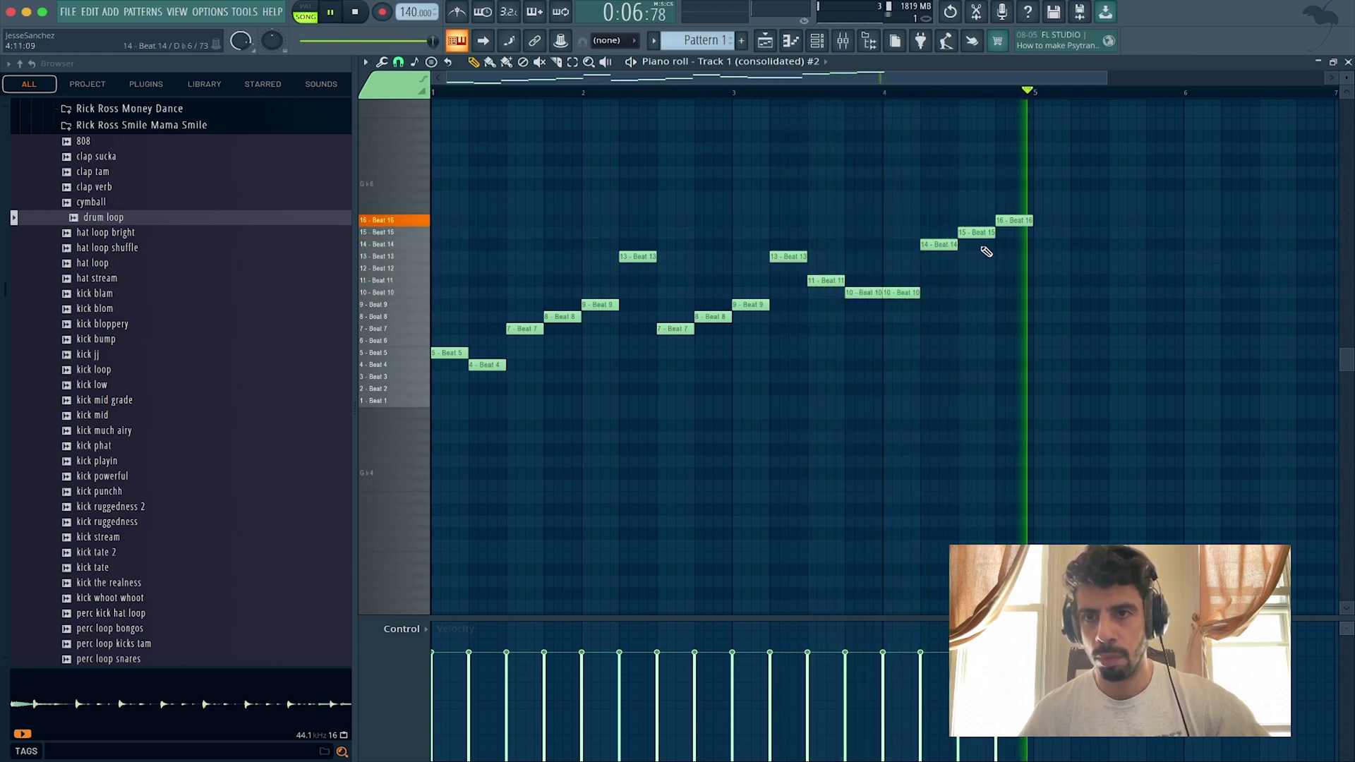
left_click_drag(982, 228, 977, 294)
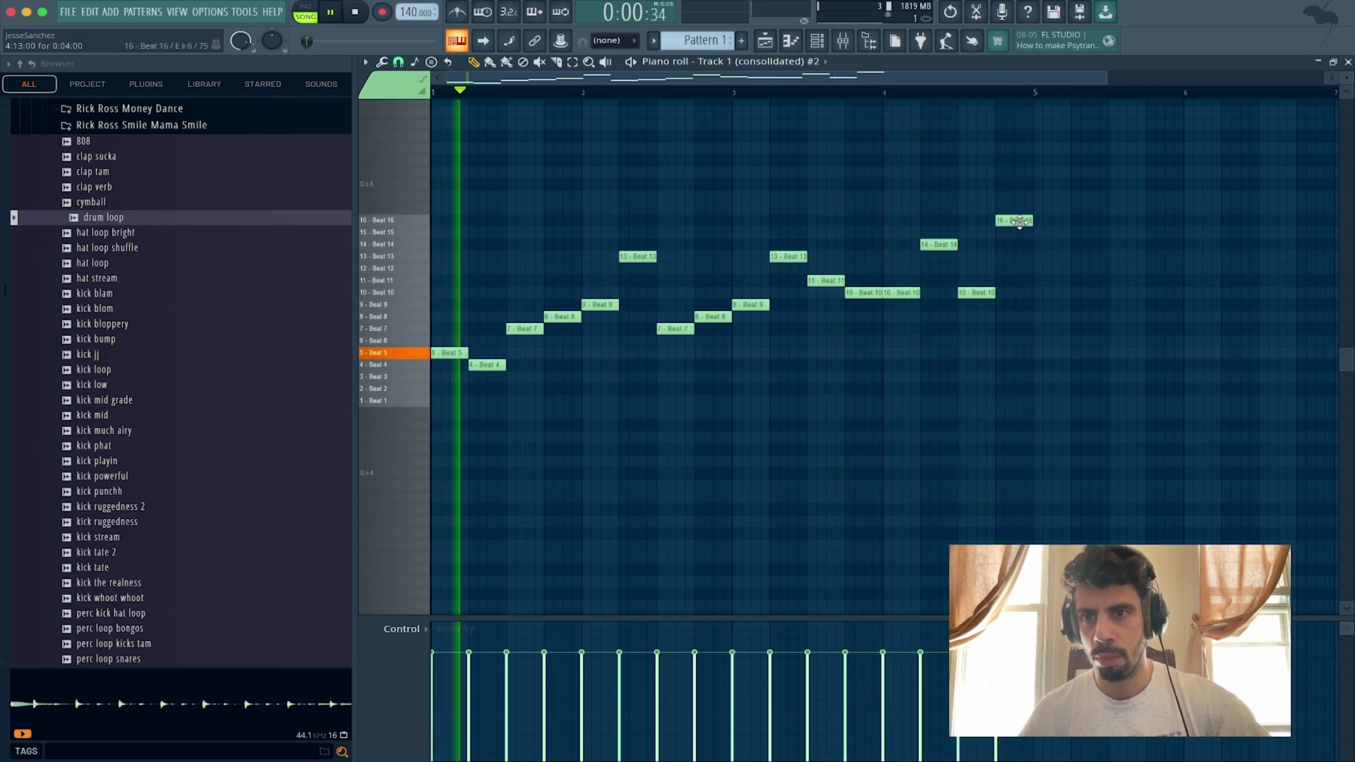
left_click_drag(1020, 220, 1019, 320)
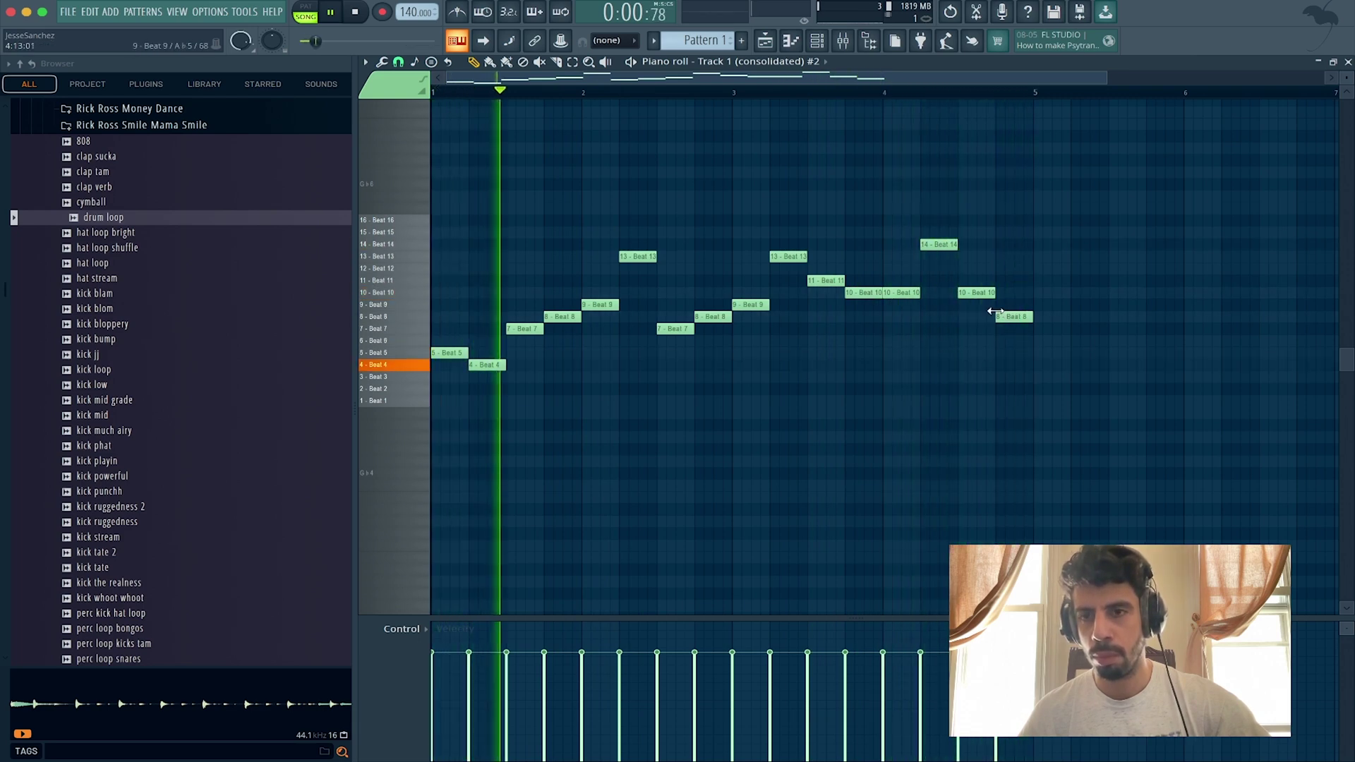
left_click_drag(941, 245, 935, 325)
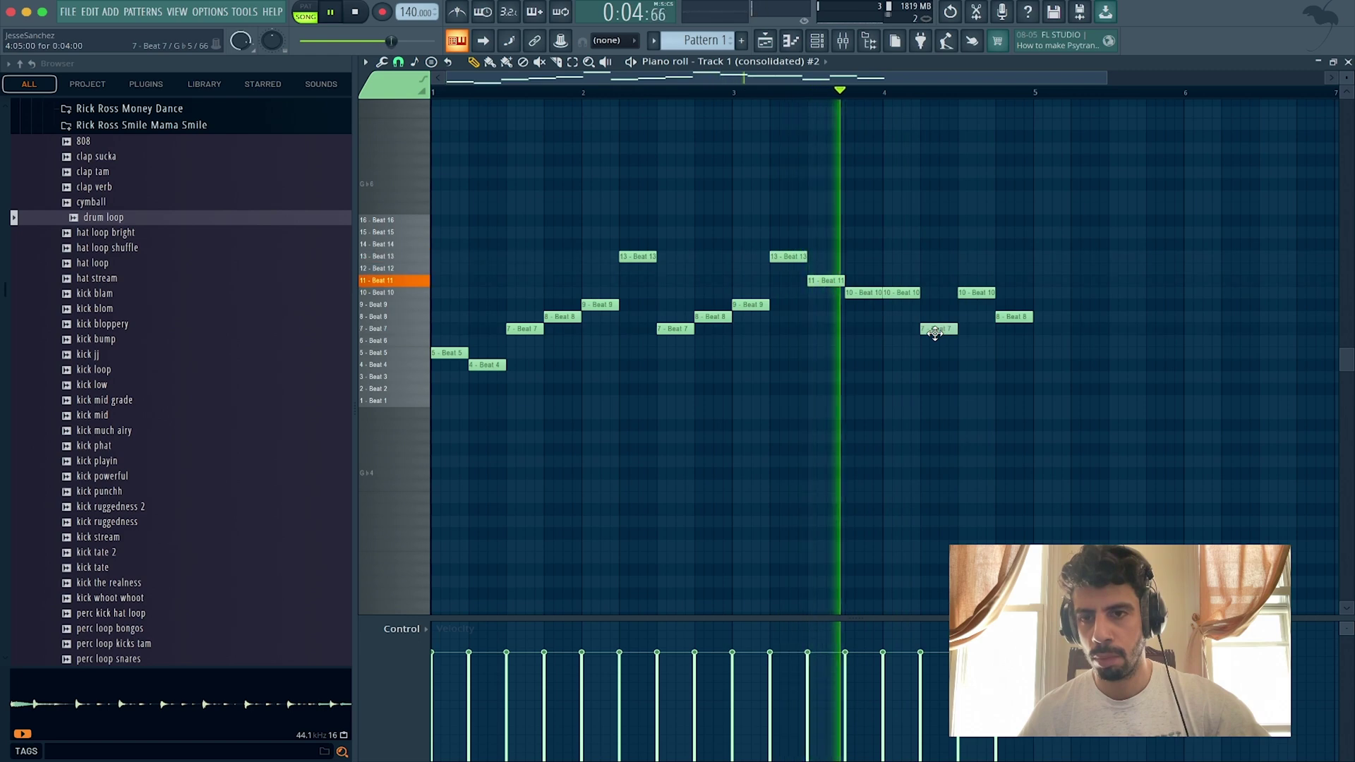
Step: Move the fourteenth note to Beat 6, the thirteenth to Beat 9 and the fifteenth to Beat 7, keeping no extra note at Beat 6
left_click(938, 340)
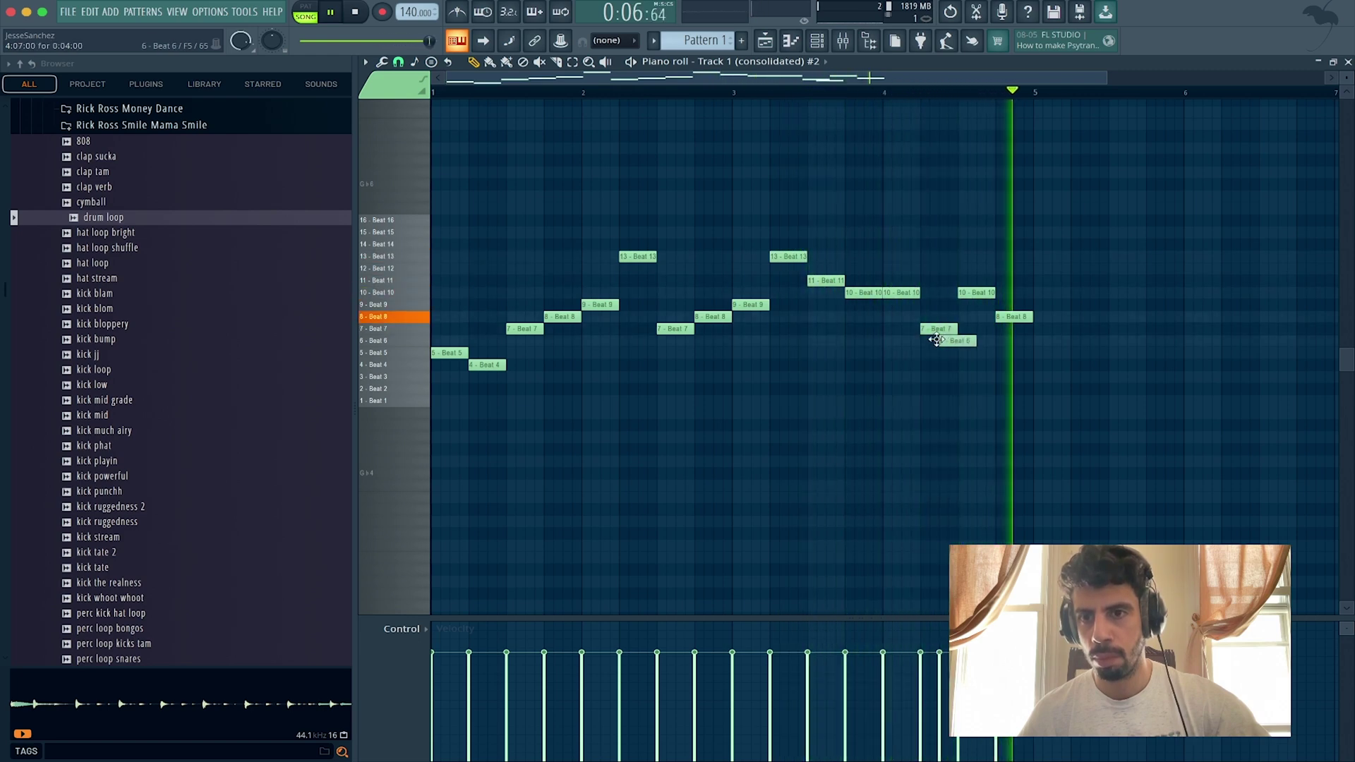
right_click(954, 340)
left_click_drag(933, 331, 933, 341)
key("space")
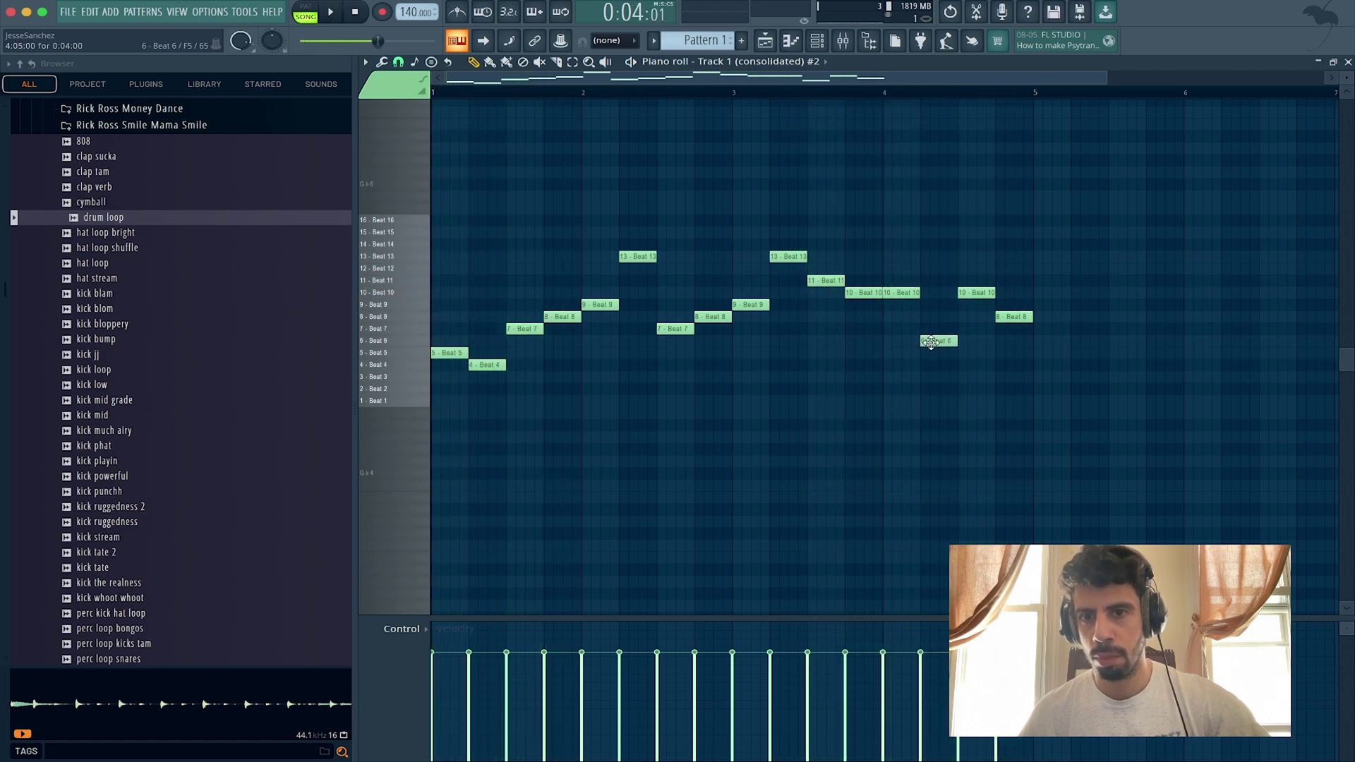
key("space")
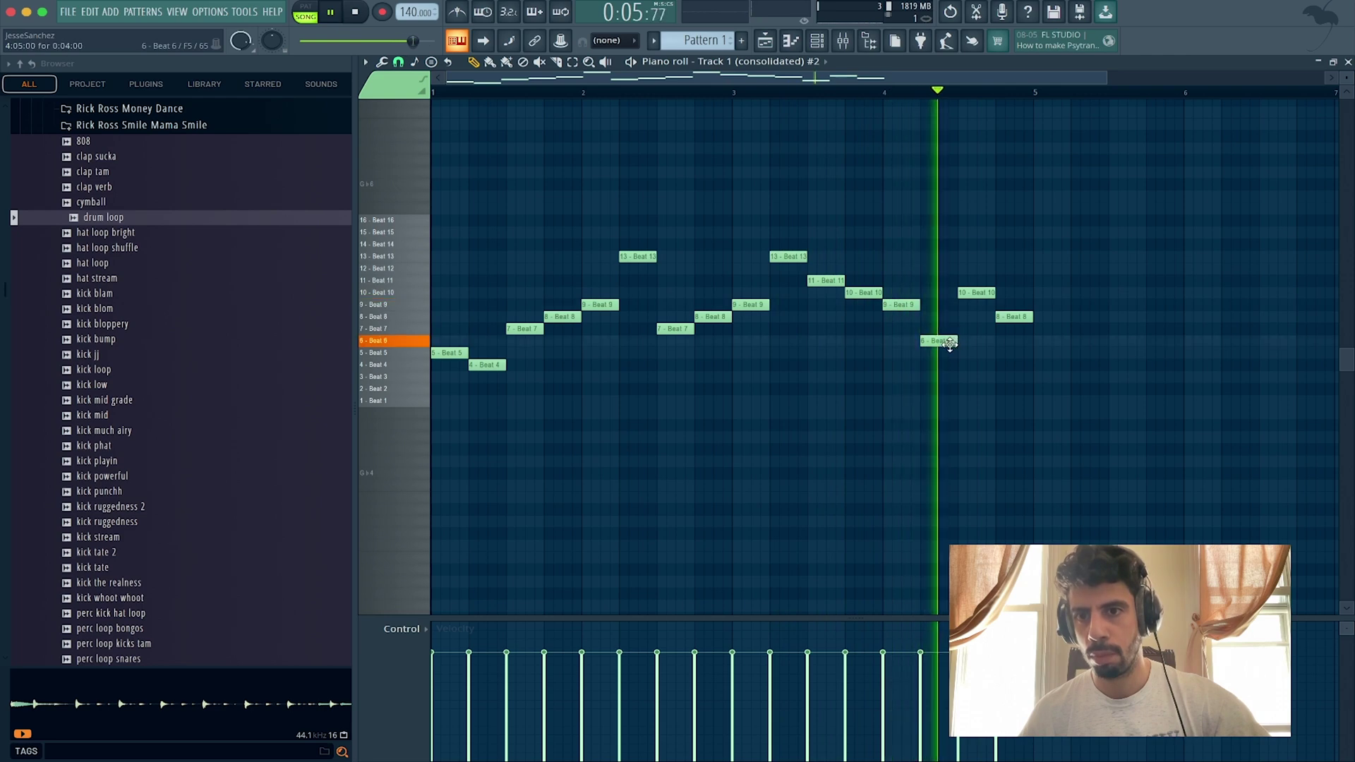
left_click_drag(970, 291, 971, 303)
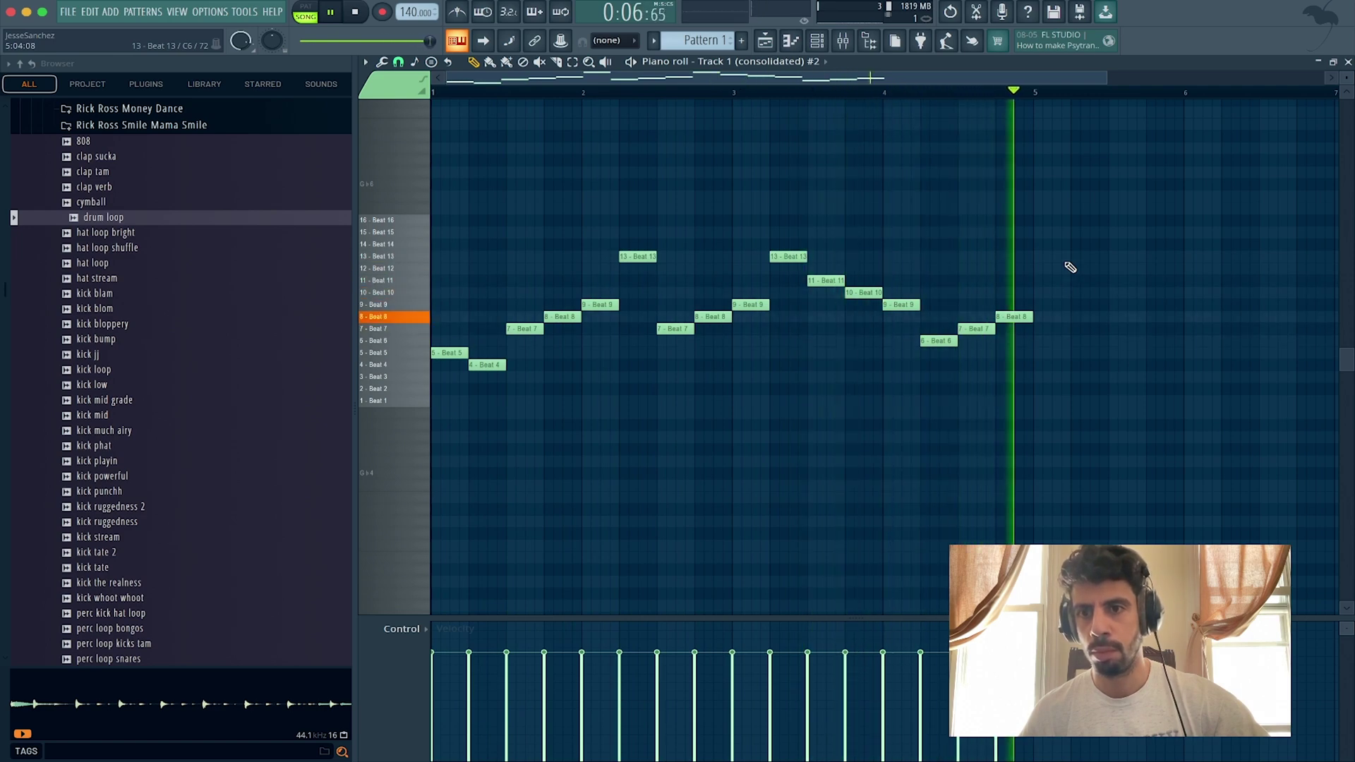
Step: Close the piano roll, move the channel rack up above Track 2, and narrow the browser
left_click(1346, 63)
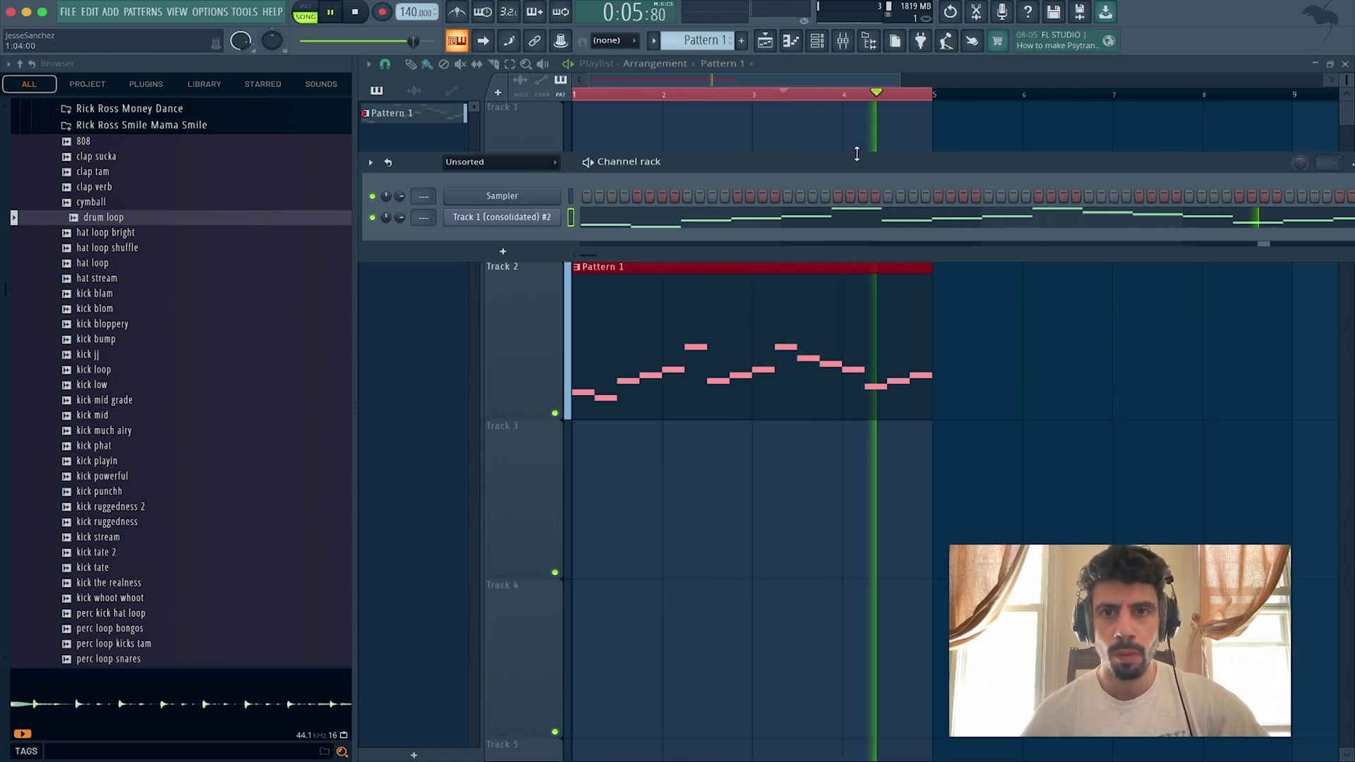
left_click_drag(848, 161, 762, 136)
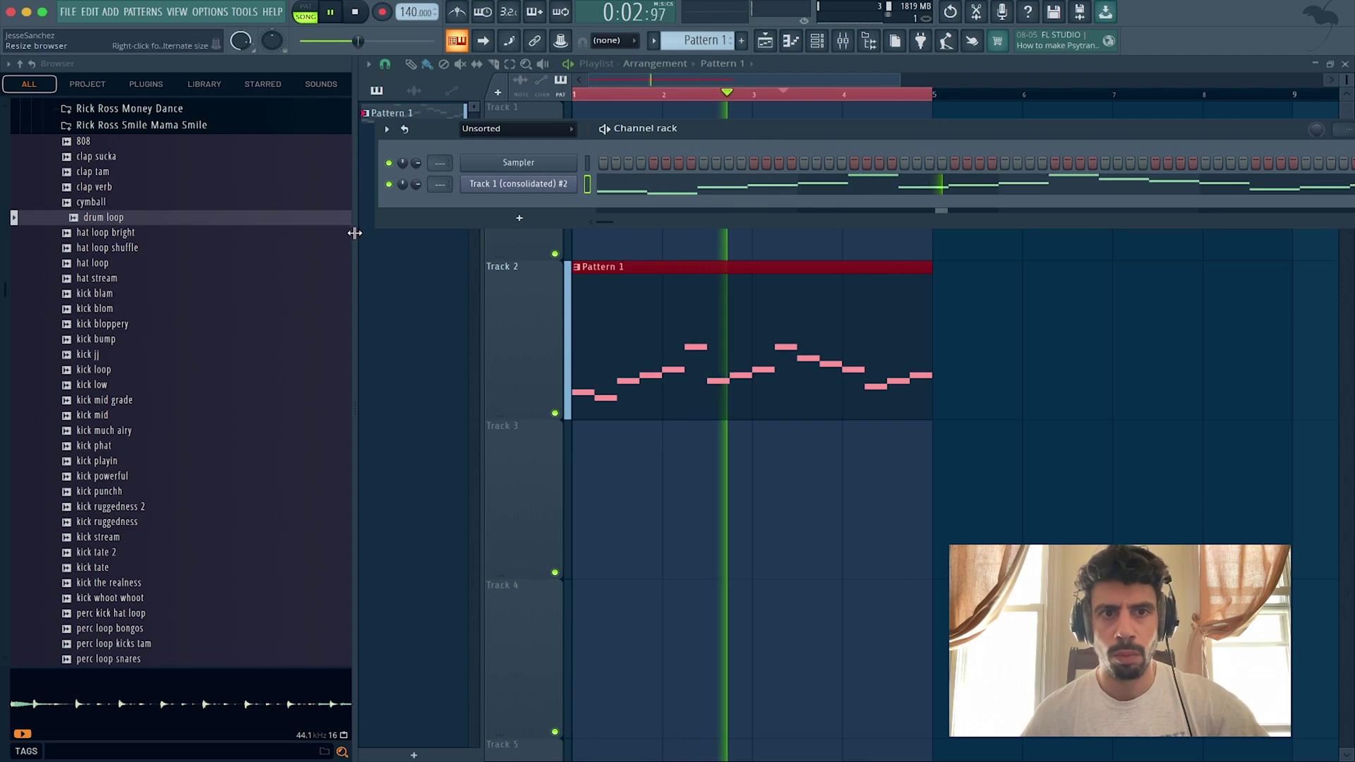
left_click_drag(352, 233, 207, 241)
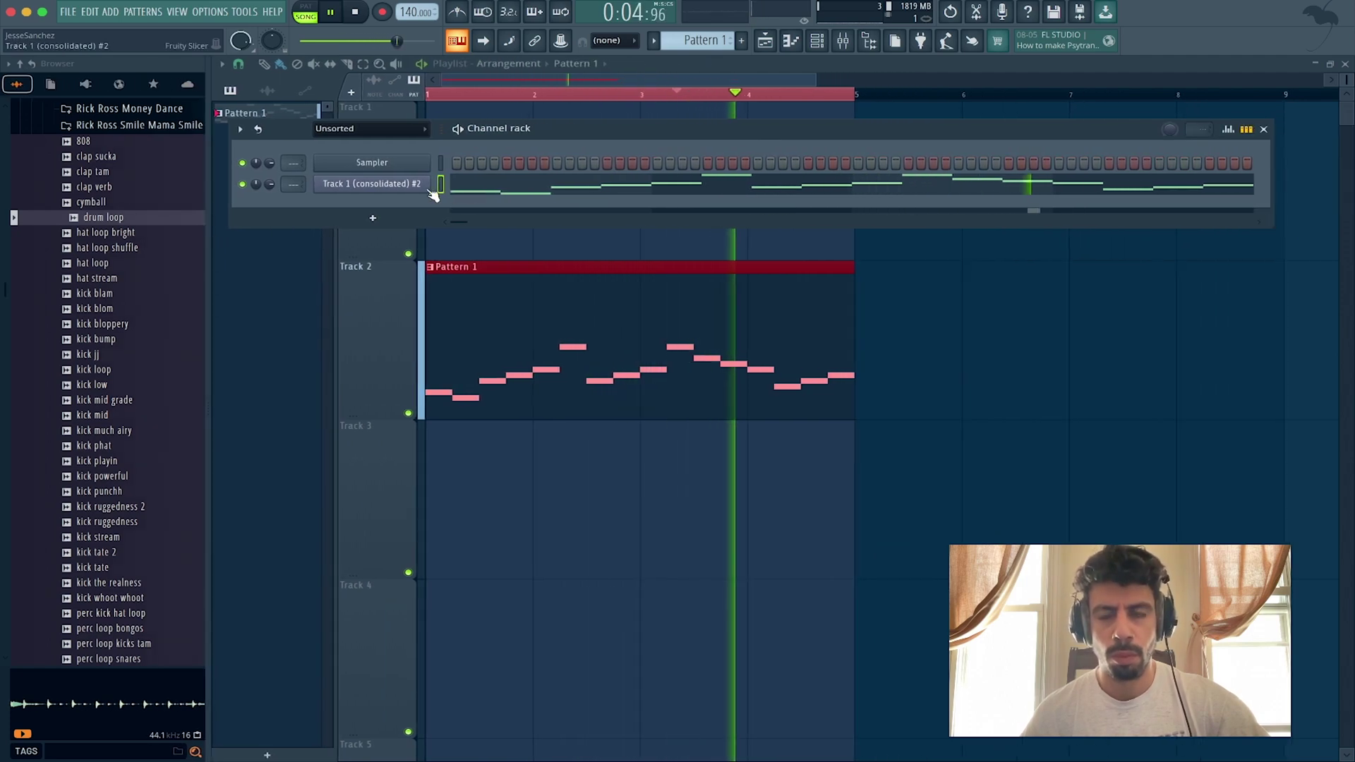
Step: Add a FLEX channel, load the Analog Lofi preset from the Chill-Lo-Fi pack, and close the plugin window
left_click(376, 220)
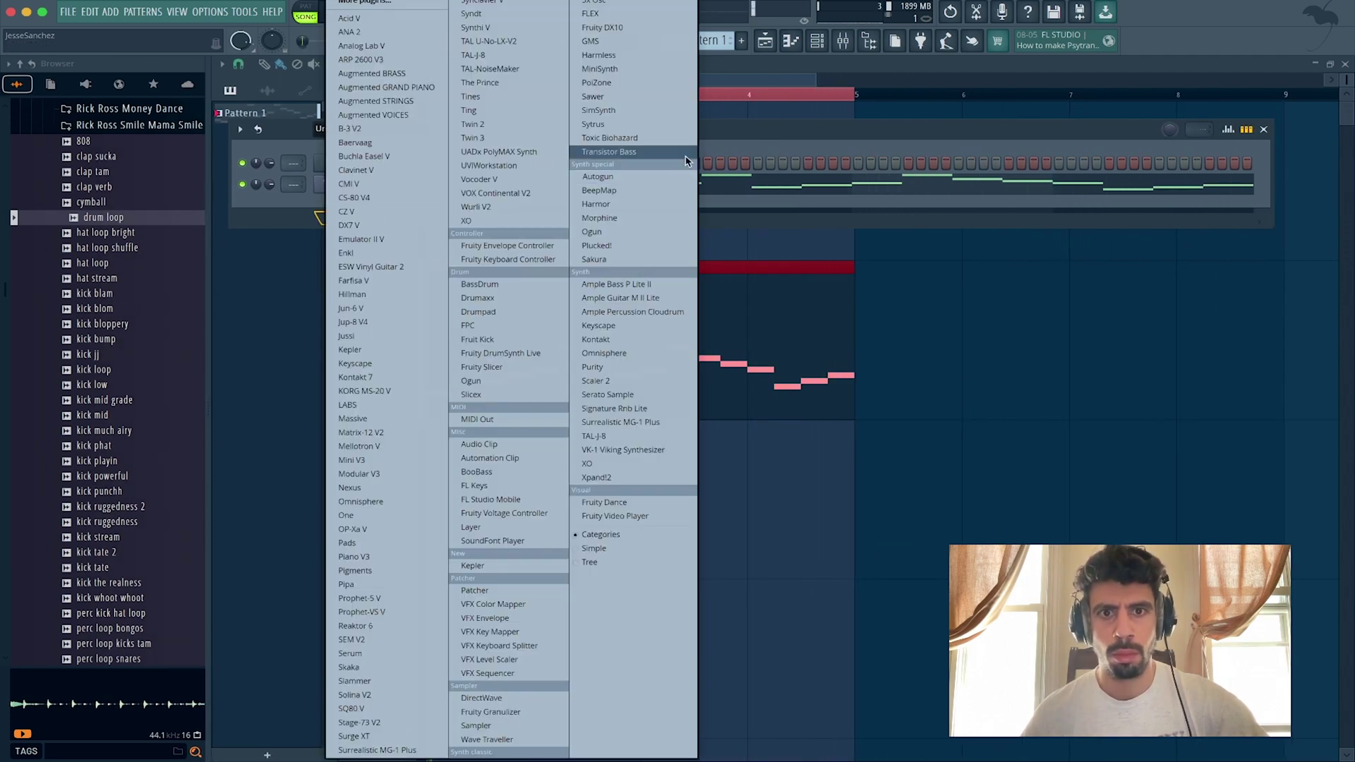
left_click(593, 14)
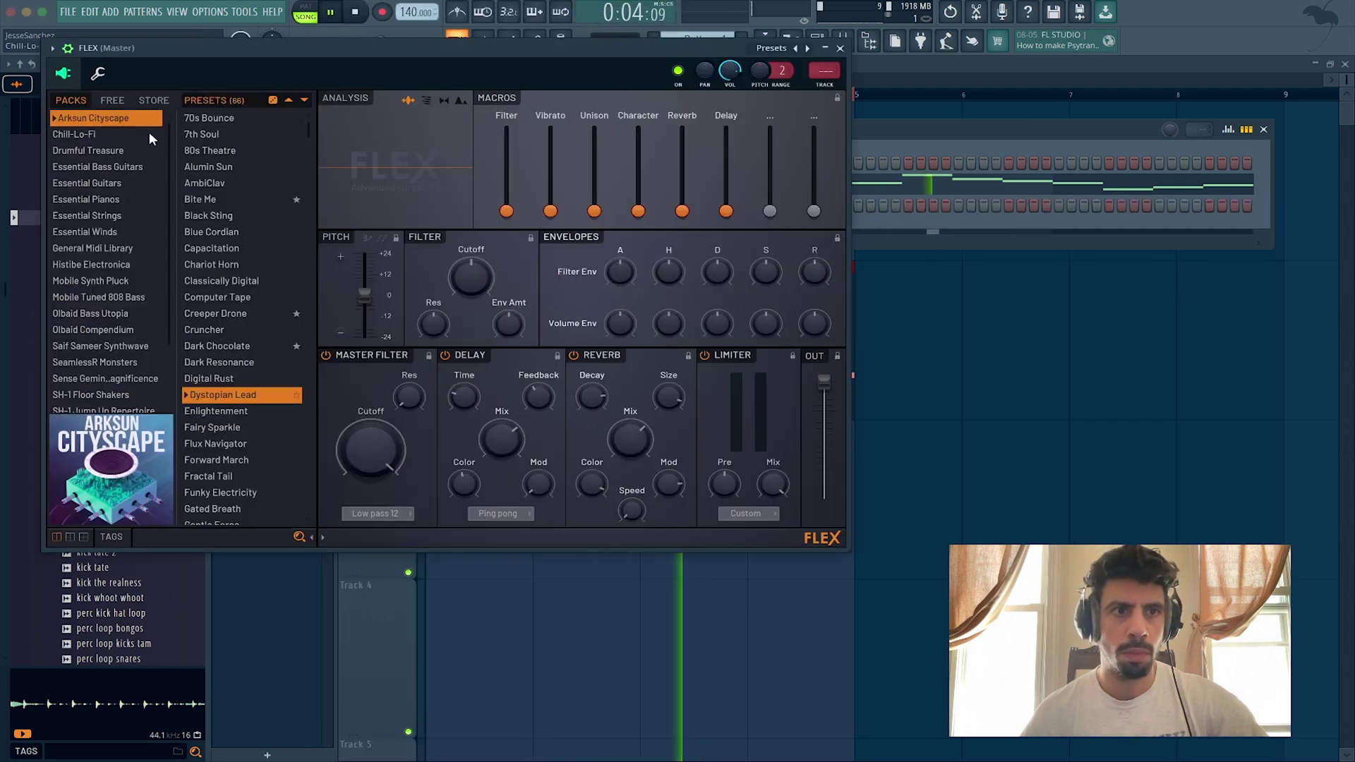
left_click(119, 136)
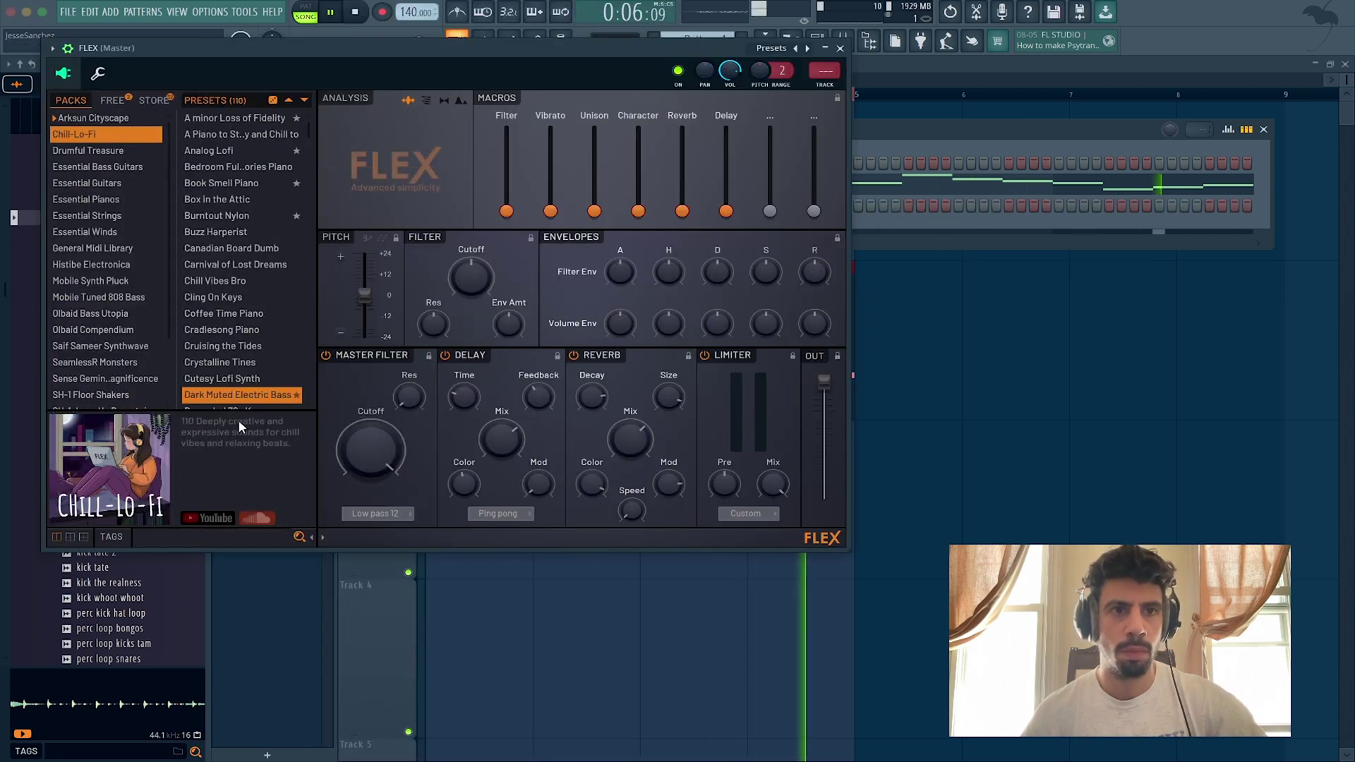
left_click(233, 151)
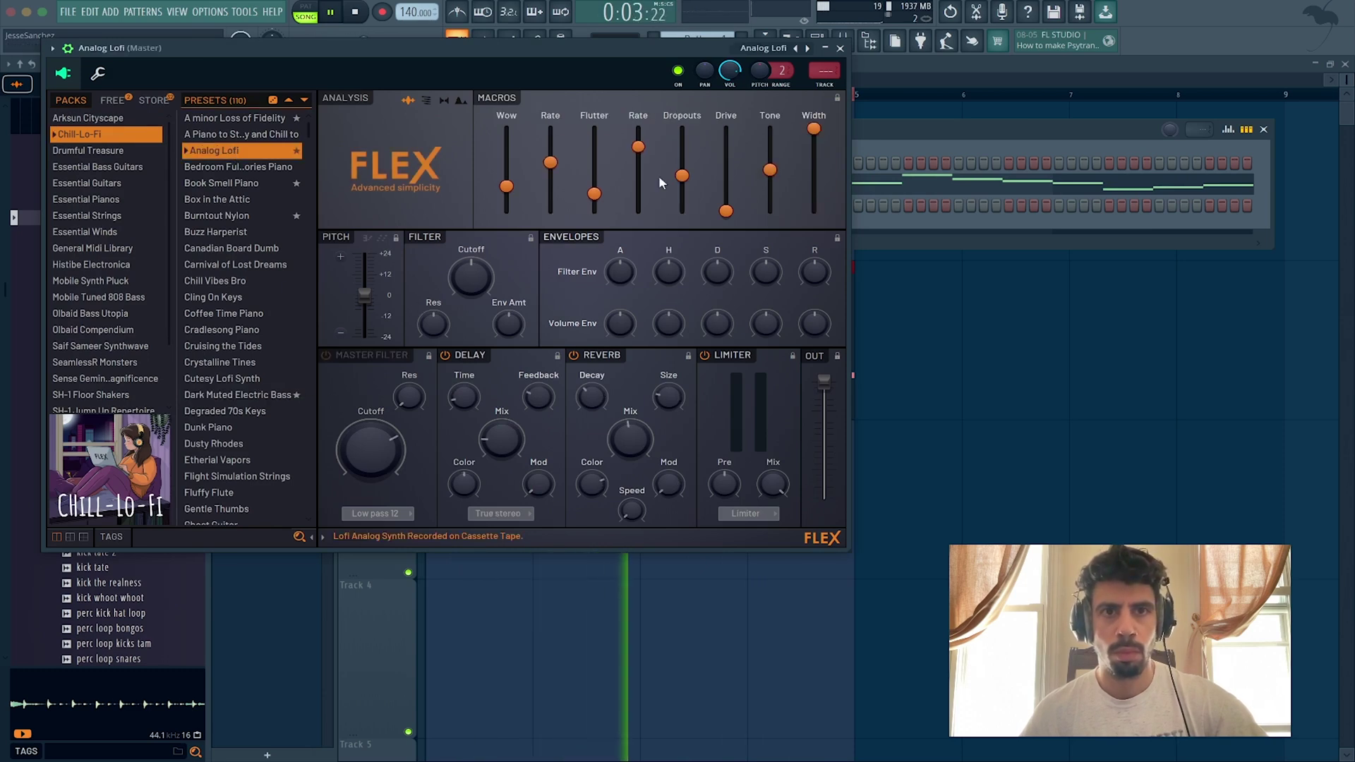
left_click_drag(456, 51, 570, 192)
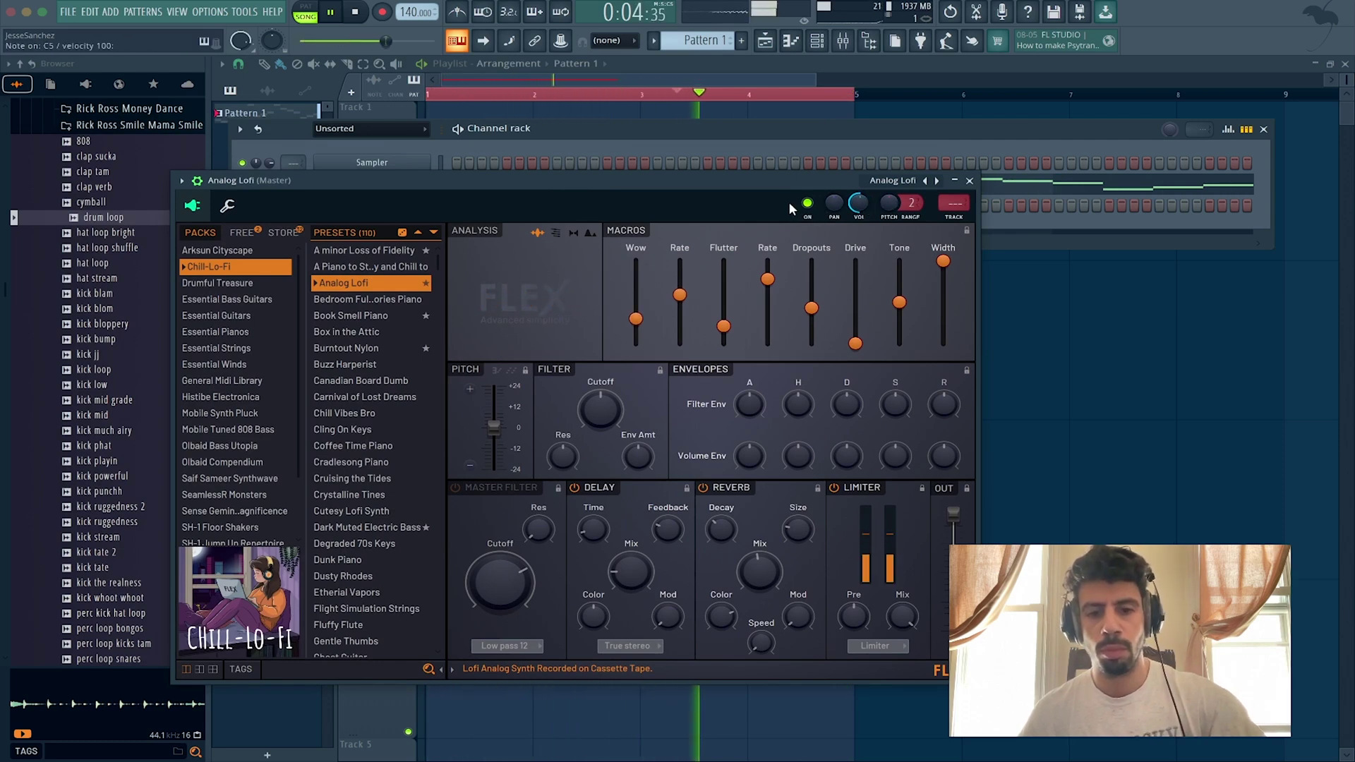
left_click(971, 182)
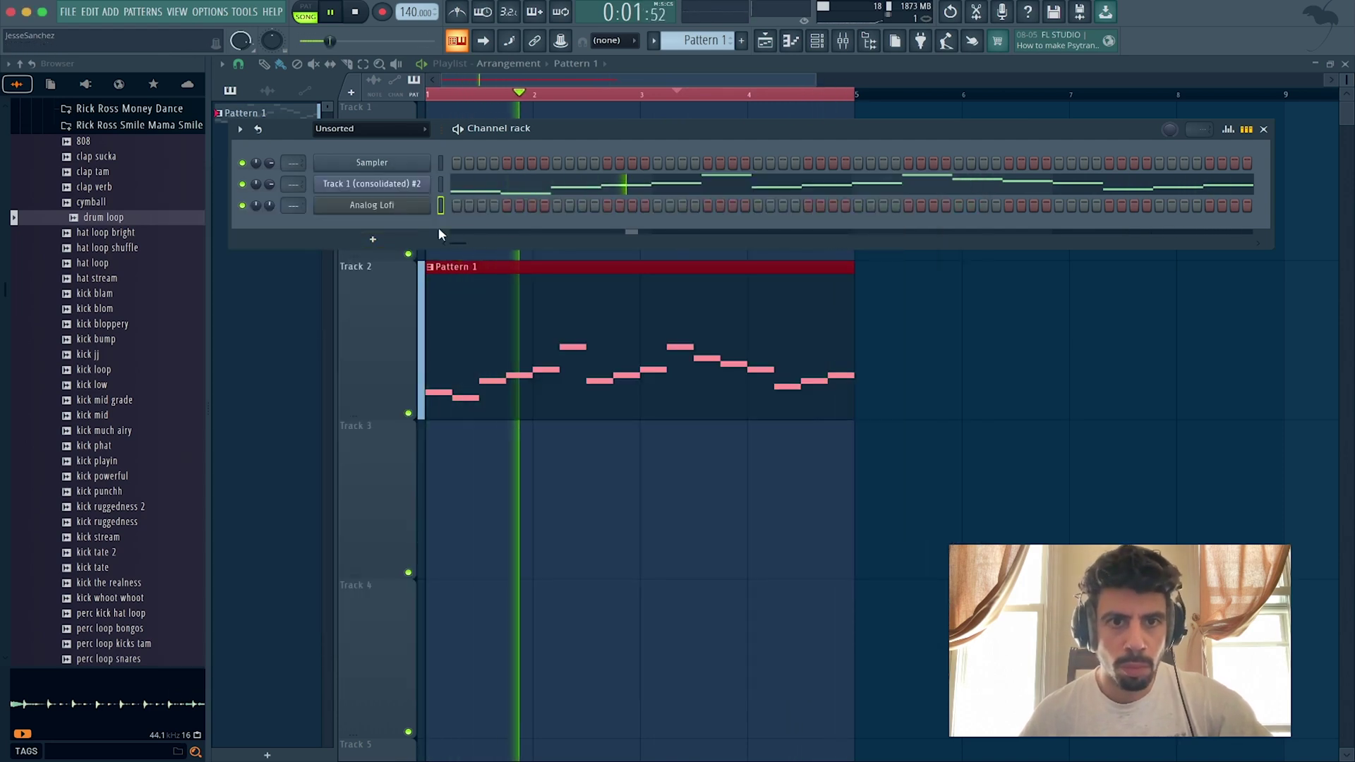
Step: Open the Analog Lofi channel's piano roll and sound a key to preview the instrument over the drums
right_click(378, 211)
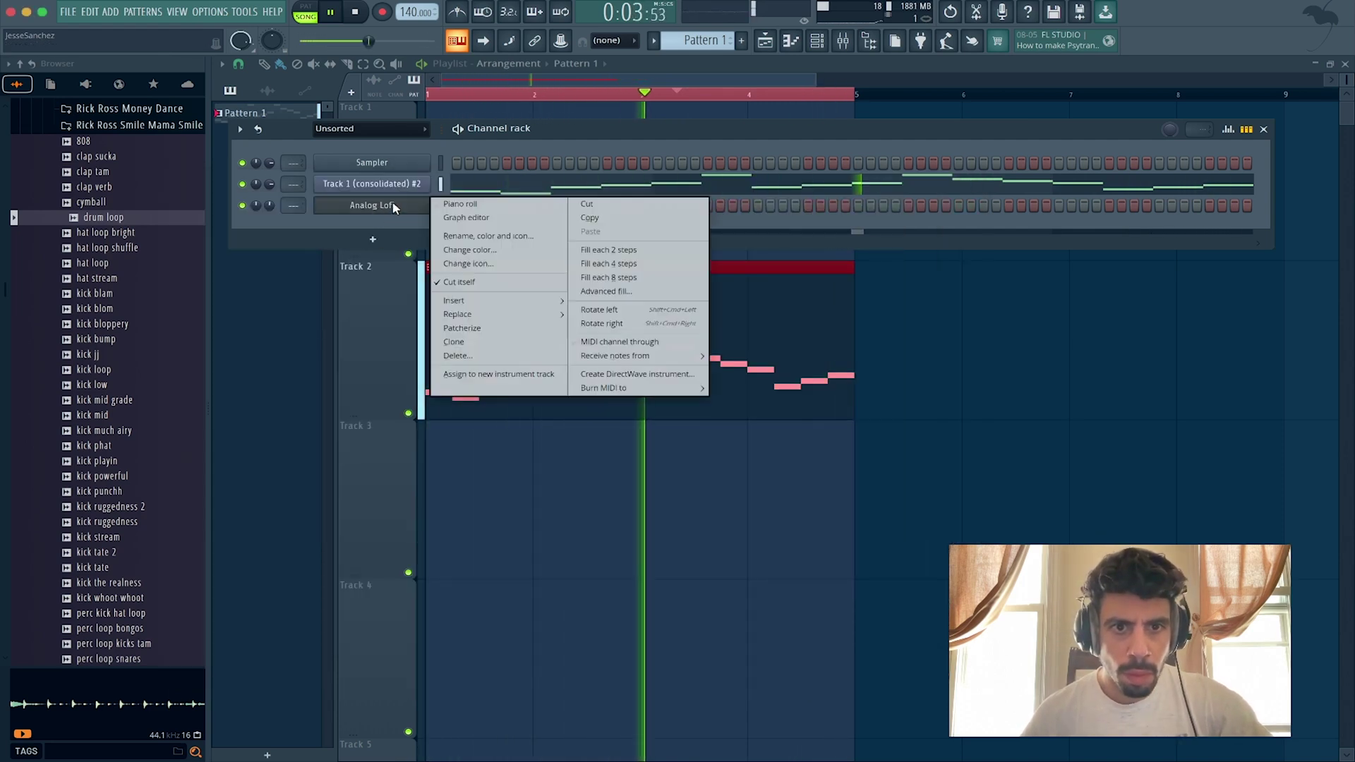
left_click(413, 206)
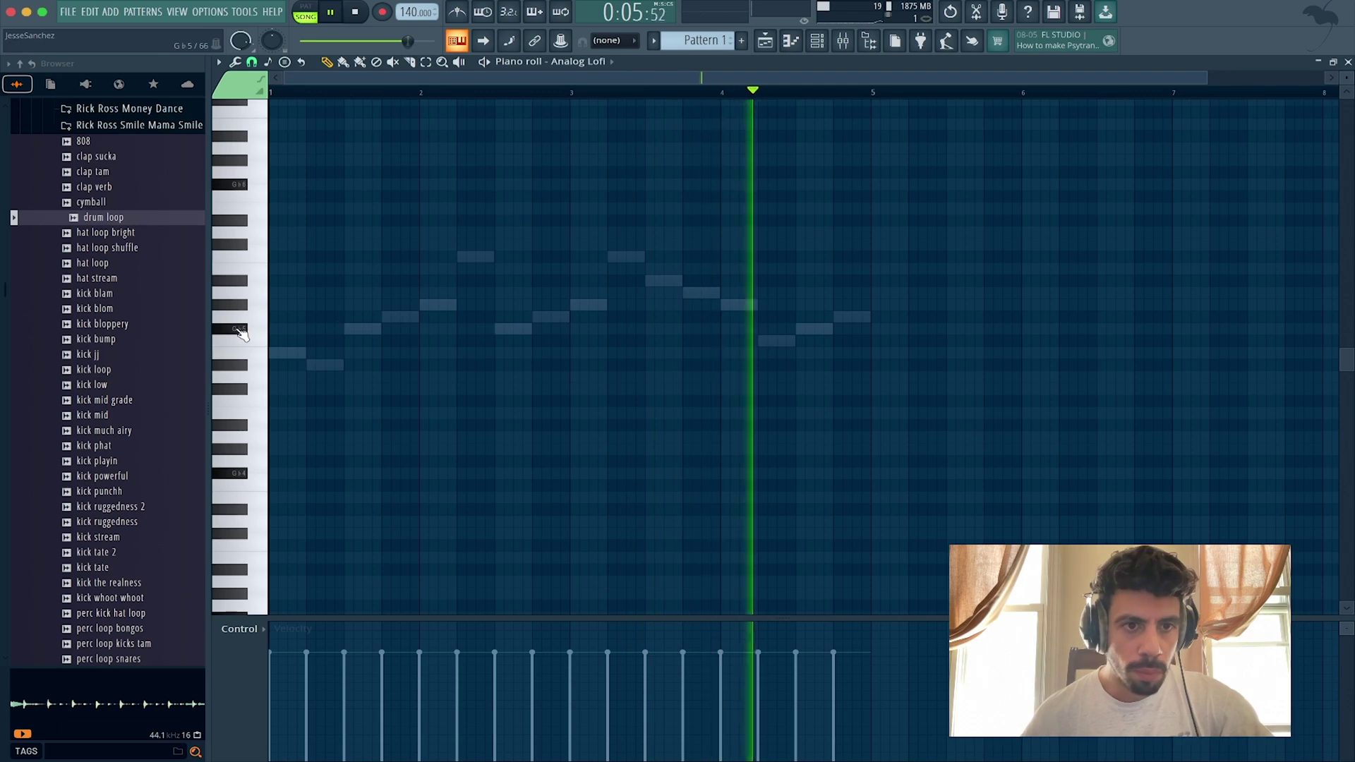
left_click(260, 270)
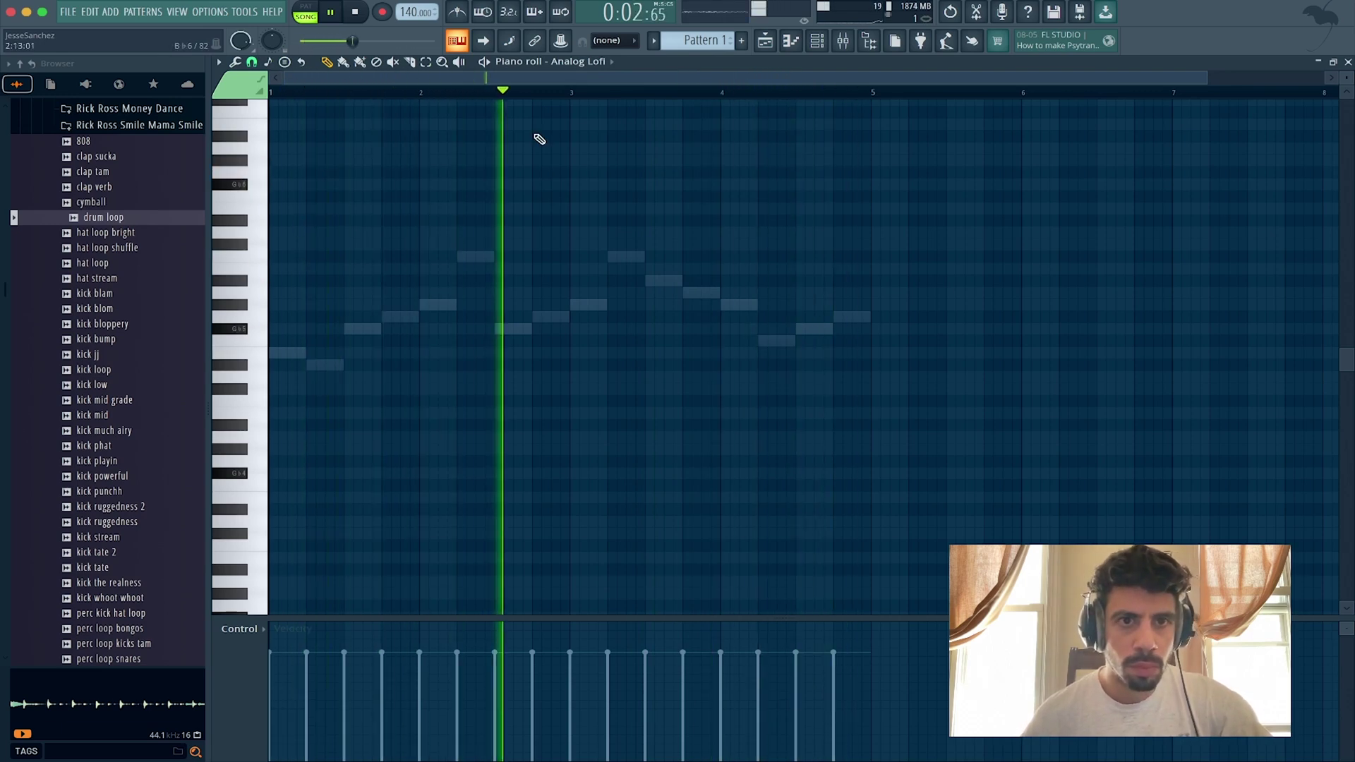
Step: Lower the Analog Lofi channel volume to 44% in the channel rack, and preview a lower key in its piano roll
left_click(833, 42)
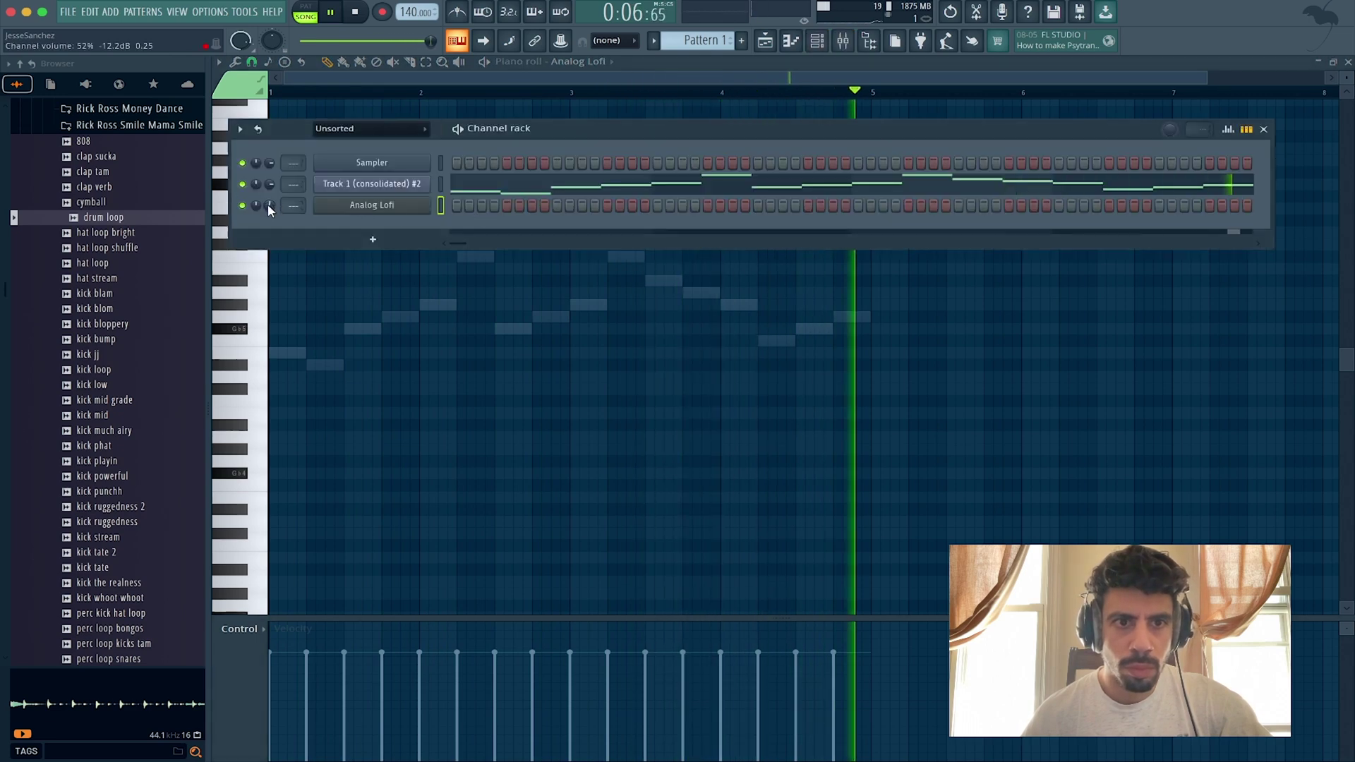
left_click_drag(270, 205, 269, 217)
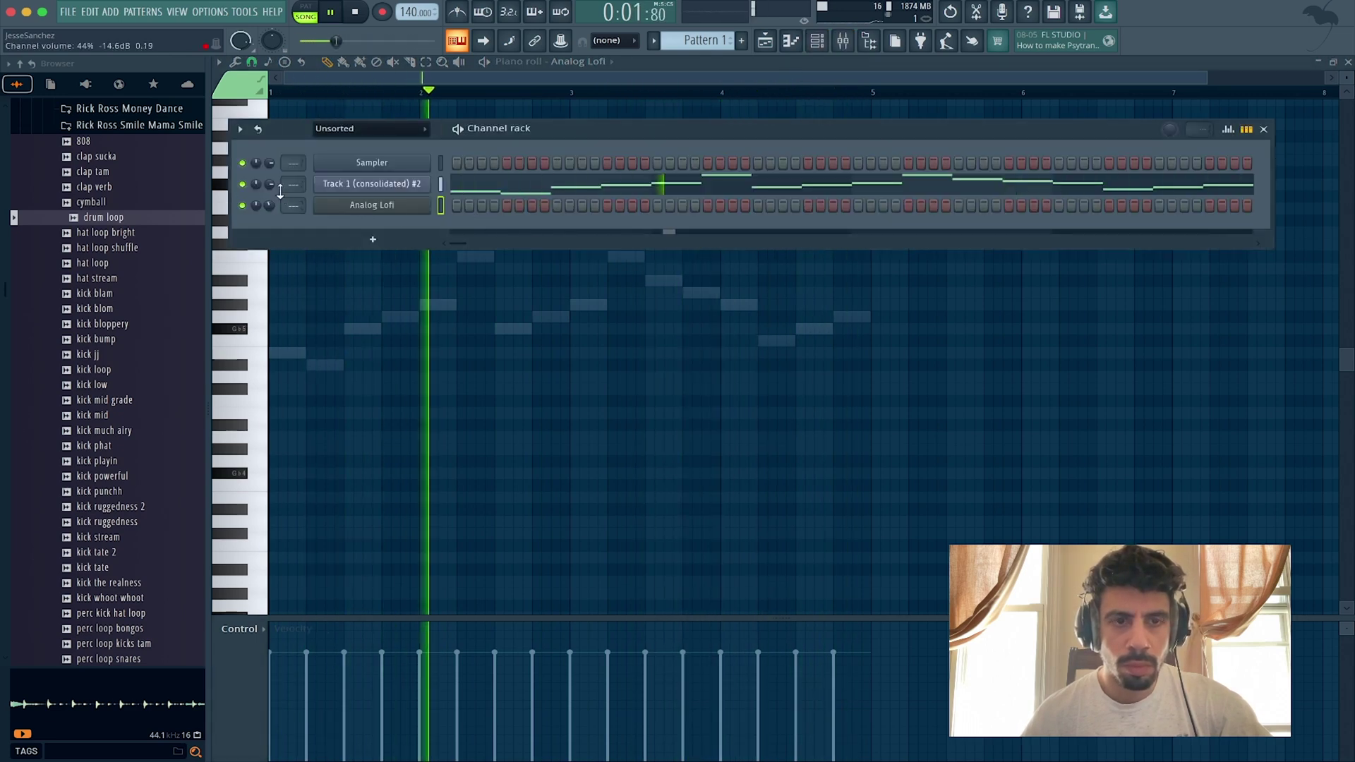
left_click(1264, 129)
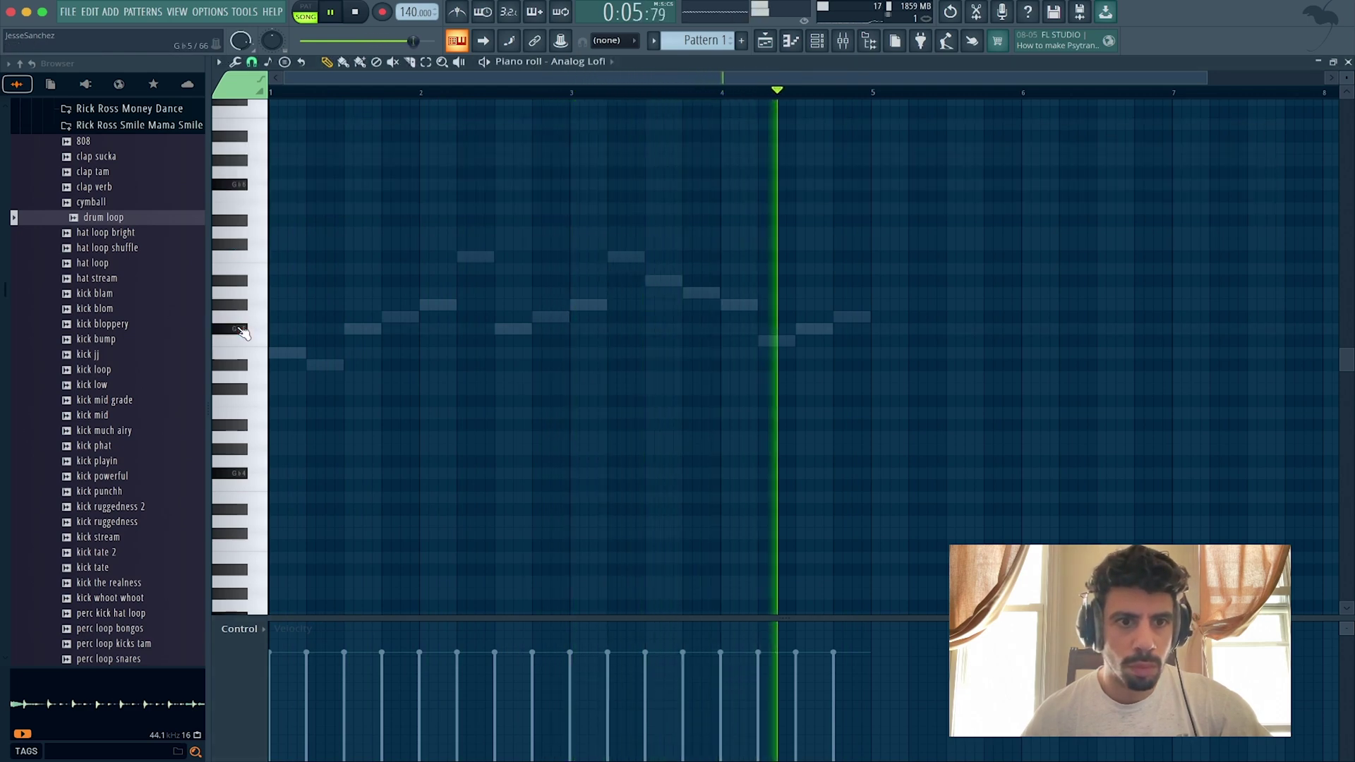
left_click(244, 473)
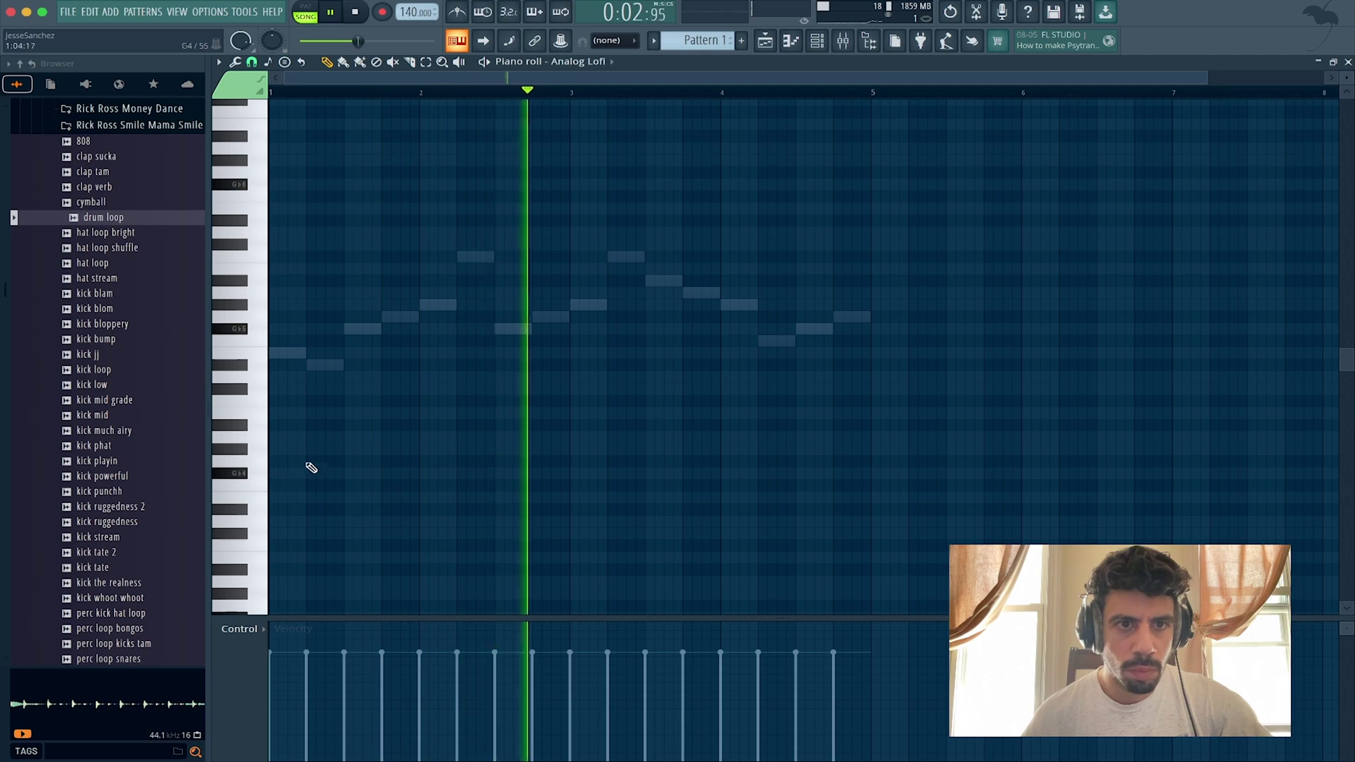
Step: Set the piano roll snap to Beat and draw a one-bar chord of G♭4, A4 and D♭5 in bar 1
left_click(252, 61)
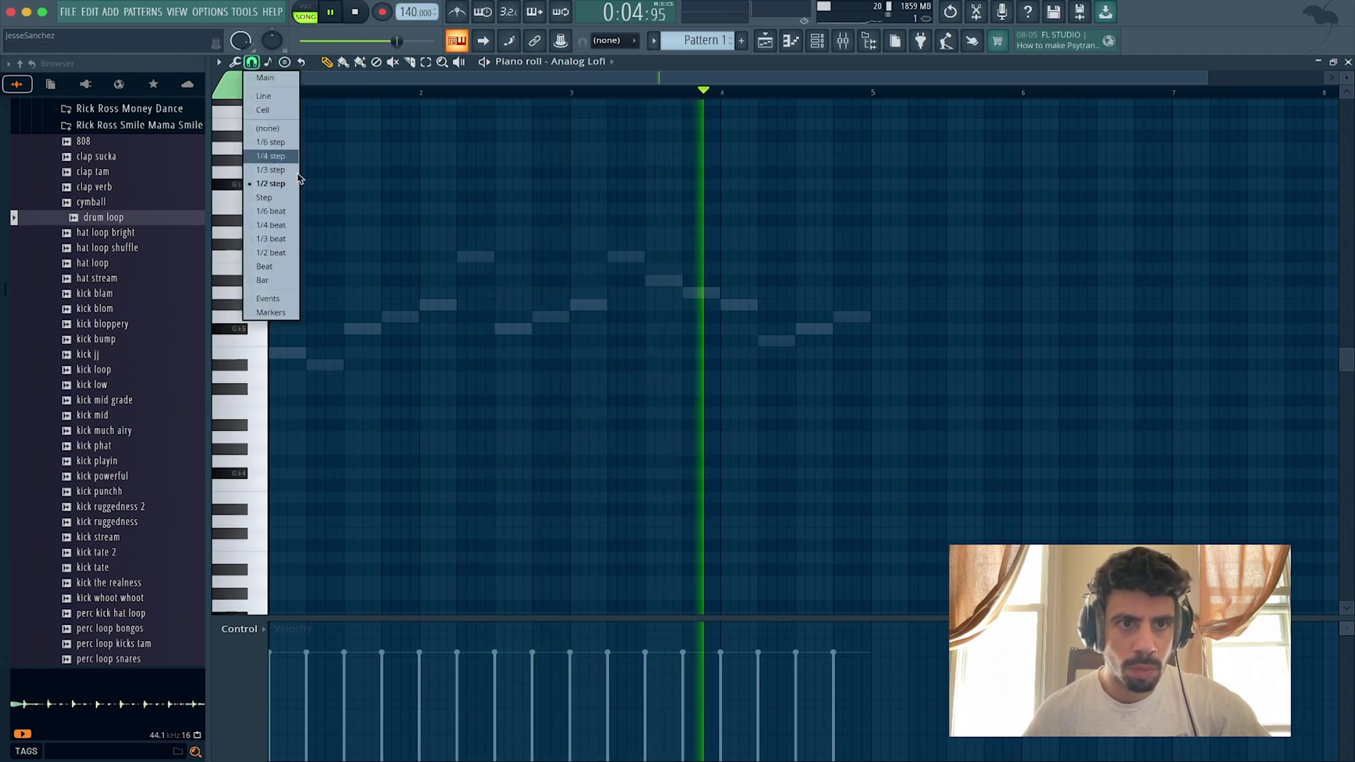
left_click(271, 266)
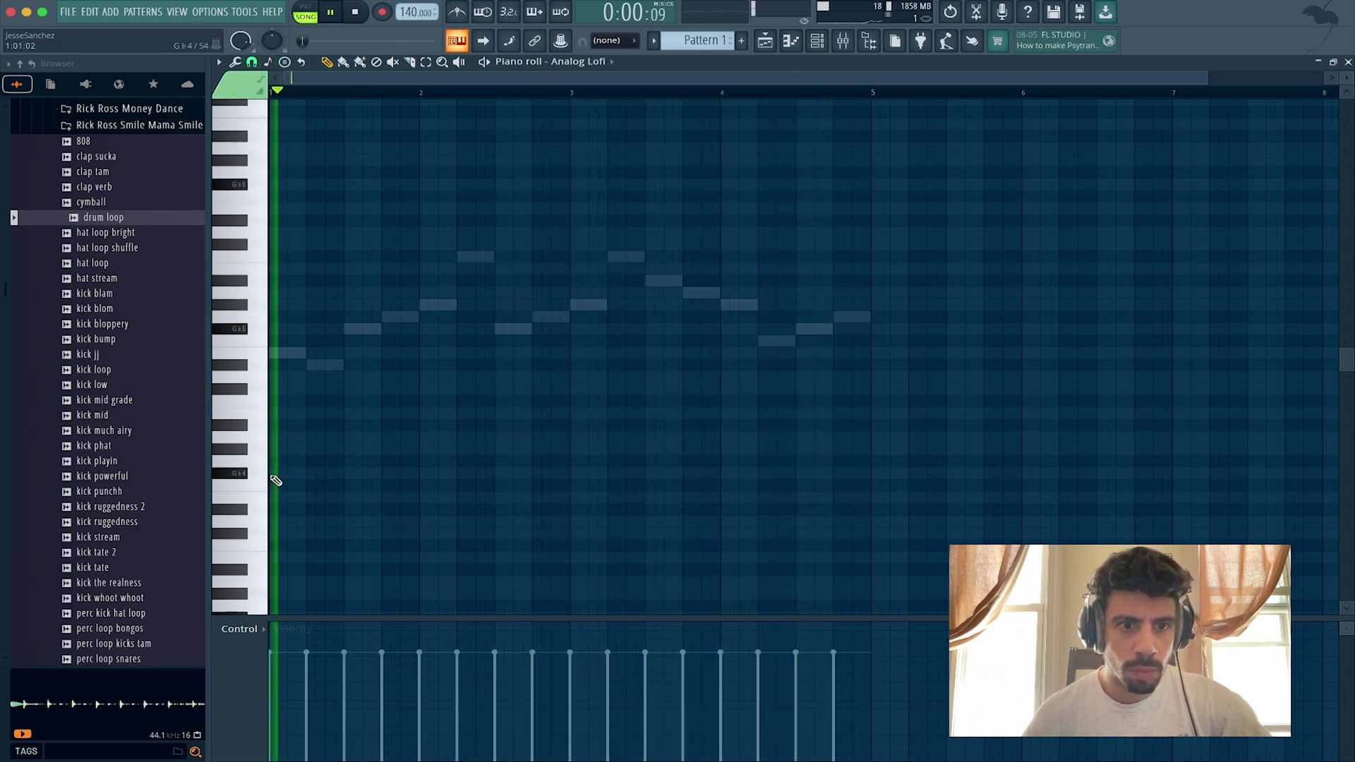
left_click(286, 477)
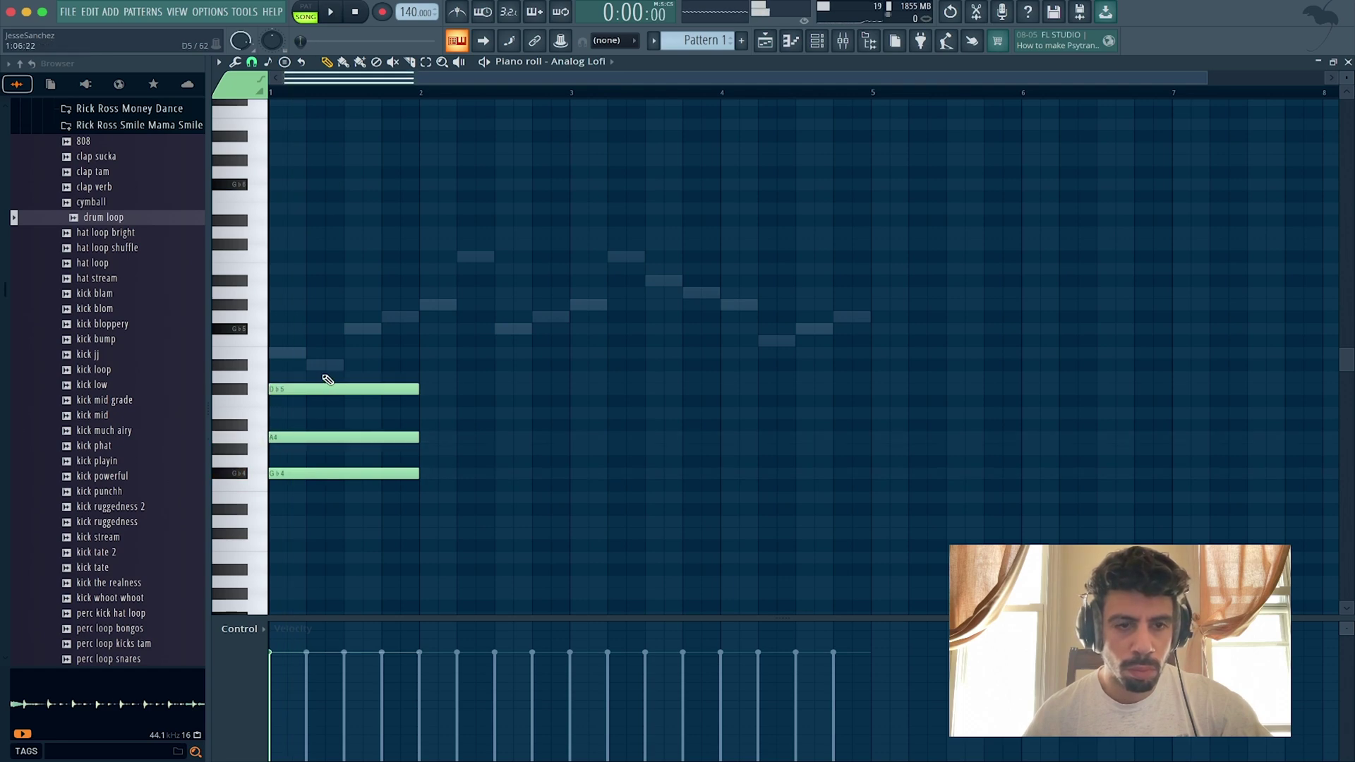
key("space")
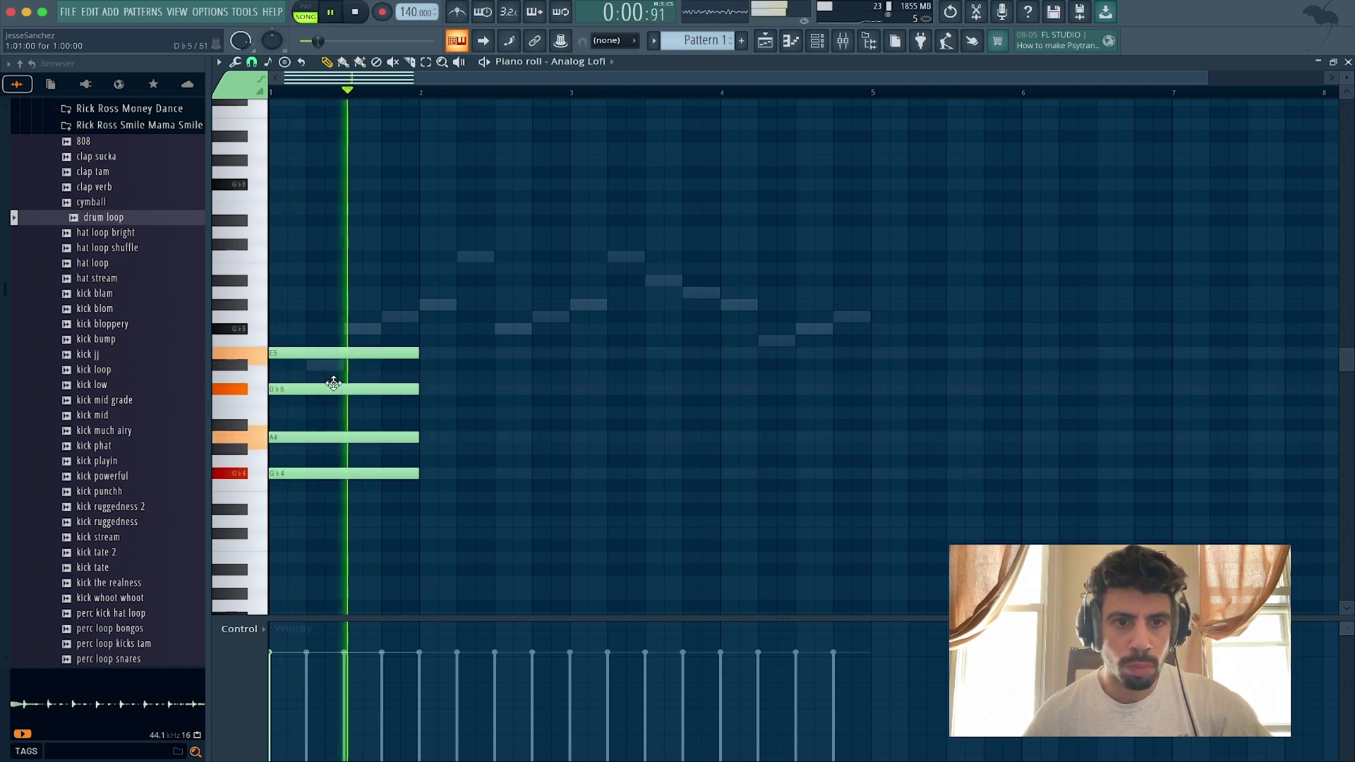
key("space")
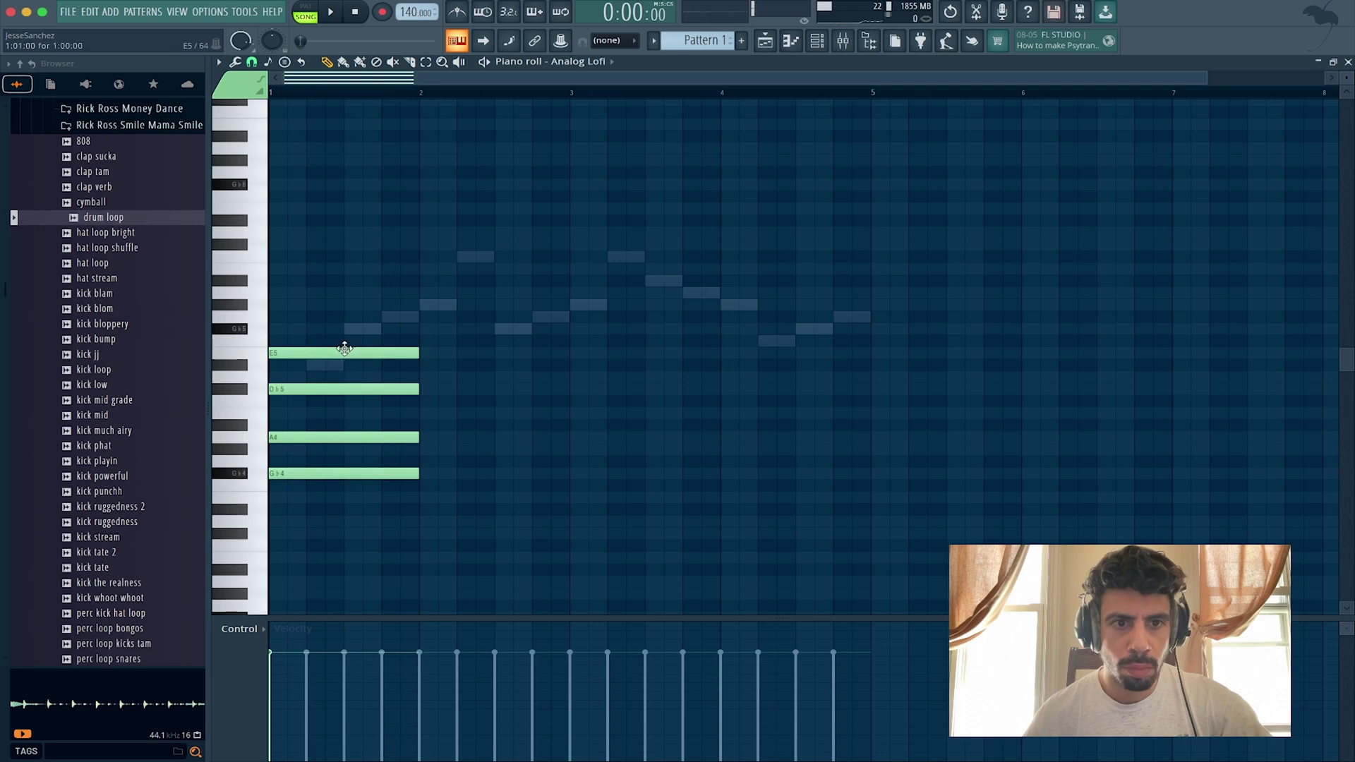
Step: Add one-bar chords of D4, G♭4 and A4 in bar 2 and E4, A♭4 and B4 in bar 3
key("space")
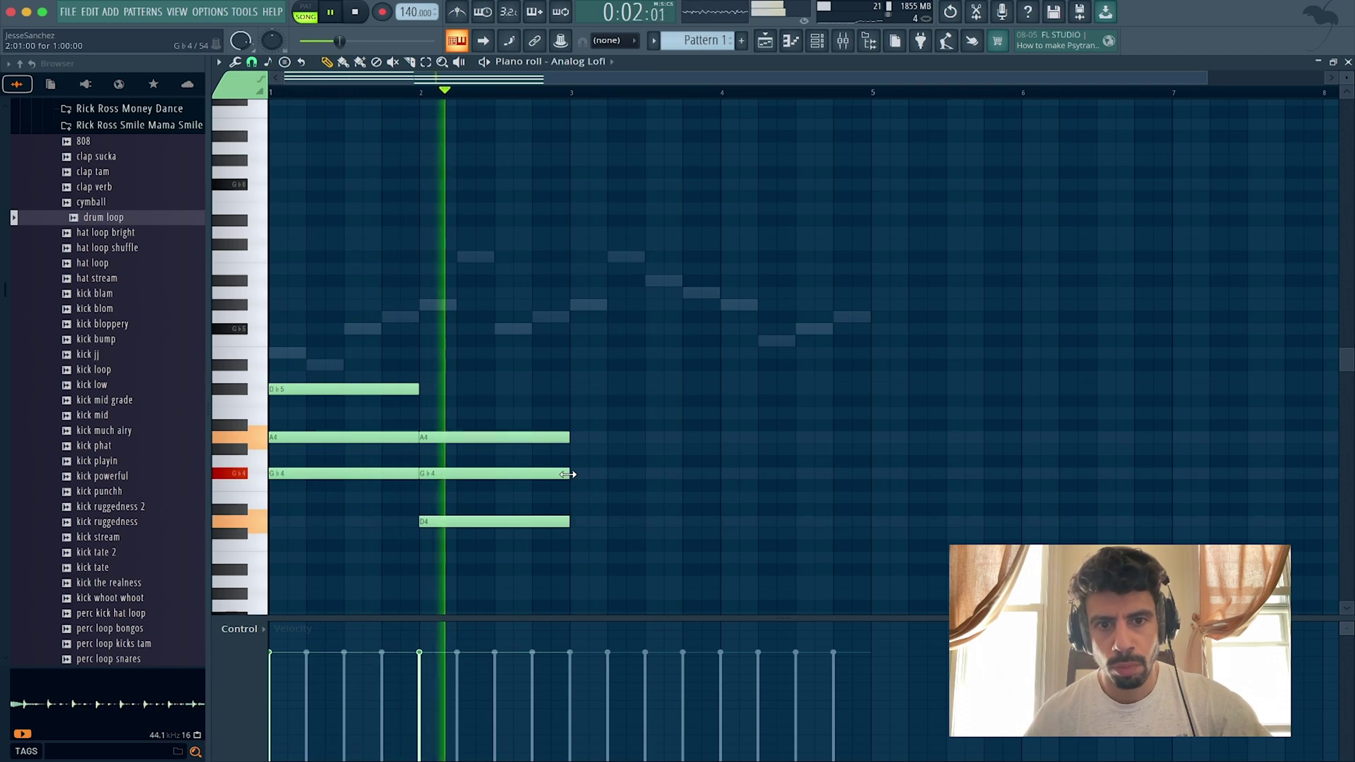
key("space")
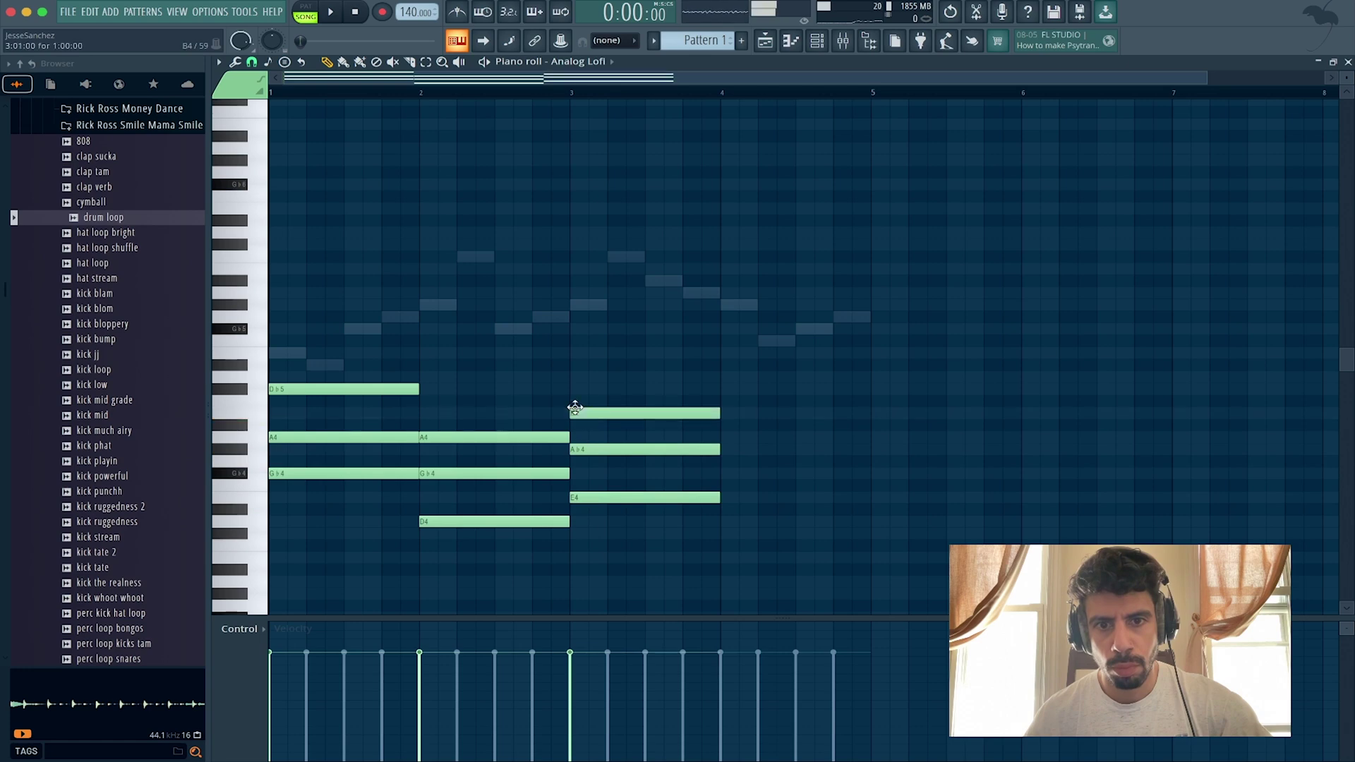
key("space")
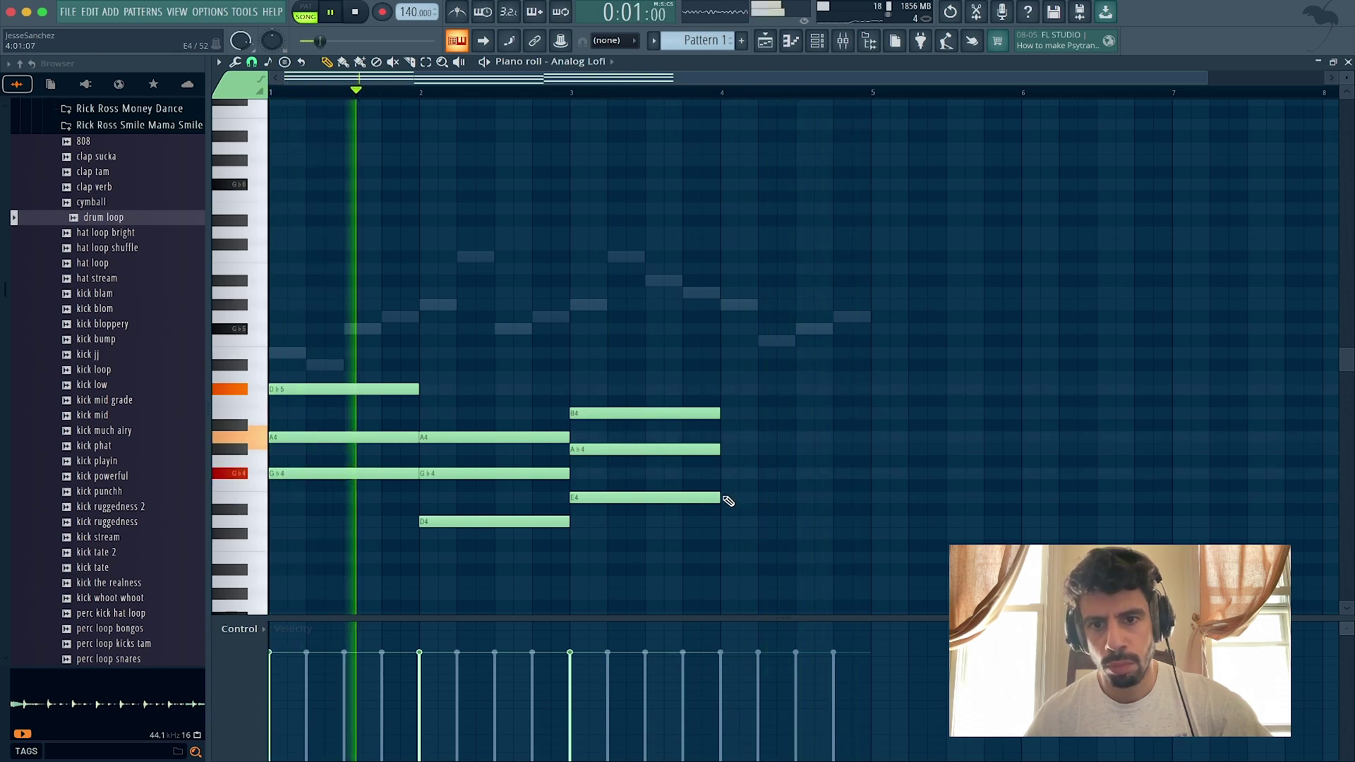
Step: Extend the three notes of the bar 3 chord to the end of bar 4
left_click_drag(721, 498, 869, 498)
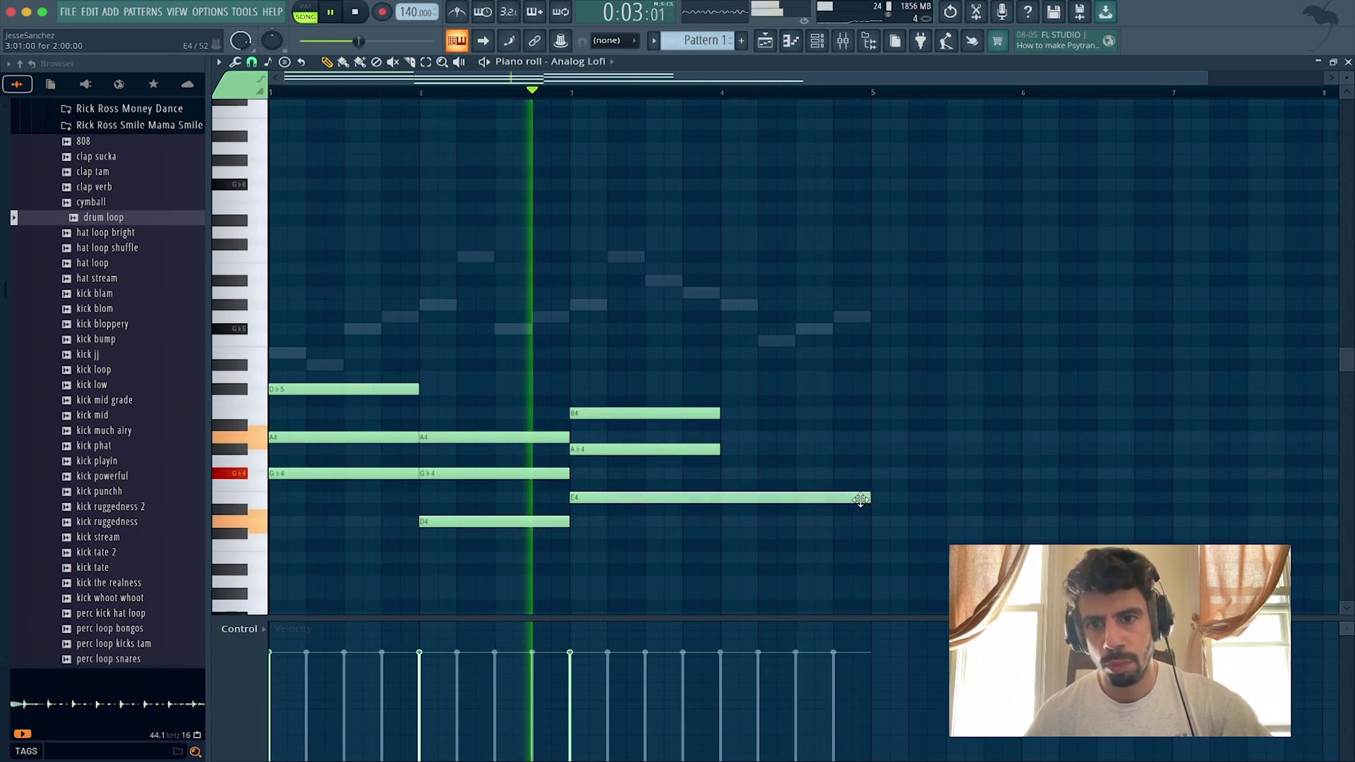
left_click_drag(720, 449, 871, 449)
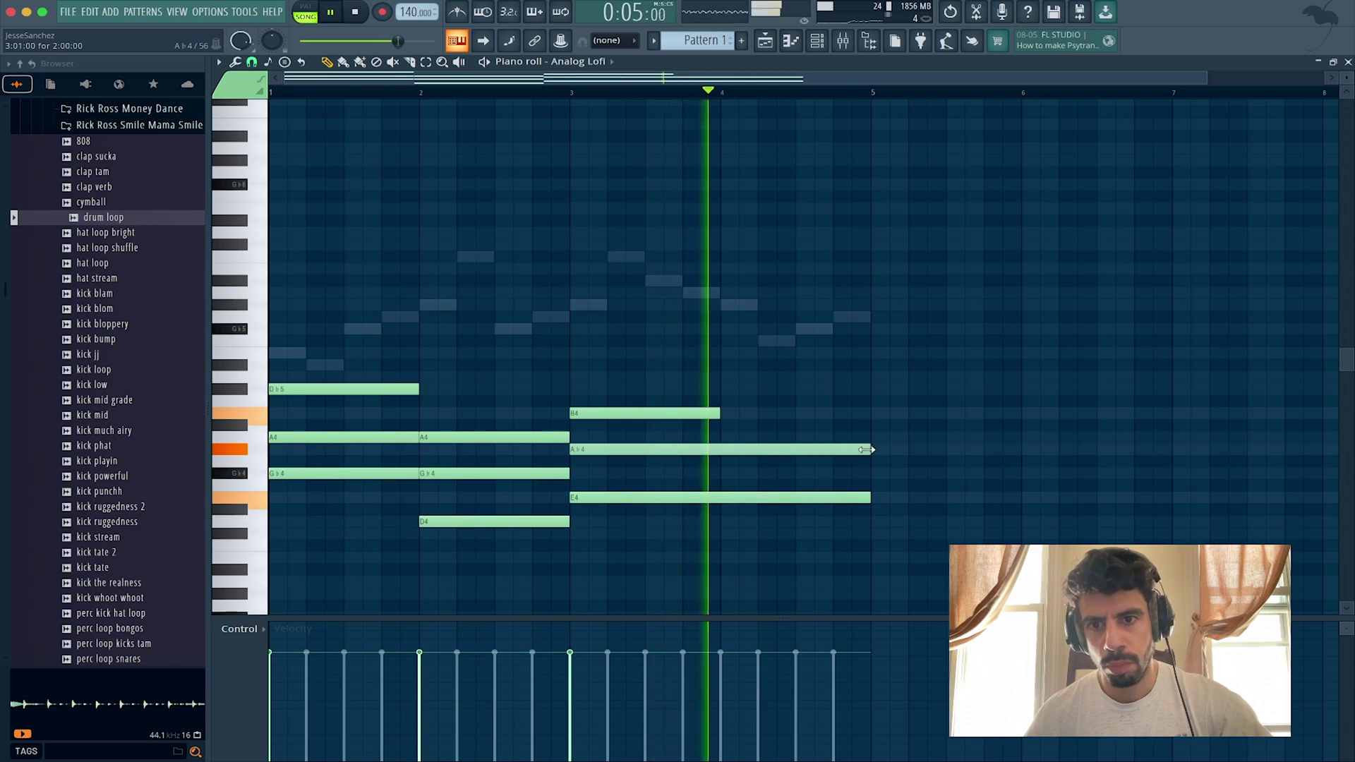
left_click_drag(717, 414, 871, 414)
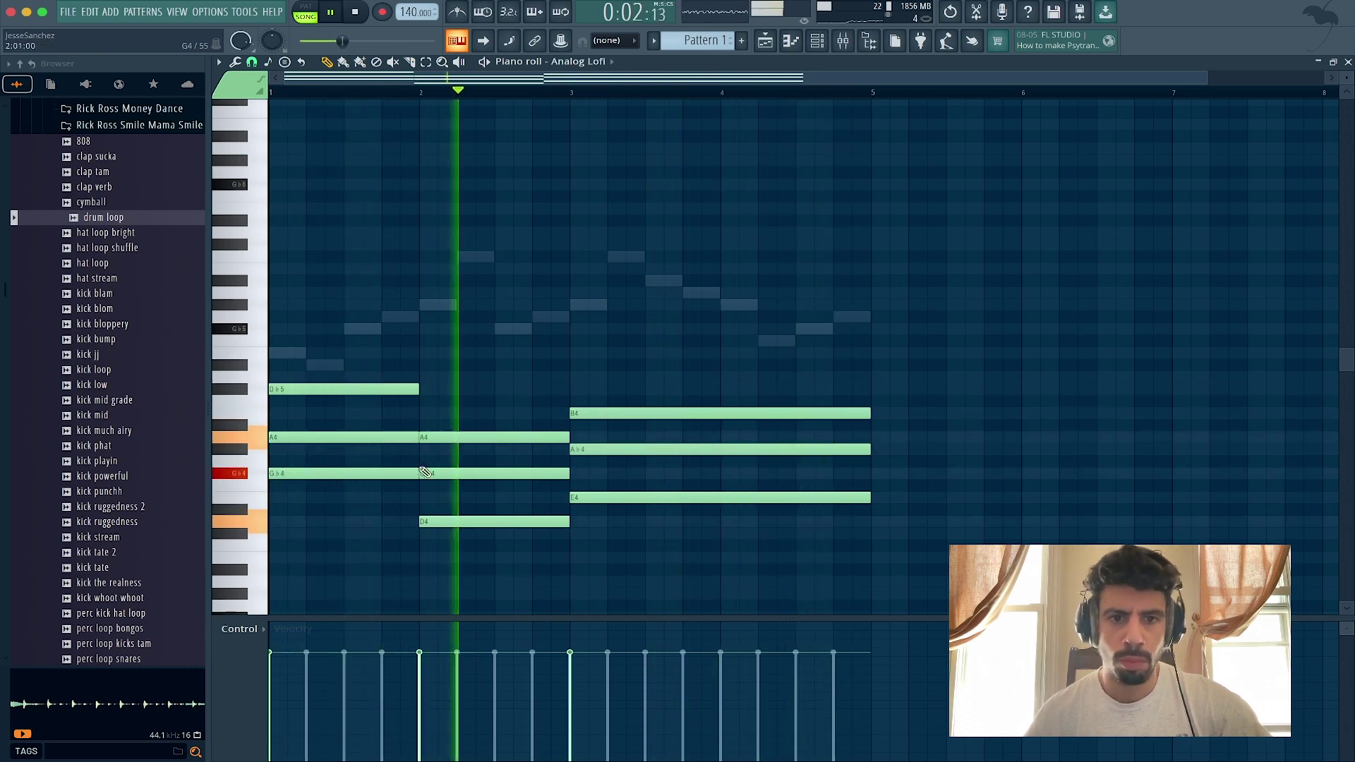
Step: Add D♭5 to the bar 2 chord and a two-bar E5 to the chord starting in bar 3
key("space")
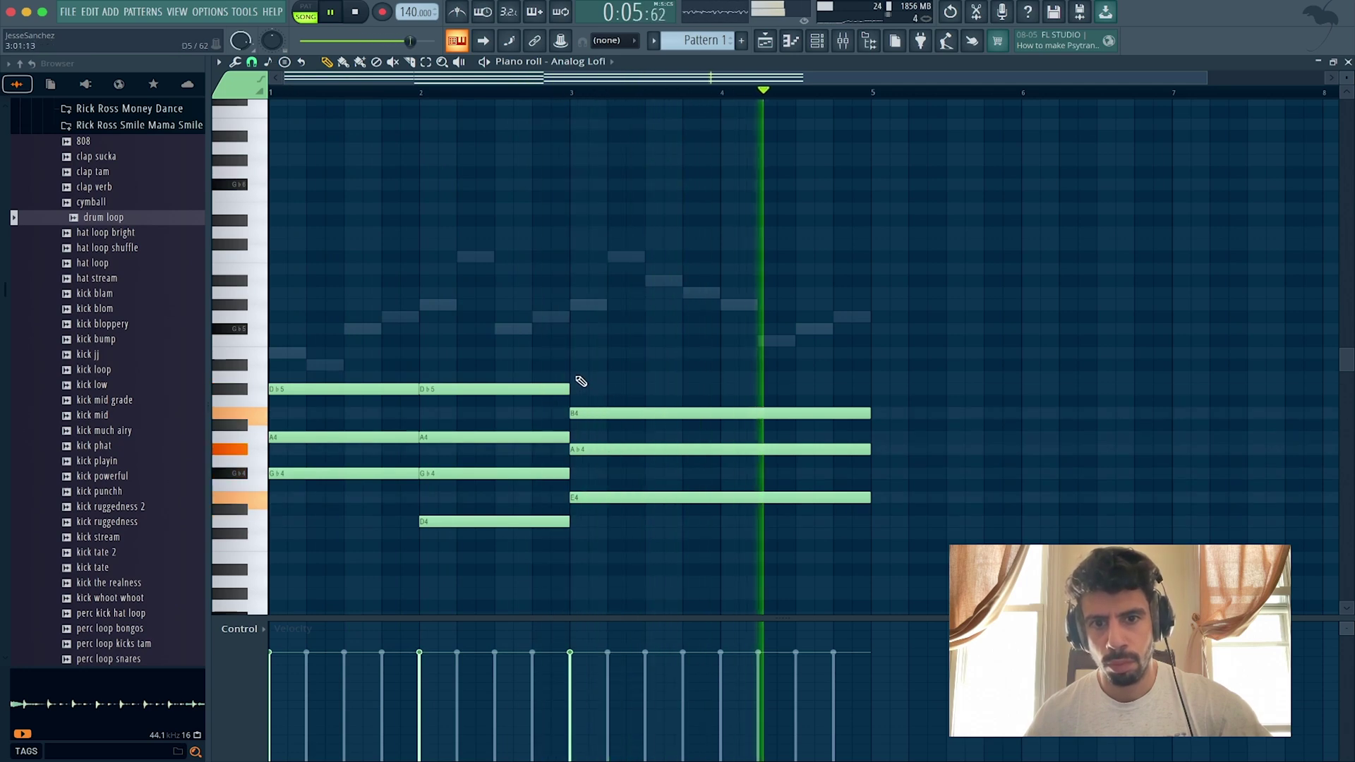
left_click(581, 377)
left_click_drag(607, 373, 617, 352)
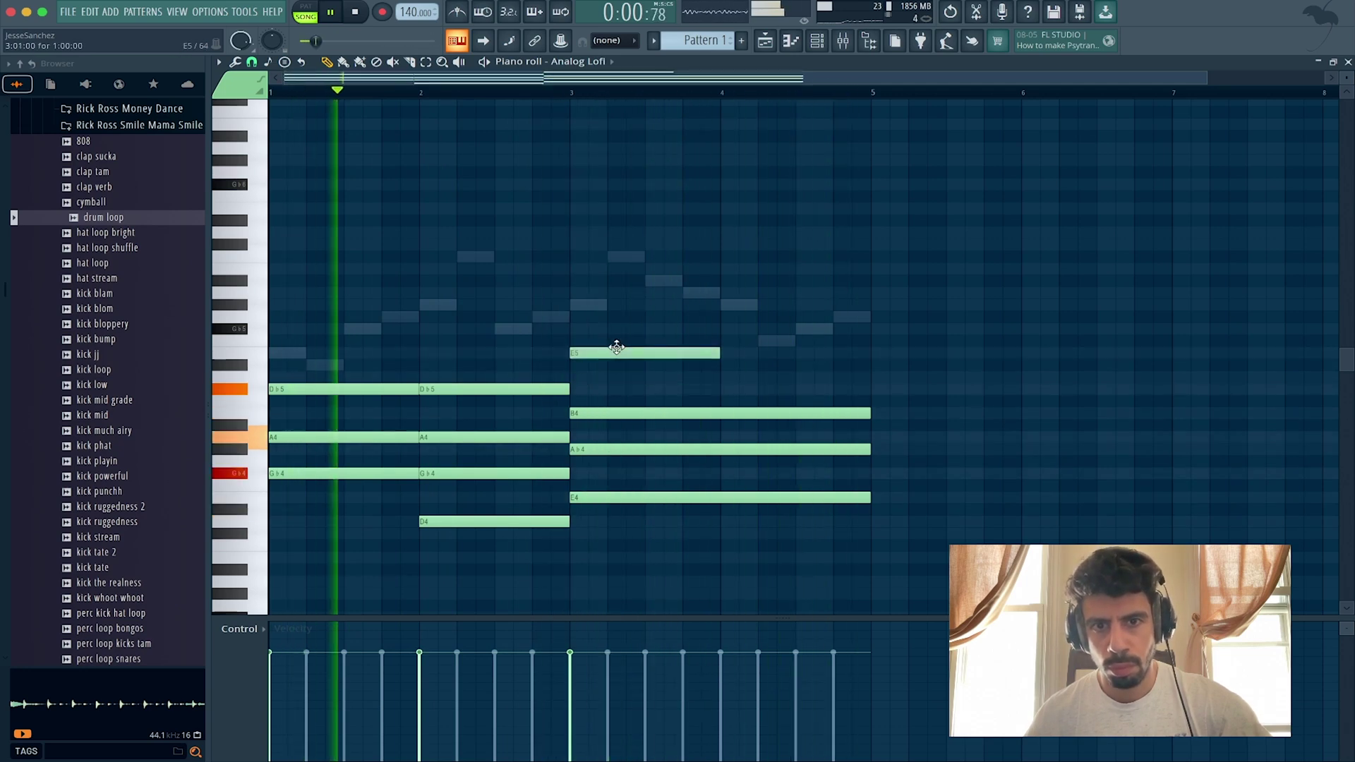
left_click_drag(721, 353, 871, 354)
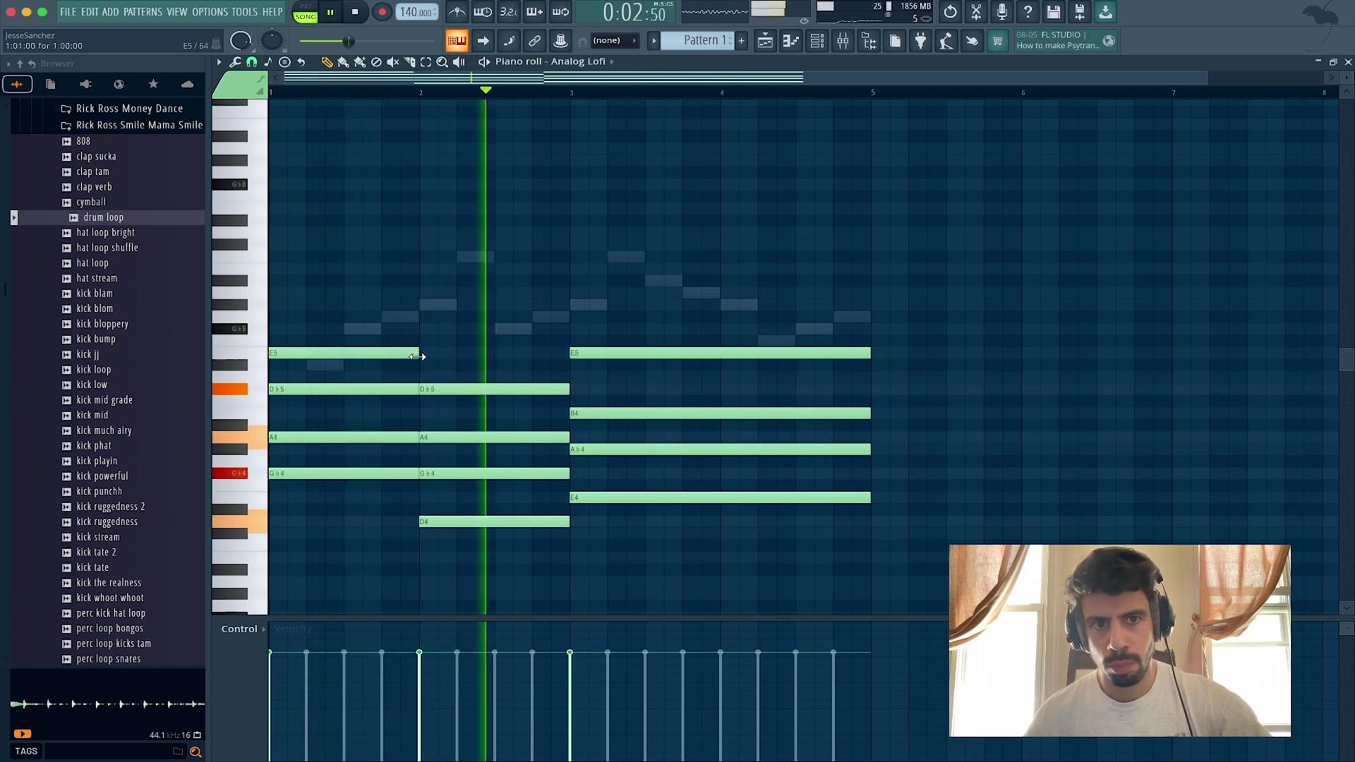
Step: Add E5 and A♭5 to the bar 1 chord, and place bass notes G♭3, D3 and E3 under the three chords
key("space")
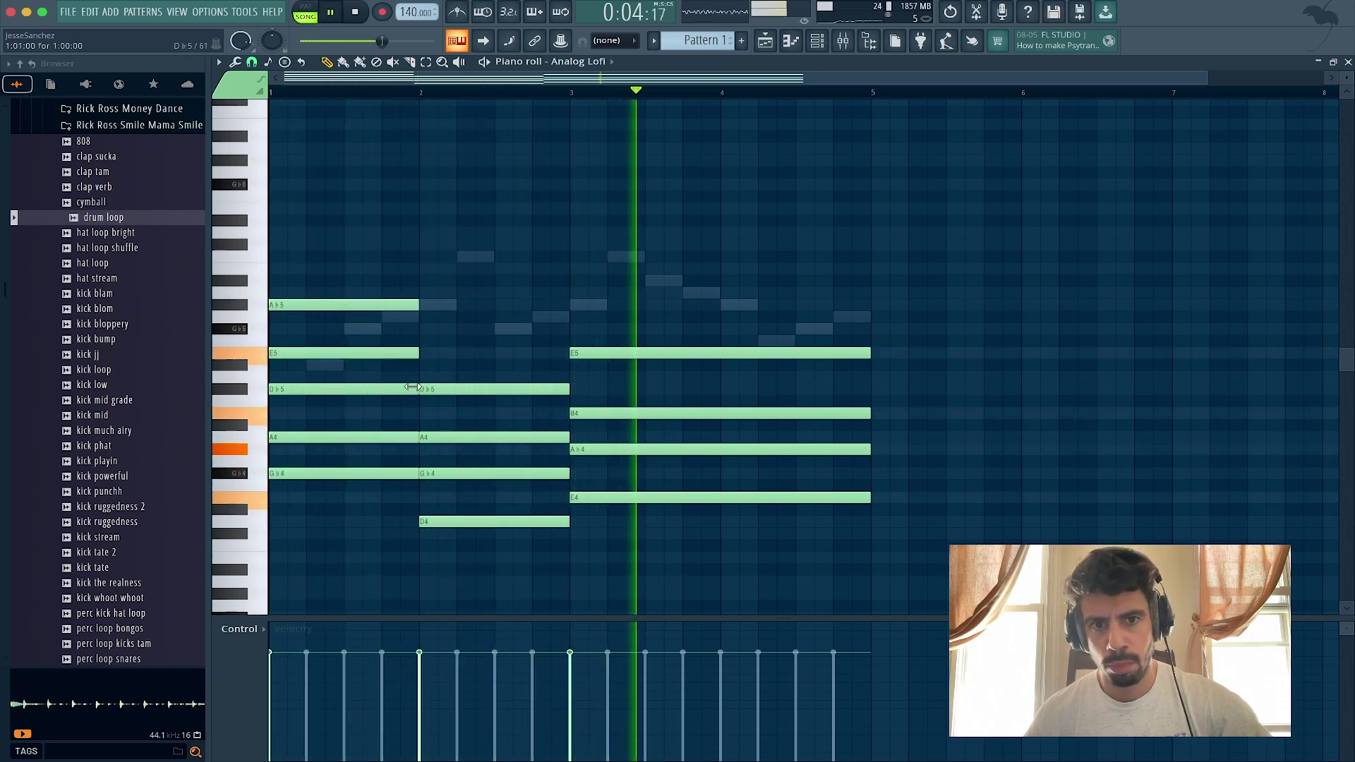
scroll(385, 450, "down", 5)
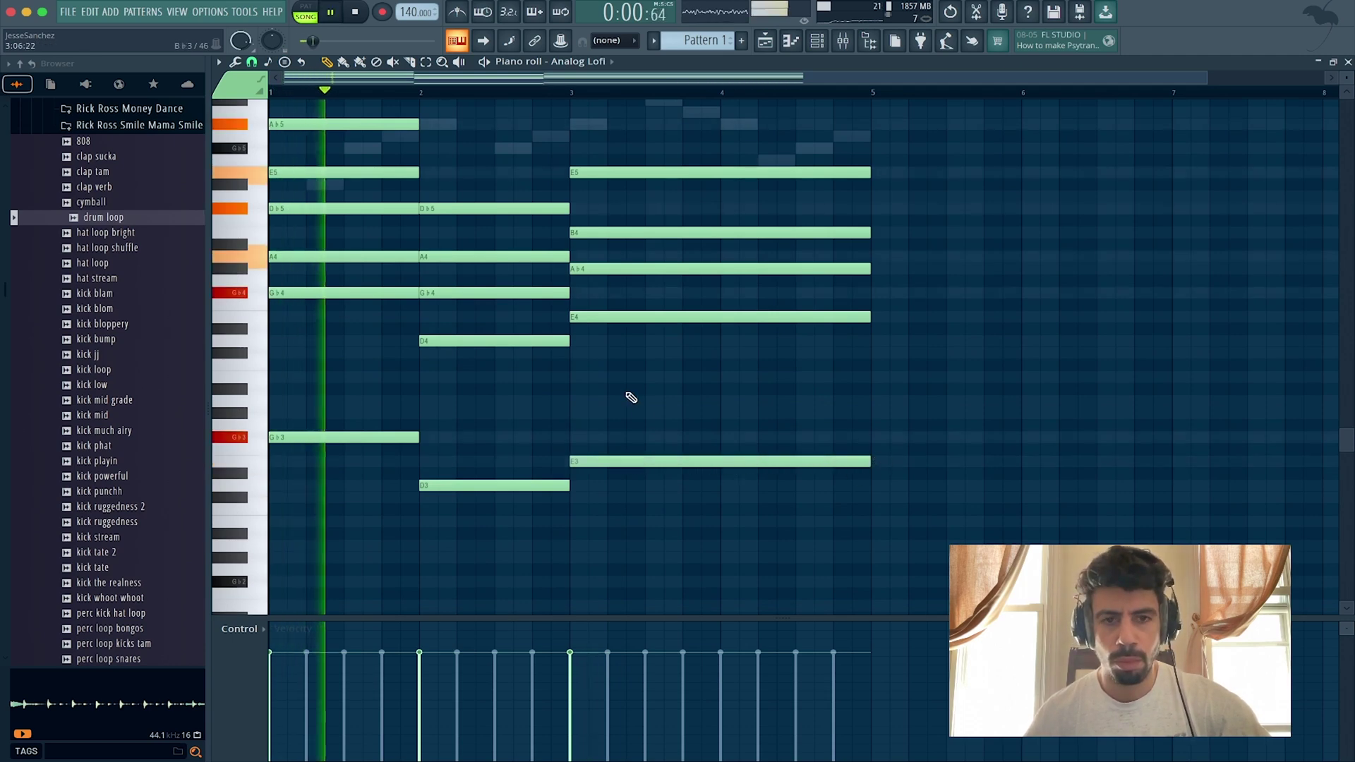
scroll(656, 411, "up", 5)
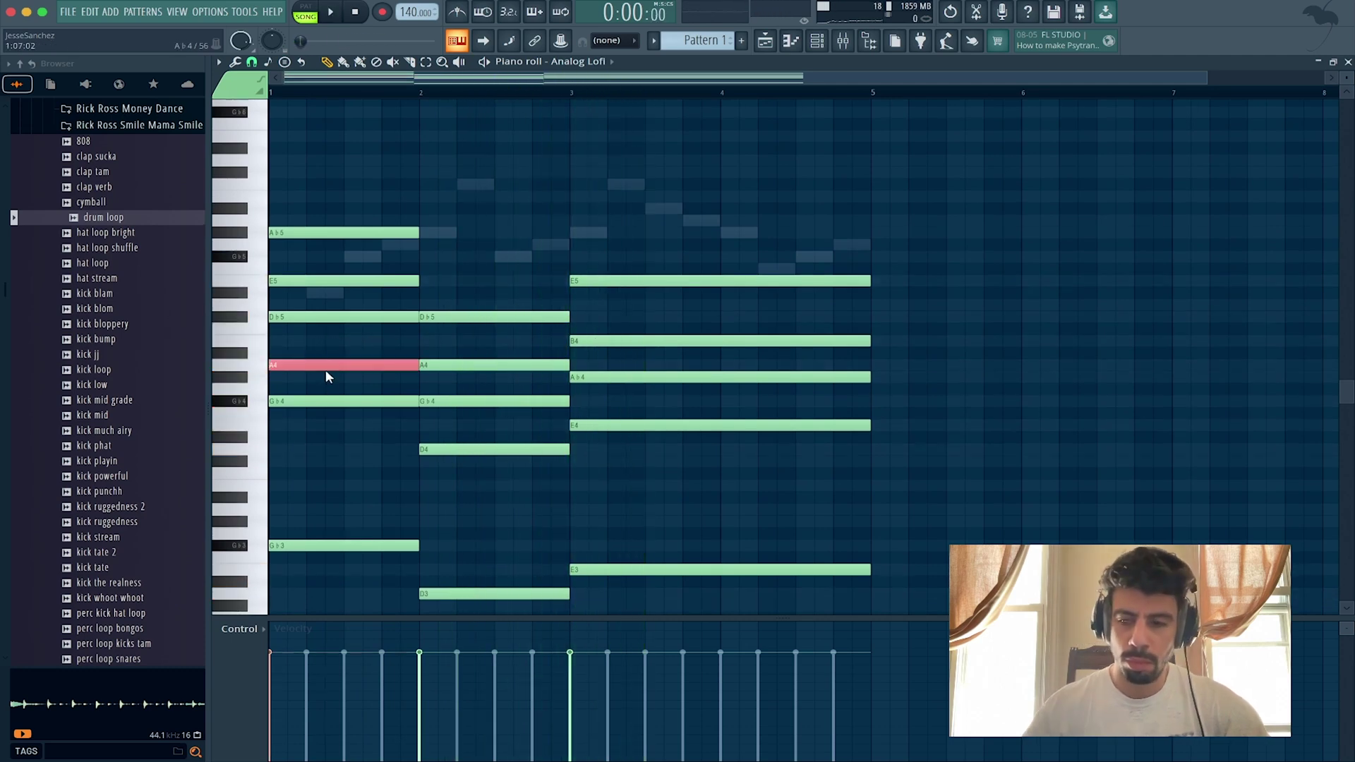
Step: Raise the E5 note of the bar 1 chord by an octave to E6 and play the pattern
key("ctrl+Up")
key("ctrl+Down")
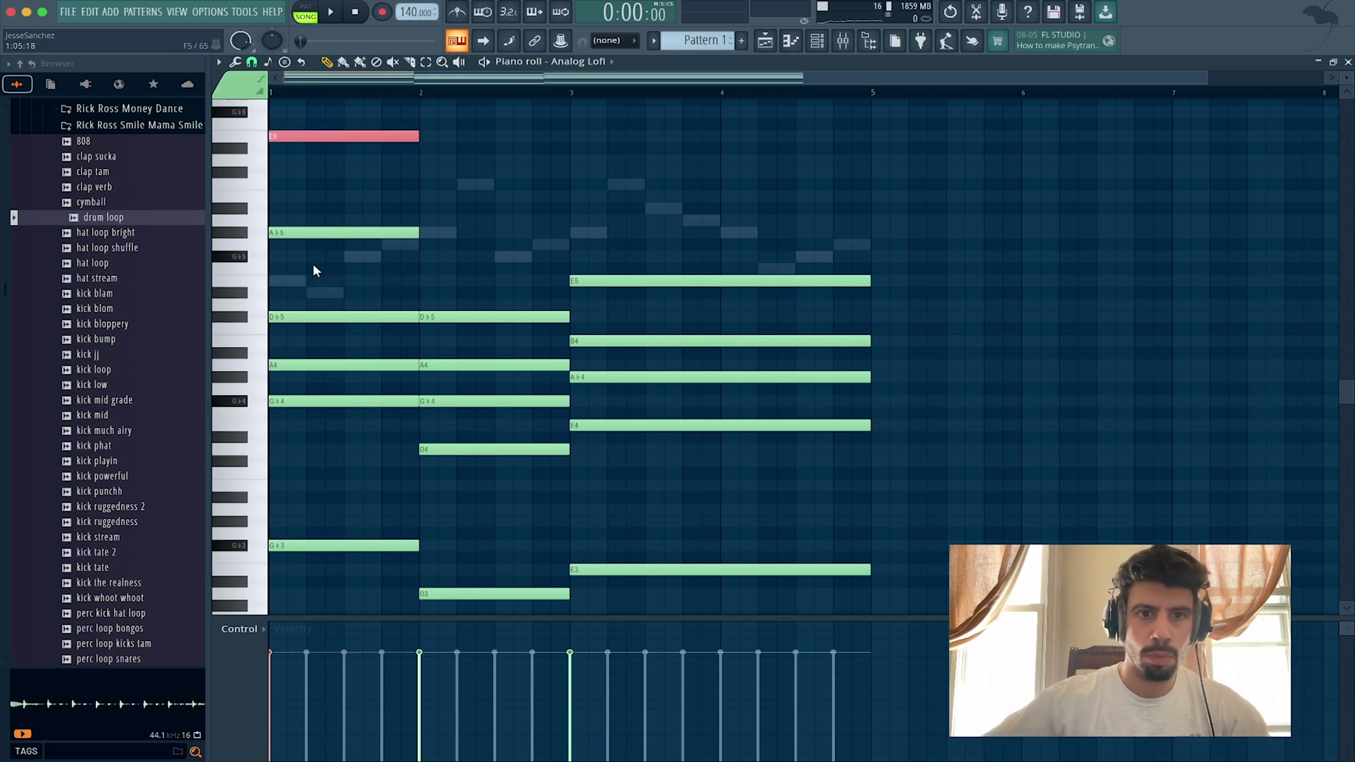
key("space")
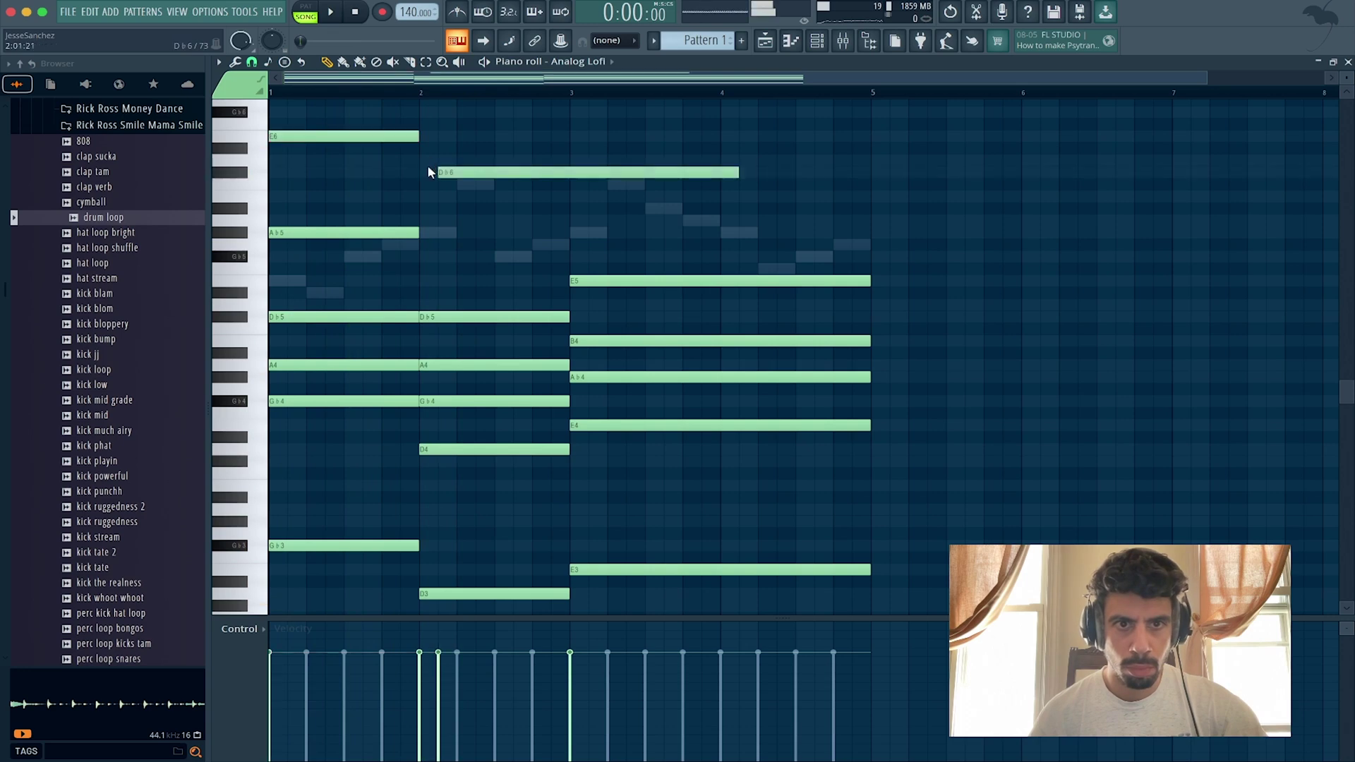
Step: Place a one-bar D6 on top of the bar 2 chord and raise its G♭4 by an octave to G♭5
left_click_drag(464, 159, 468, 147)
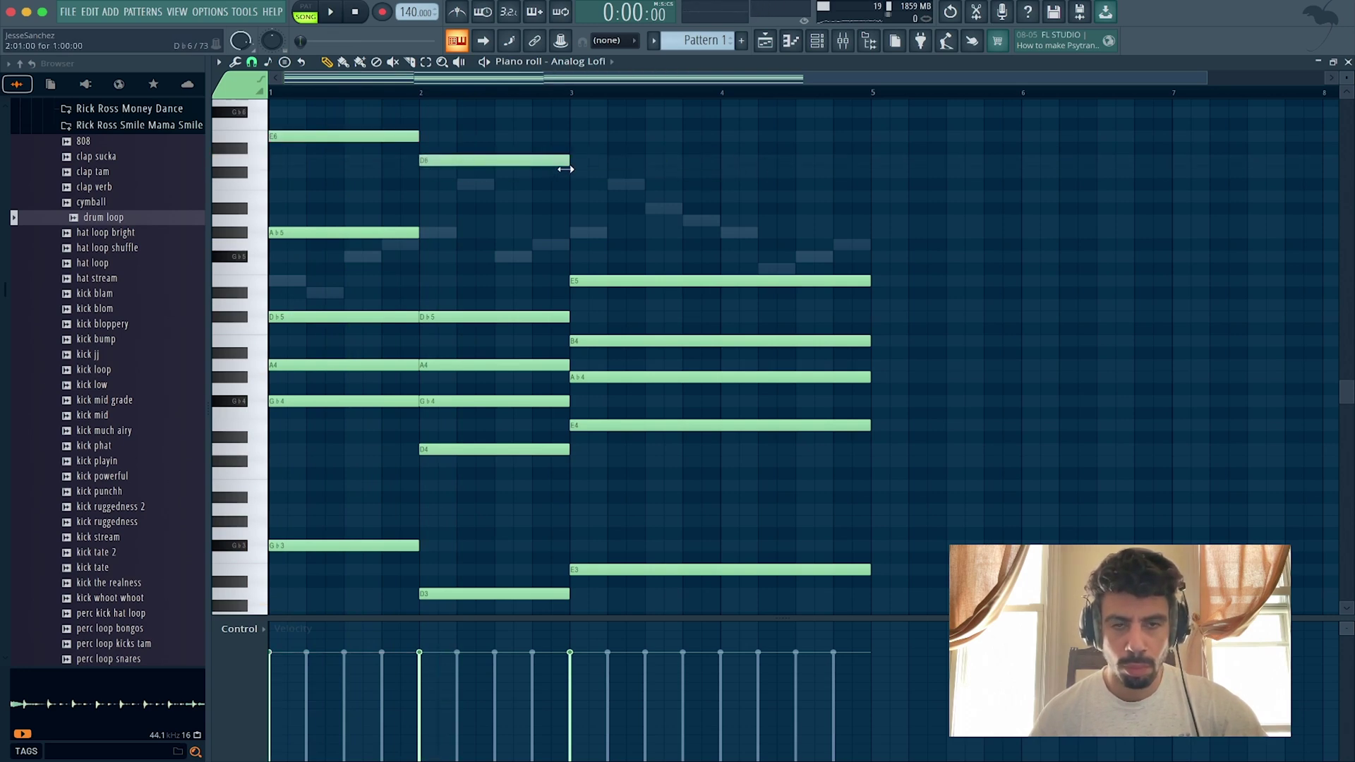
key("space")
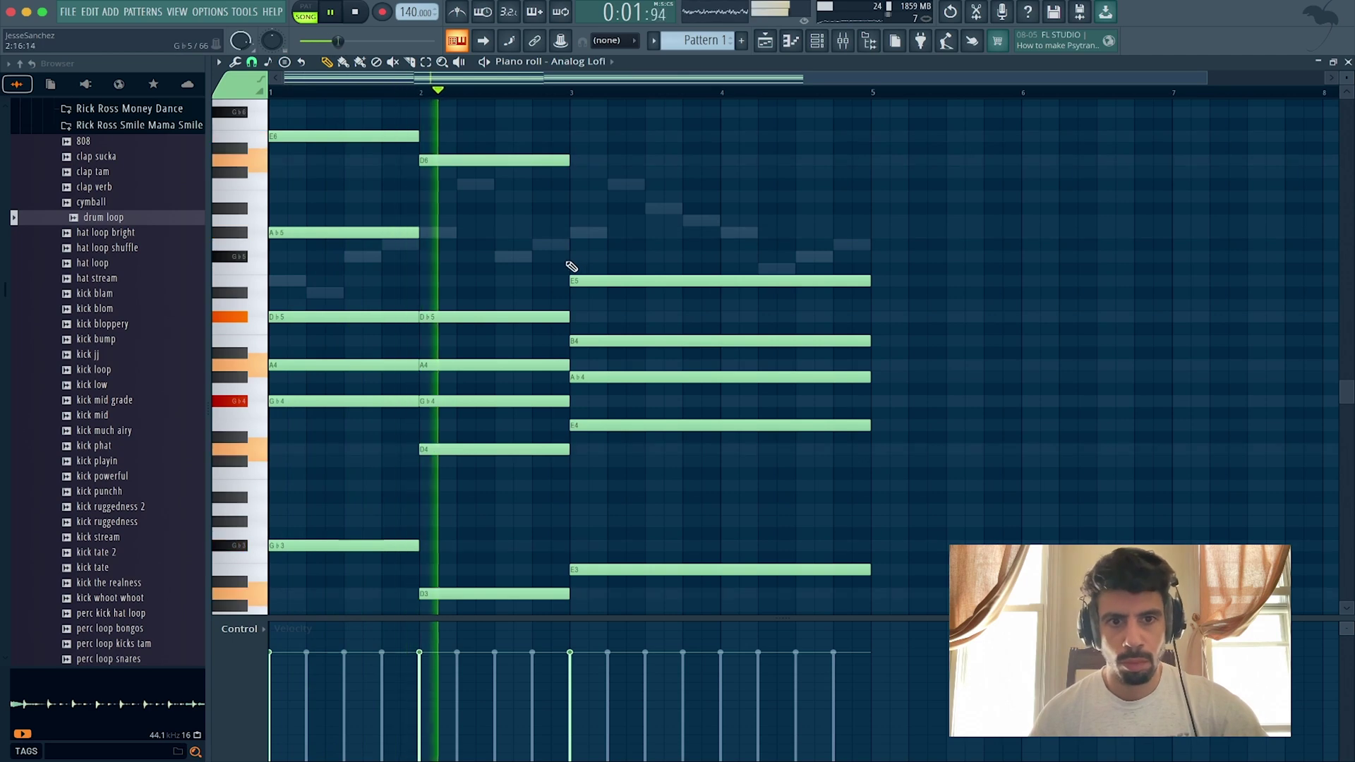
key("space")
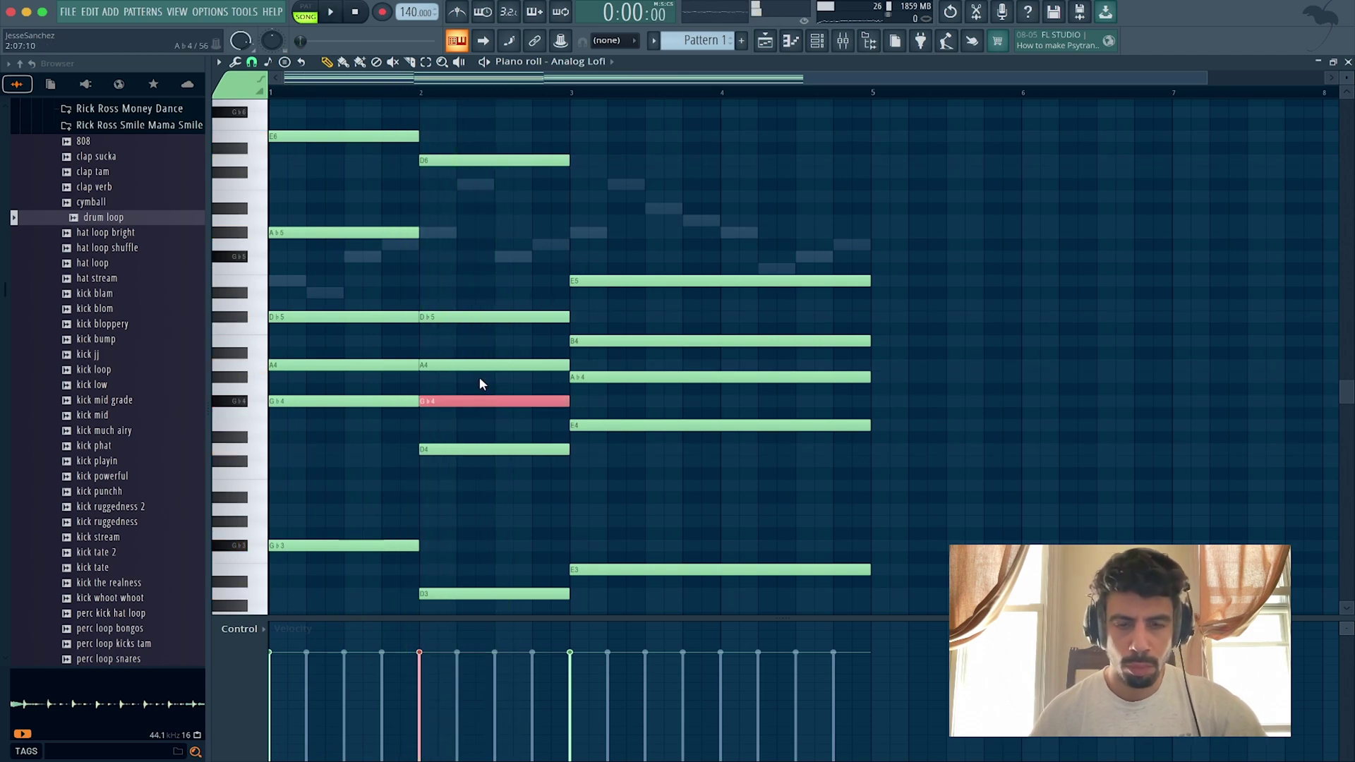
key("ctrl+Up")
key("space")
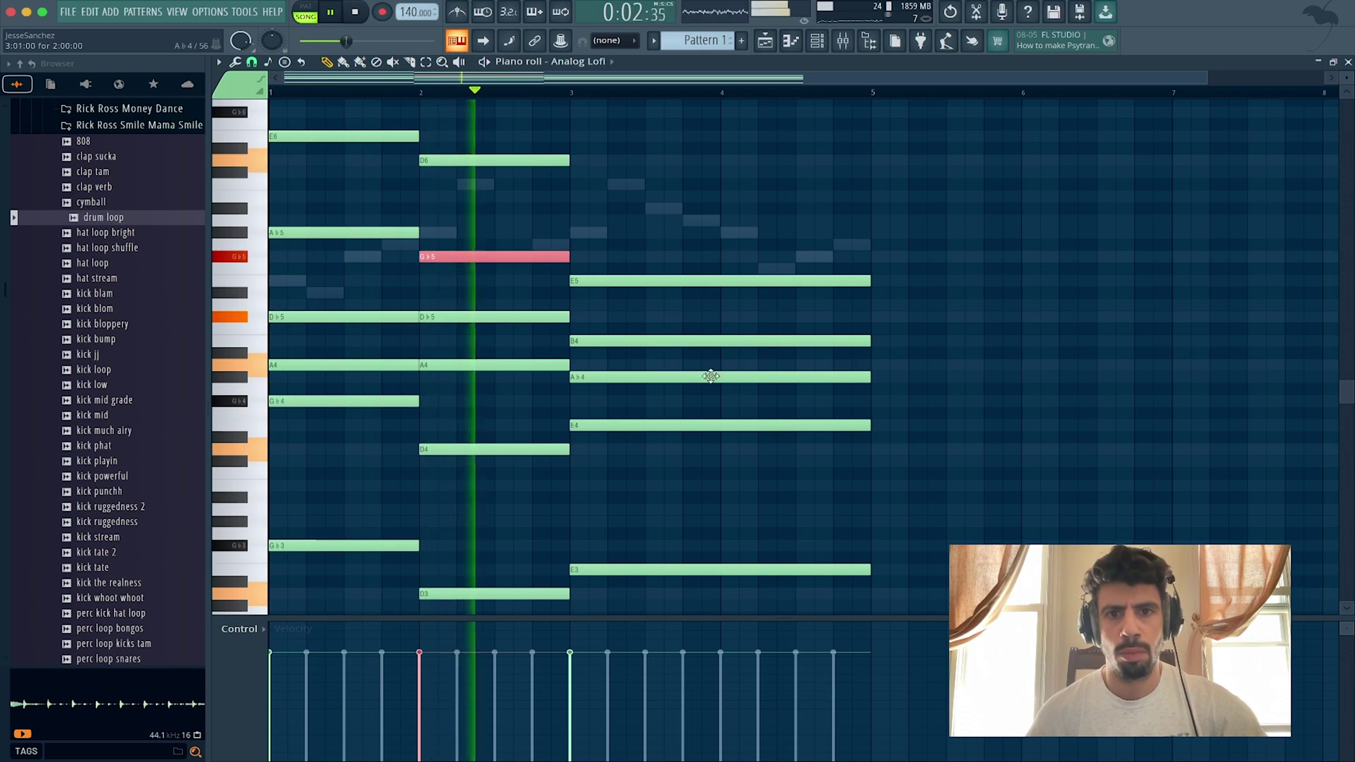
Step: Try the A♭4 and B4 notes of the bar 3 chord an octave higher, and return both to their original pitch
key("space")
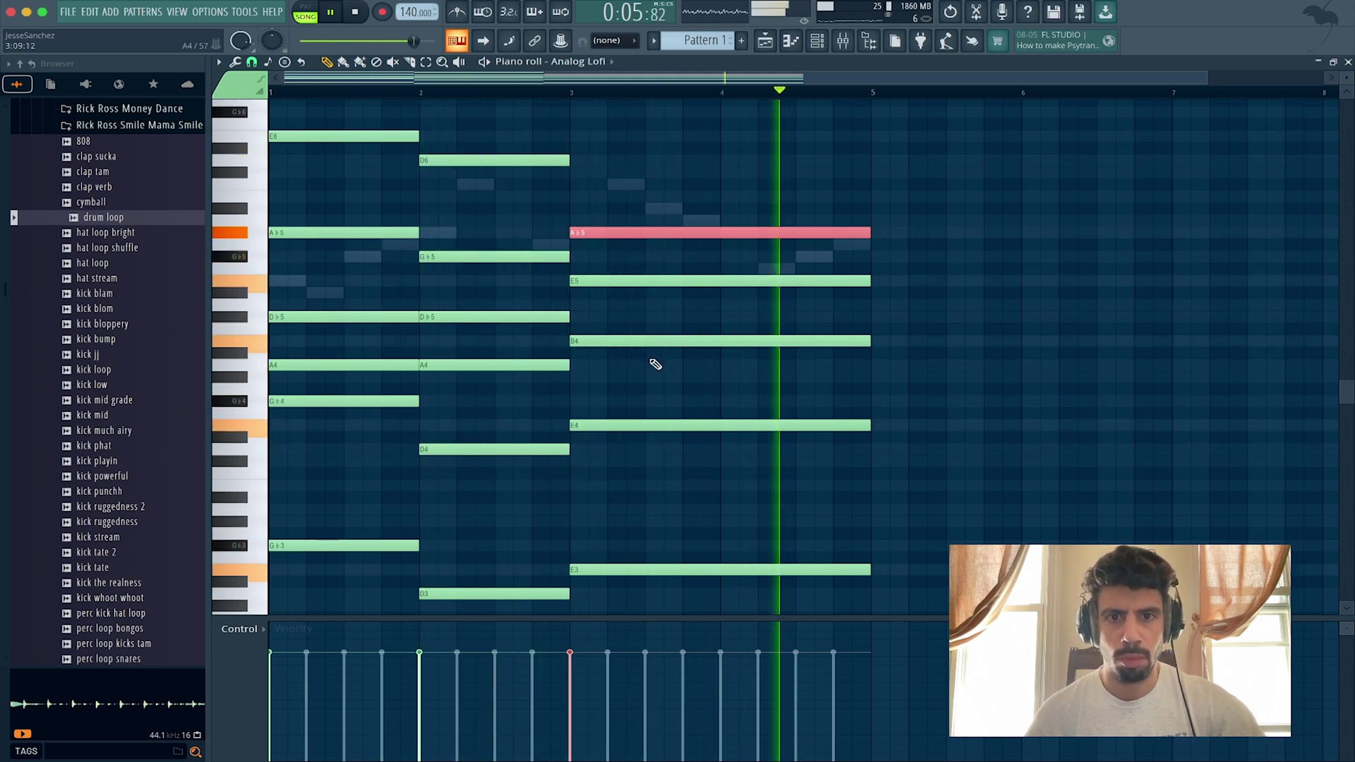
key("space")
key("ctrl+Up")
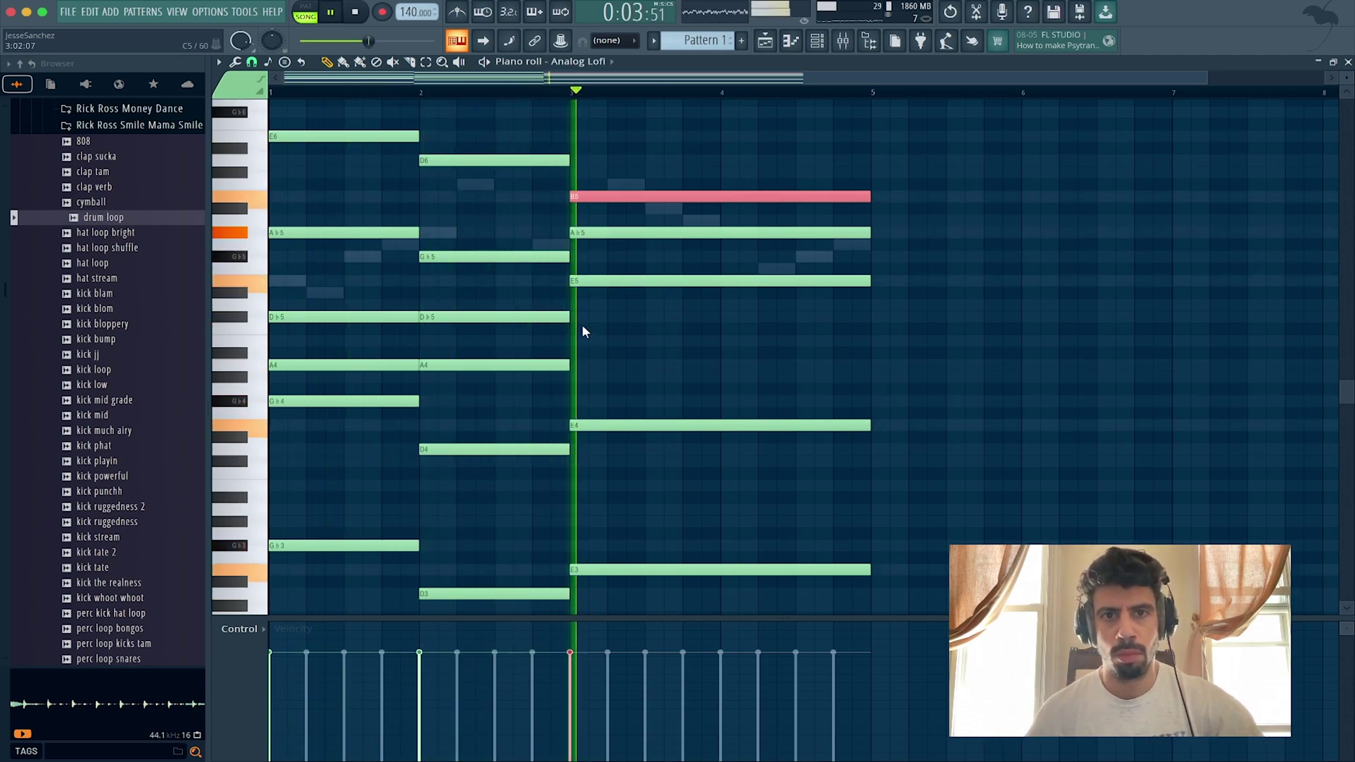
key("ctrl+Down")
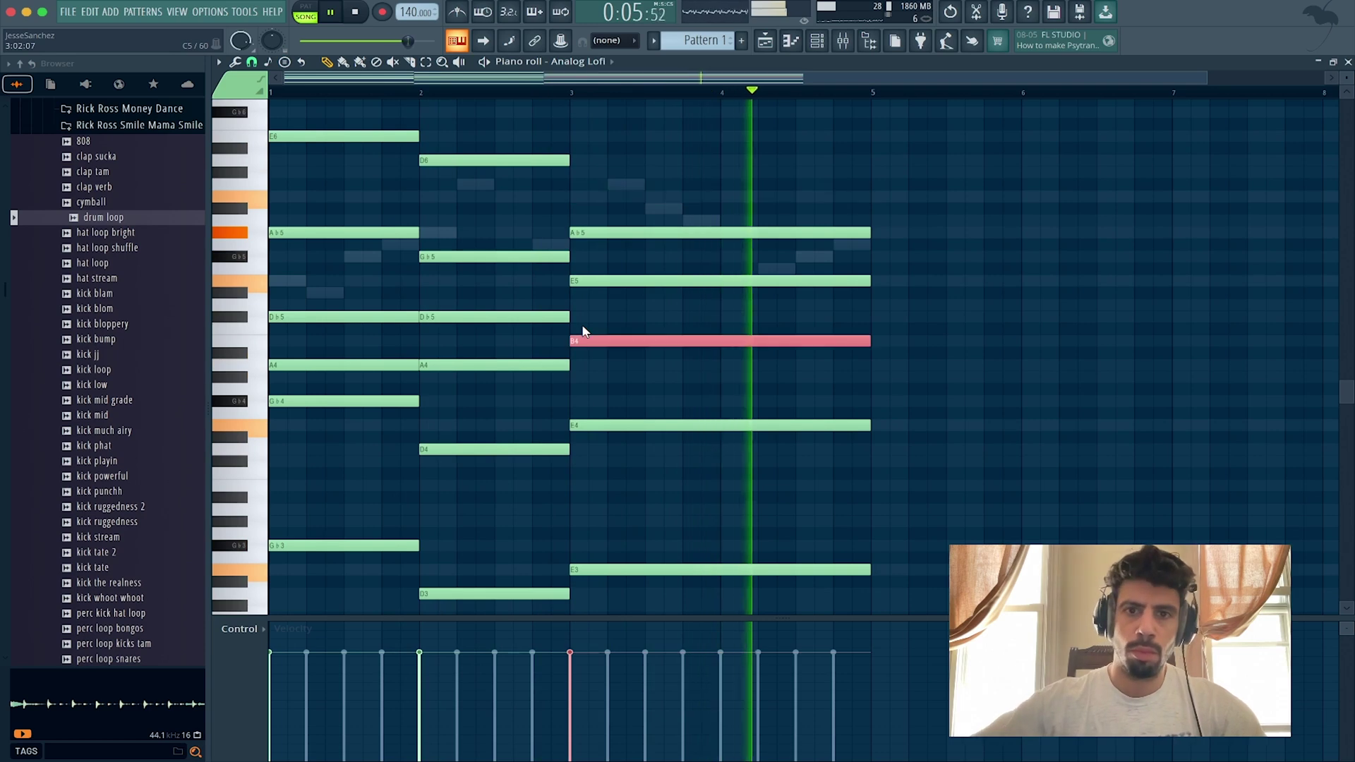
left_click(625, 235)
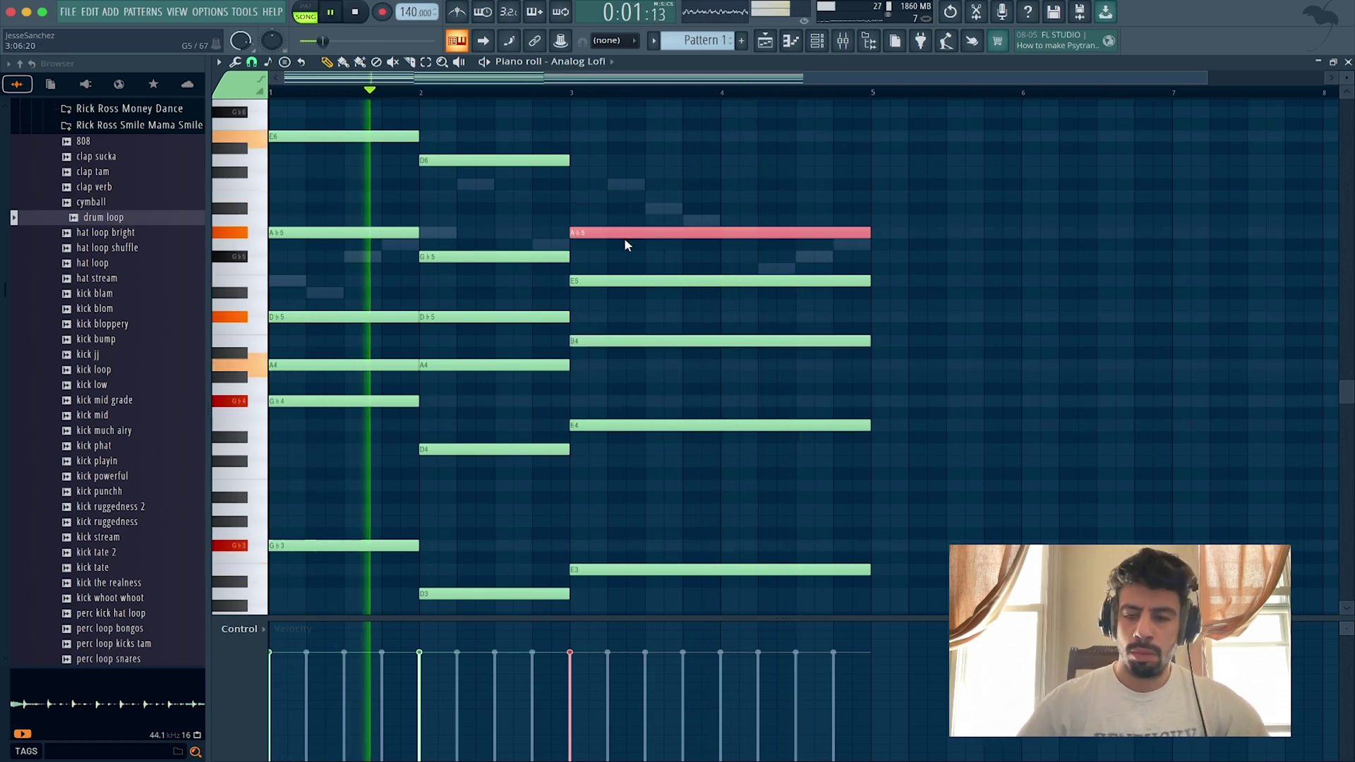
key("ctrl+Down")
Step: Lower the top note of the bar 2 chord to A5 and the top note of the bar 1 chord to D♭6
key("space")
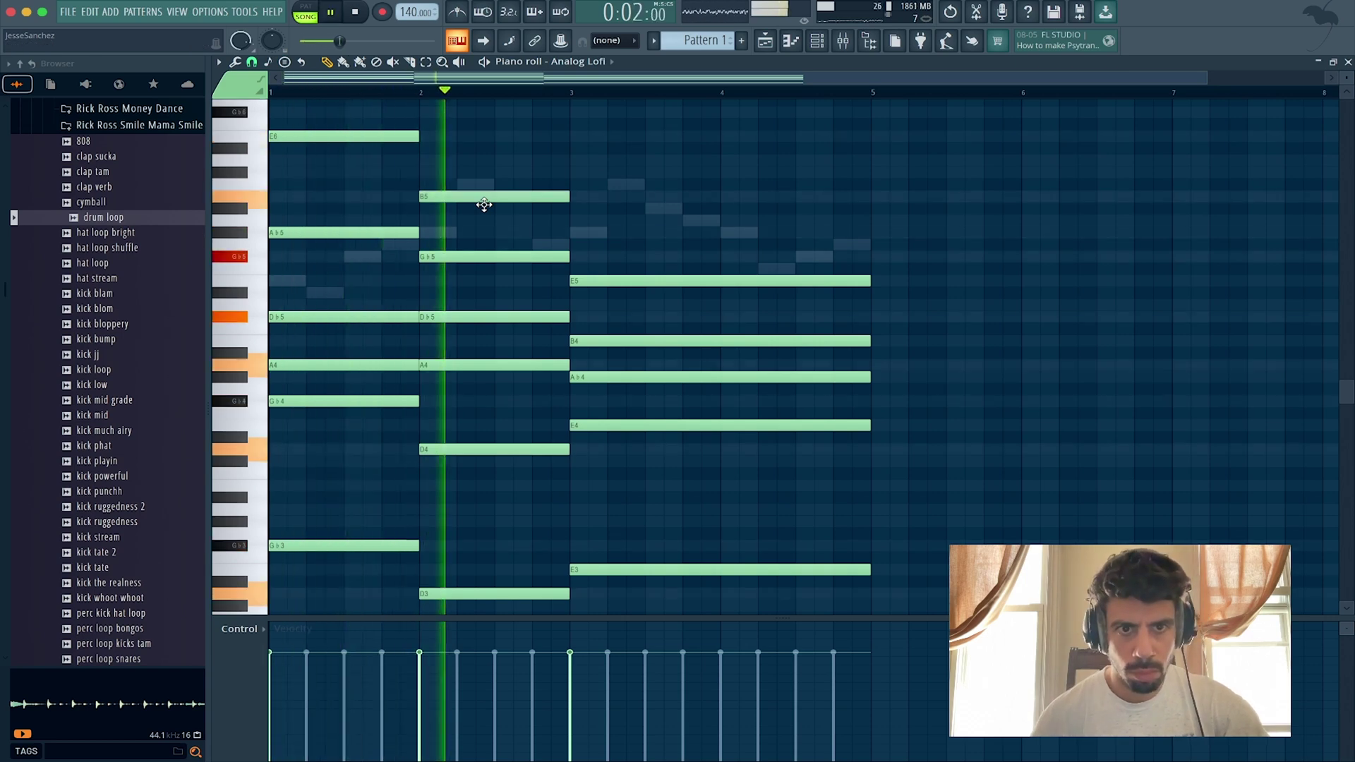
key("space")
key("space")
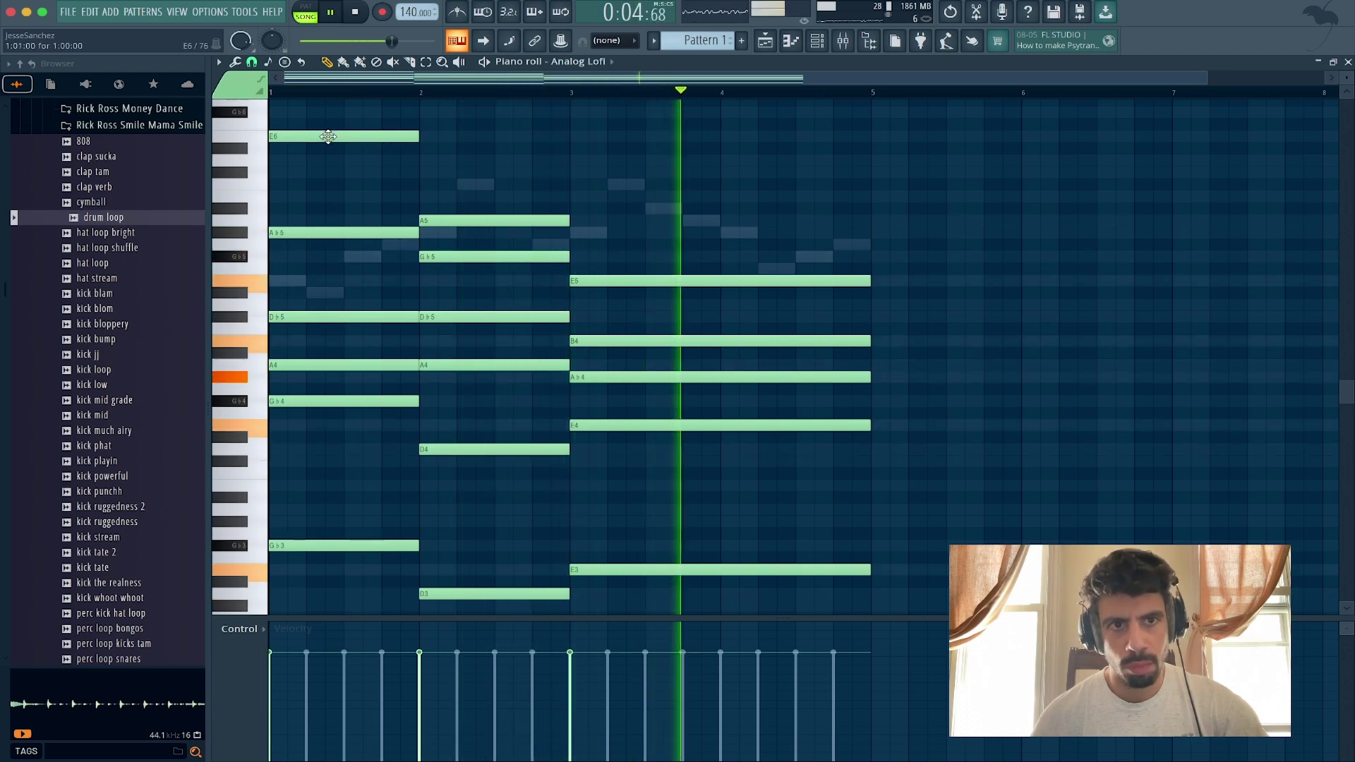
left_click_drag(327, 135, 327, 175)
Step: Replay the pattern and transpose all the Analog Lofi notes up by one octave
key("space")
key("space")
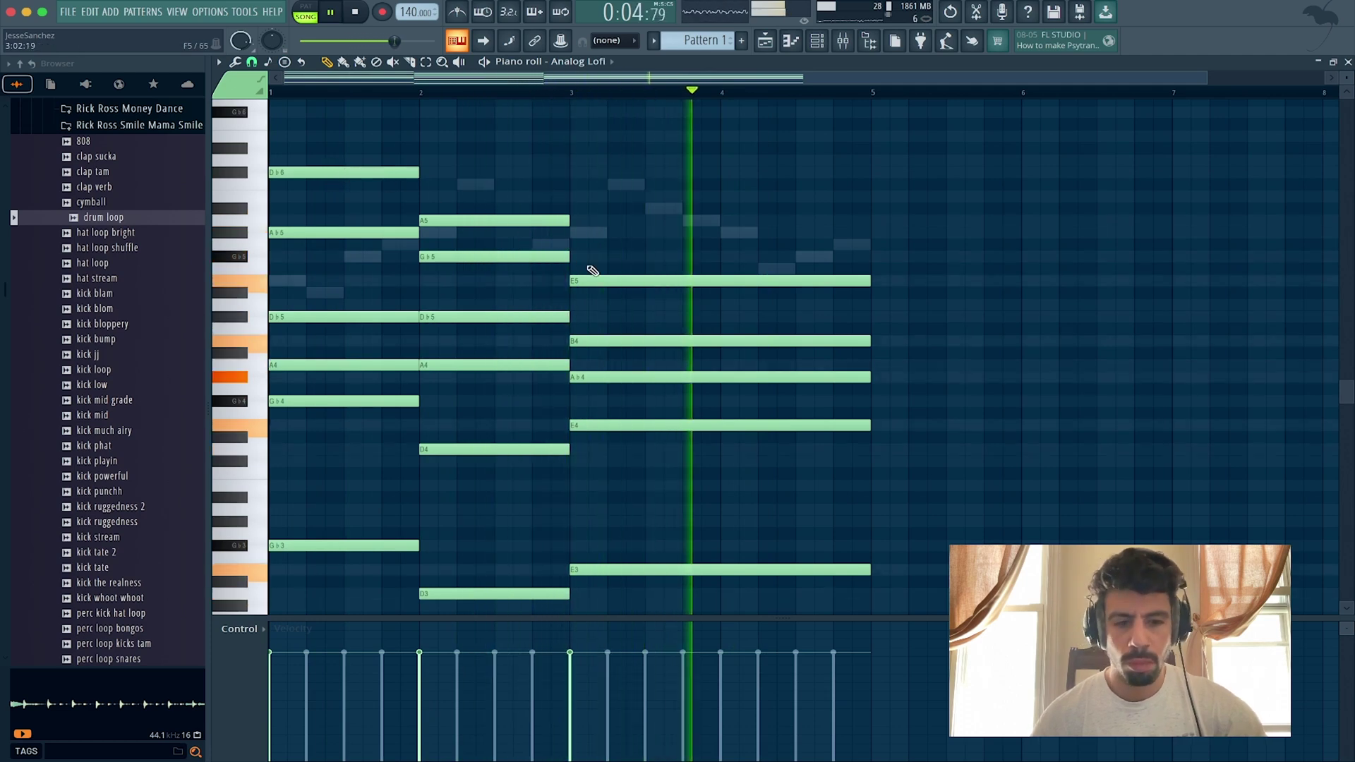
key("ctrl+a")
key("ctrl+Up")
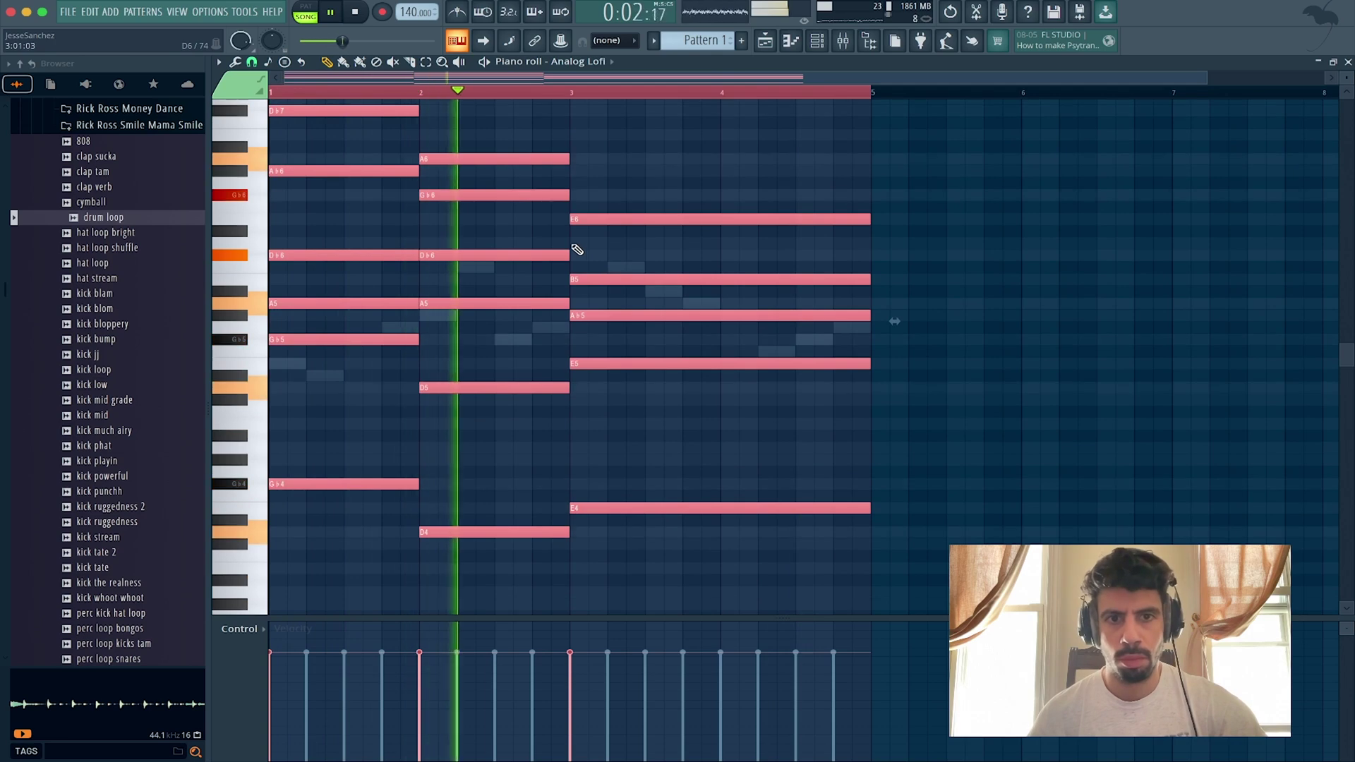
Step: Set the Analog Lofi channel volume to 41% and its FLEX output volume to 56%, and close the plugin and channel rack
left_click(819, 41)
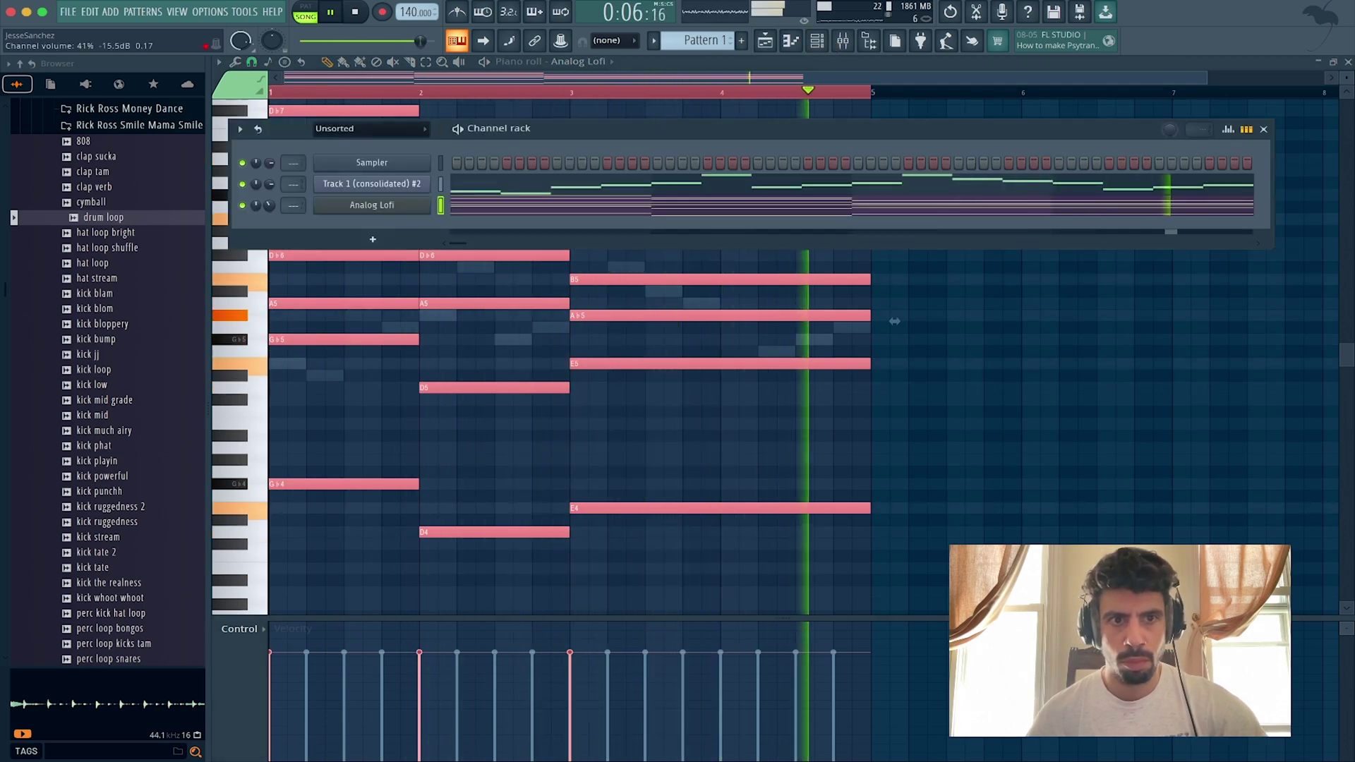
left_click(357, 205)
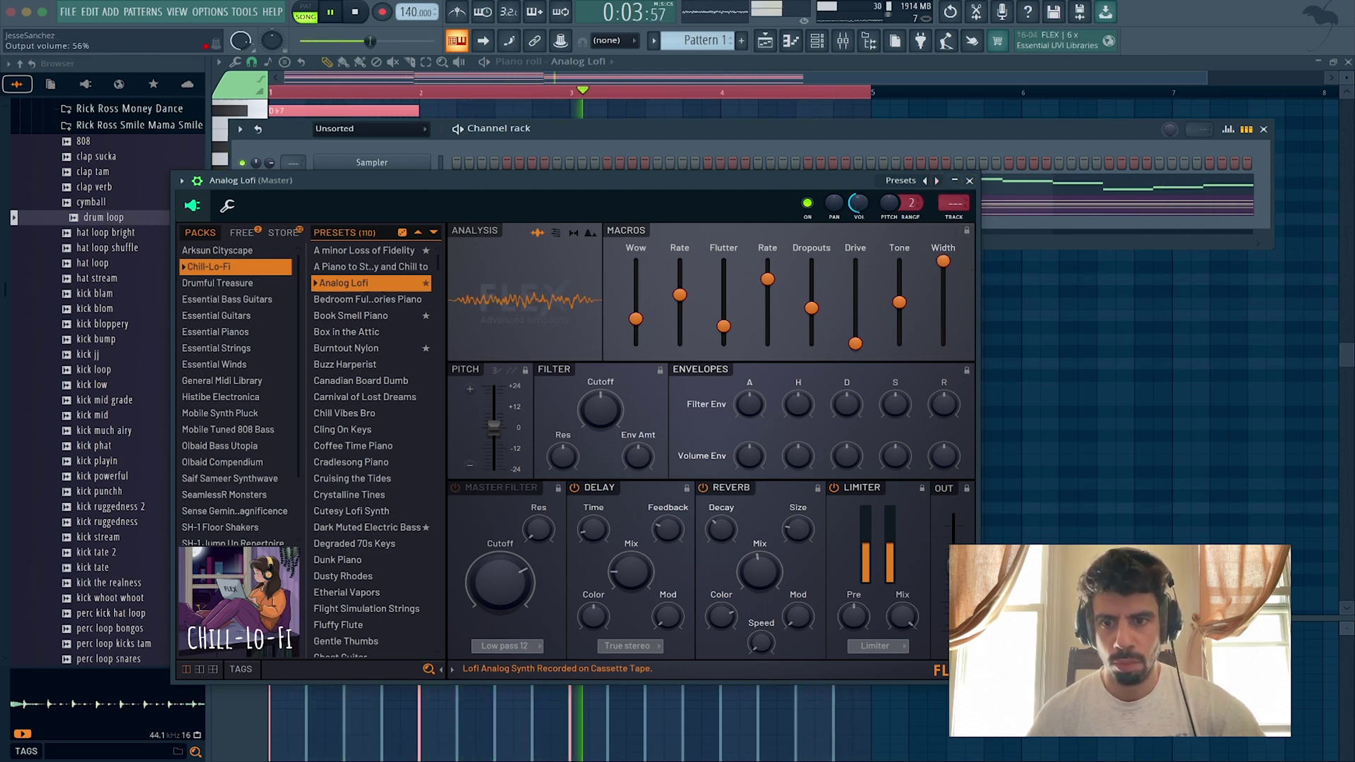
left_click(969, 181)
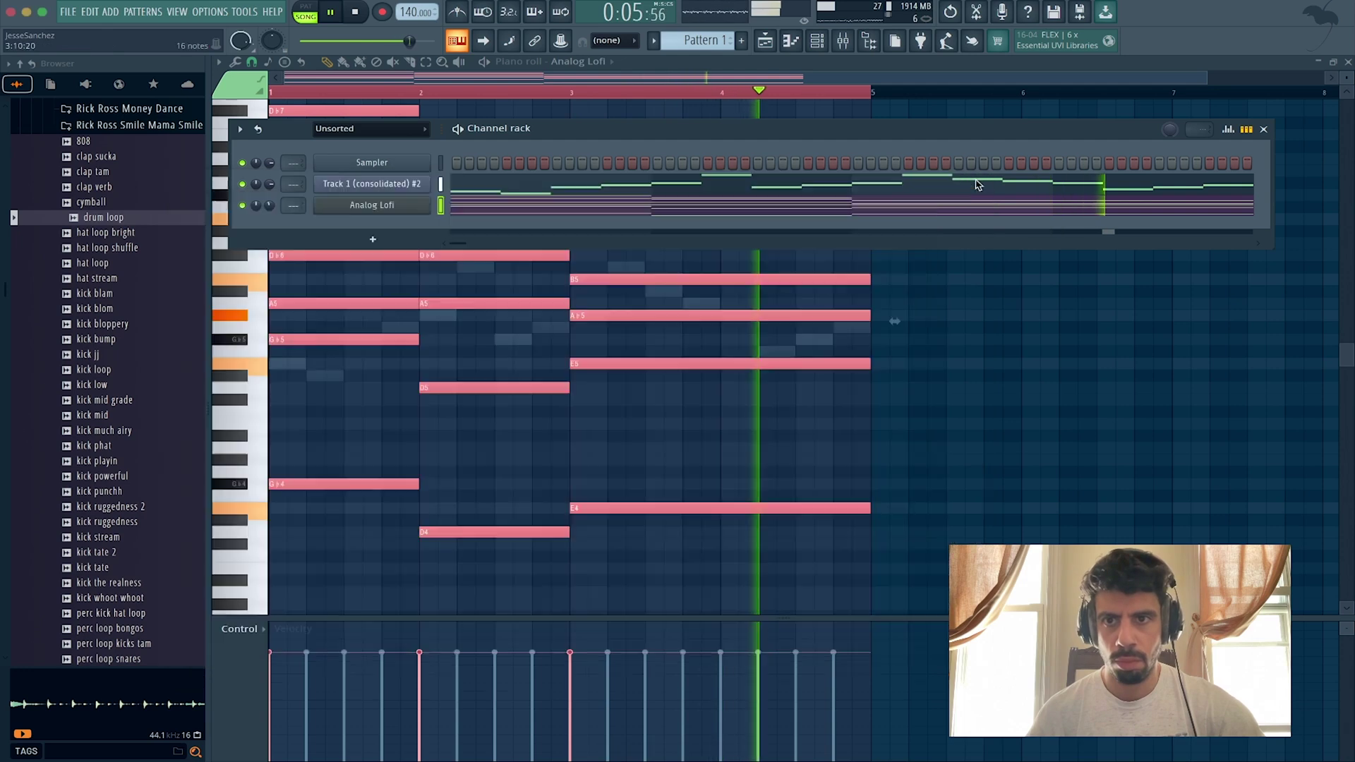
left_click(1263, 129)
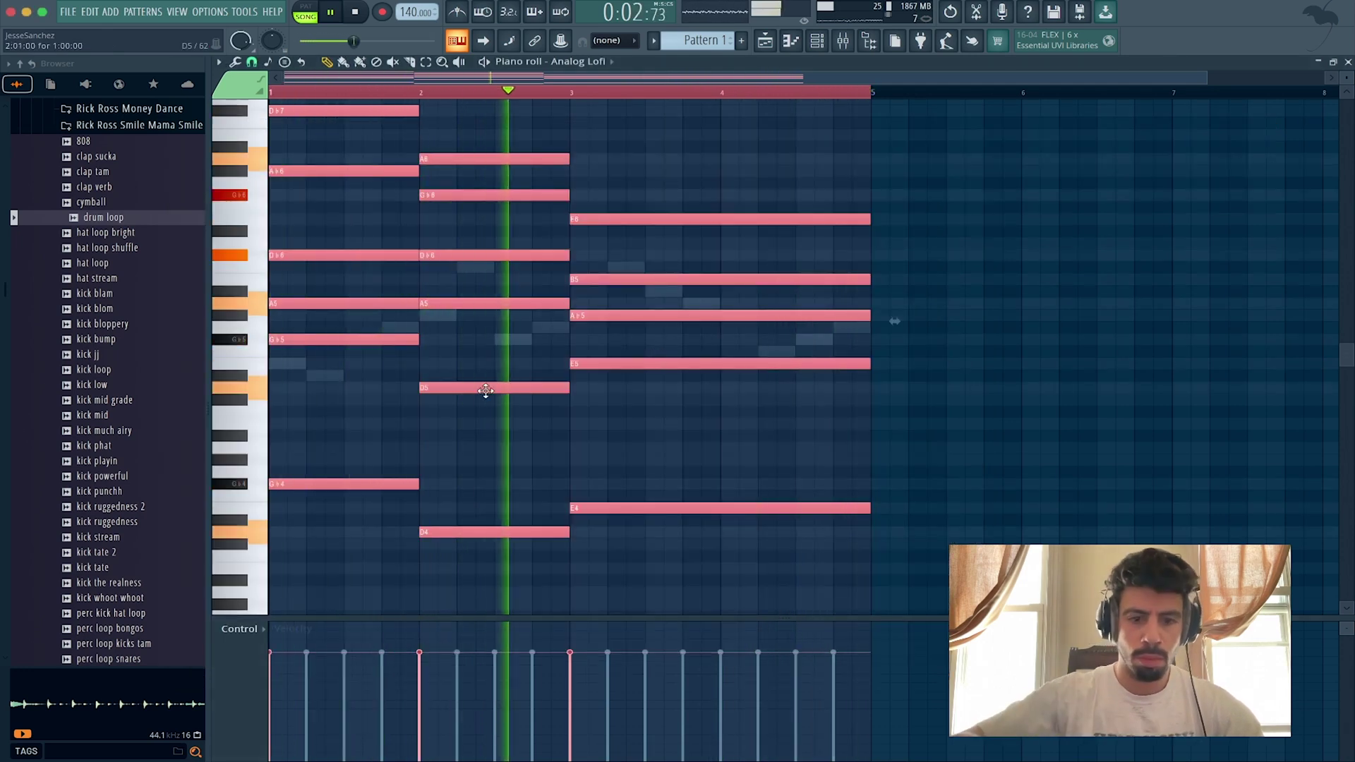
Step: Strum the starts of all the Analog Lofi chords slightly with the strumizer, using Preserve end, and accept it
key("alt+s")
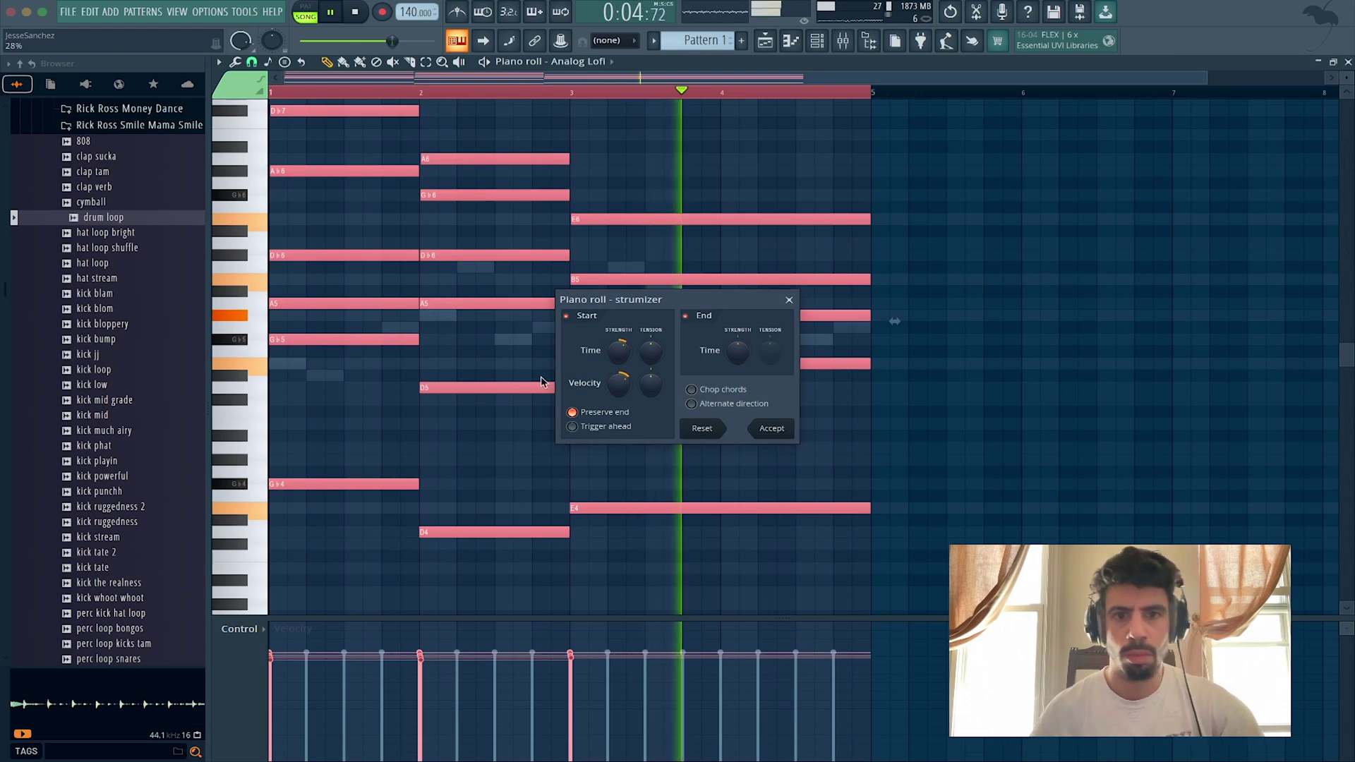
key("space")
key("space")
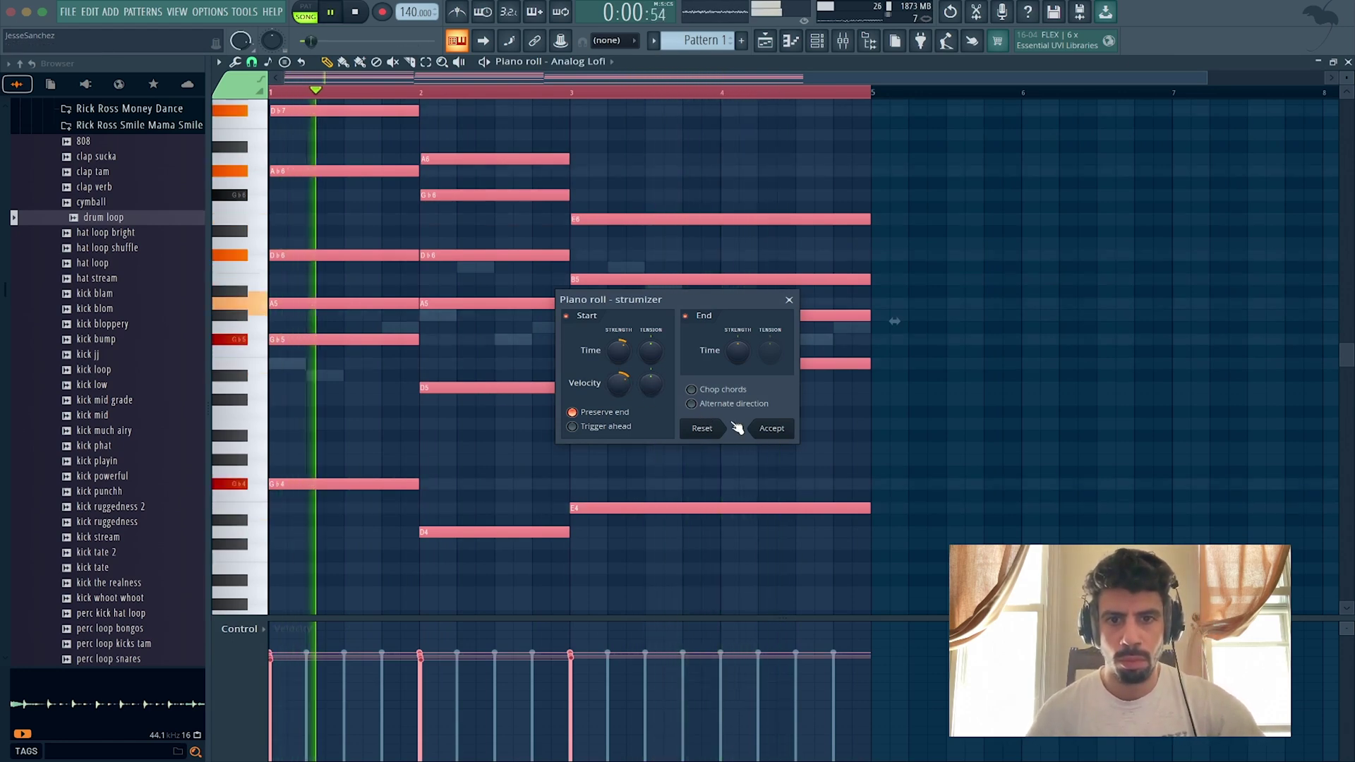
left_click(771, 429)
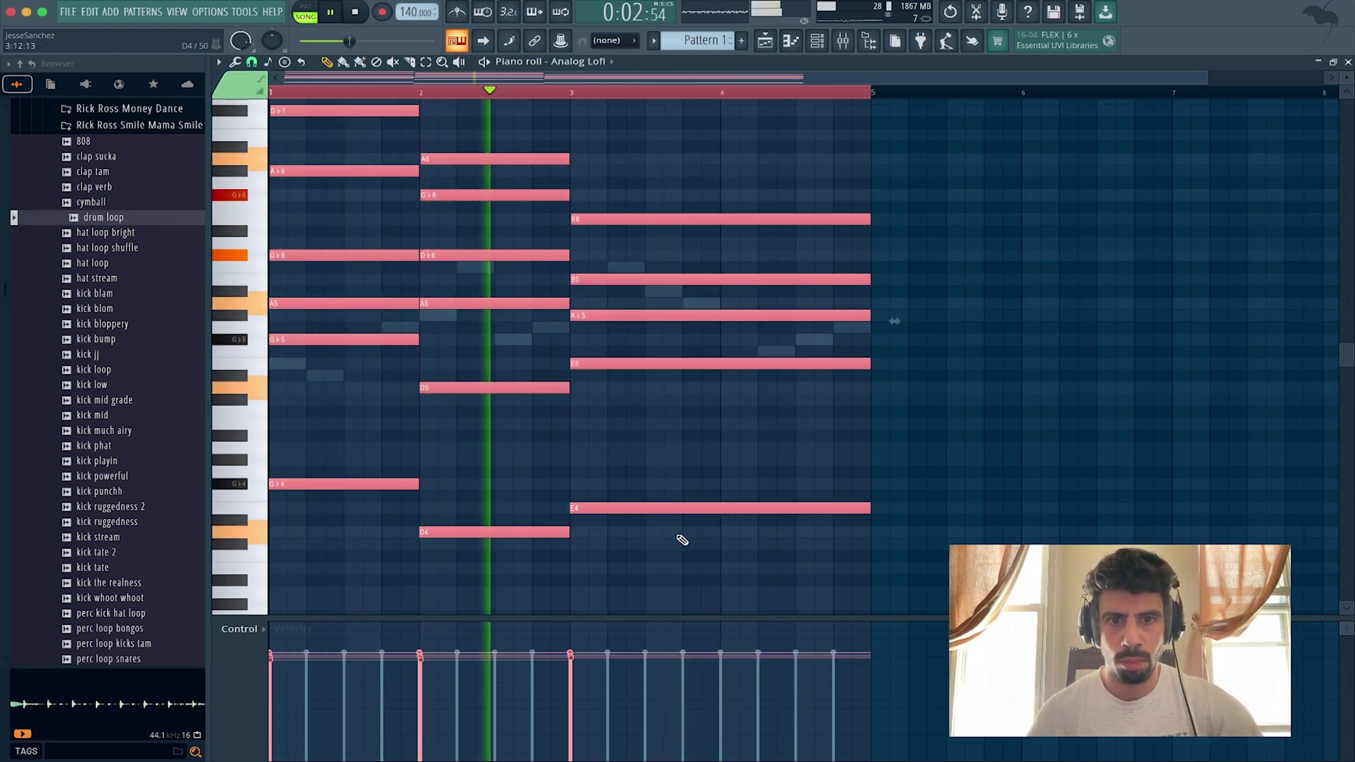
Step: Select the three lowest bass notes of the chords, reduce their velocity, and replay the pattern
left_click_drag(681, 558, 311, 460)
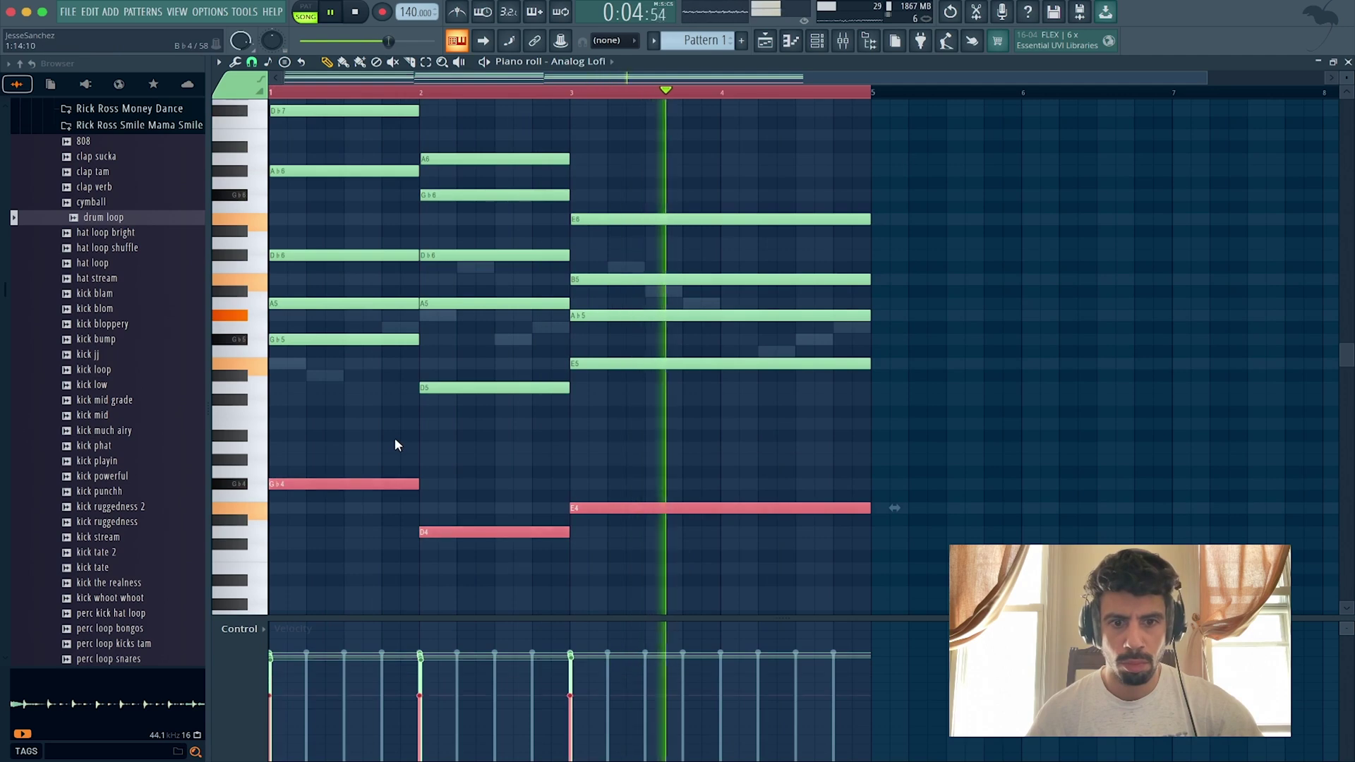
key("space")
key("space")
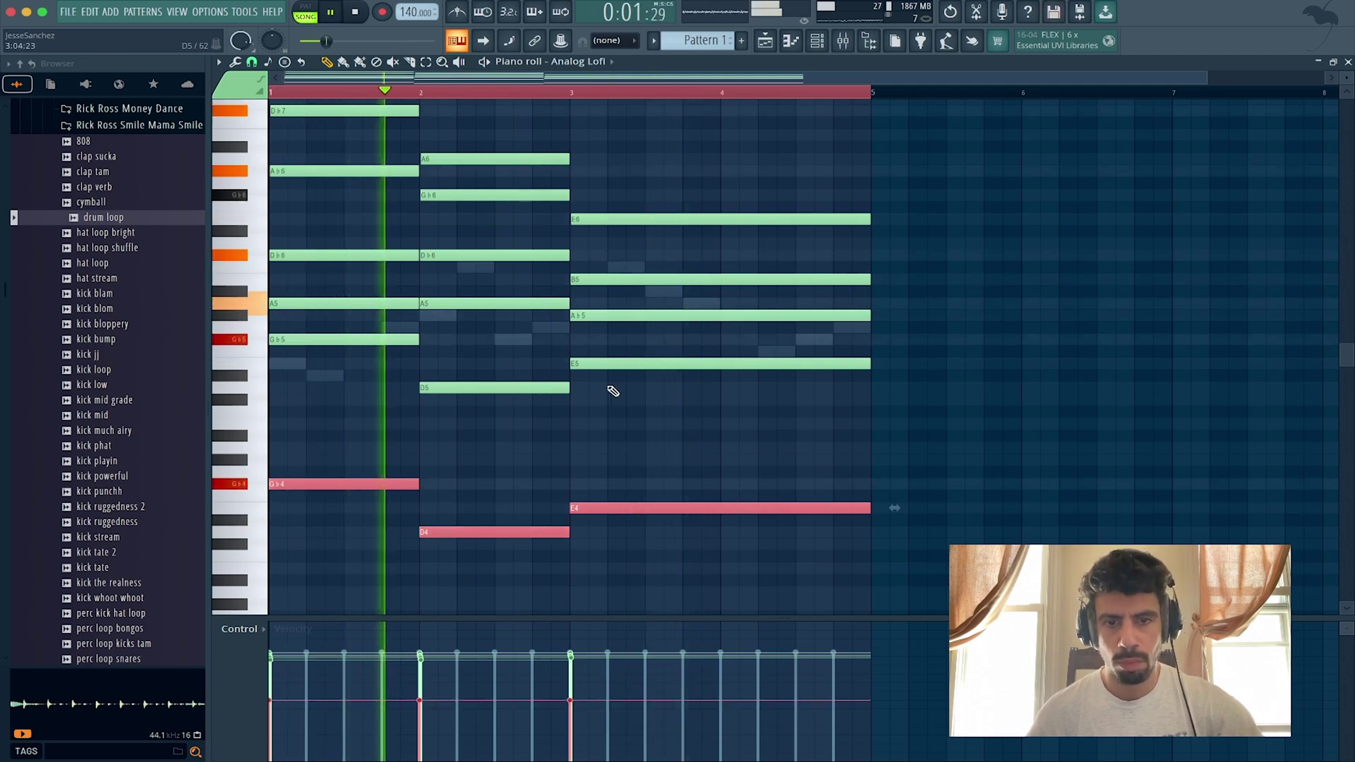
scroll(710, 408, "up", 3)
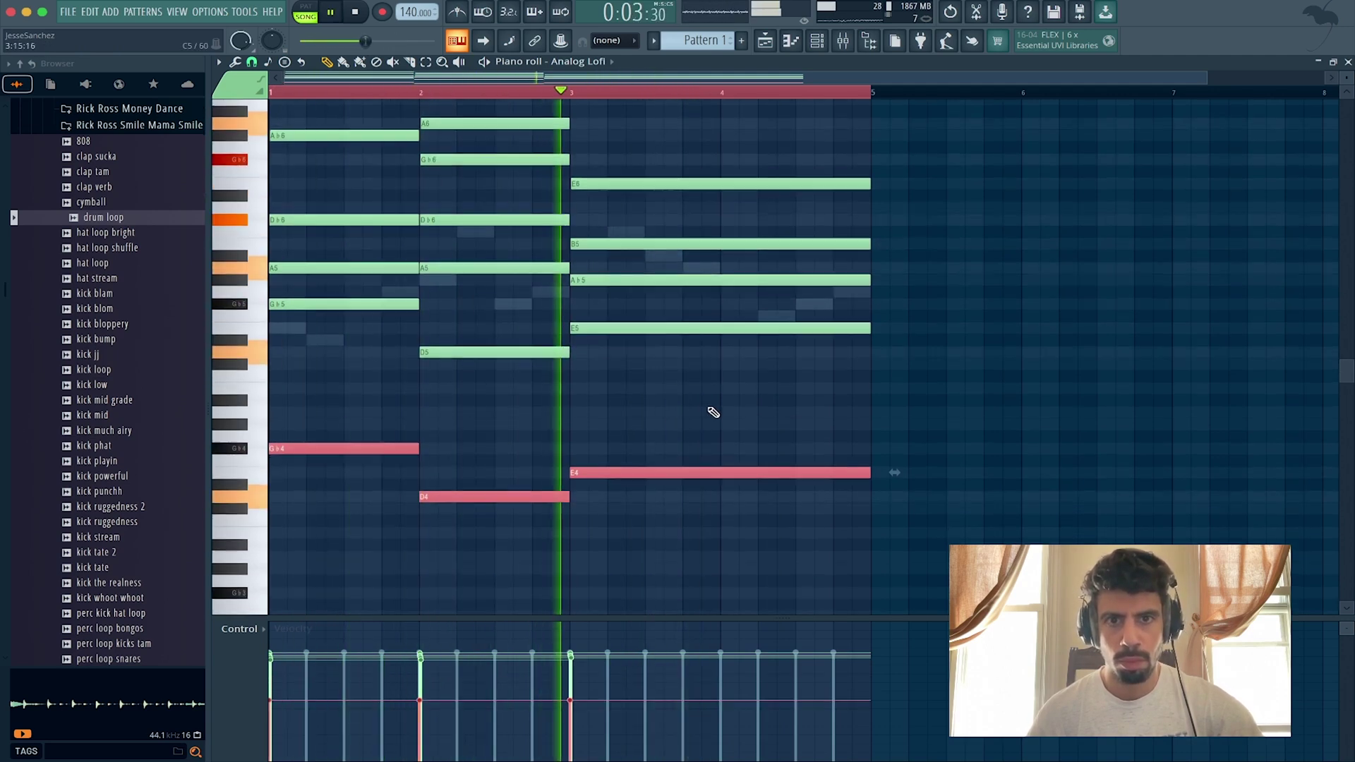
key("space")
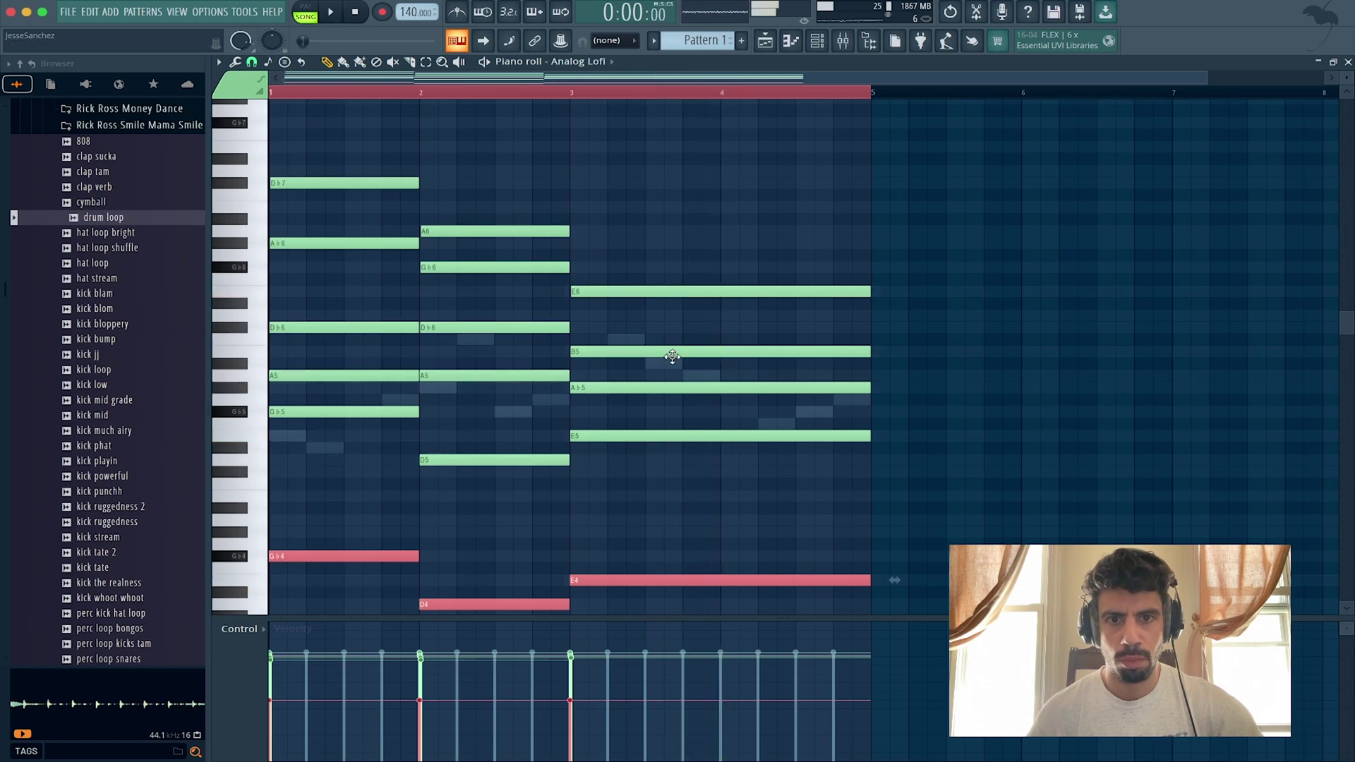
Step: Raise the B5 note of the bar 3 chord by one octave during playback
key("space")
left_click_drag(692, 367, 663, 323)
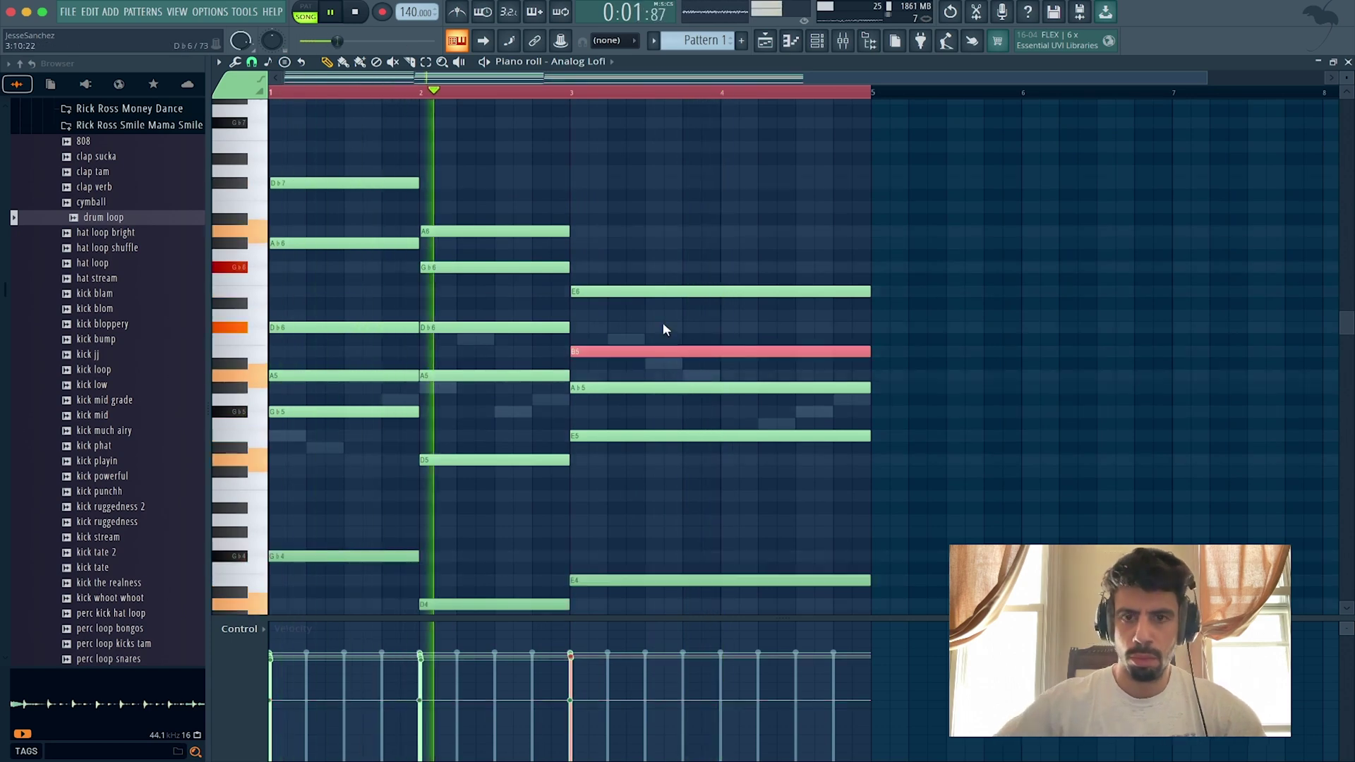
key("ctrl+Up")
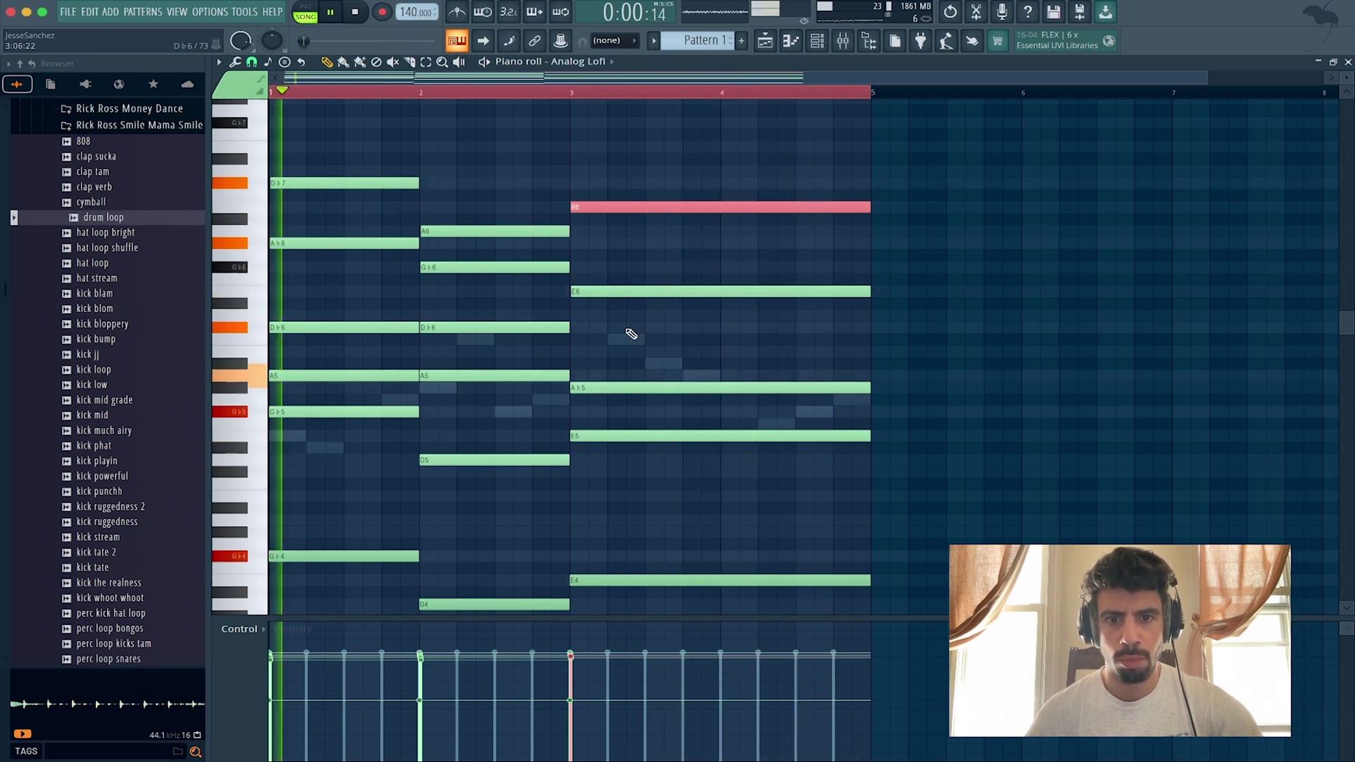
Step: Audition the presets Bedroom Full of Memories Piano, Book Smell Piano, Burntout Nylon and Box in the Attic on the Analog Lofi channel
left_click(821, 41)
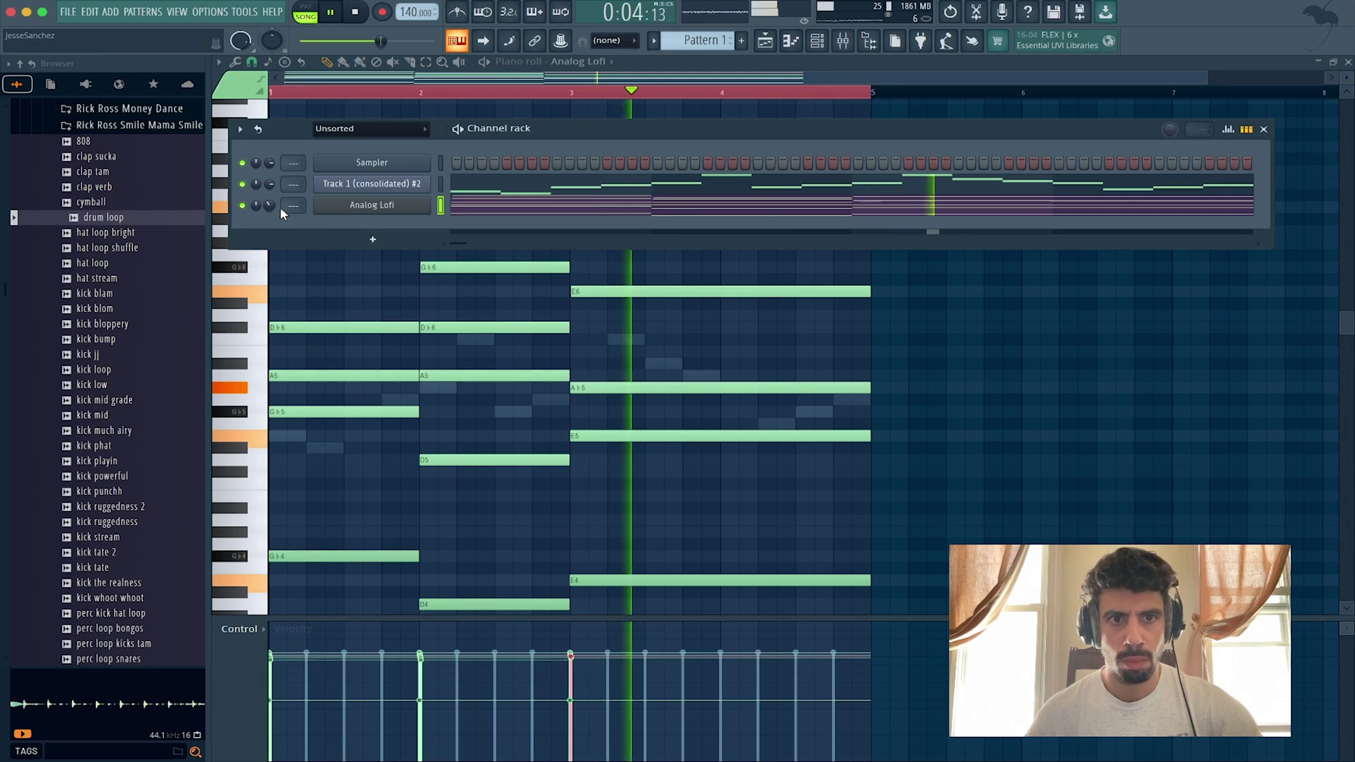
left_click(385, 206)
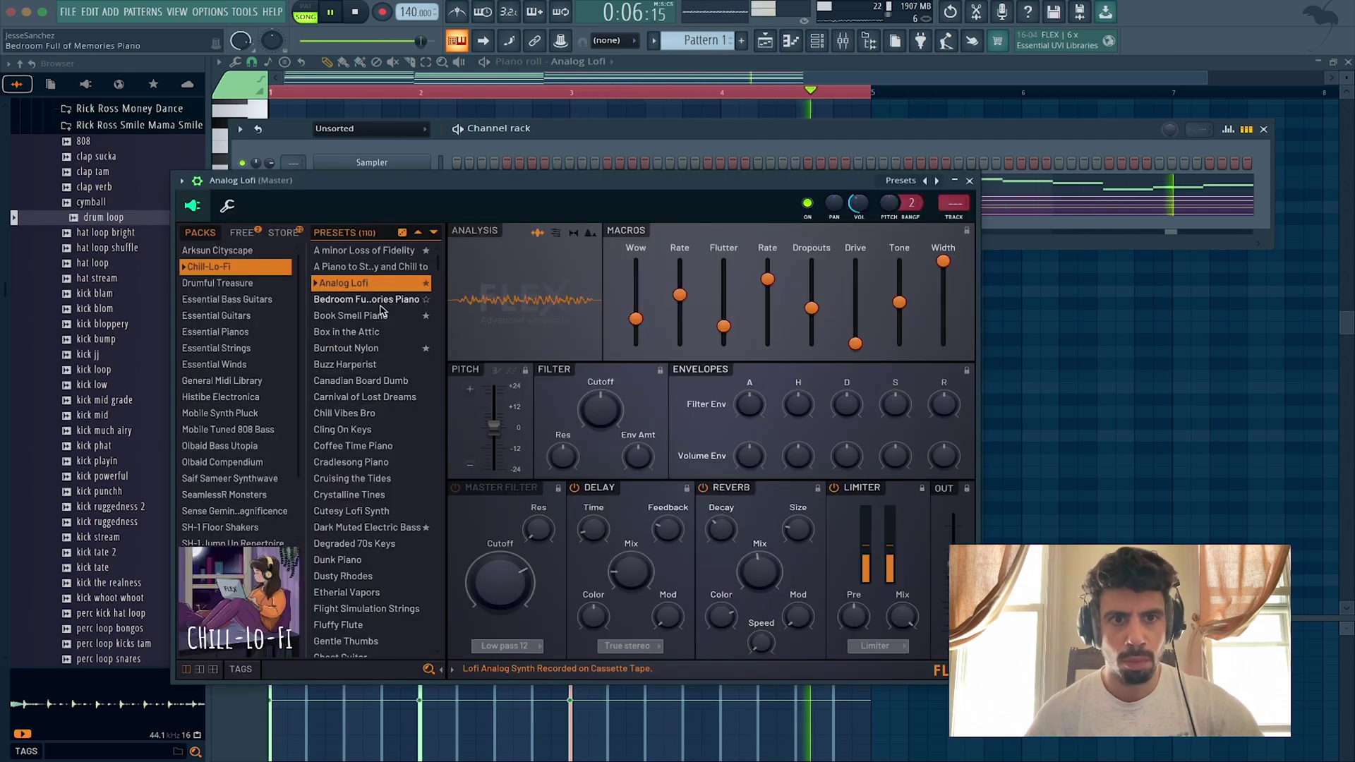
left_click(371, 301)
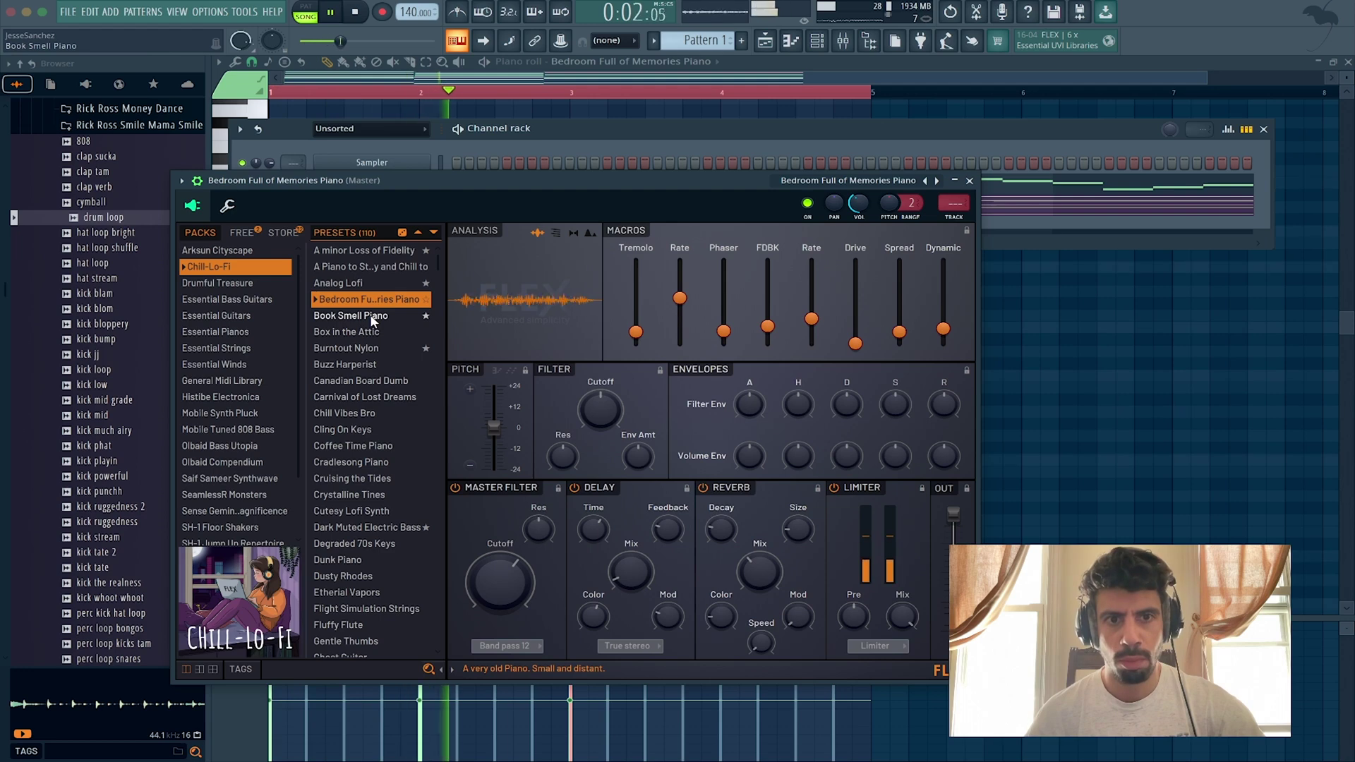
left_click(370, 317)
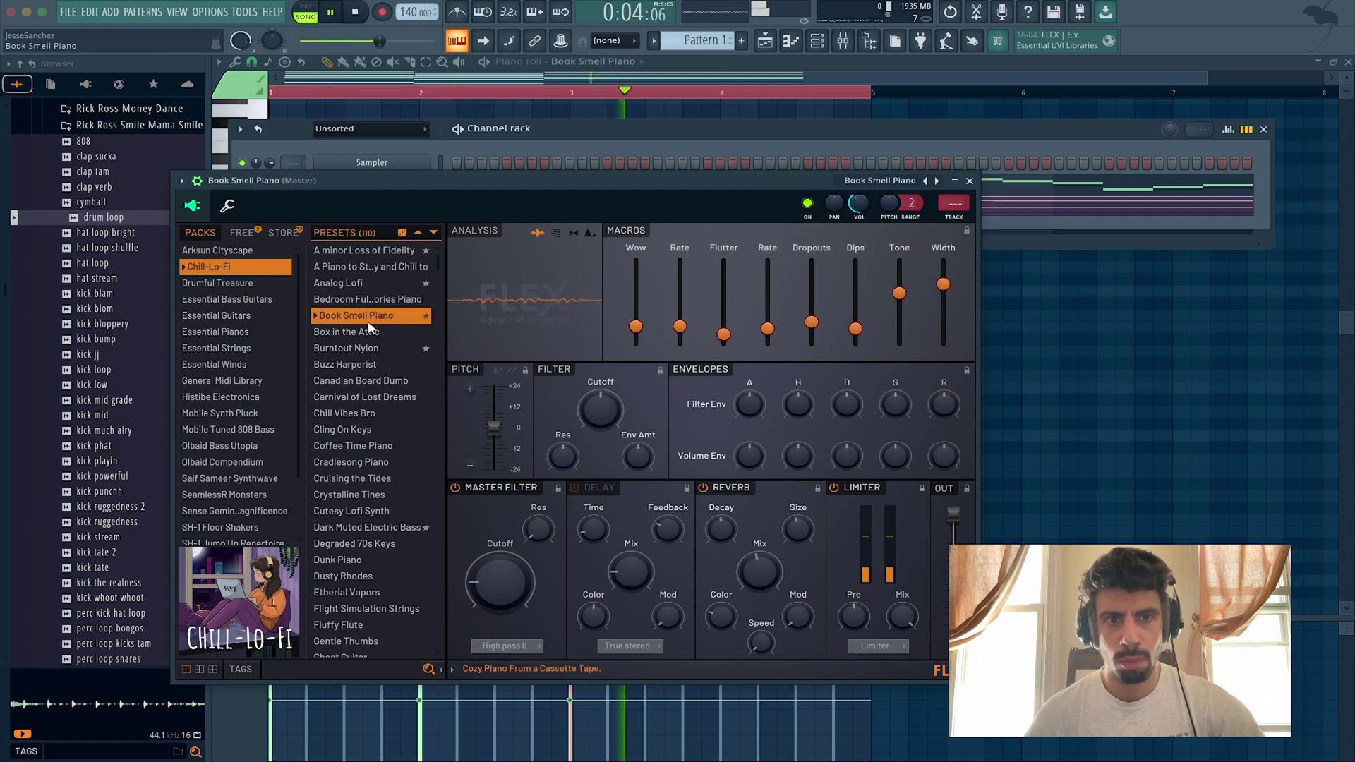
left_click(361, 349)
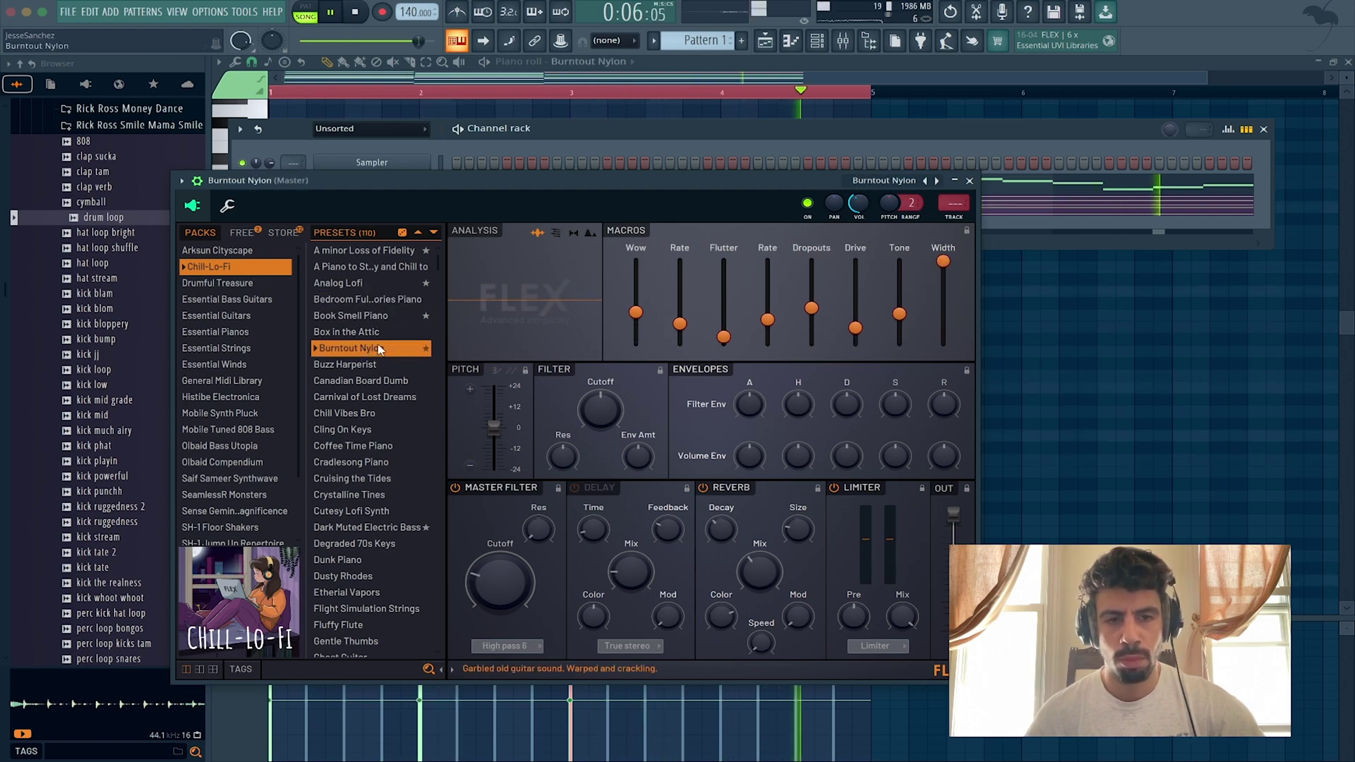
key("space")
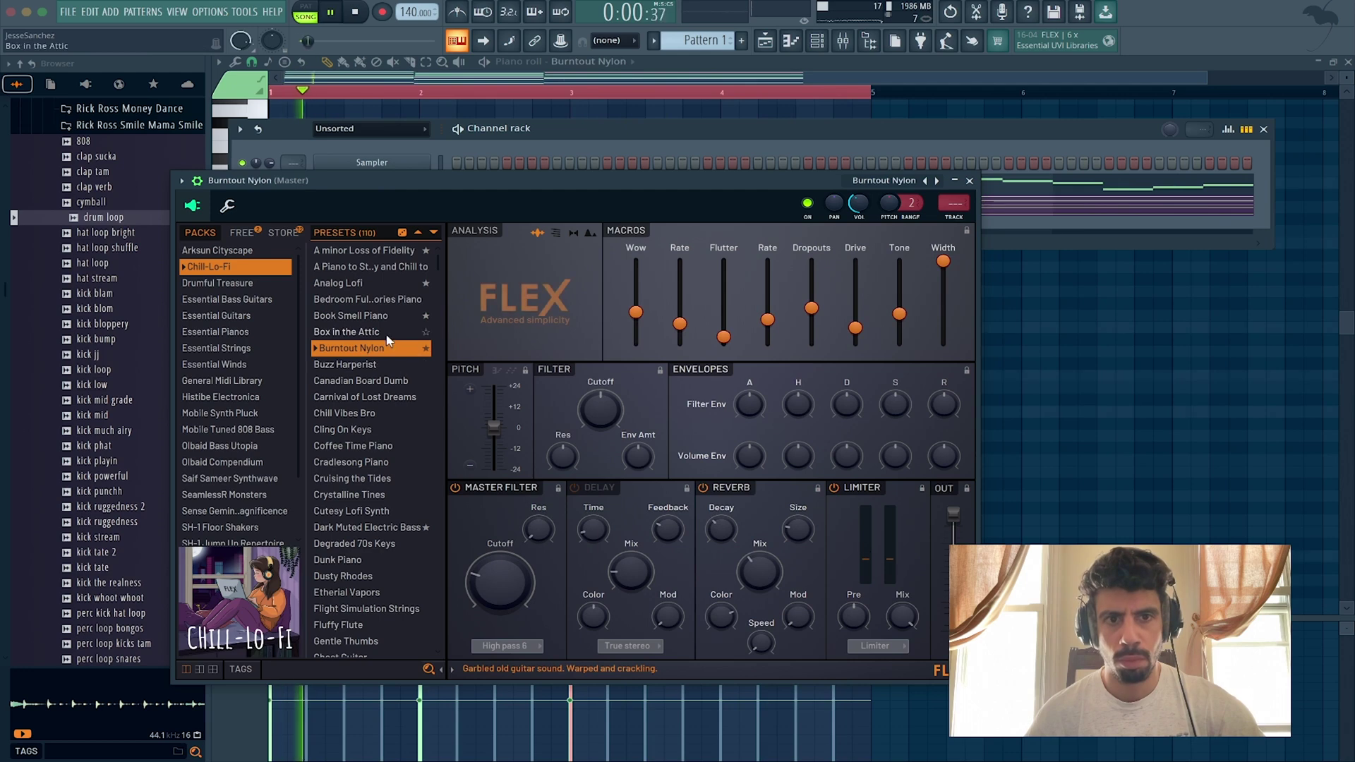
key("space")
left_click(379, 333)
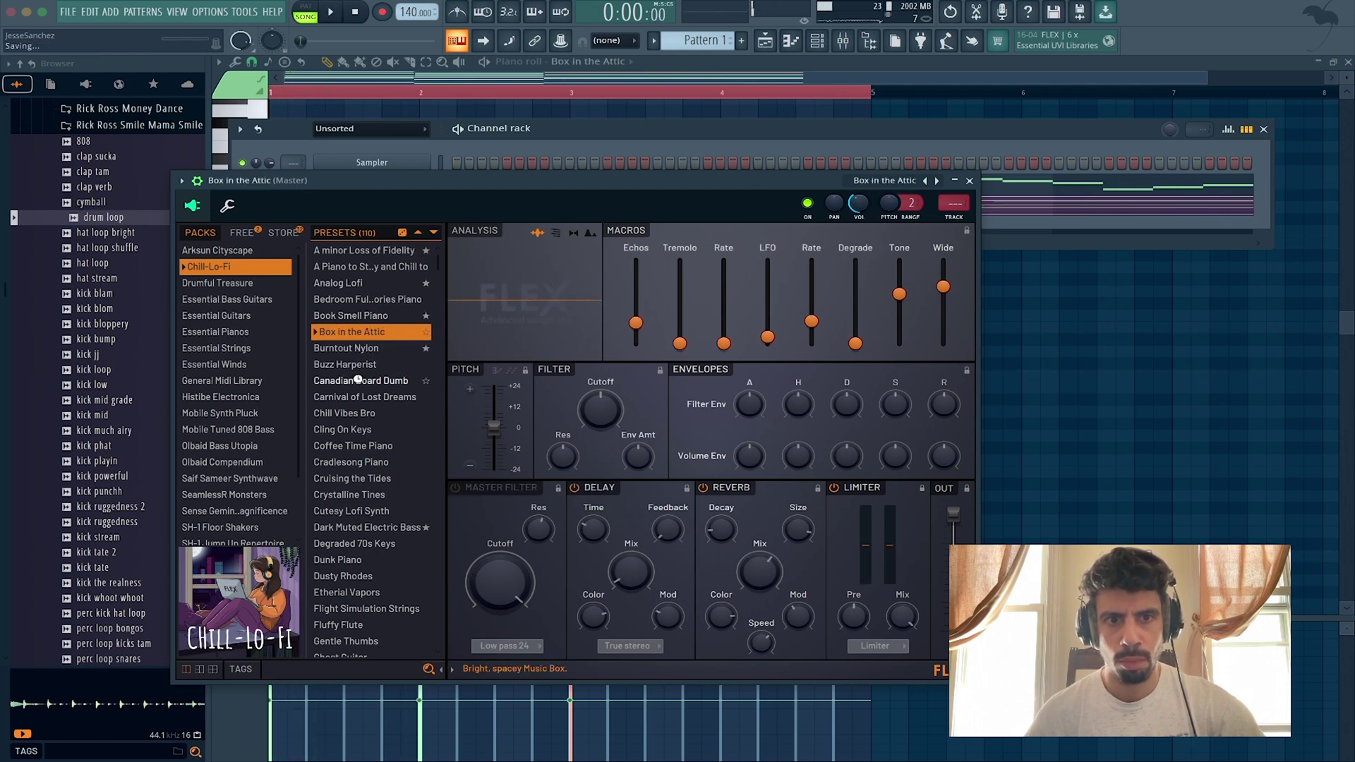
Step: Audition the presets A minor Loss of Fidelity, A Piano to Study and Chill to, and Cradlesong Piano
left_click(359, 252)
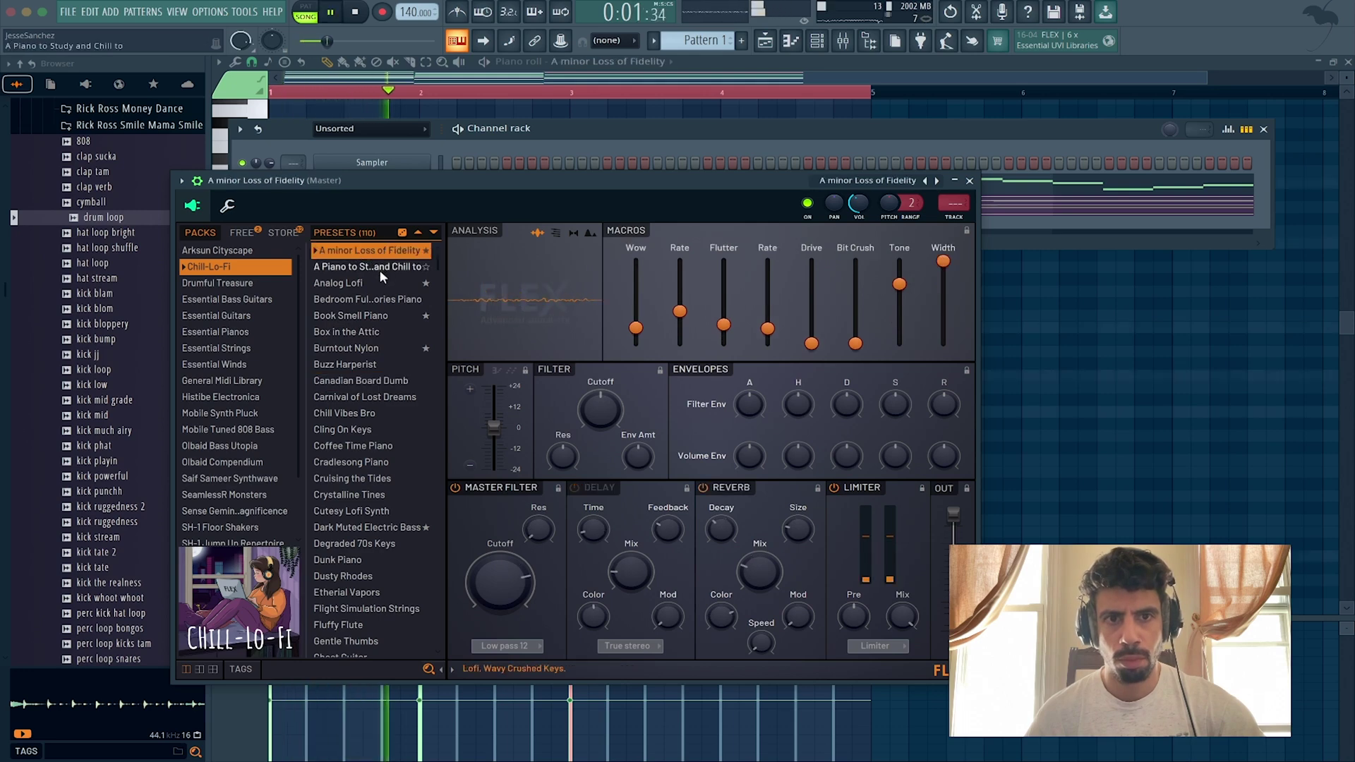
left_click(376, 269)
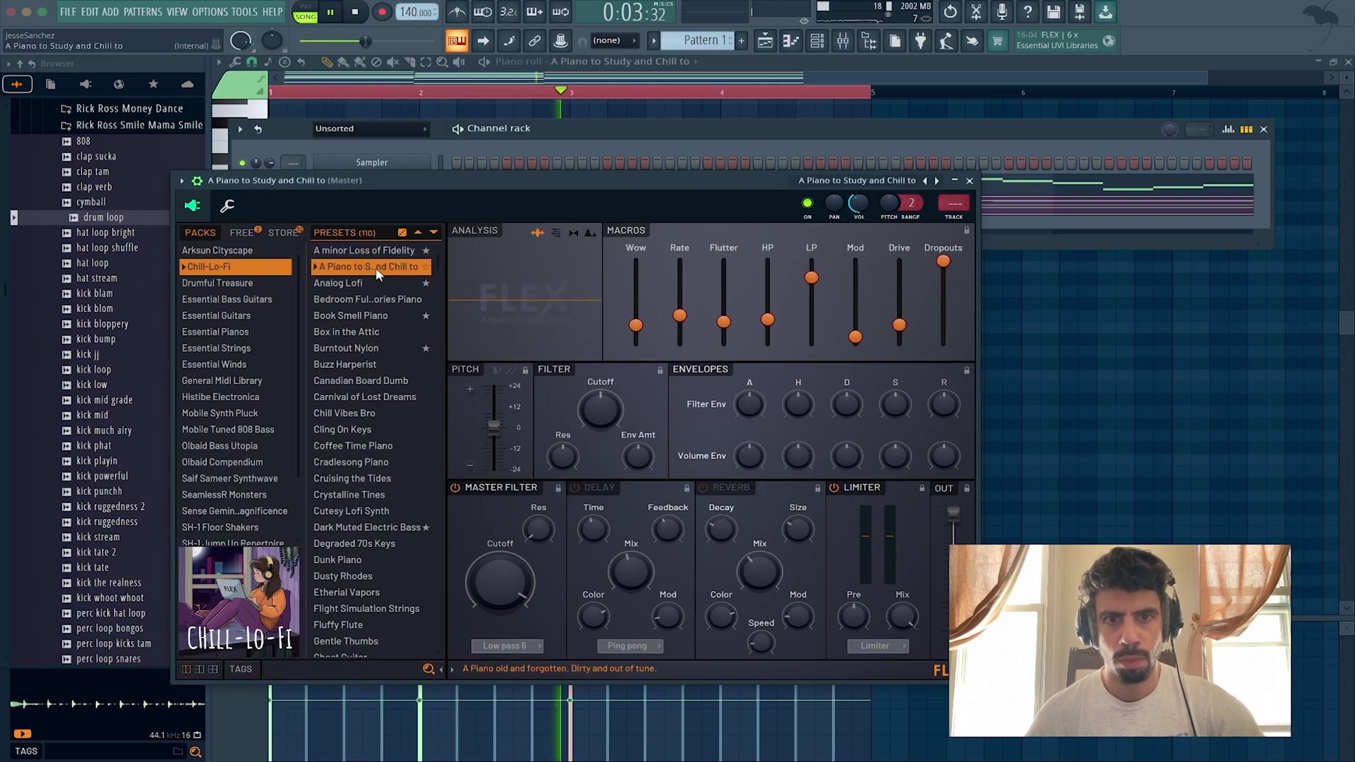
left_click(362, 463)
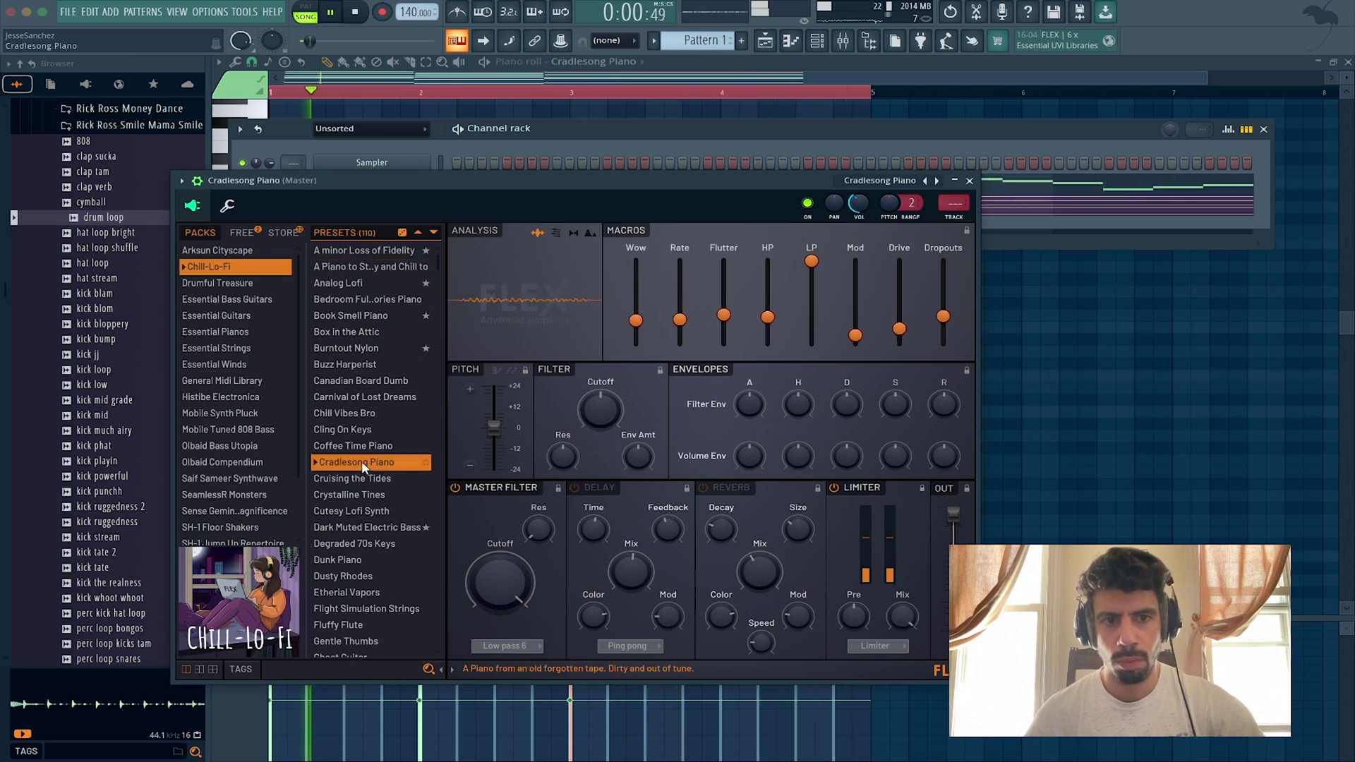
Step: Load the Coffee Time Piano preset, set its output volume to 88%, and close the plugin and channel rack
left_click(358, 447)
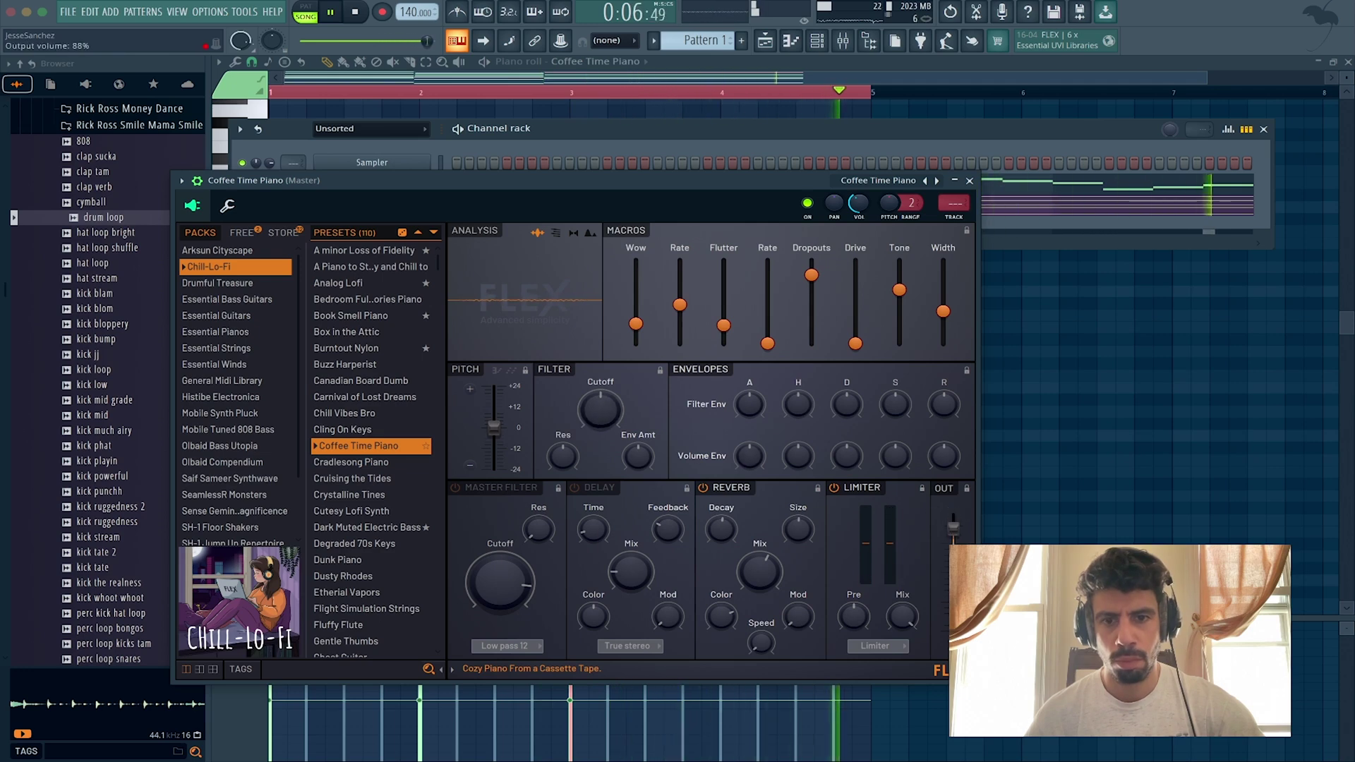
left_click(1264, 130)
left_click(970, 182)
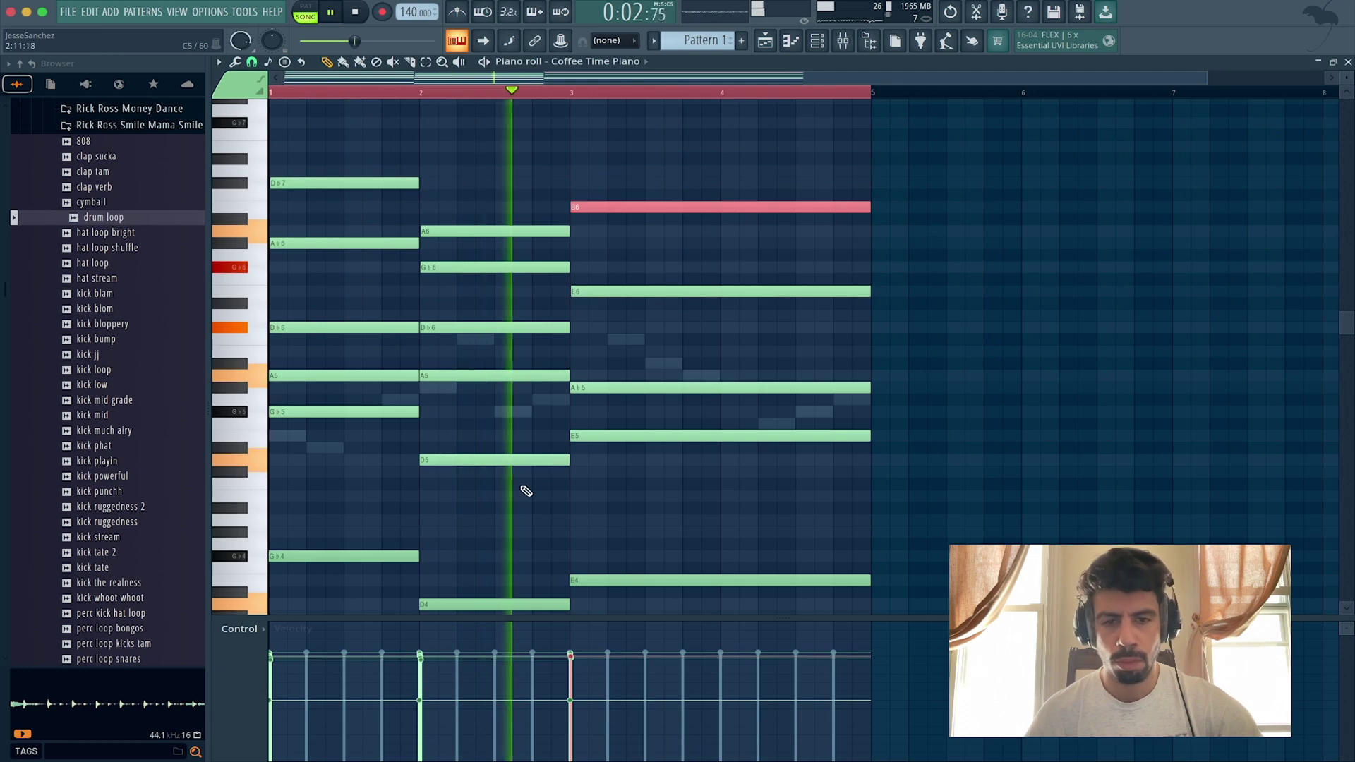
Step: Reduce the velocity of all the Coffee Time Piano notes and close the piano roll
key("ctrl+a")
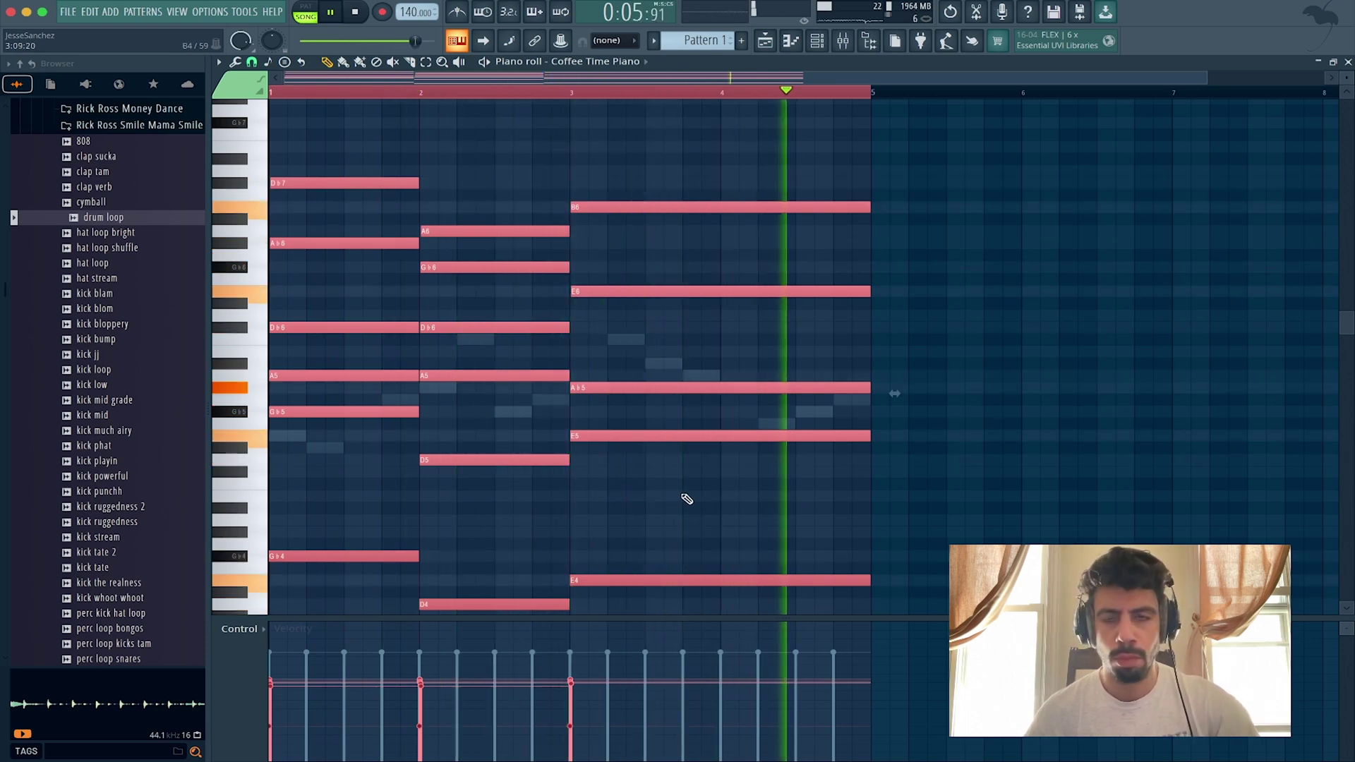
left_click(1348, 62)
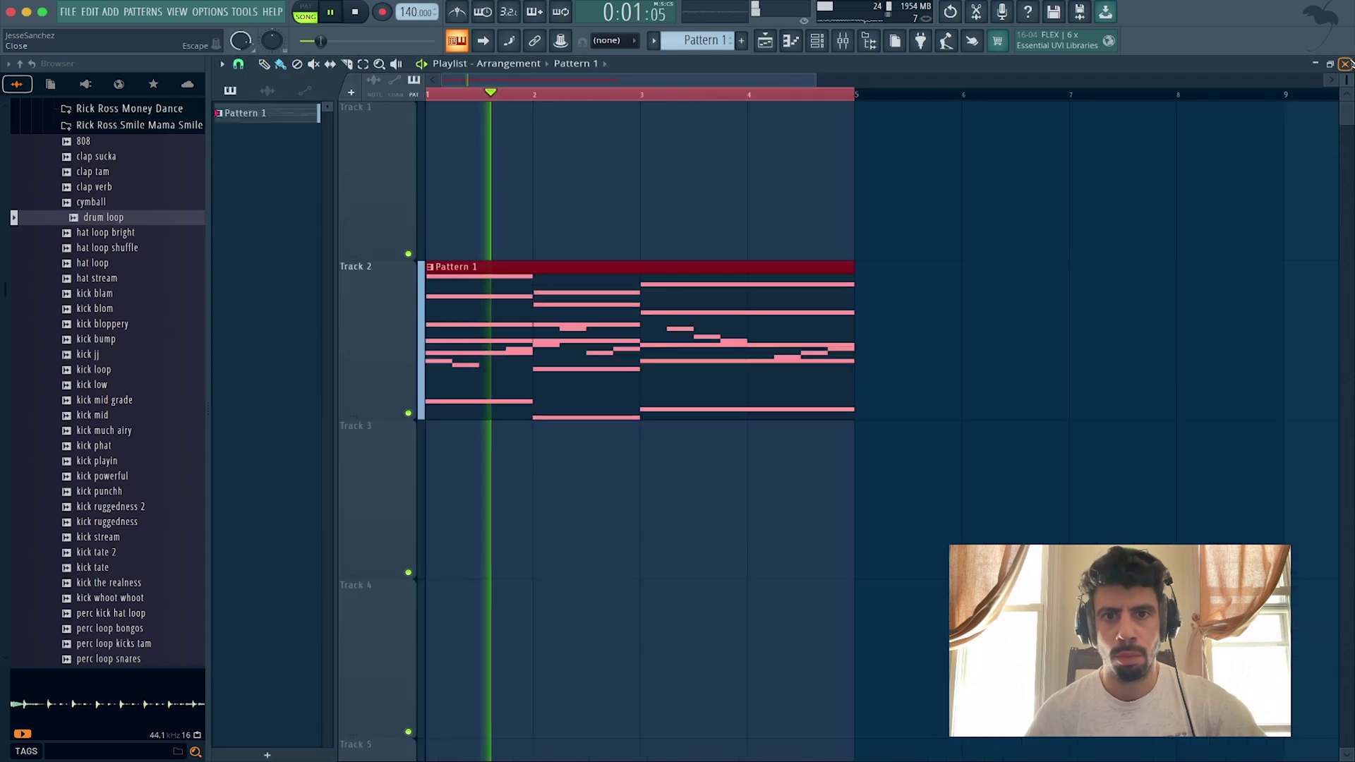
Step: Route the Track 1 (consolidated) #2 and Coffee Time Piano channels to mixer tracks 1 and 2
left_click(818, 40)
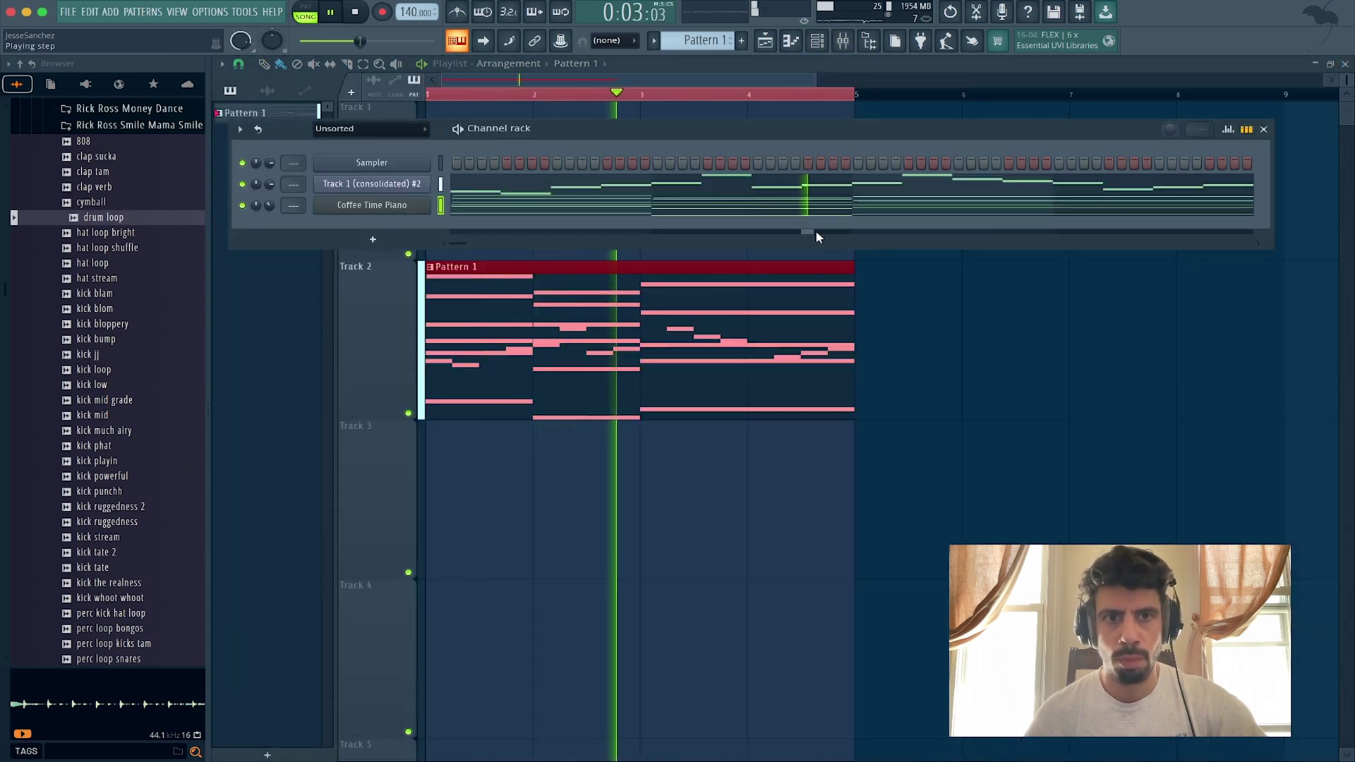
left_click(440, 184)
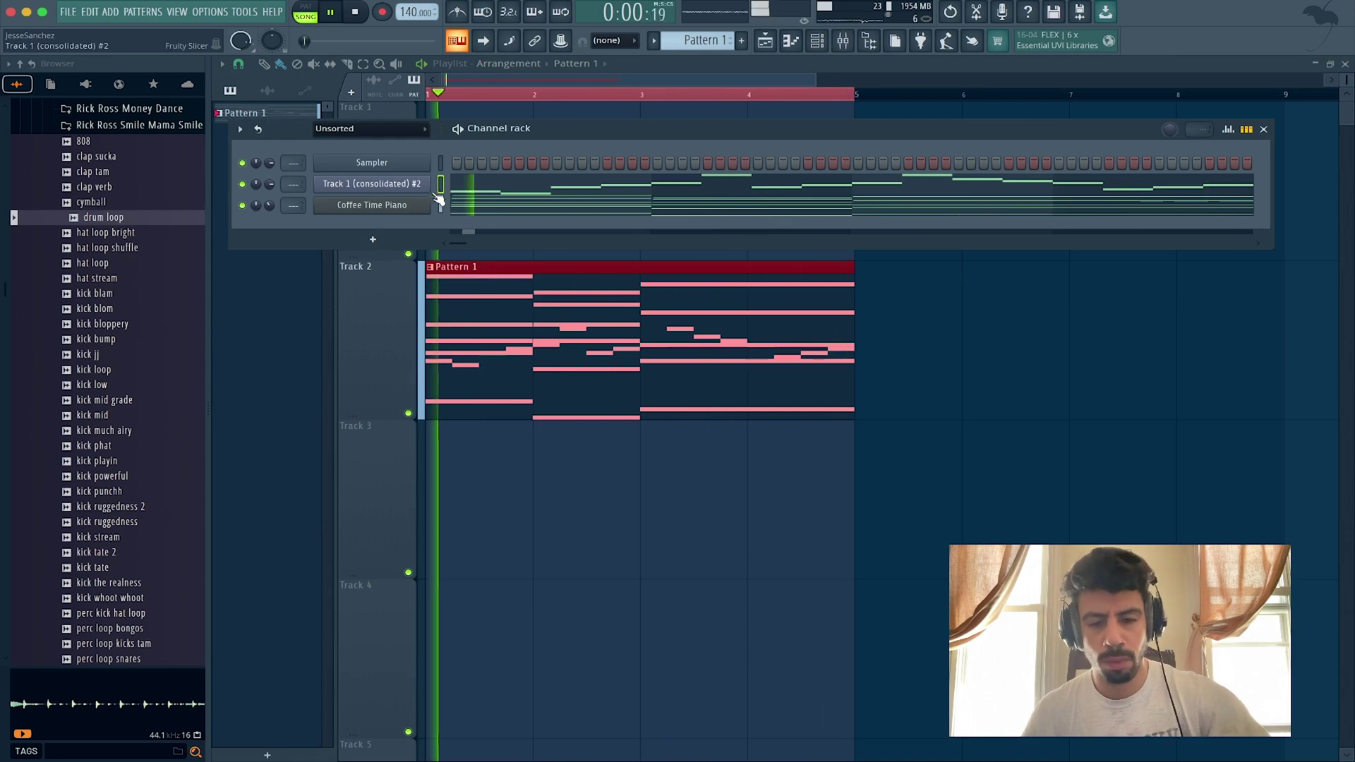
left_click_drag(440, 186, 441, 207)
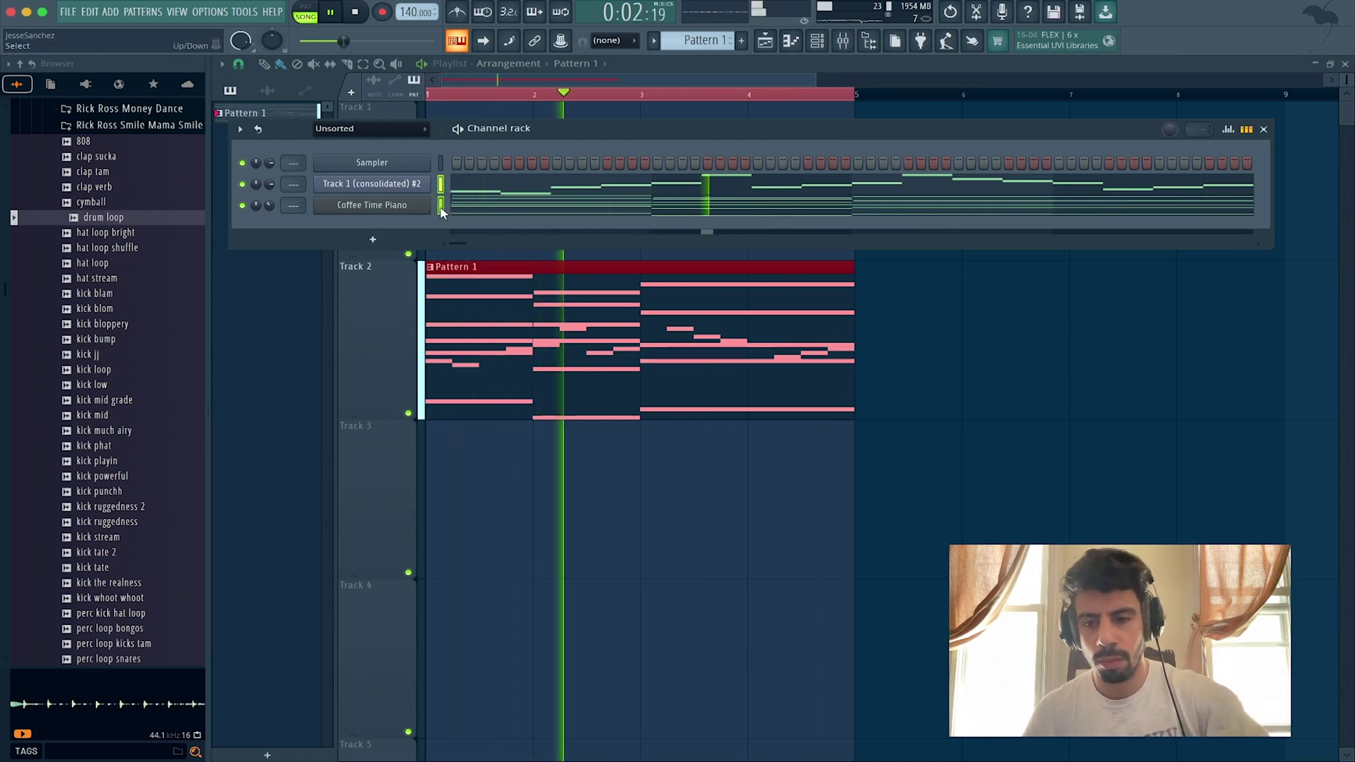
key("super+l")
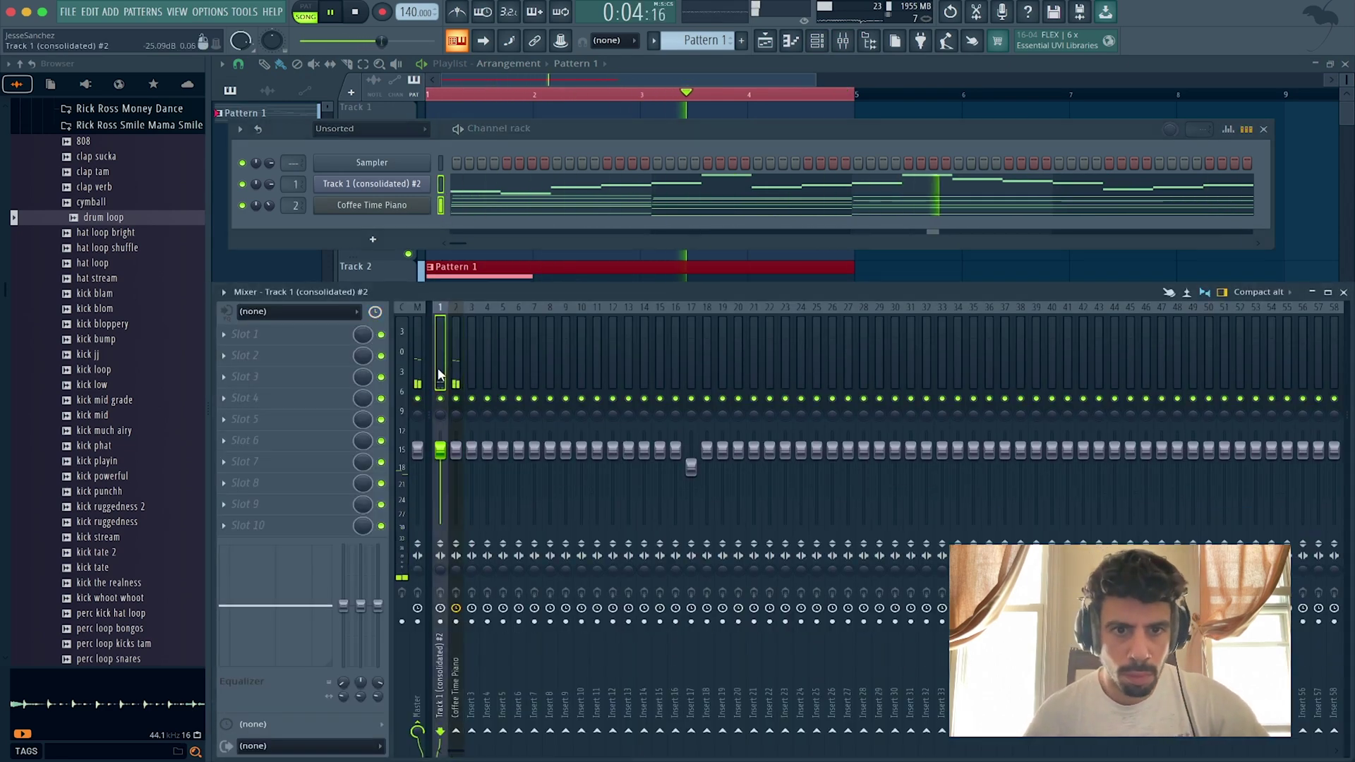
Step: Rename mixer track 1 as Break
right_click(438, 374)
left_click(501, 321)
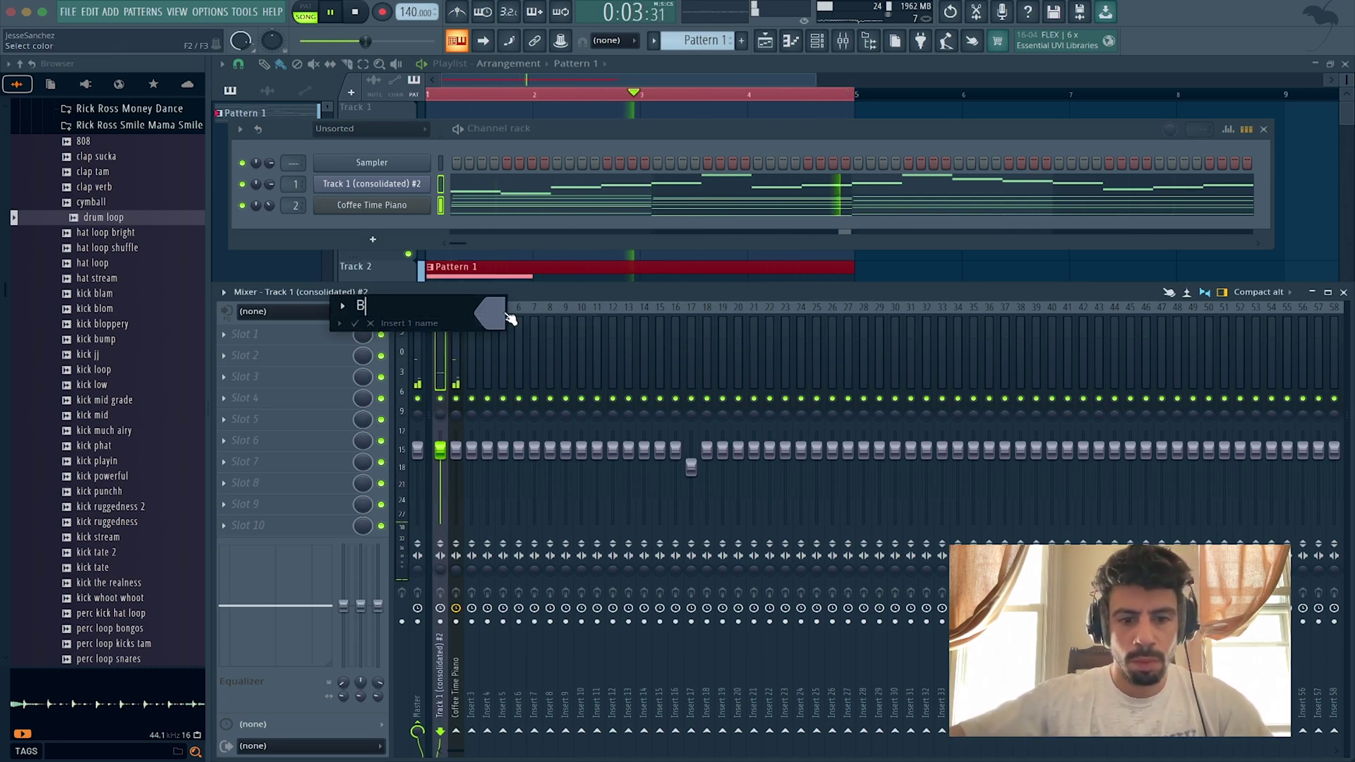
key("Return")
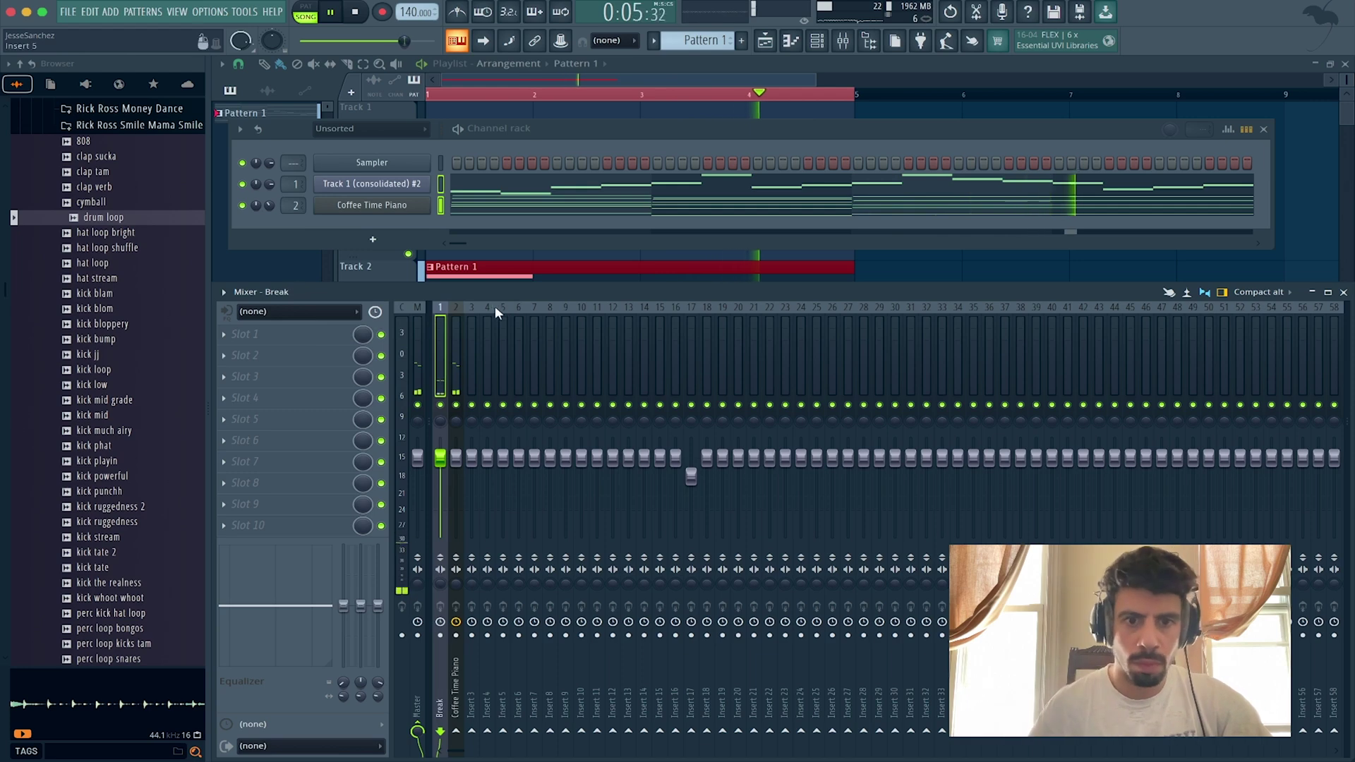
right_click(456, 364)
left_click(499, 322)
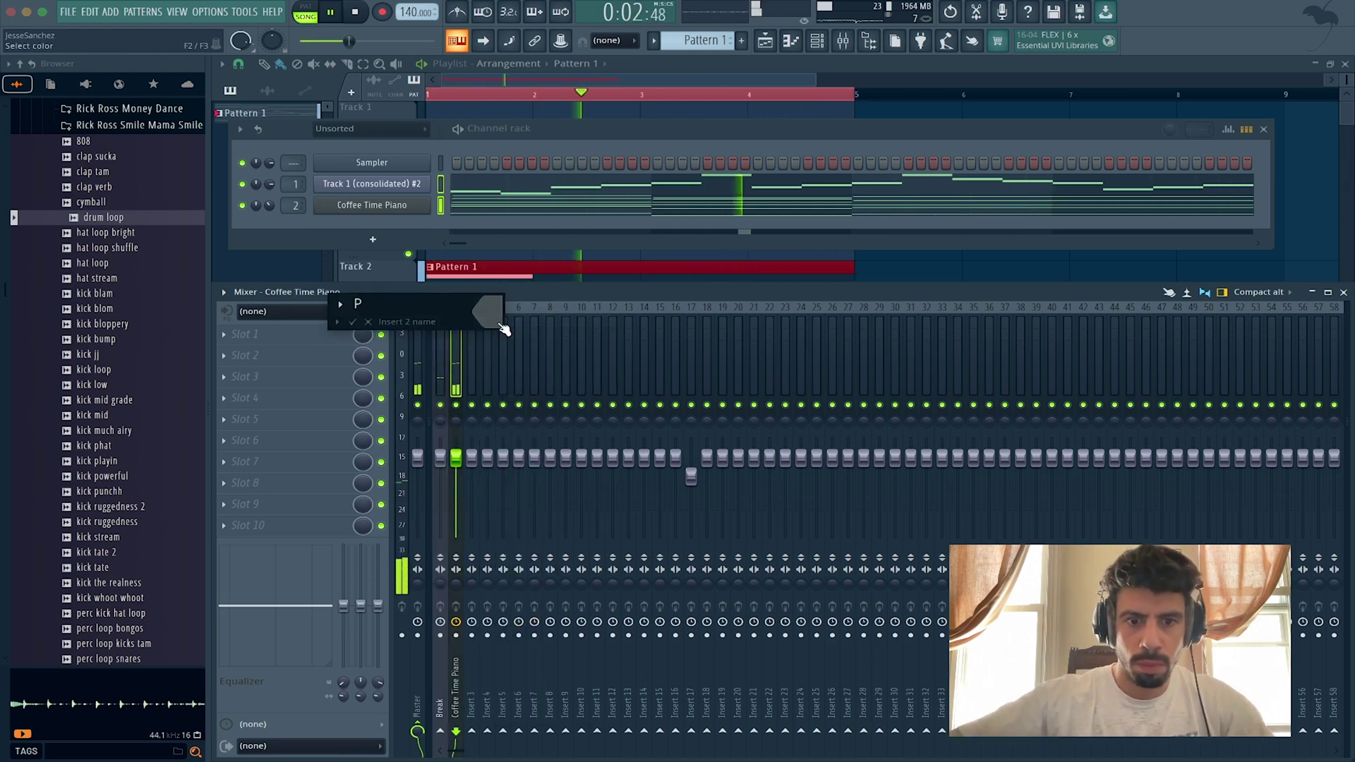
key("Escape")
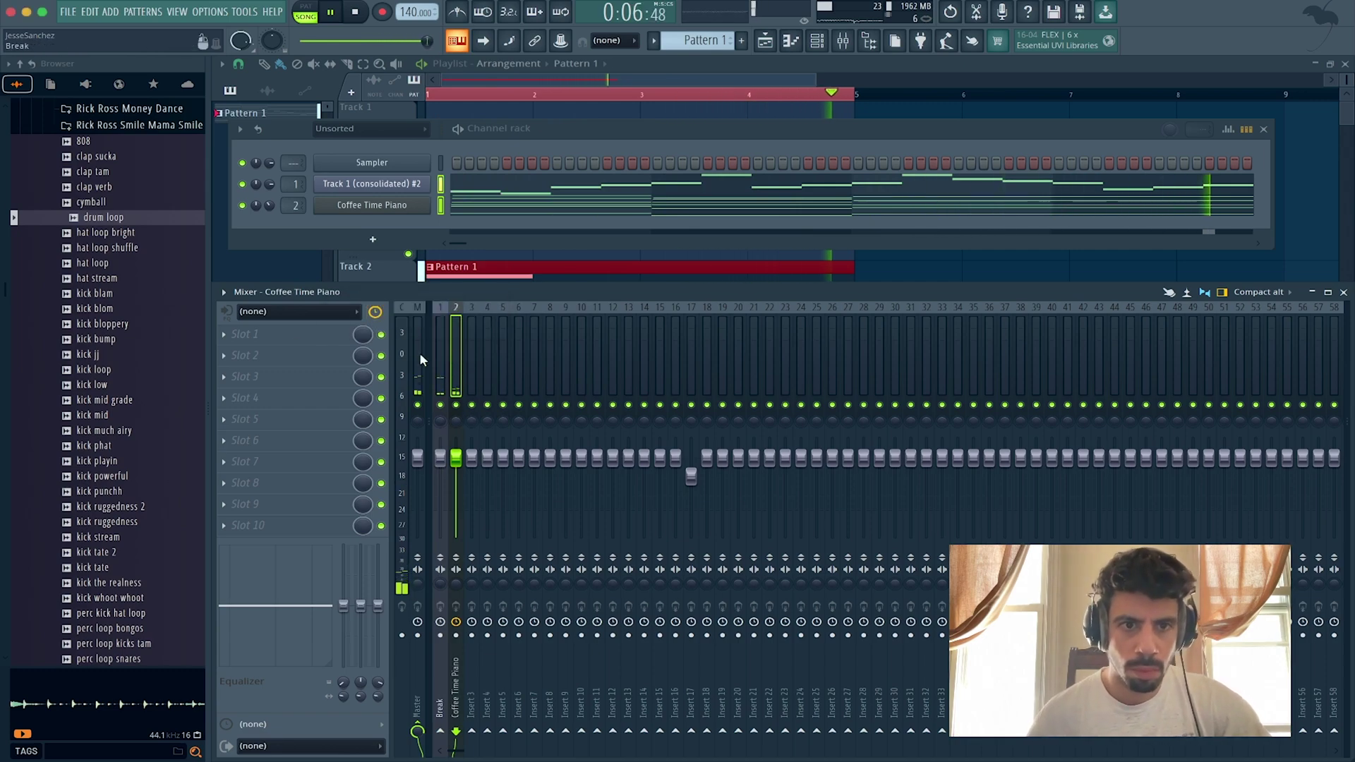
Step: Add Fruity Parametric EQ 2 to the Coffee Time Piano mixer track and cut its lows and highs with the two outer bands
left_click(229, 340)
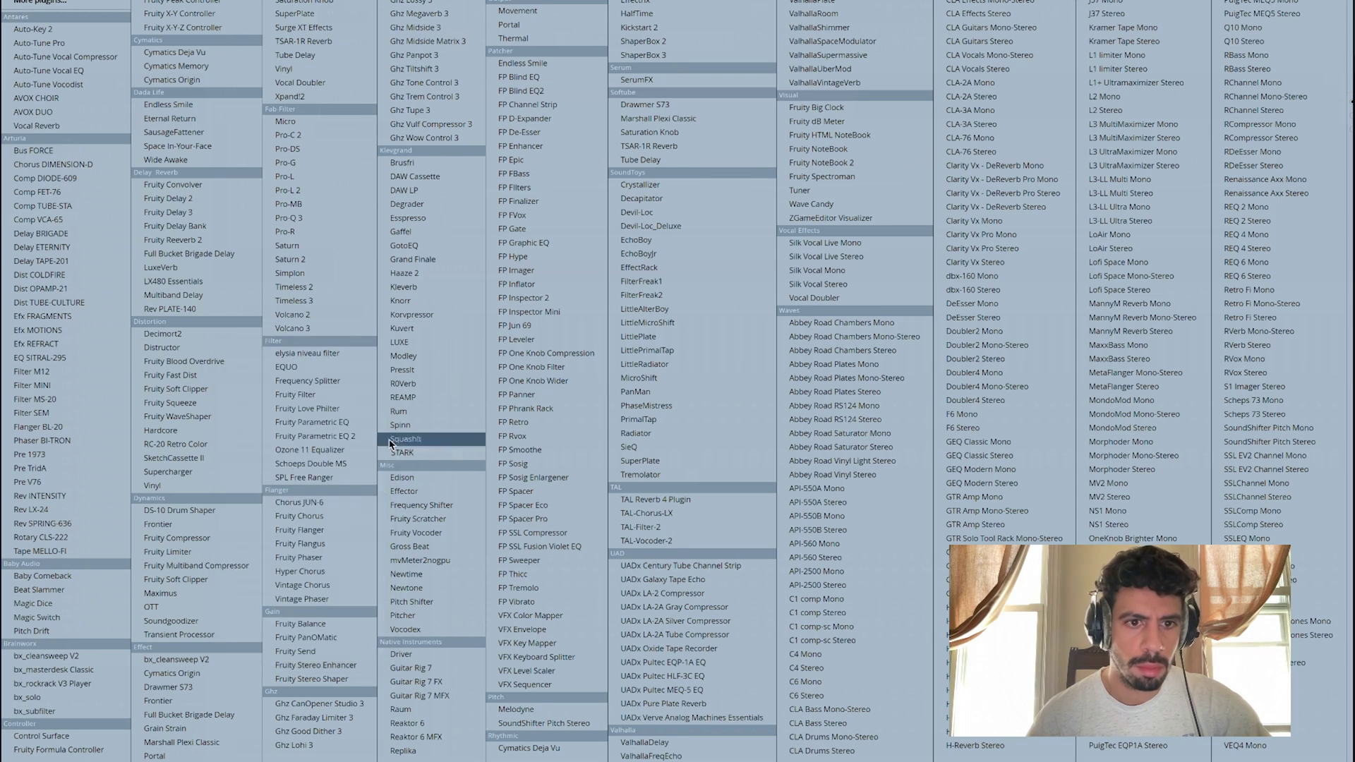
left_click(347, 436)
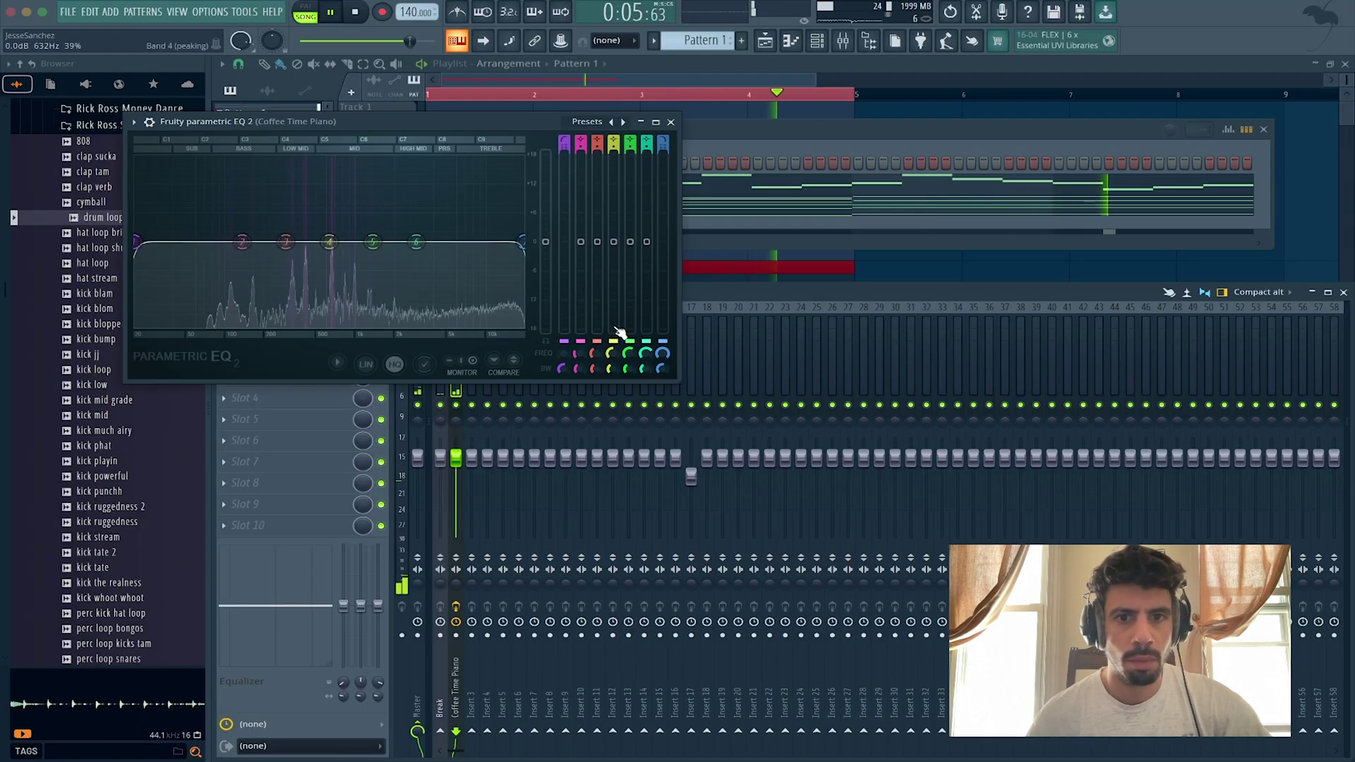
left_click_drag(137, 242, 256, 242)
left_click_drag(523, 242, 389, 242)
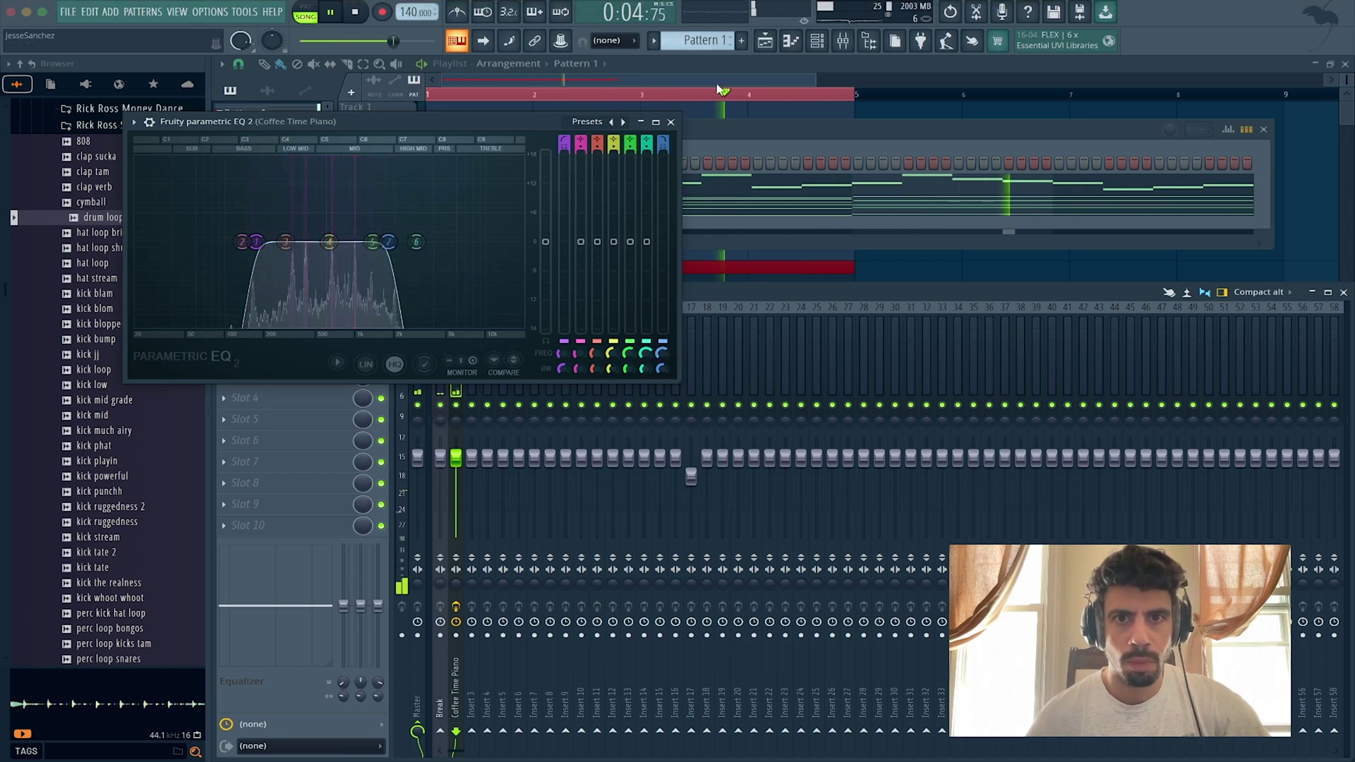
left_click(670, 122)
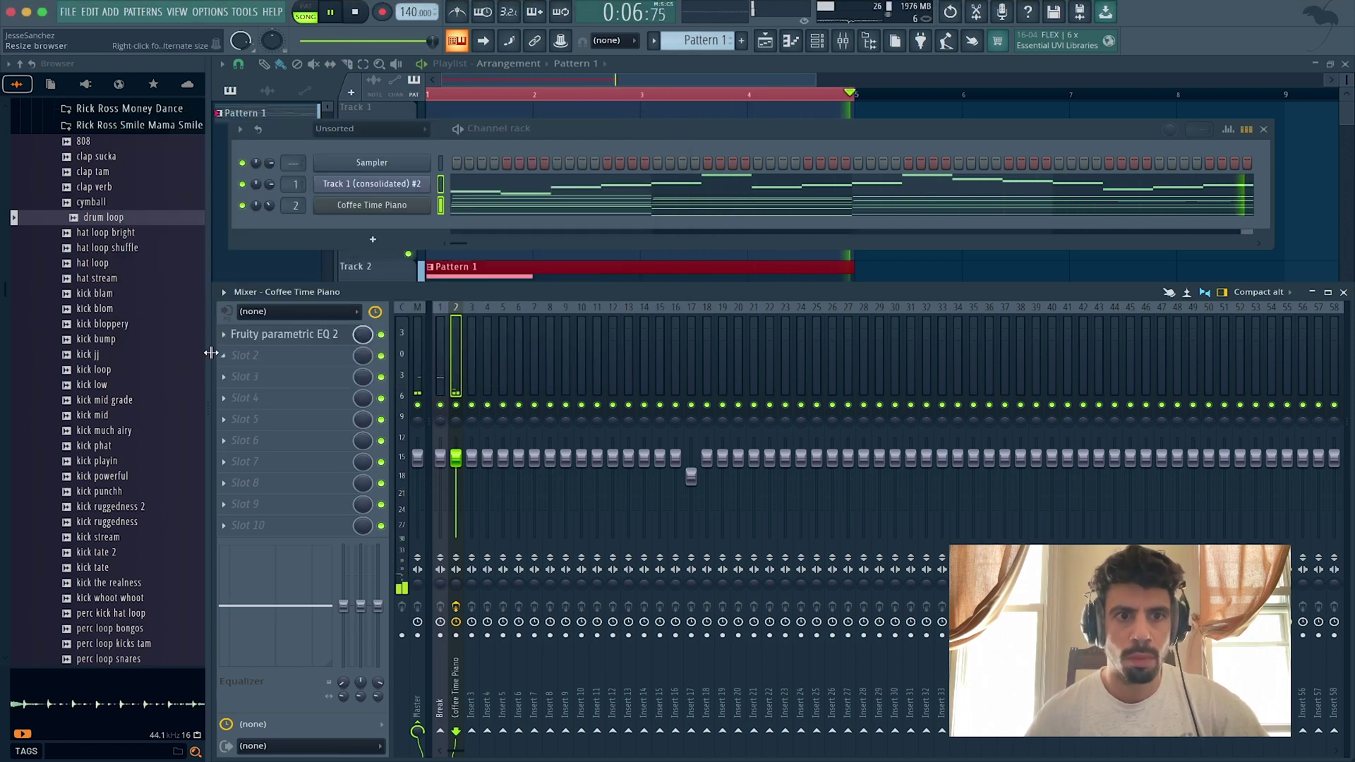
Step: Add Decimort2 to the second effect slot of the Coffee Time Piano mixer track and load its ASR-10 preset
left_click(233, 355)
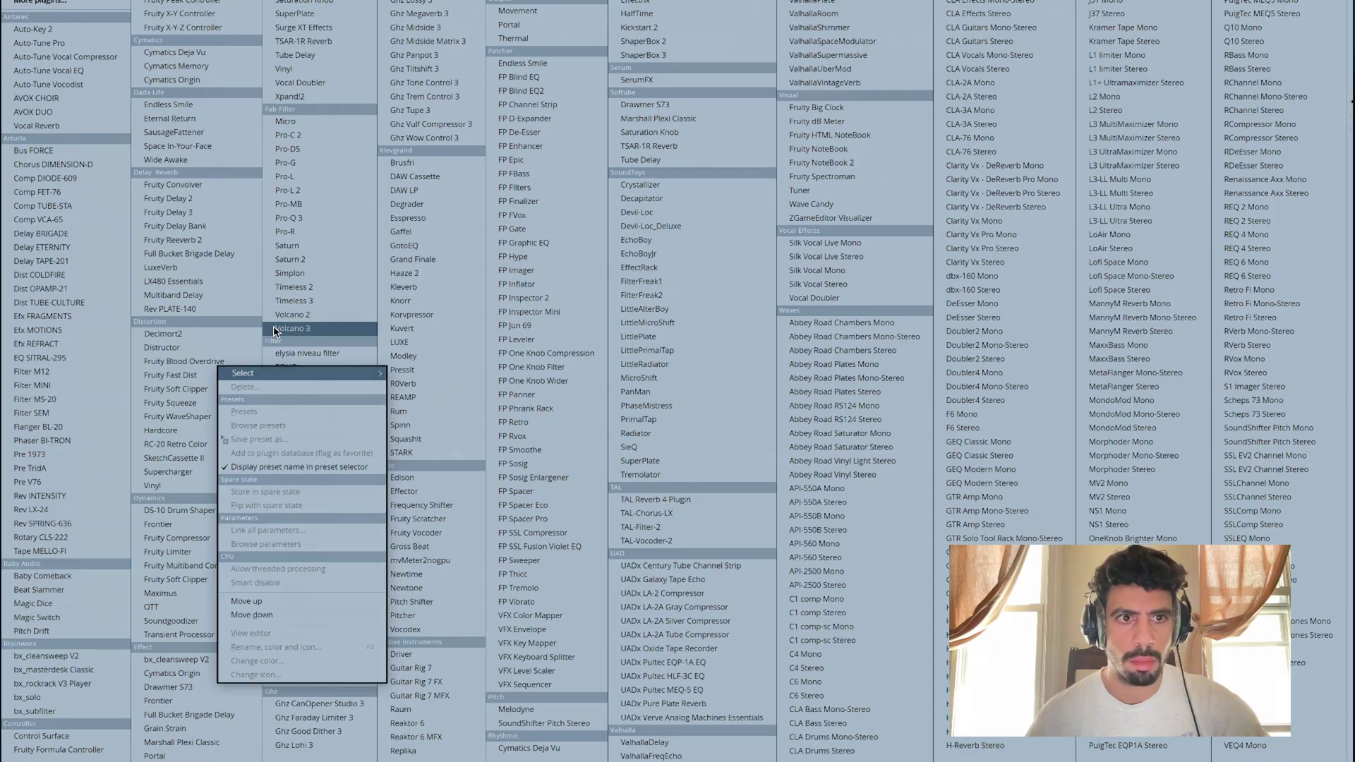
left_click(181, 333)
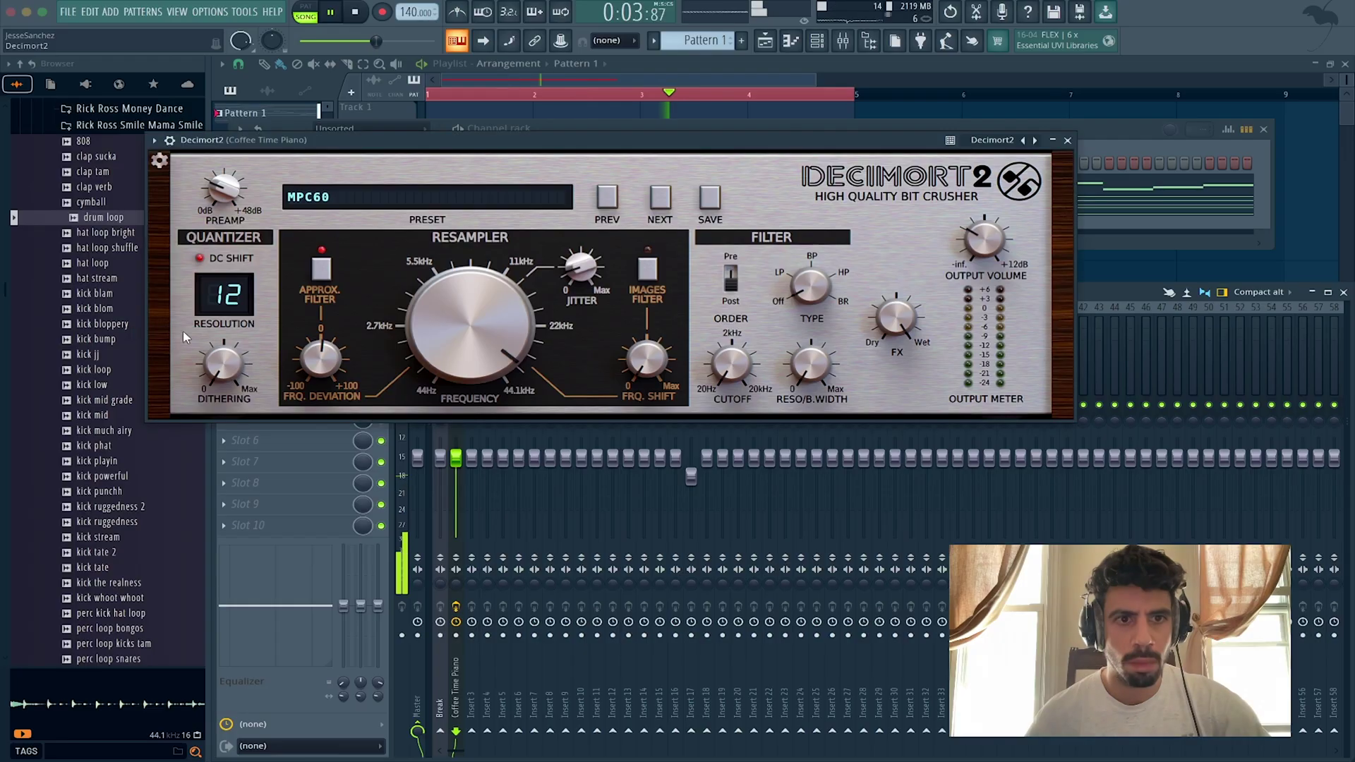
left_click(332, 197)
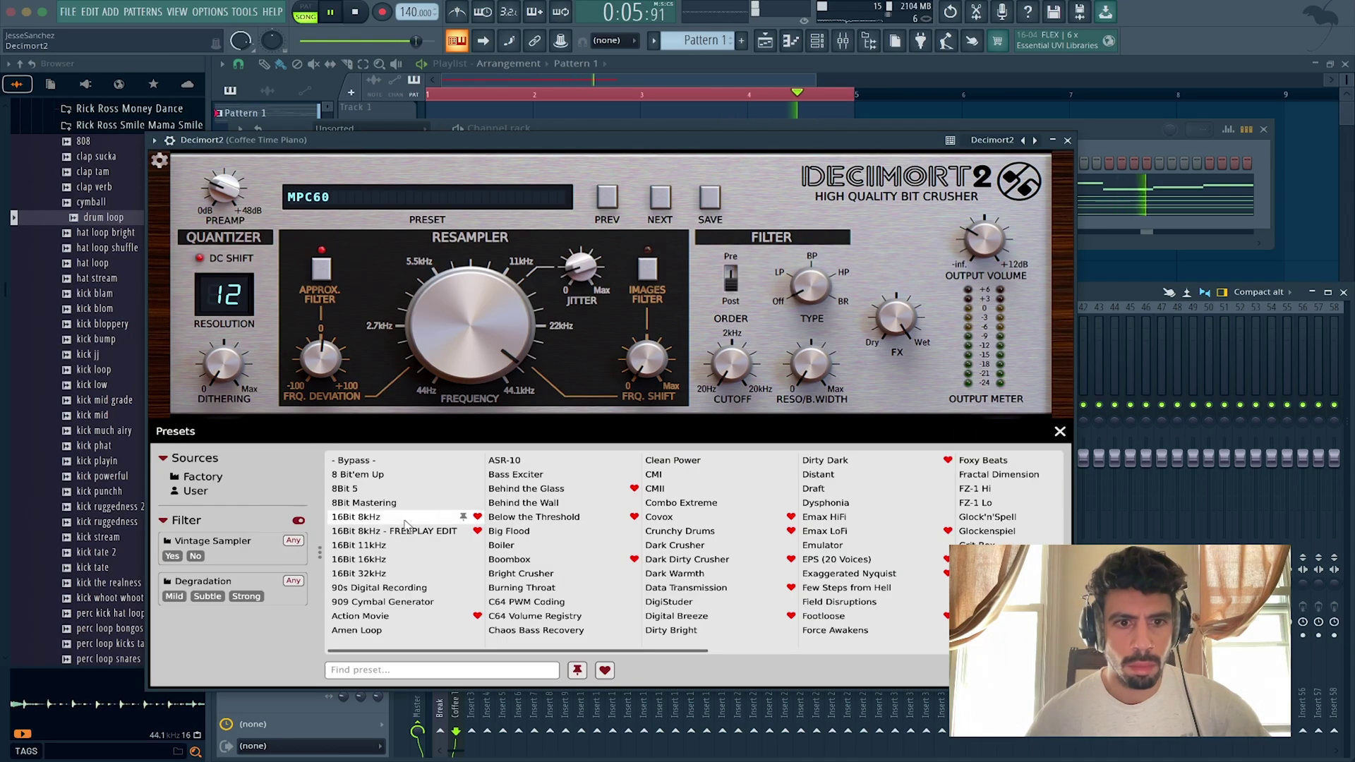
left_click(513, 463)
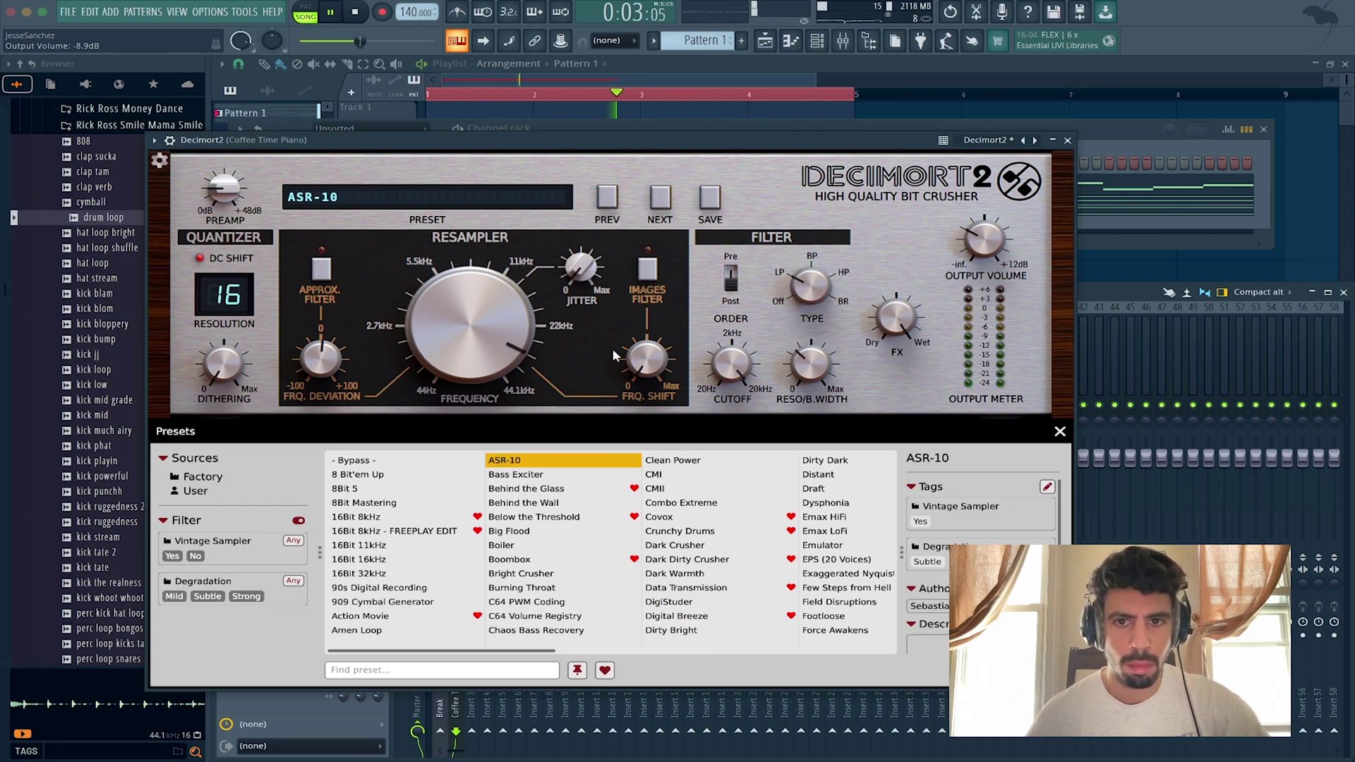
left_click(1069, 140)
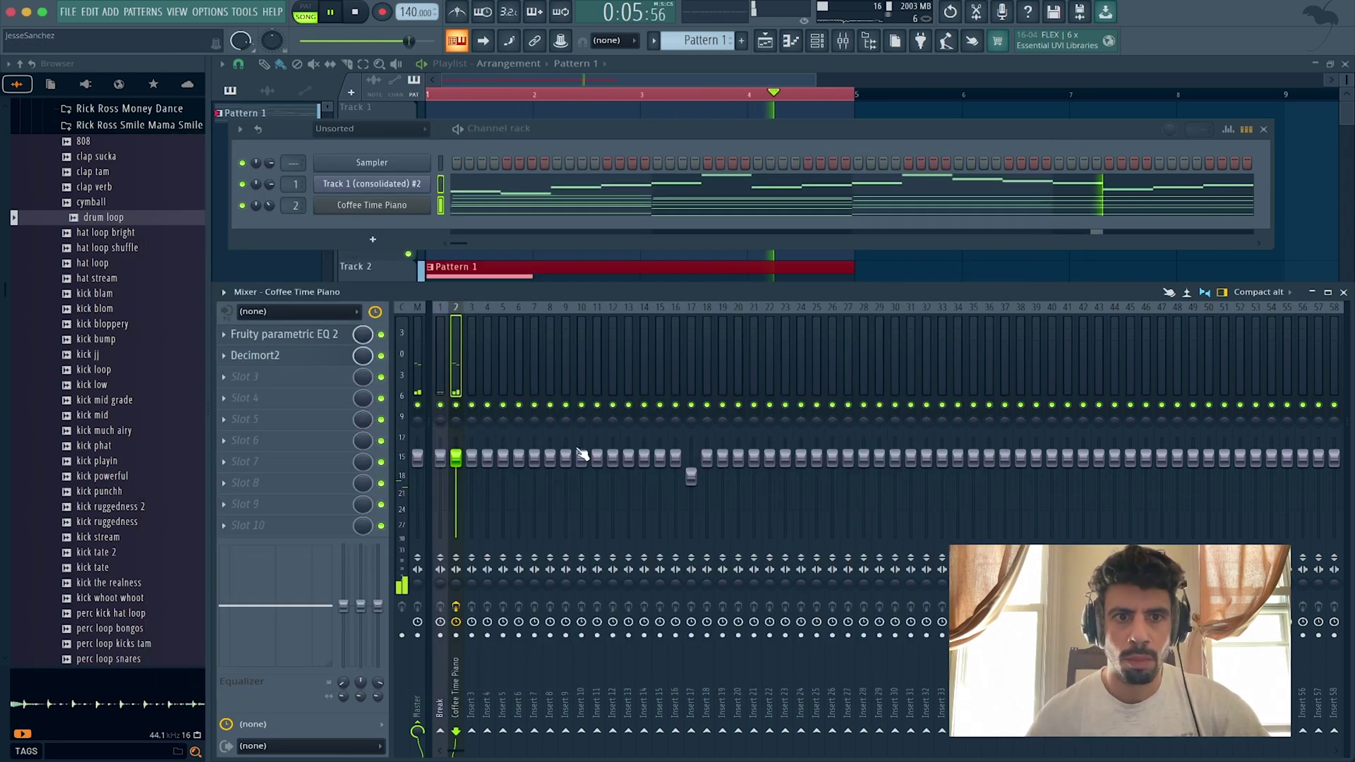
Step: Add Kleverb to the third effect slot of the Coffee Time Piano mixer track and set its room size to Large
left_click(228, 381)
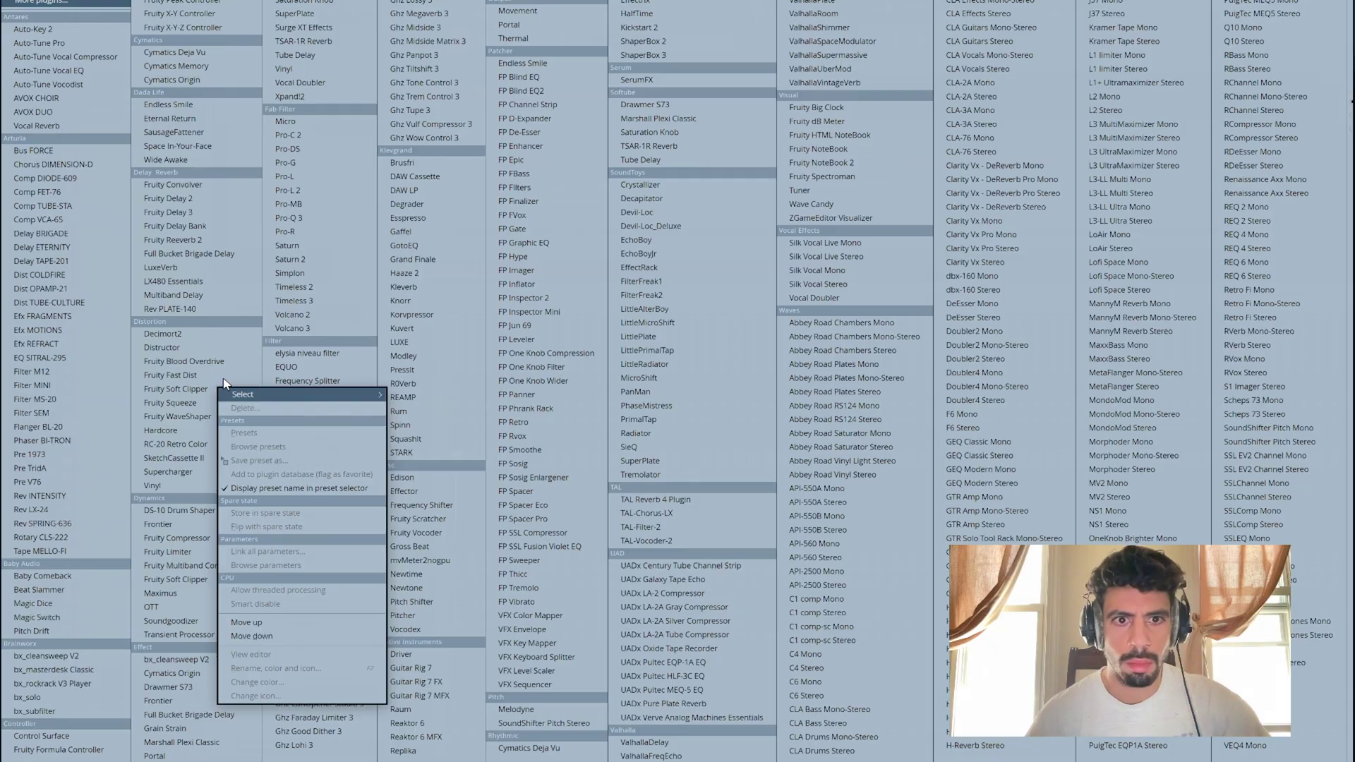
left_click(411, 288)
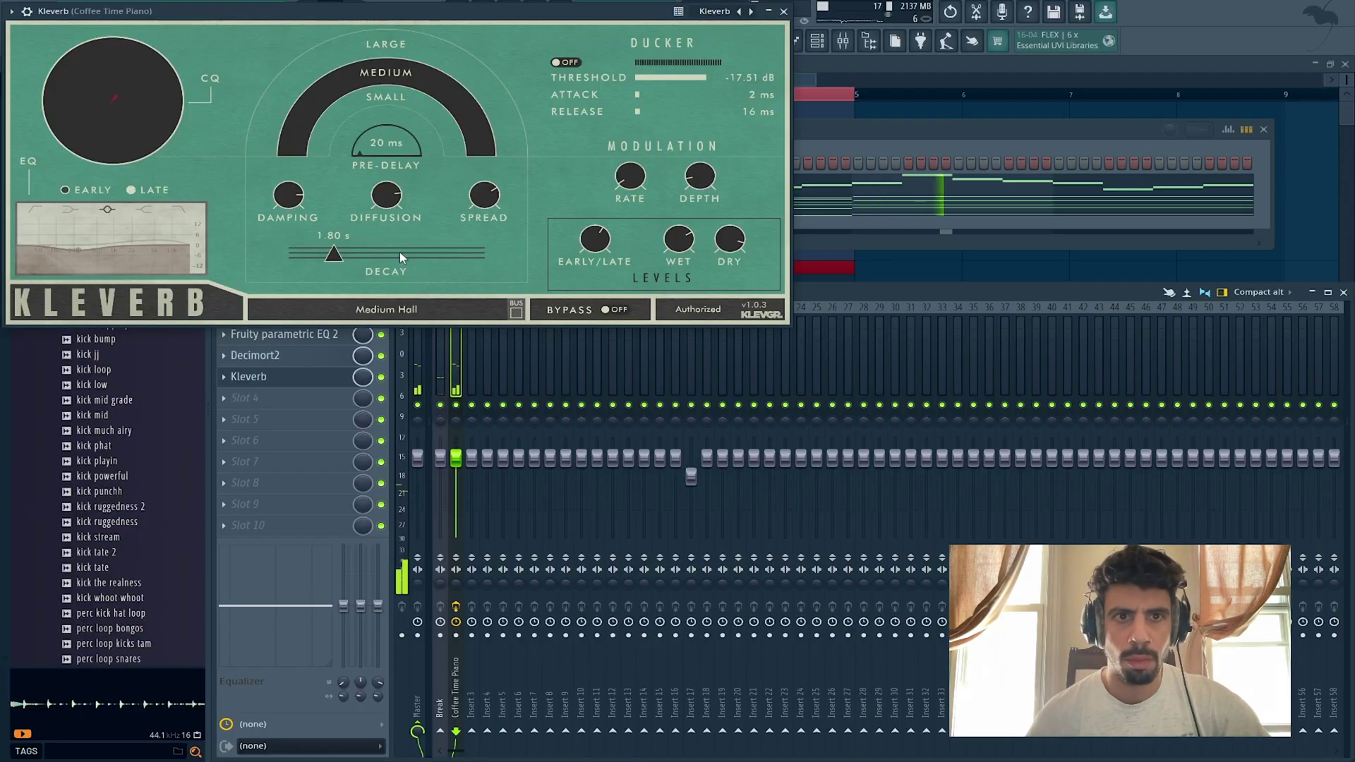
left_click(402, 53)
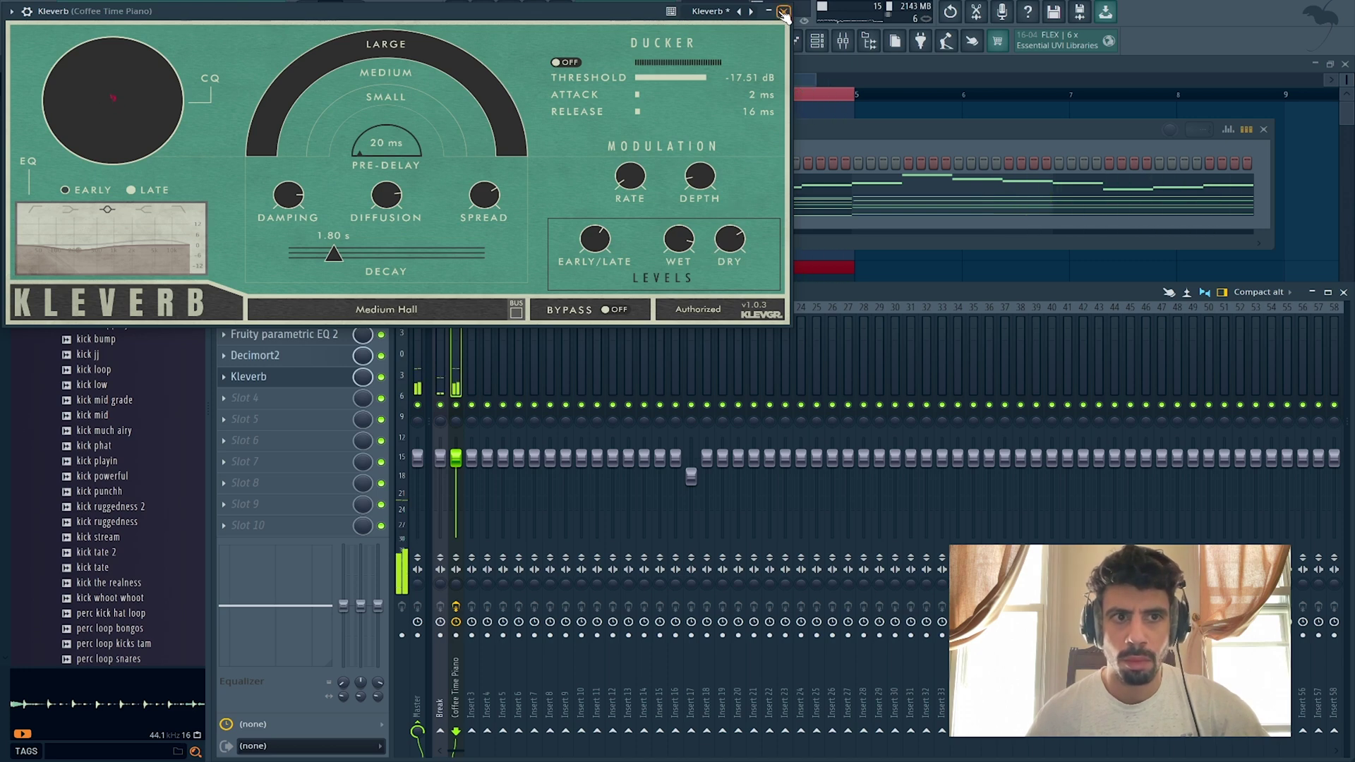
left_click(782, 12)
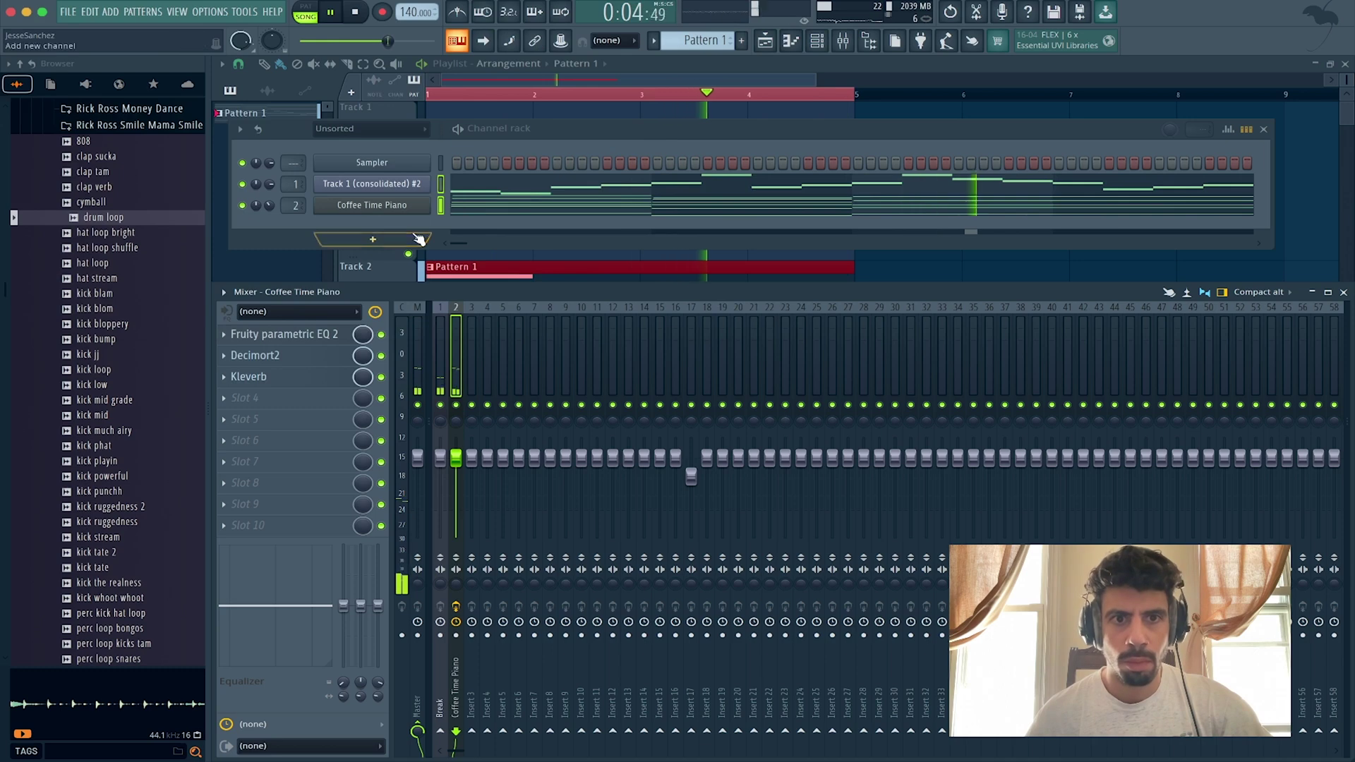
Step: Add a Mellotron V channel, audition its Strawberry Flutes preset and collapse the advanced view
left_click(372, 242)
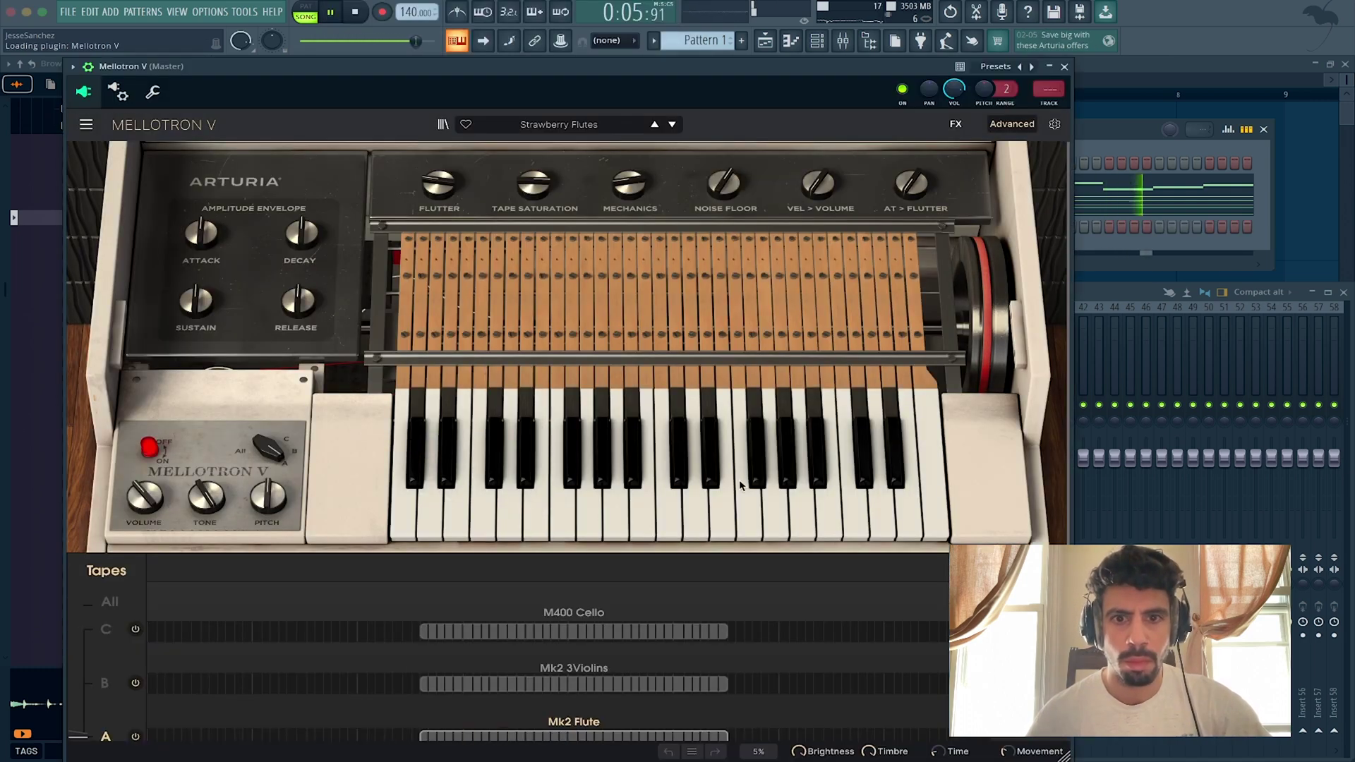
left_click(566, 503)
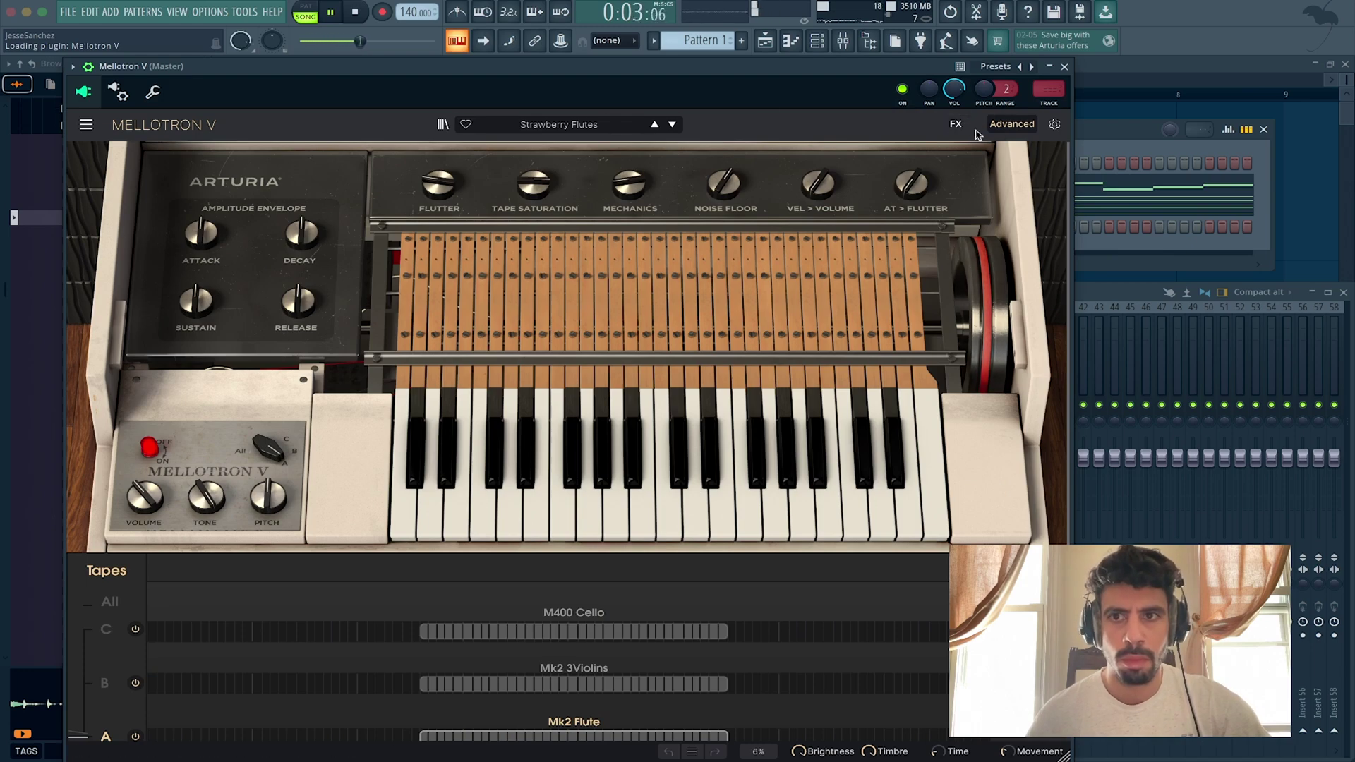
left_click(1012, 124)
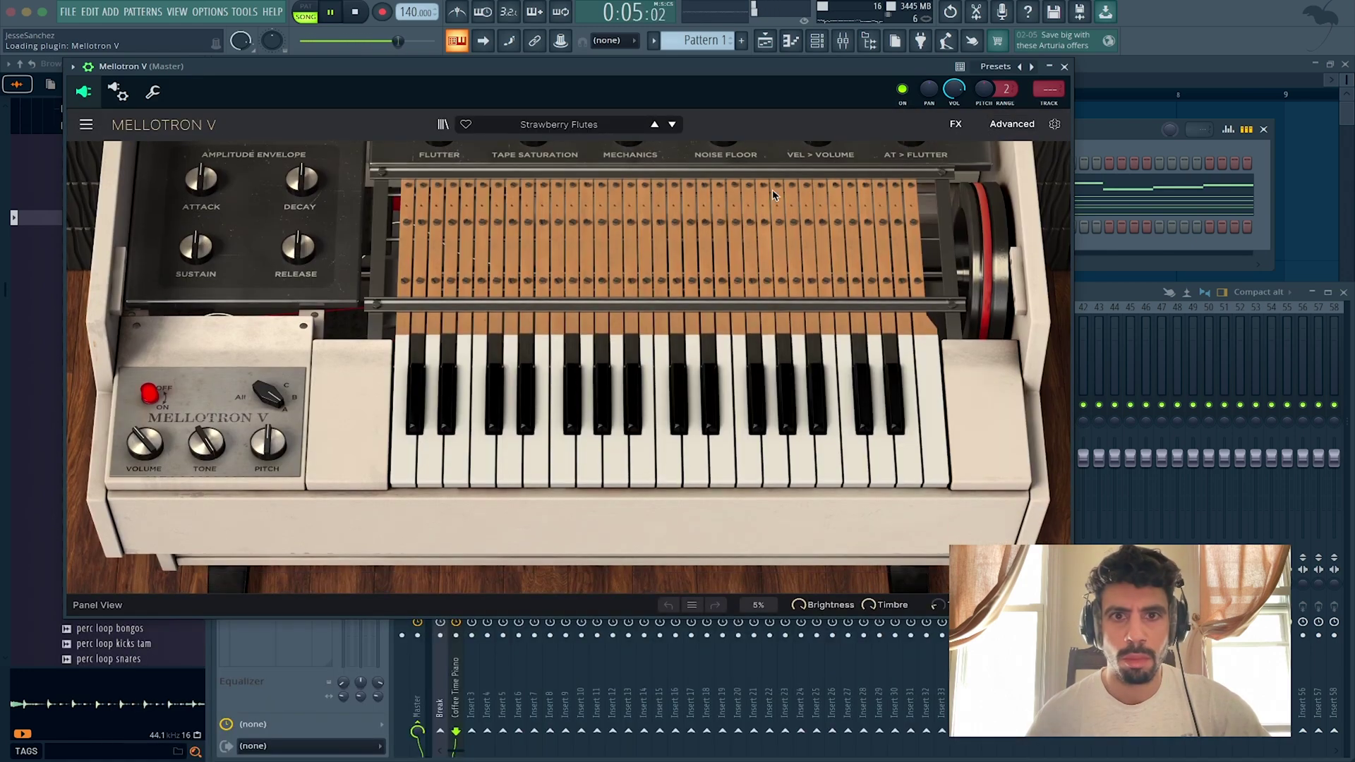
Step: Try the Lead presets of Mellotron V, including Short Attack Organ
left_click(563, 123)
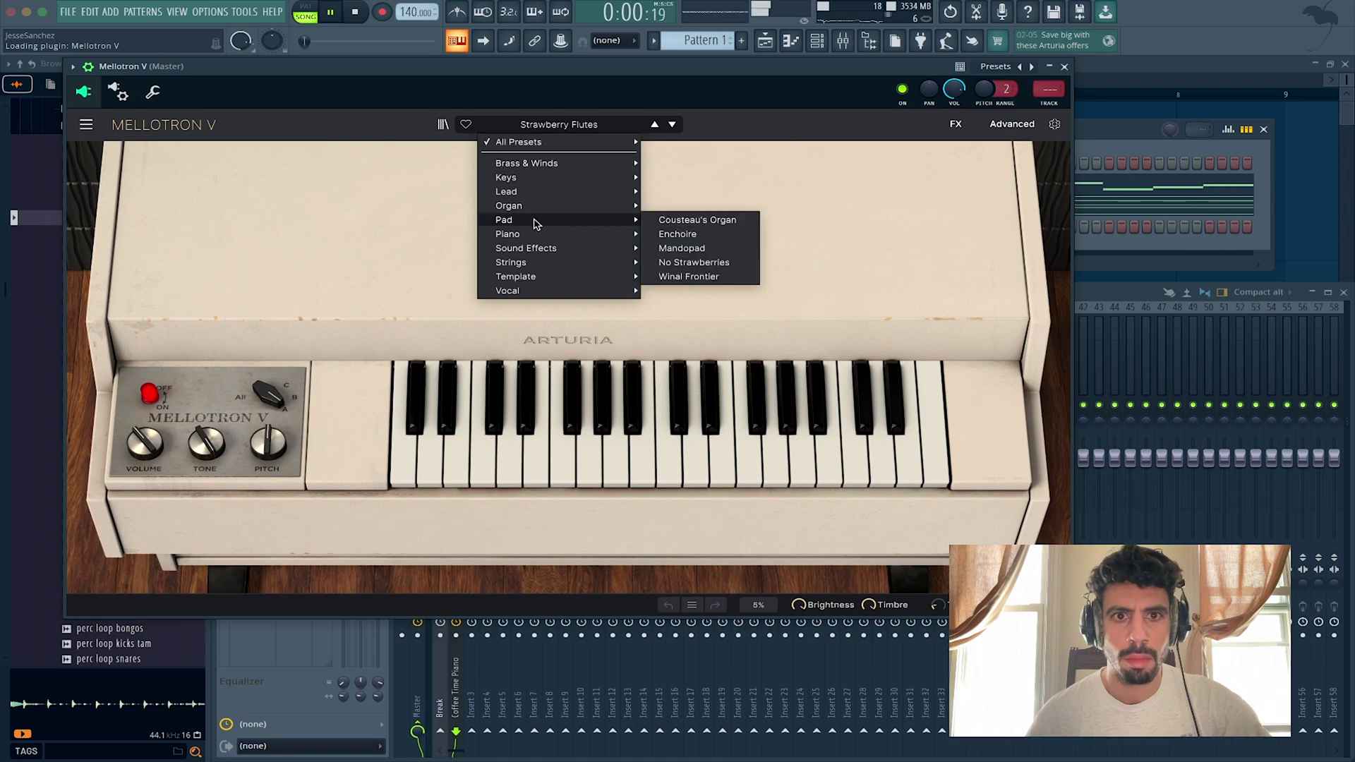
mouse_move(521, 196)
left_click(693, 193)
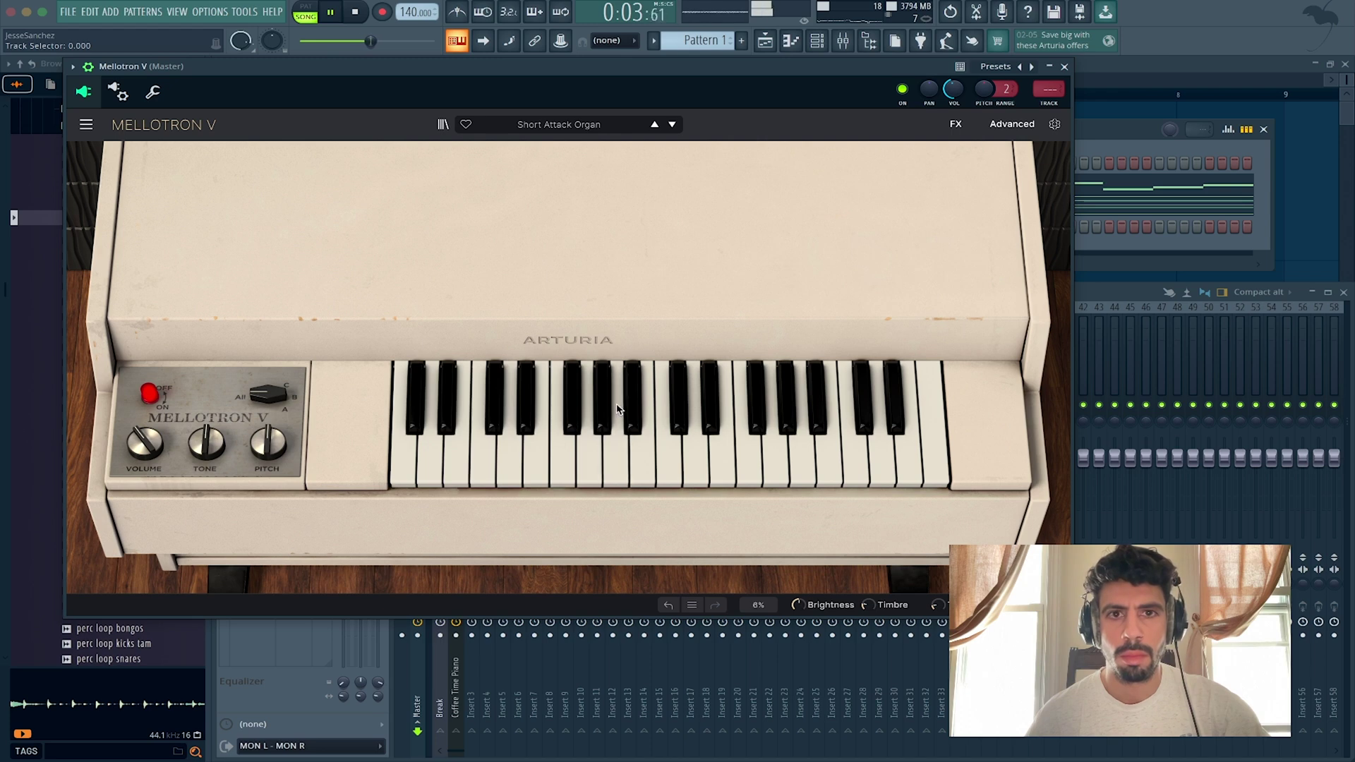
Step: Audition the Brasssss, d'Accord and Flutes presets from Mellotron V's Brass & Winds category, keep Flutes as a favourite and close the plugin
left_click(552, 122)
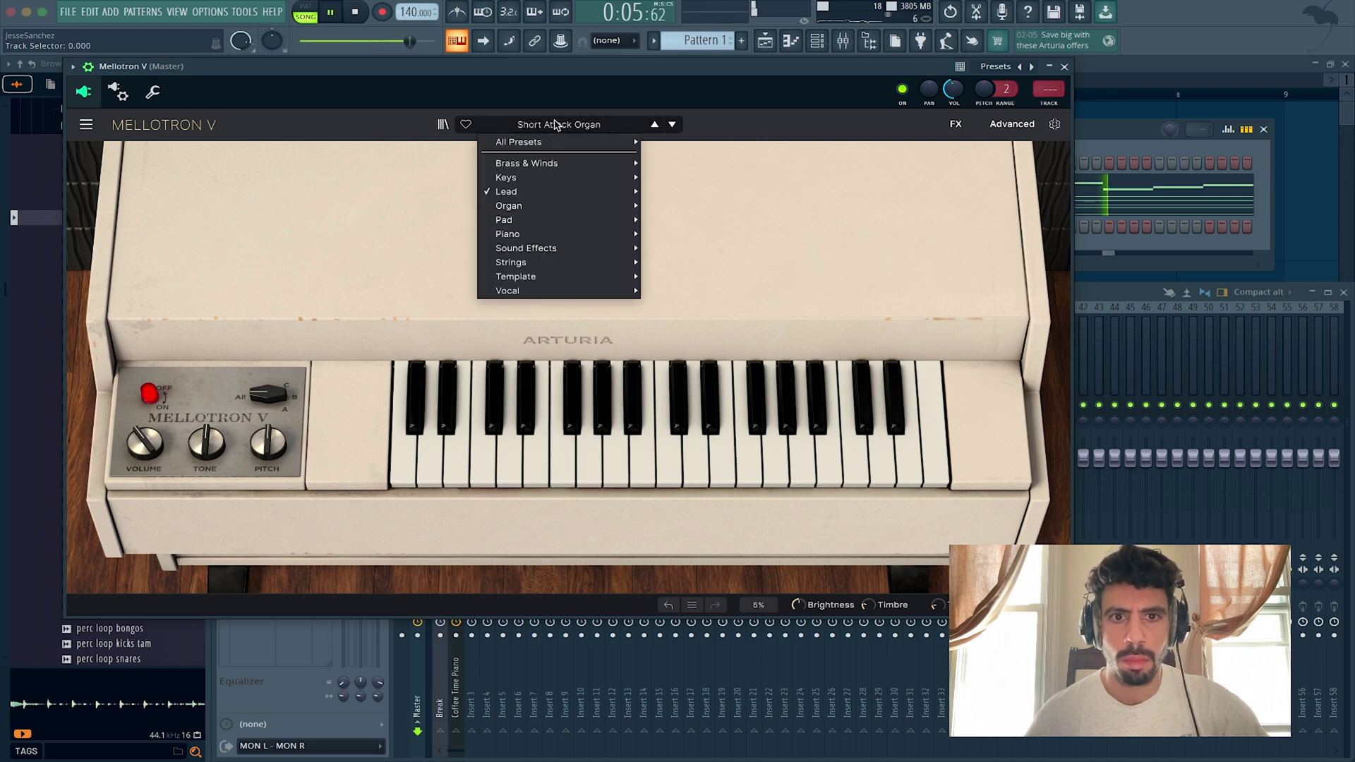
mouse_move(564, 196)
mouse_move(548, 219)
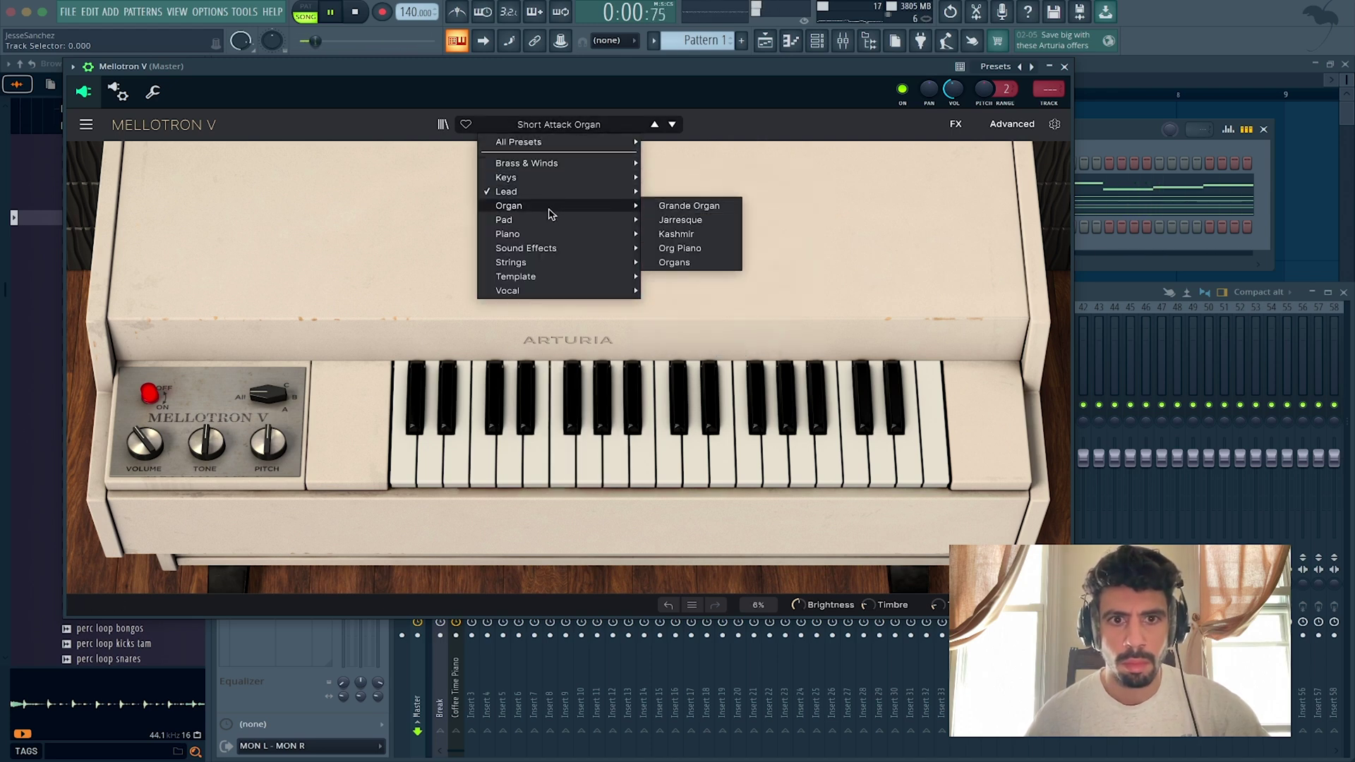
mouse_move(555, 164)
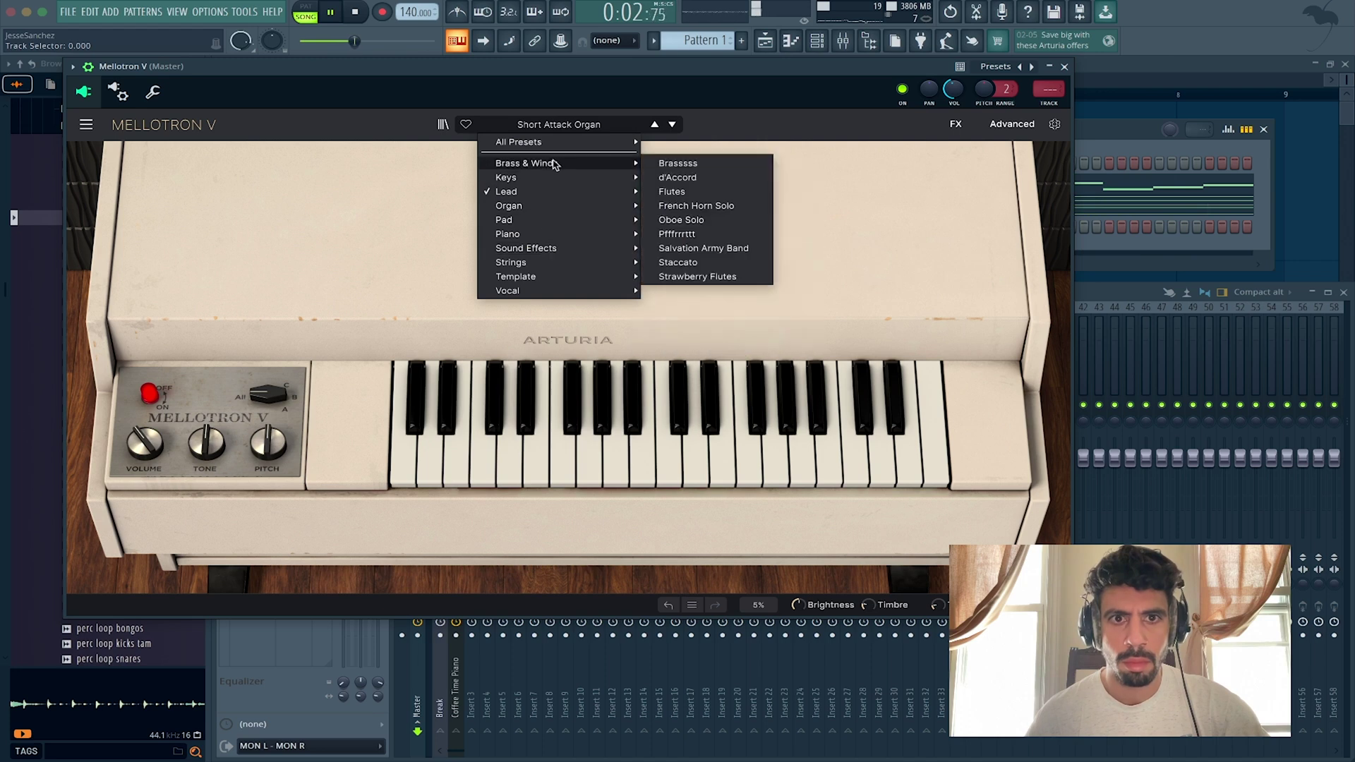
left_click(678, 164)
left_click_drag(580, 414, 617, 415)
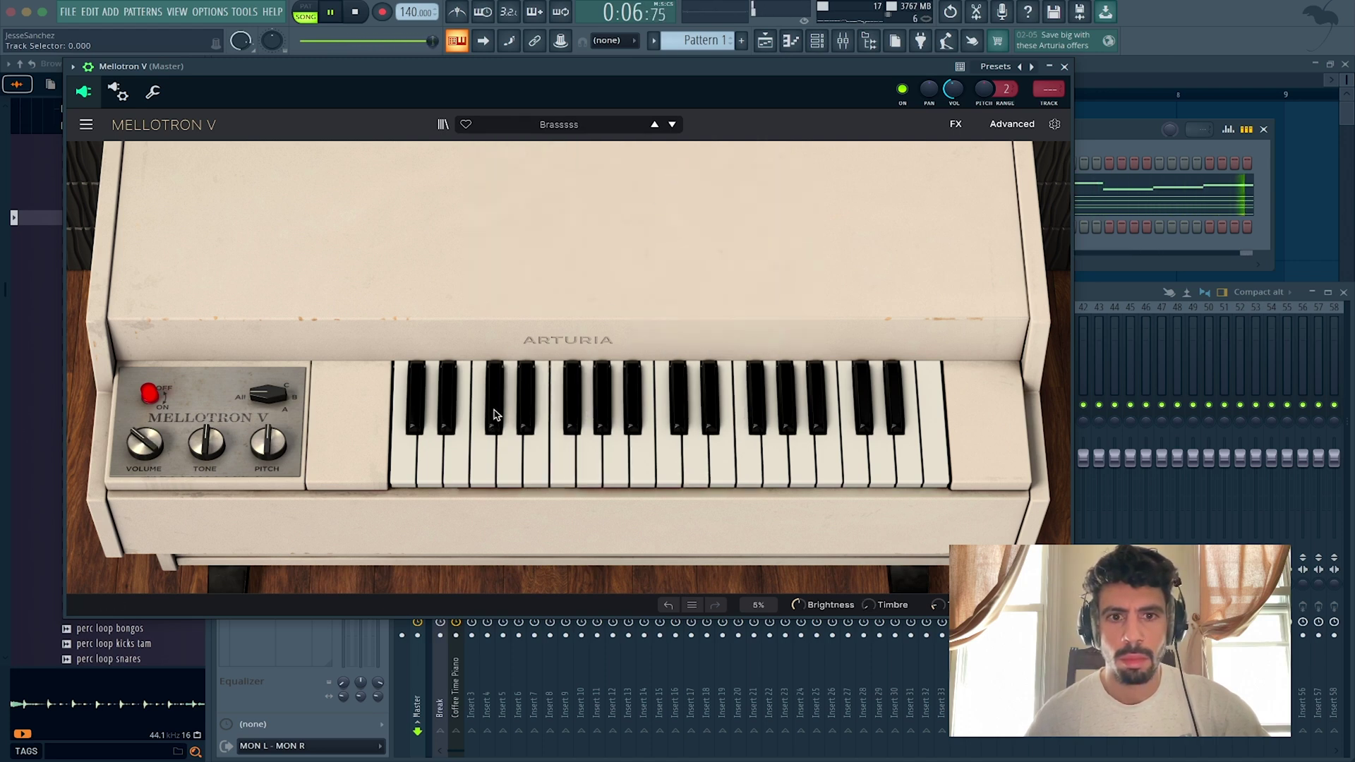
mouse_move(525, 416)
left_mouse_down()
mouse_move(493, 415)
mouse_move(573, 408)
left_mouse_up()
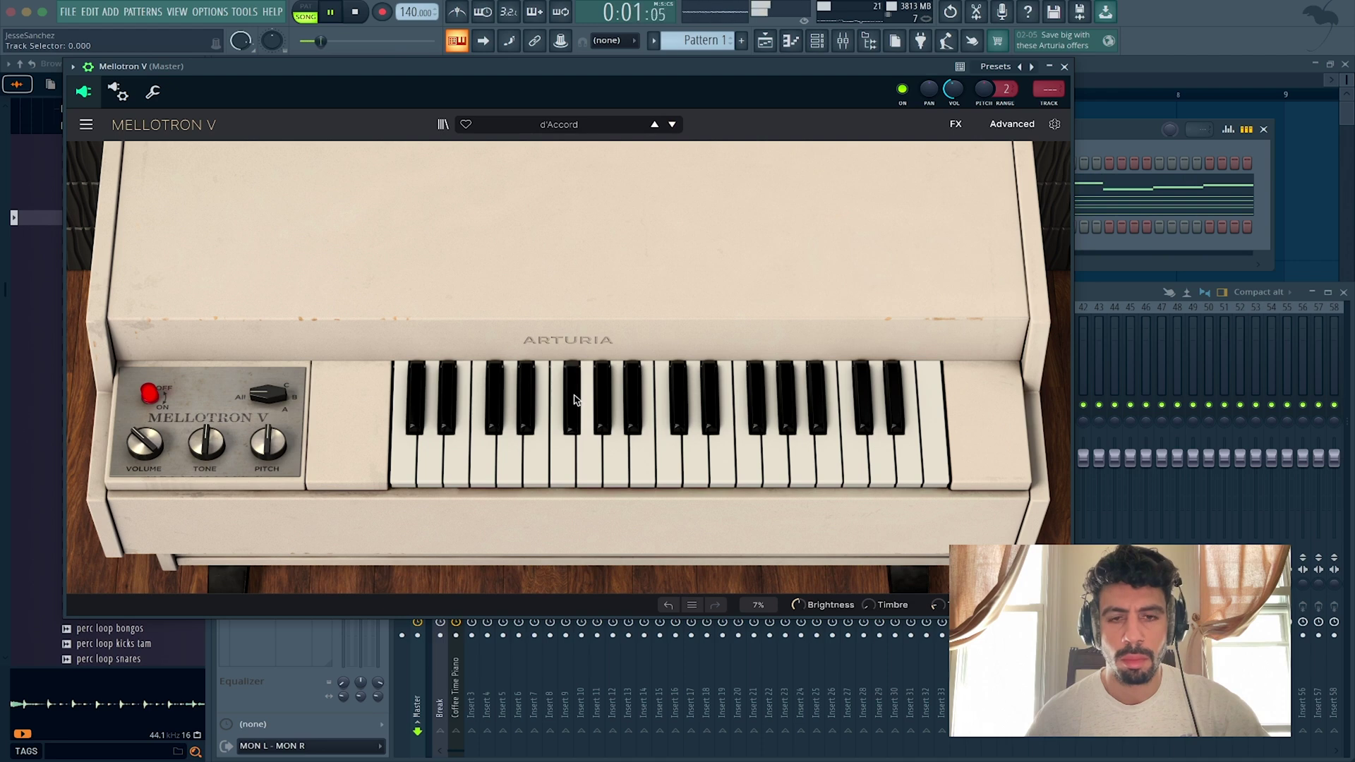
left_click_drag(575, 404, 523, 409)
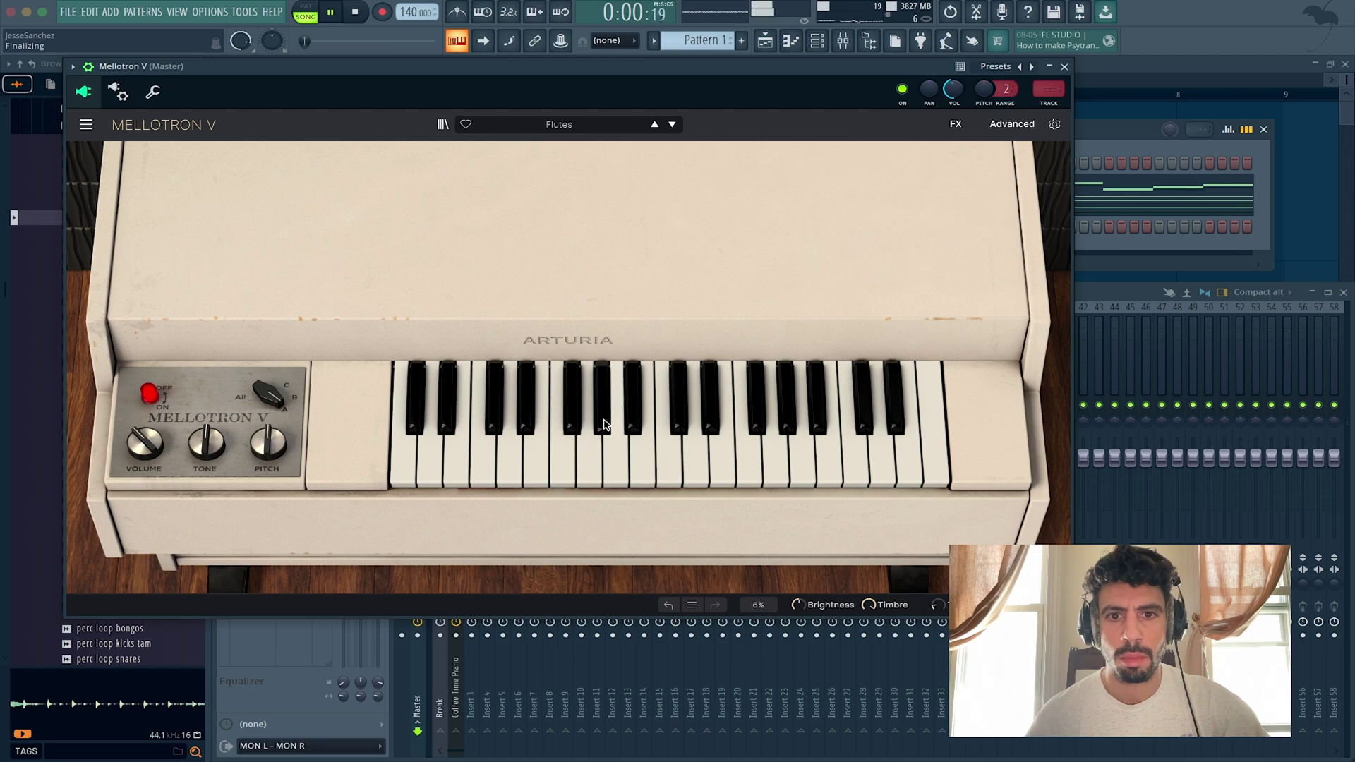
left_click_drag(604, 424, 601, 427)
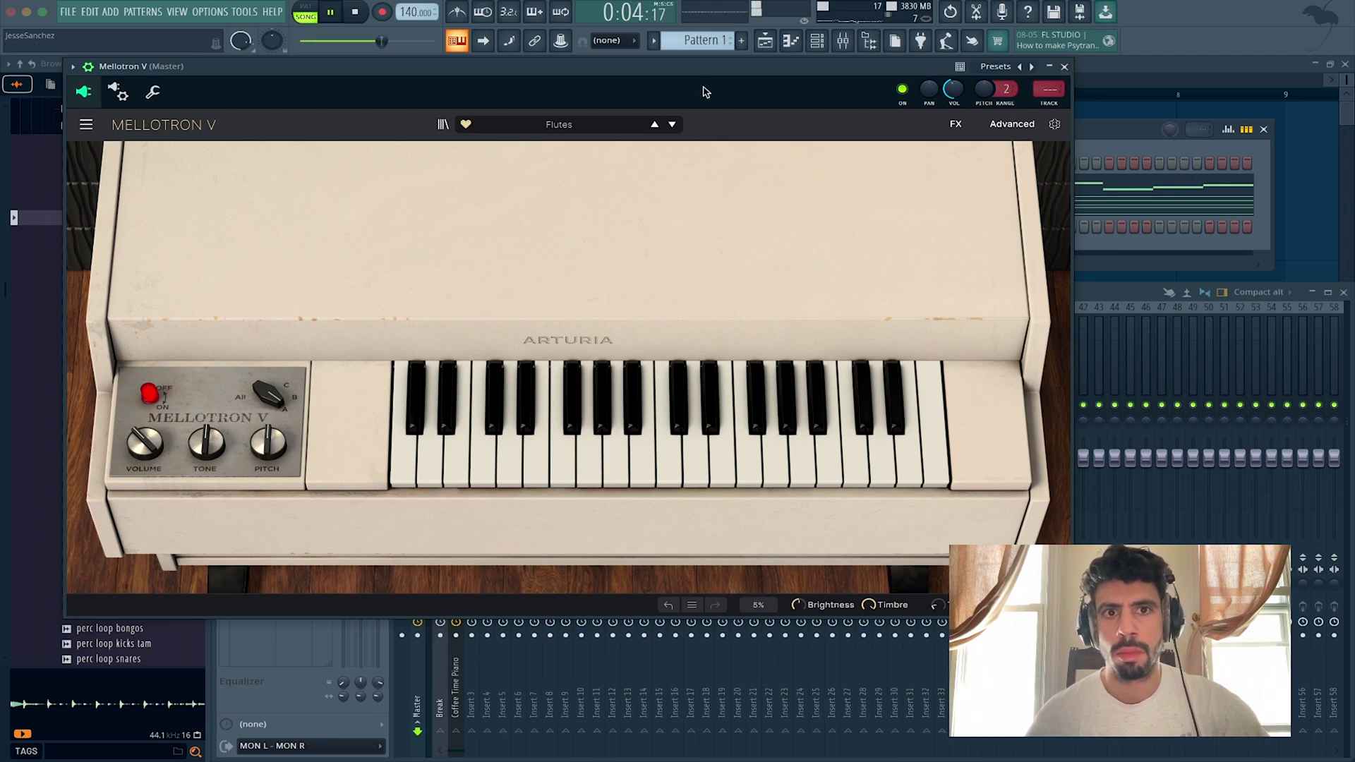
left_click(1066, 67)
Step: Open the piano roll for Mellotron V and audition keys around G♭6 against the playing loop
left_click(427, 223)
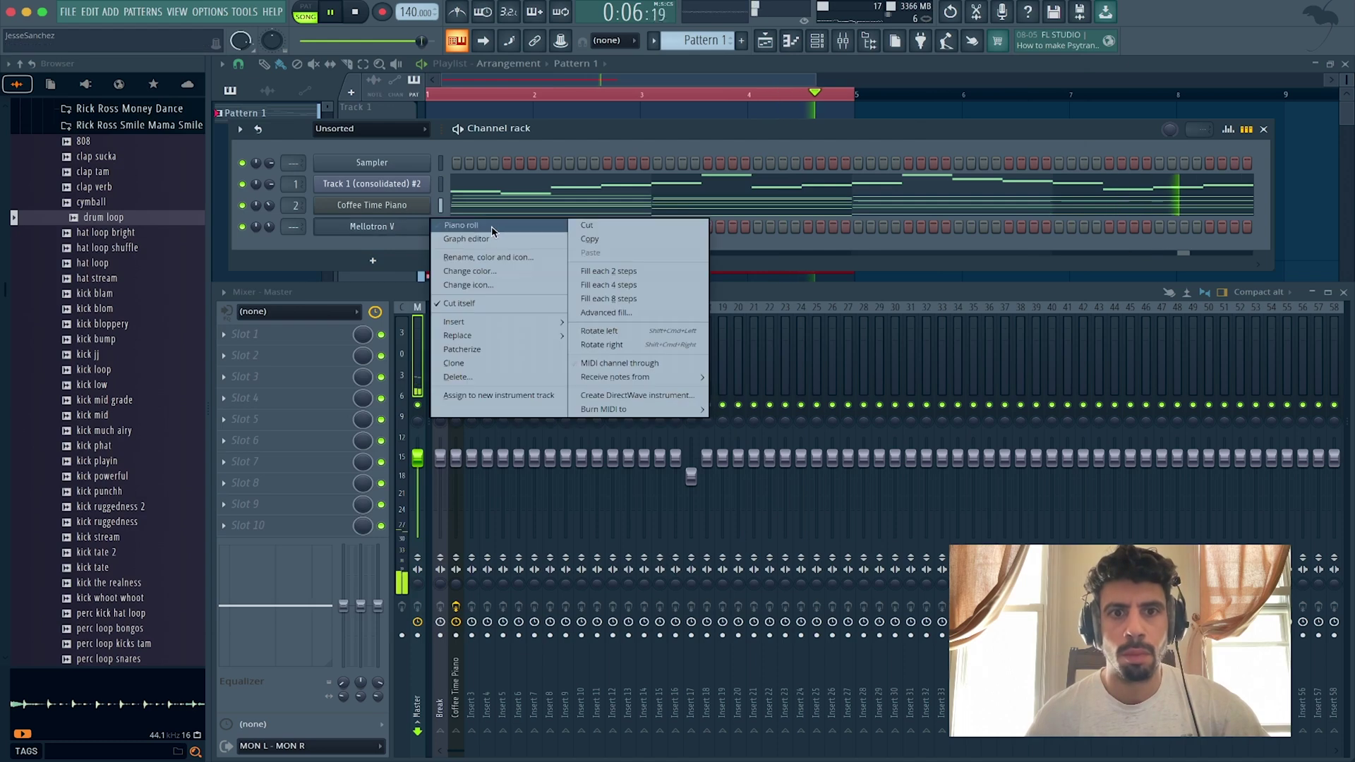
left_click(494, 223)
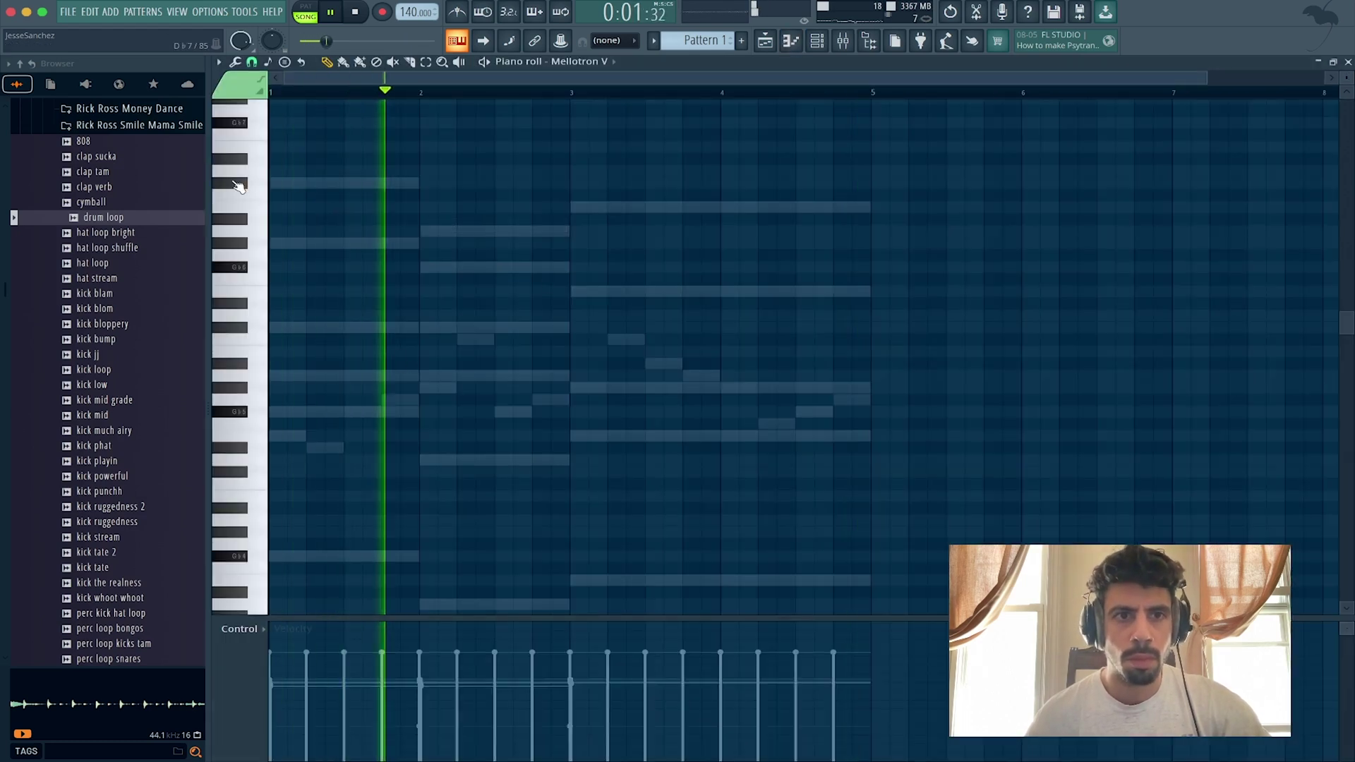
left_click(236, 270)
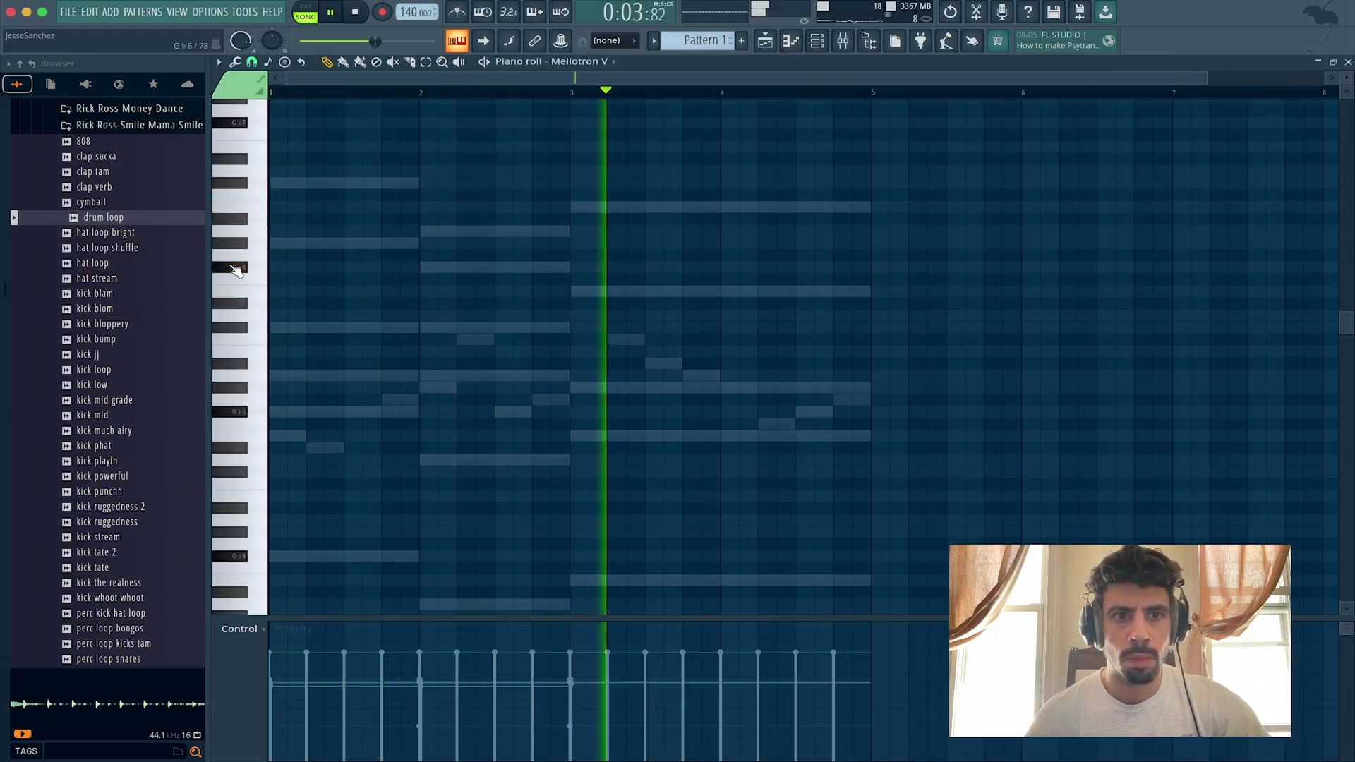
left_click(237, 305)
left_click(252, 280)
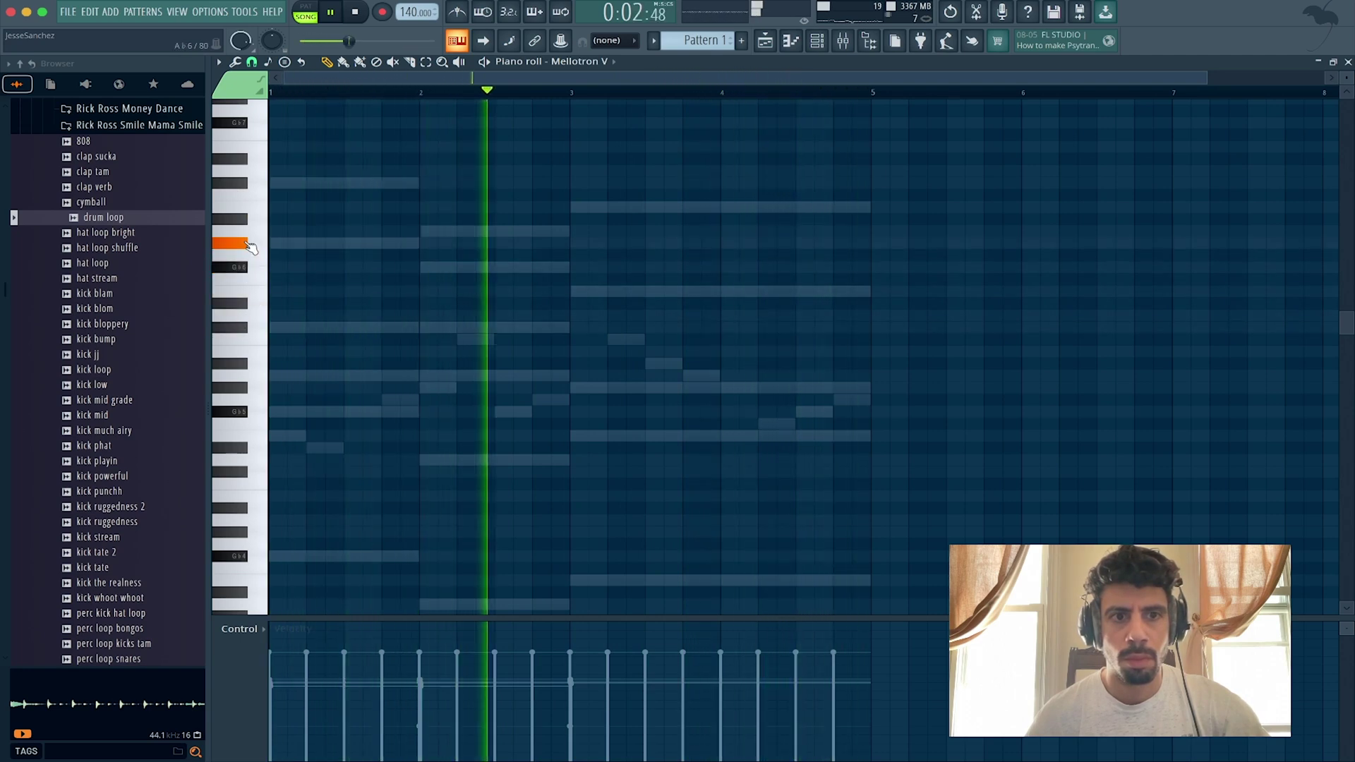
Step: Place a one-bar Mellotron V note at the start of bar 1, lower it to D♭6 and check it in playback
left_click(313, 242)
key("space")
left_click_drag(308, 244, 304, 329)
key("space")
key("space")
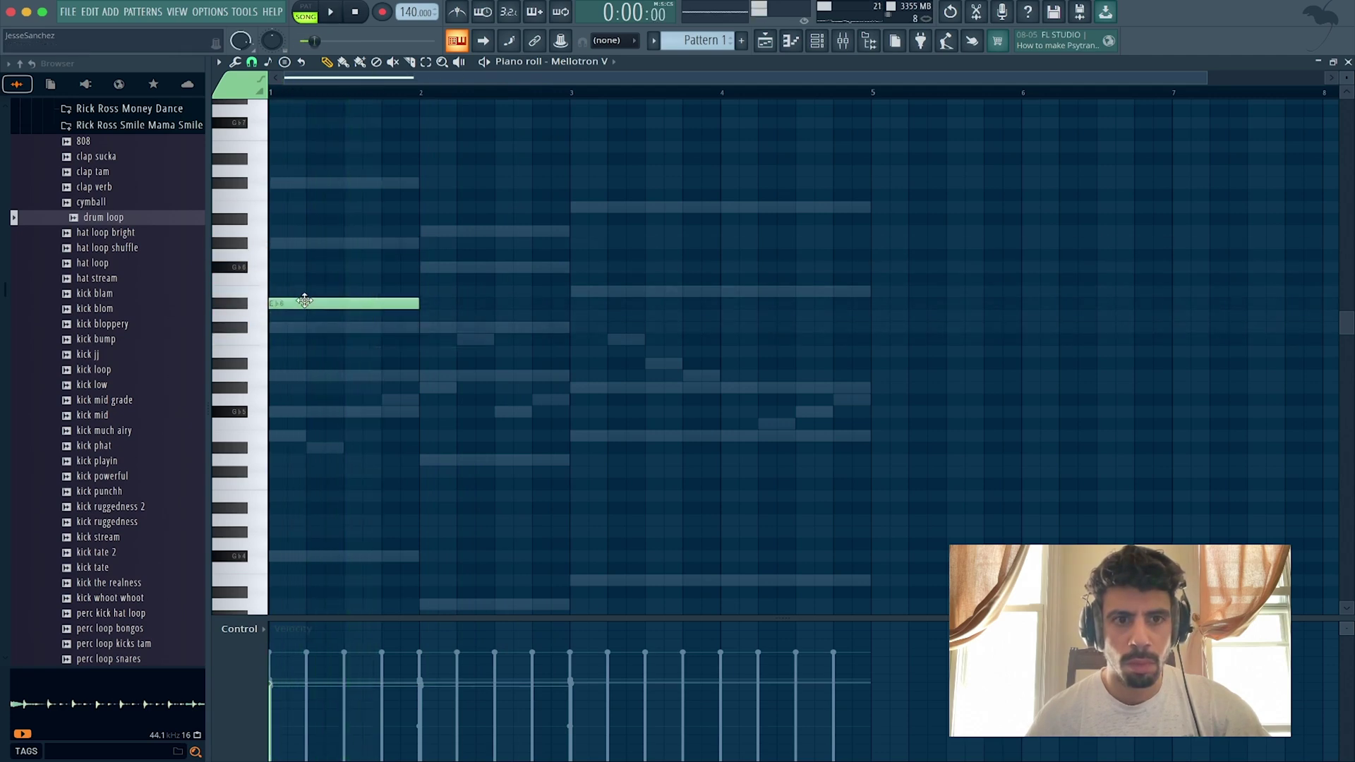
key("space")
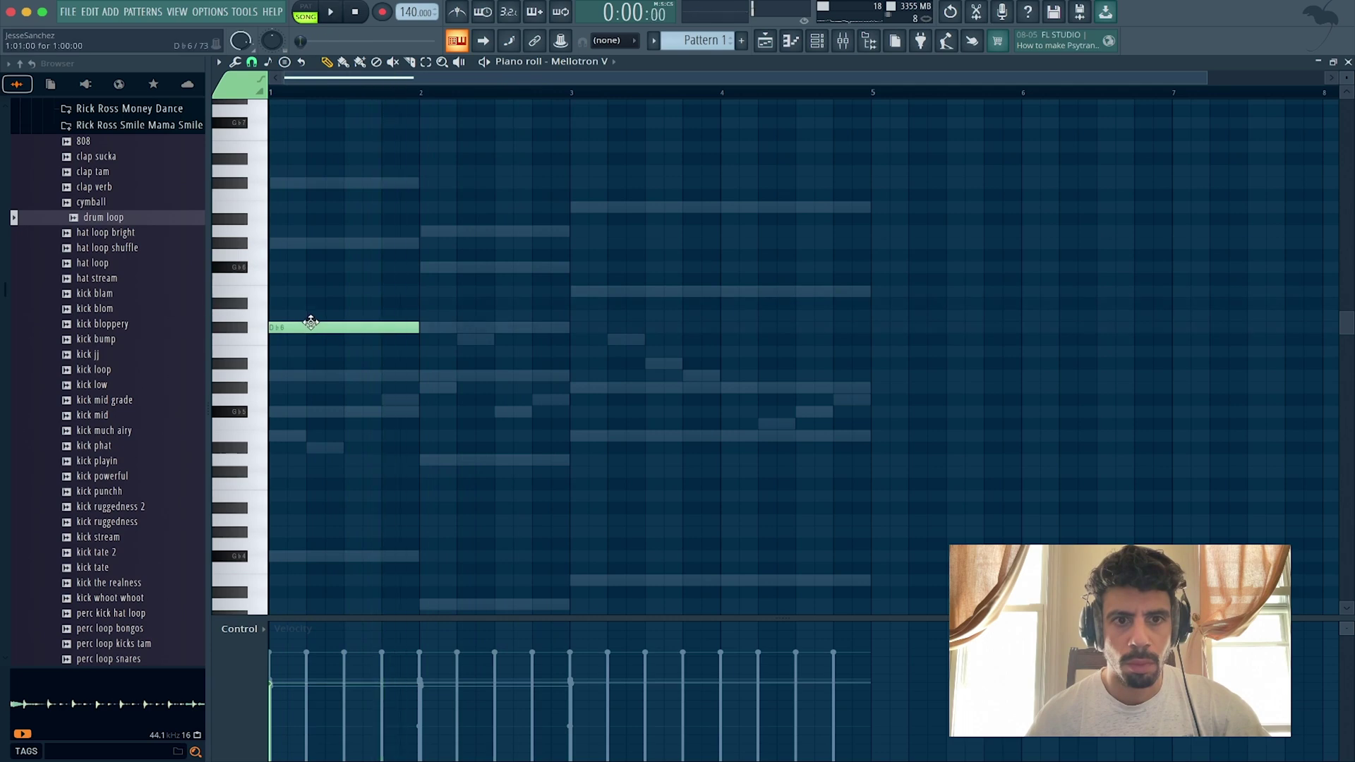
Step: Lower the bar 1 note an octave to D♭5, trying G♭5 on the way, and play the loop
scroll(327, 332, "down", 5)
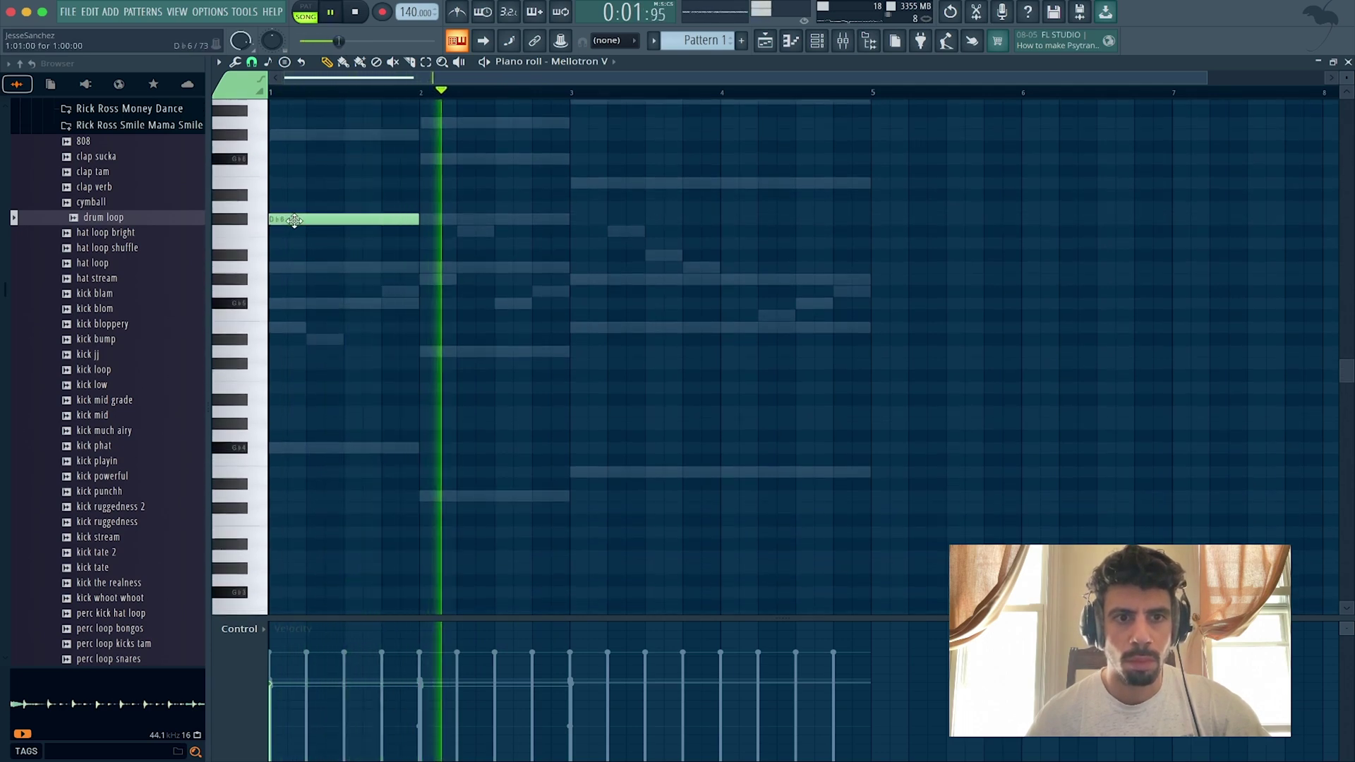
left_click_drag(293, 218, 342, 305)
key("space")
key("space")
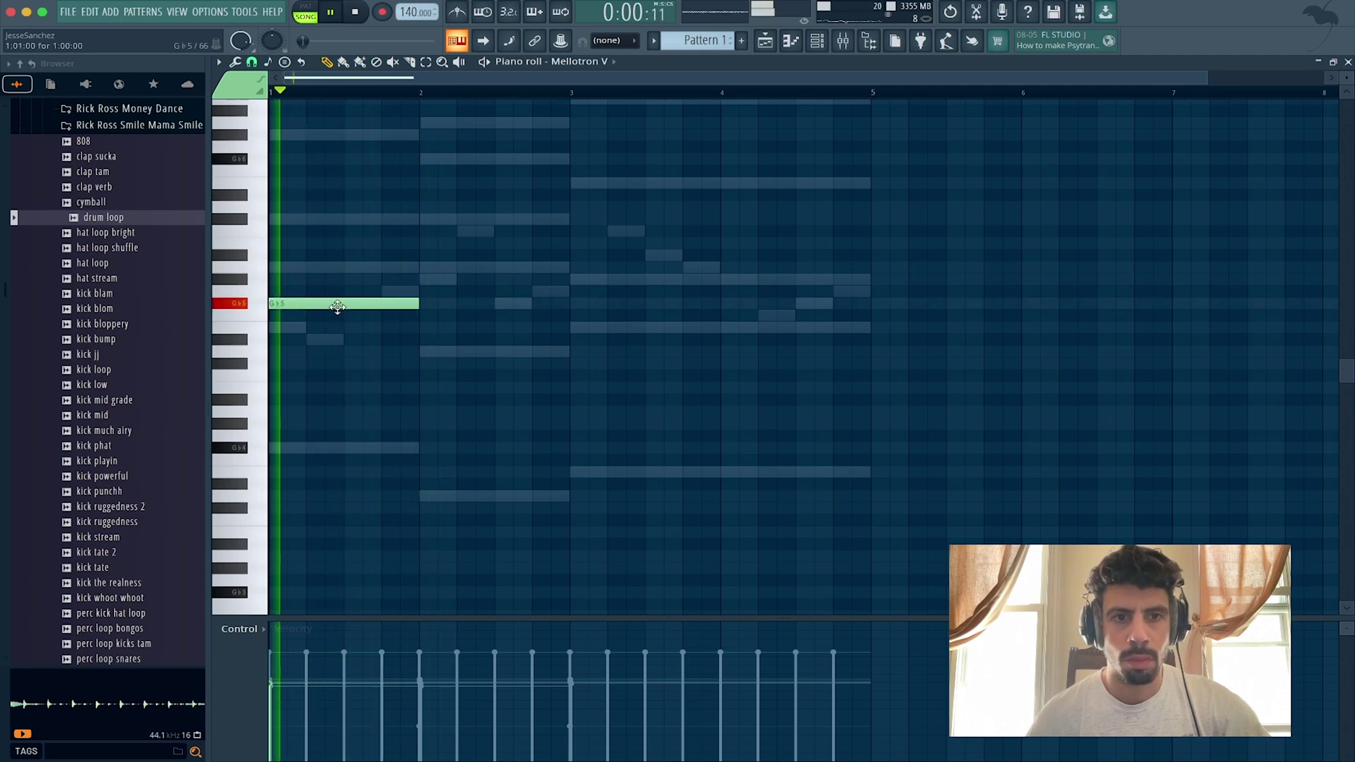
left_click_drag(336, 308, 341, 375)
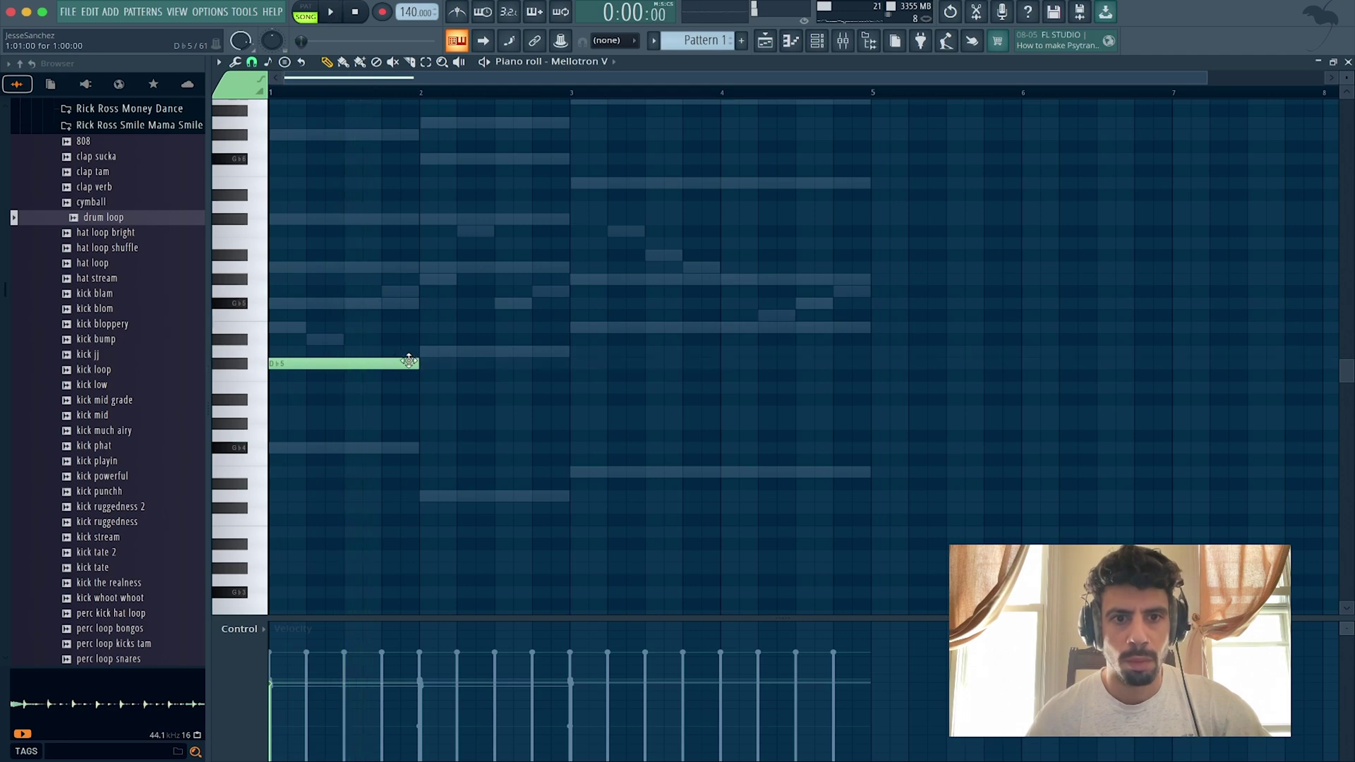
key("space")
key("space")
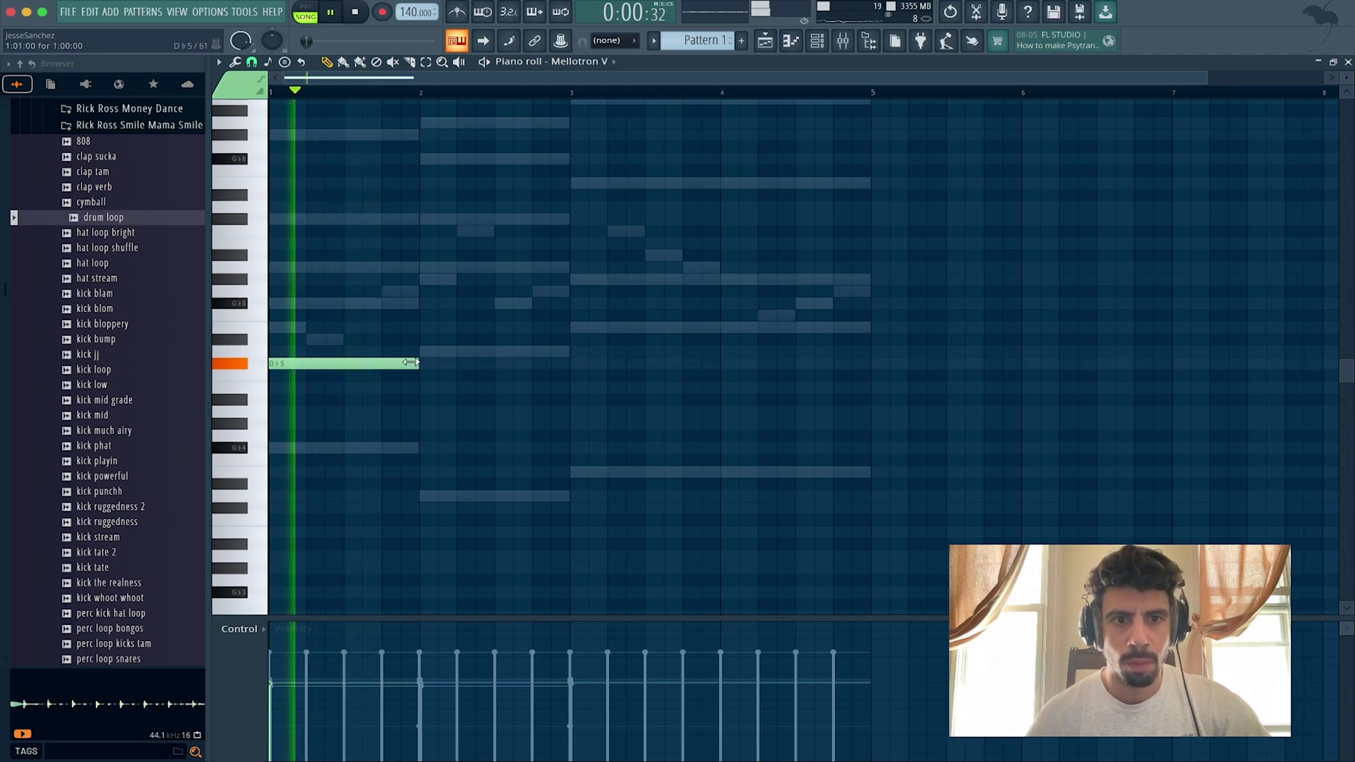
Step: Shorten the D♭5 note to half a bar and continue the melody with half-bar notes B4, G♭4 and A4 through bar 2
left_click_drag(417, 362, 343, 363)
left_click(350, 387)
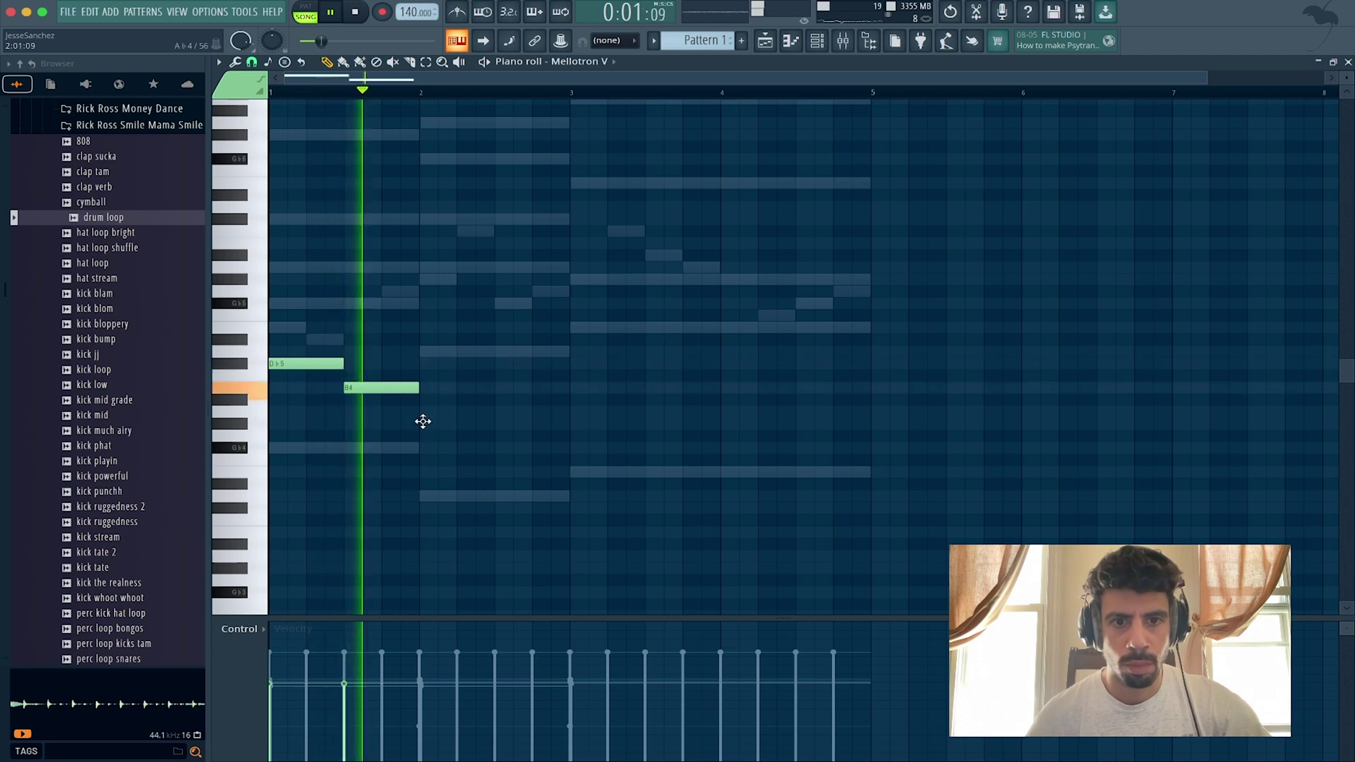
left_click(426, 423)
left_click_drag(469, 421, 475, 447)
left_click(500, 472)
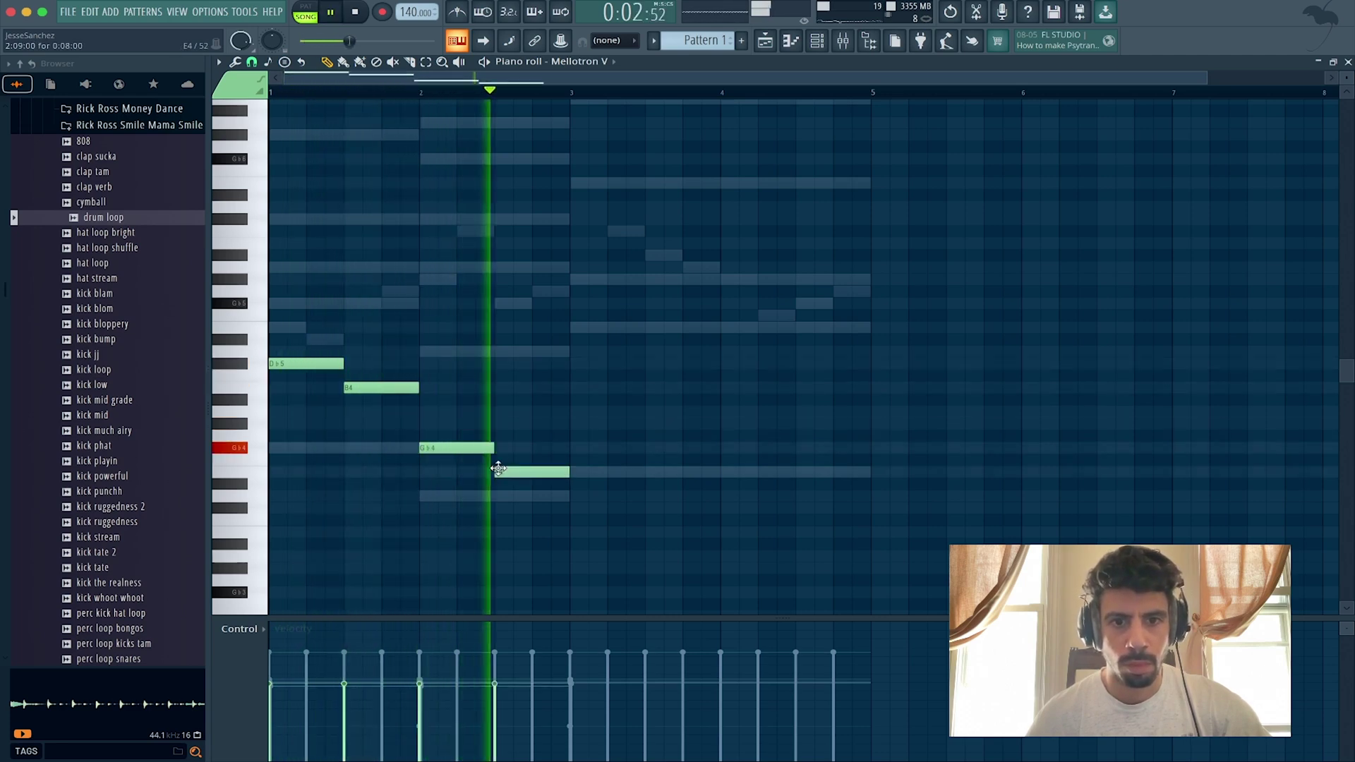
left_click_drag(519, 472, 516, 496)
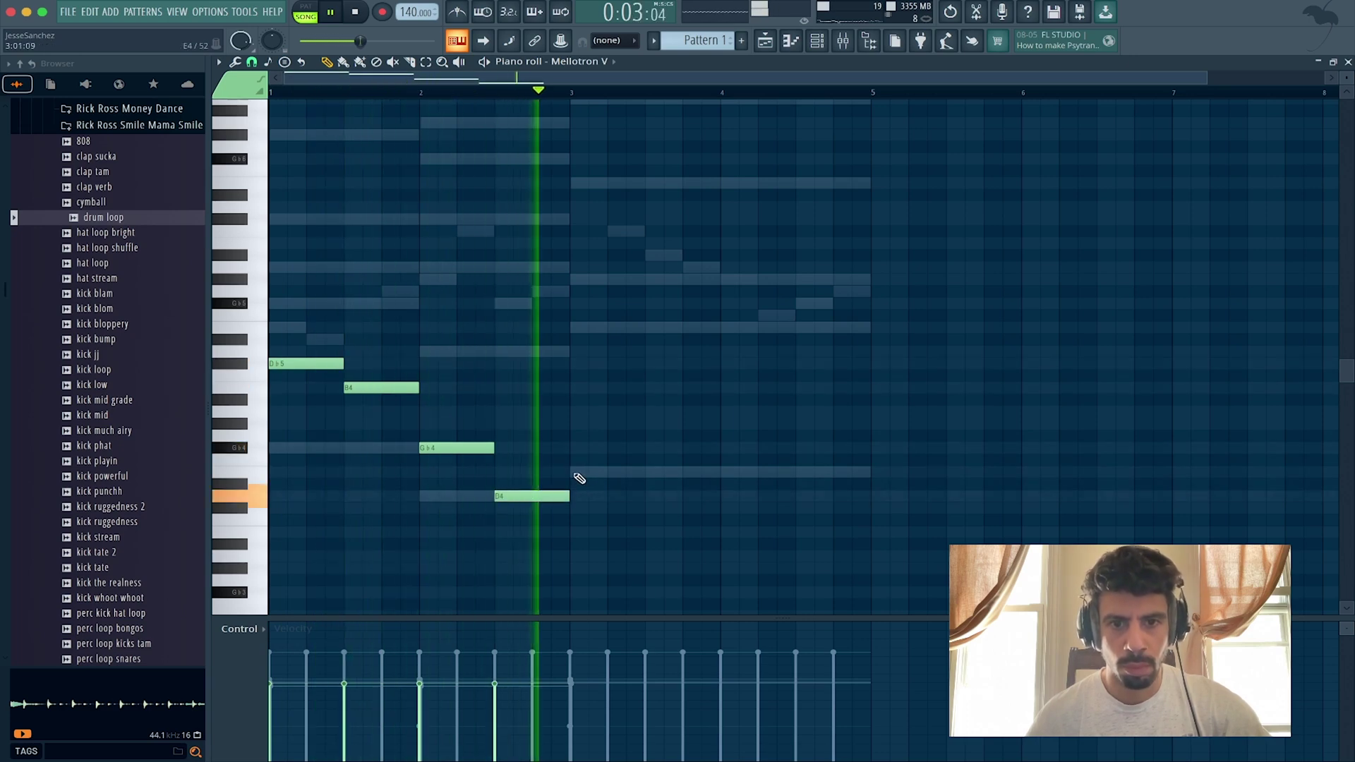
left_click_drag(539, 494, 540, 409)
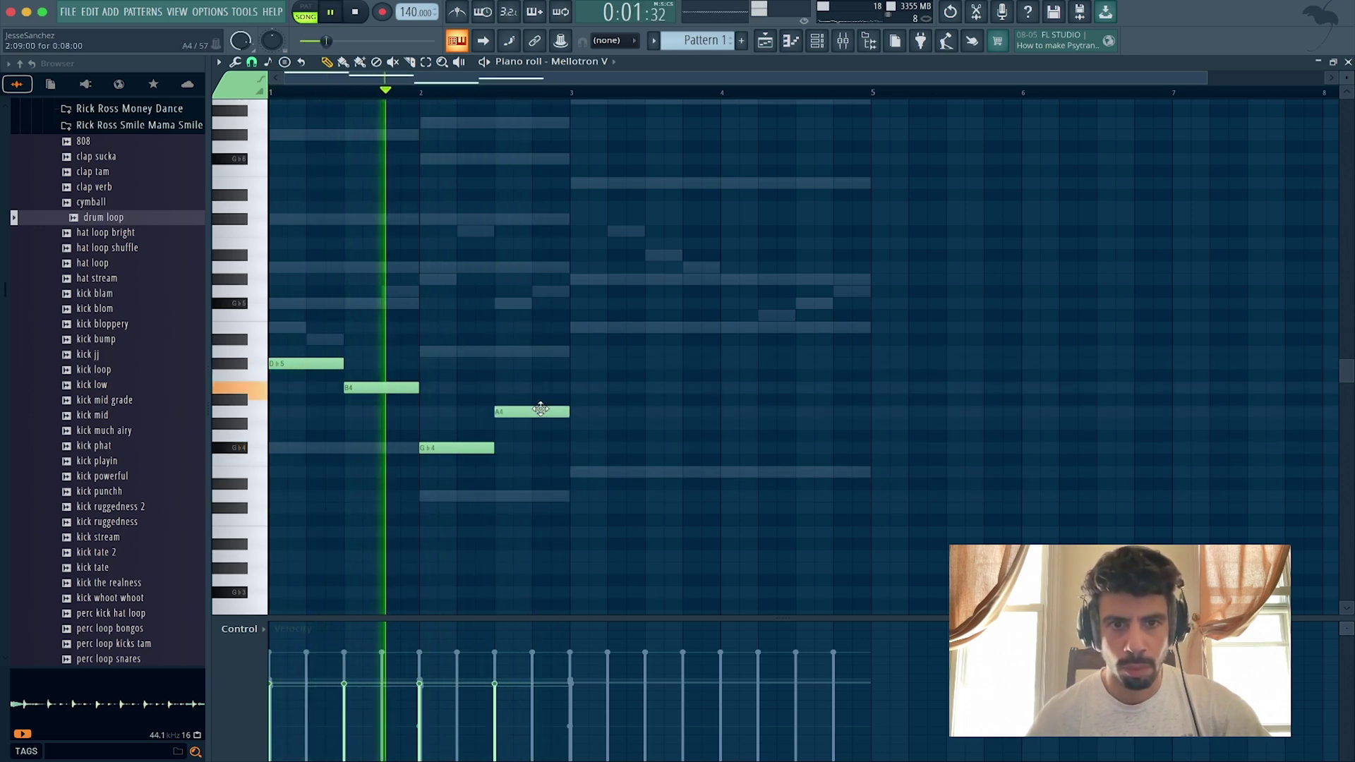
Step: Complete the Mellotron V melody with a one-bar A♭4 in bar 3, then a three-quarter-bar G♭4 and quarter-bar E4 in bar 4
left_click(589, 424)
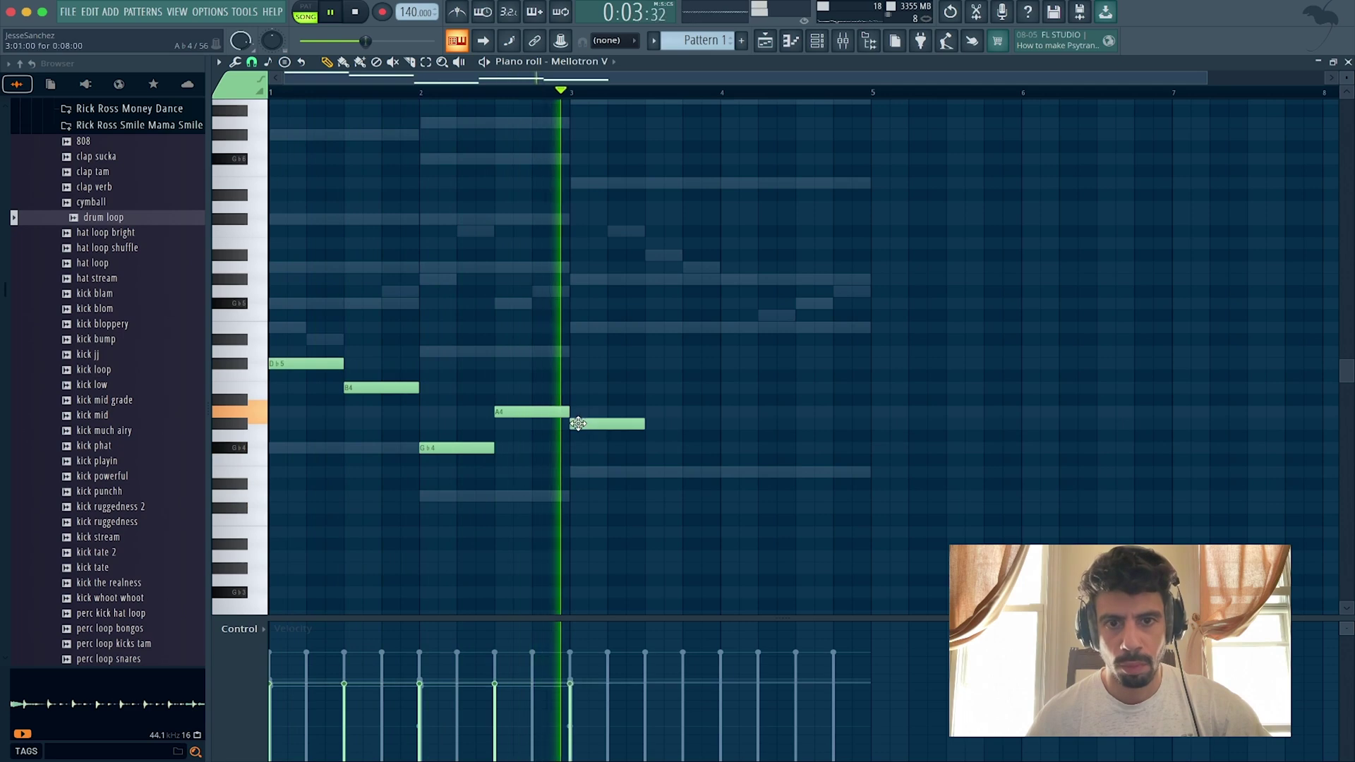
left_click_drag(644, 424, 712, 425)
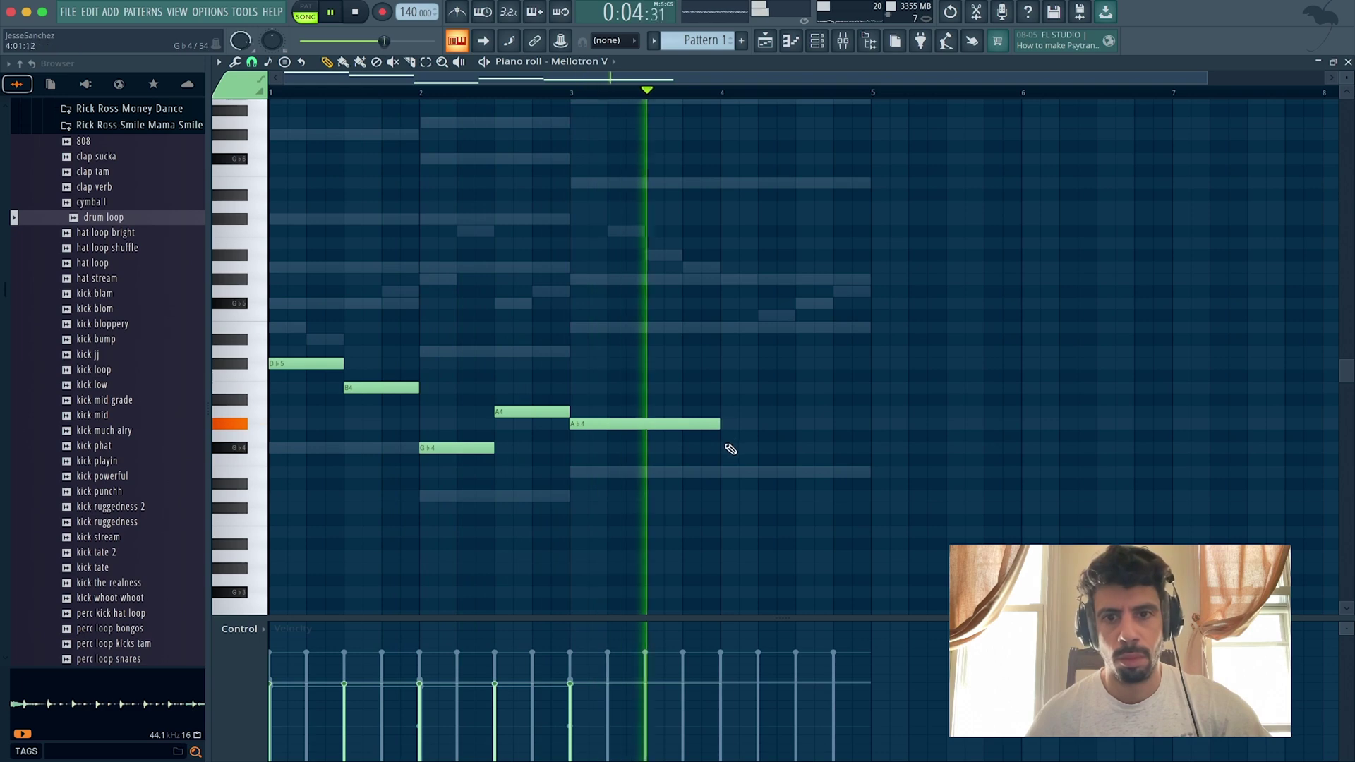
left_click(721, 448)
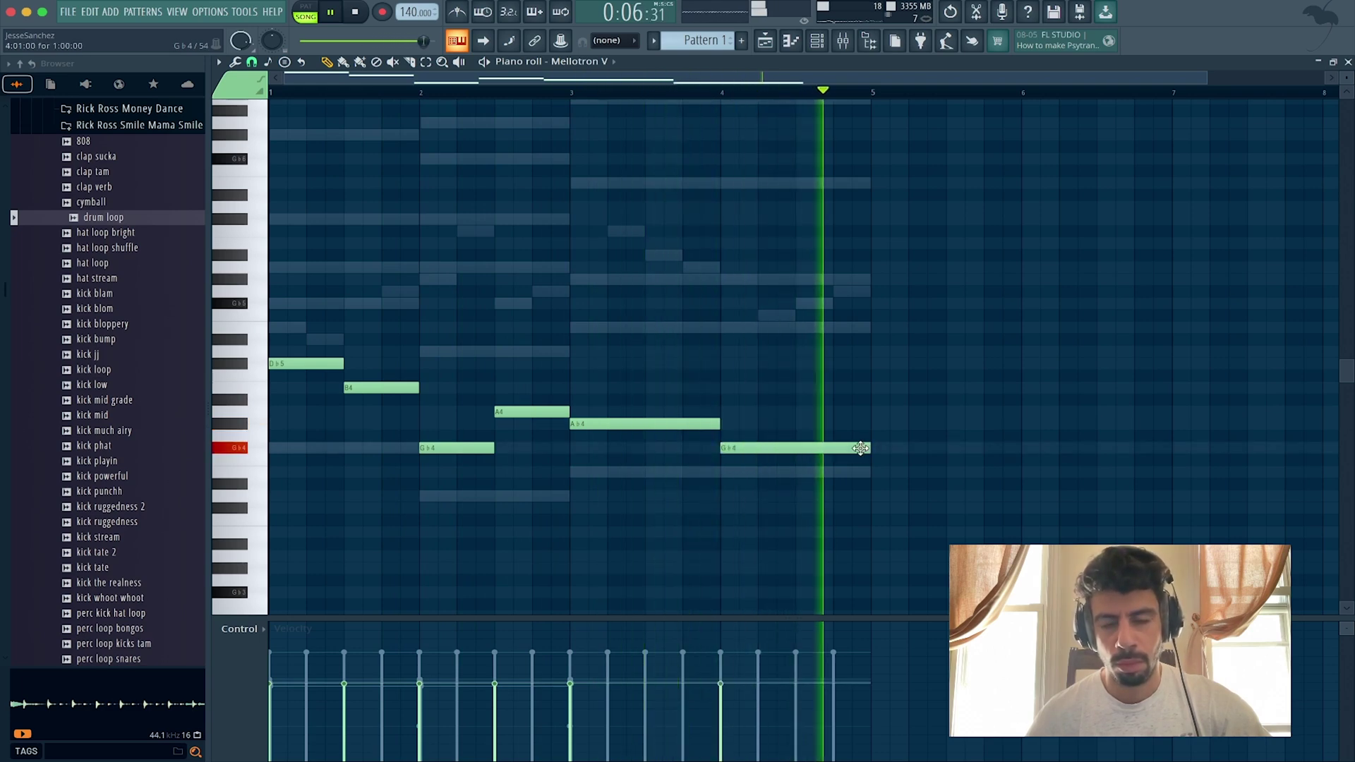
left_click_drag(869, 447, 832, 449)
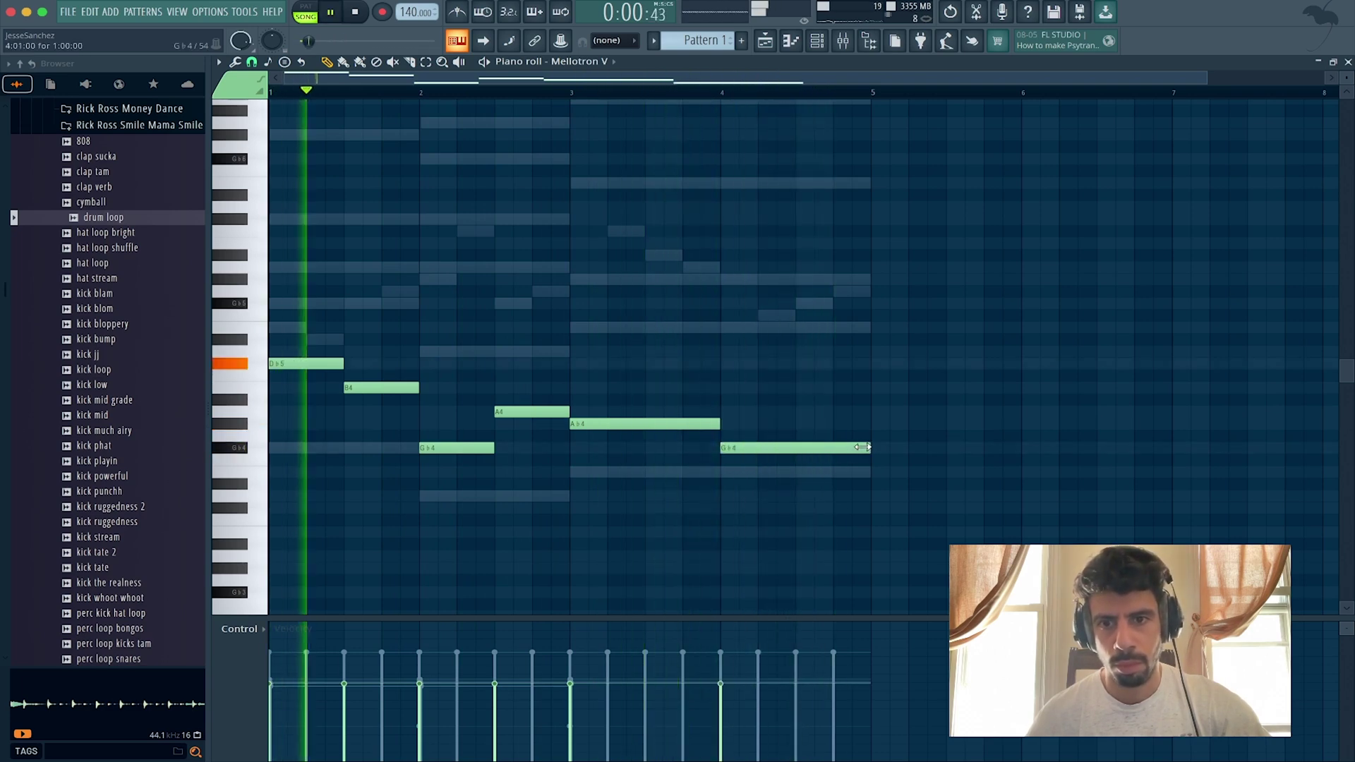
left_click(835, 472)
left_click_drag(940, 470, 869, 470)
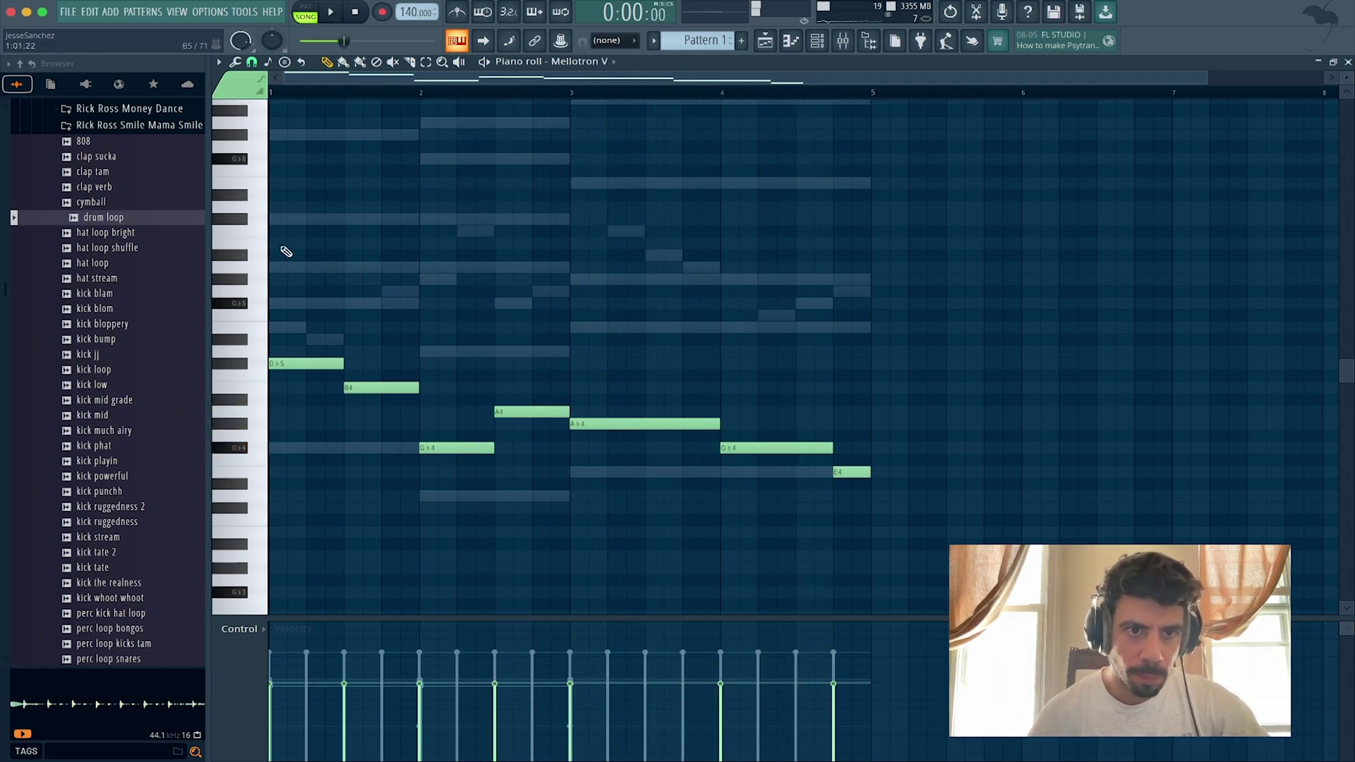
Step: Add a B5 note at step 3 of bar 1, raise it to D♭6 and shorten it to two steps, checking in playback
key("space")
key("space")
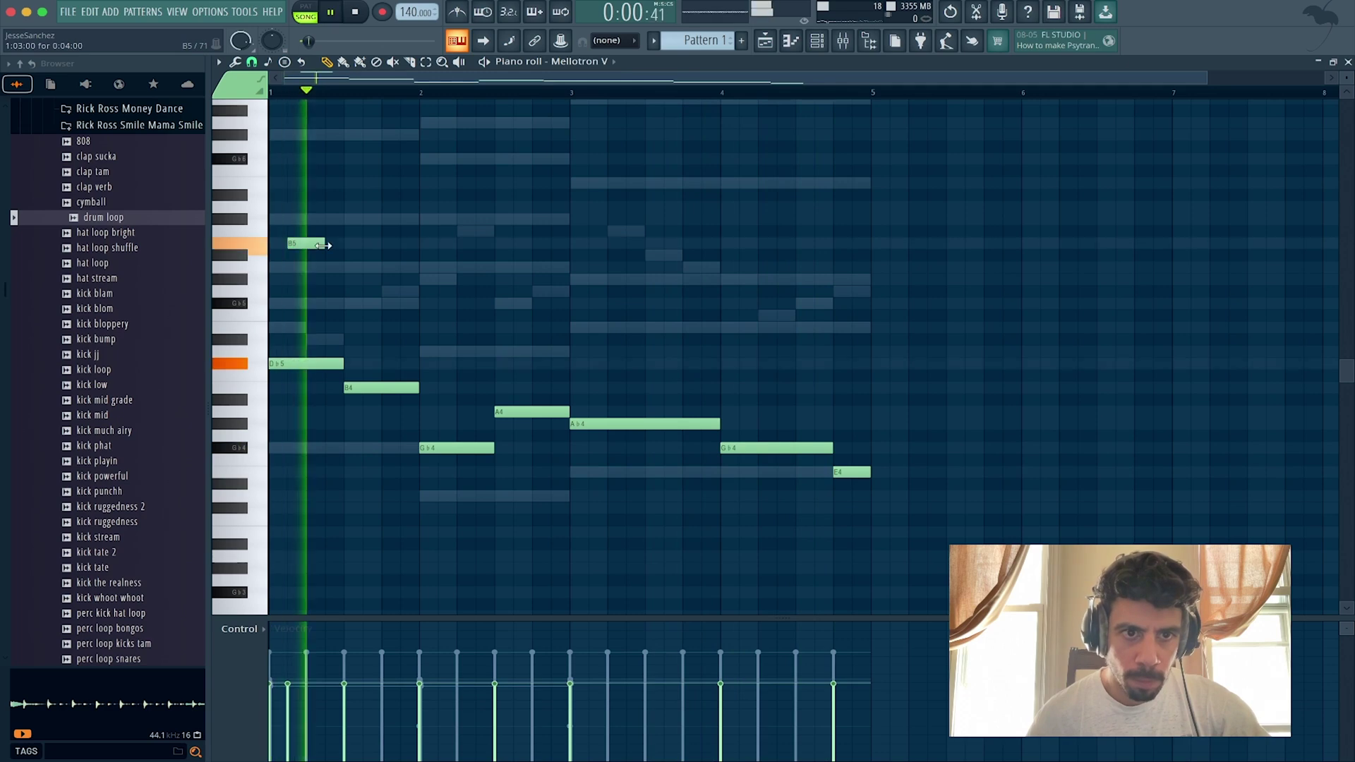
key("space")
key("space")
key("space")
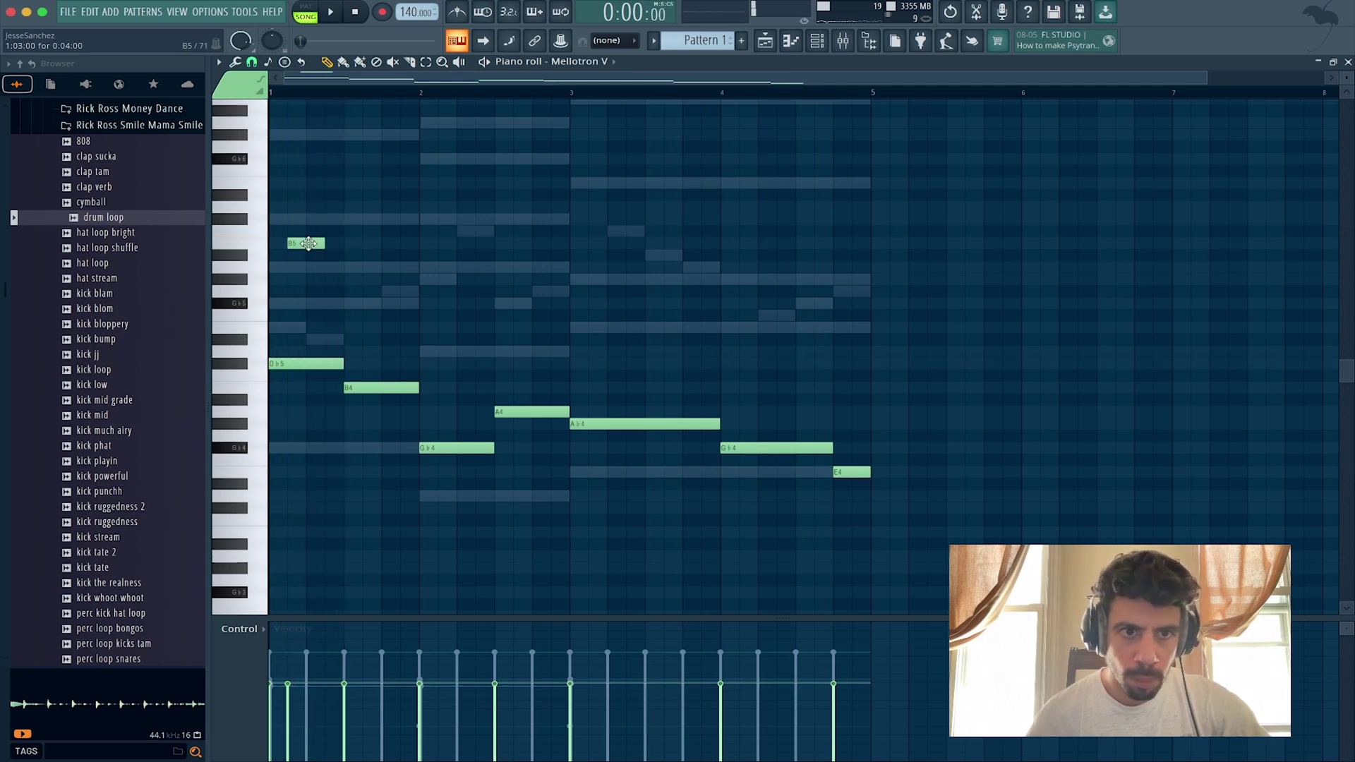
key("space")
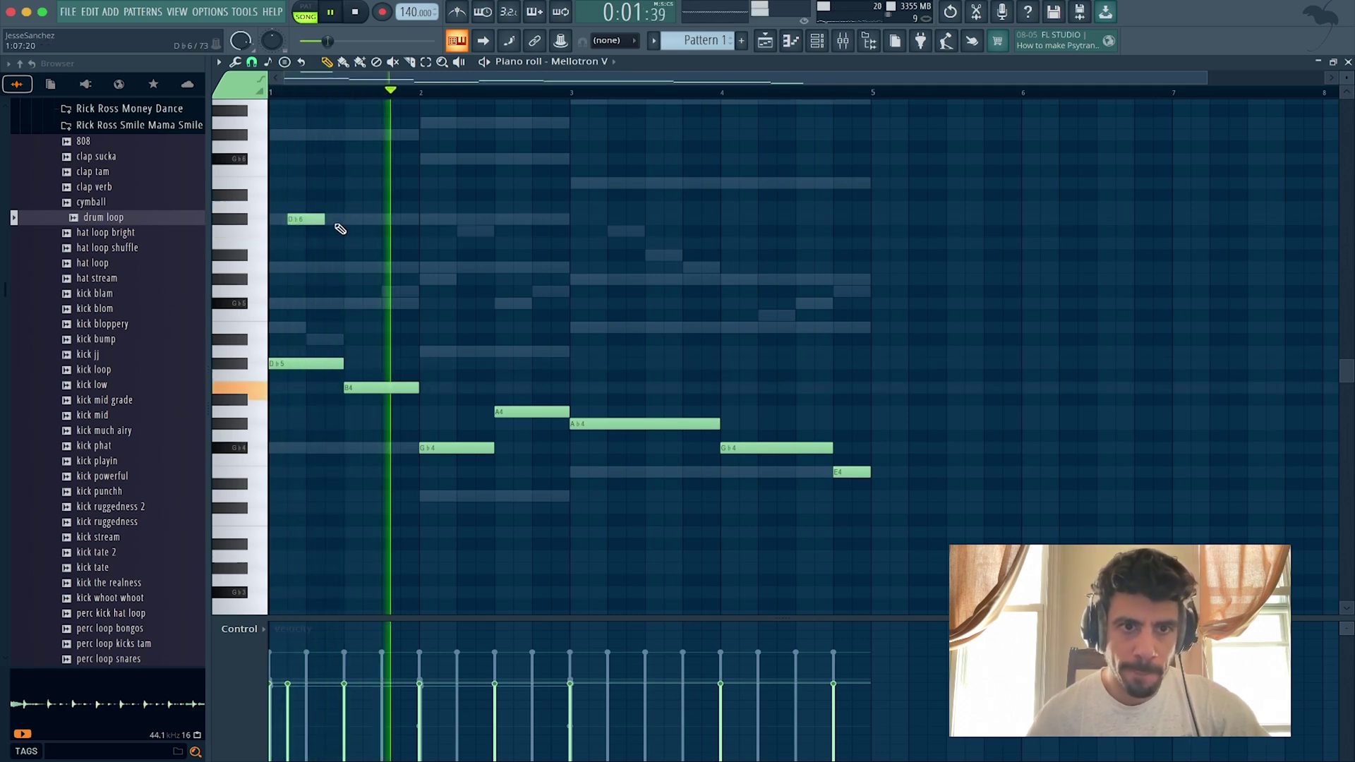
key("space")
key("space")
key("space")
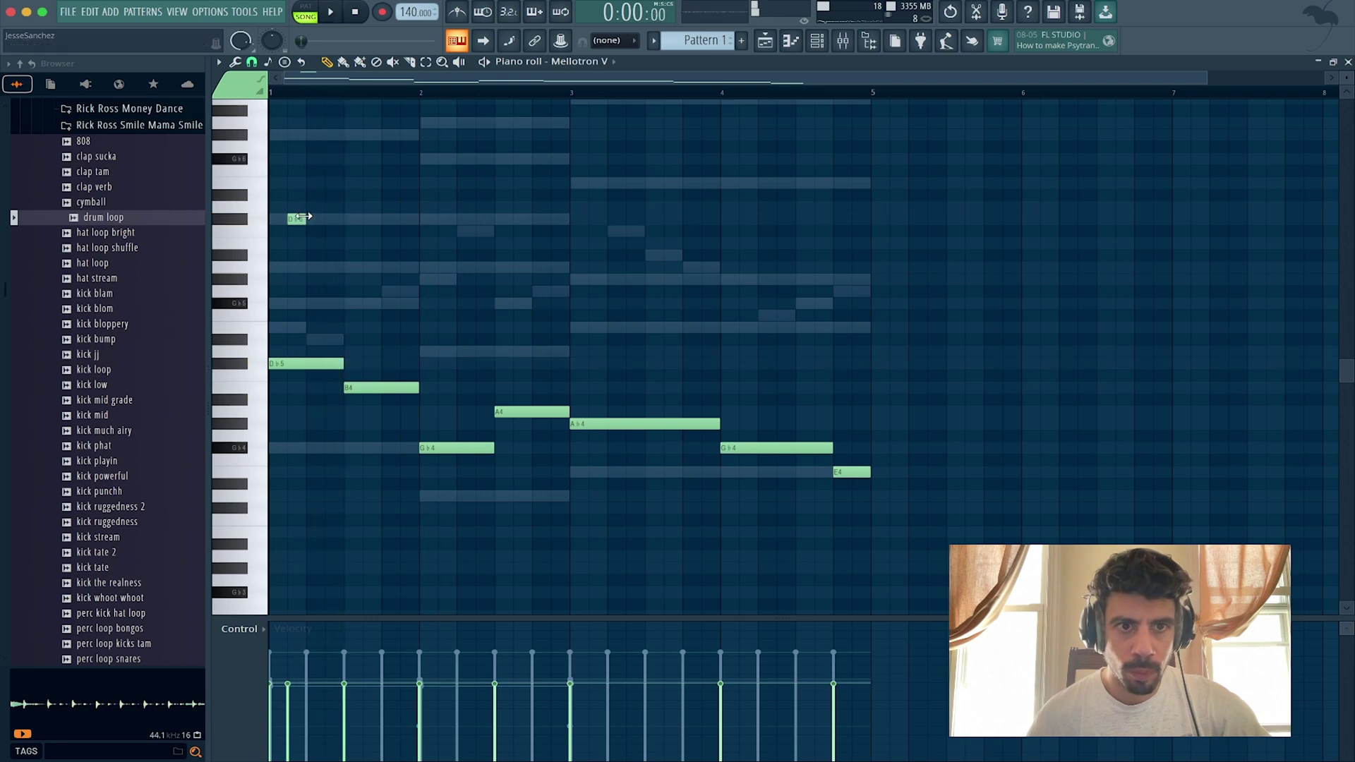
key("space")
key("space")
key("space")
Step: Add a two-step A5 note right after the D♭6, raise it to B5 and check it in playback
left_click(315, 267)
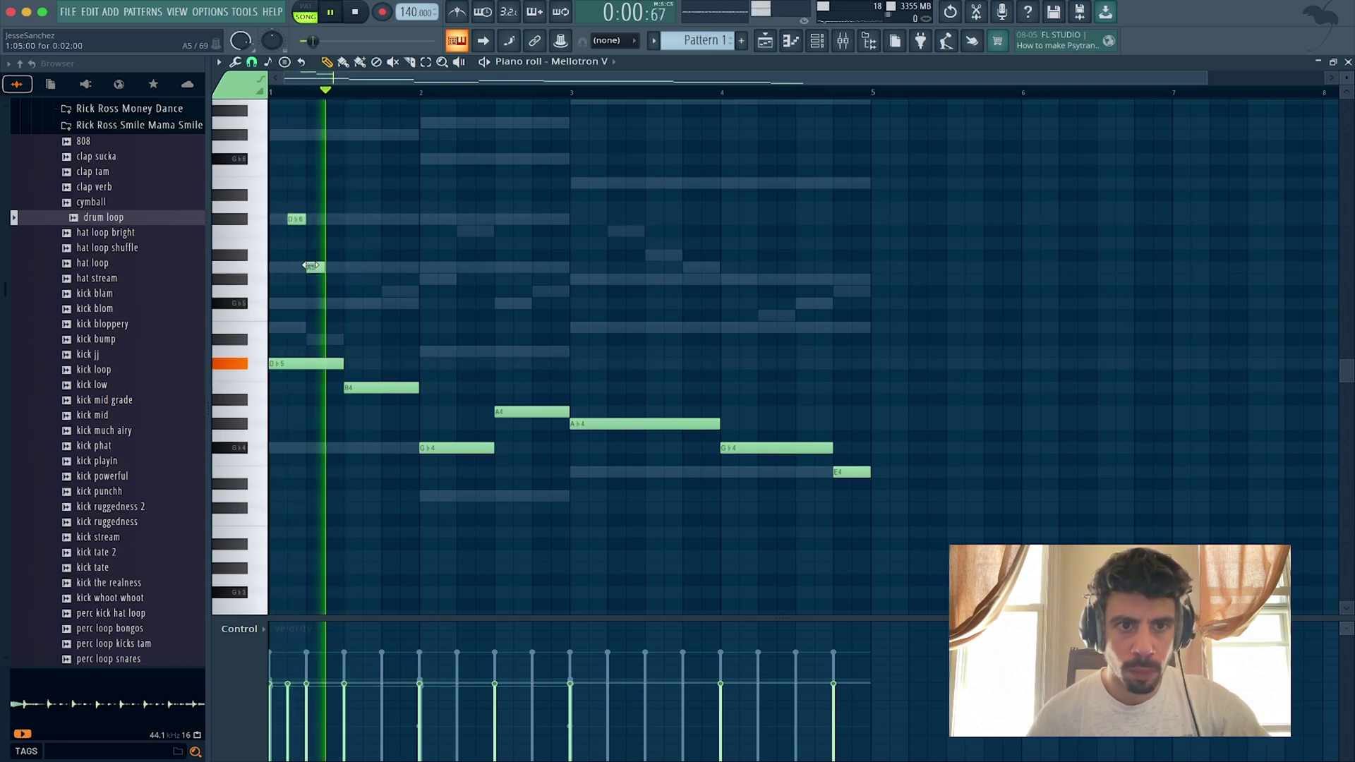
key("space")
key("space")
left_click_drag(315, 267, 315, 243)
key("space")
key("space")
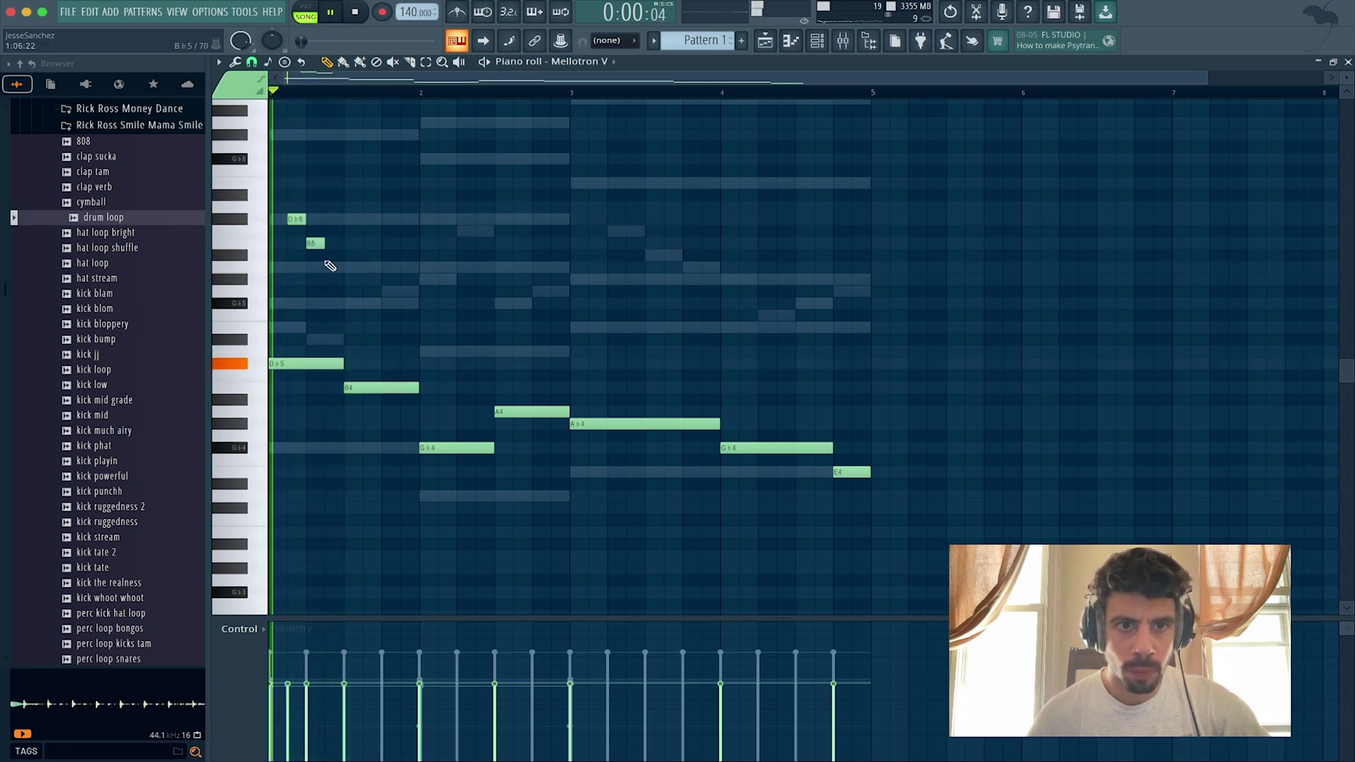
Step: Continue the descending run in bar 1 with two-step notes A5, A♭5 and G♭5, replaying the loop after additions
left_click(327, 267)
key("space")
left_click(350, 280)
key("space")
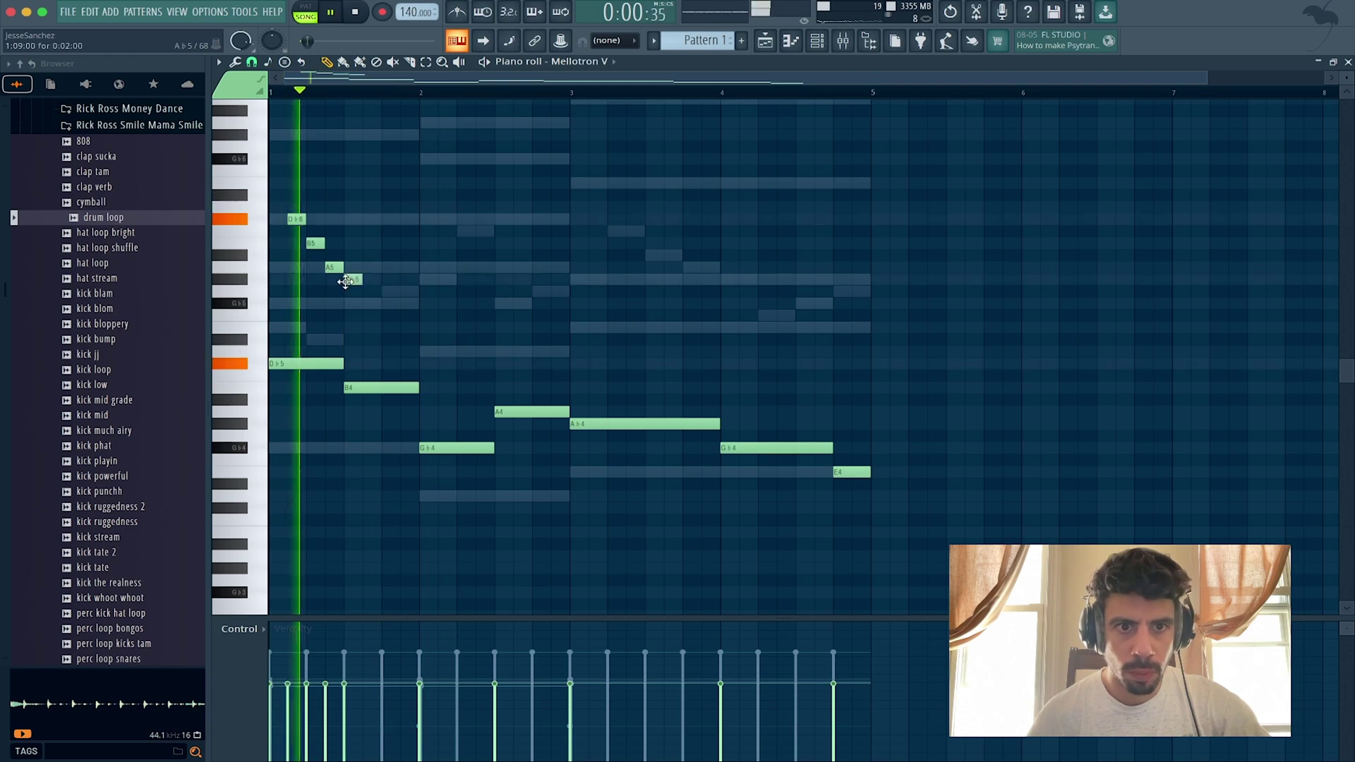
key("space")
left_click(372, 305)
key("space")
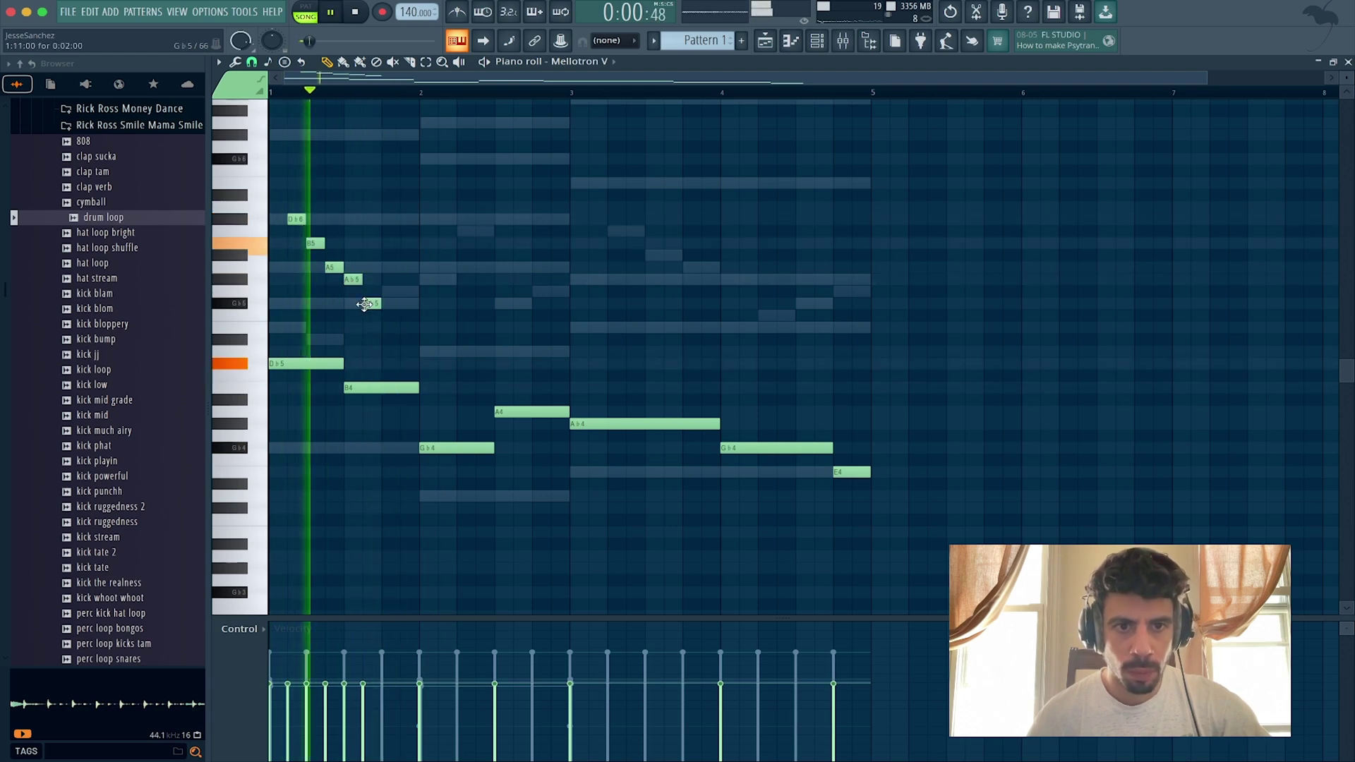
Step: End the bar 1 run with a two-step note at E5, lower it to D♭5 and play the loop
key("space")
left_click(392, 328)
key("space")
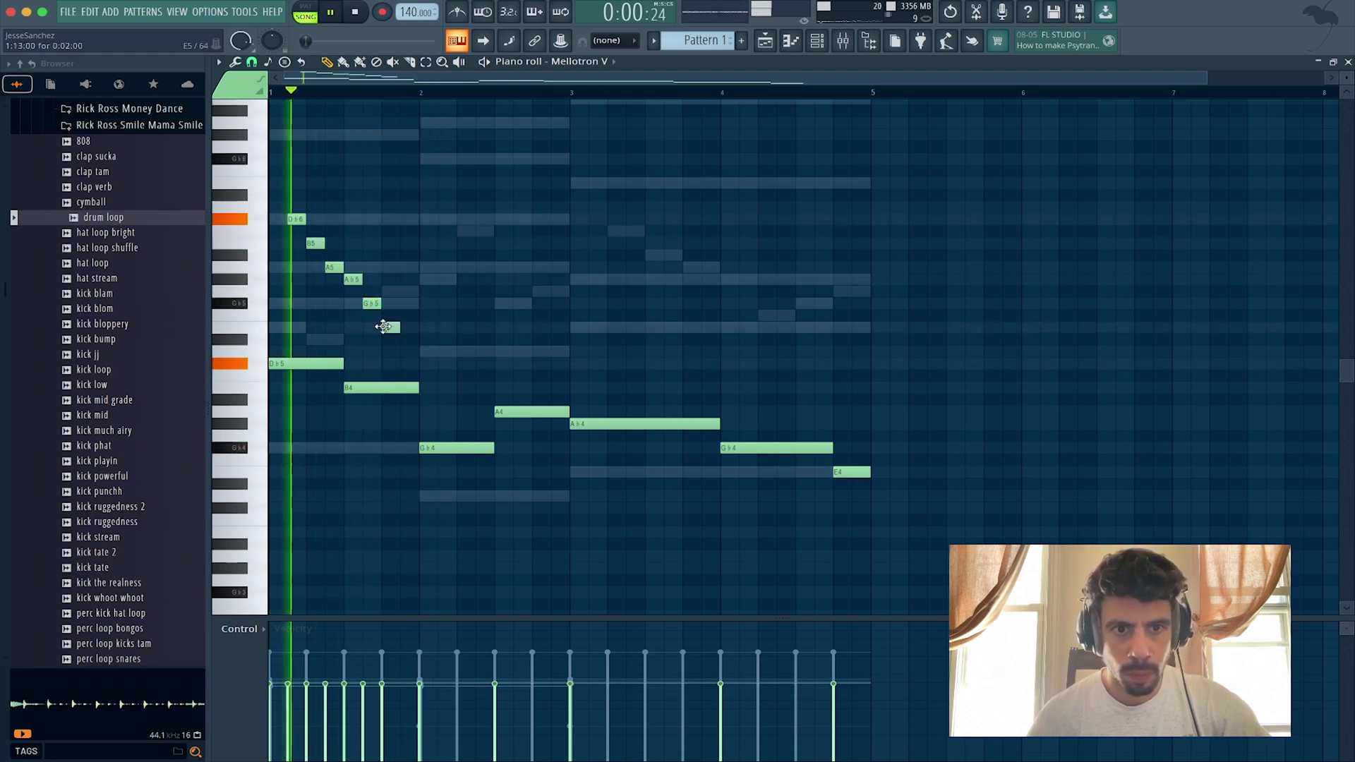
key("space")
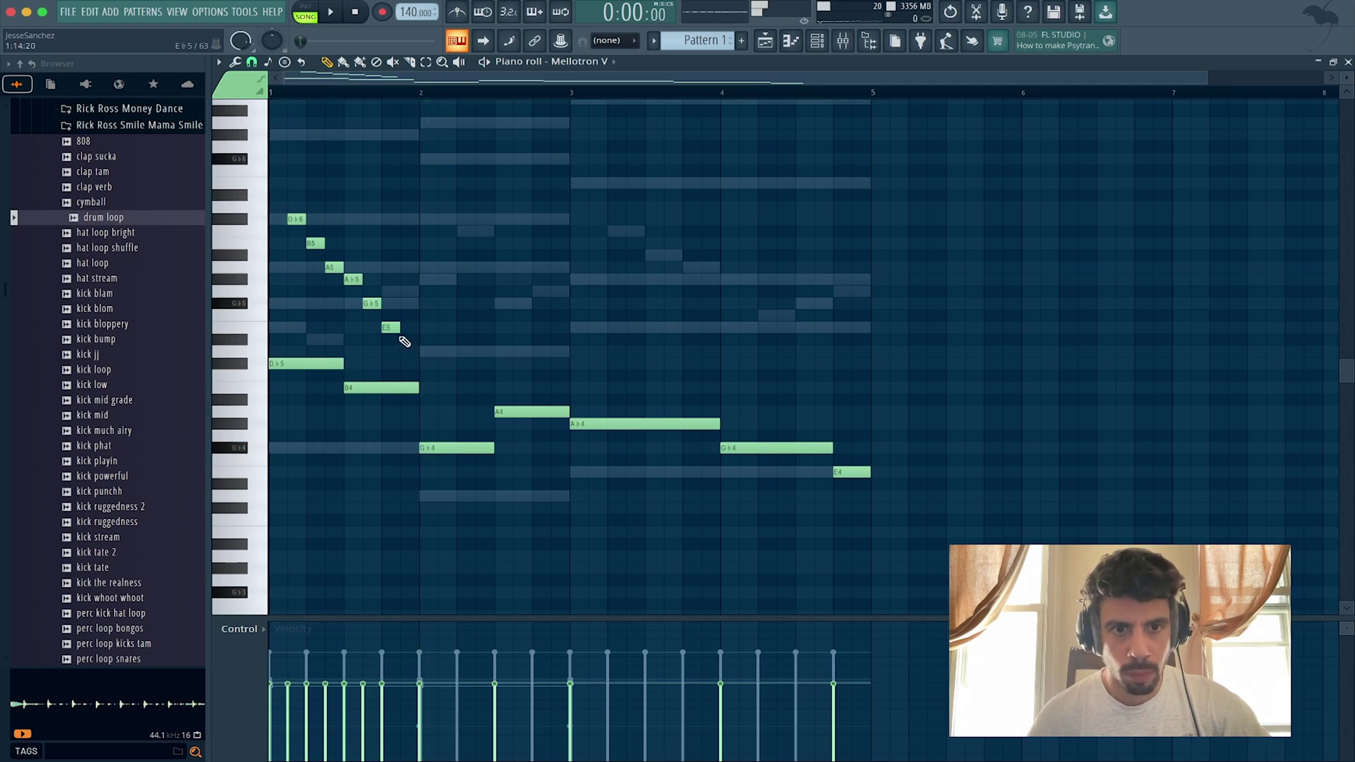
key("space")
left_click_drag(394, 333, 394, 365)
key("space")
key("space")
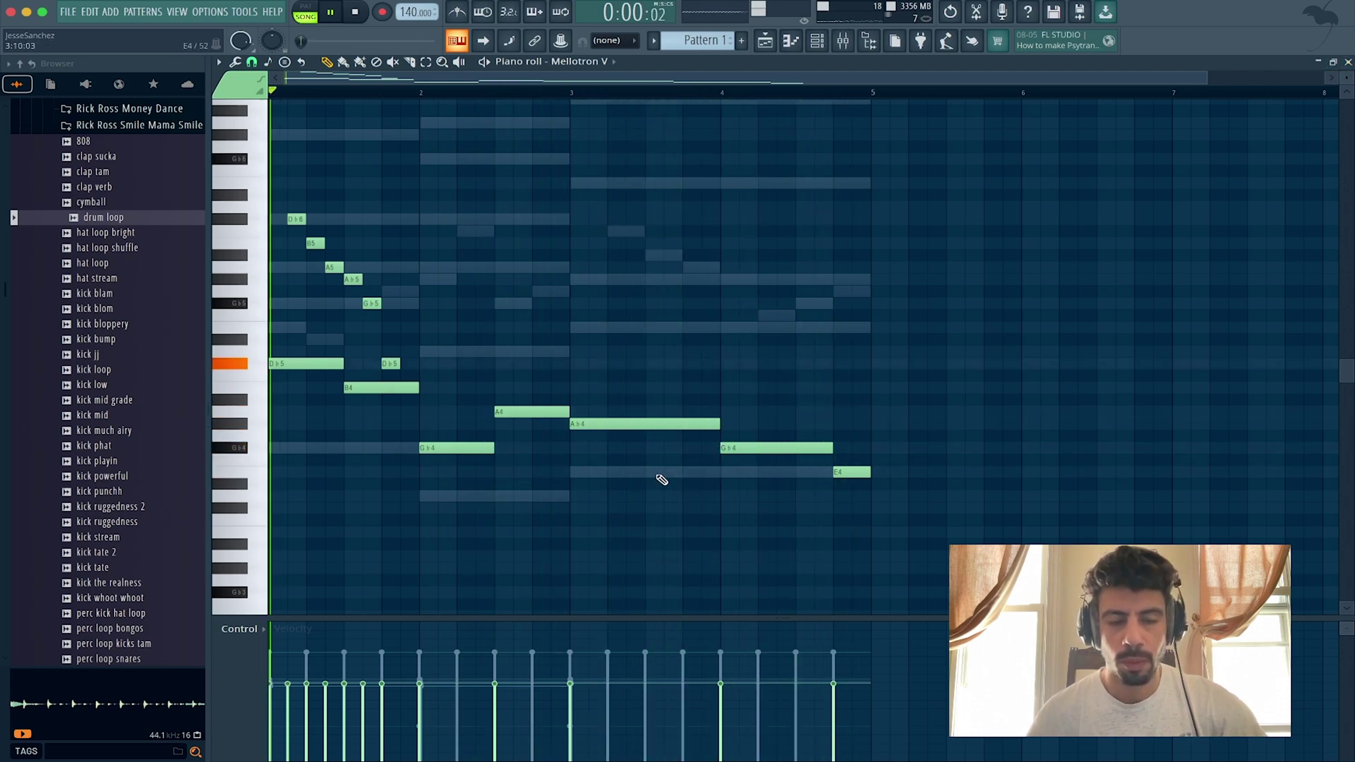
Step: Randomize the levels of all Mellotron V notes and close the piano roll
key("ctrl+a")
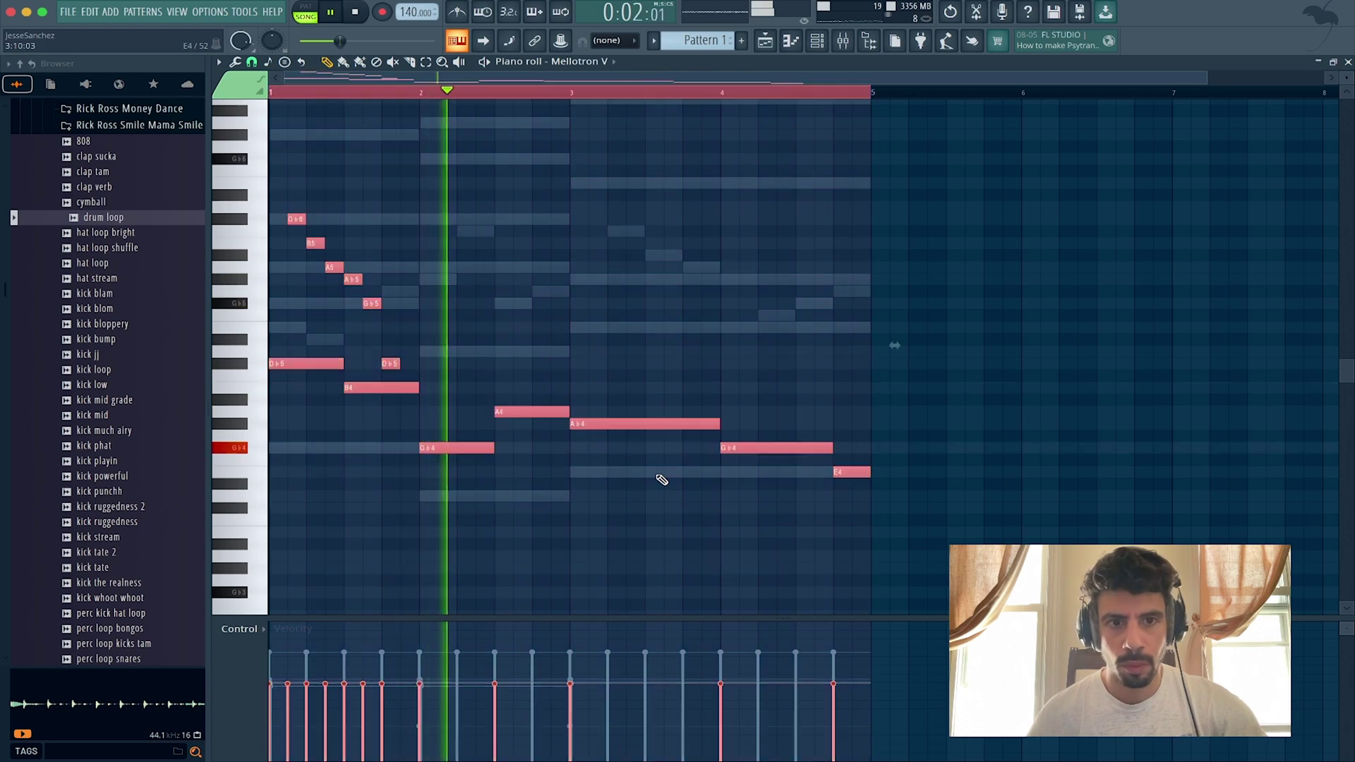
key("alt+r")
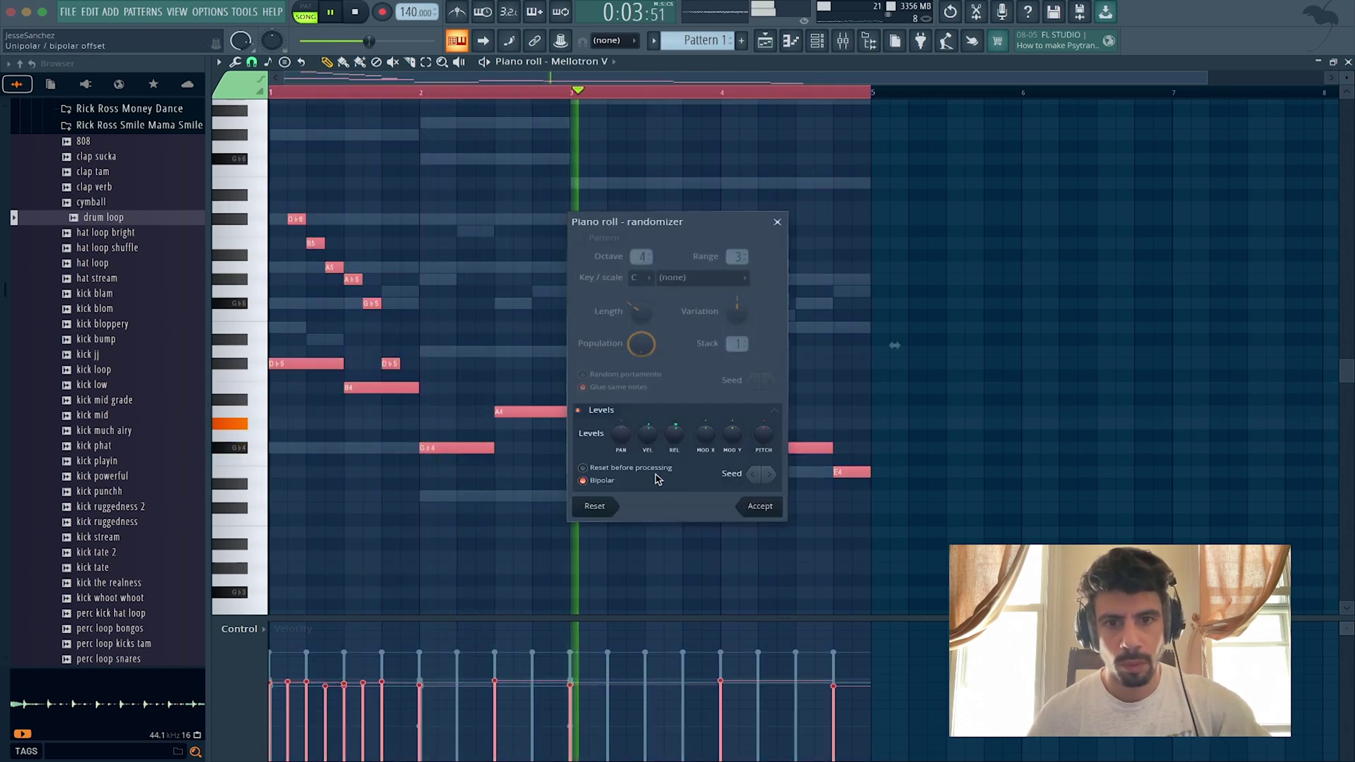
left_click(760, 507)
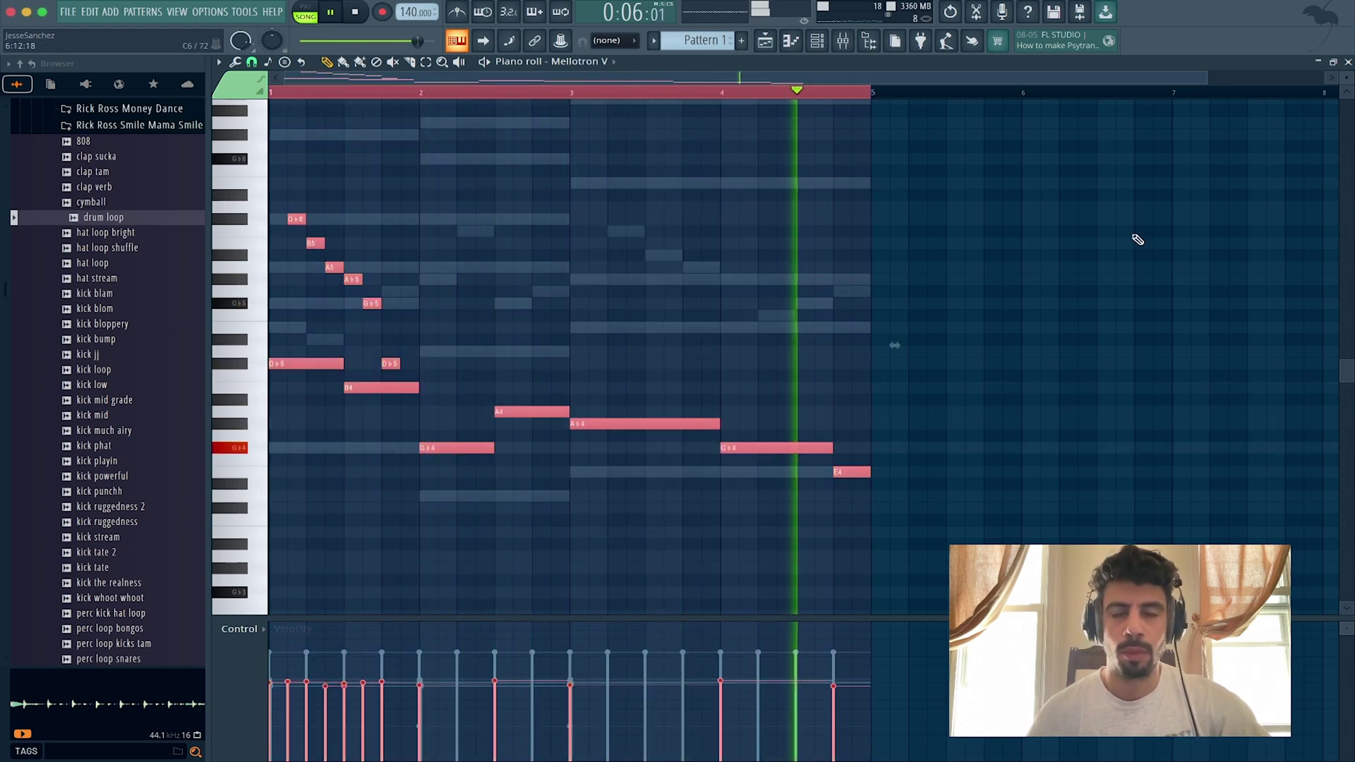
left_click(1348, 62)
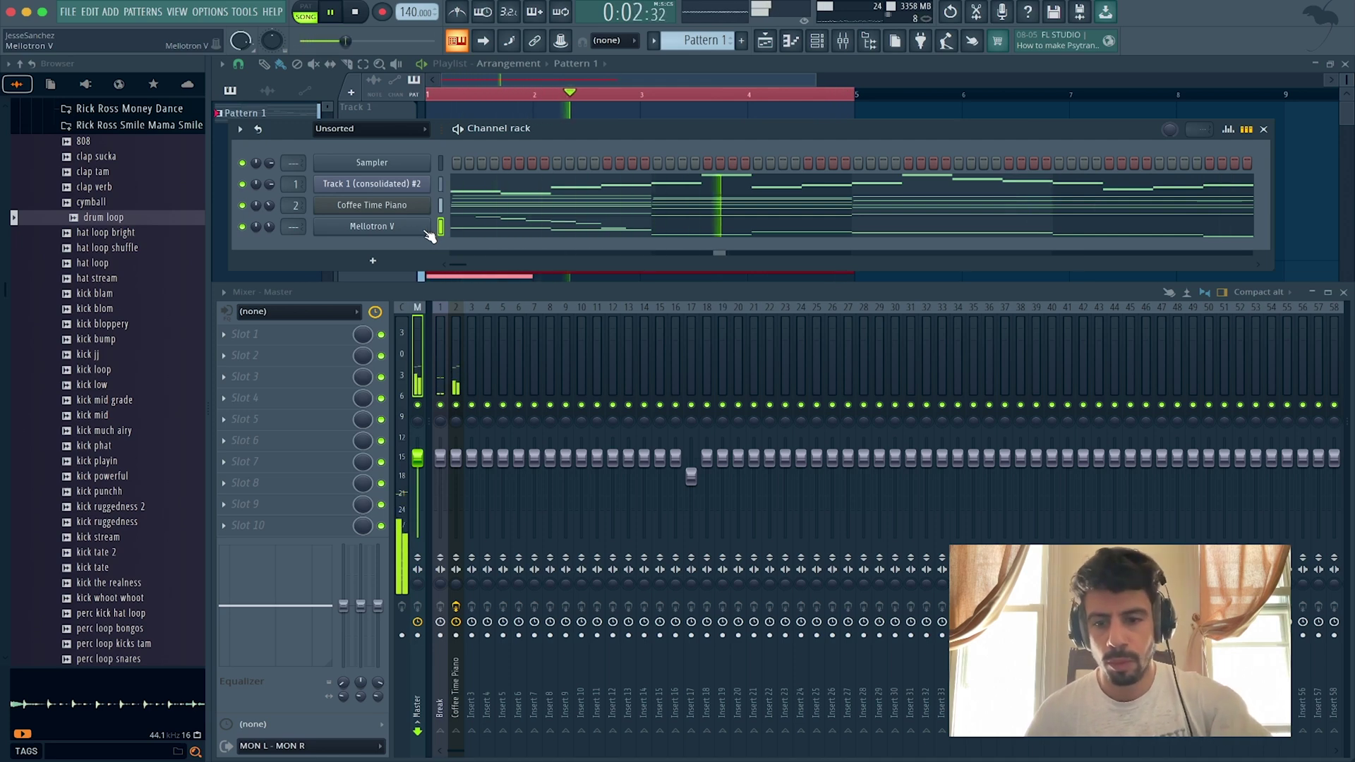
Step: Route Mellotron V to mixer track 3 and load Cymatics Deja Vu in its first effect slot
key("ctrl+l")
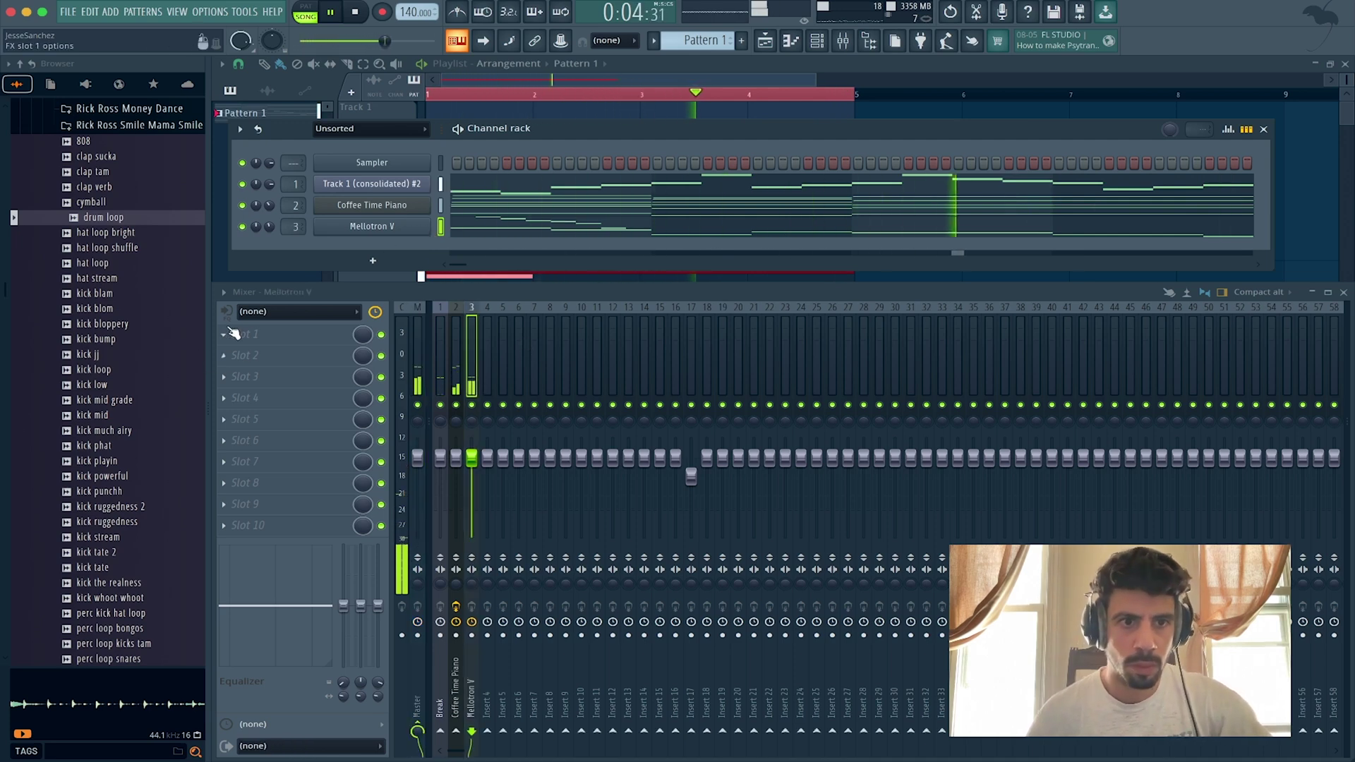
left_click(223, 334)
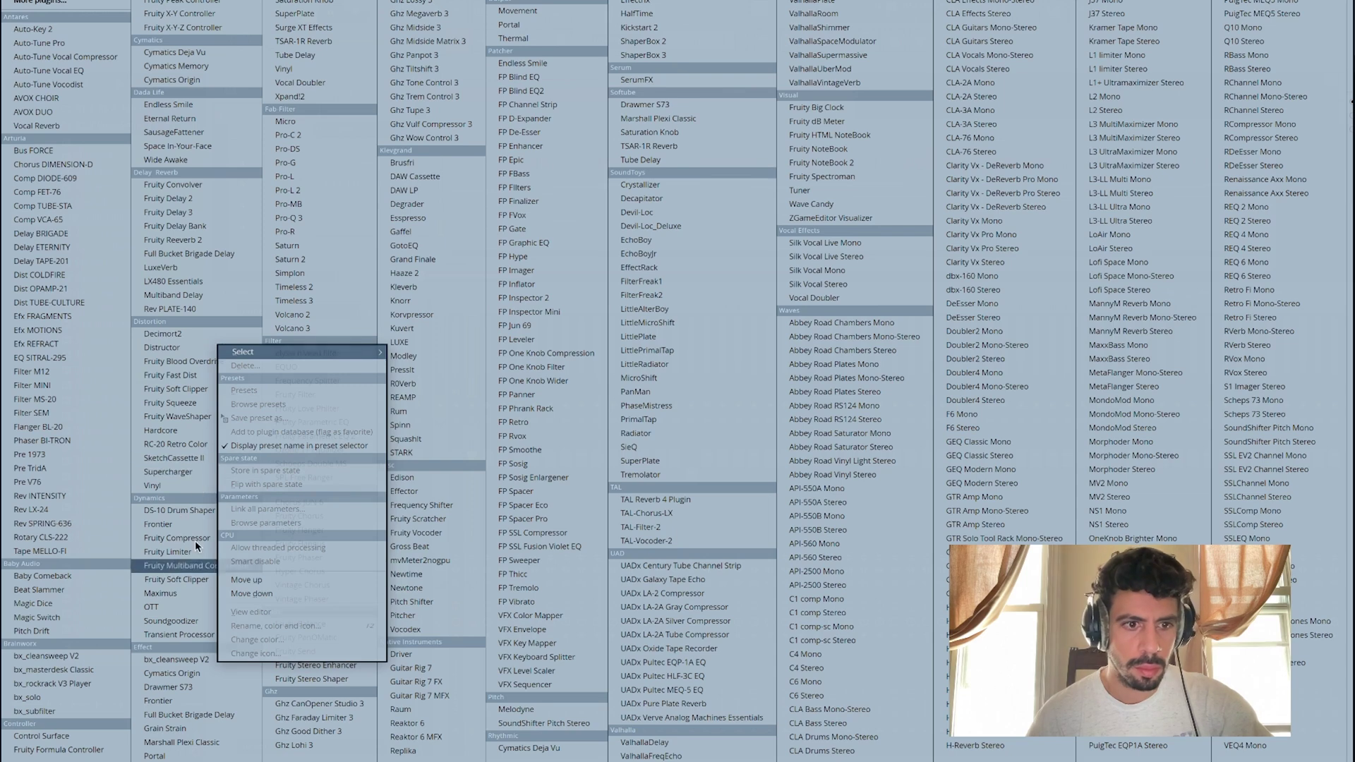
left_click(190, 54)
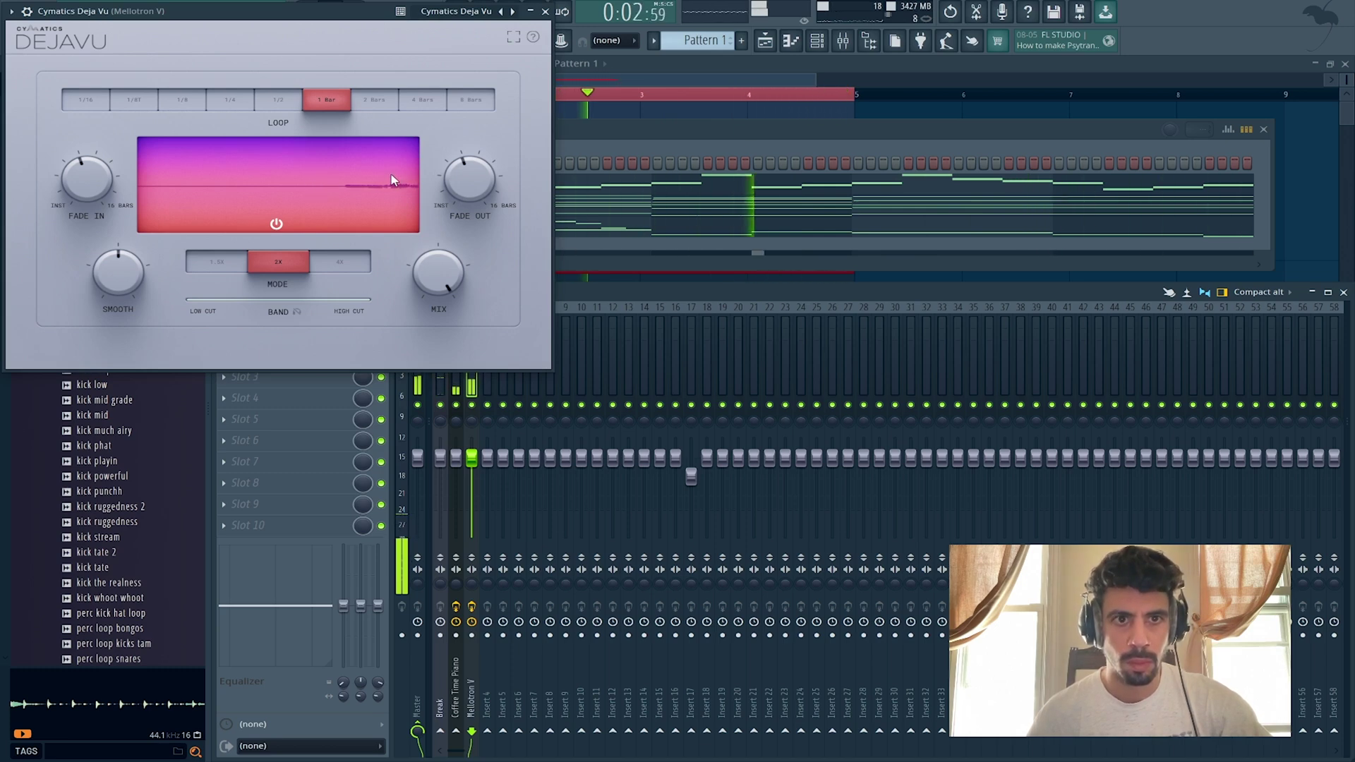
Step: Try a lower Deja Vu mix, return it to full, set the loop length to 1/2 and close the plugin
left_click_drag(432, 293, 432, 302)
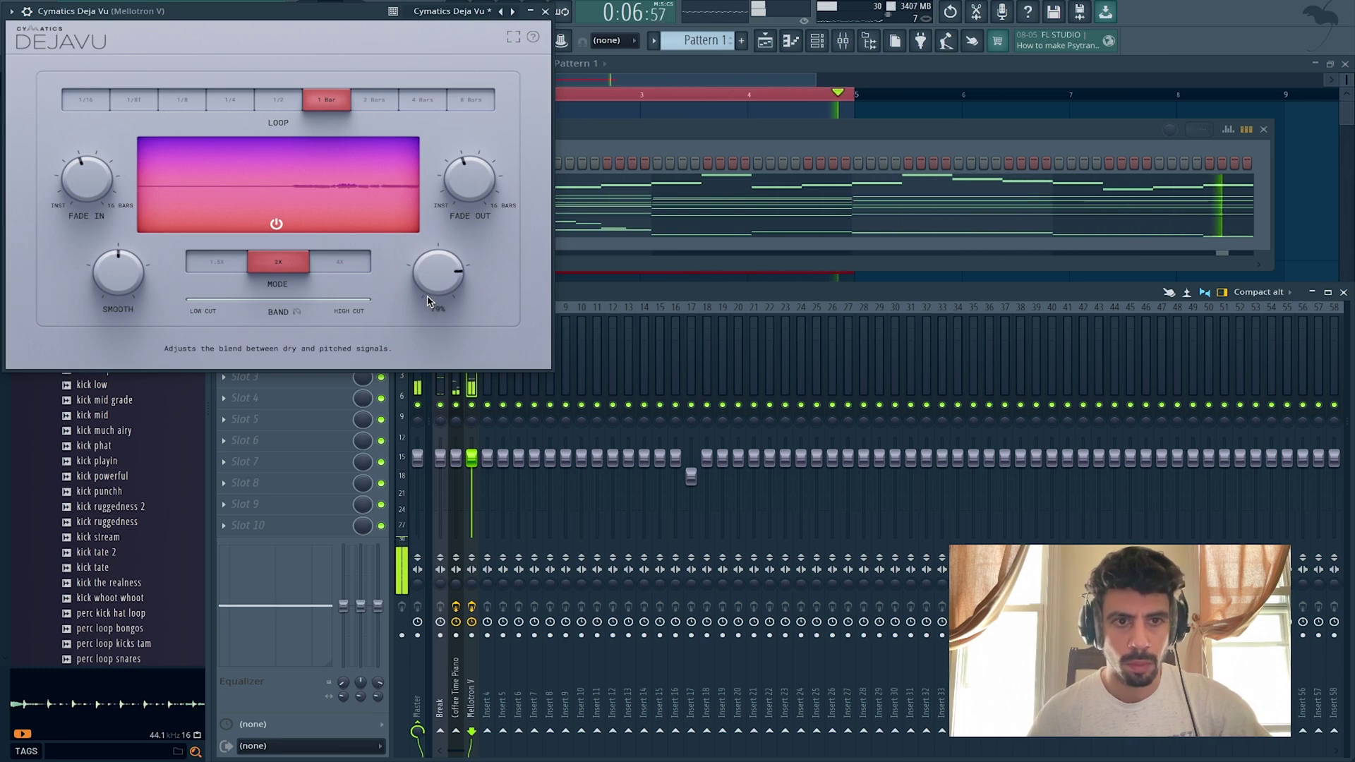
left_click_drag(429, 310, 430, 317)
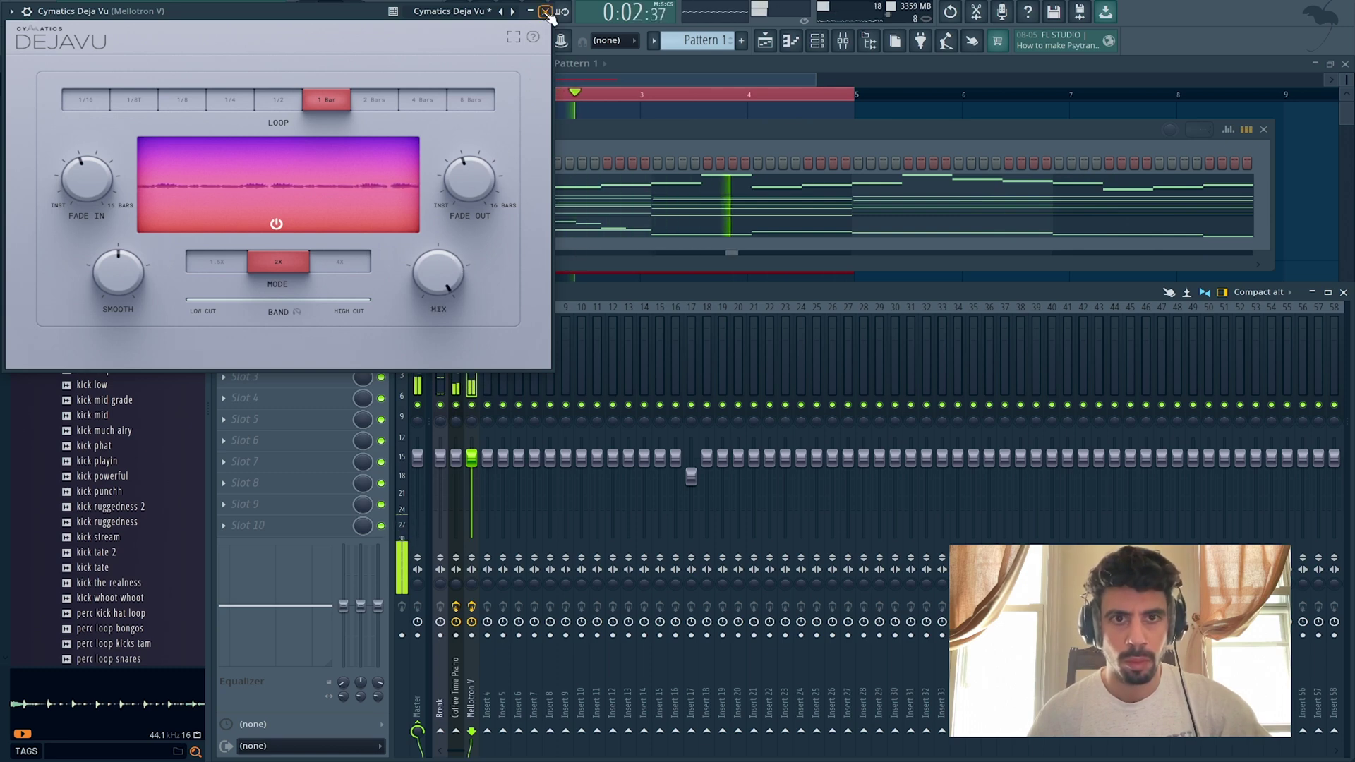
left_click(278, 101)
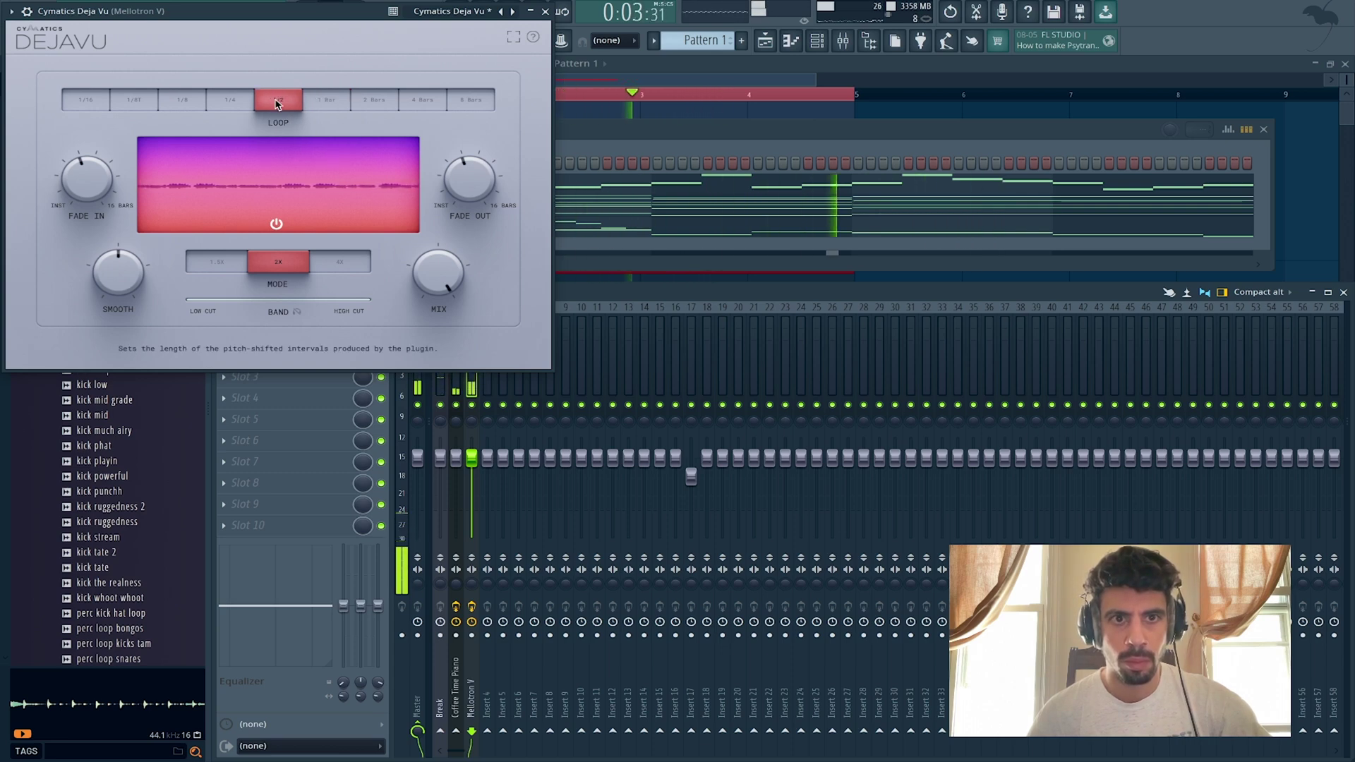
left_click(545, 12)
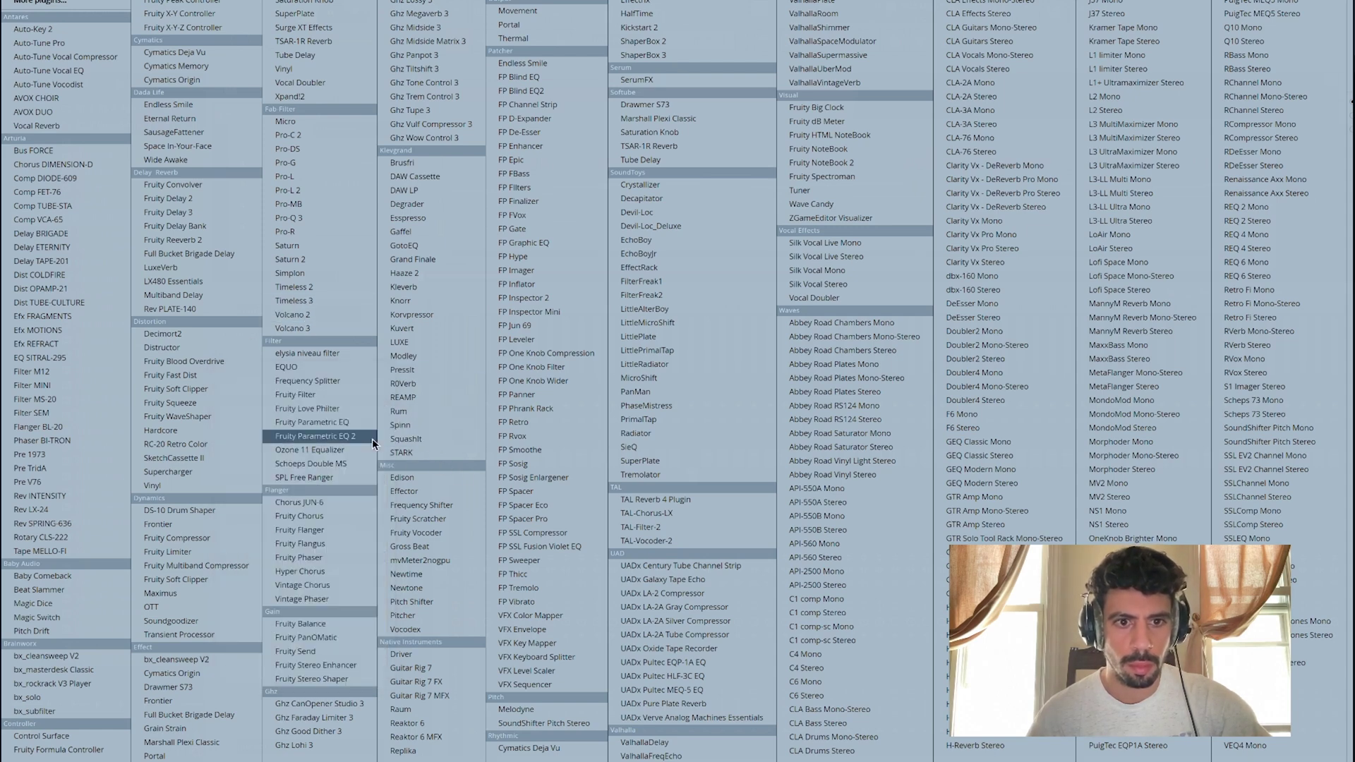
Step: Load Fruity Parametric EQ 2 in slot 2 and pull its low and high cuts inward to leave only the mids
left_click(371, 438)
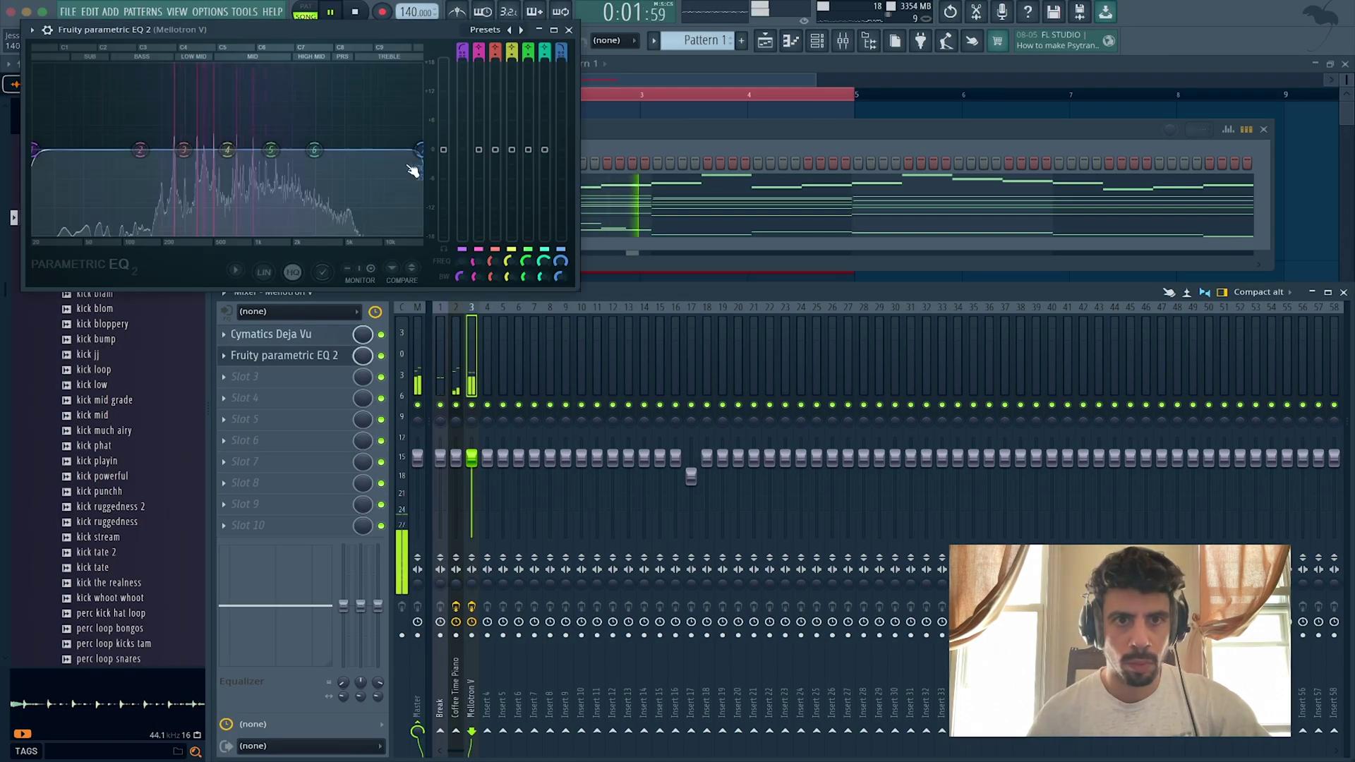
left_click_drag(420, 150, 314, 150)
left_click_drag(34, 150, 188, 150)
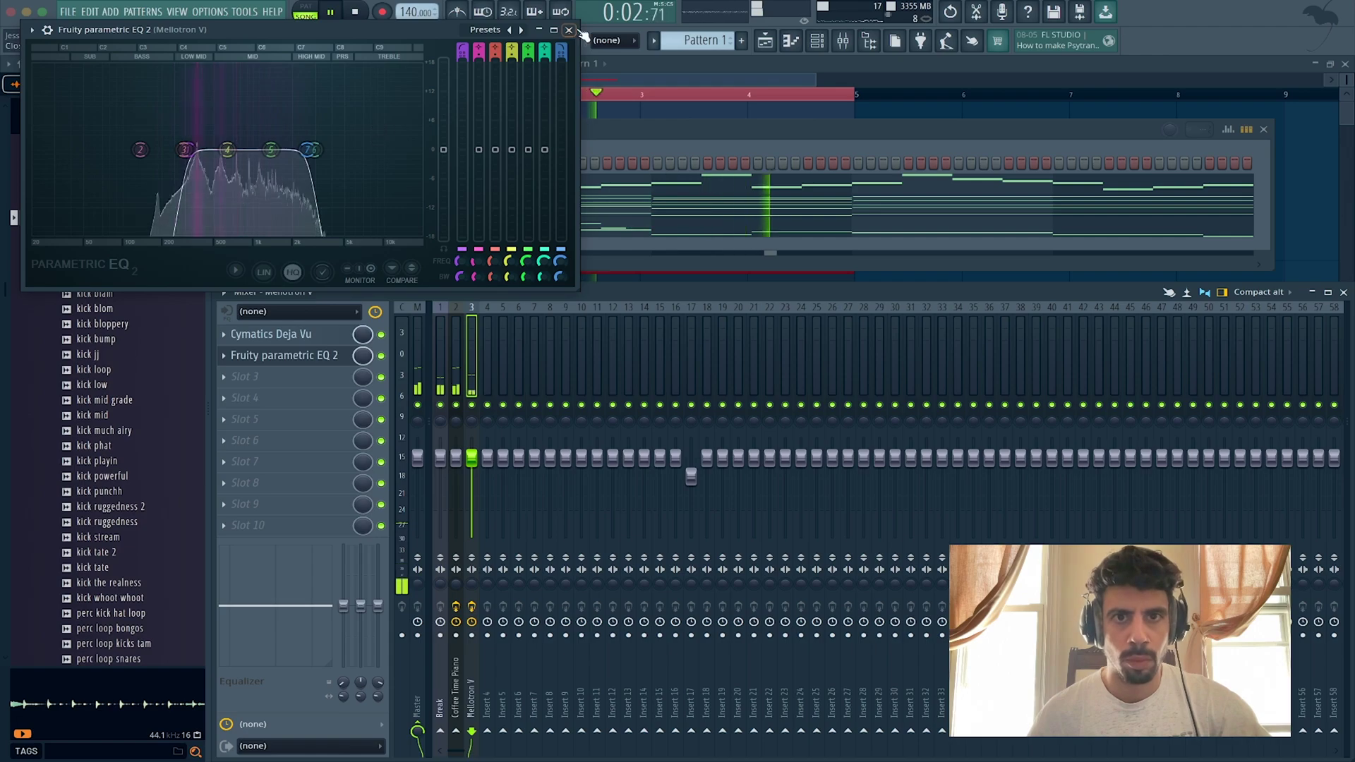
Step: Load ValhallaVintageVerb in slot 3 of the Mellotron V track, set its mix to 21.8 % and close it
left_click(302, 356)
right_click(302, 356)
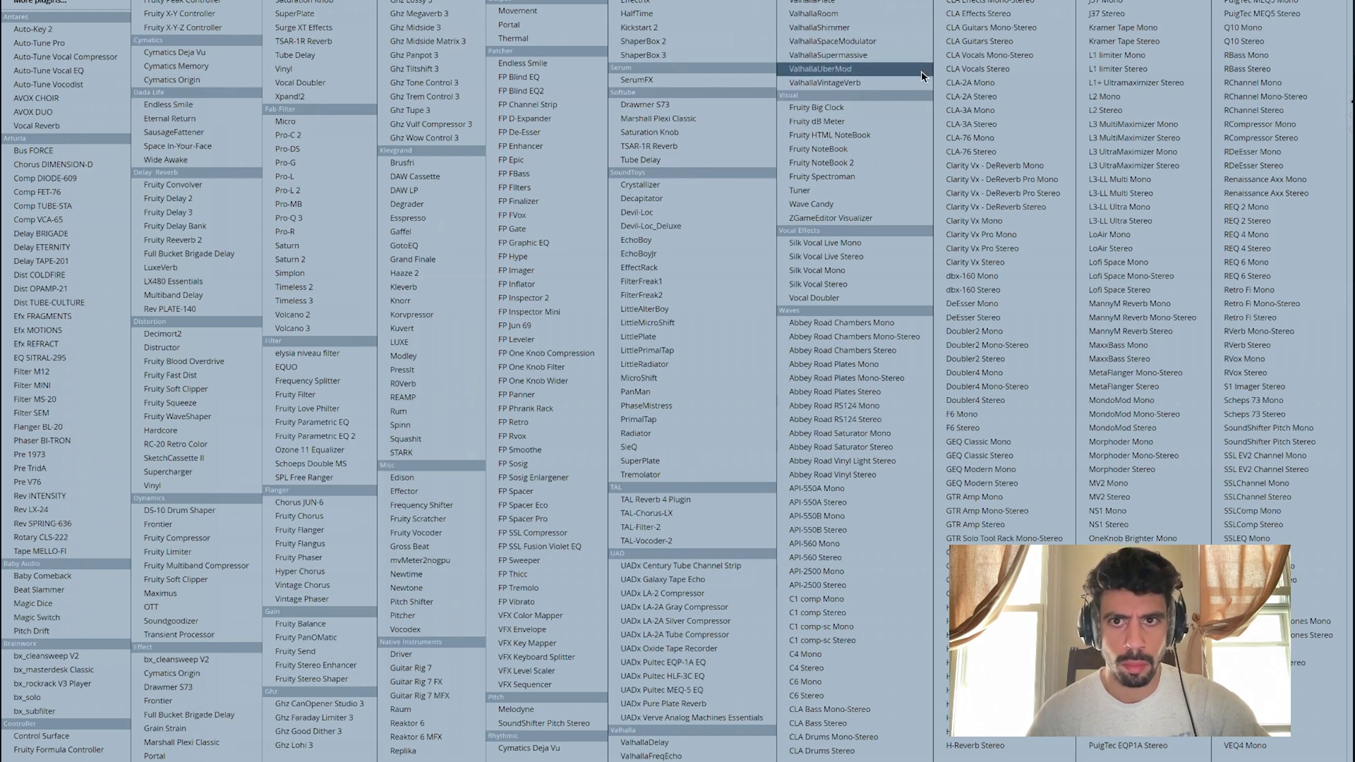
left_click(890, 84)
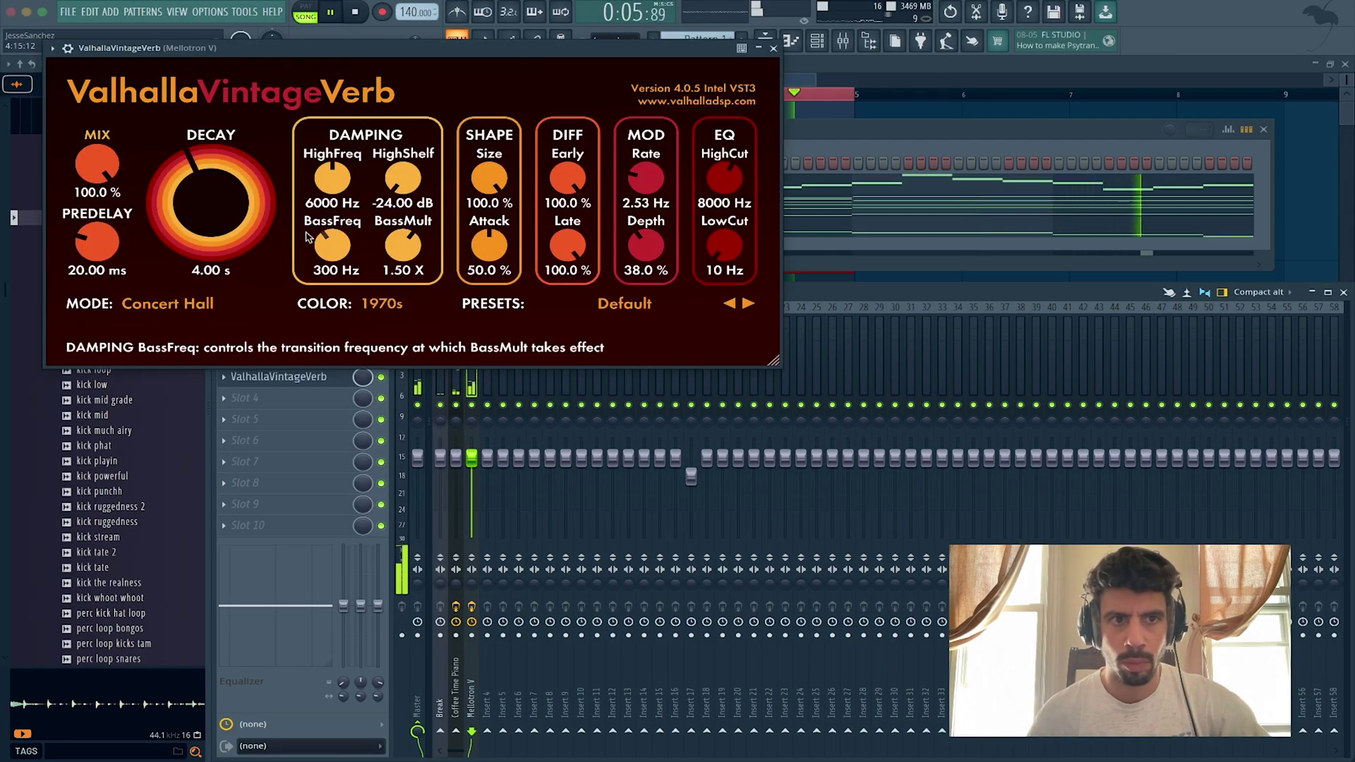
left_click_drag(88, 163, 113, 256)
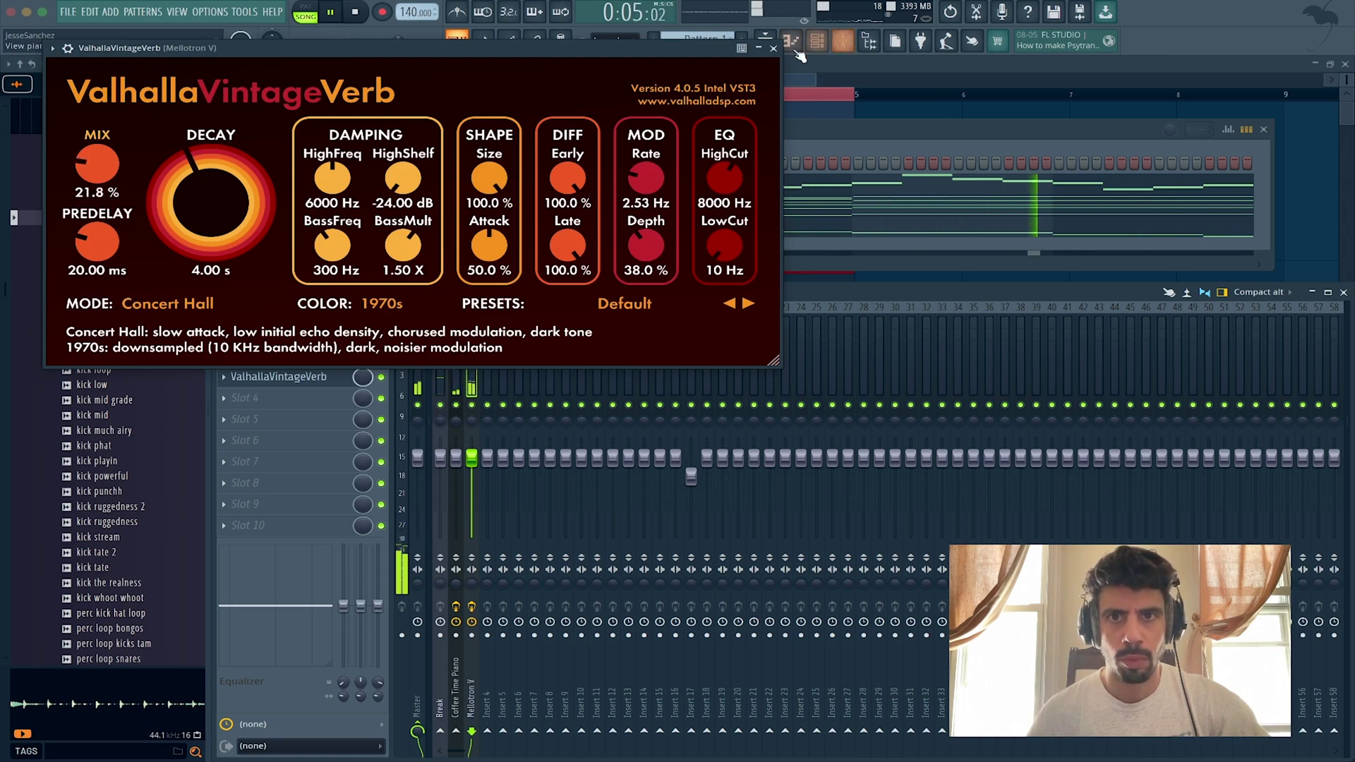
key("Escape")
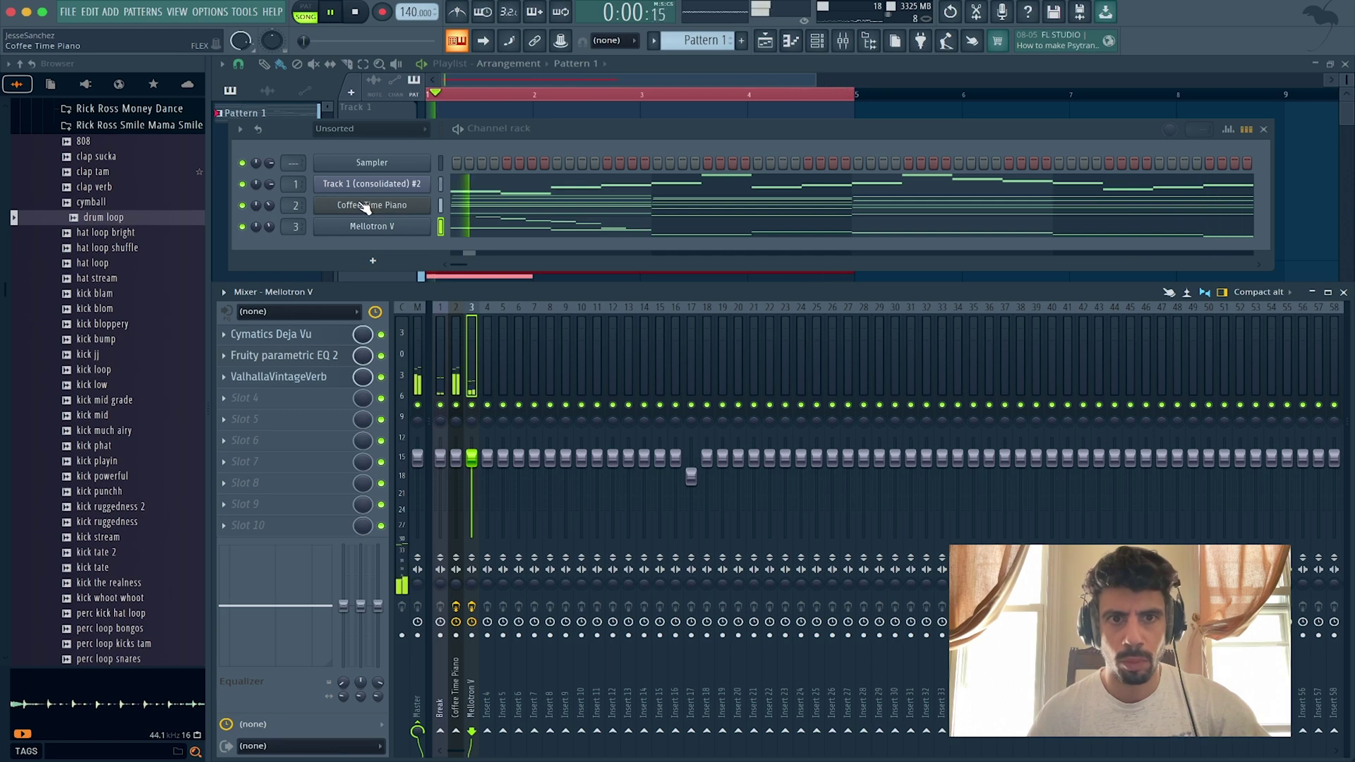
Step: Lower the Coffee Time Piano channel volume slightly and select its mixer track
left_click_drag(269, 205, 269, 211)
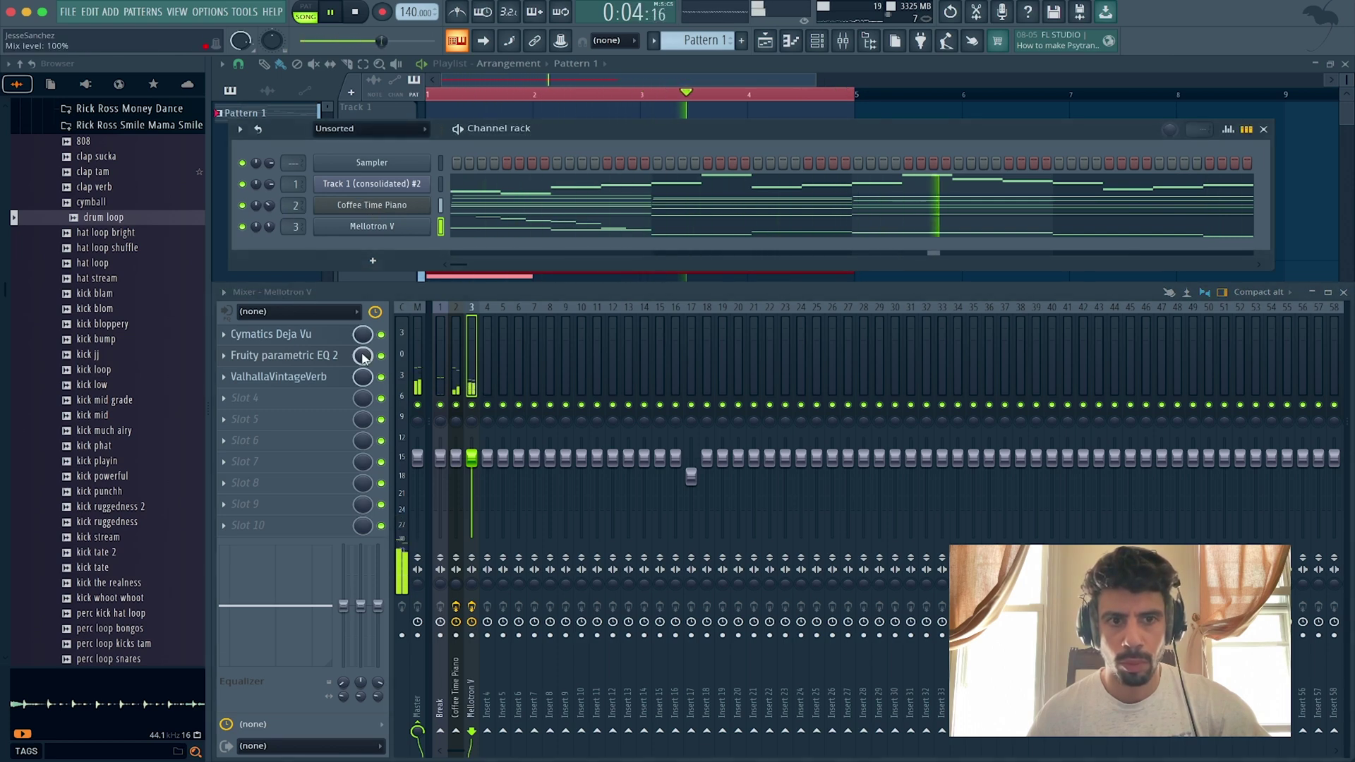
left_click(456, 367)
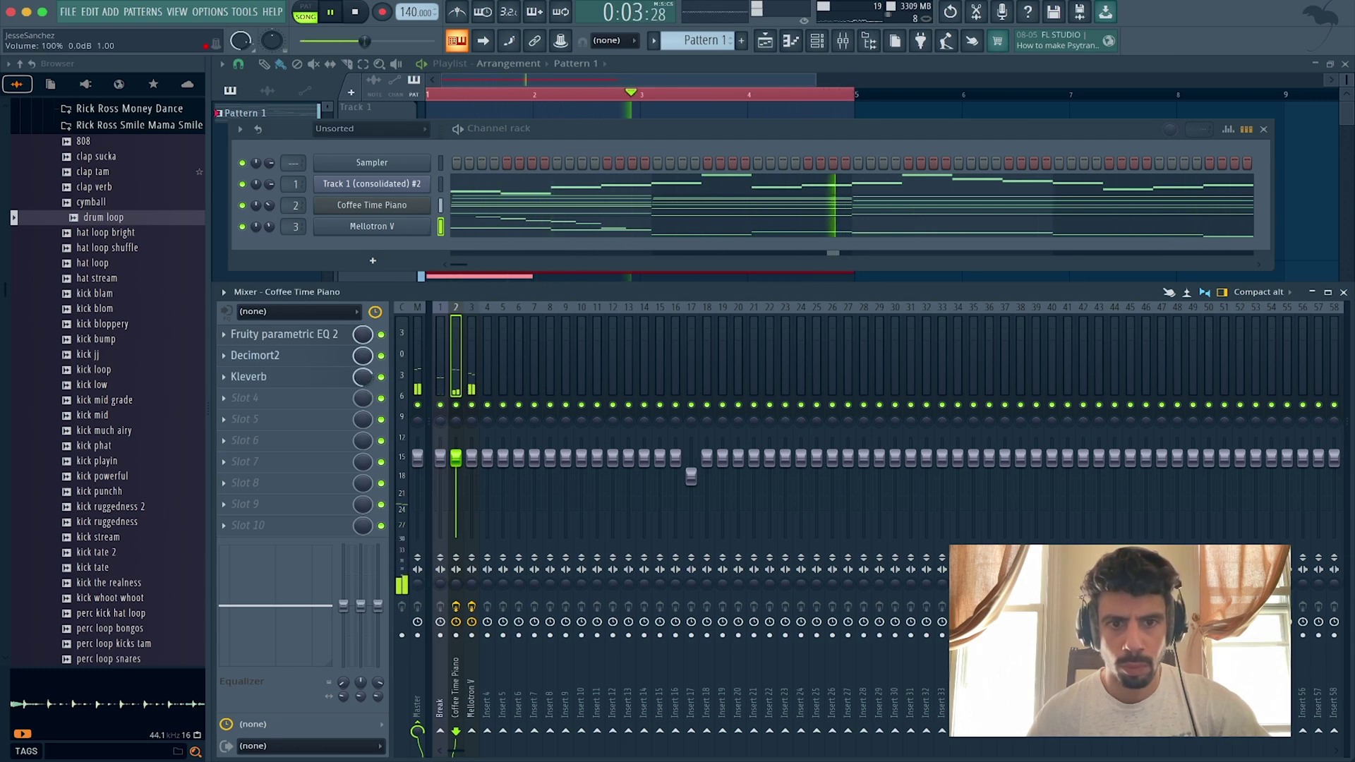
Step: Lower the Coffee Time Piano mixer track's fader slightly
left_click_drag(456, 457, 456, 469)
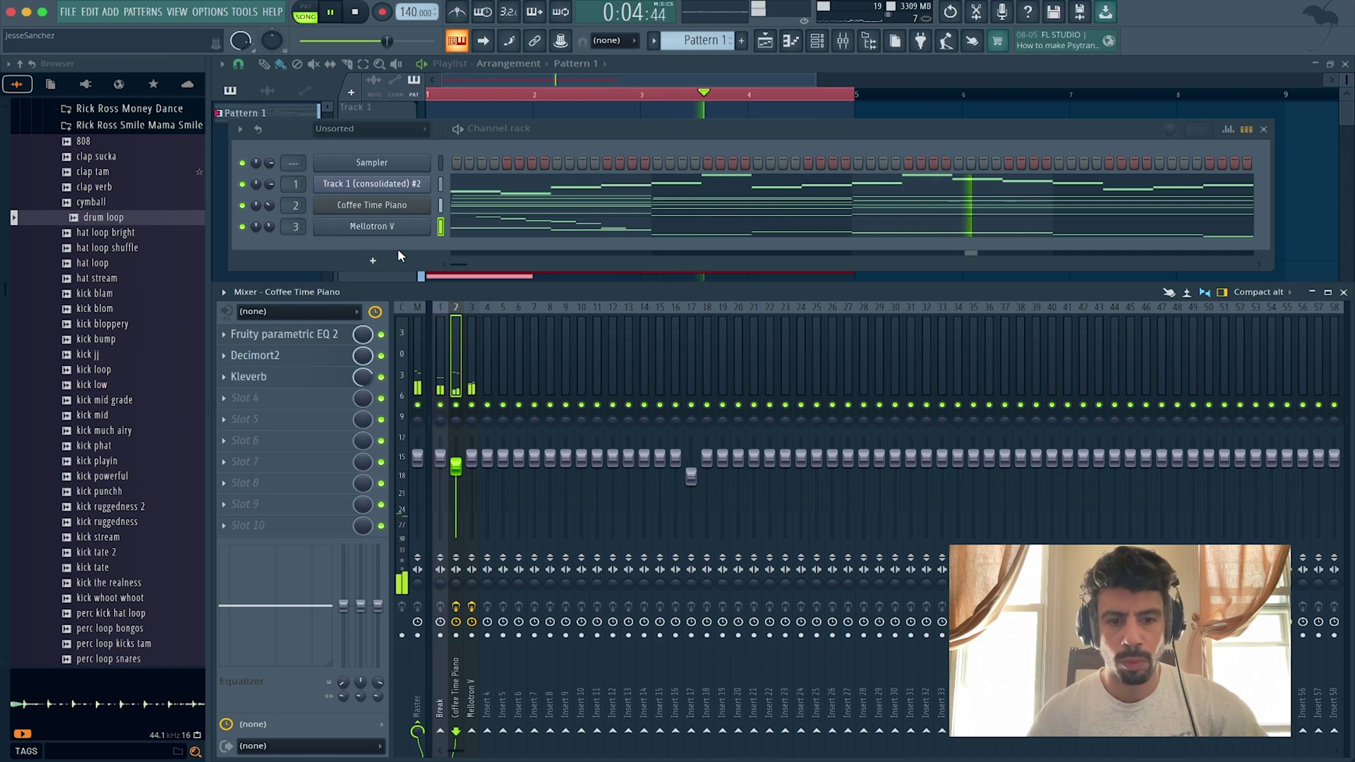
Step: Start saving the project and create a folder named Bap inside MAY 2024 as its save location
key("super+s")
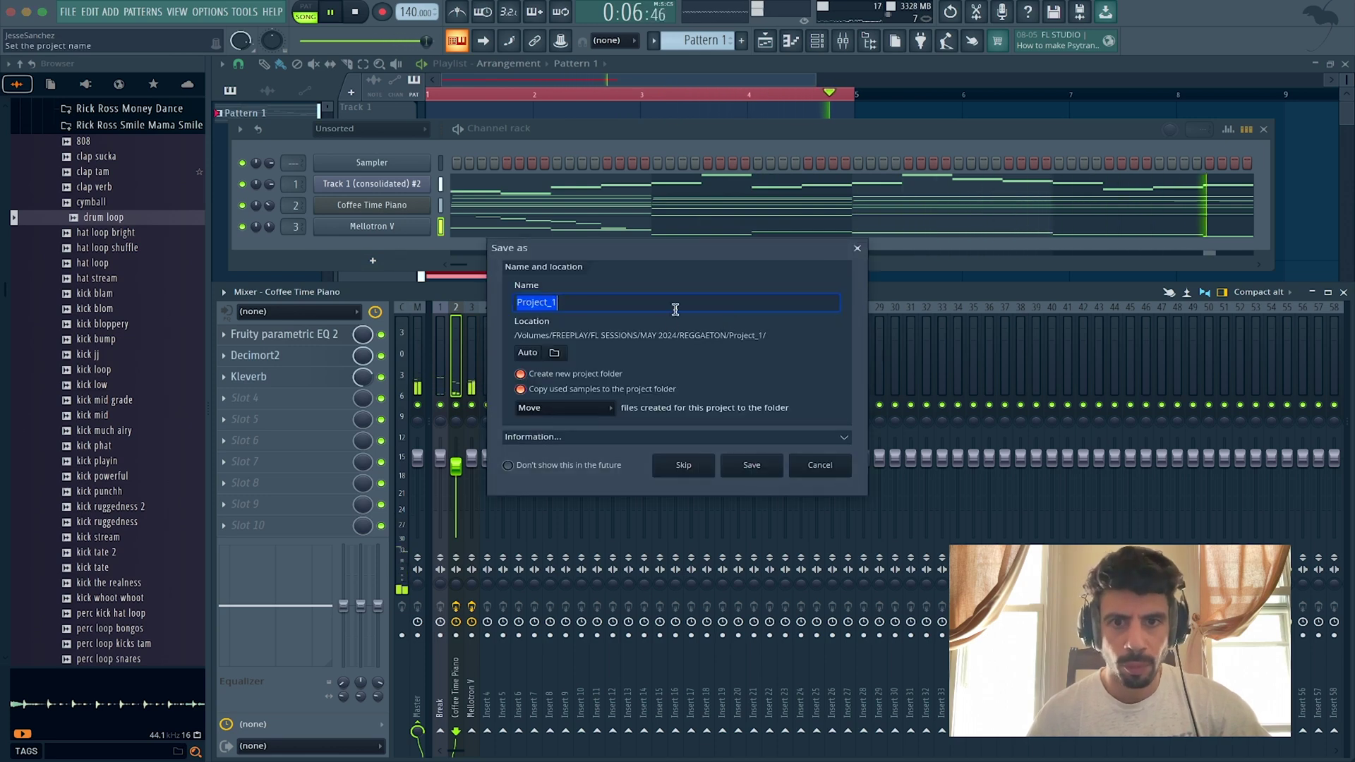
left_click(592, 333)
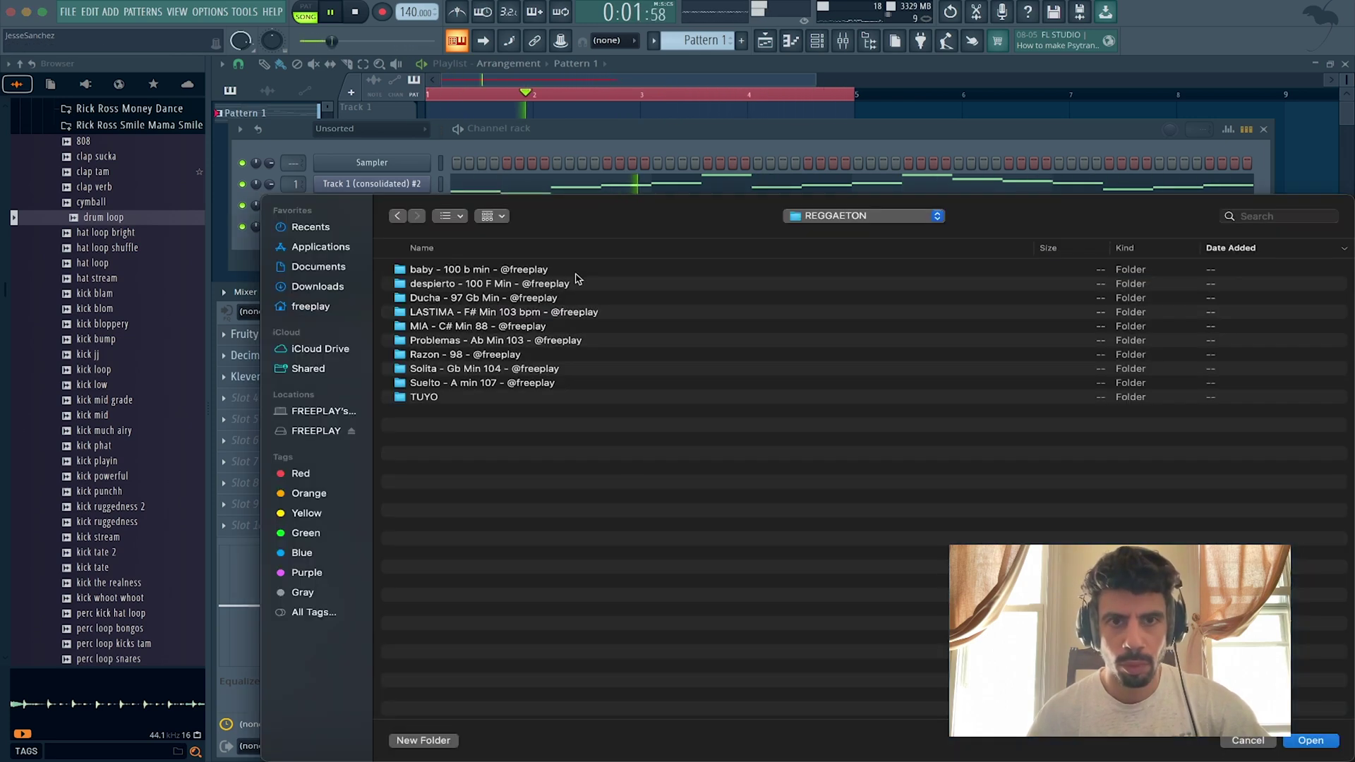
left_click(915, 216)
left_click(856, 233)
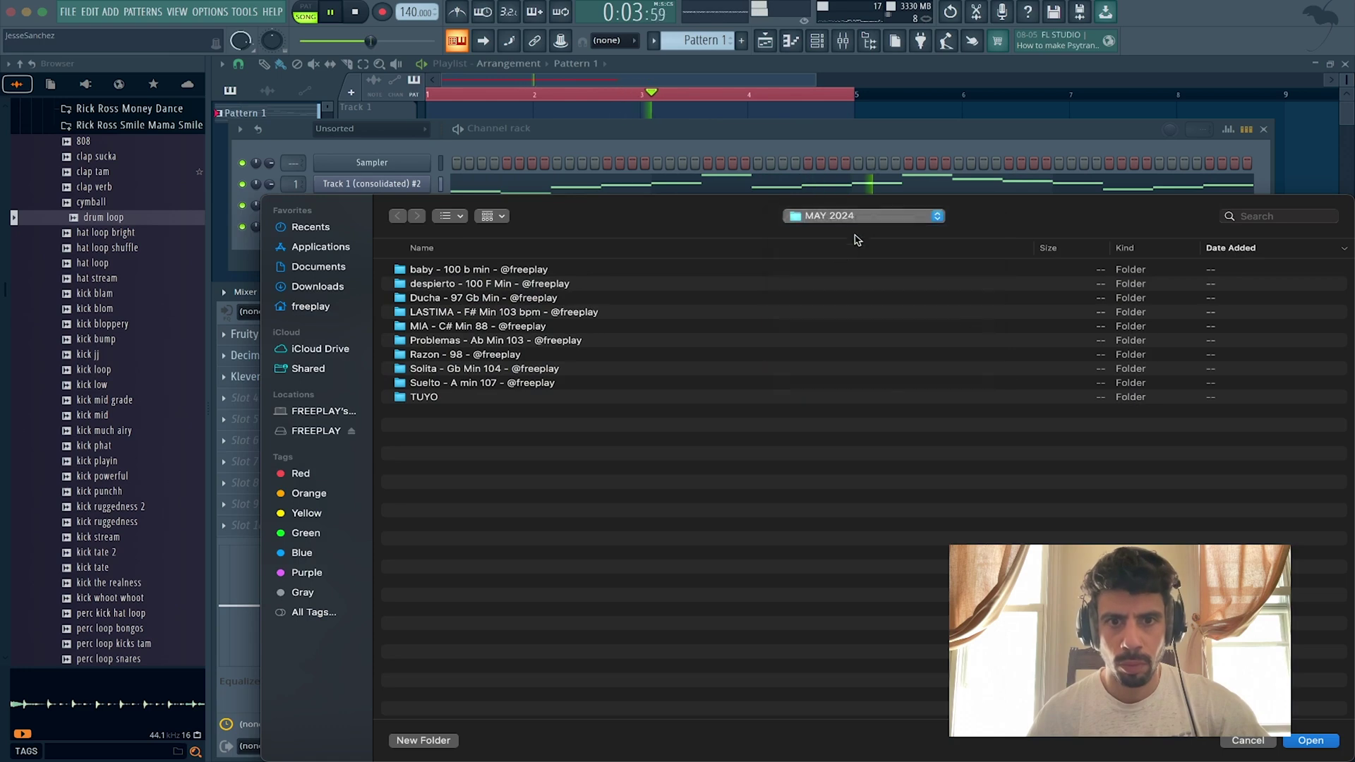
left_click(423, 740)
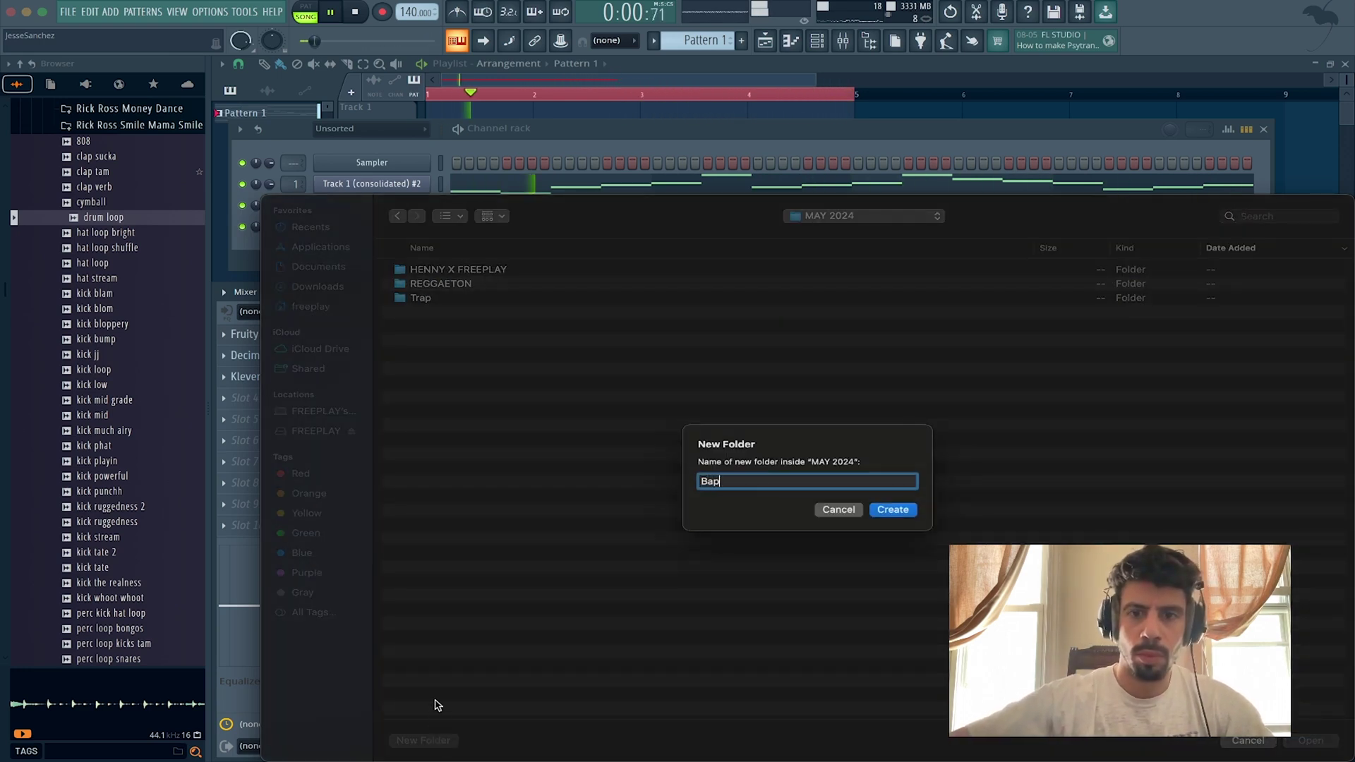
key("Return")
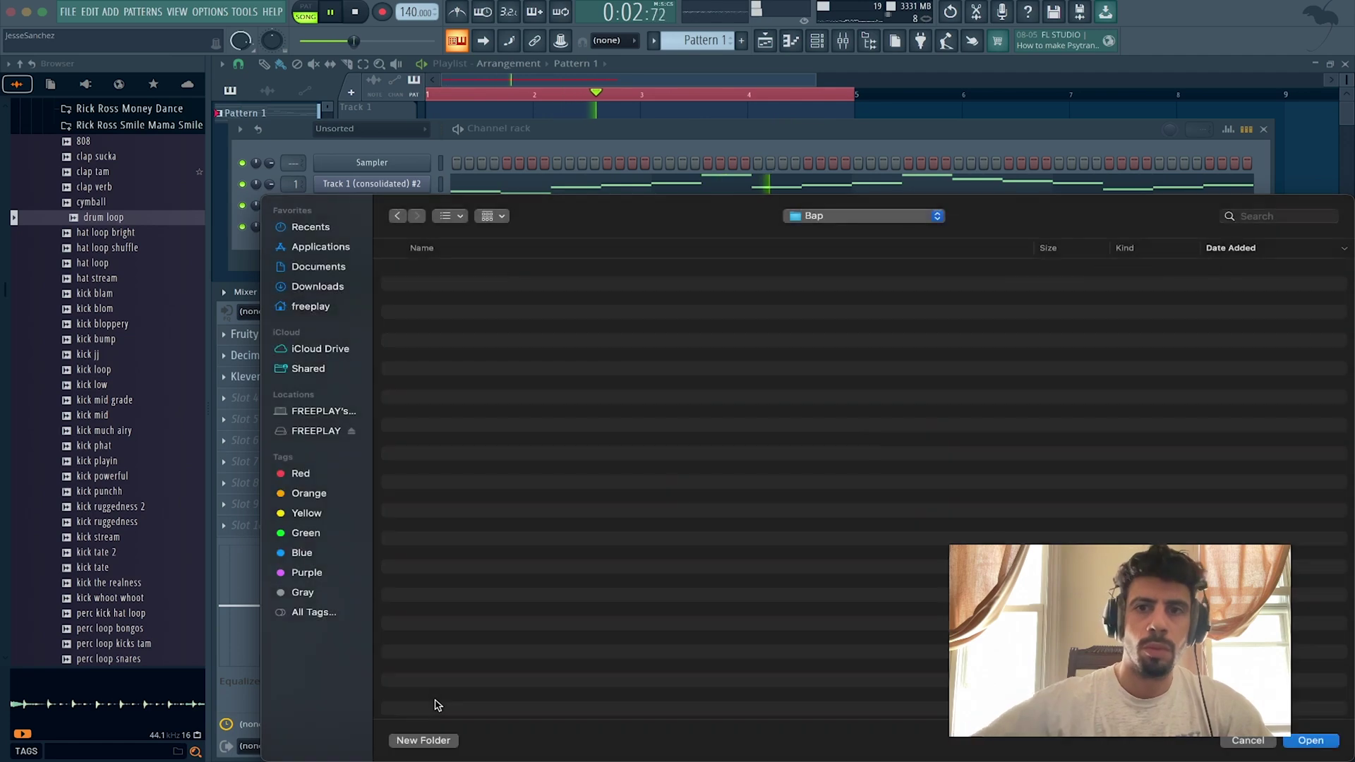
left_click(1311, 741)
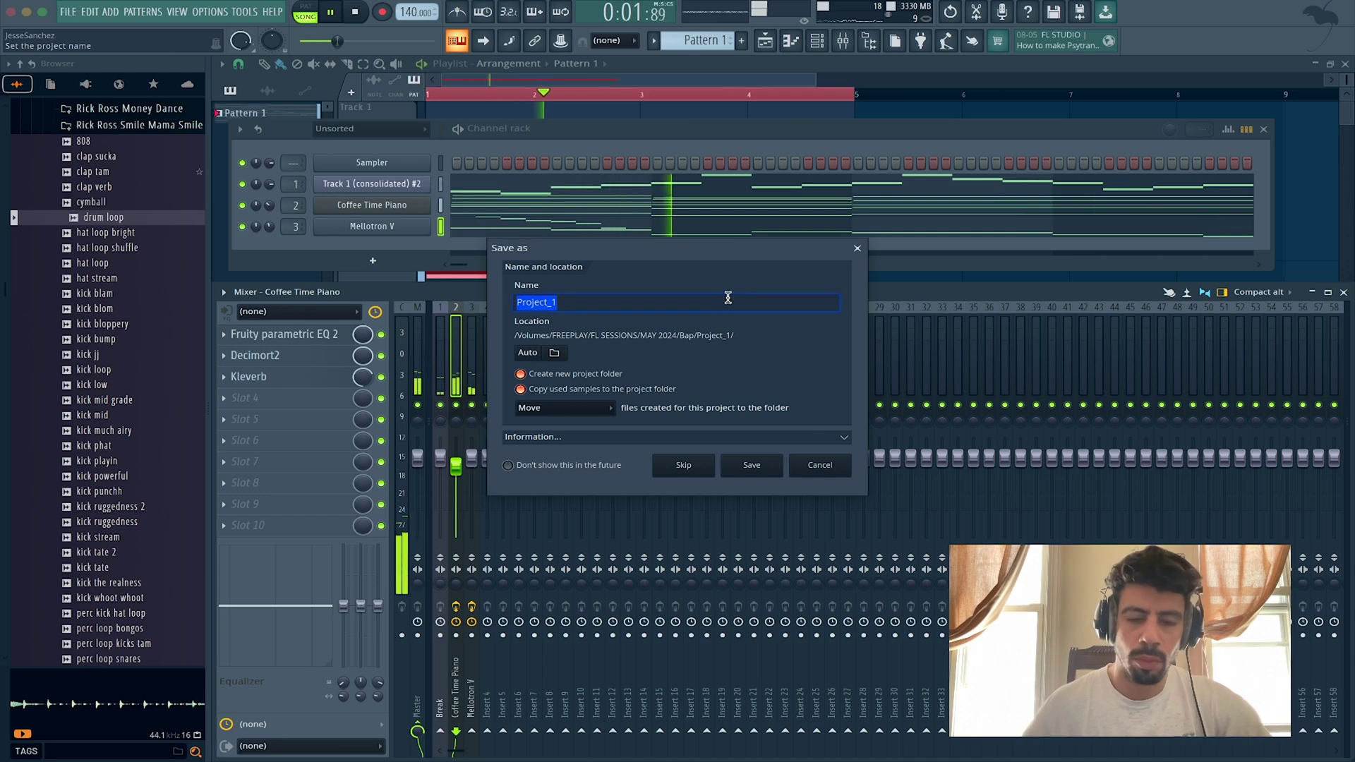
type("Coffee Table")
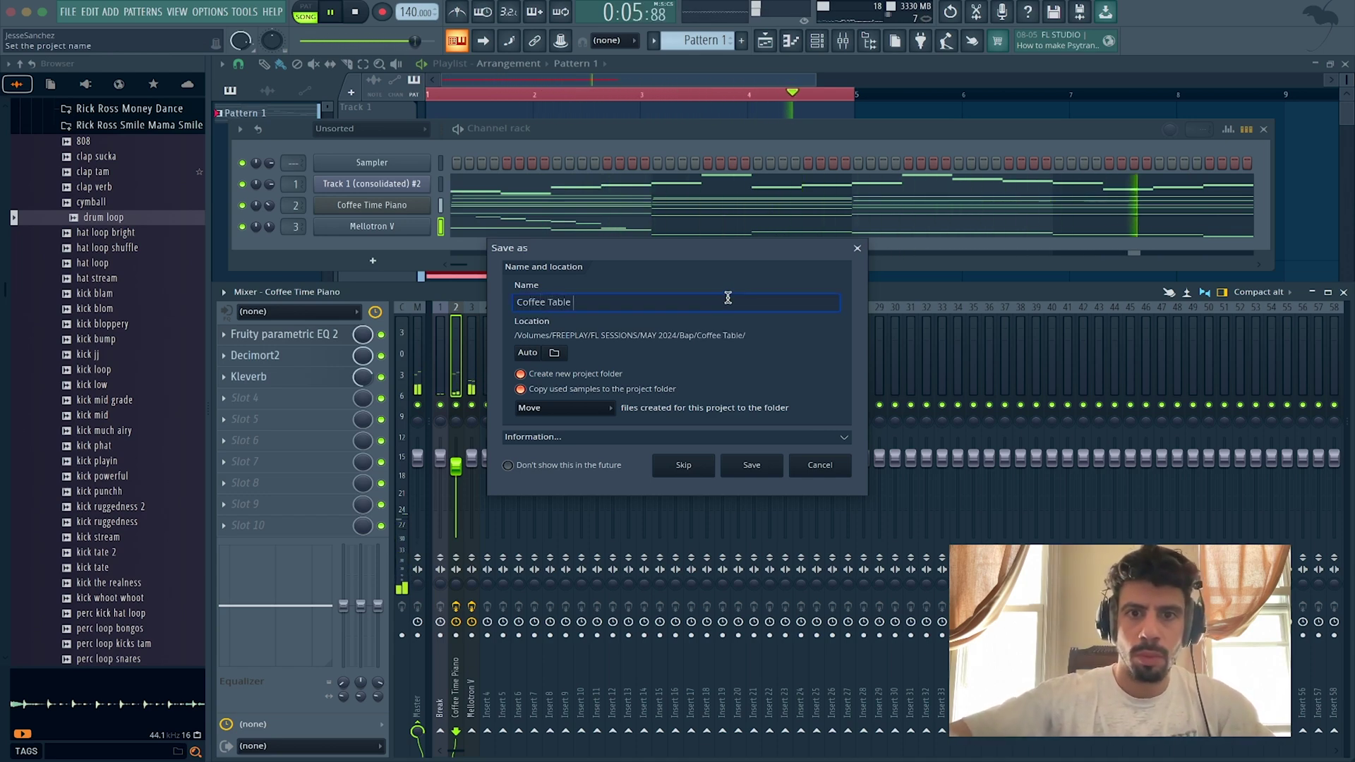
type(" Type Beat")
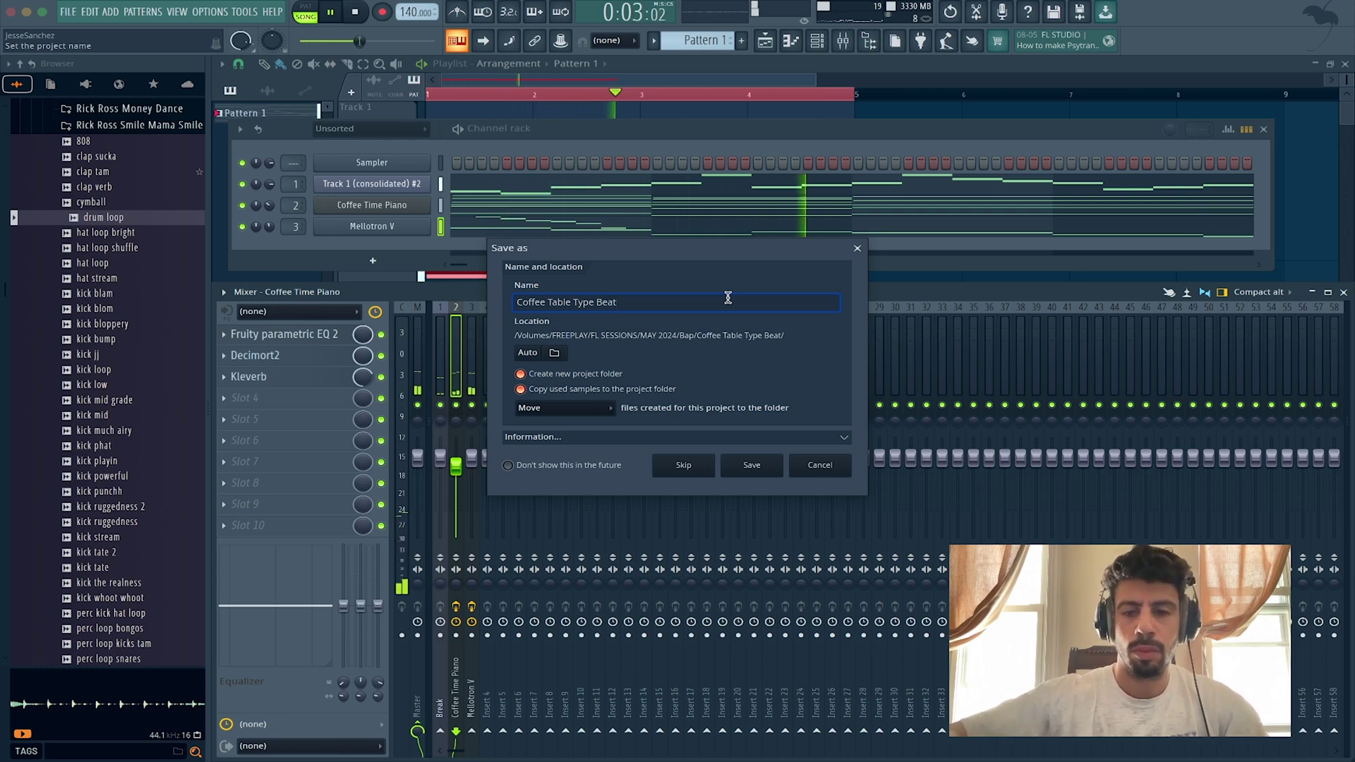
type(" - @freepl")
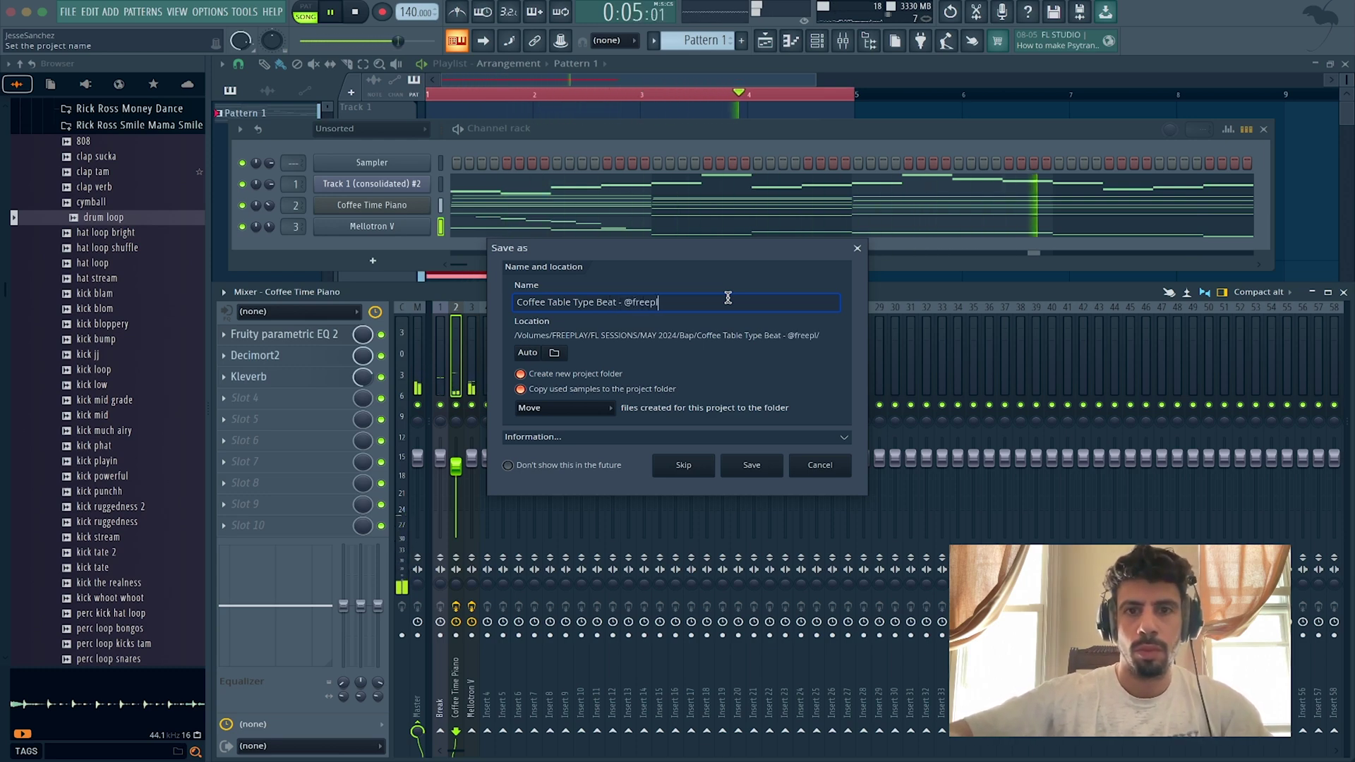
type("ay ")
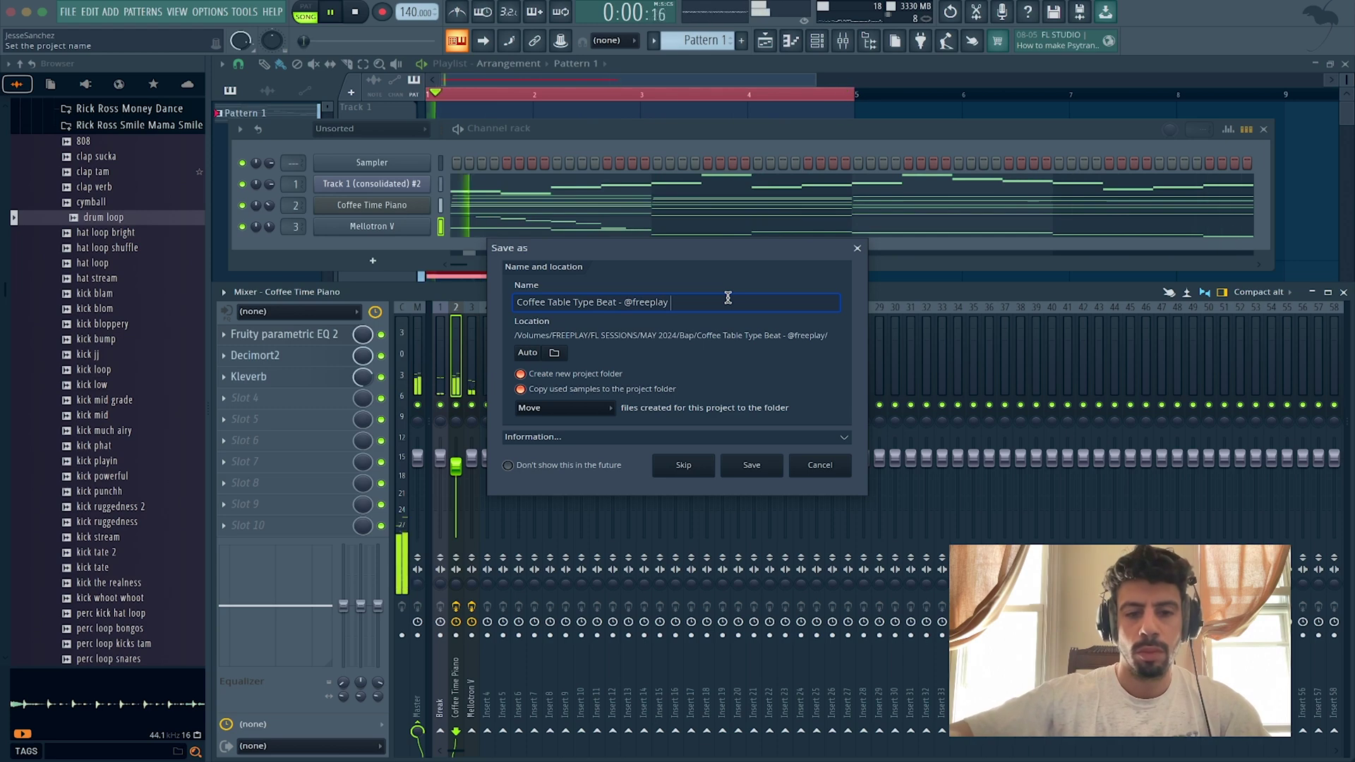
type("140")
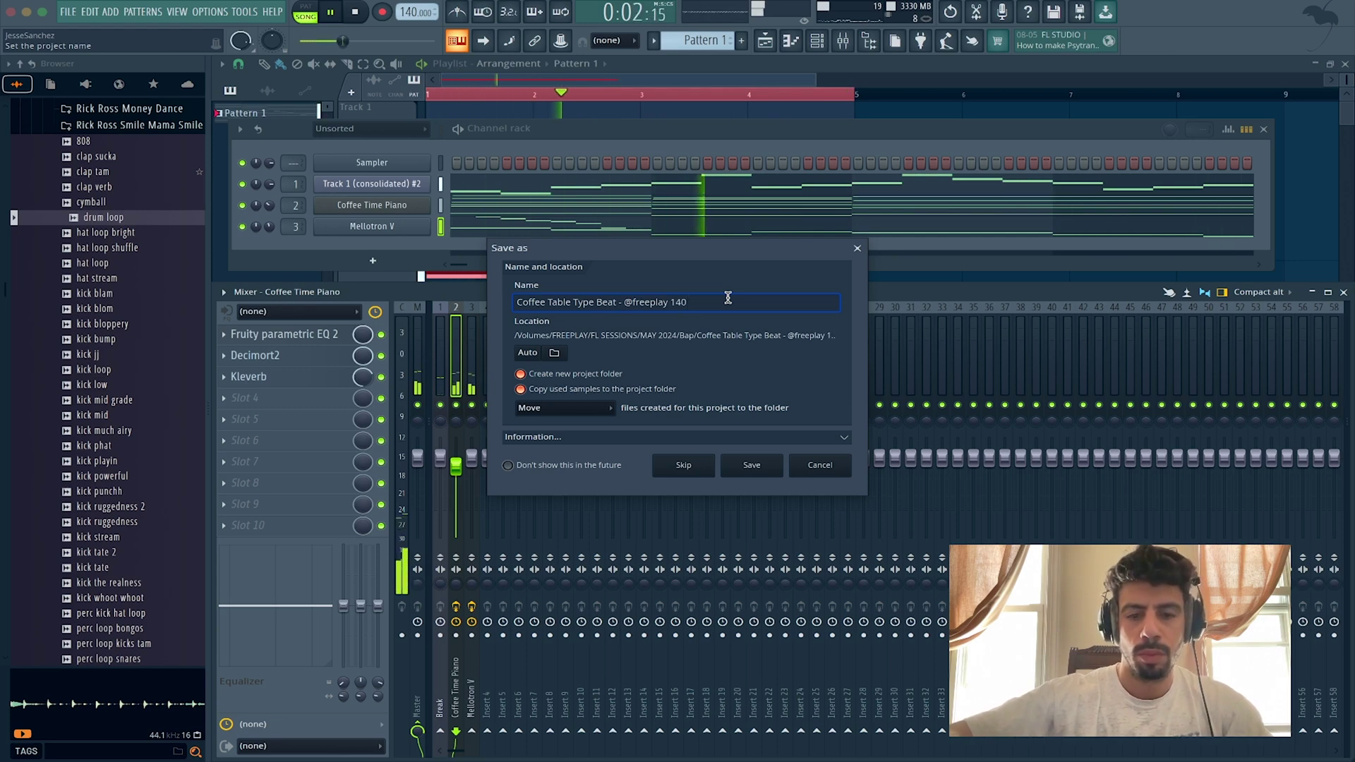
type(" Gb Min")
key("Return")
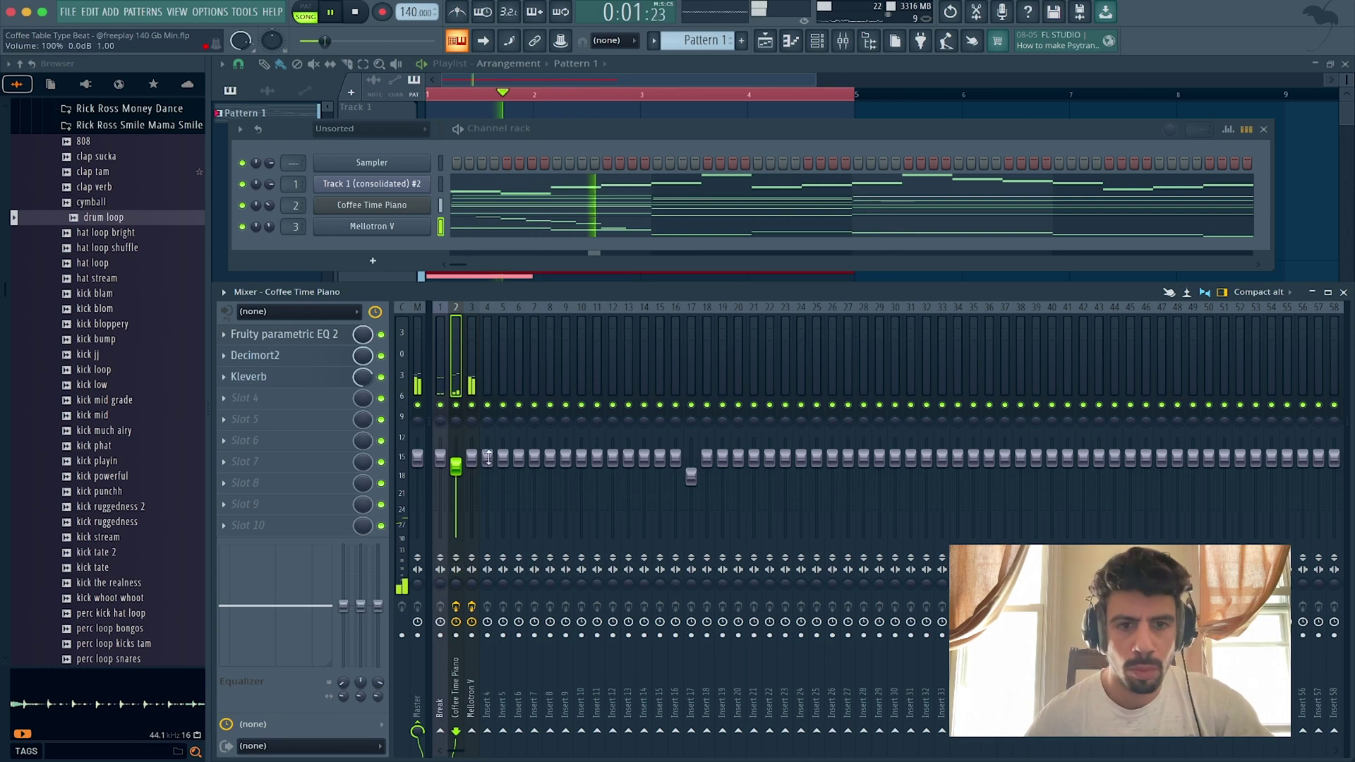
Step: Add a FLEX channel and filter its Chill-Lo-Fi pack to Bass presets
left_click(375, 263)
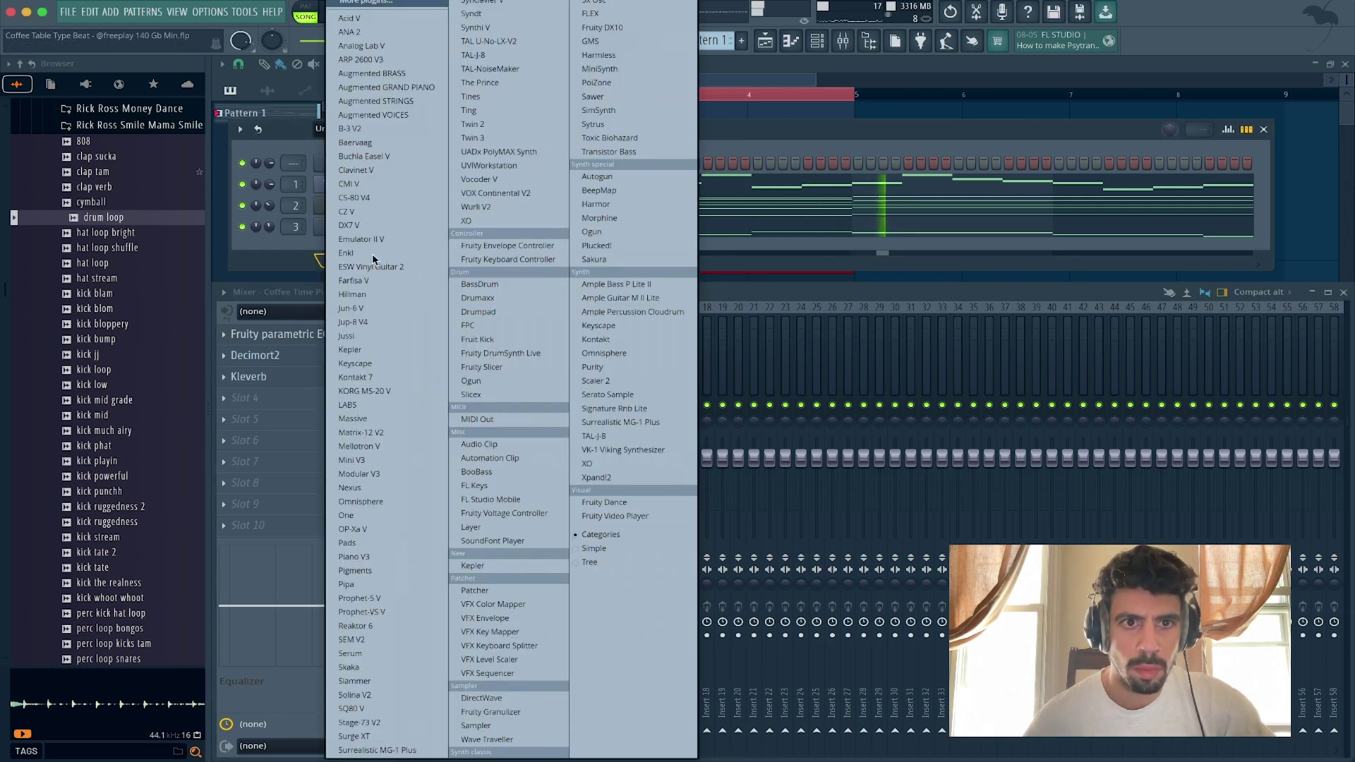
left_click(623, 14)
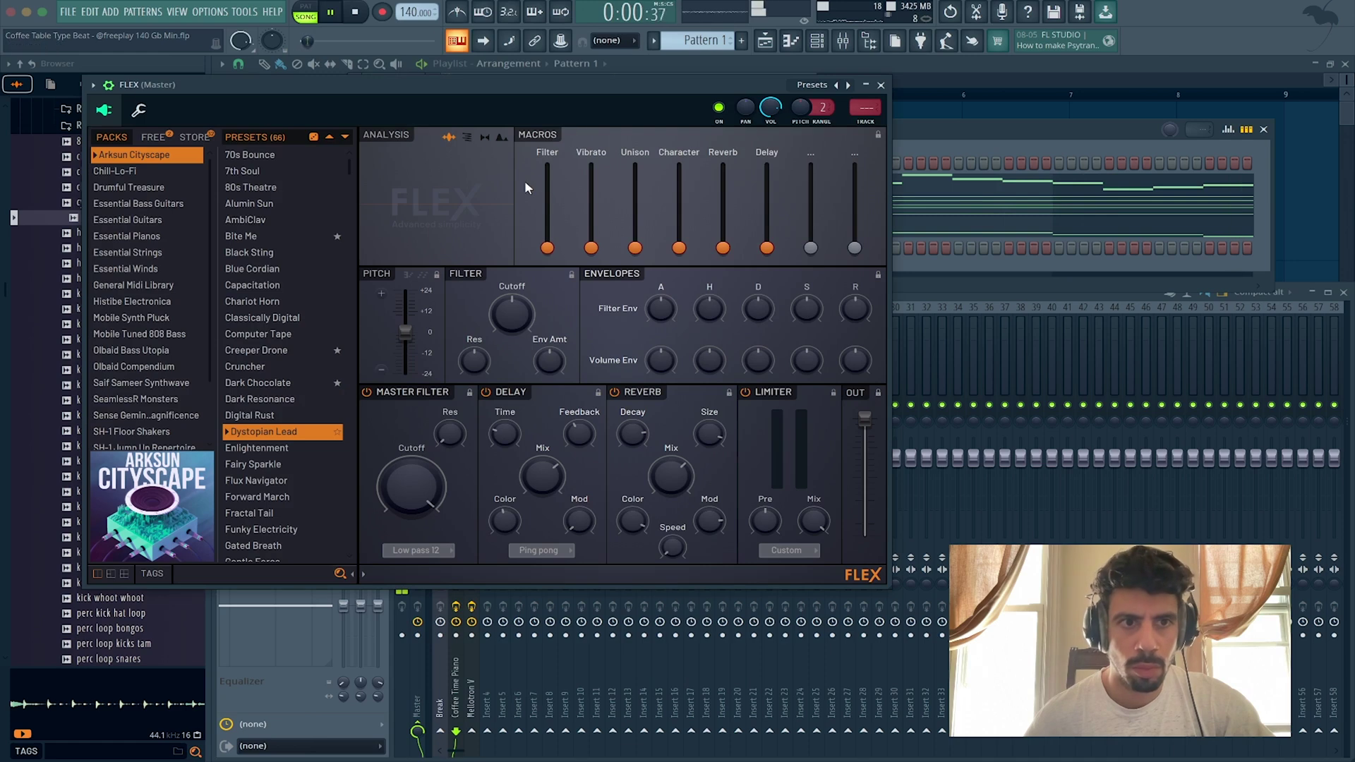
left_click(116, 171)
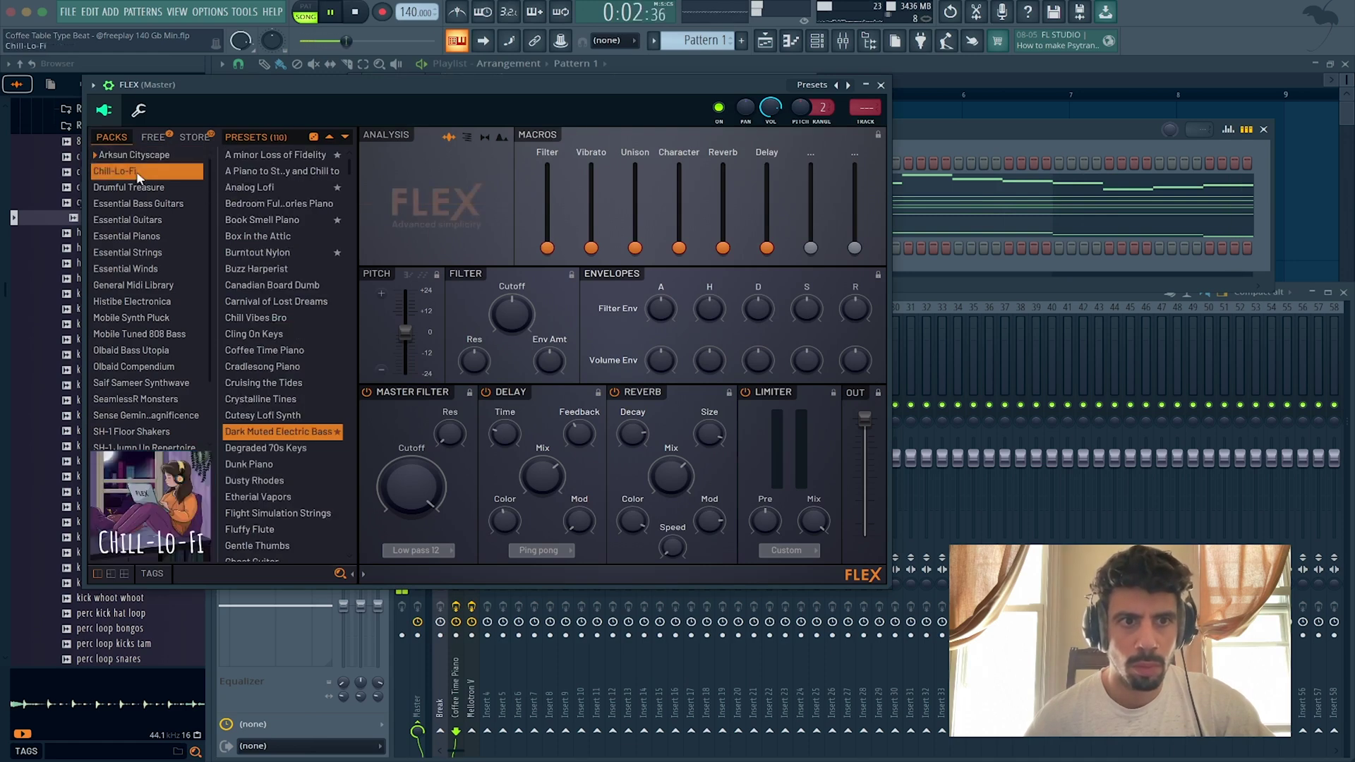
left_click(154, 573)
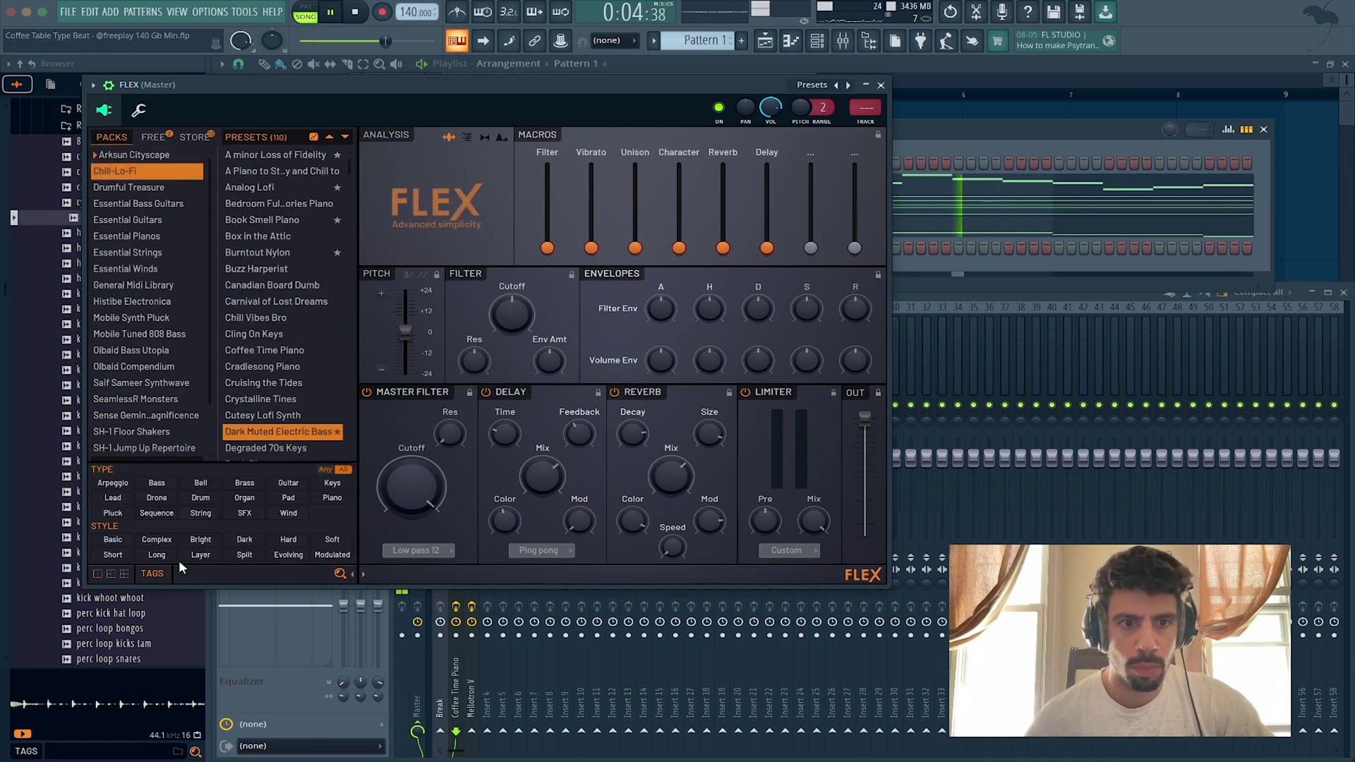
left_click(157, 484)
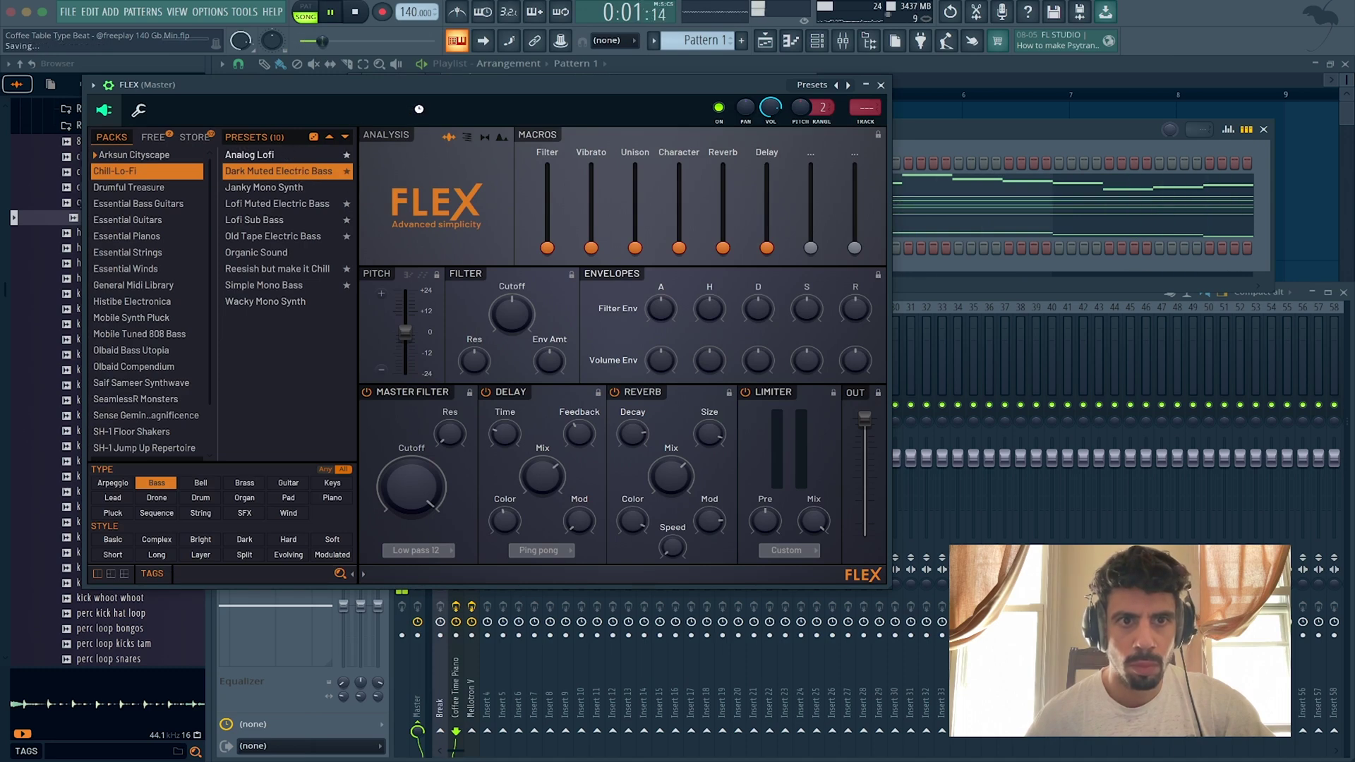
Step: Load the Dark Muted Electric Bass preset from the Chill-Lo-Fi pack in FLEX and open that channel's piano roll
left_click_drag(363, 83, 526, 156)
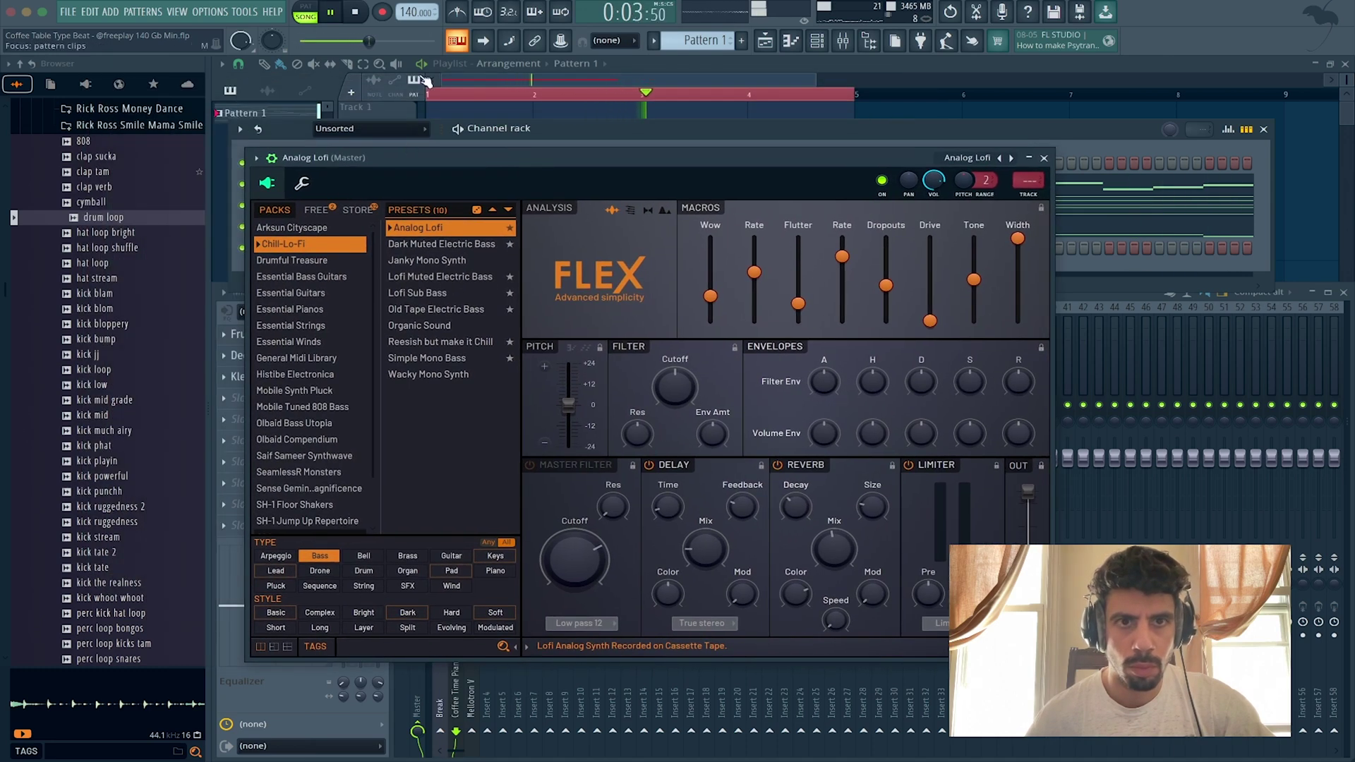
left_click(435, 249)
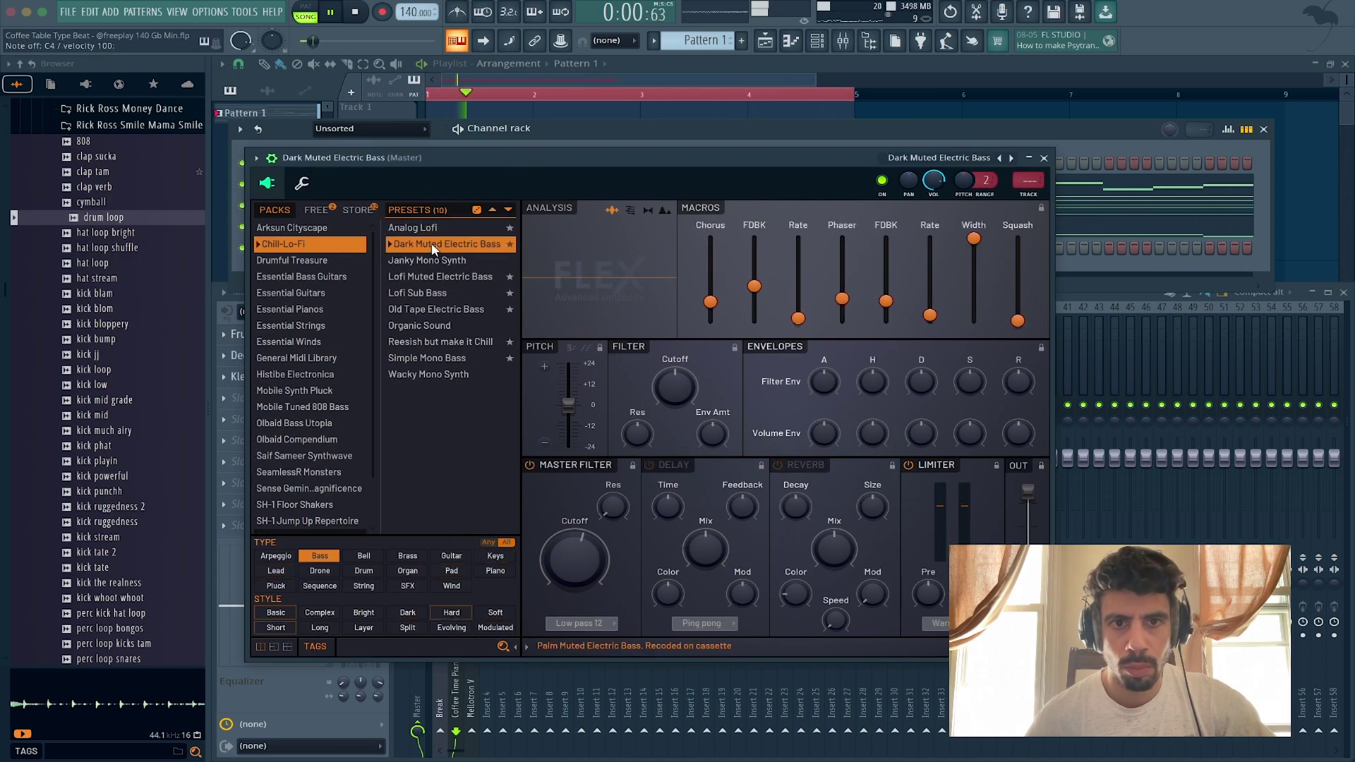
left_click(1044, 157)
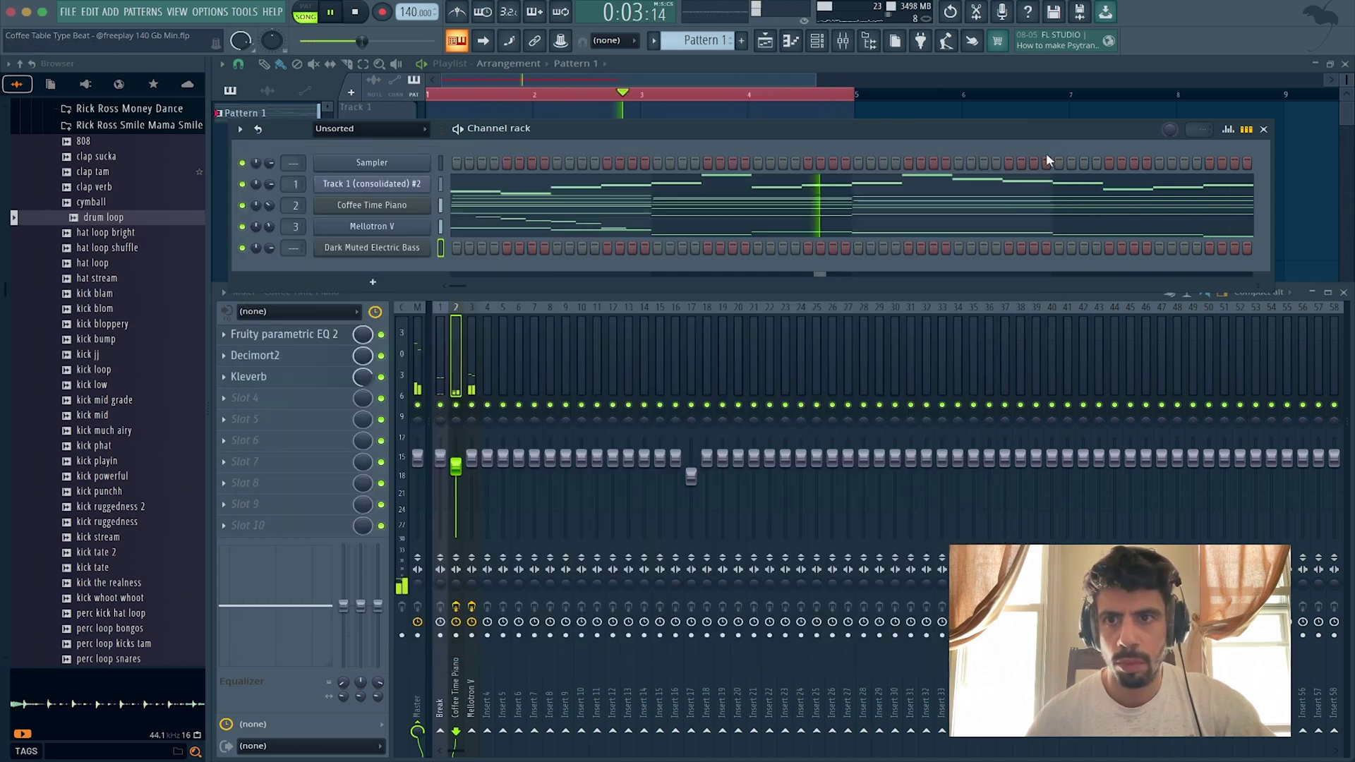
right_click(393, 256)
left_click(480, 248)
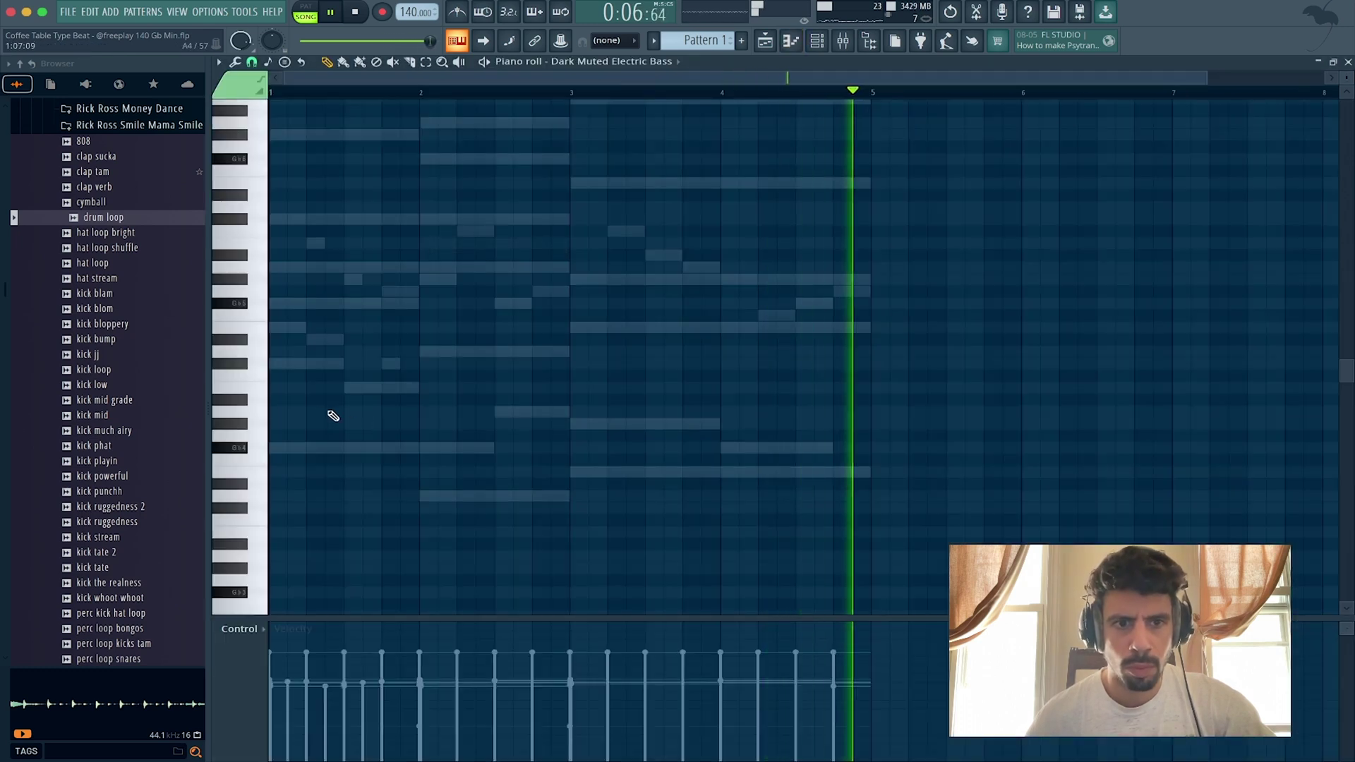
Step: Add half-bar root notes at the bar starts: G♭4 in bar 1, D4 in bar 2, and E4 in bars 3 and 4
key("space")
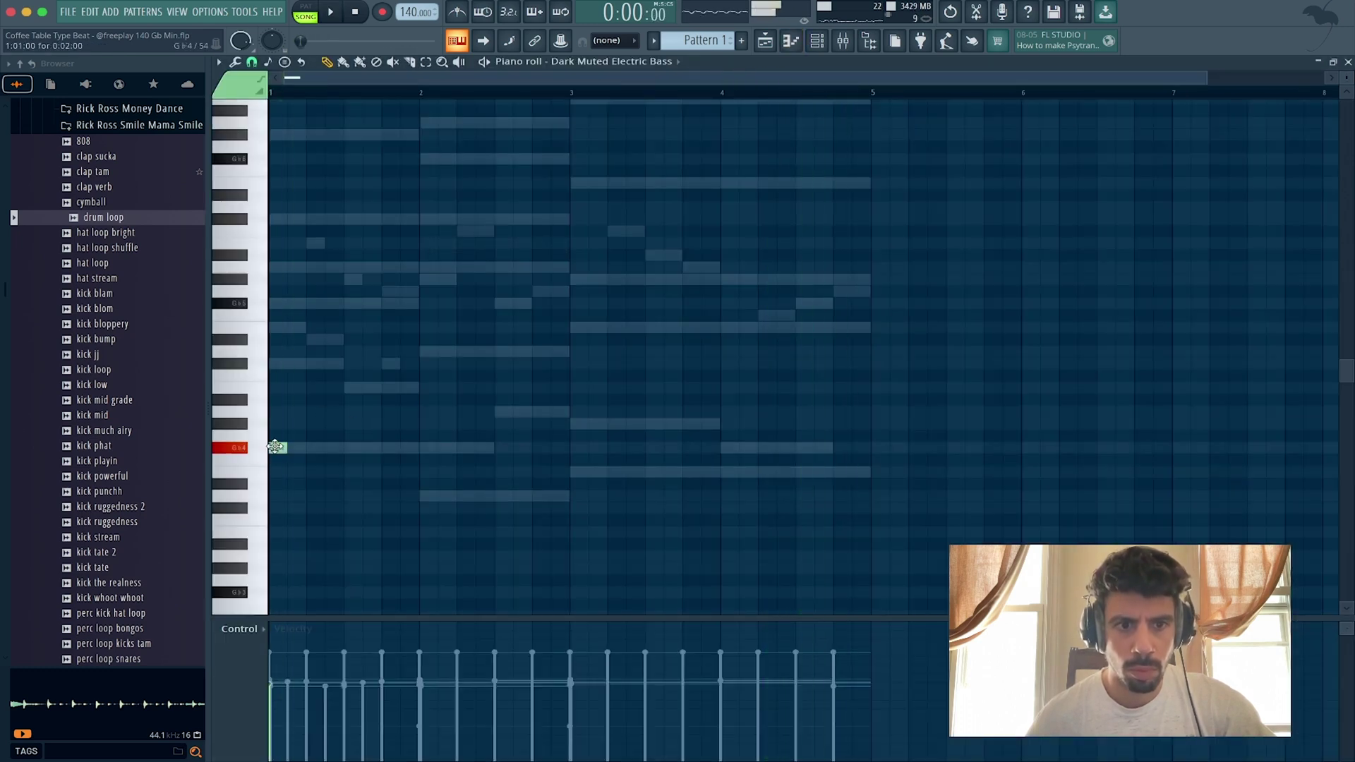
key("space")
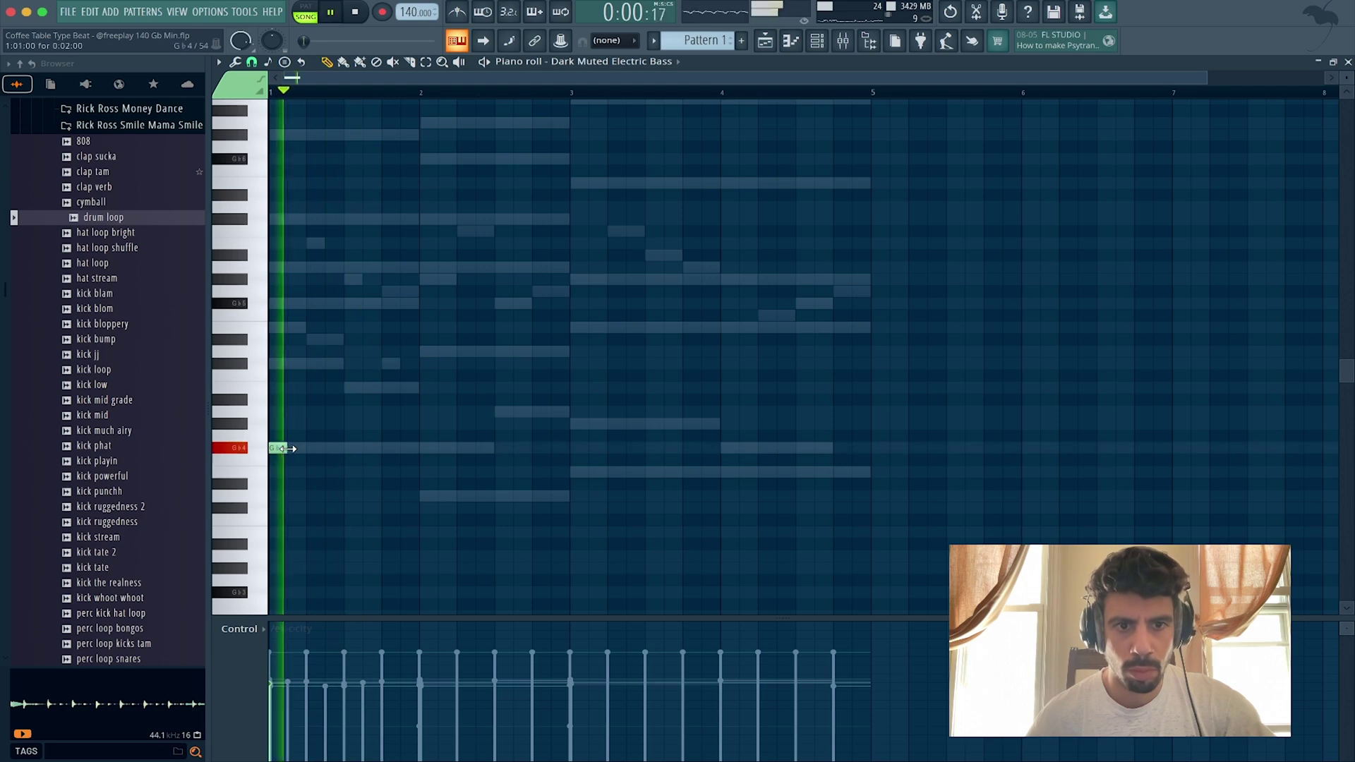
left_click_drag(286, 449, 344, 449)
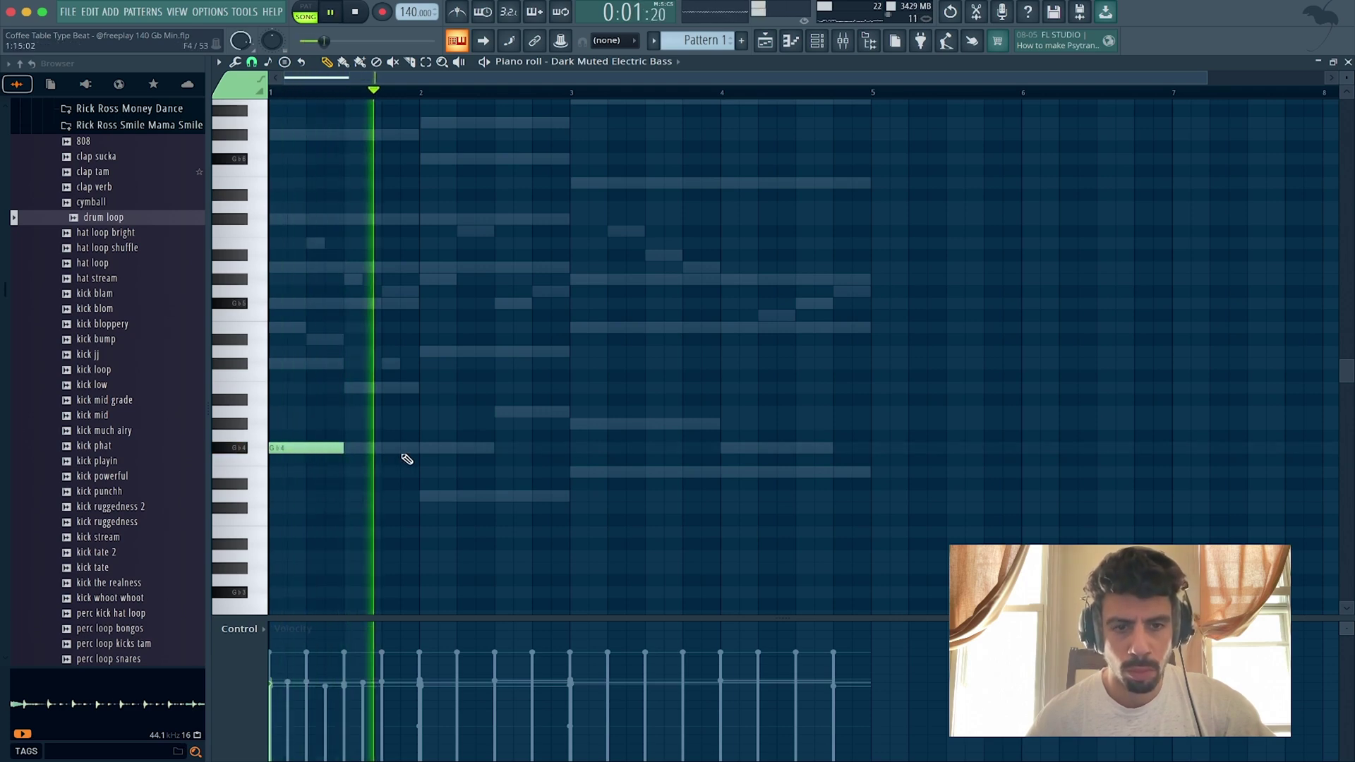
left_click(422, 495)
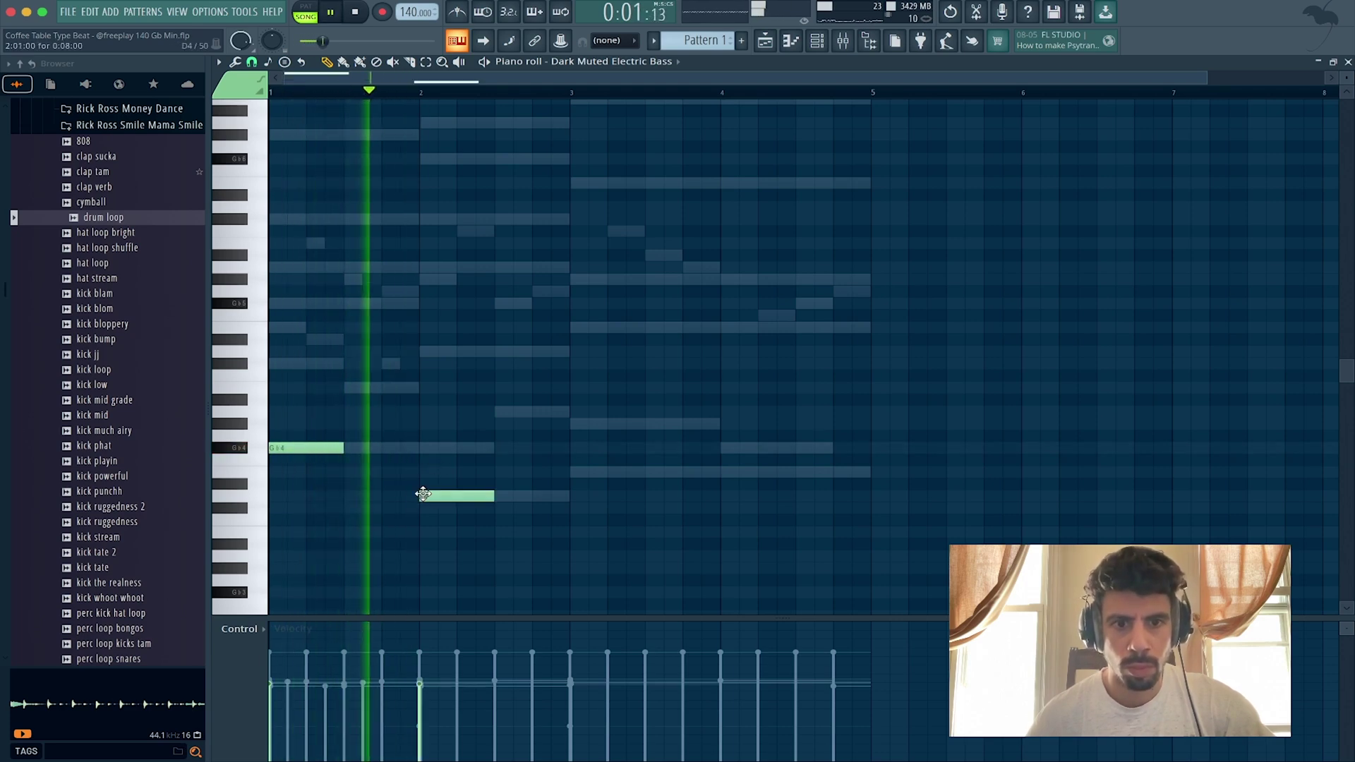
left_click(572, 473)
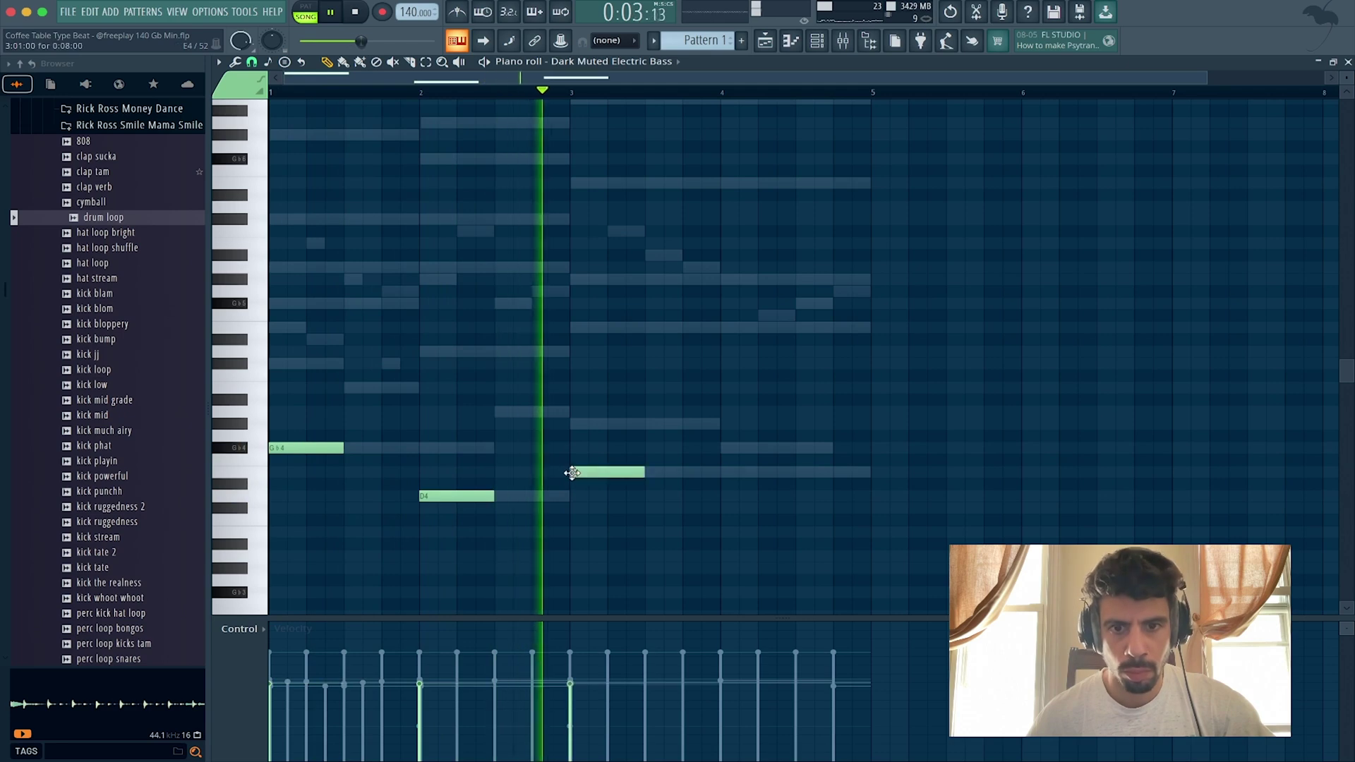
left_click(725, 473)
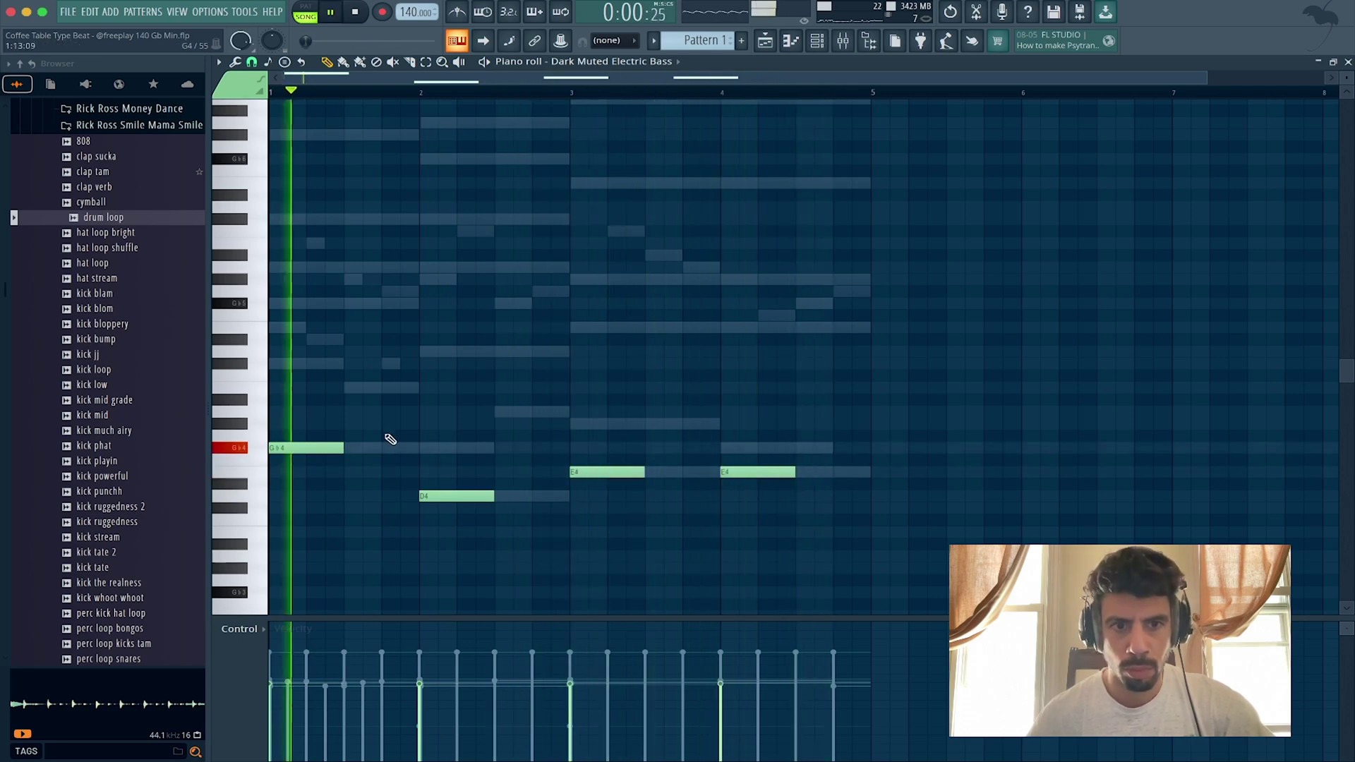
Step: Add two half-beat notes on the last beat of bar 1: A4 at step 13 and D♭5 at step 15
left_click(387, 413)
key("space")
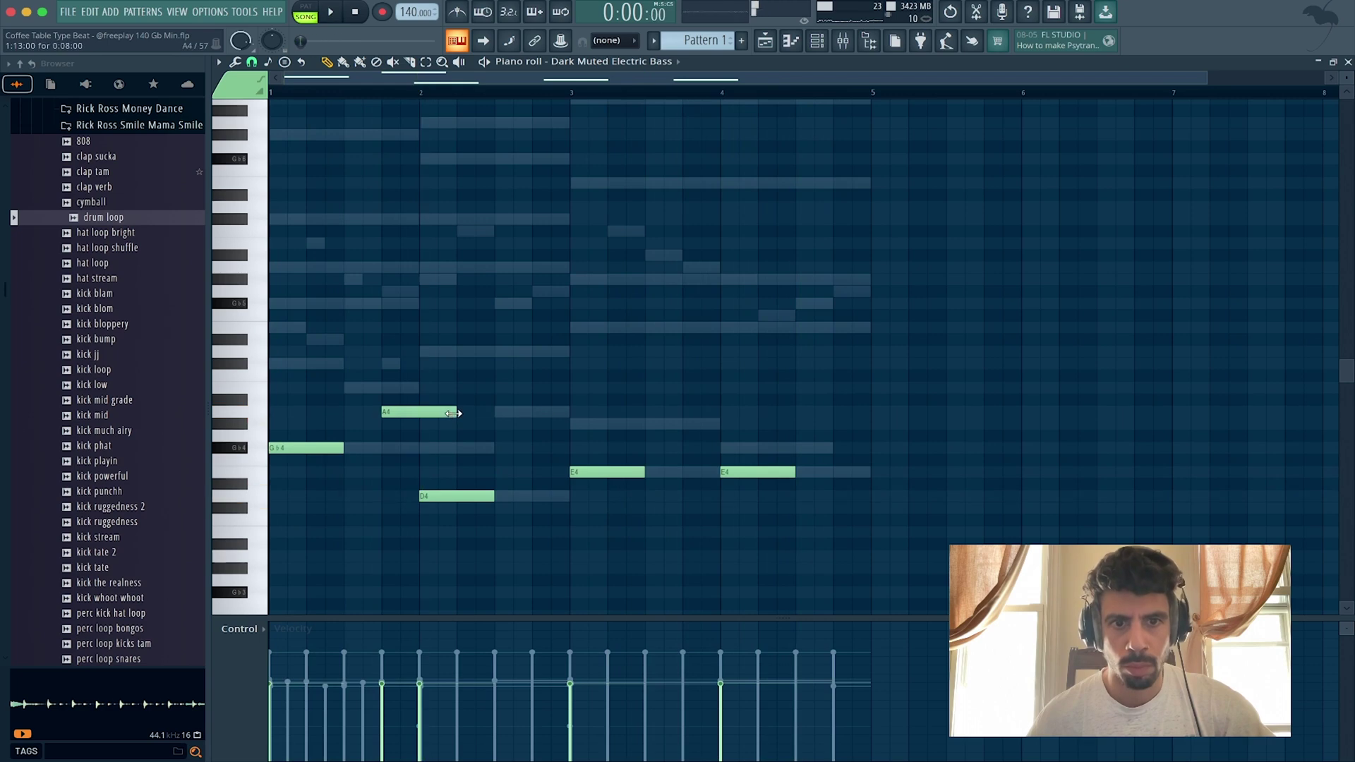
key("space")
left_click(406, 364)
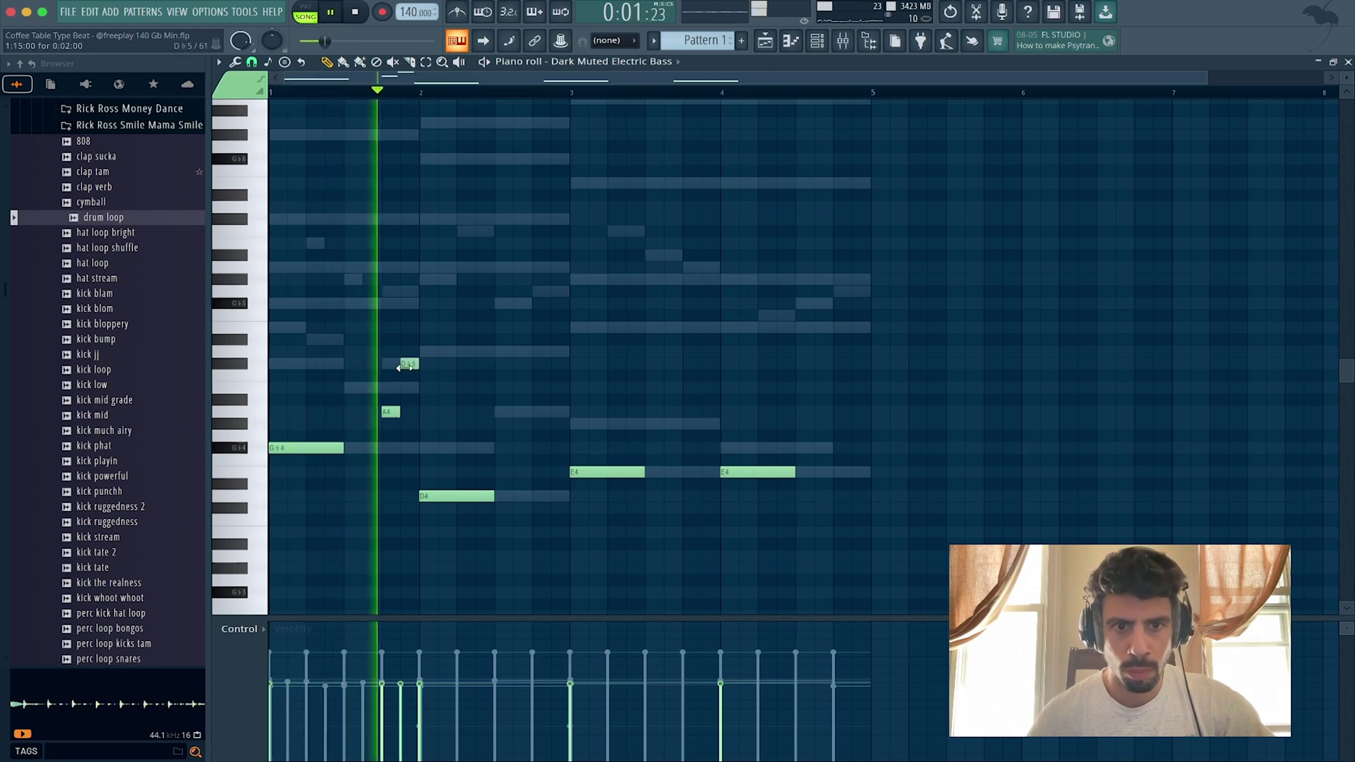
key("space")
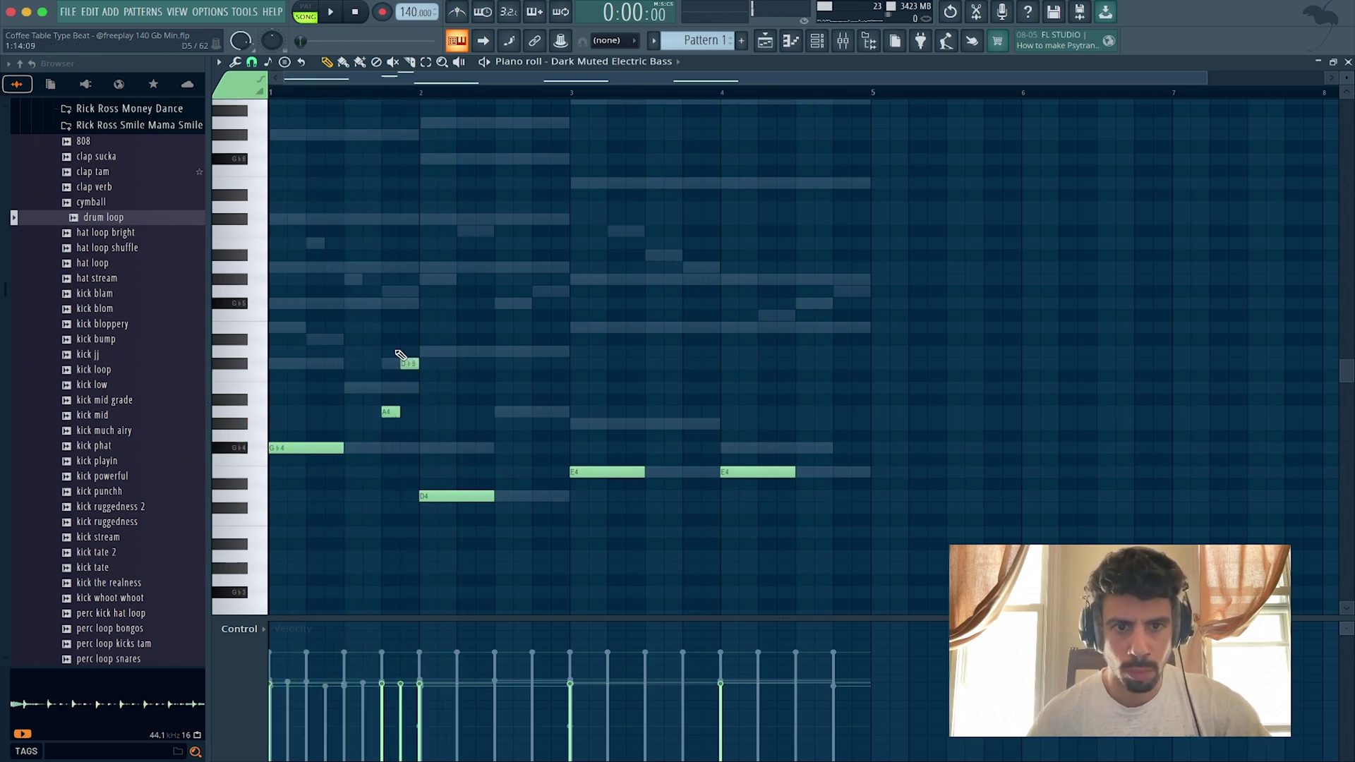
Step: Transpose the two short notes ending bar 1 down one octave to D♭4 and A3, checking them by playback
key("ctrl+Down")
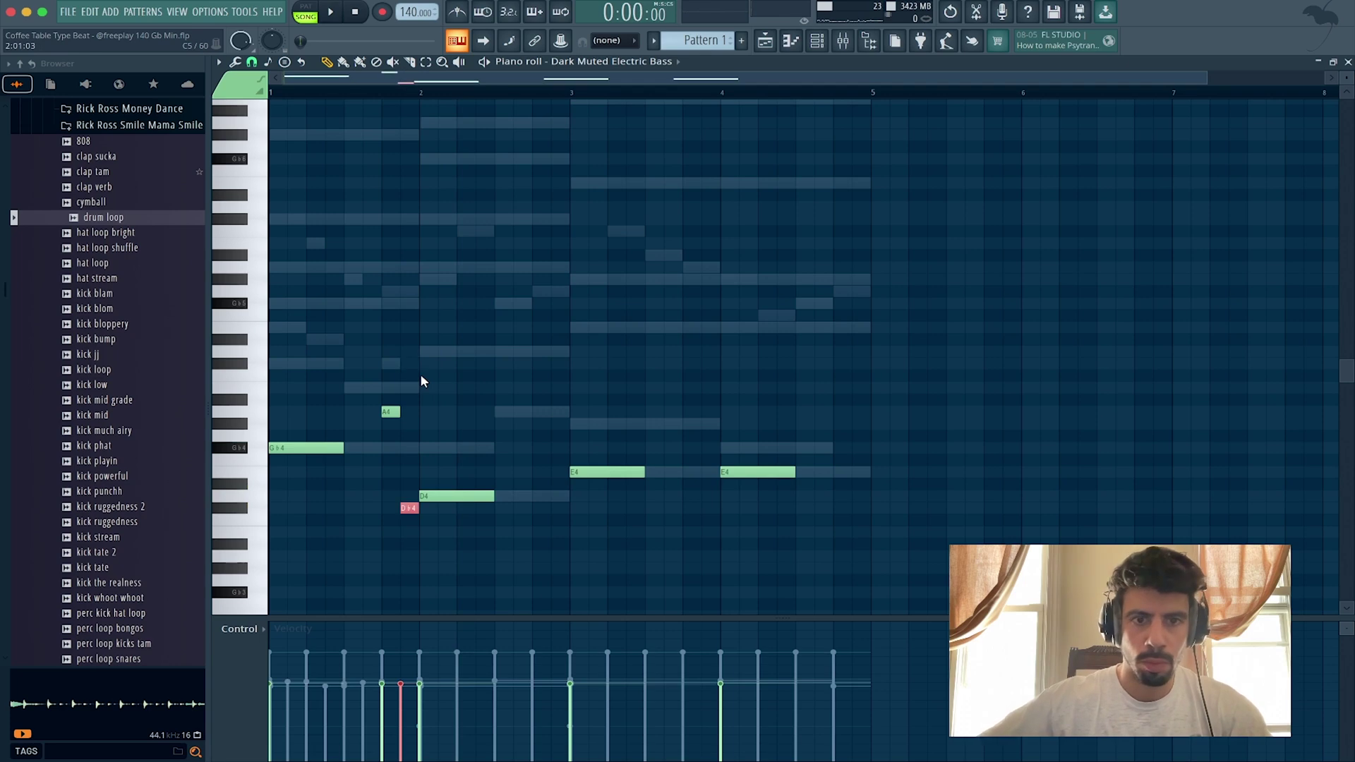
key("space")
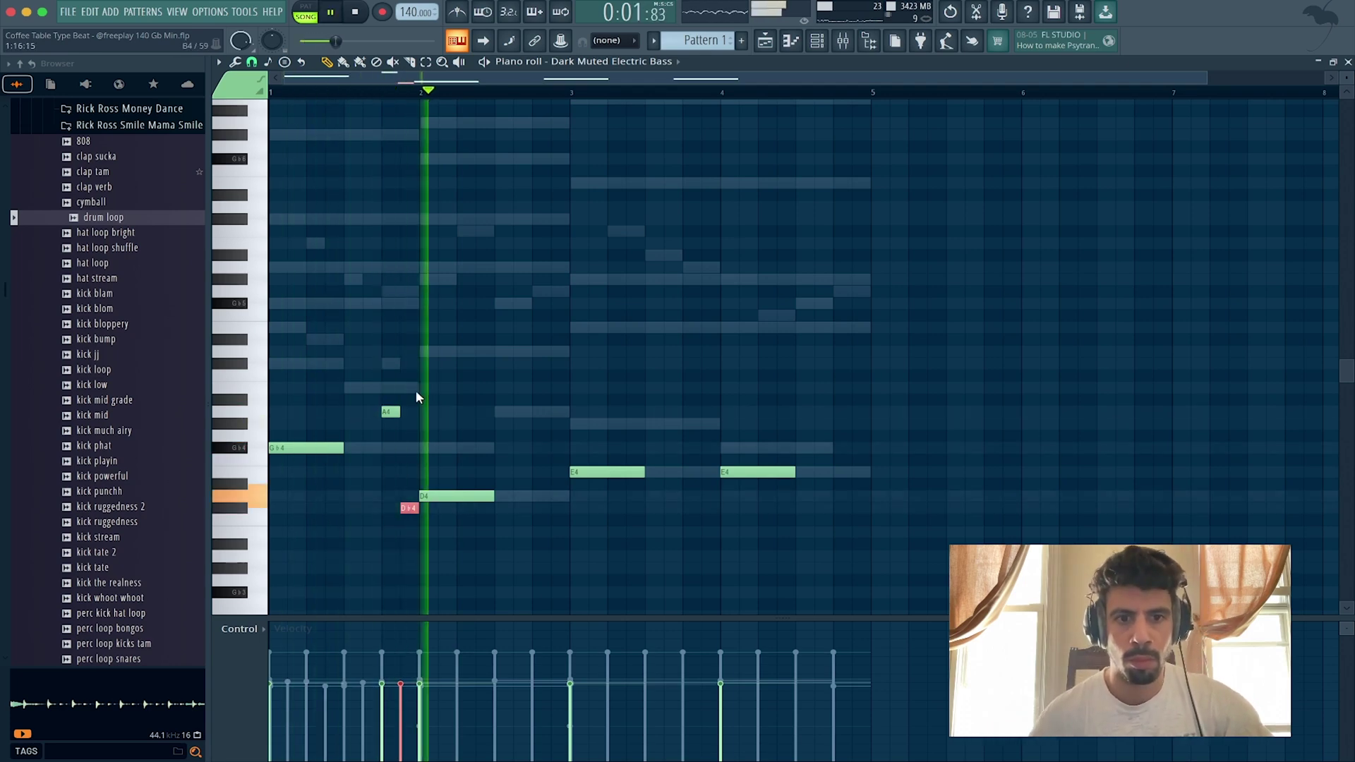
key("space")
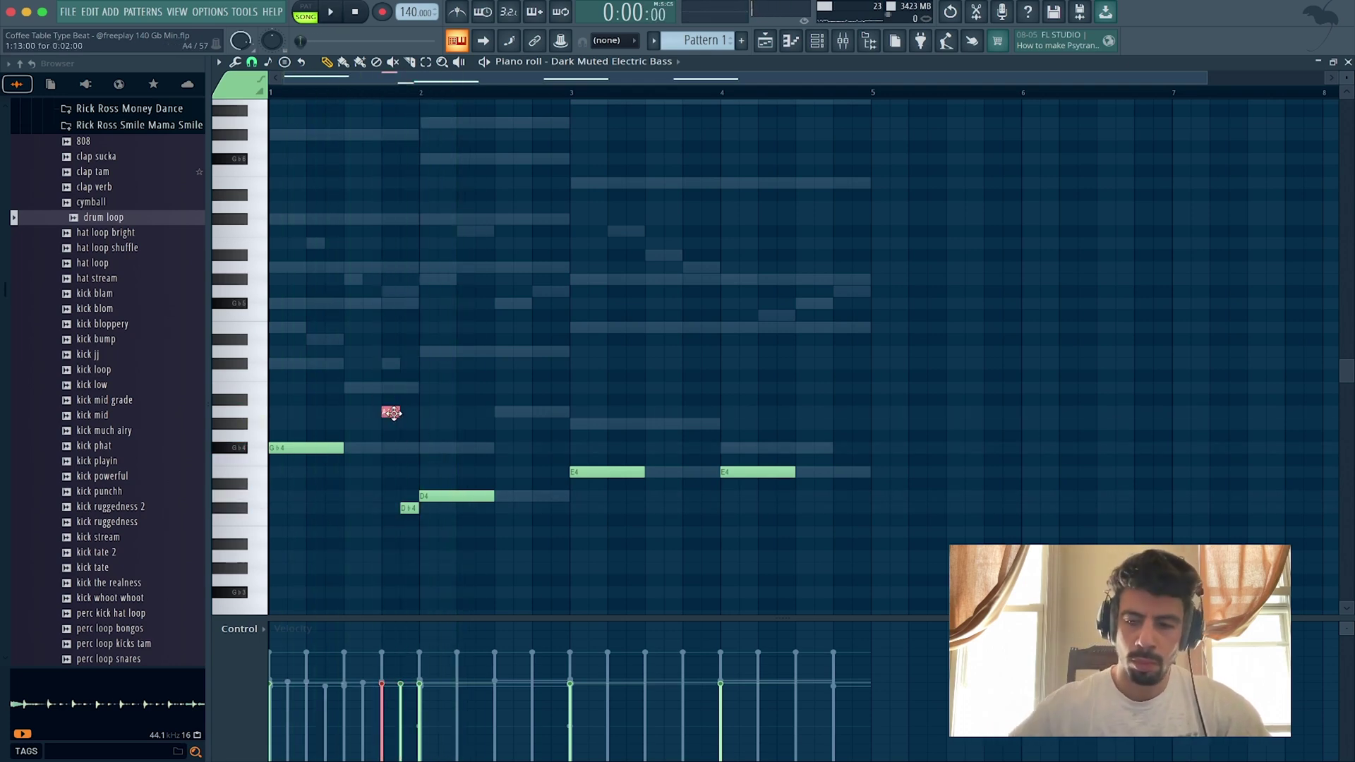
key("ctrl+Down")
key("space")
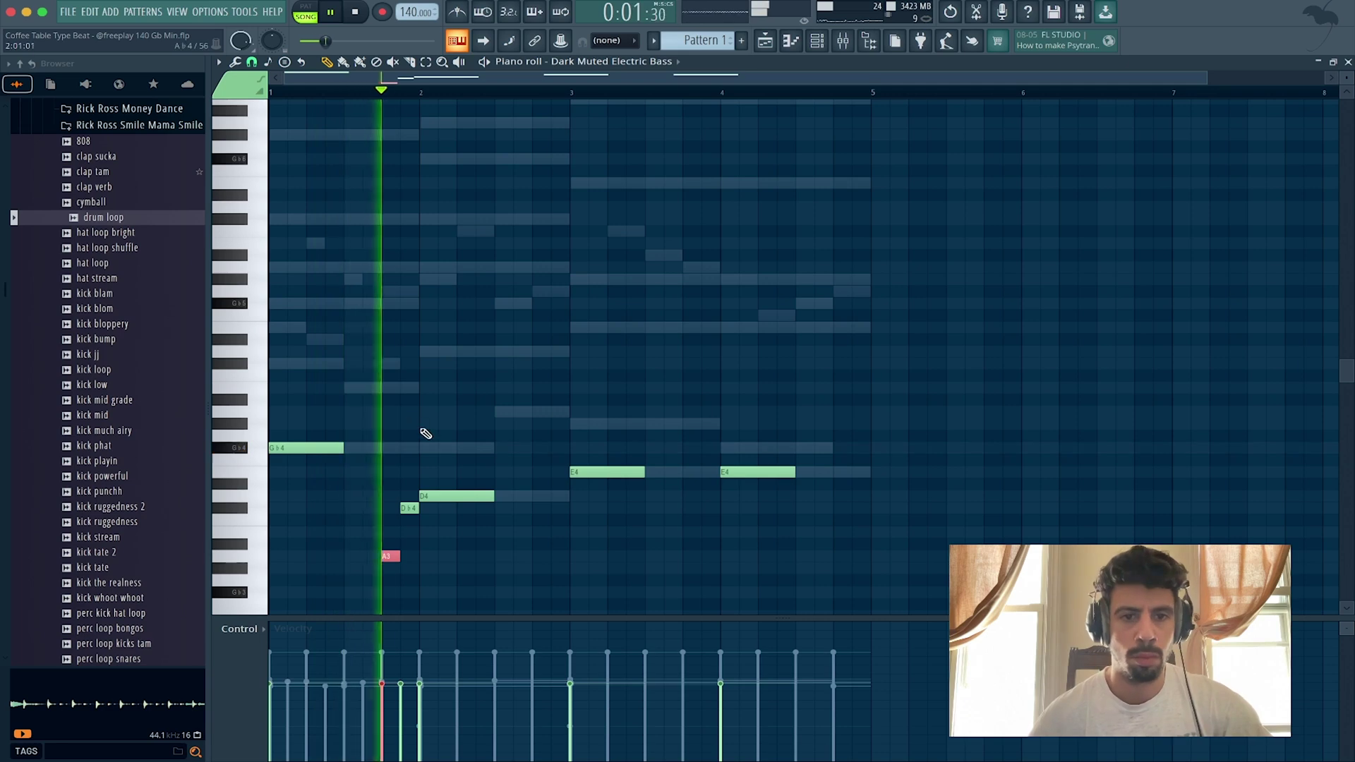
key("space")
Step: Lengthen the opening G♭4 note to three beats so it meets the short A3 note, and play it back
left_click(341, 448)
key("space")
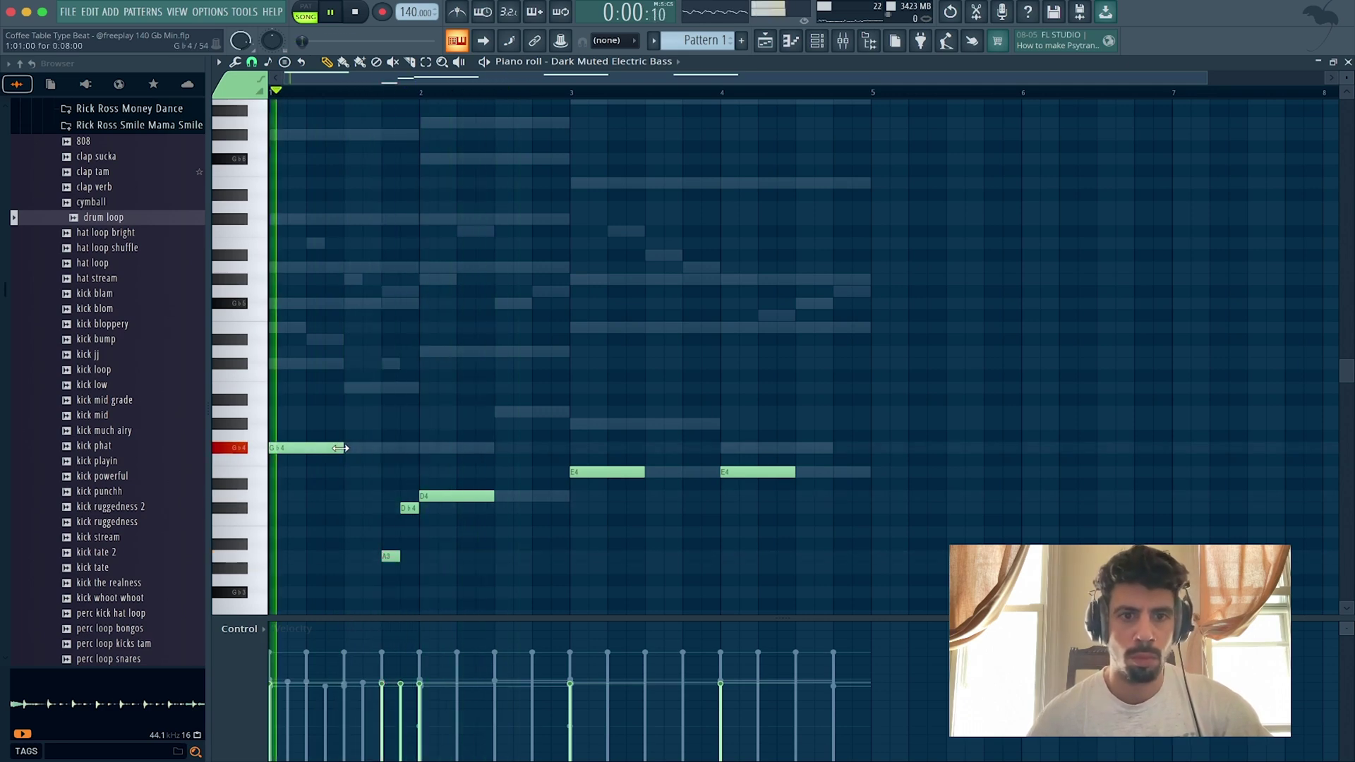
left_click_drag(341, 448, 381, 448)
key("space")
key("space")
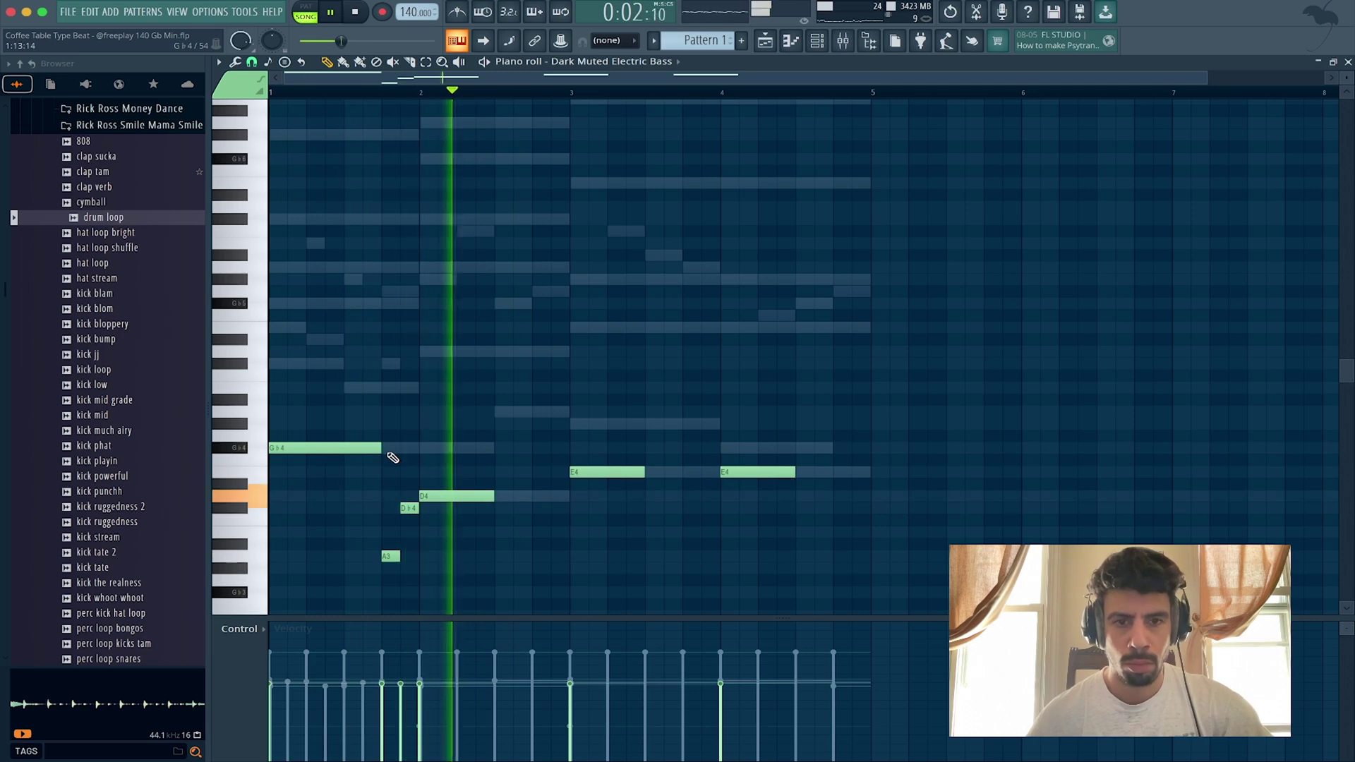
key("space")
key("space")
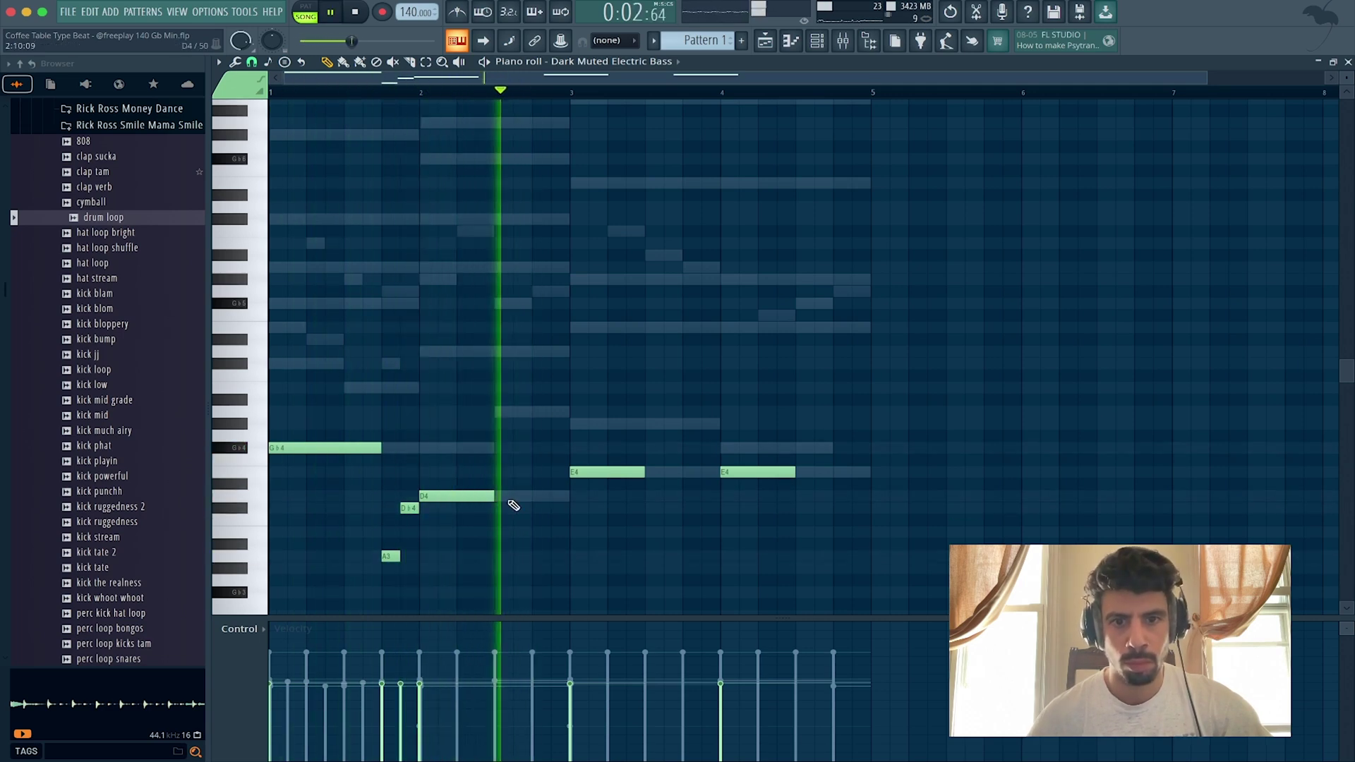
Step: Add a second D4 note on beat 2 of bar 2 and extend it to the start of beat 4
key("space")
key("space")
left_click(460, 496)
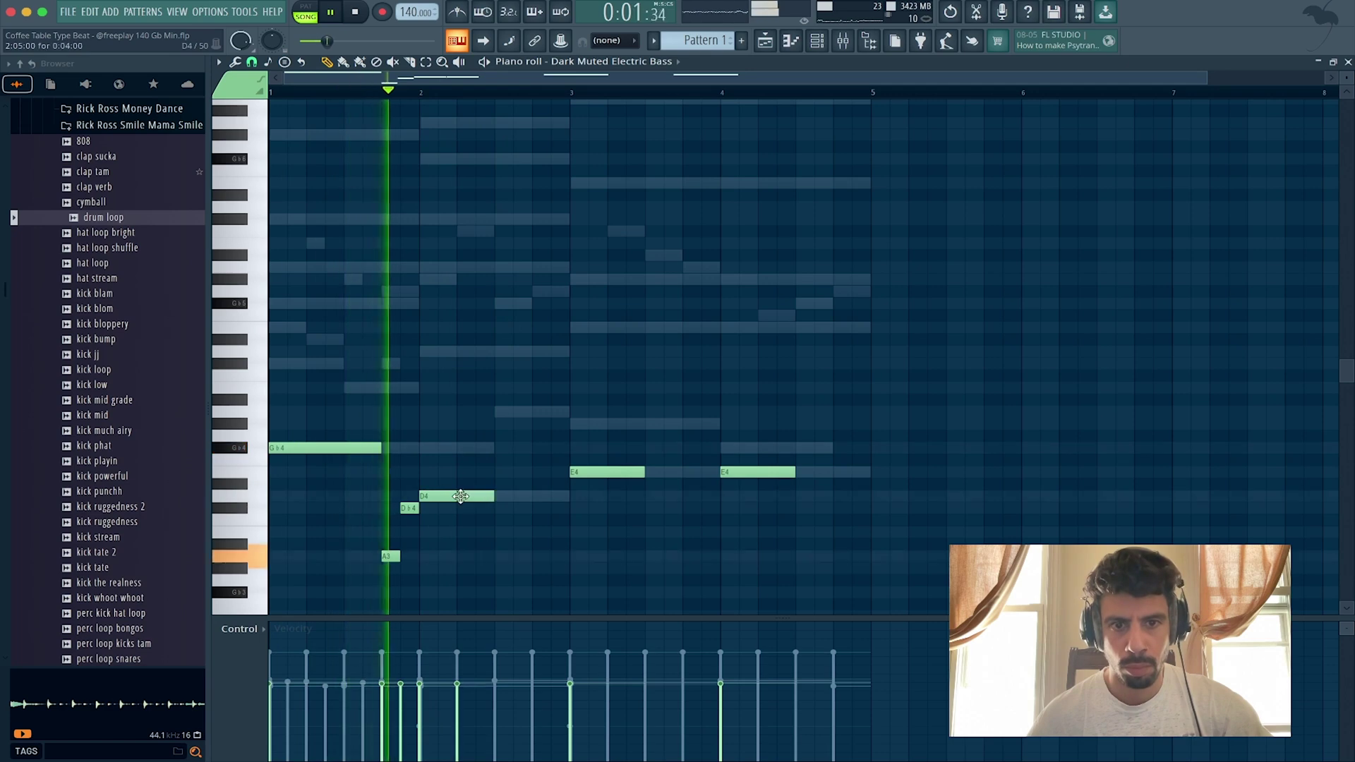
key("space")
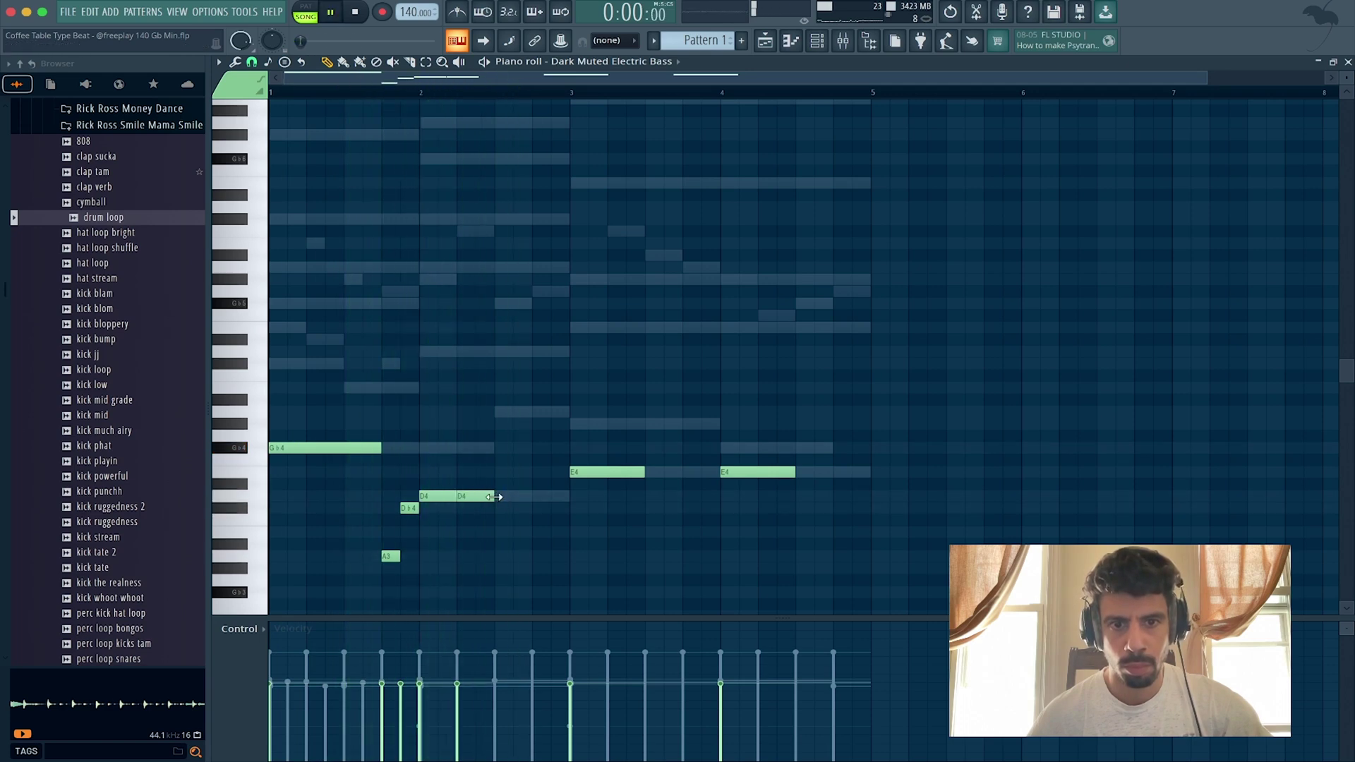
left_click_drag(494, 497, 533, 498)
key("space")
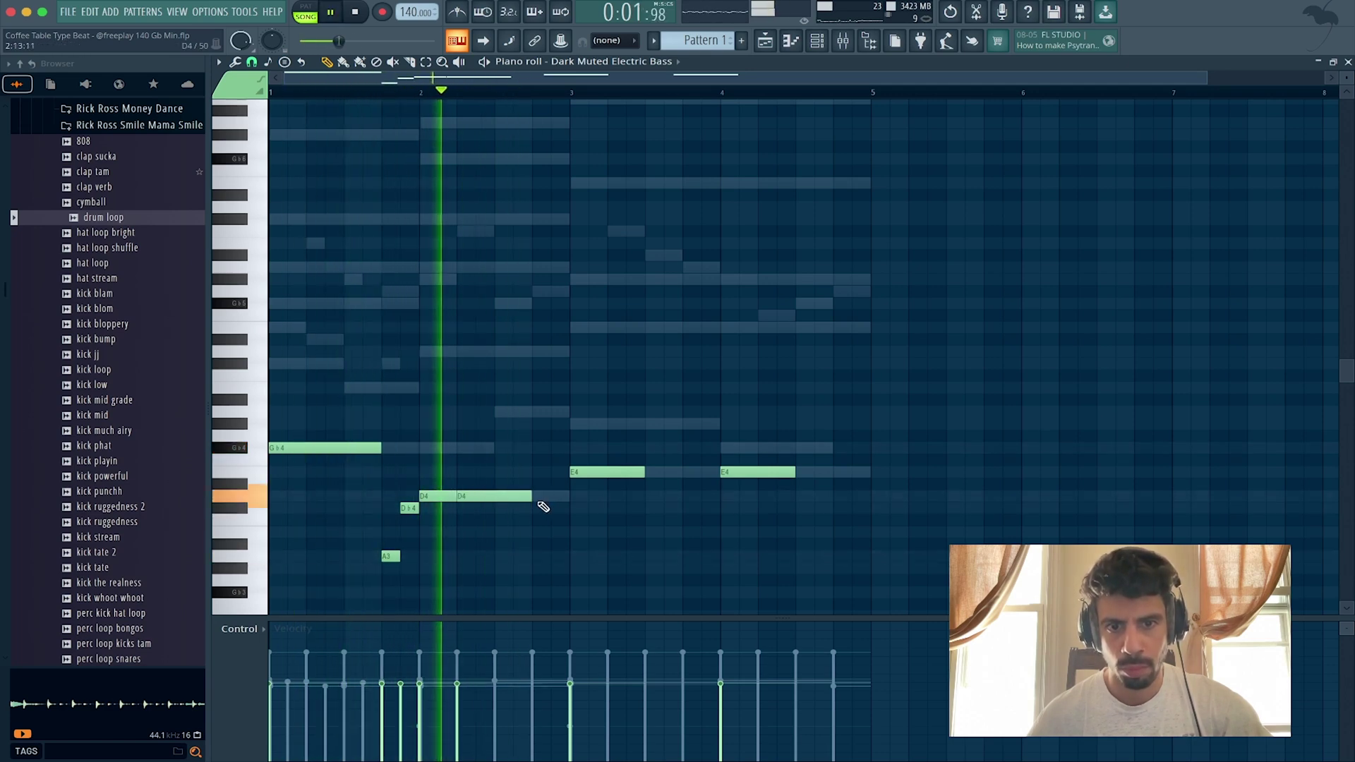
Step: Add a one-beat note on beat 4 of bar 2 and move it down to A3
left_click(540, 509)
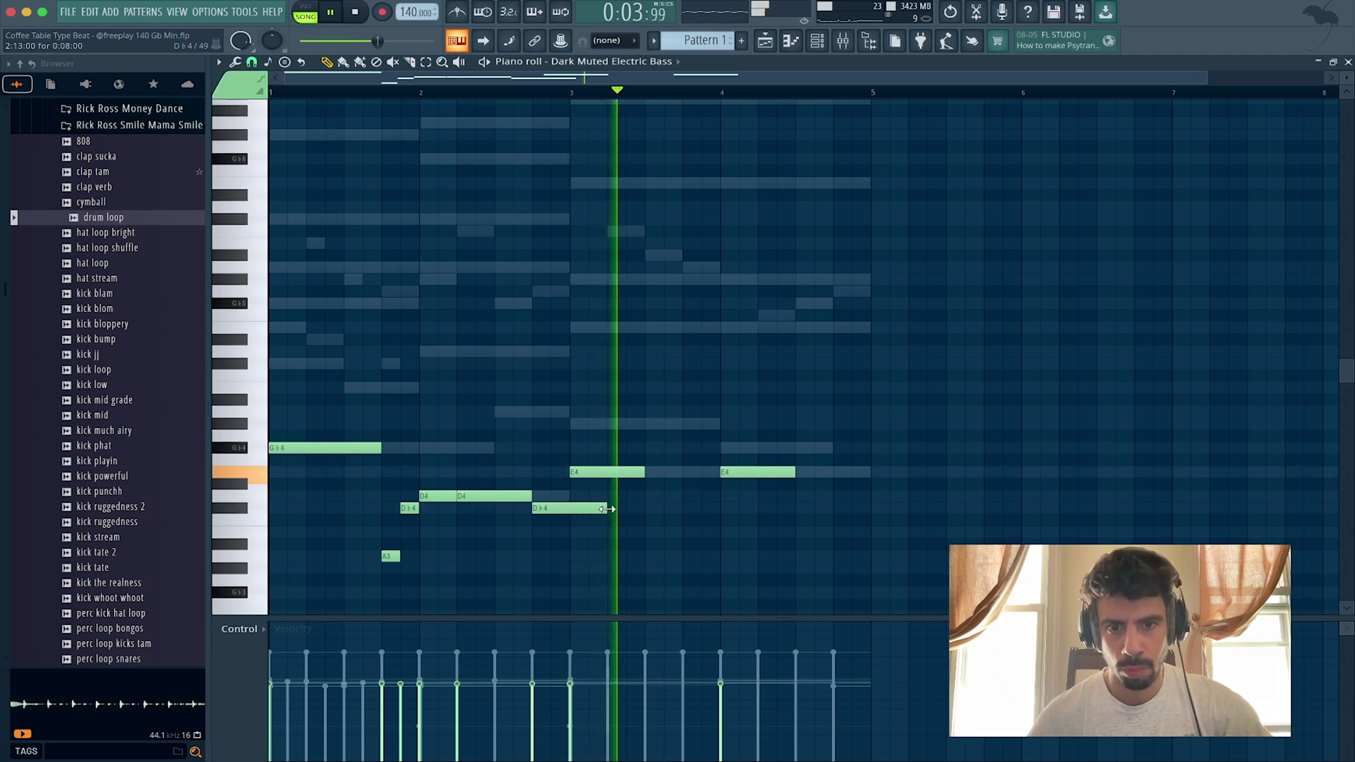
left_click_drag(607, 509, 547, 539)
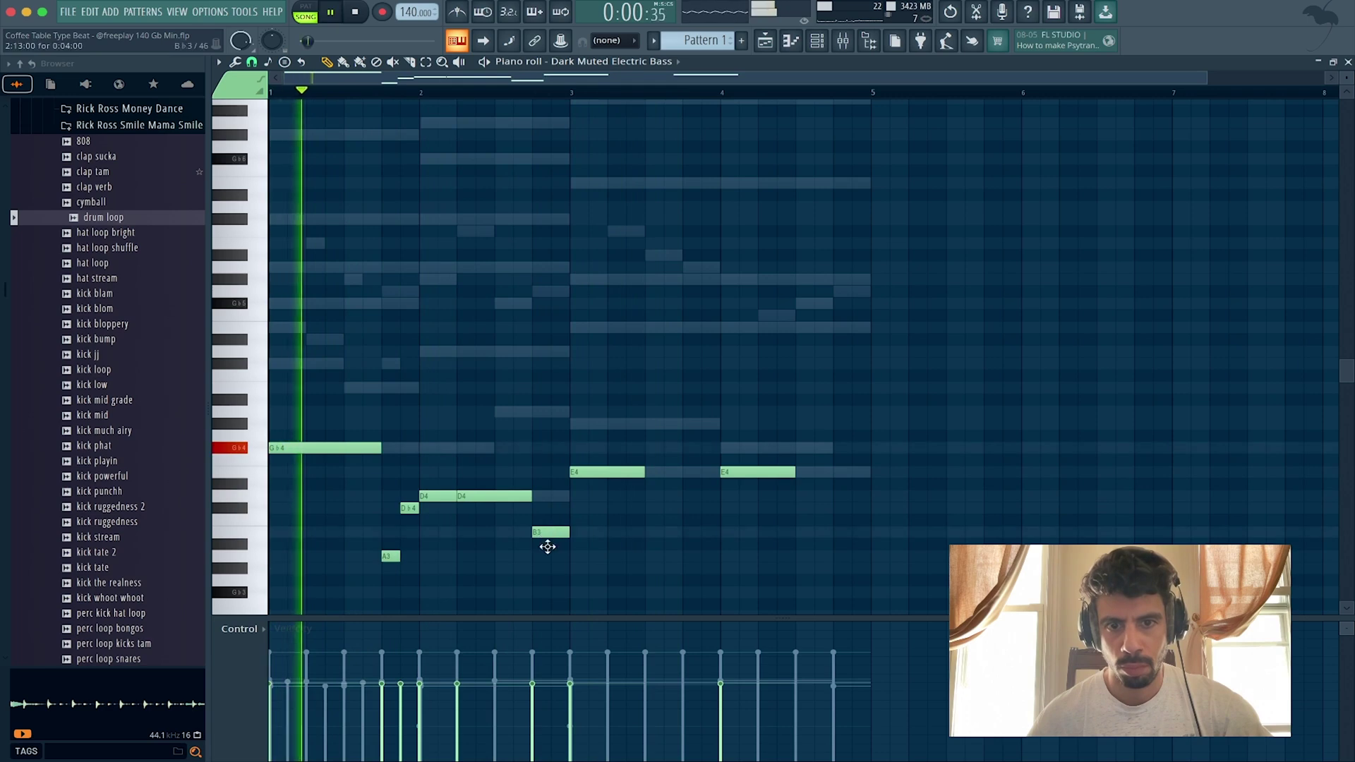
left_click_drag(547, 547, 553, 561)
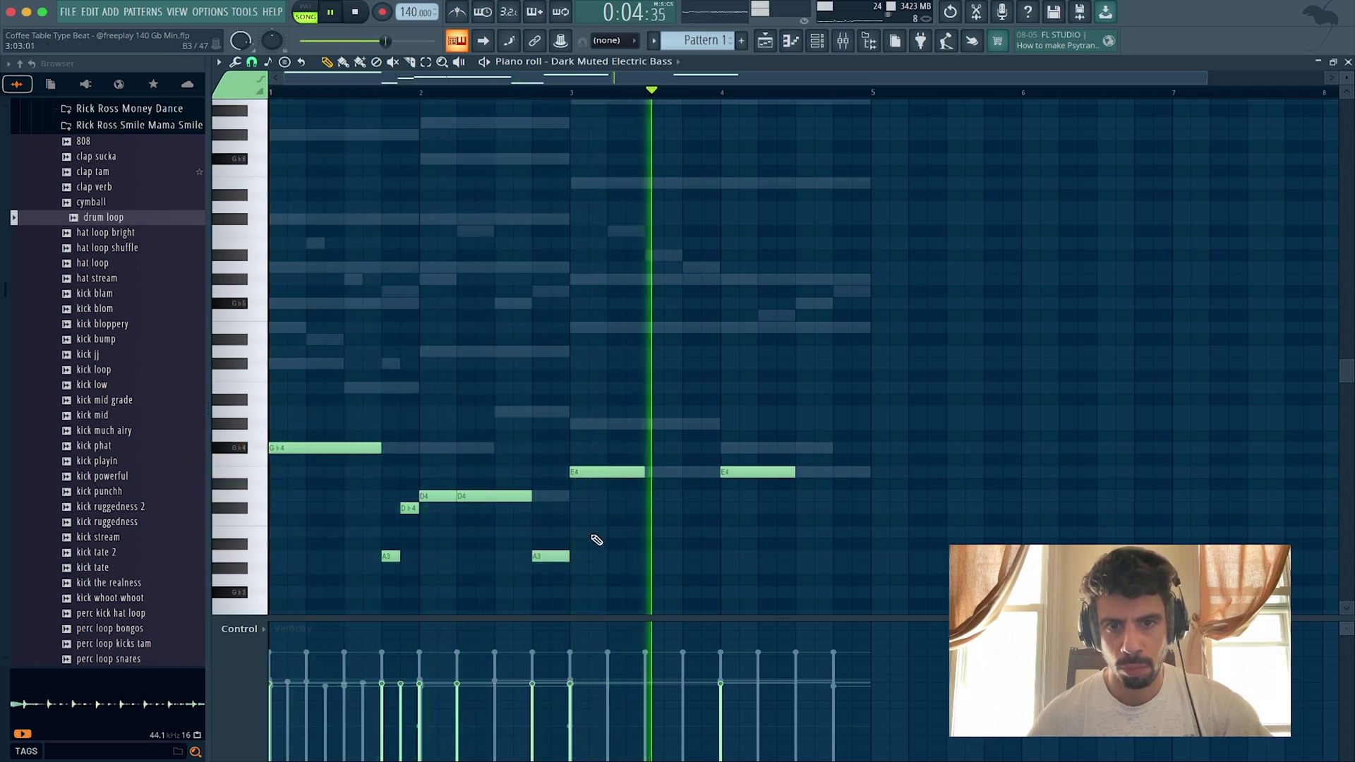
key("space")
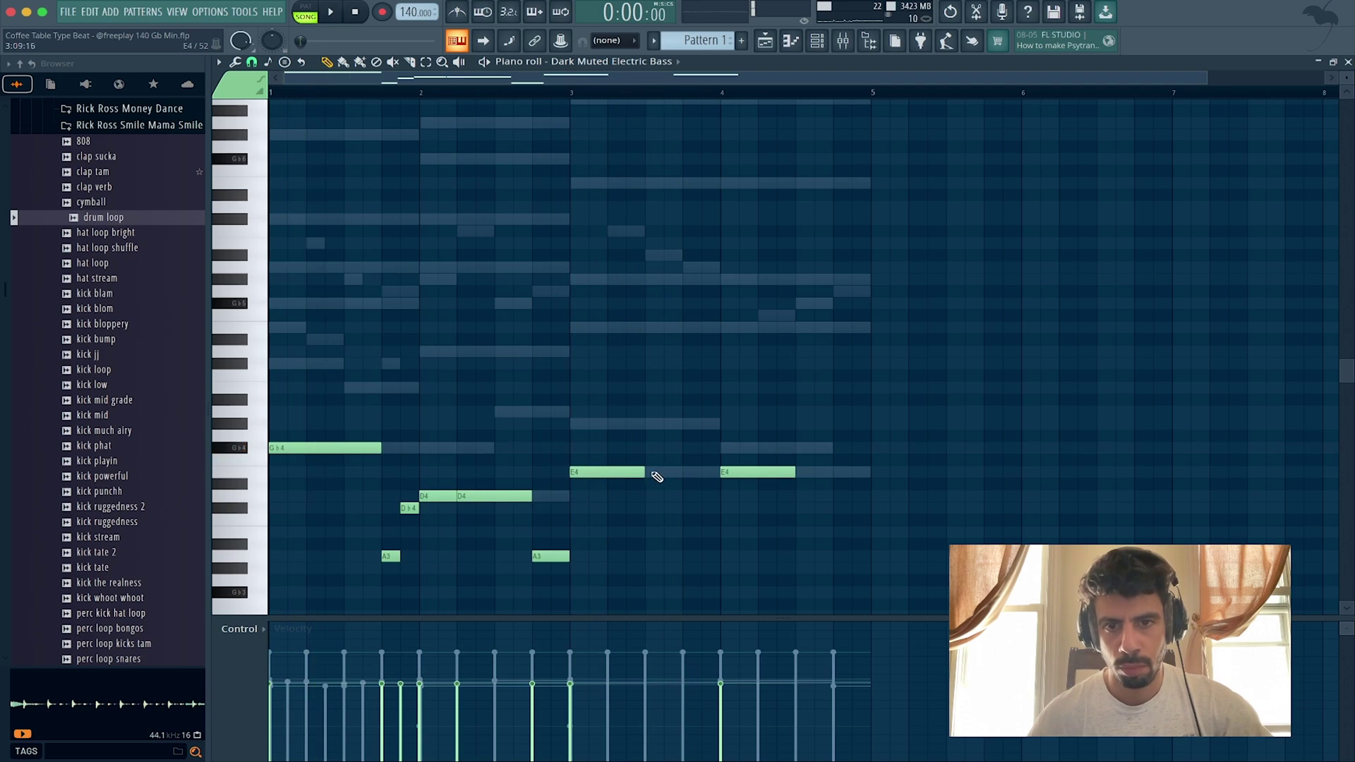
Step: Add a one-beat repeat of E4 at step 11 of bar 3, with the first E4 extended up to it
key("space")
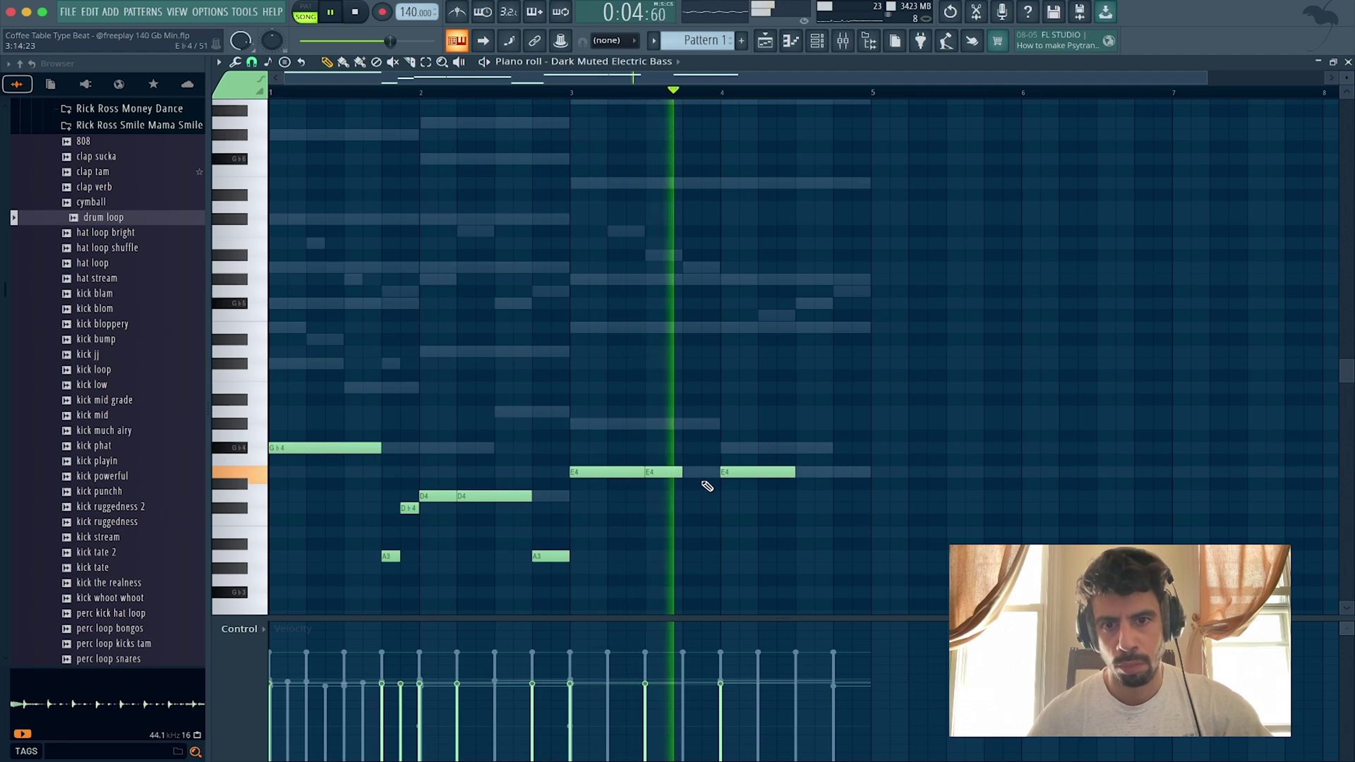
key("space")
left_click_drag(680, 473, 675, 474)
key("space")
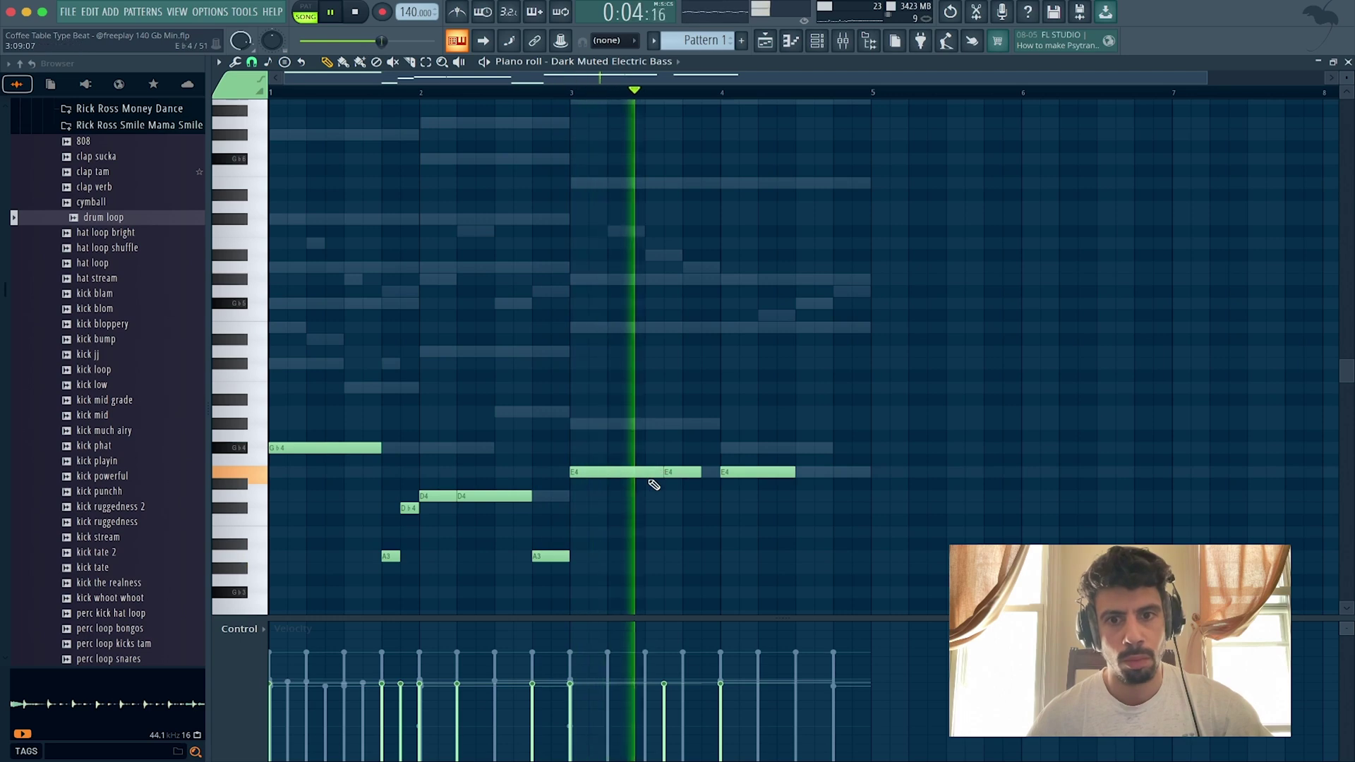
key("space")
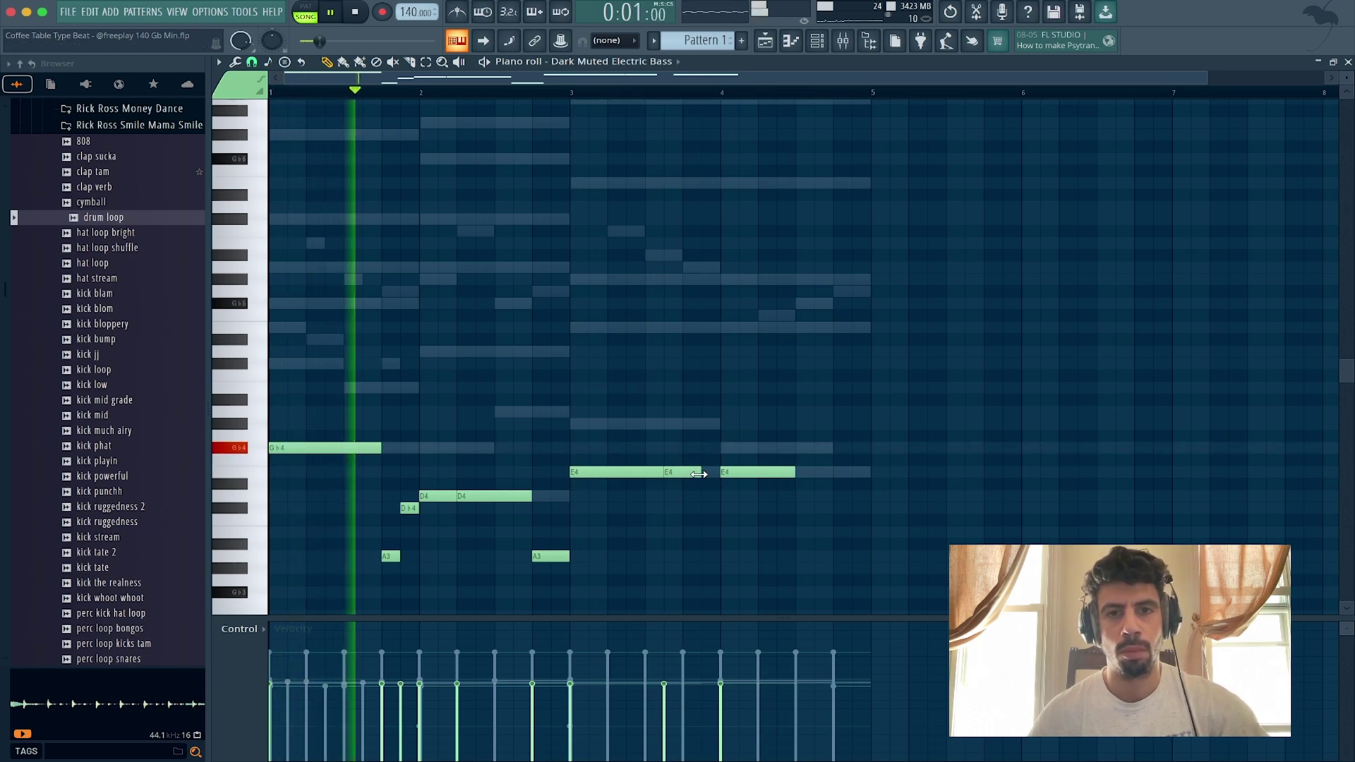
key("space")
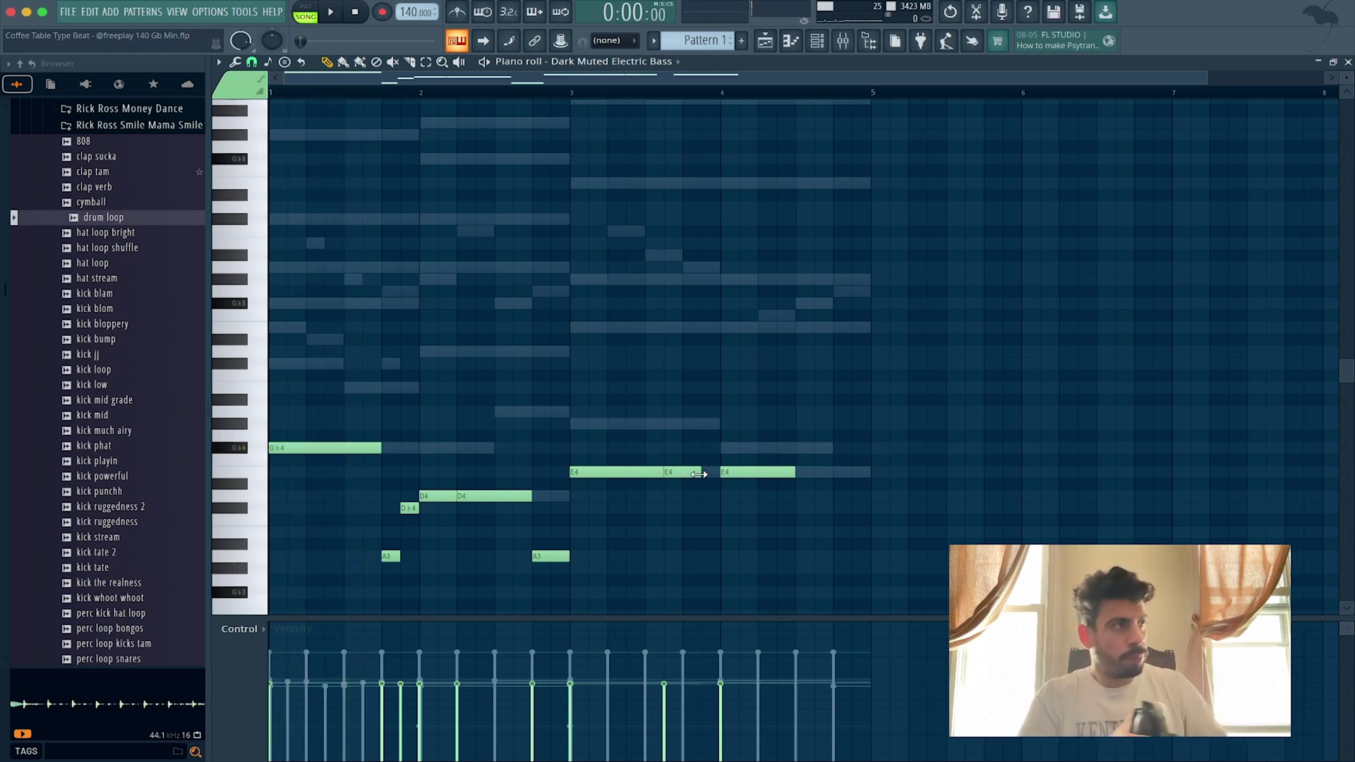
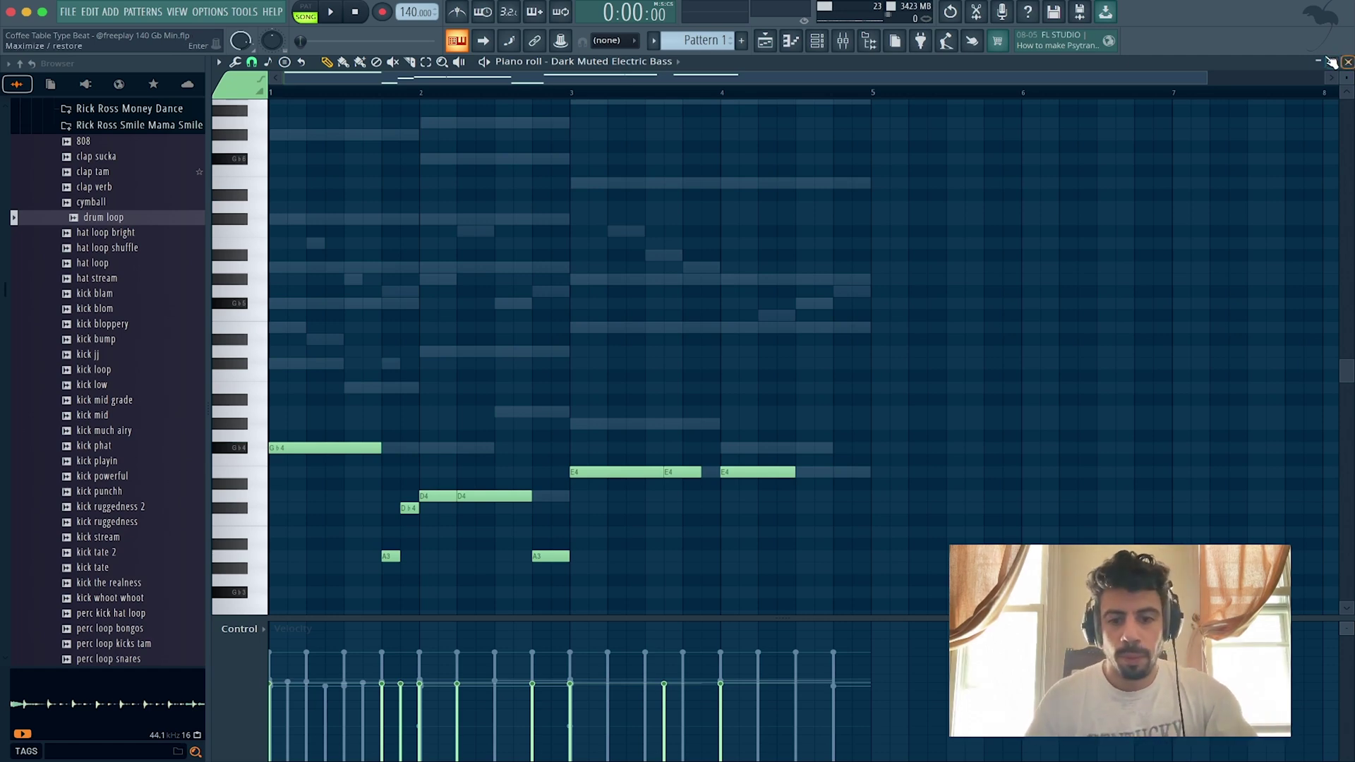
Step: Play the pattern from the start to hear the bass line against the existing parts
key("space")
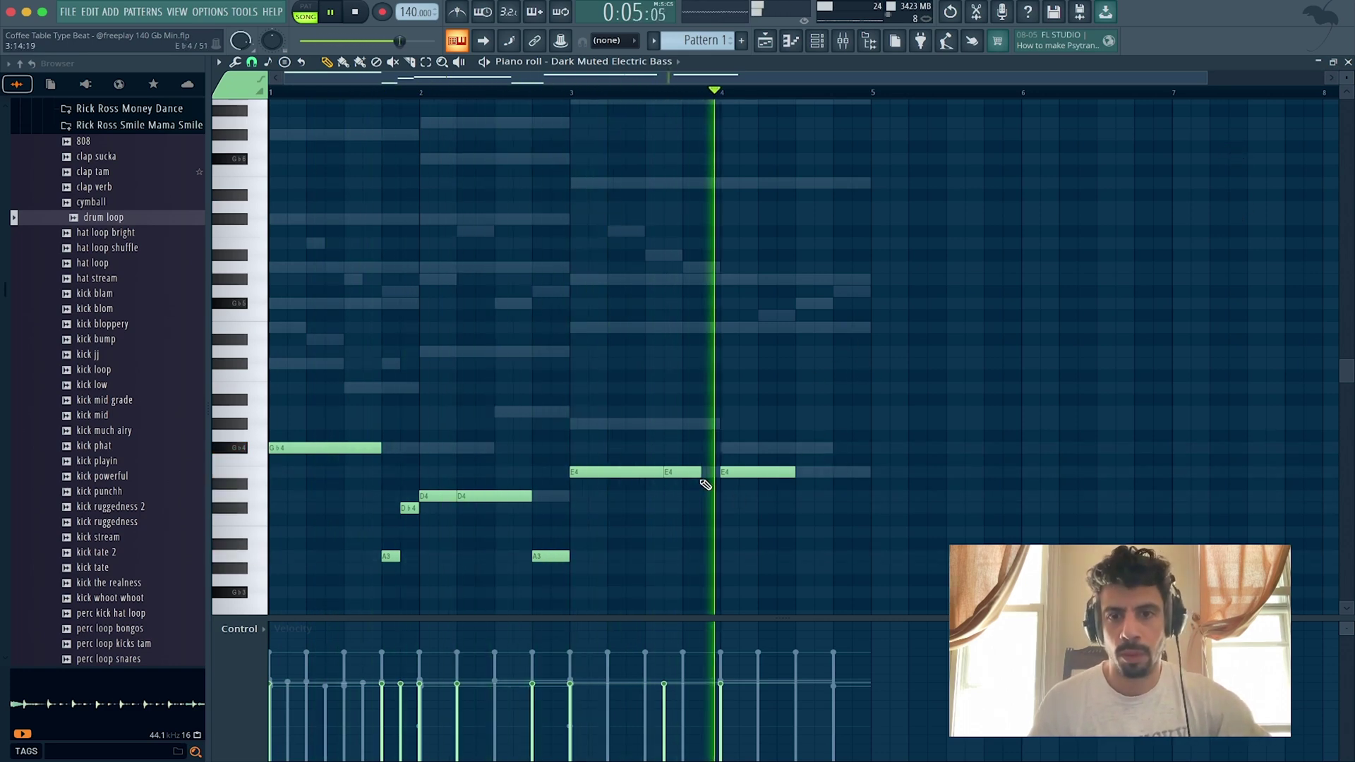
key("space")
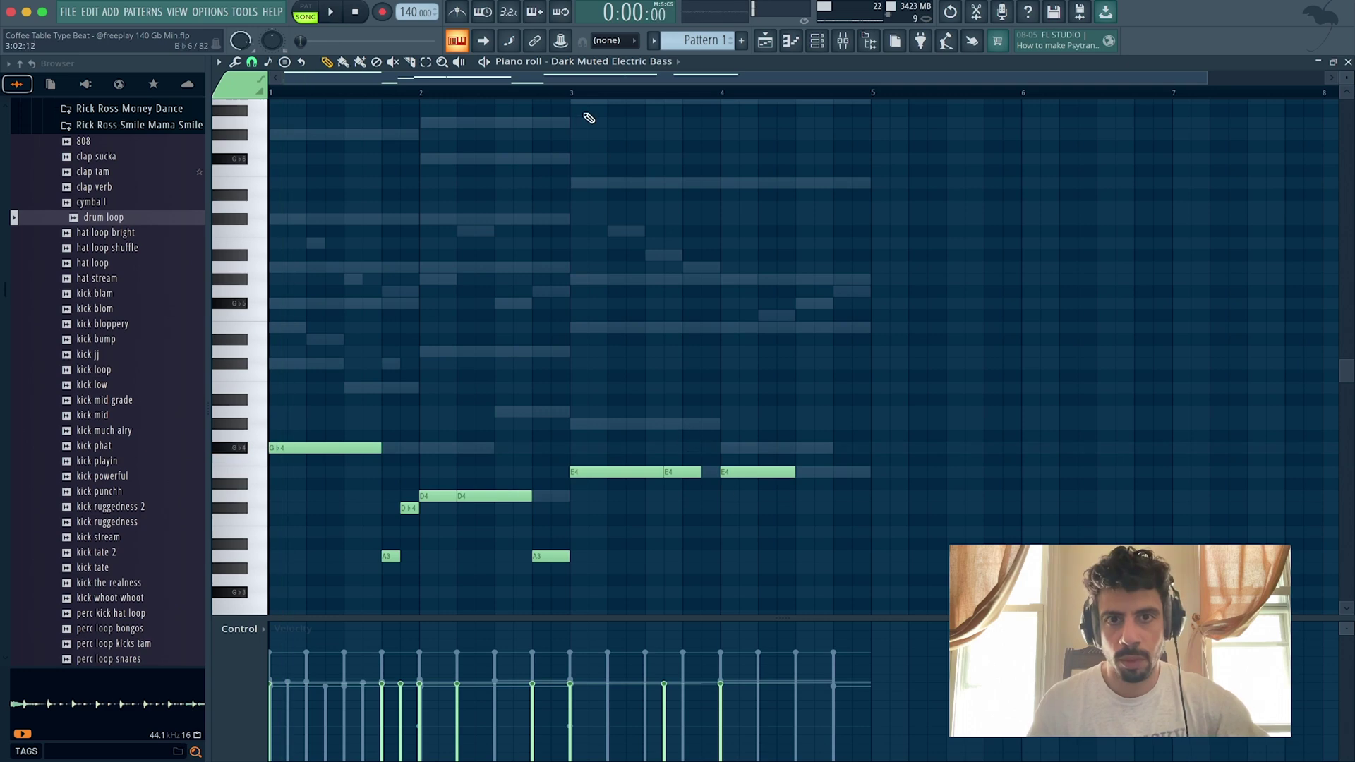
key("space")
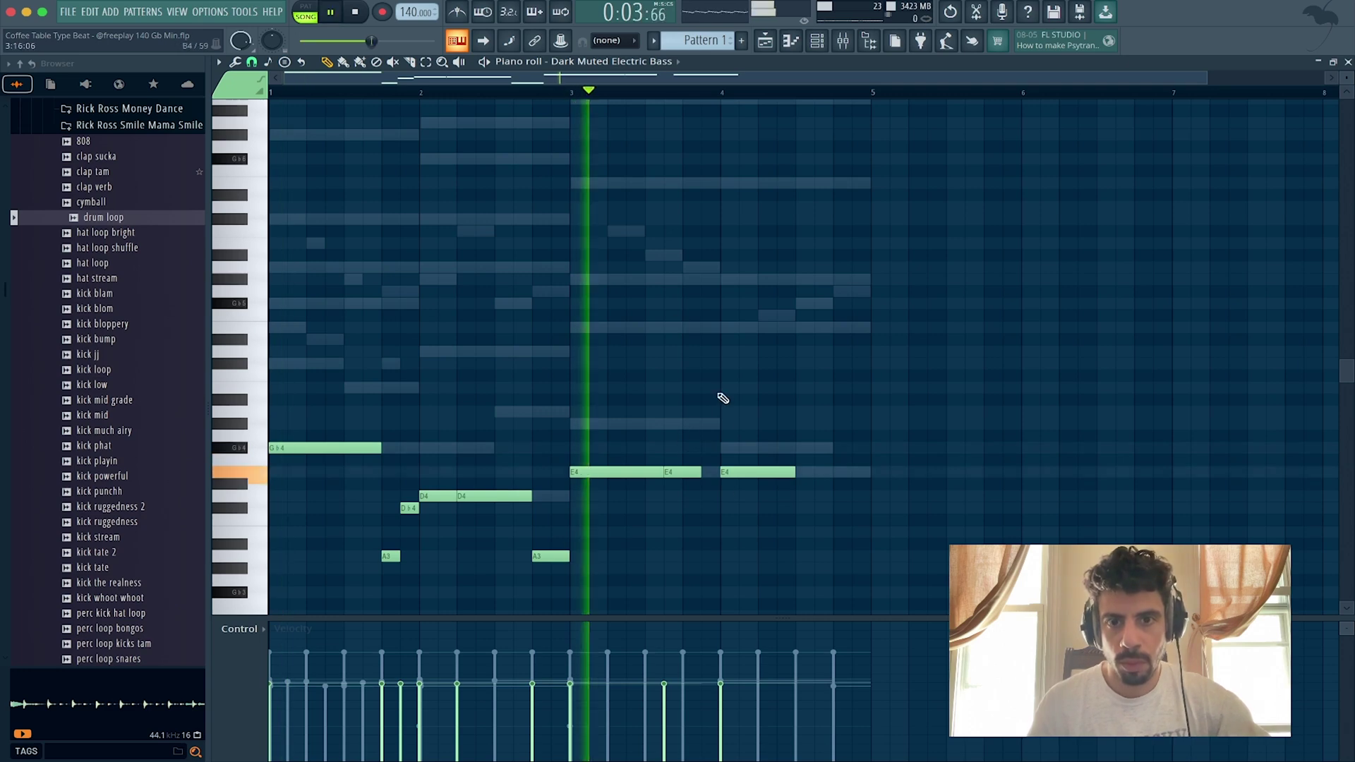
Step: Shorten the second E4 in bar 3 to half a beat and fill beat 4 with half-beat notes on D♭4 and B3
key("space")
key("space")
left_click_drag(700, 473, 694, 508)
left_click(688, 497)
key("space")
key("space")
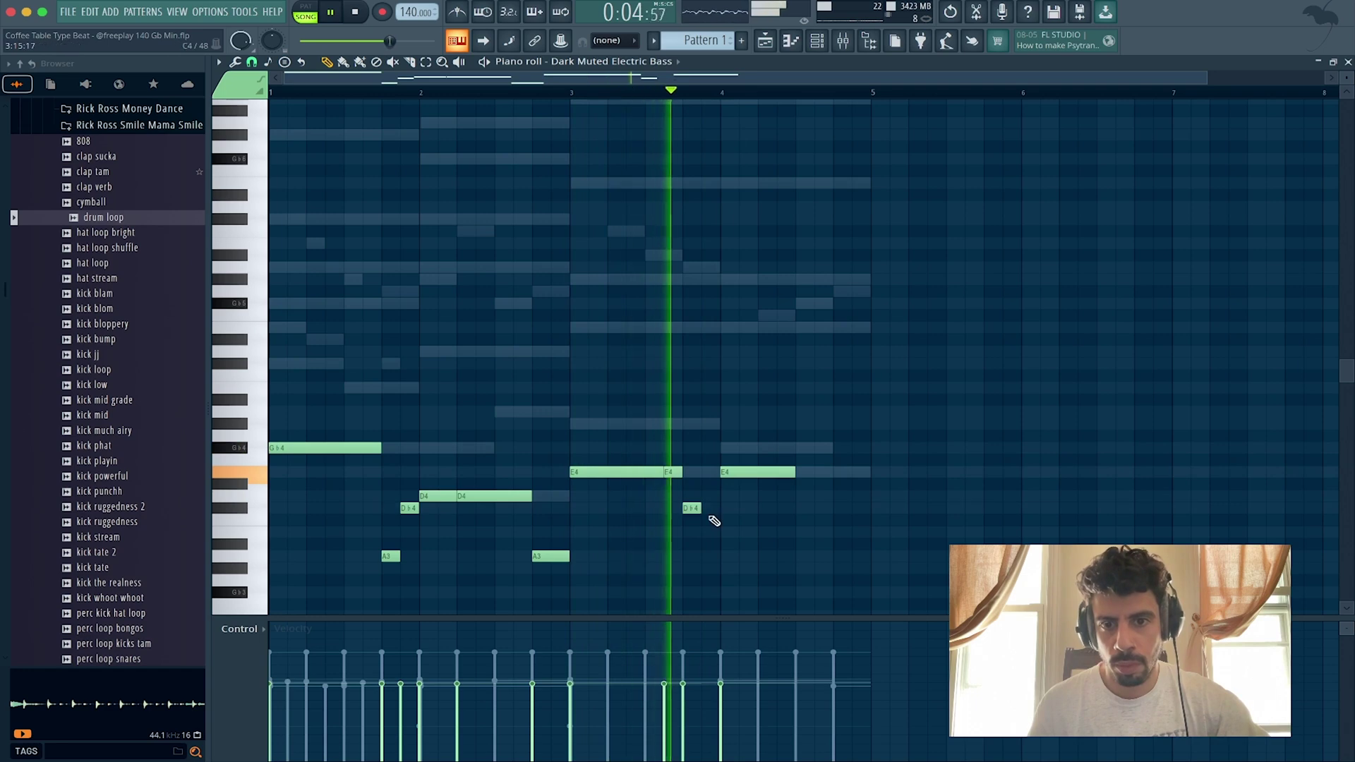
key("space")
left_click(706, 533)
key("space")
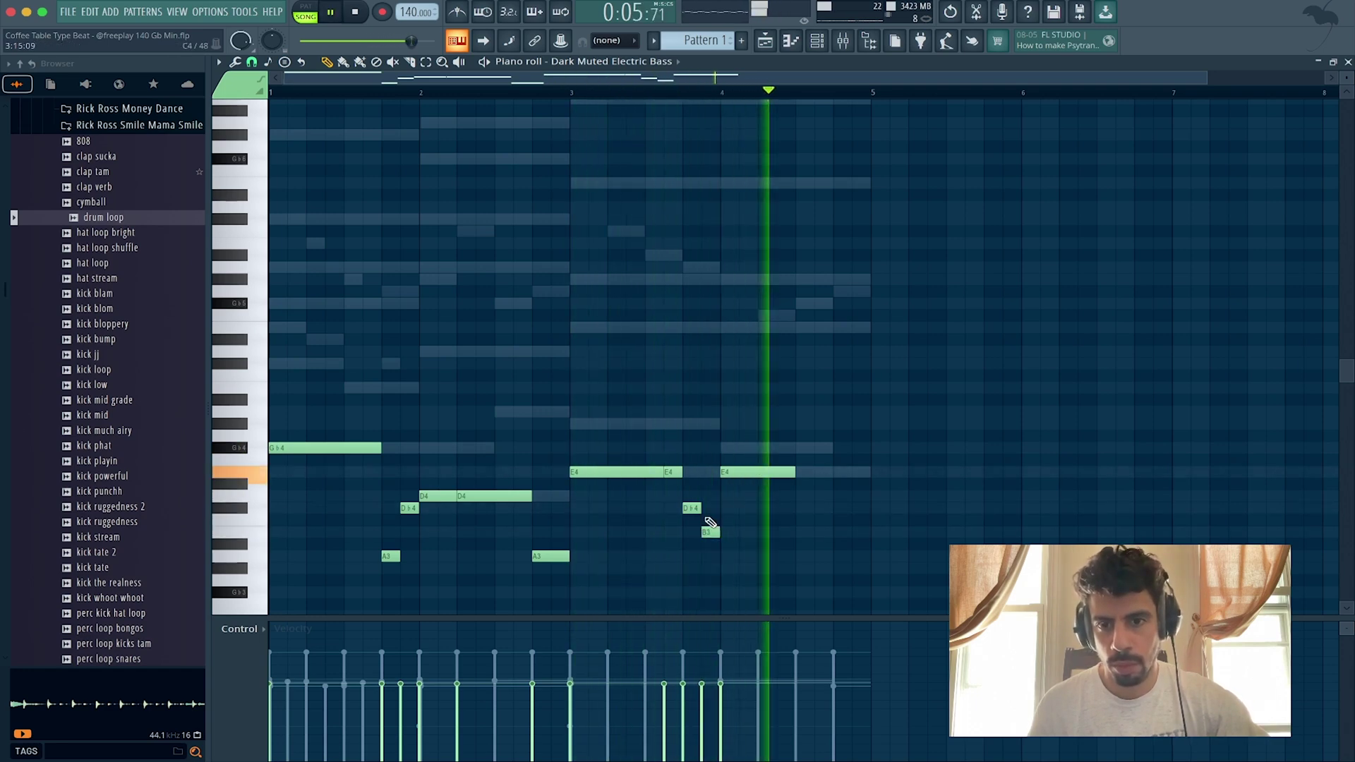
Step: Move both half-beat notes closing bar 3 down to A♭3, and extend the E4 in bar 4 to the start of beat 4
key("space")
key("space")
left_click_drag(692, 509, 692, 556)
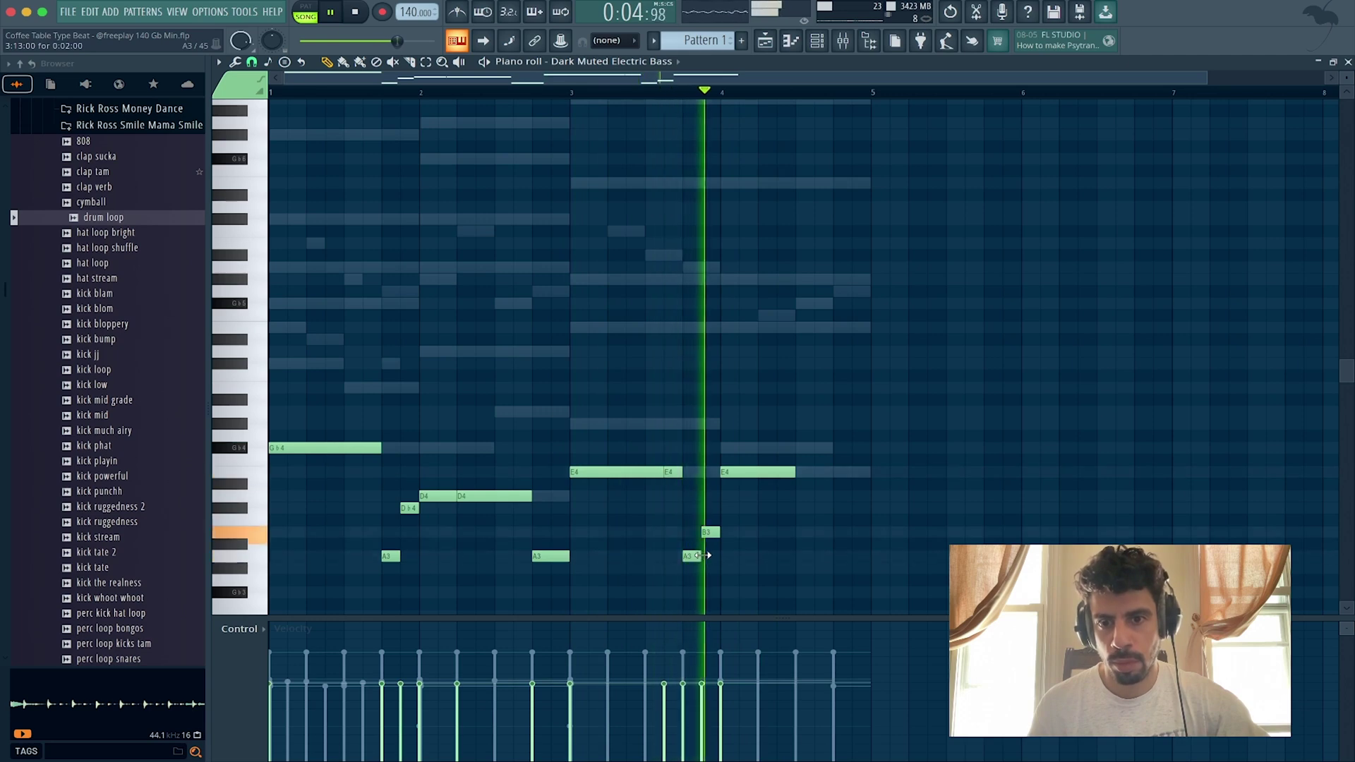
key("space")
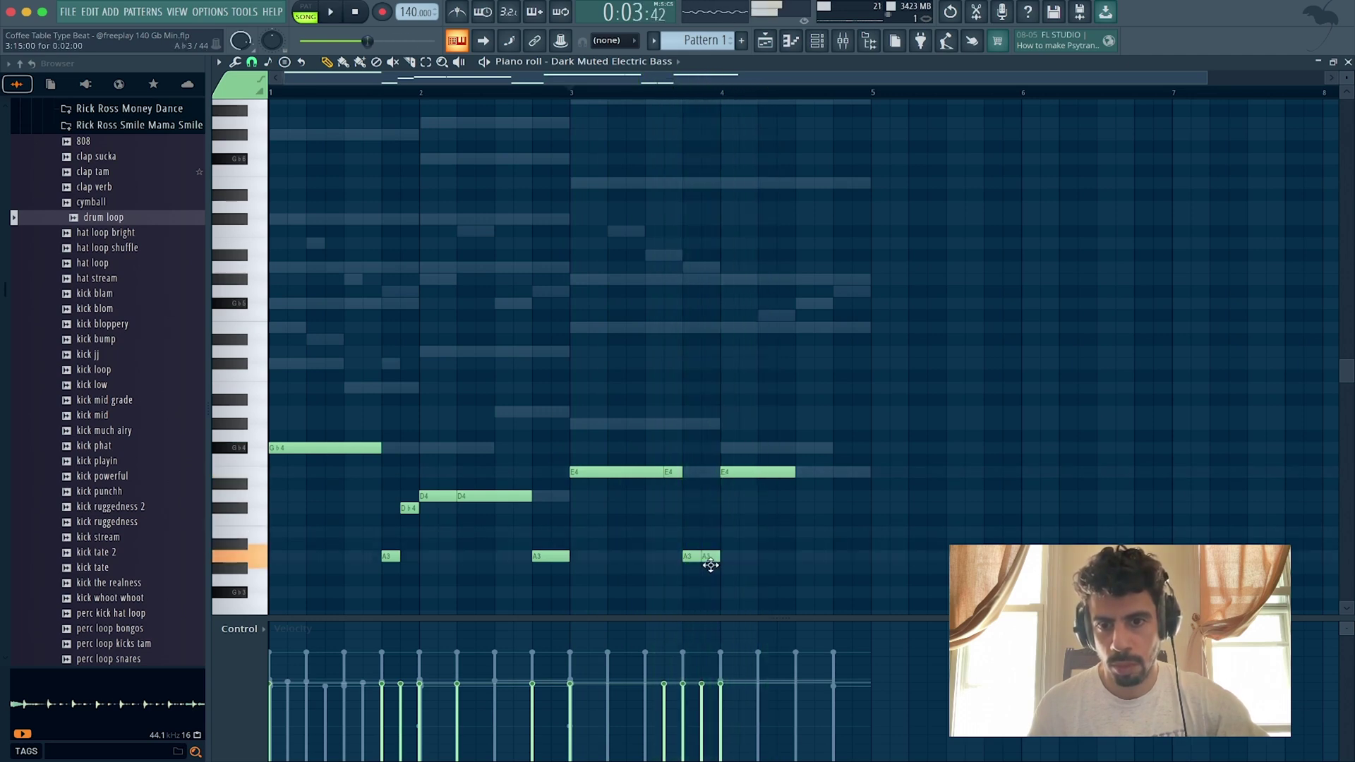
left_click_drag(711, 564, 710, 576)
key("space")
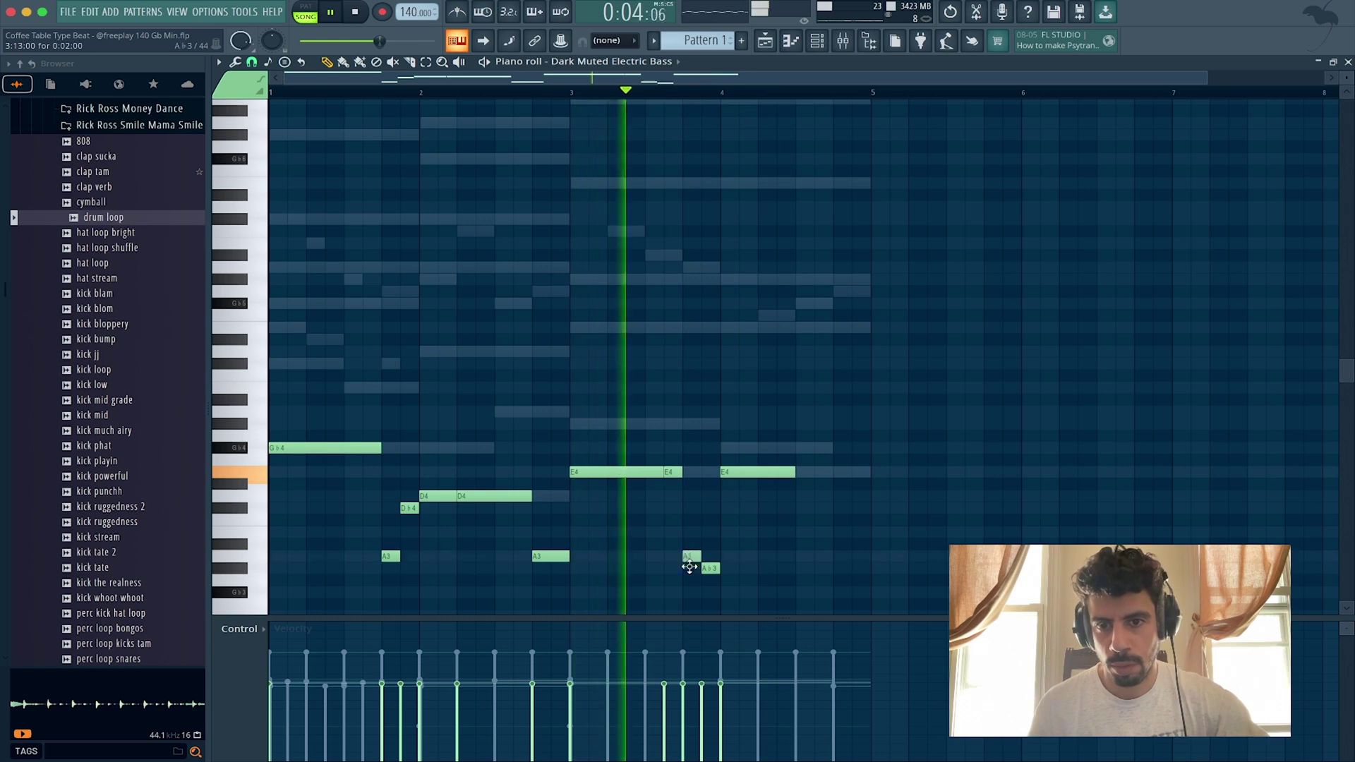
left_click_drag(689, 567, 689, 579)
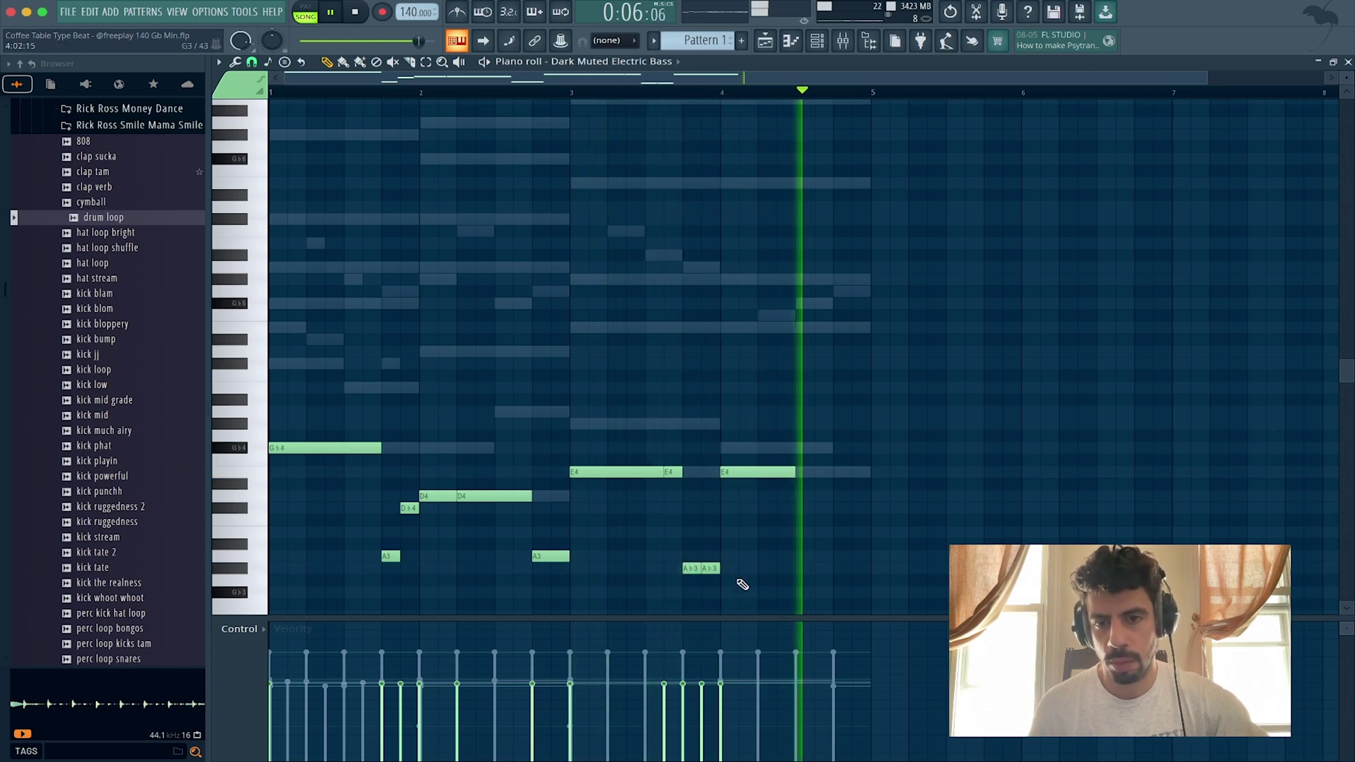
left_click_drag(795, 472, 833, 474)
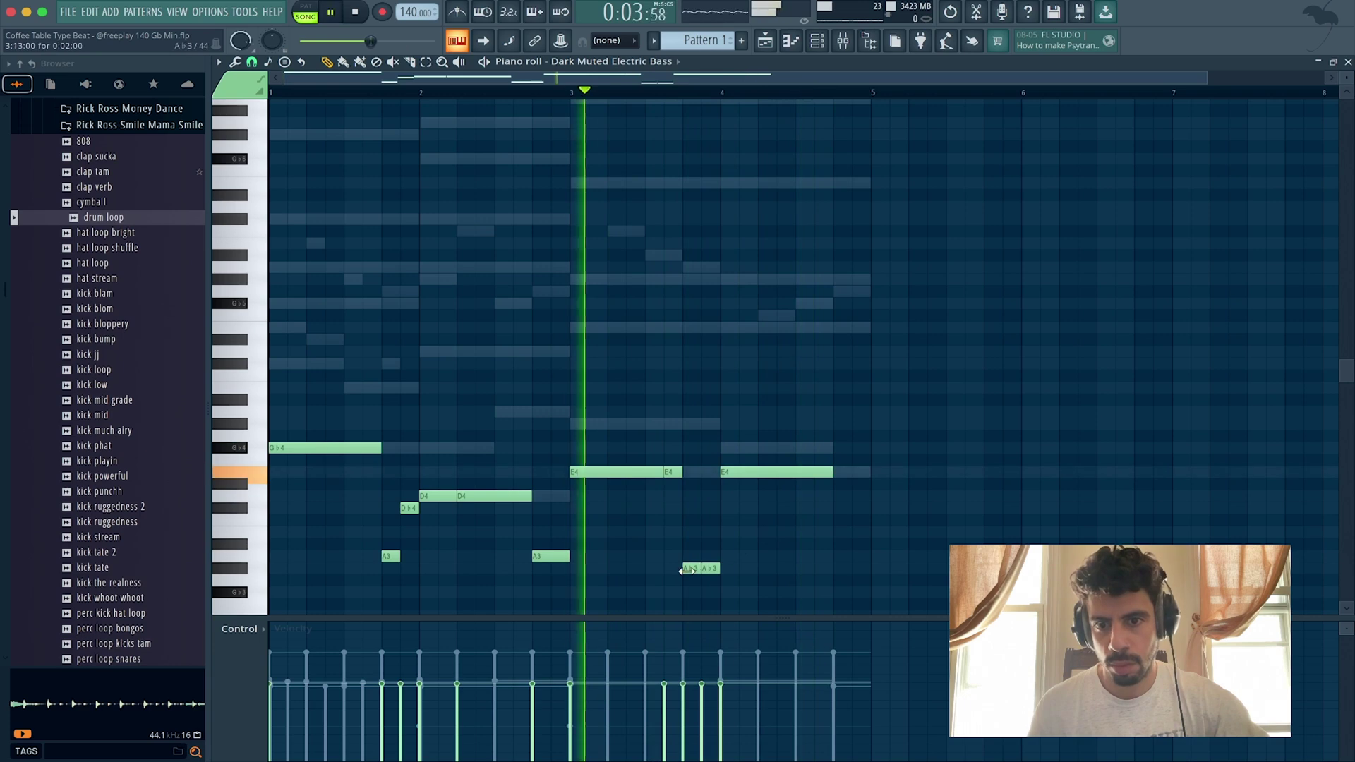
Step: Try the two closing notes of bar 3 on G♭3, comparing them with the bar's chord tones using a temporary test note
left_click_drag(687, 570, 709, 595)
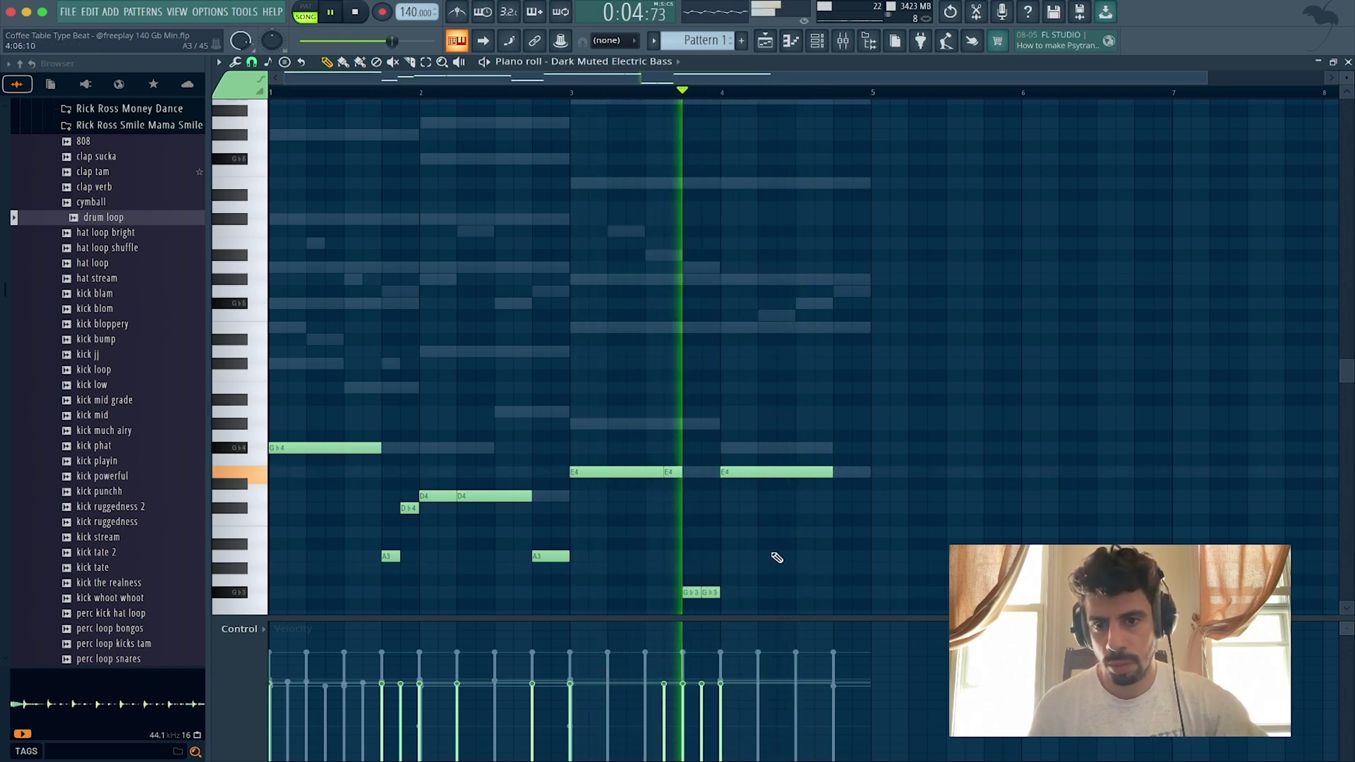
left_click(579, 328)
key("space")
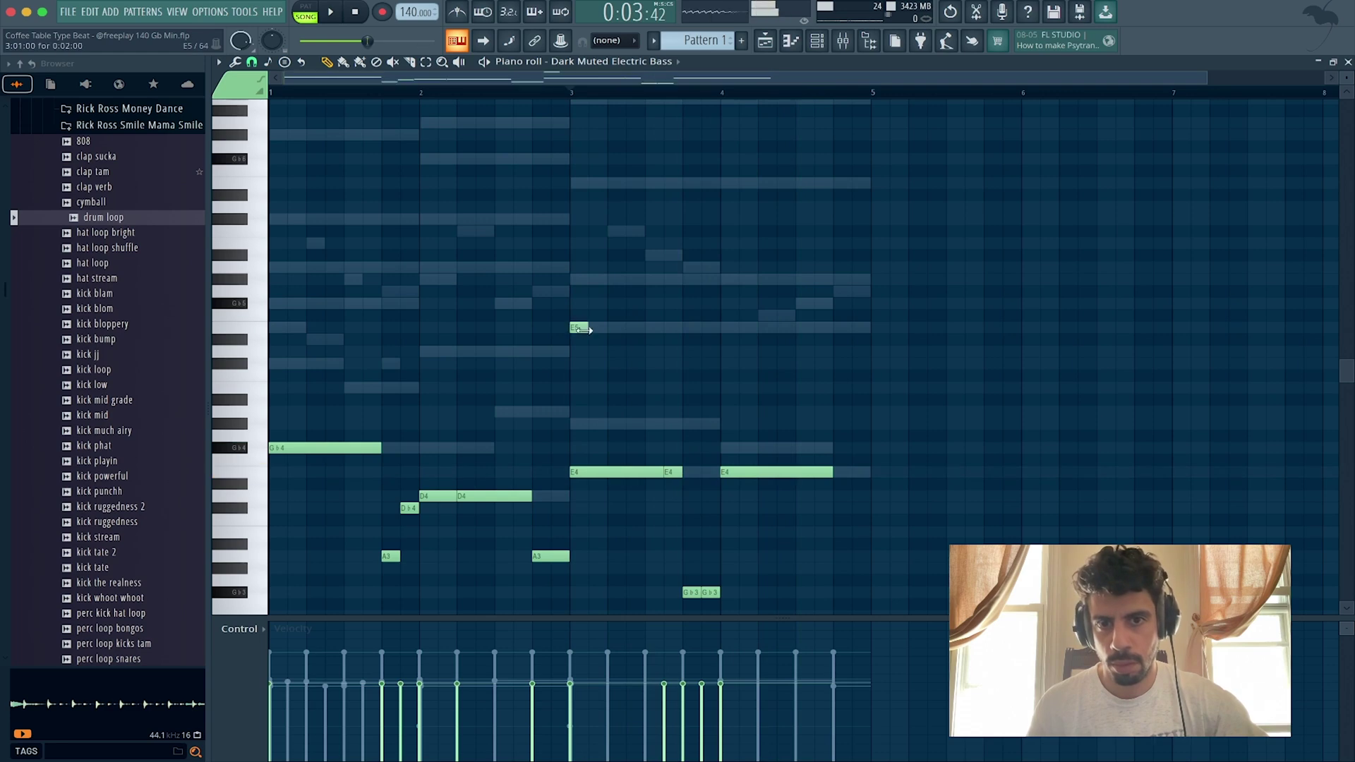
left_click_drag(580, 297, 586, 320)
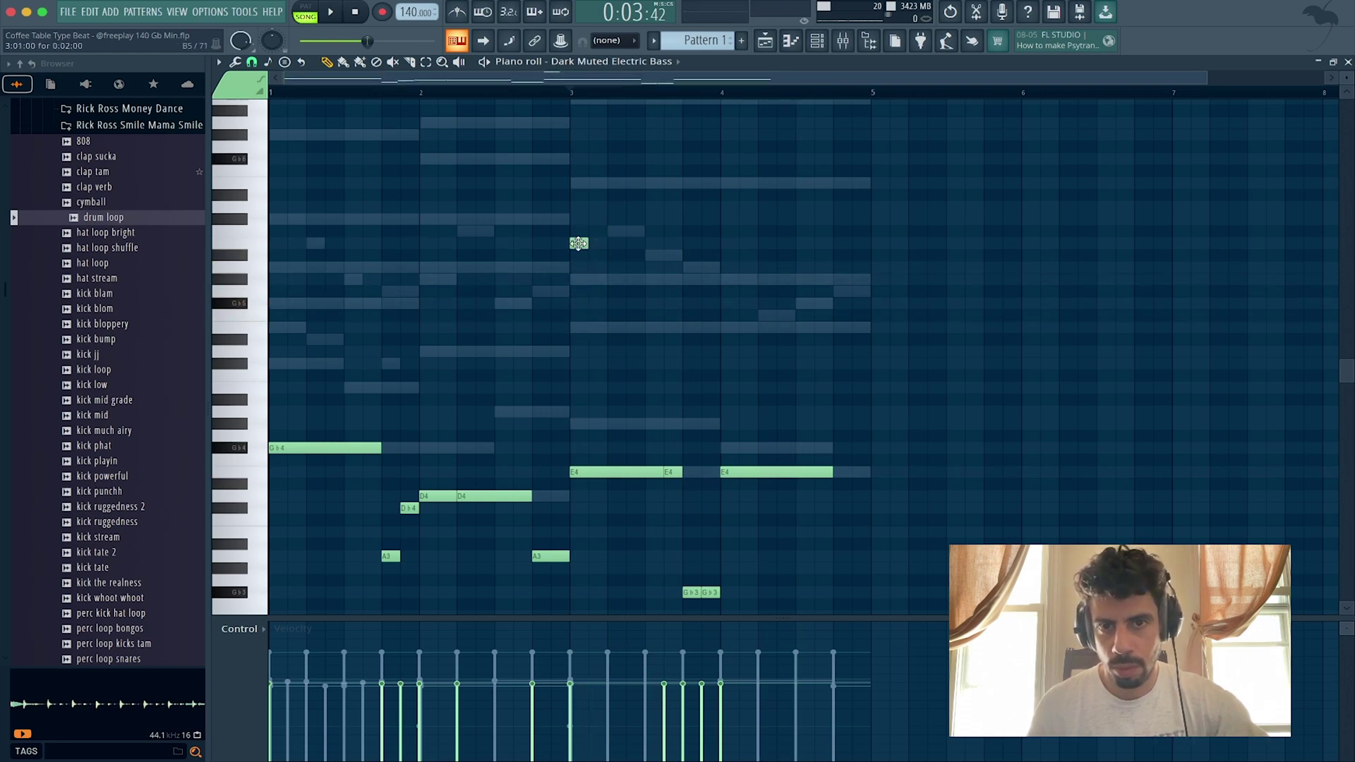
left_click_drag(577, 199, 579, 326)
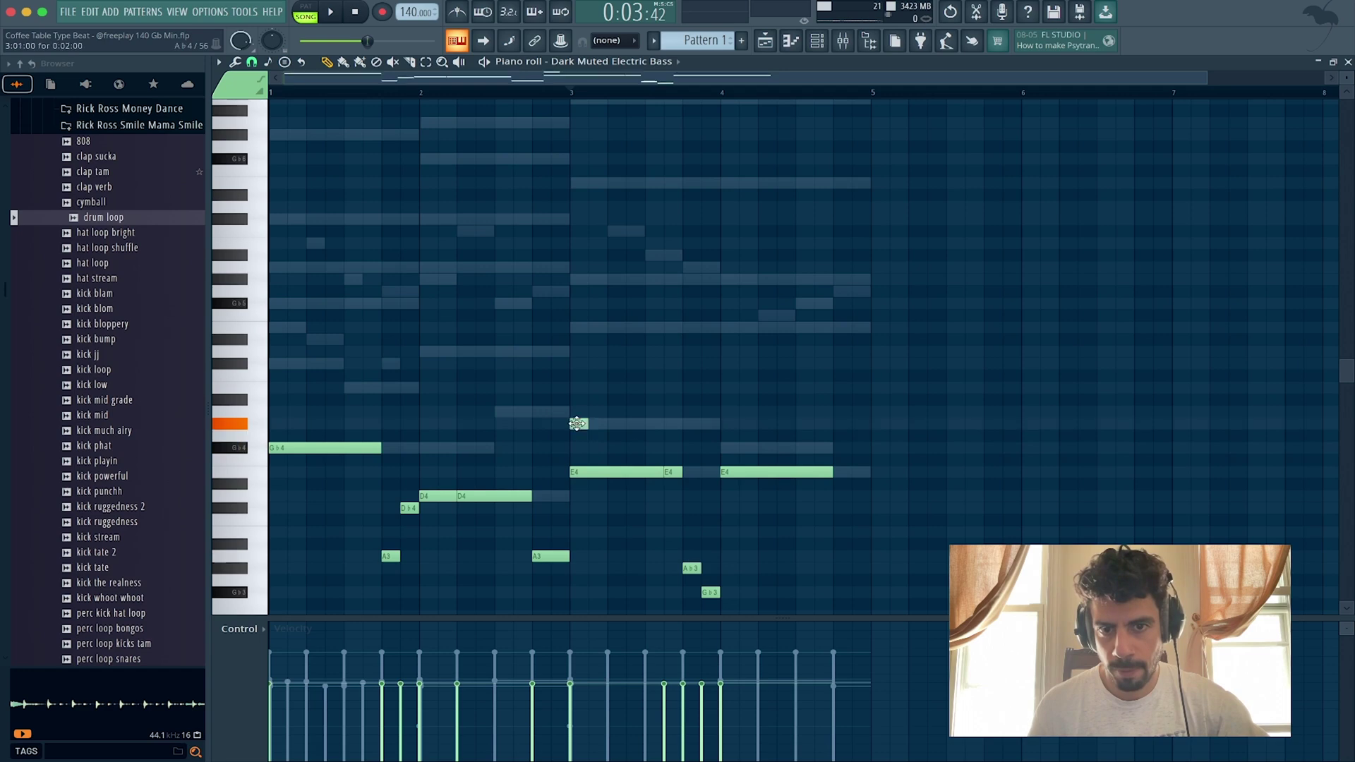
key("space")
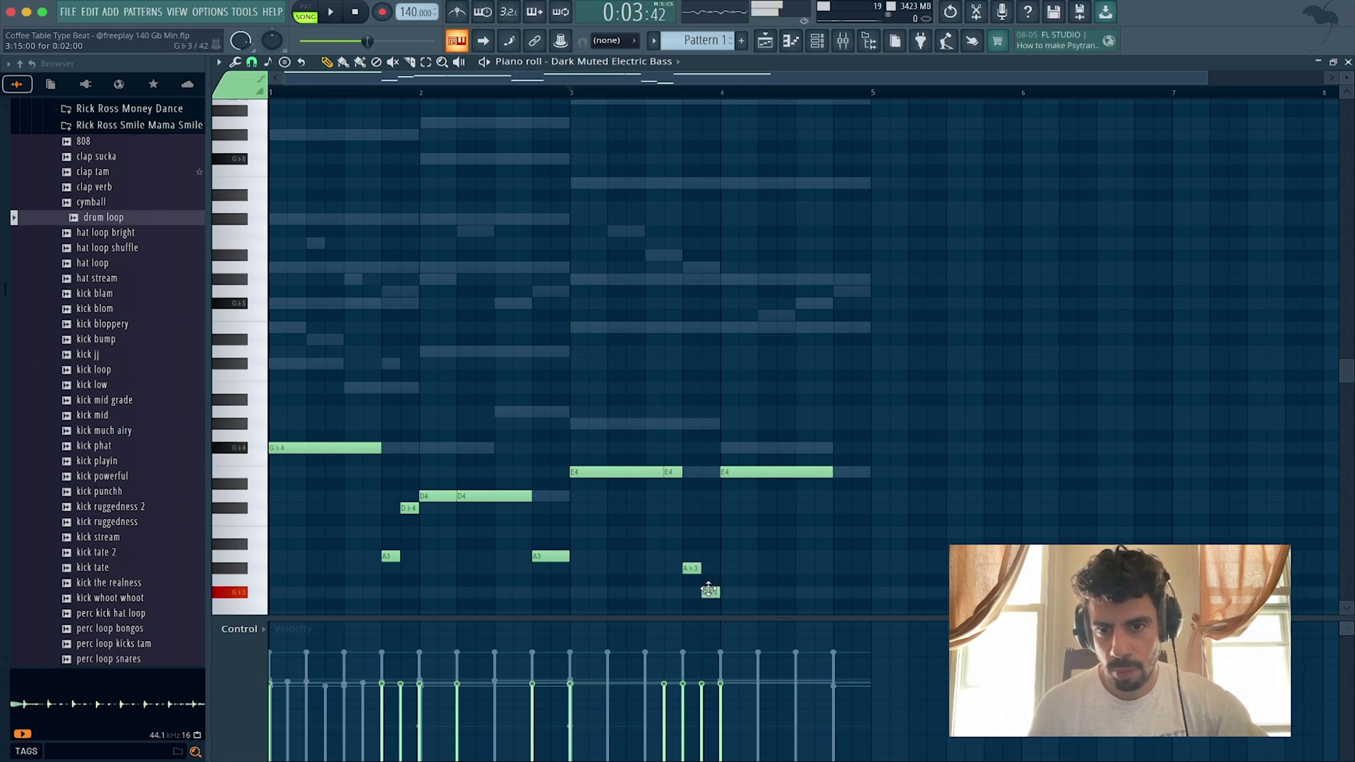
key("space")
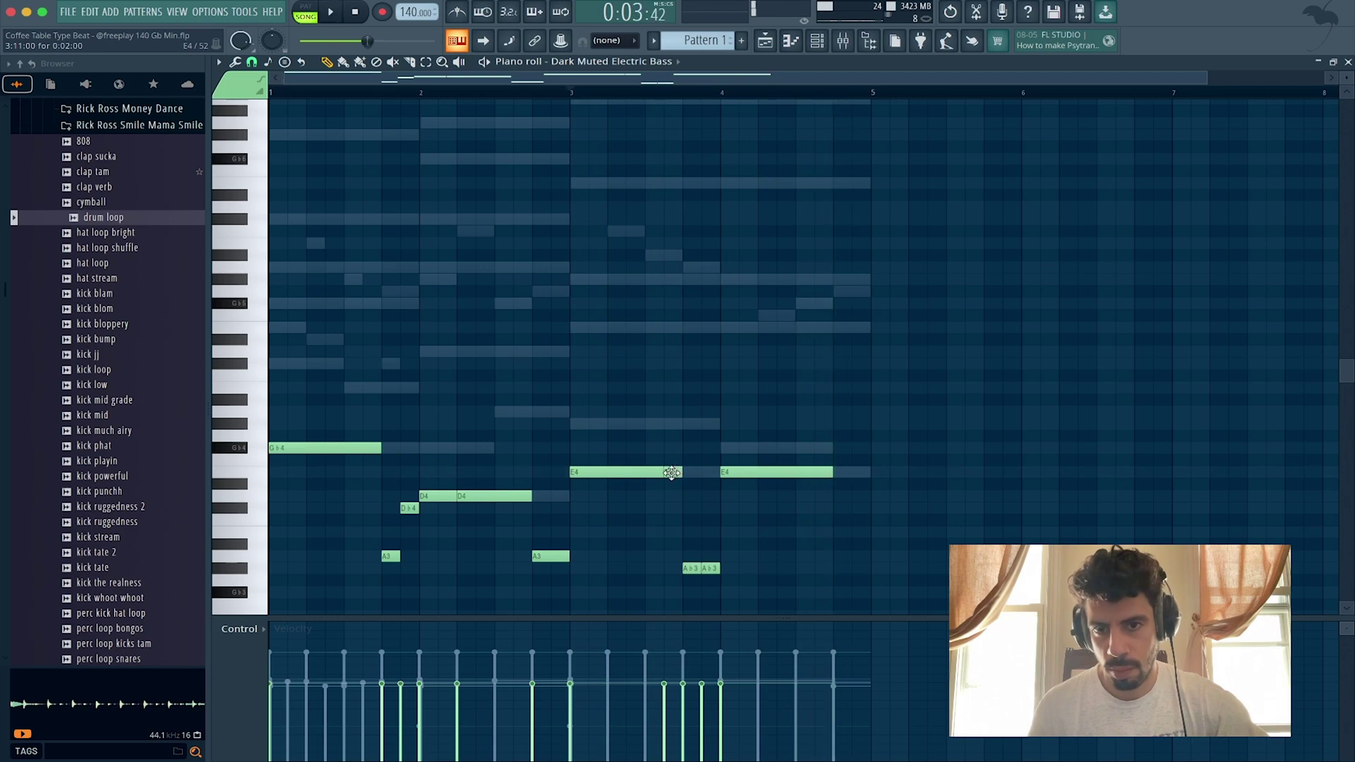
Step: Try the half-beat E4 just before beat 4 of bar 3 on lower pitches, from D4 down to B3
left_click_drag(671, 473, 673, 508)
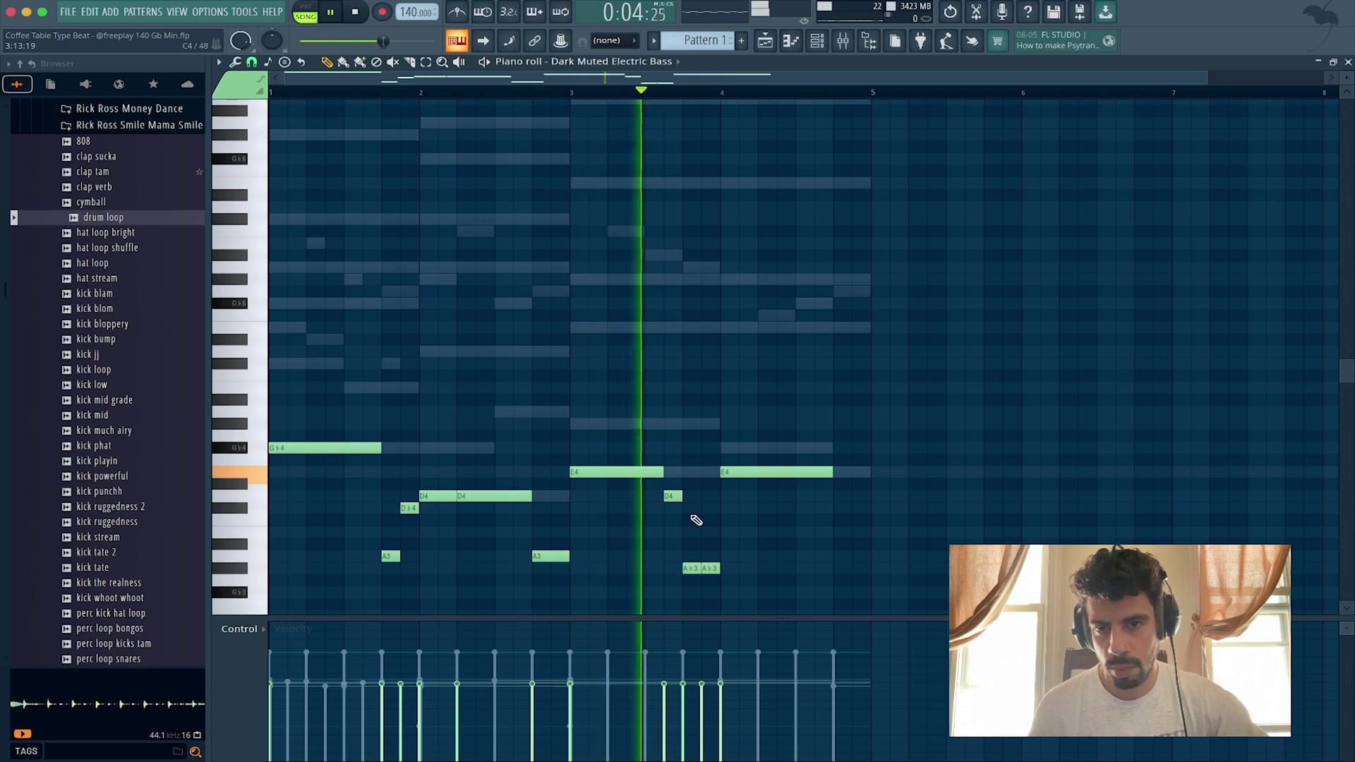
key("space")
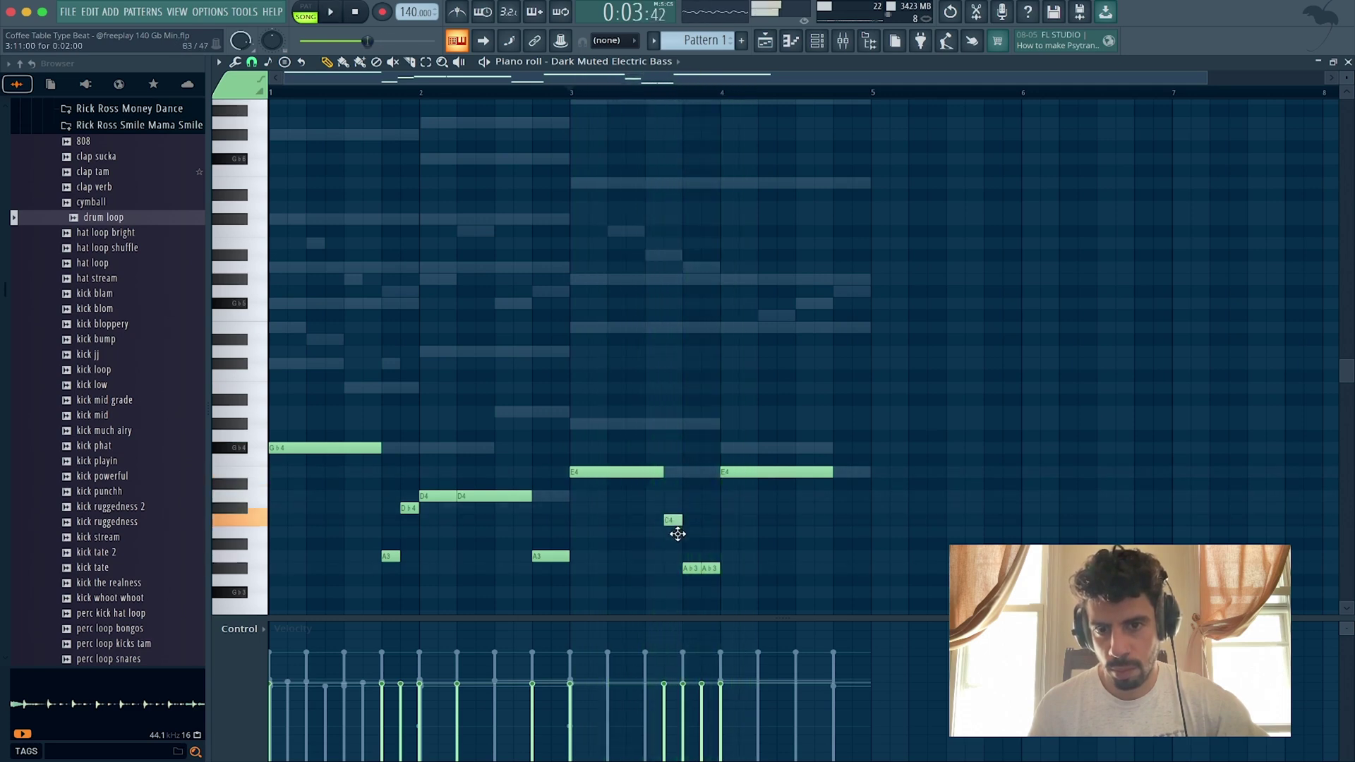
left_click_drag(677, 534, 678, 546)
key("space")
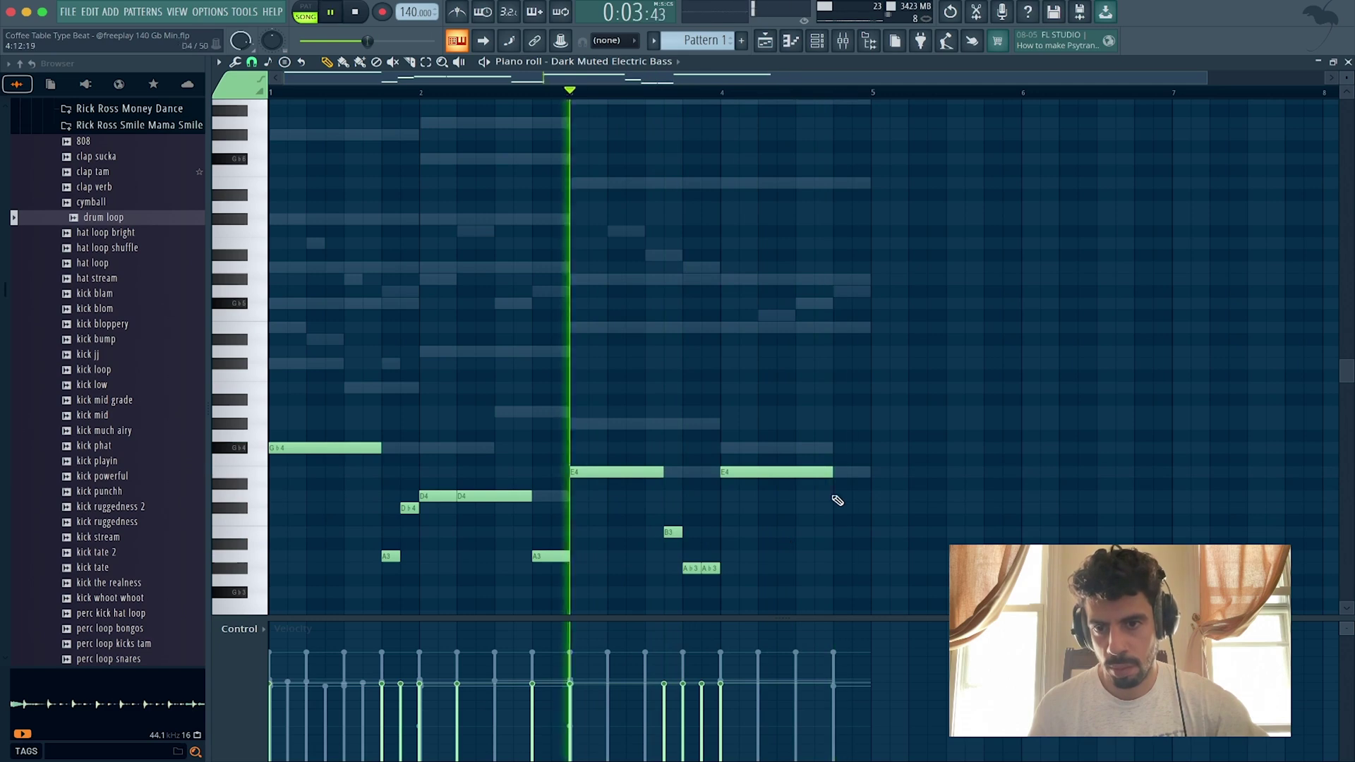
Step: Add two half-beat E4 notes on beat 4 of bar 4, and replace bar 3's B3 by extending its first E4 to beat 4
left_click(839, 472)
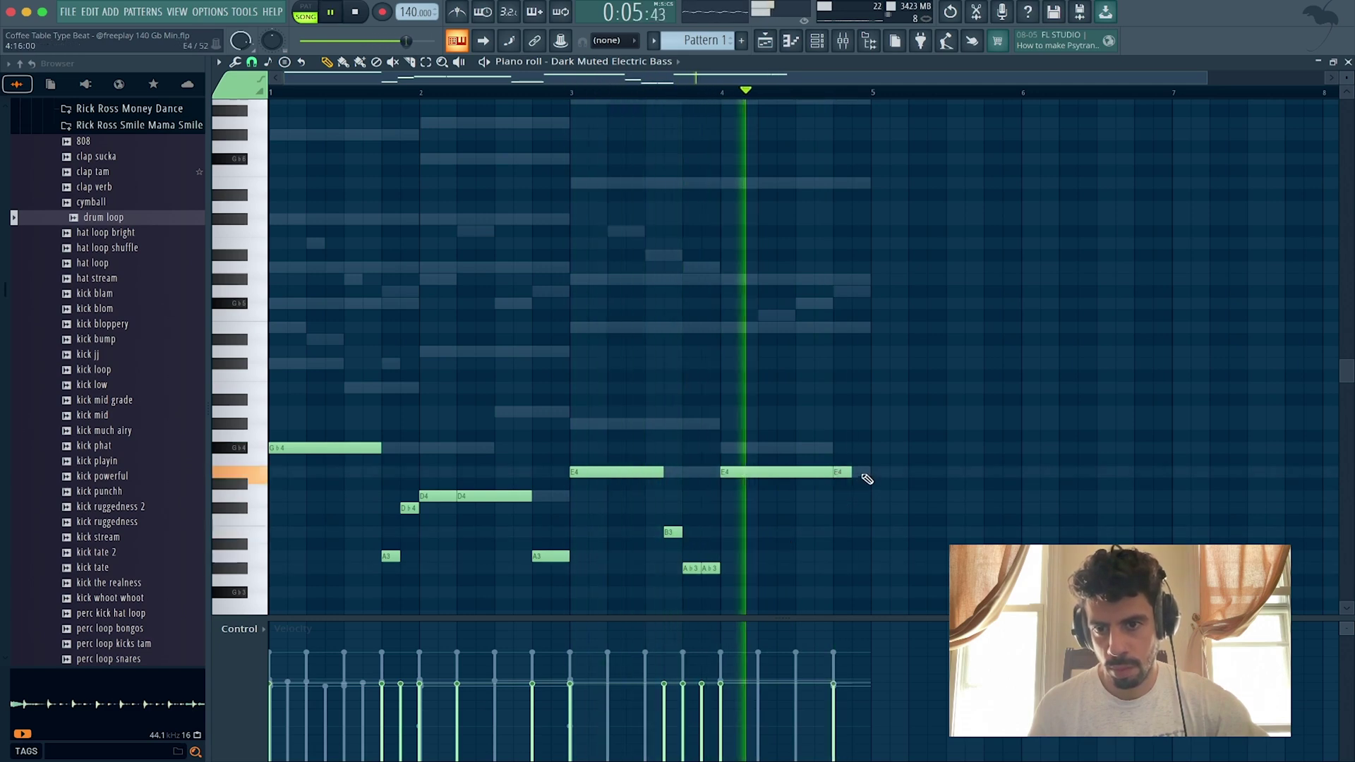
left_click(862, 472)
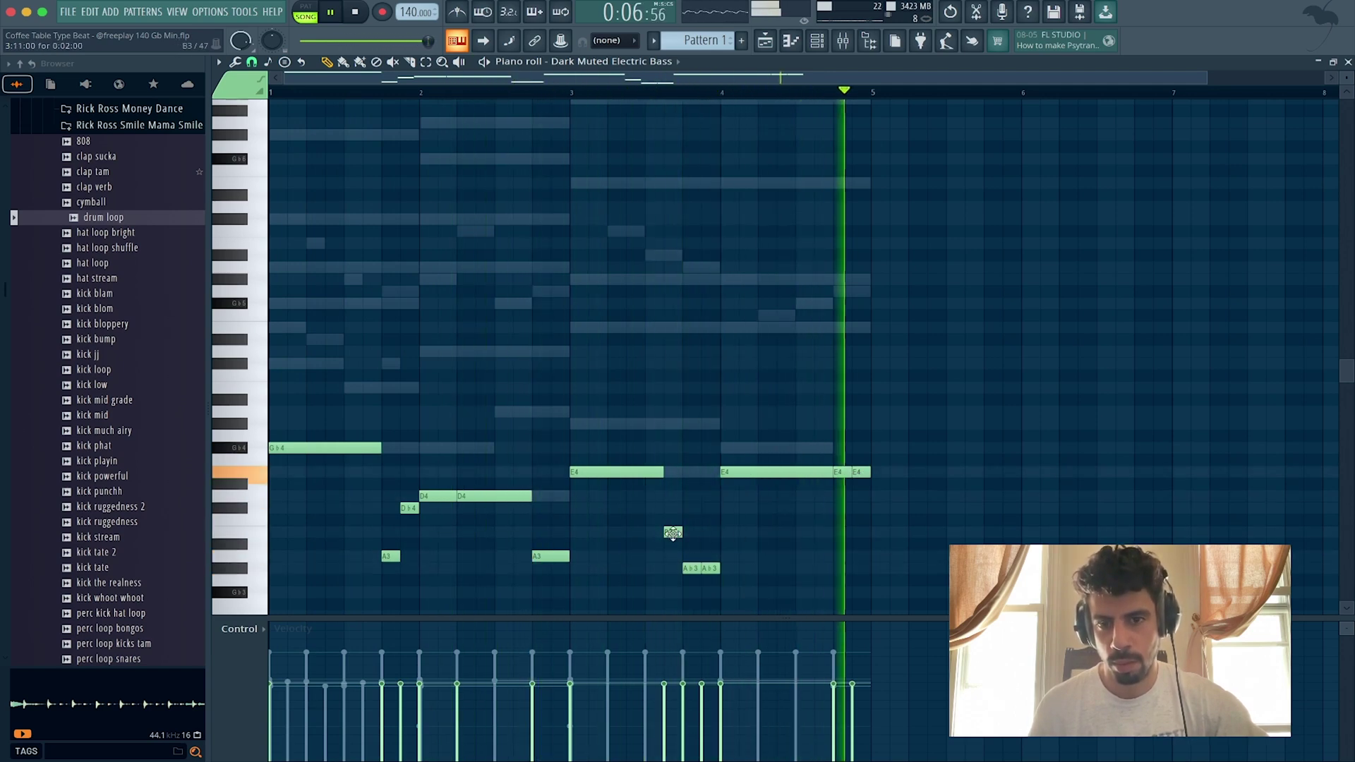
left_click_drag(672, 533, 673, 473)
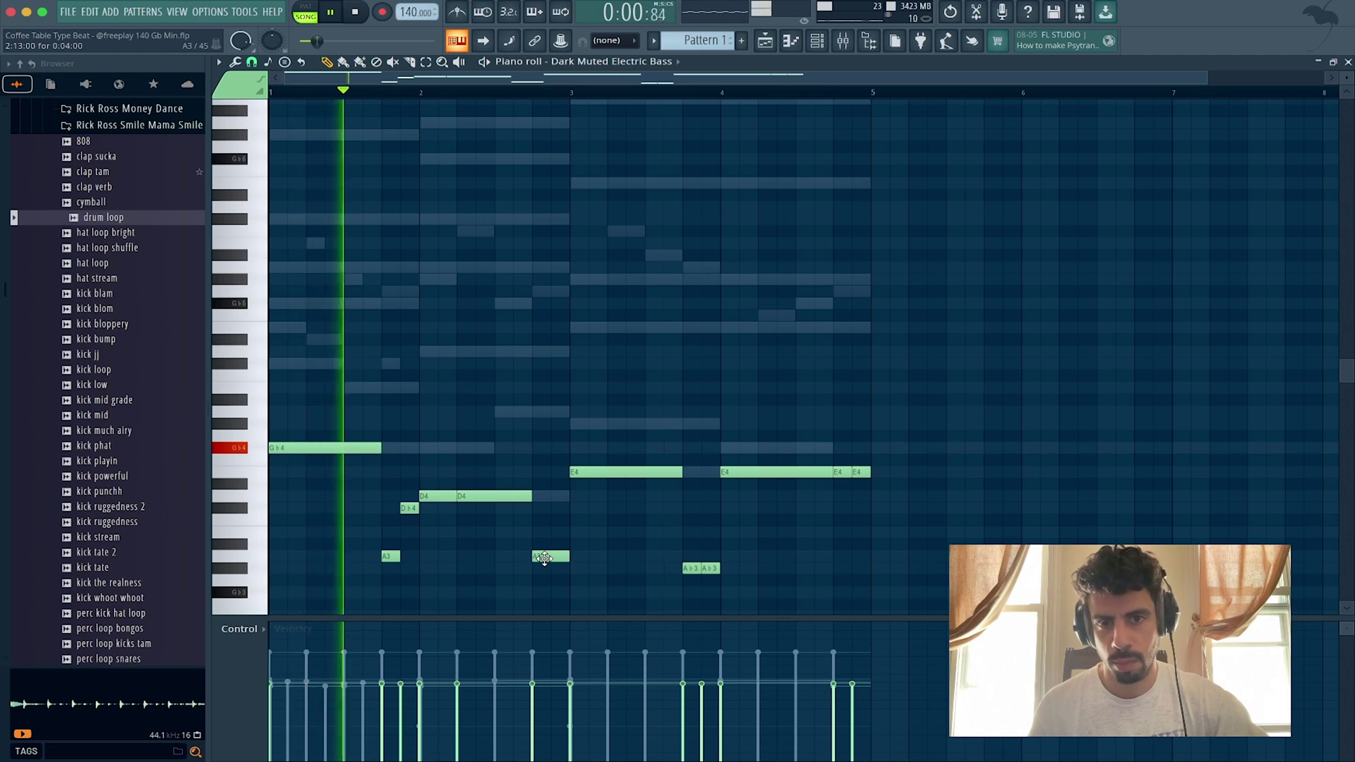
Step: Move the A3 on beat 4 of bar 2 down to G♭3 and turn it into two half-beat notes
left_click_drag(545, 559, 554, 601)
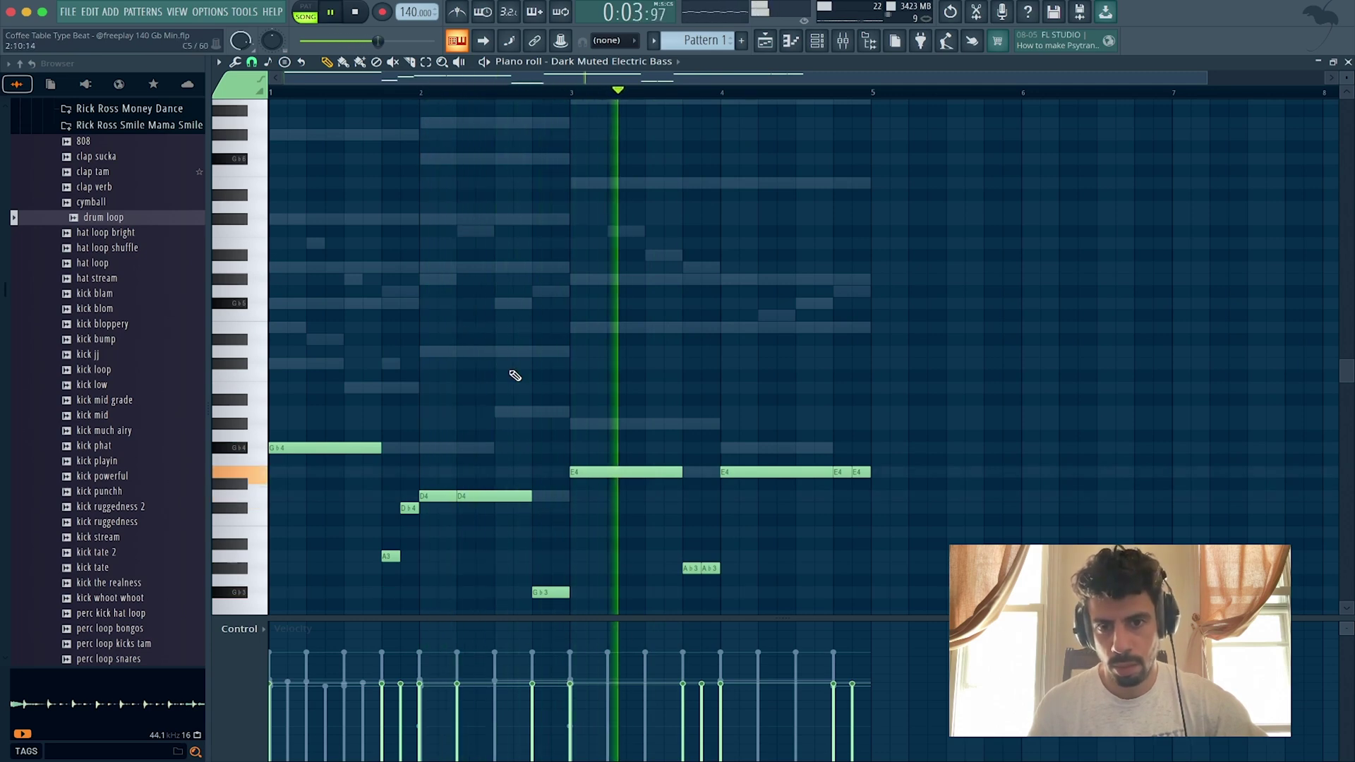
left_click_drag(569, 593, 555, 593)
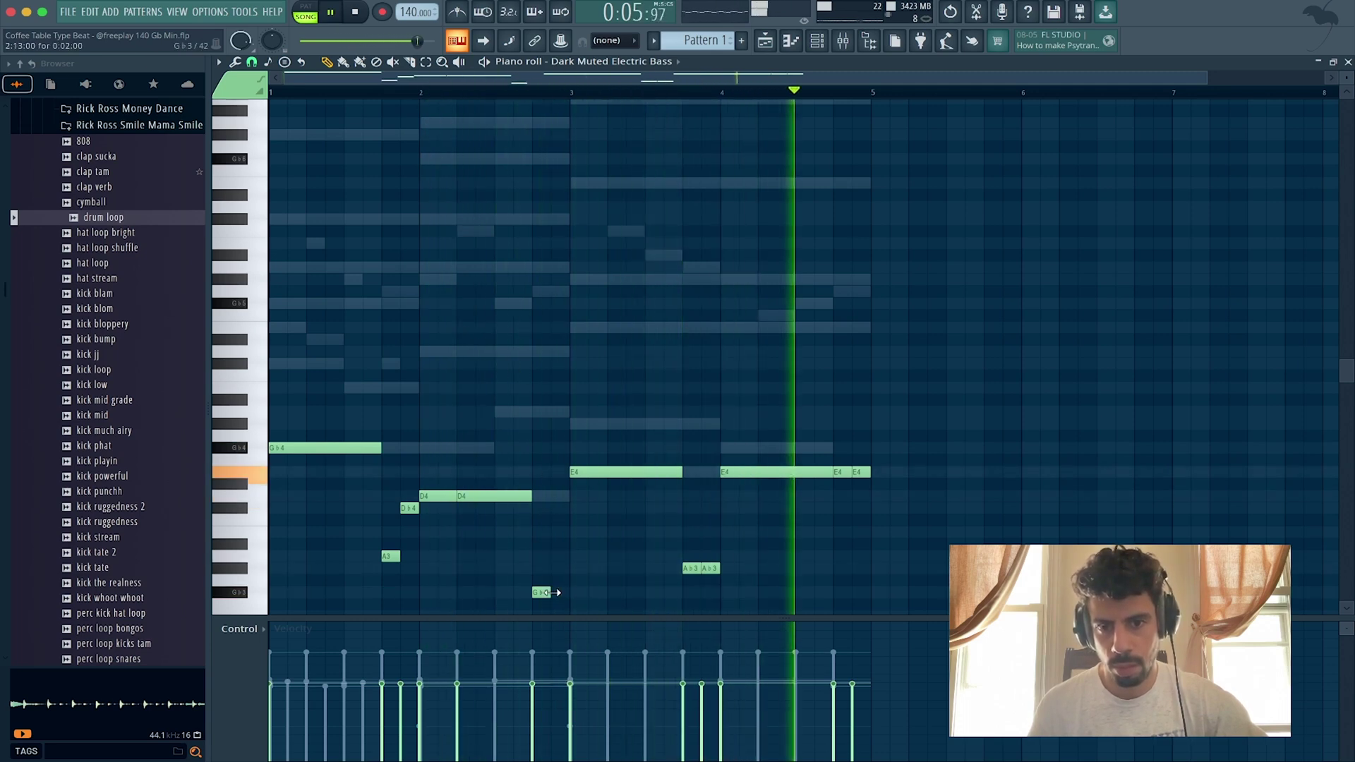
key("space")
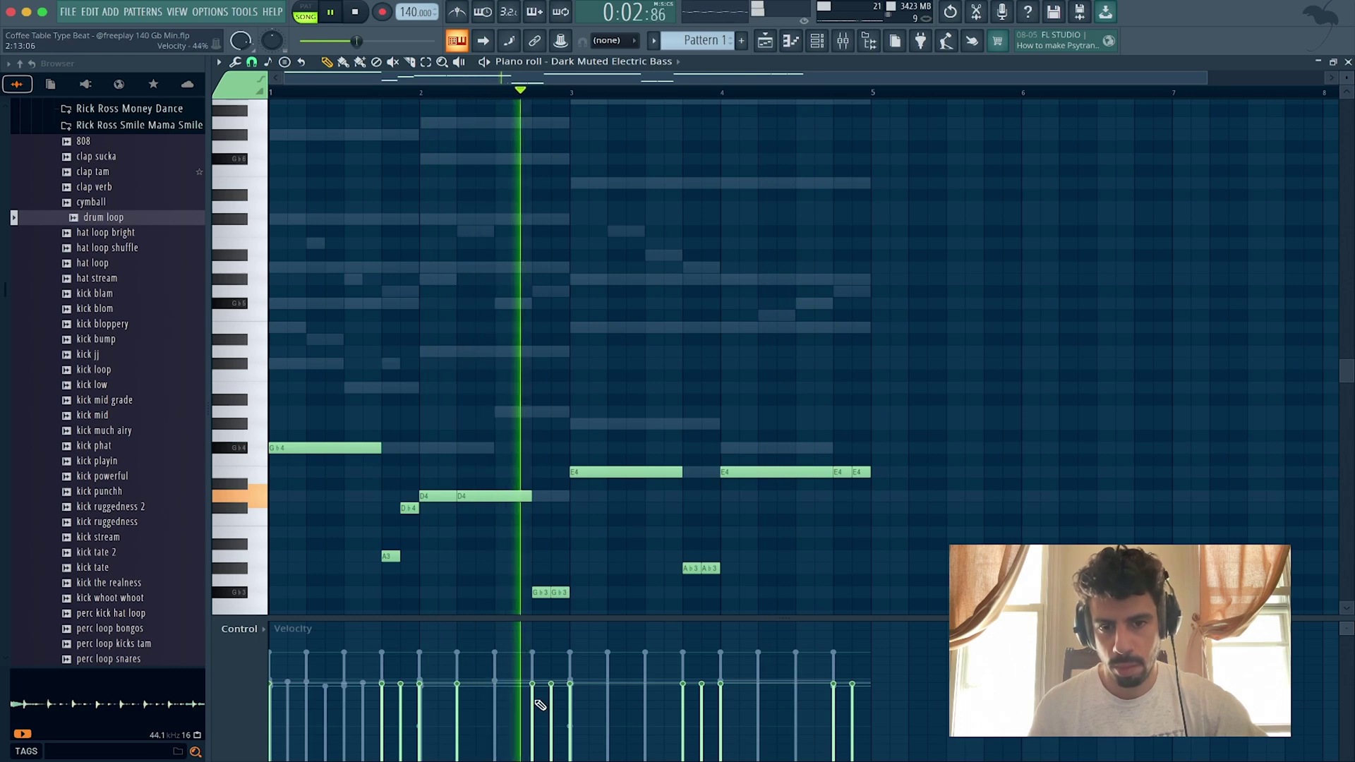
Step: Lower the velocities of the paired half-beat notes closing bars 2, 3 and 4, with the first of each pair softer
key("space")
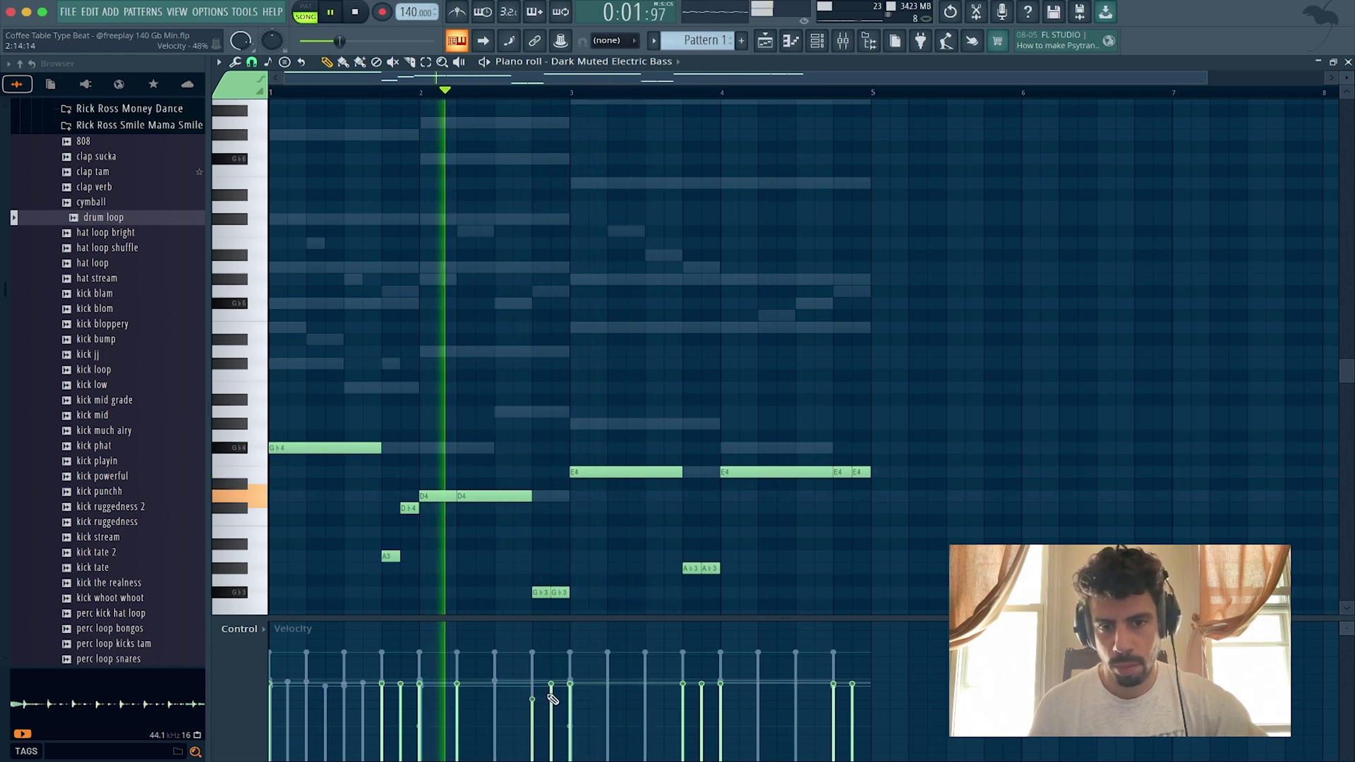
left_click(551, 694)
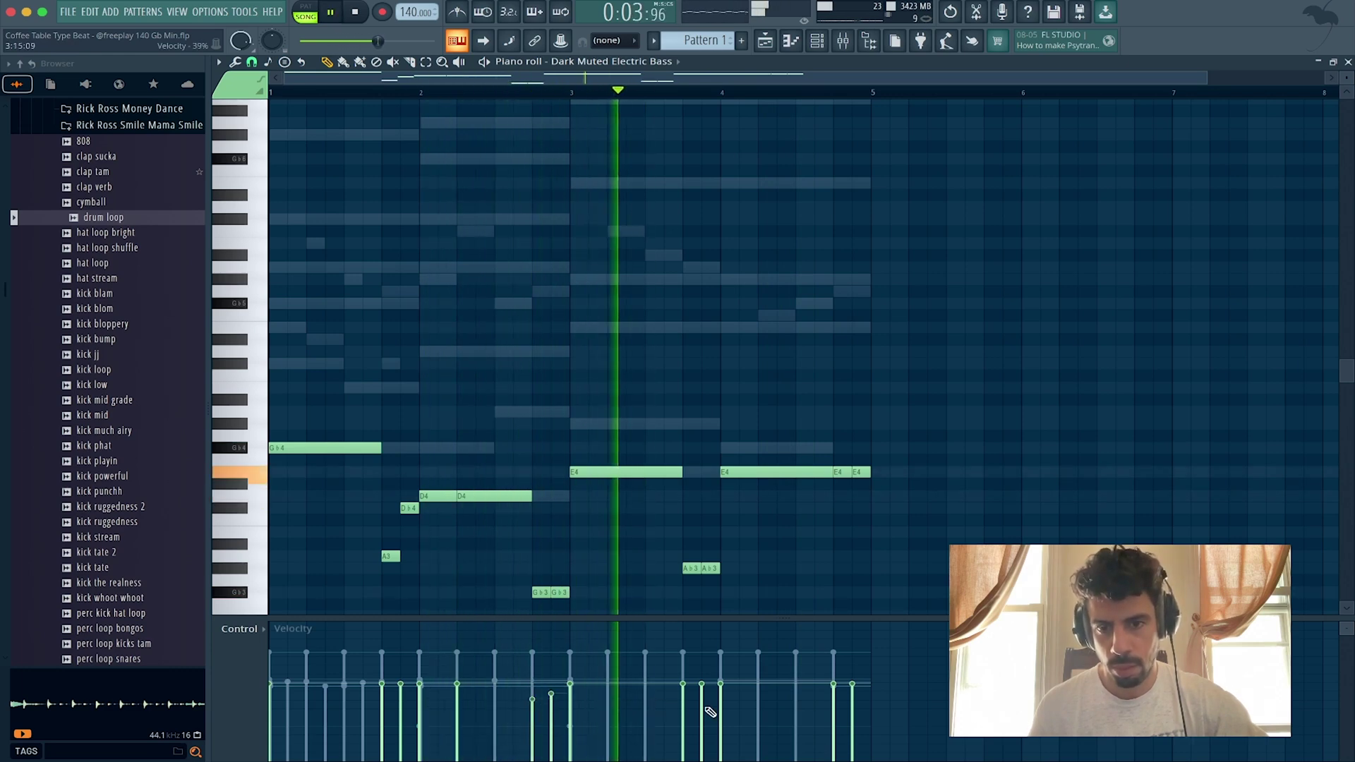
left_click_drag(683, 706, 703, 699)
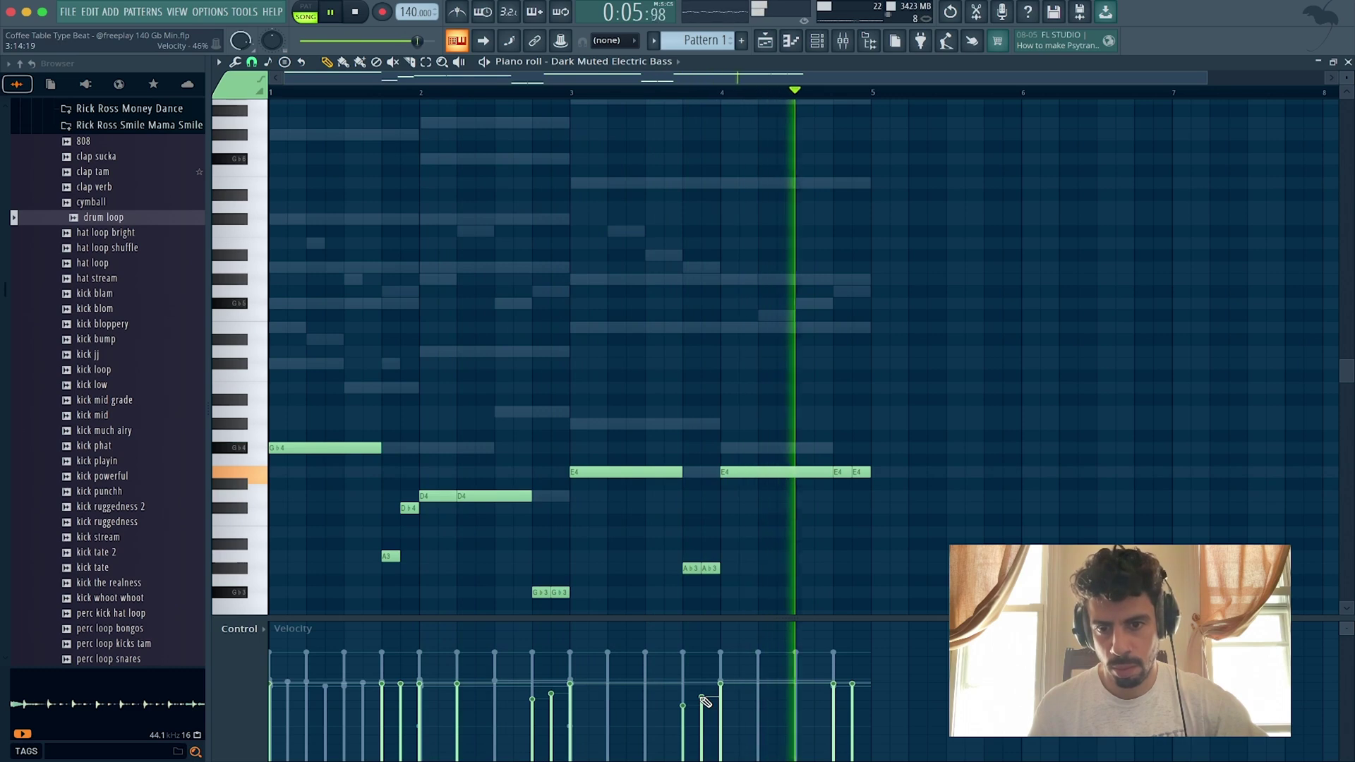
left_click(835, 696)
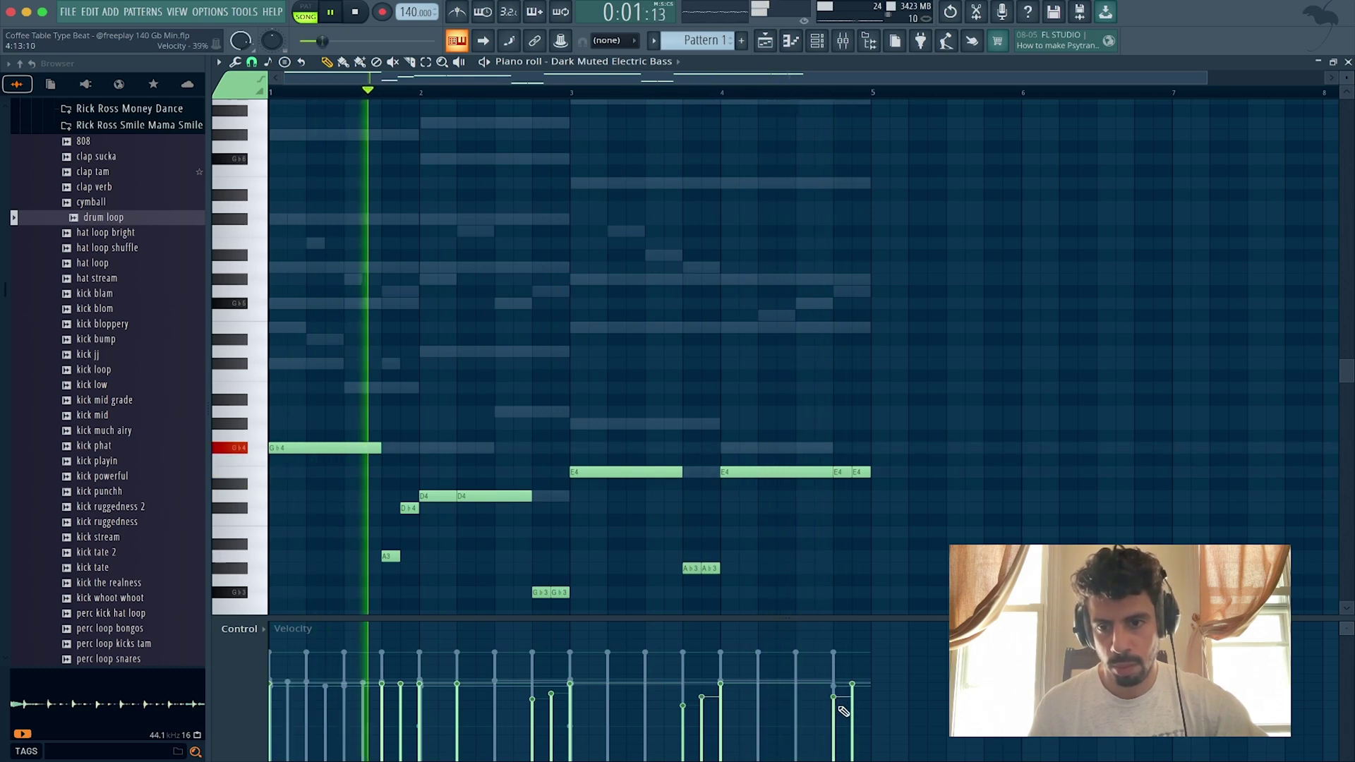
left_click(853, 692)
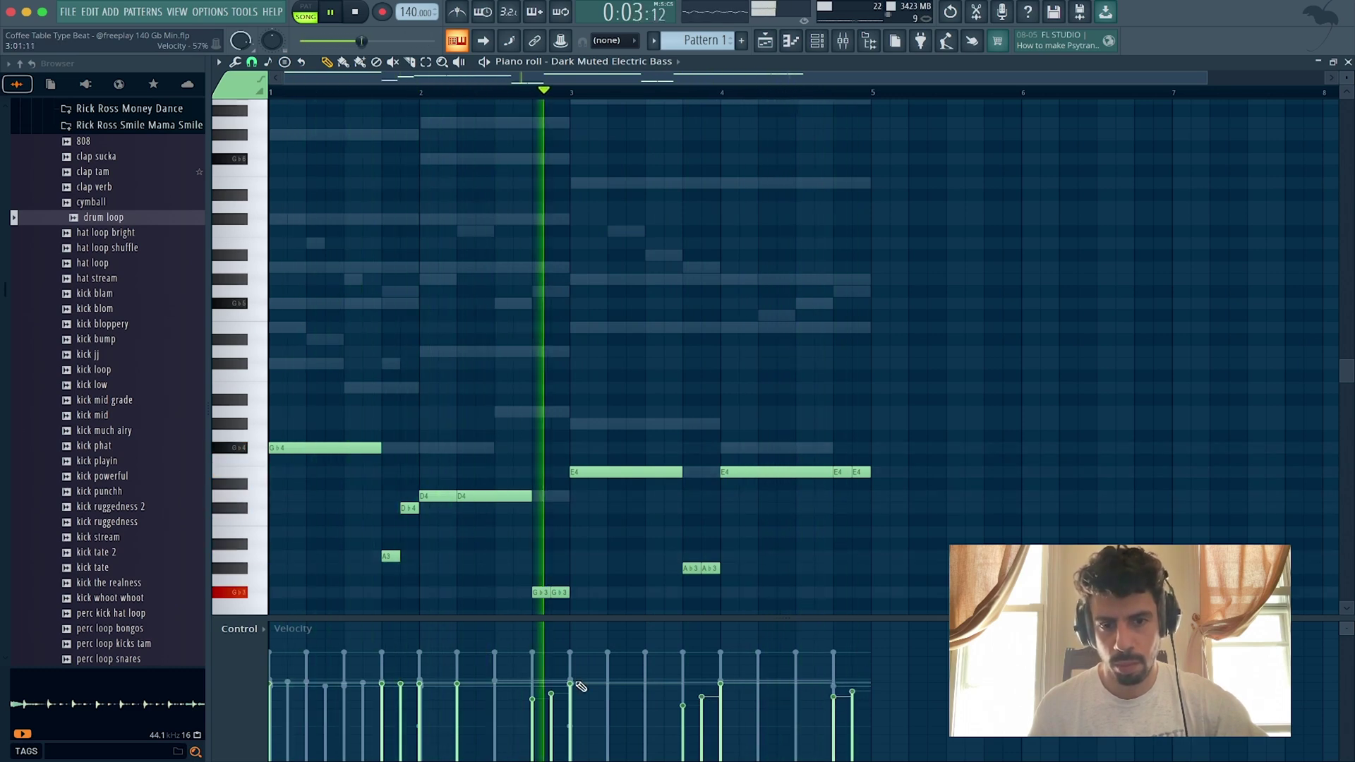
Step: Select all the bass notes and transpose them down one octave
key("ctrl+a")
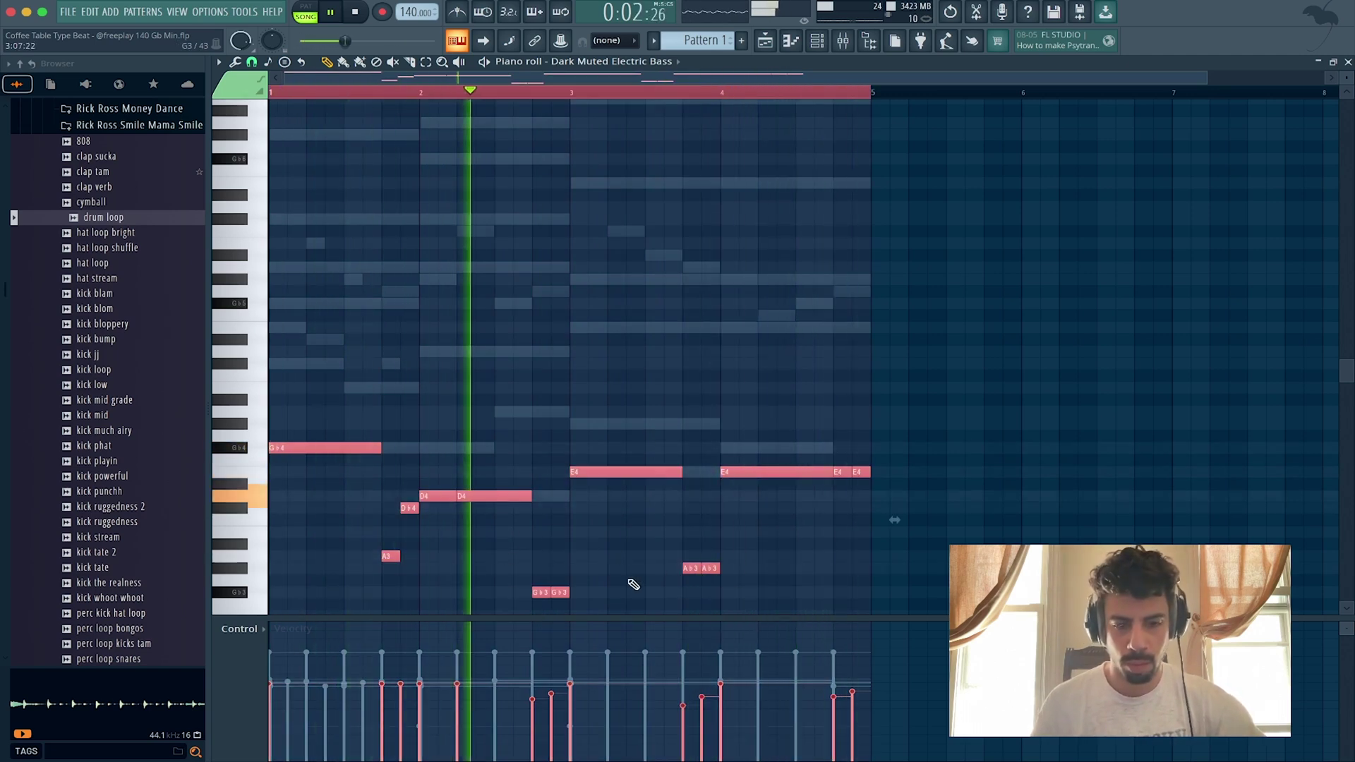
left_click_drag(750, 599, 533, 539)
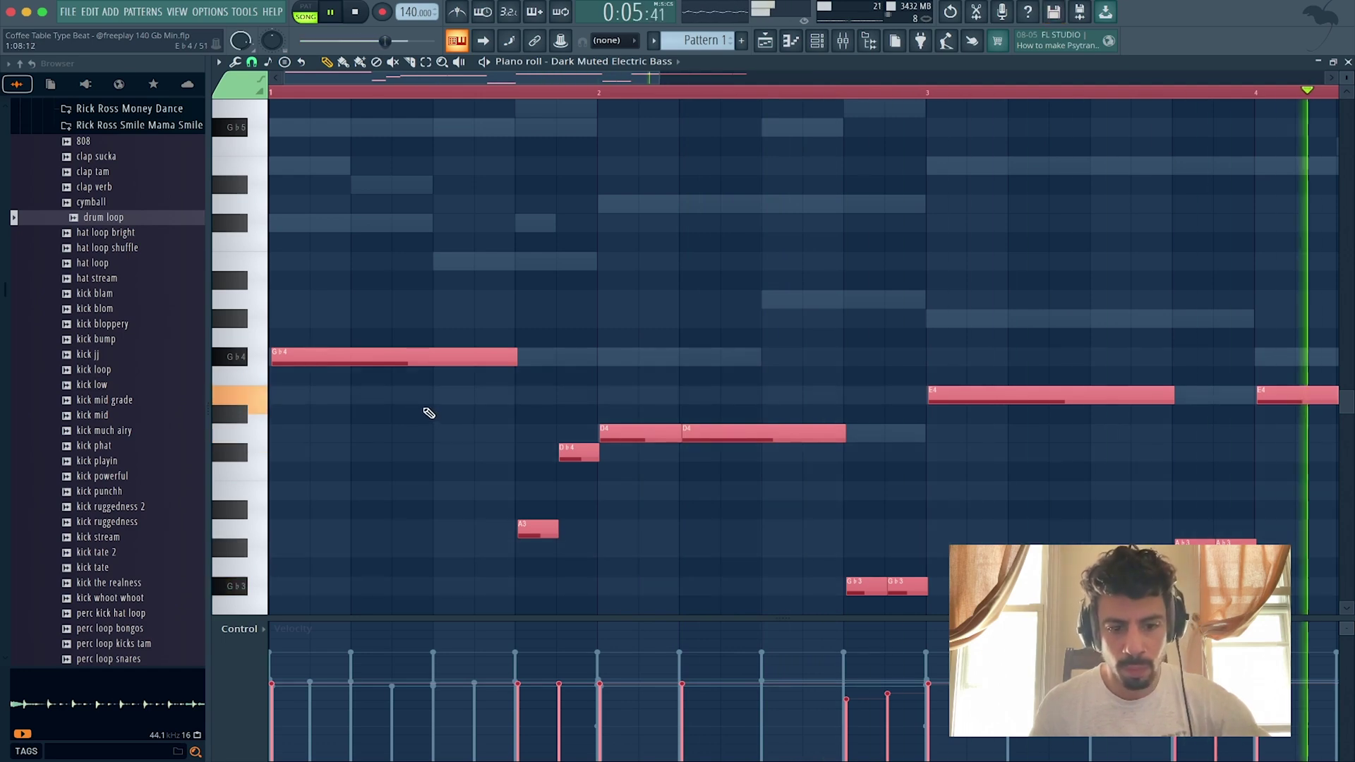
right_click(465, 441, "super")
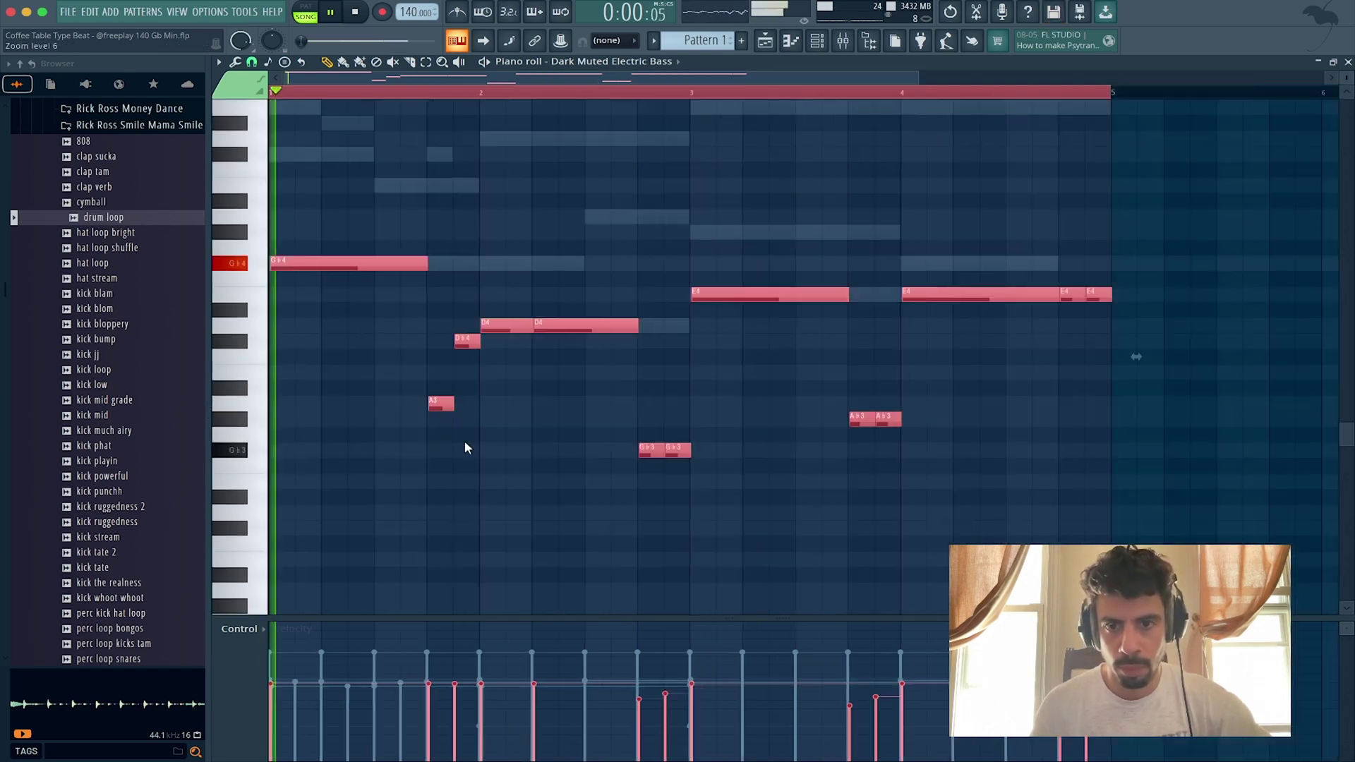
left_click(1348, 62)
left_click(550, 244)
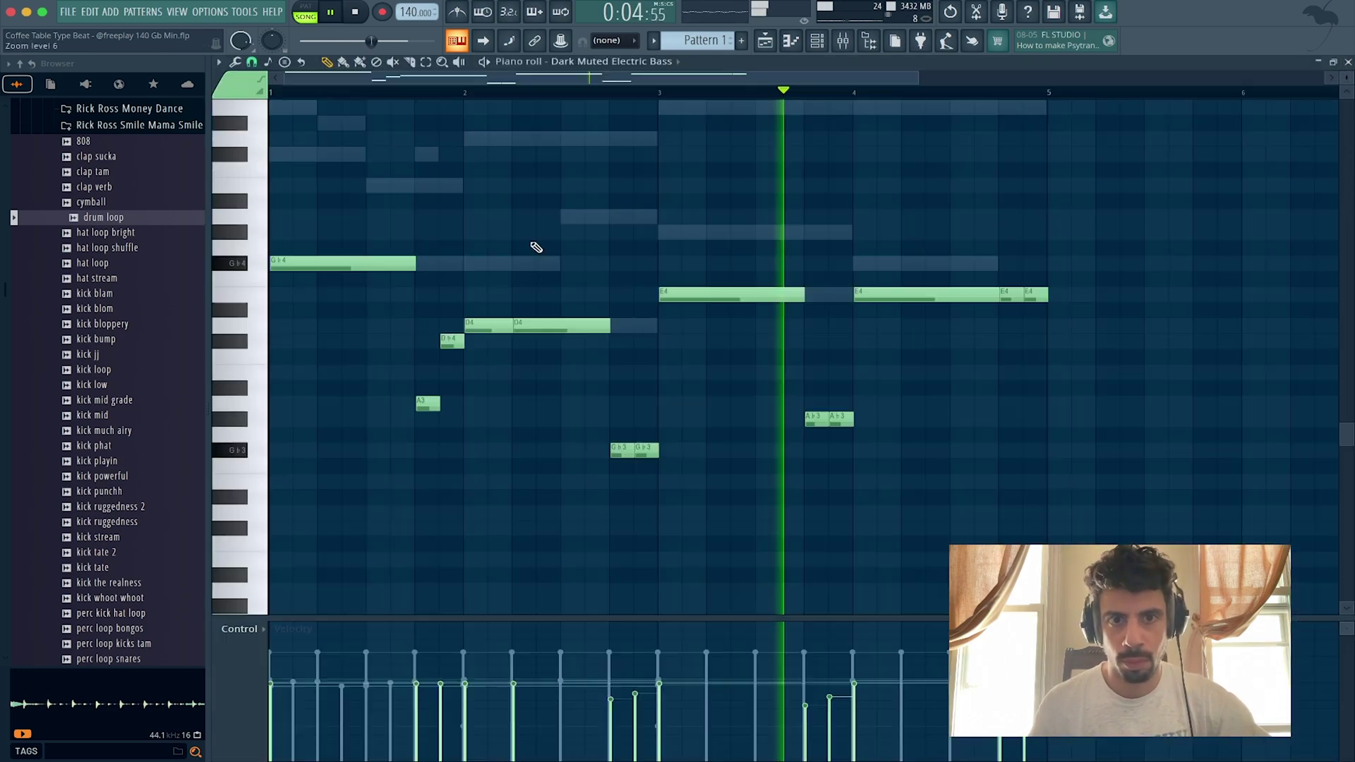
key("ctrl+Down")
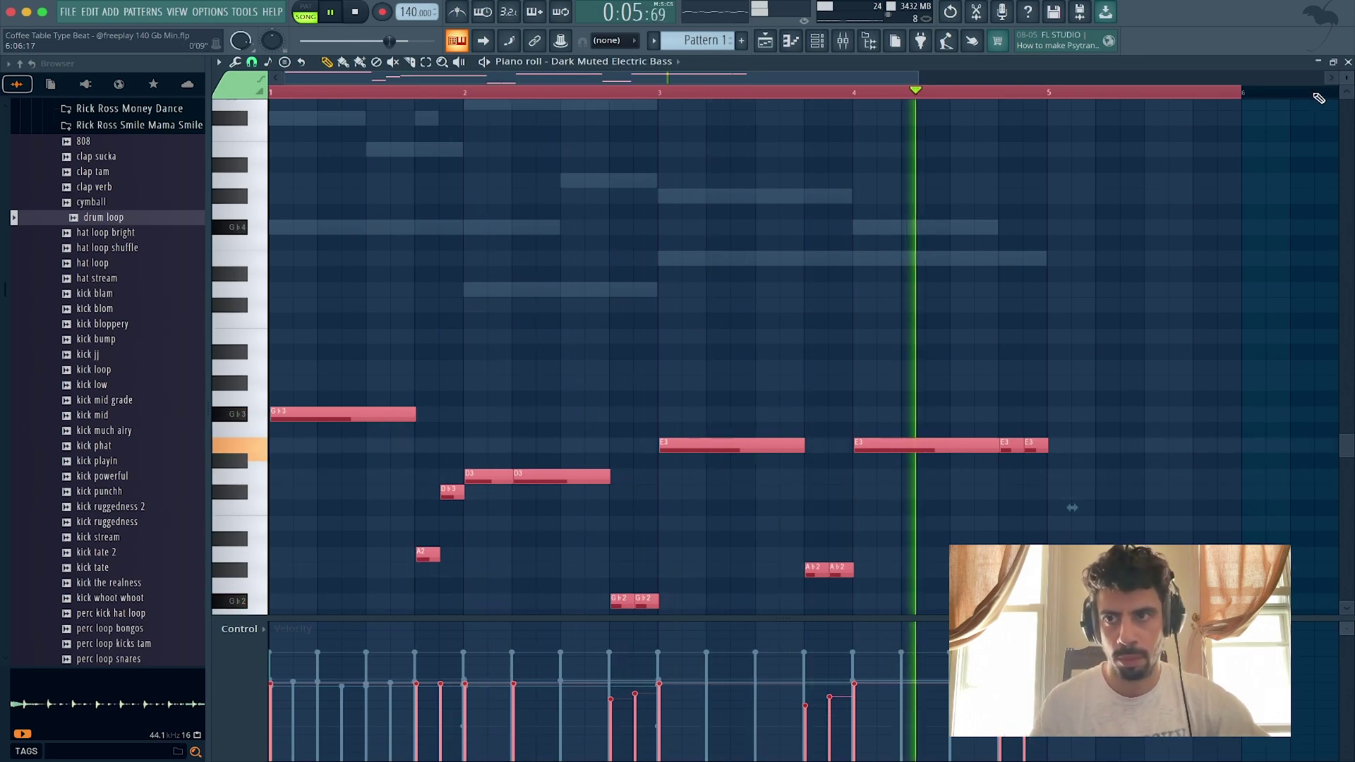
Step: Route the Dark Muted Electric Bass channel to mixer insert 4 and load Fruity Parametric EQ 2 in its first effect slot
left_click(1348, 62)
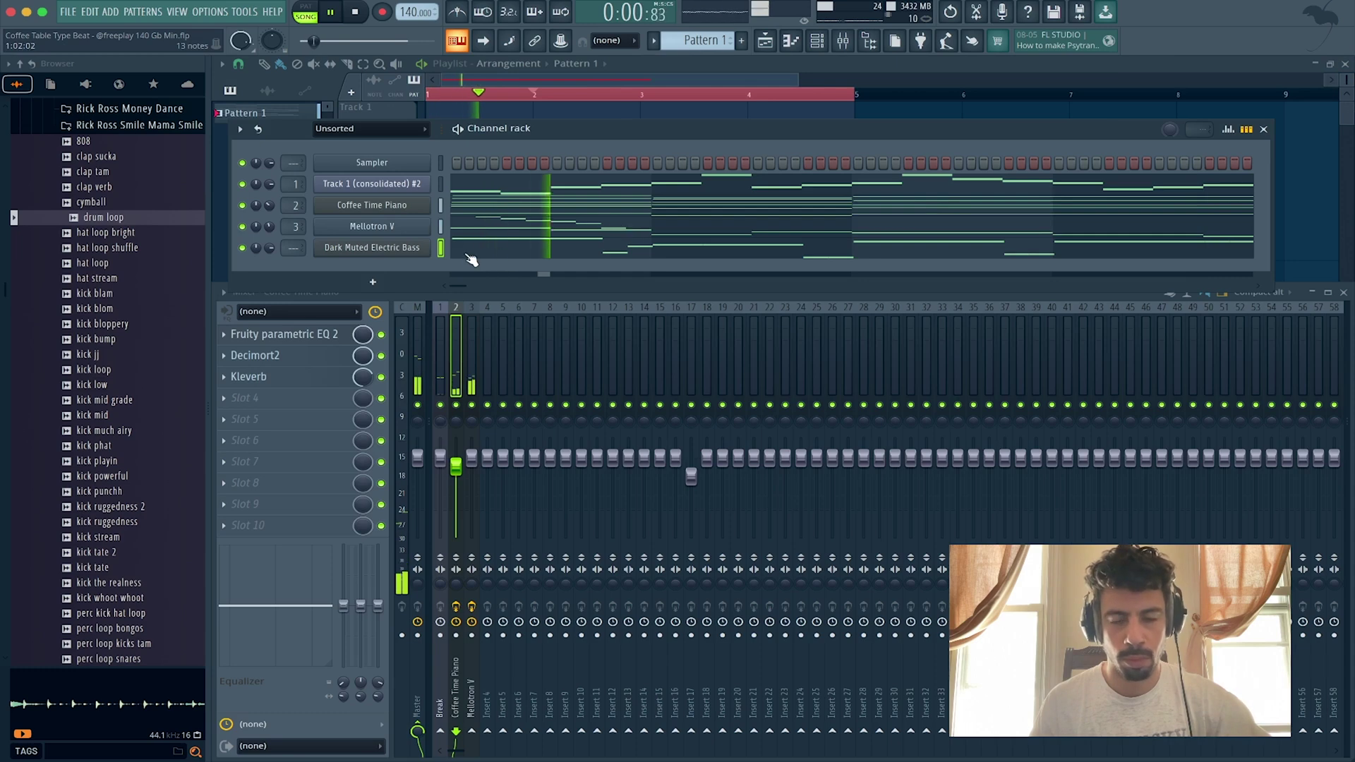
key("ctrl+l")
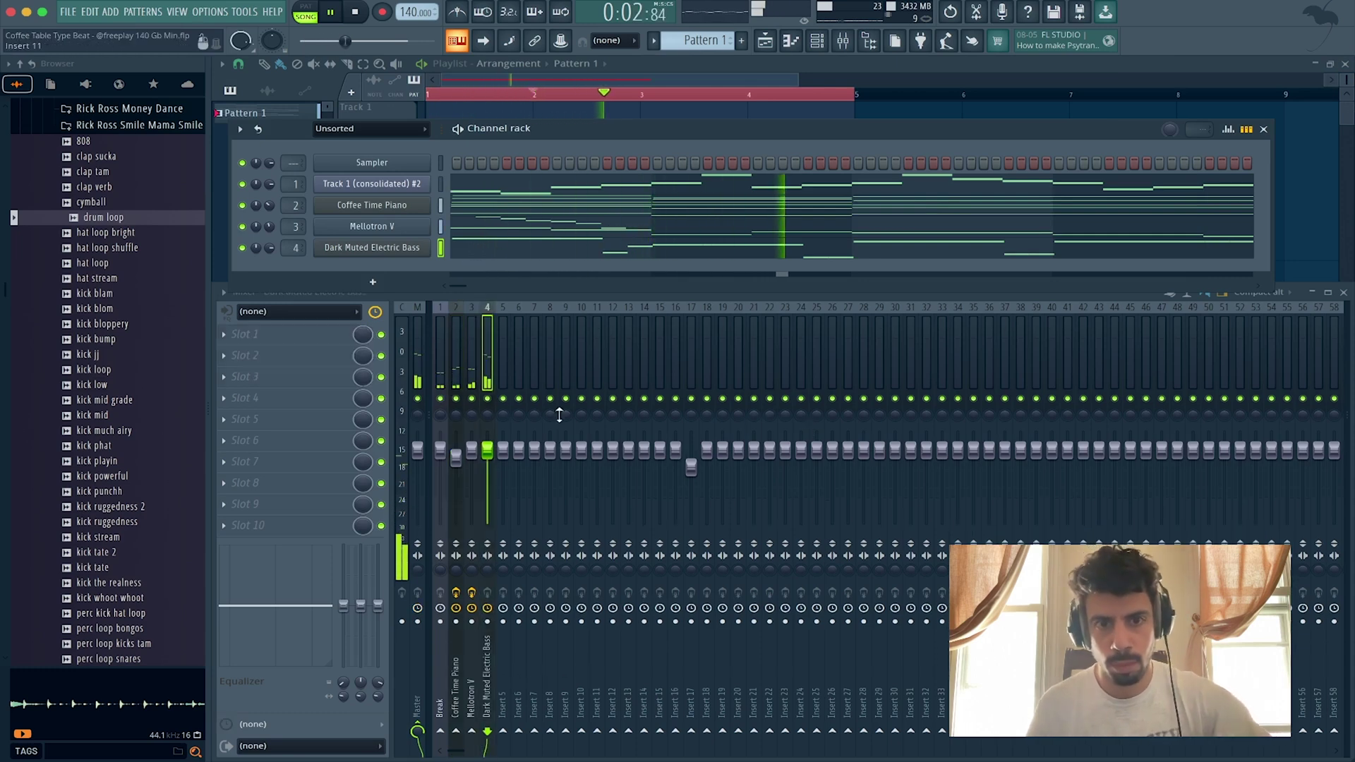
left_click(226, 336)
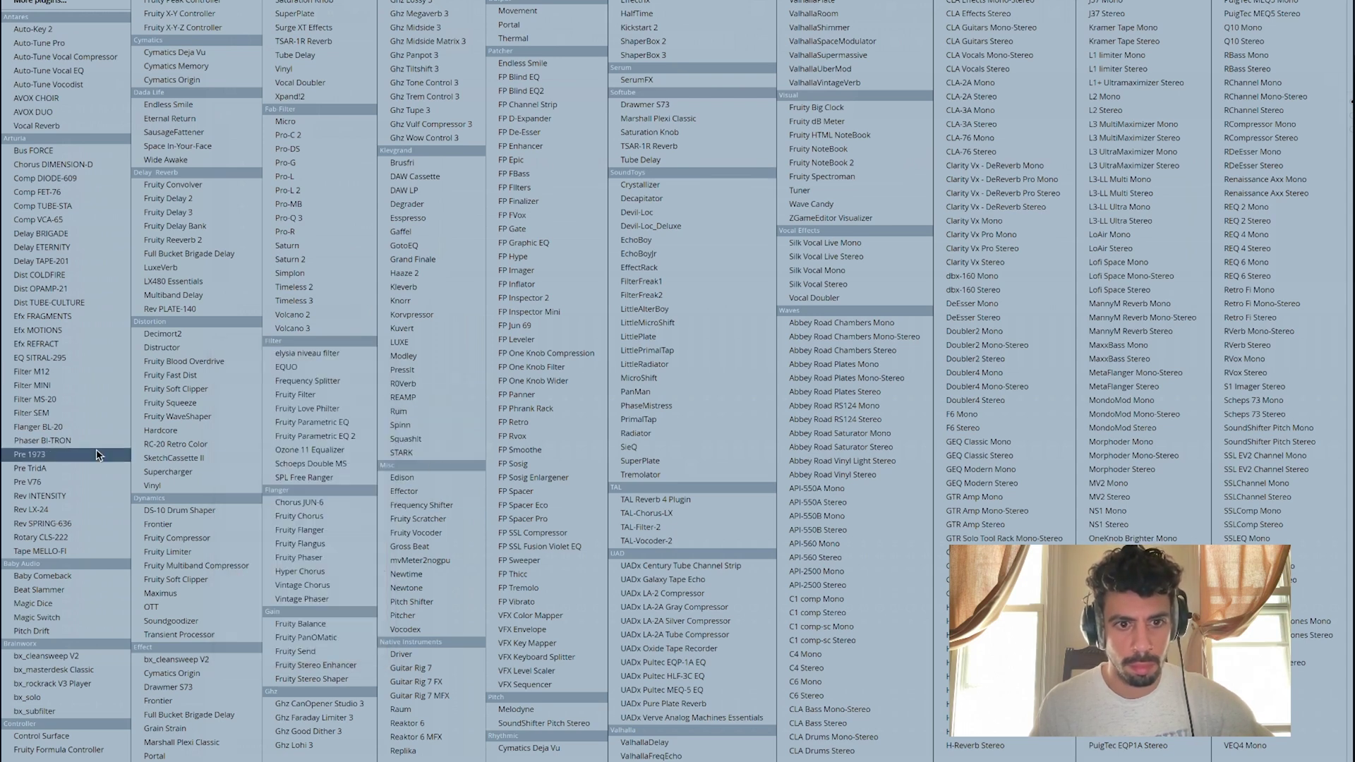
left_click(316, 436)
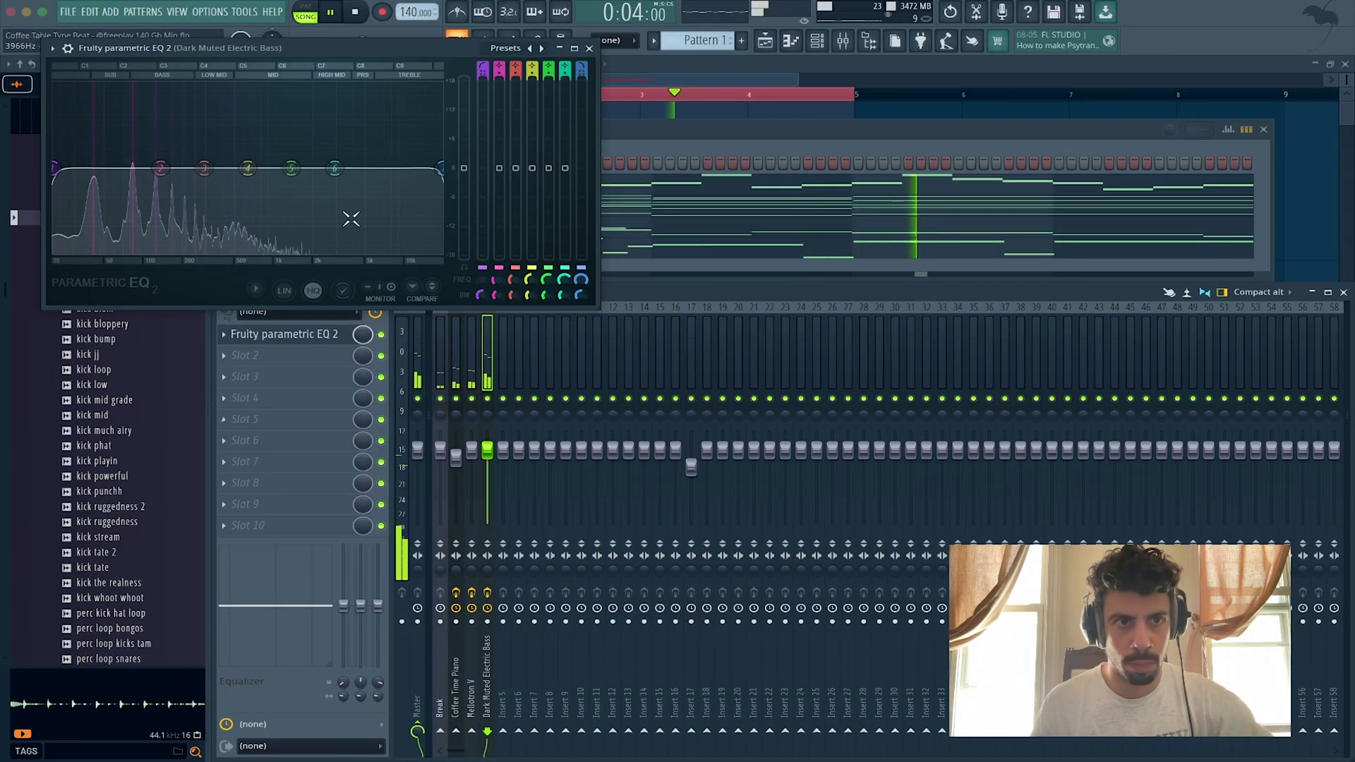
Step: Raise the bass EQ's low-cut band to remove the sub lows and bring its high-cut band down beside band 3
left_click_drag(54, 168, 108, 168)
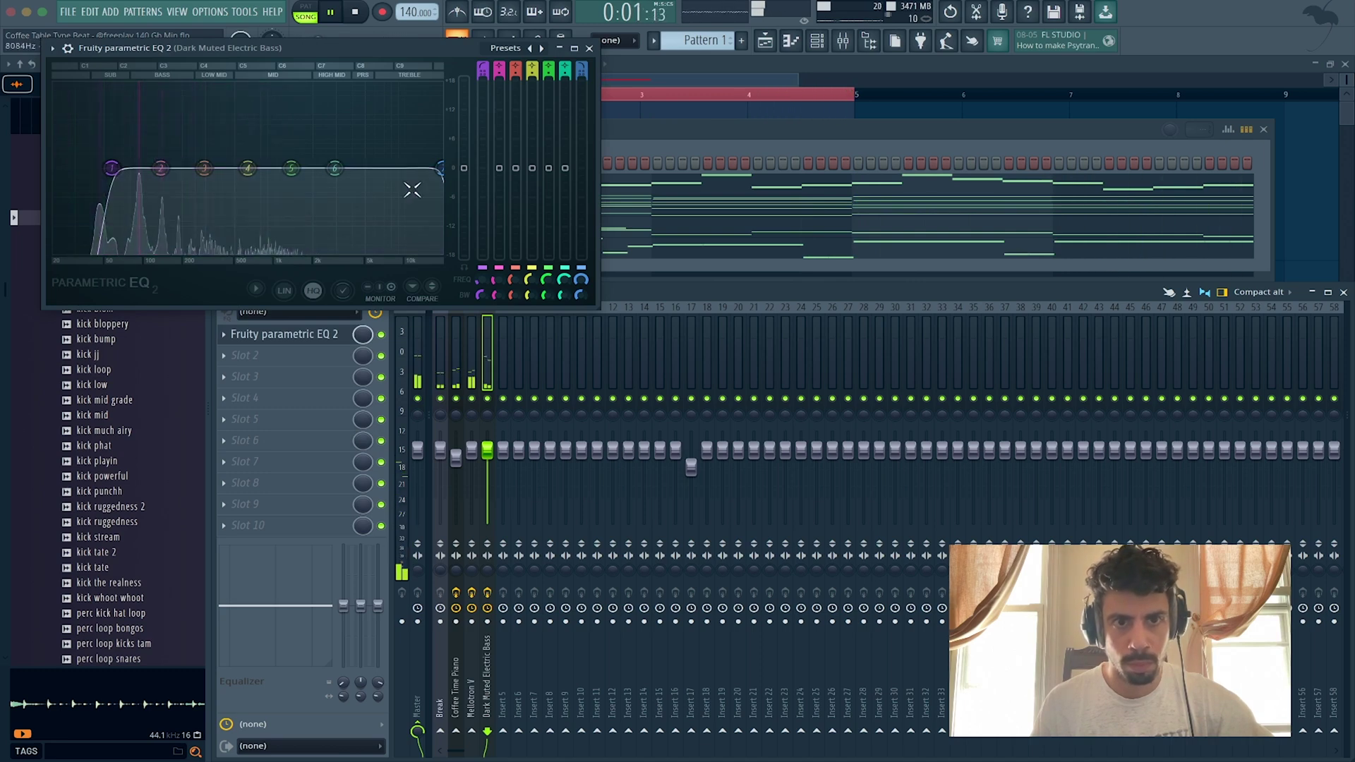
left_click_drag(441, 168, 201, 168)
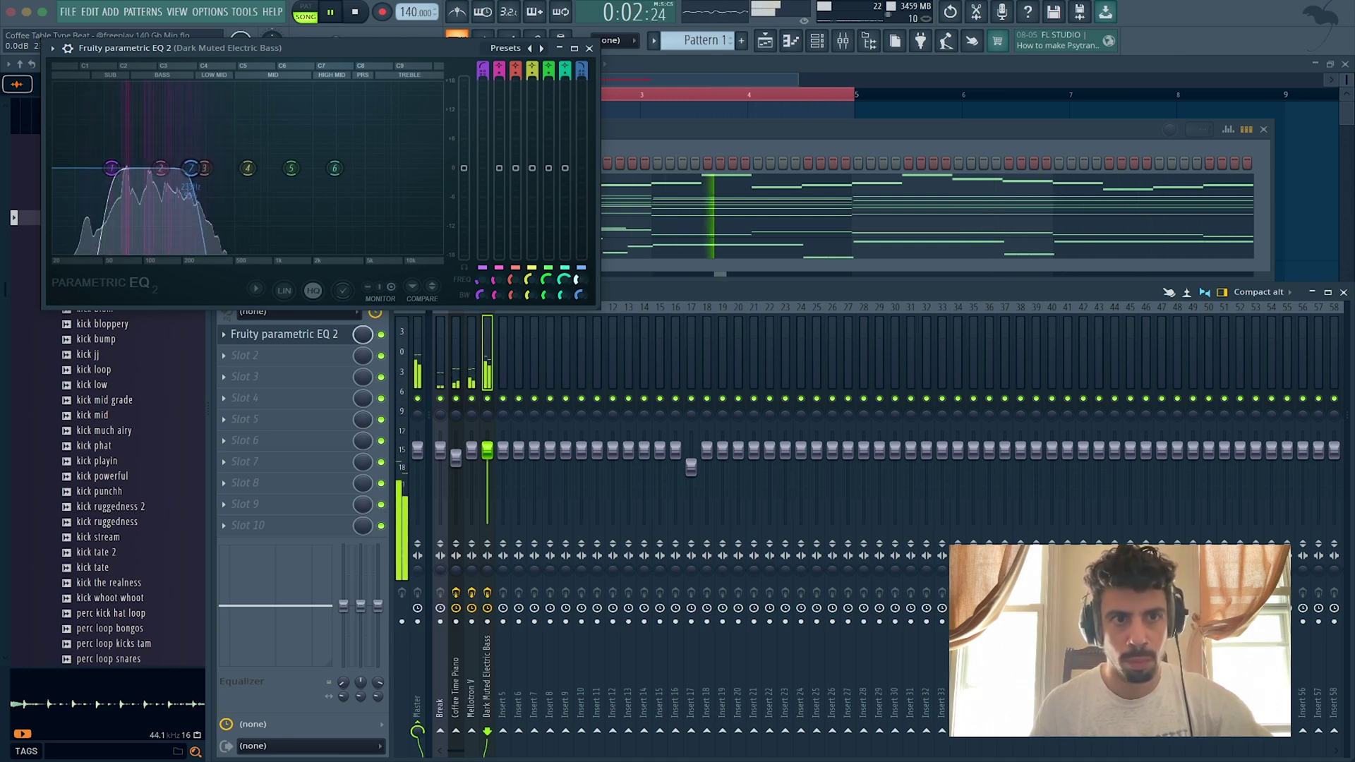
left_click(589, 48)
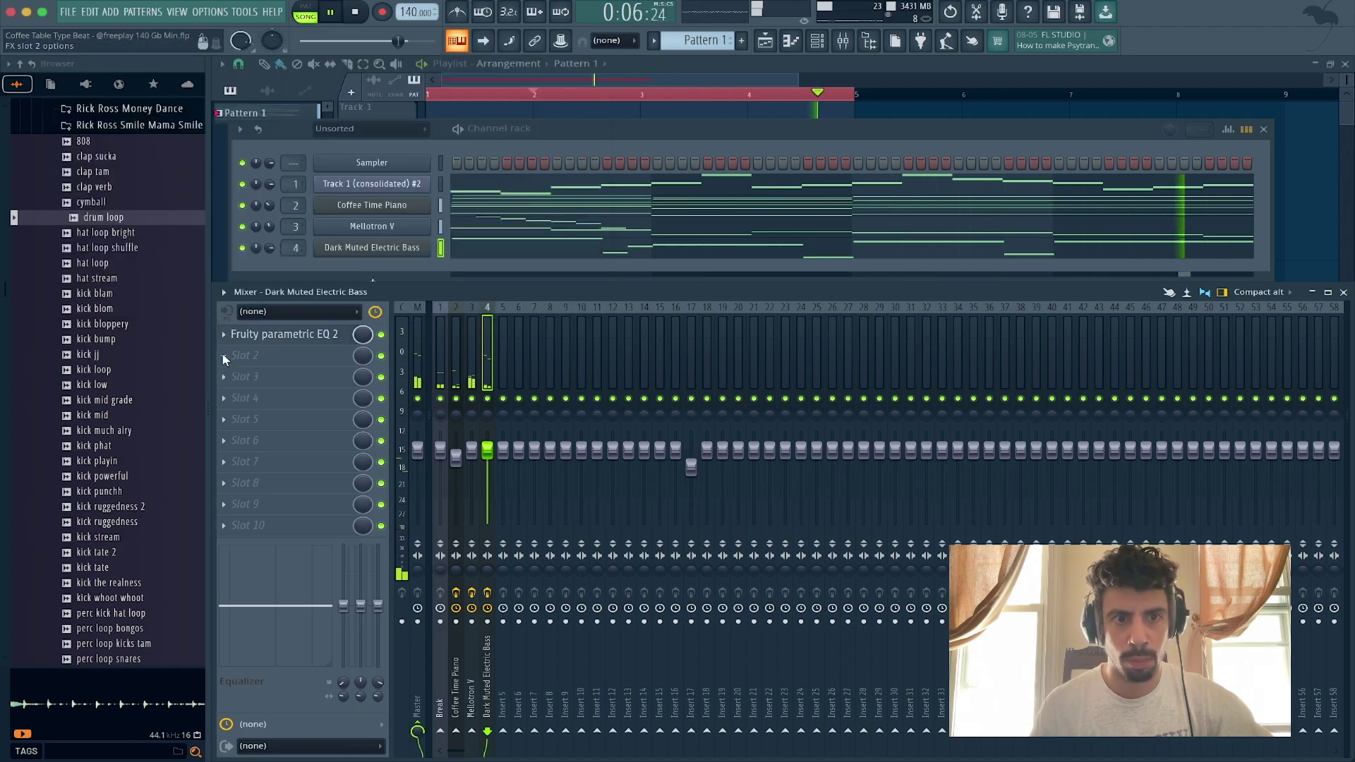
Step: Load Thermal in the bass insert's second effect slot and choose the Indie Fuzz preset from the Bass category
left_click(226, 361)
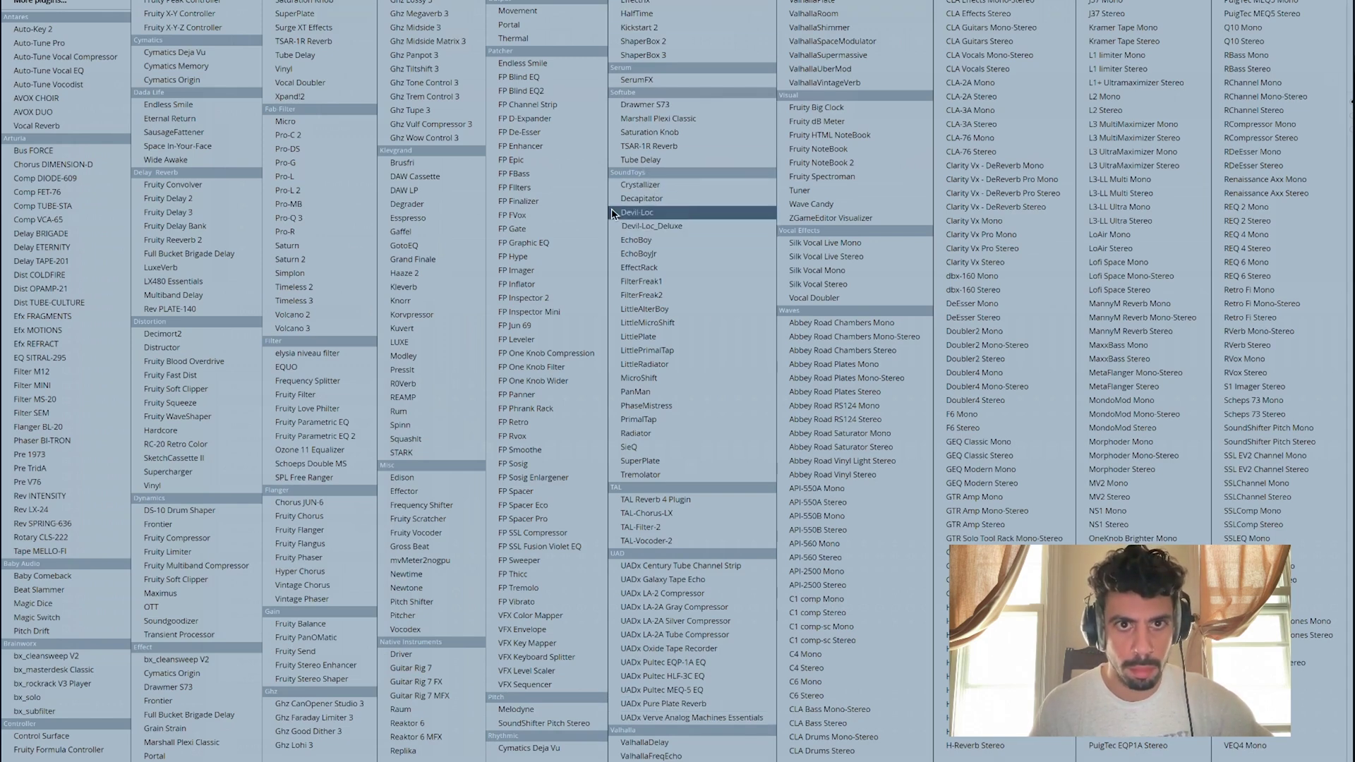
left_click(516, 39)
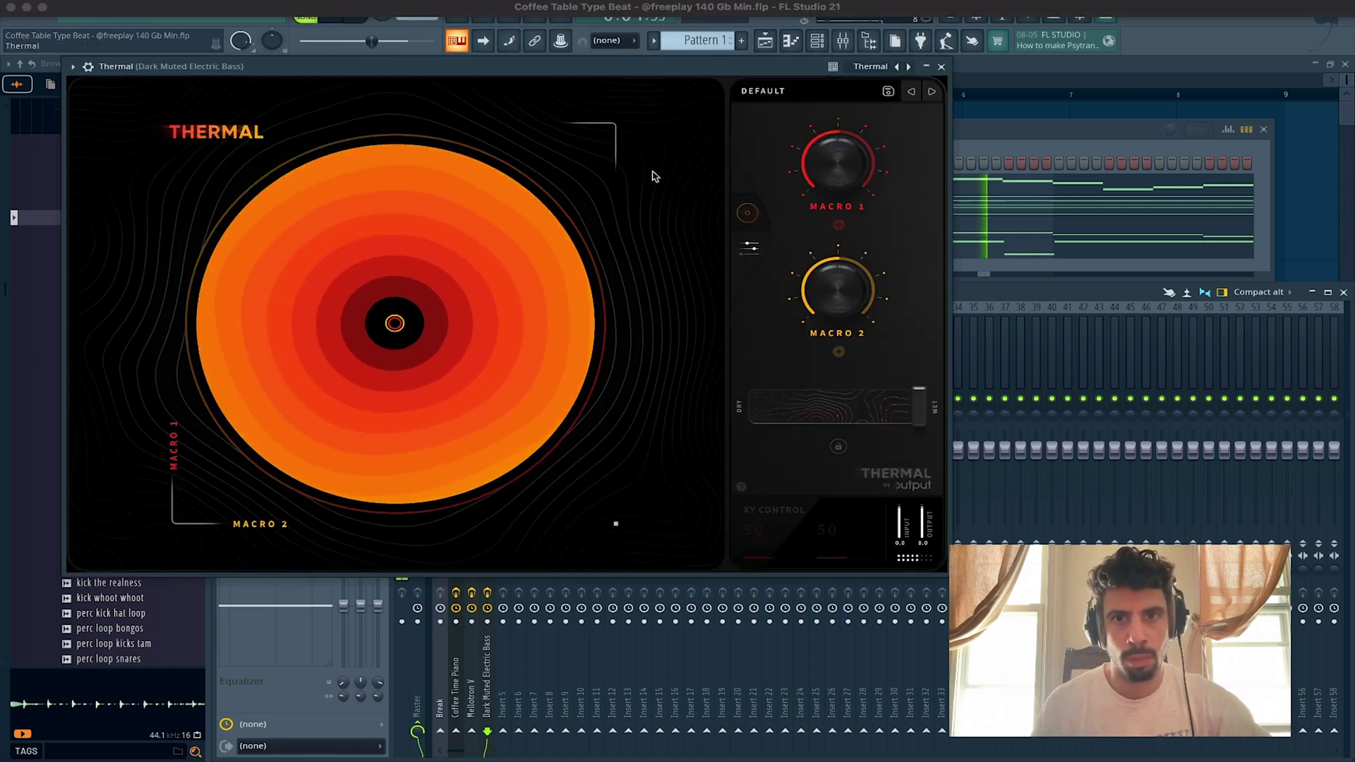
left_click(765, 92)
left_click(223, 235)
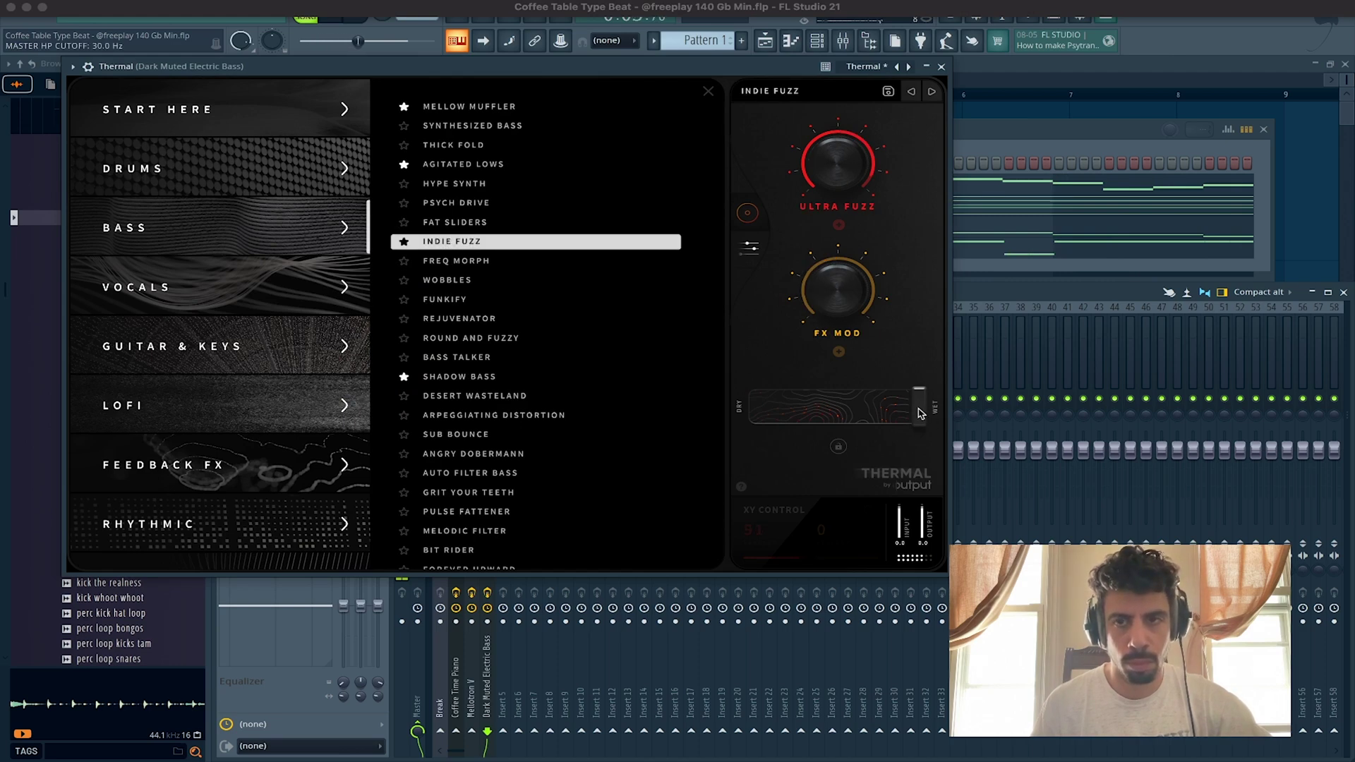
left_click(942, 67)
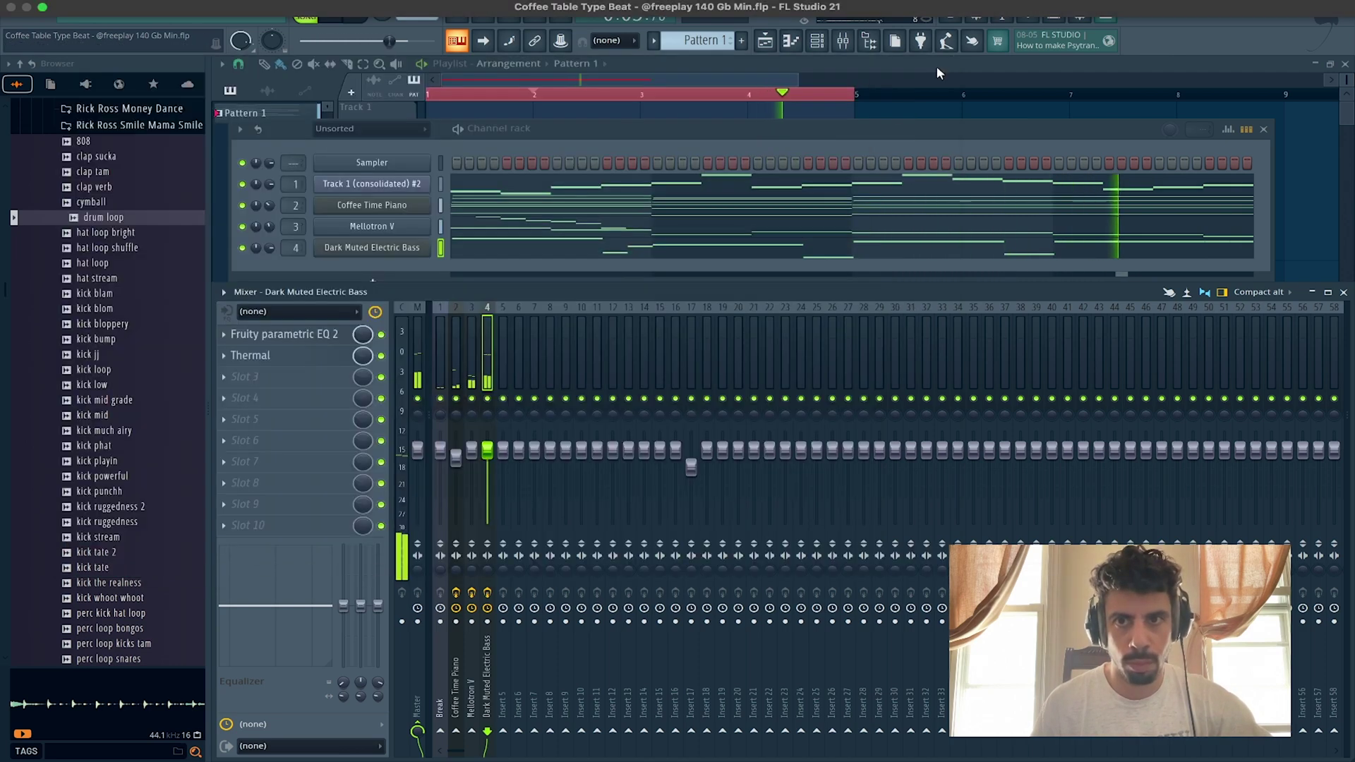
Step: Add the UADx LA-2A Tube Compressor in the bass insert's third effect slot with its gain at 0.38
left_click(225, 380)
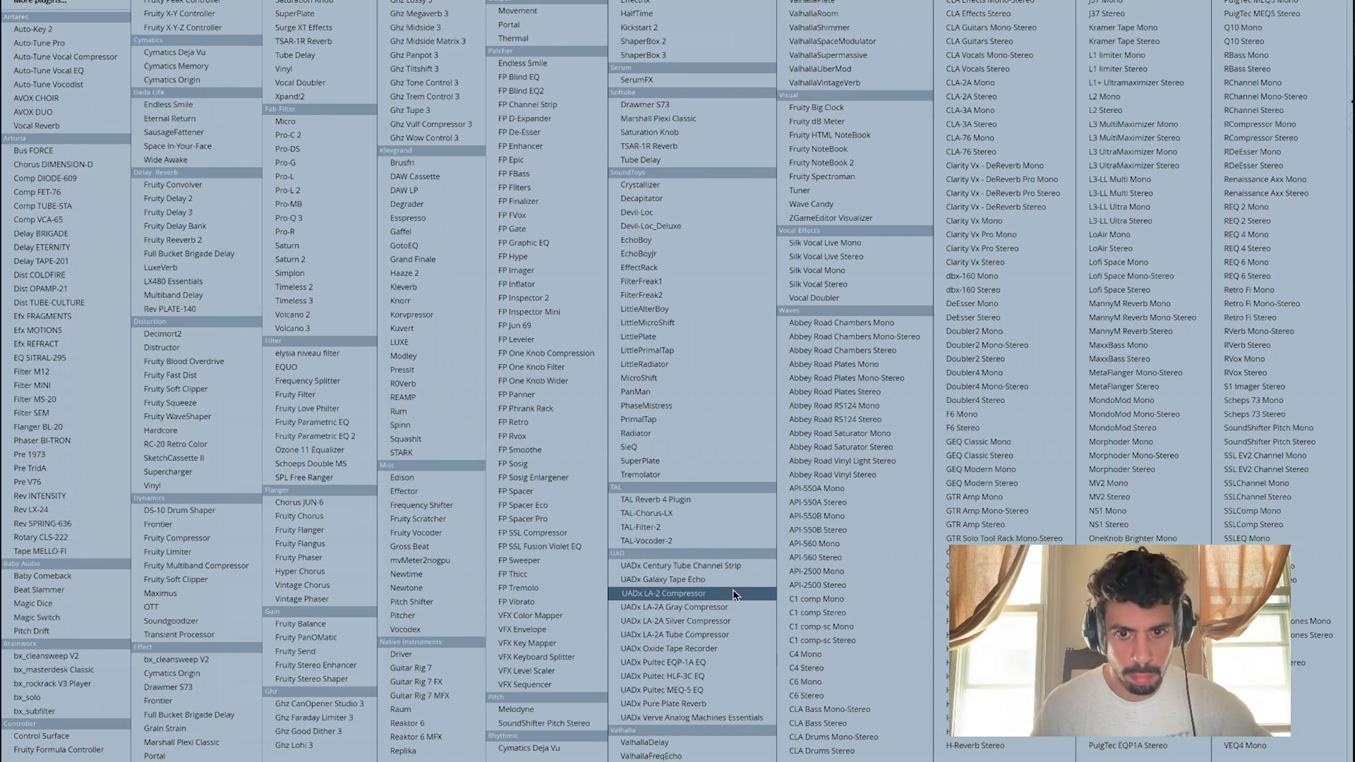
left_click(721, 636)
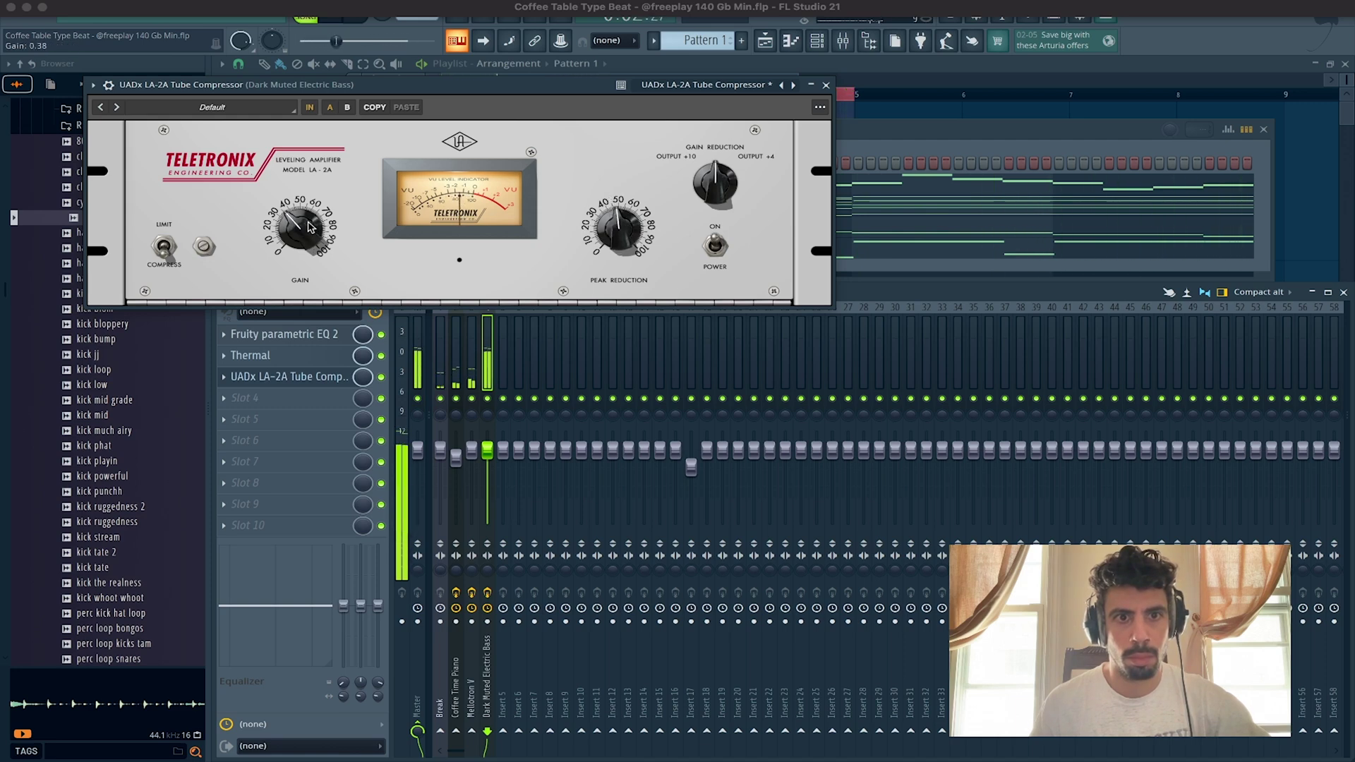
Step: Lower the Dark Muted Electric Bass fader to about 71% (-7.1 dB), and bring the Mellotron V fader down slightly
left_click_drag(487, 451, 487, 466)
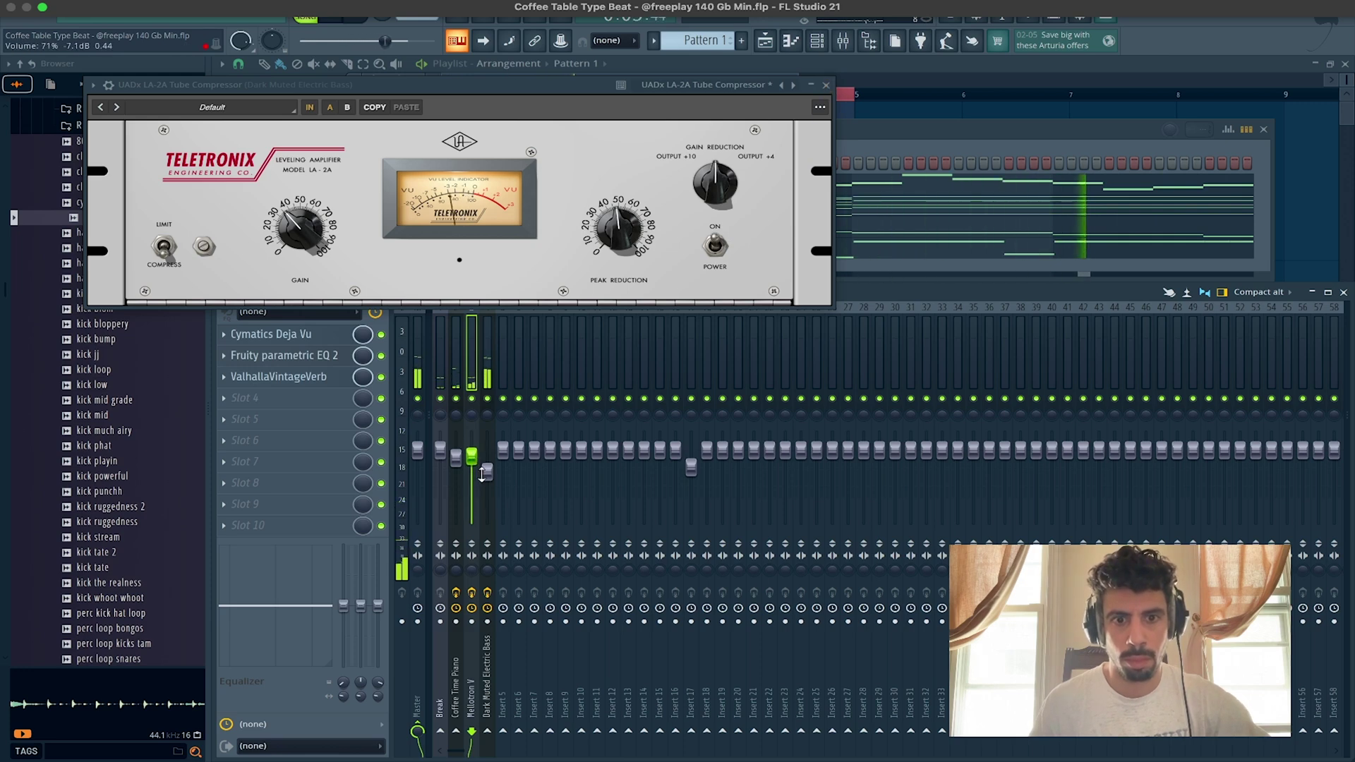
left_click_drag(482, 474, 472, 458)
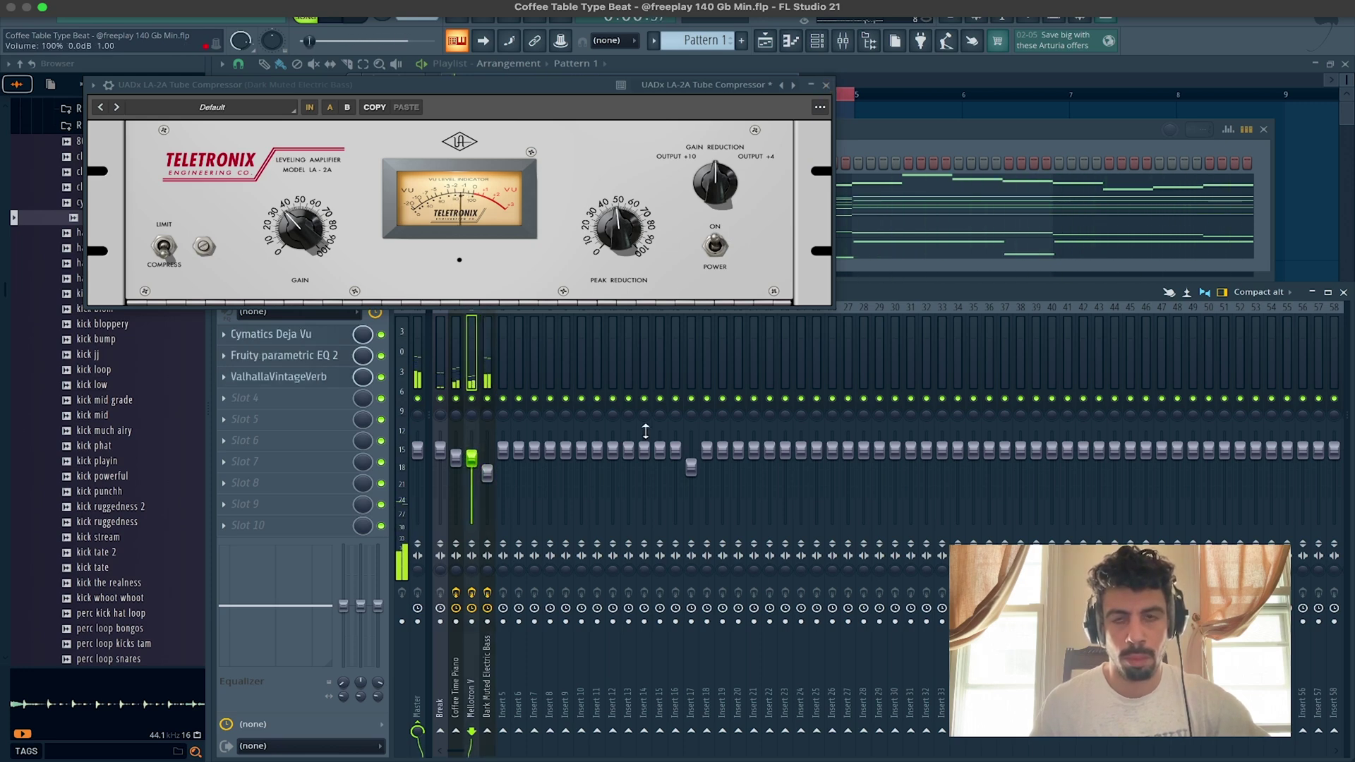
left_click(827, 88)
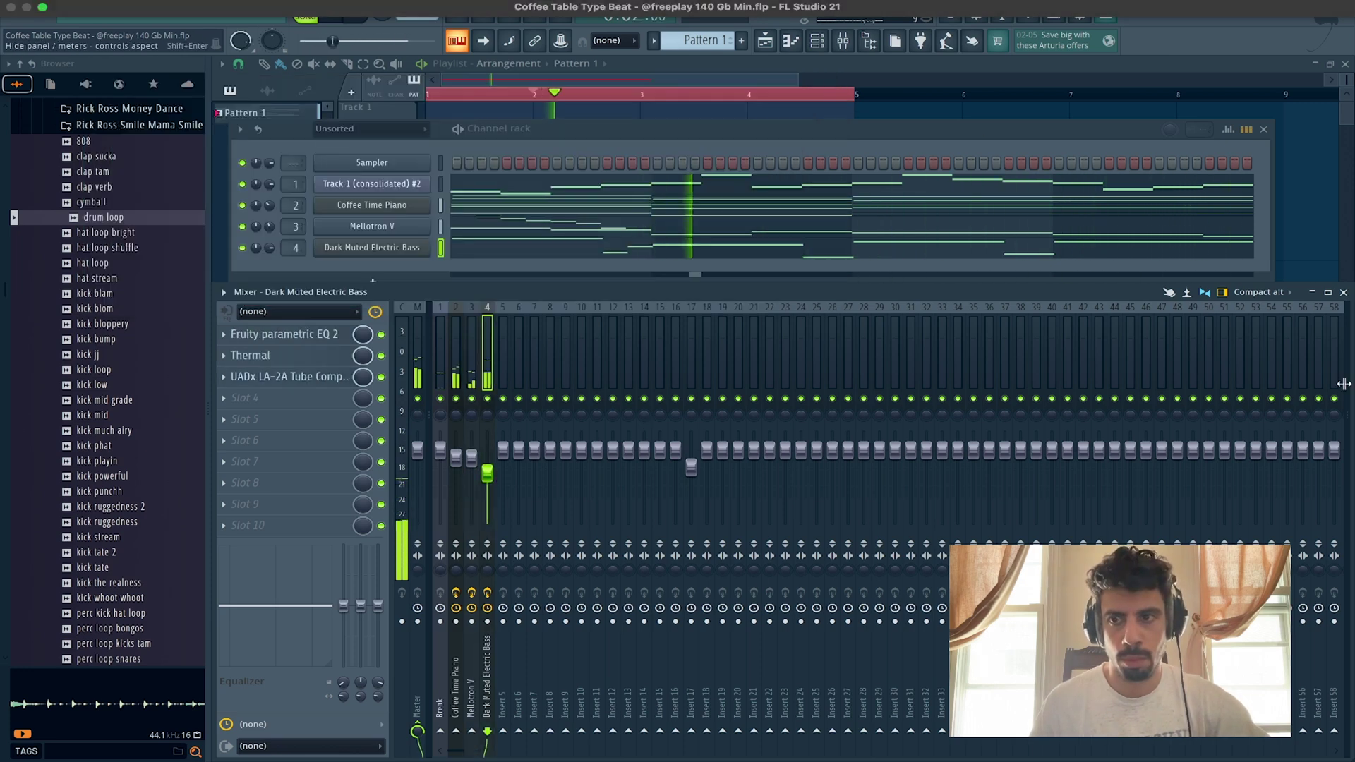
left_click(1344, 293)
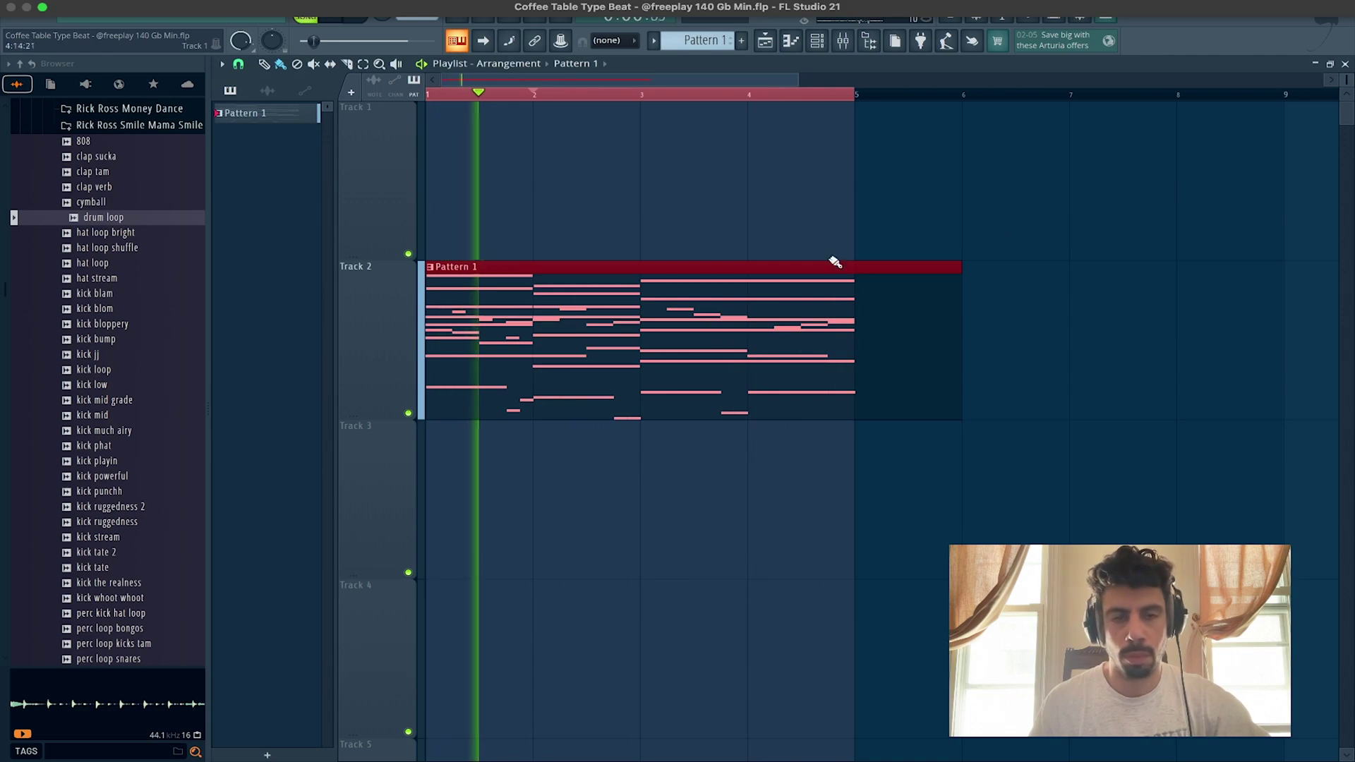
Step: Audition and compare kick blam, kick blom, kick bloppery and kick bump from Snare Jordan Vol. 5 against the playing loop
scroll(134, 166, "up", 3)
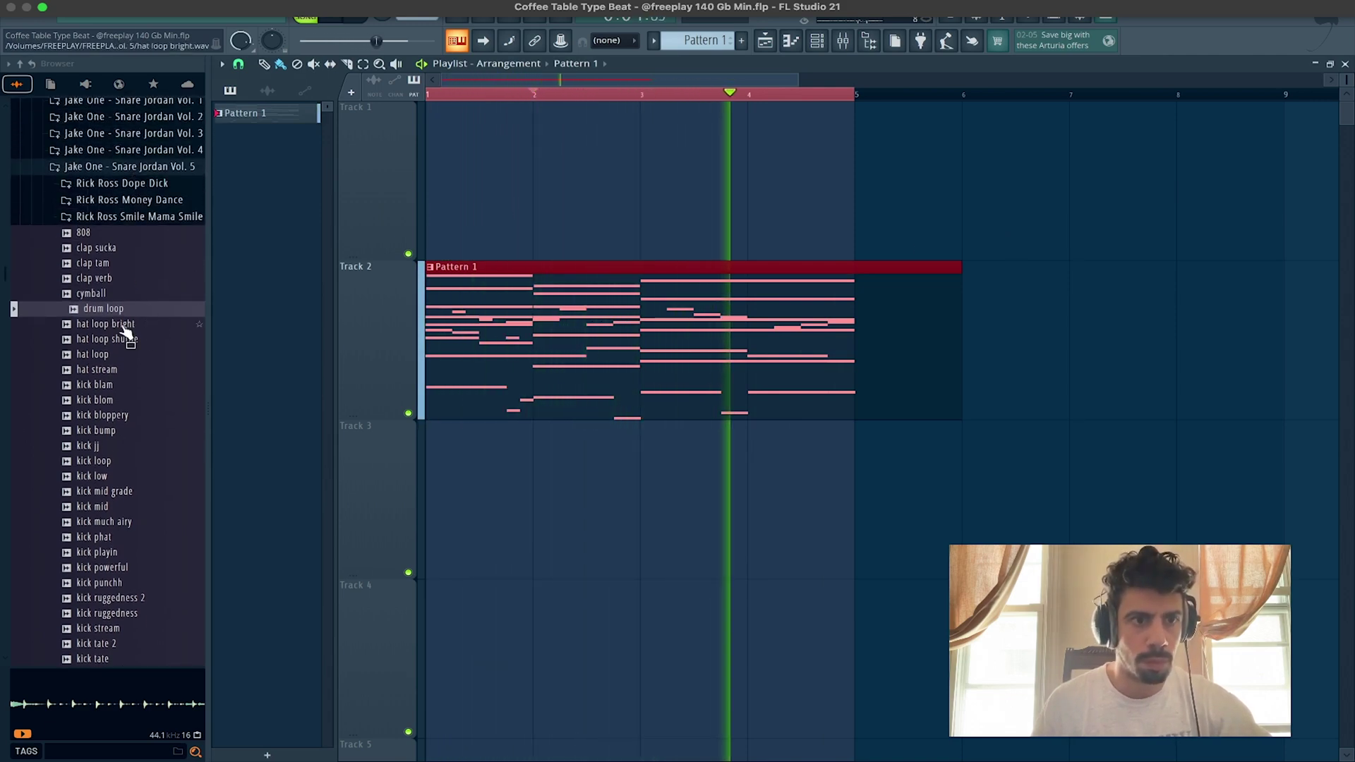
left_click(99, 417)
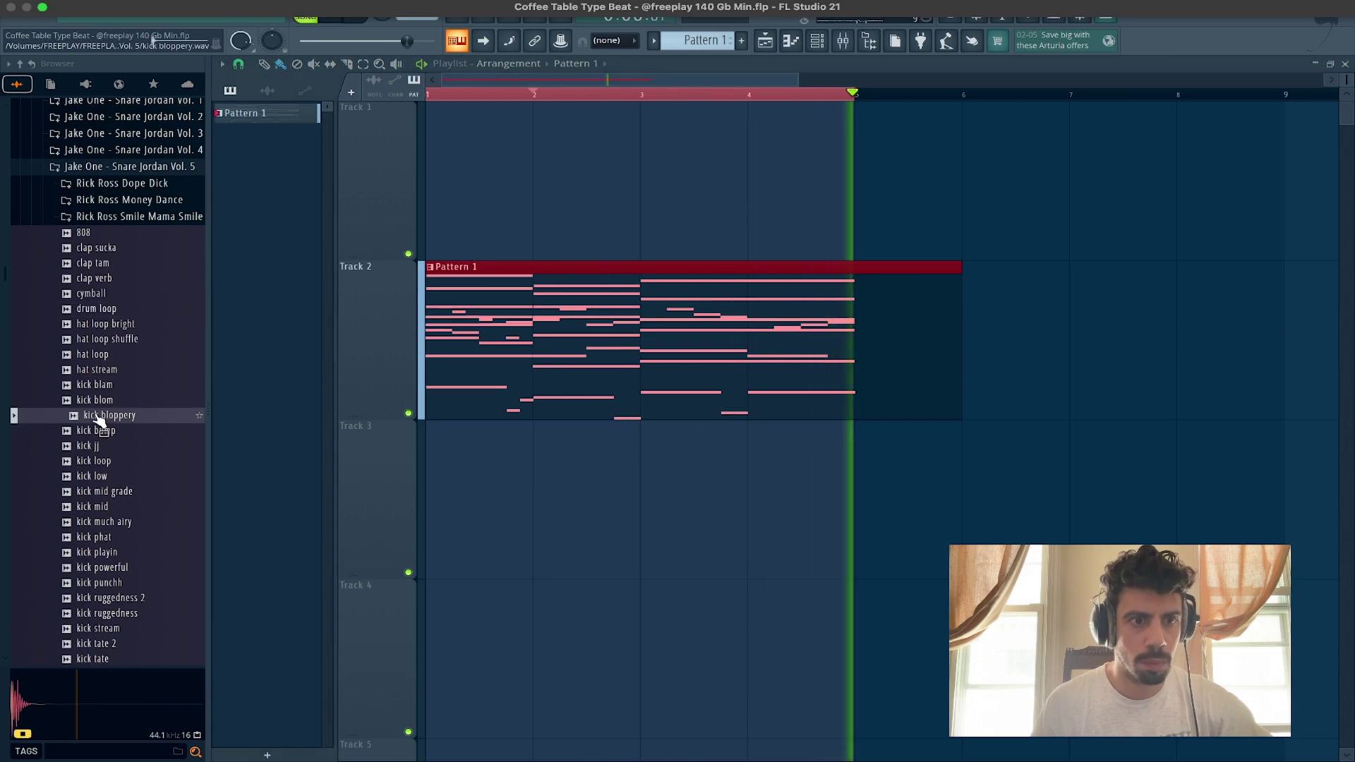
left_click(100, 432)
left_click(101, 419)
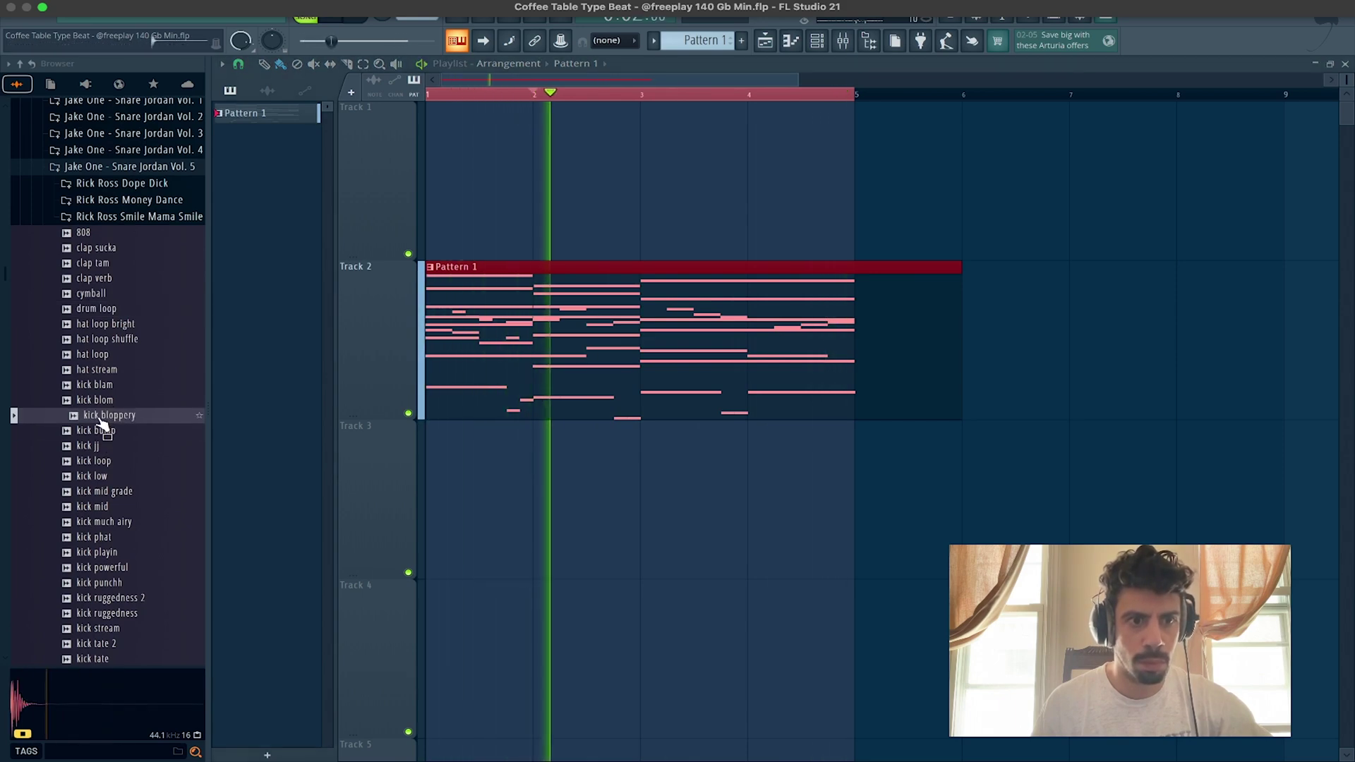
left_click(103, 402)
left_click(106, 387)
left_click(105, 403)
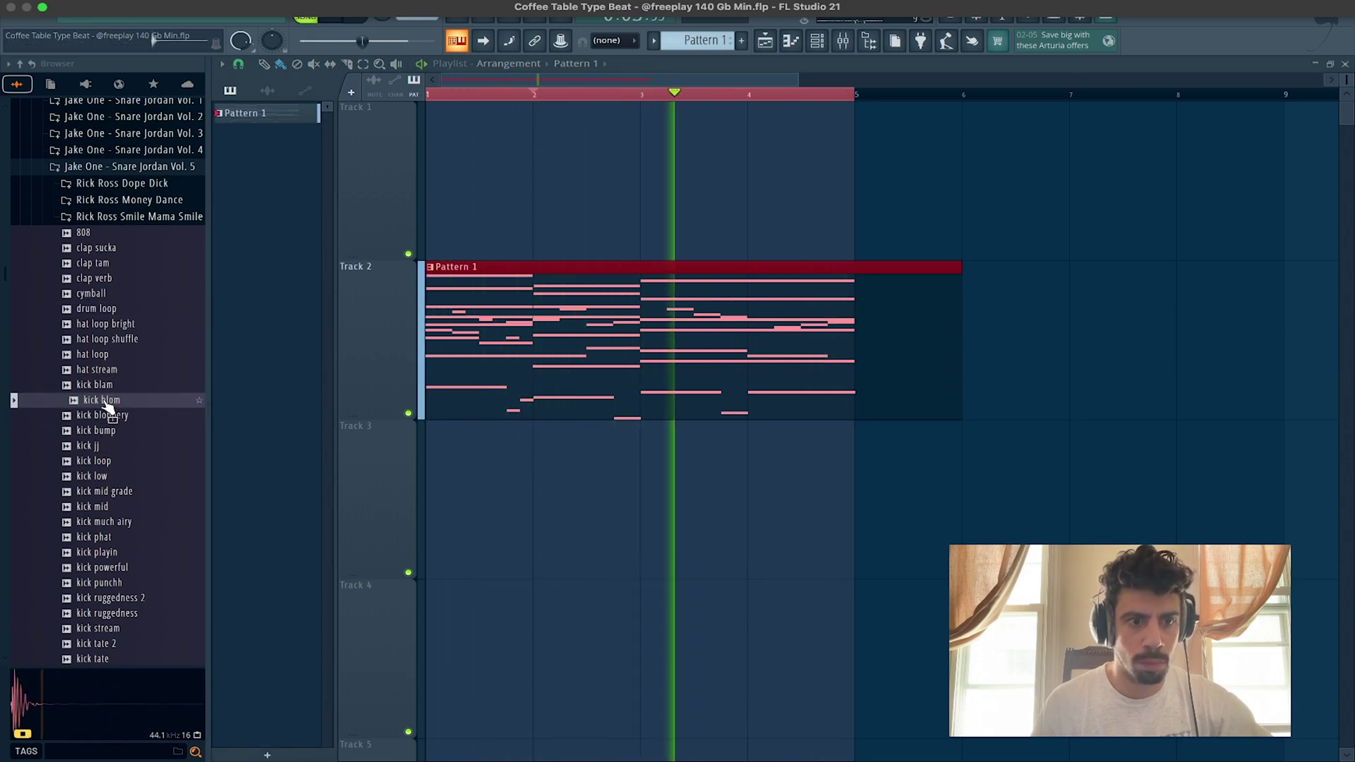
left_click(109, 416)
left_click(106, 400)
left_click(109, 417)
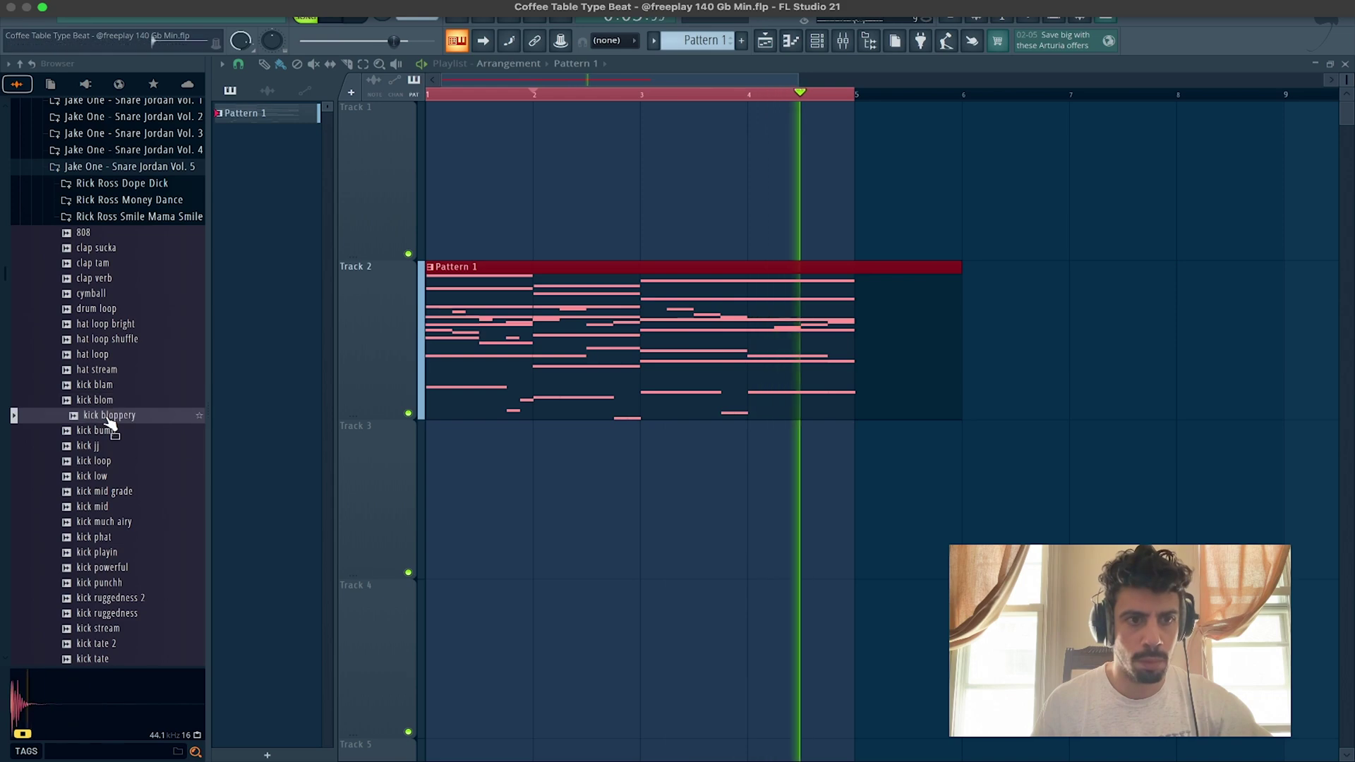
left_click(106, 401)
left_click(106, 387)
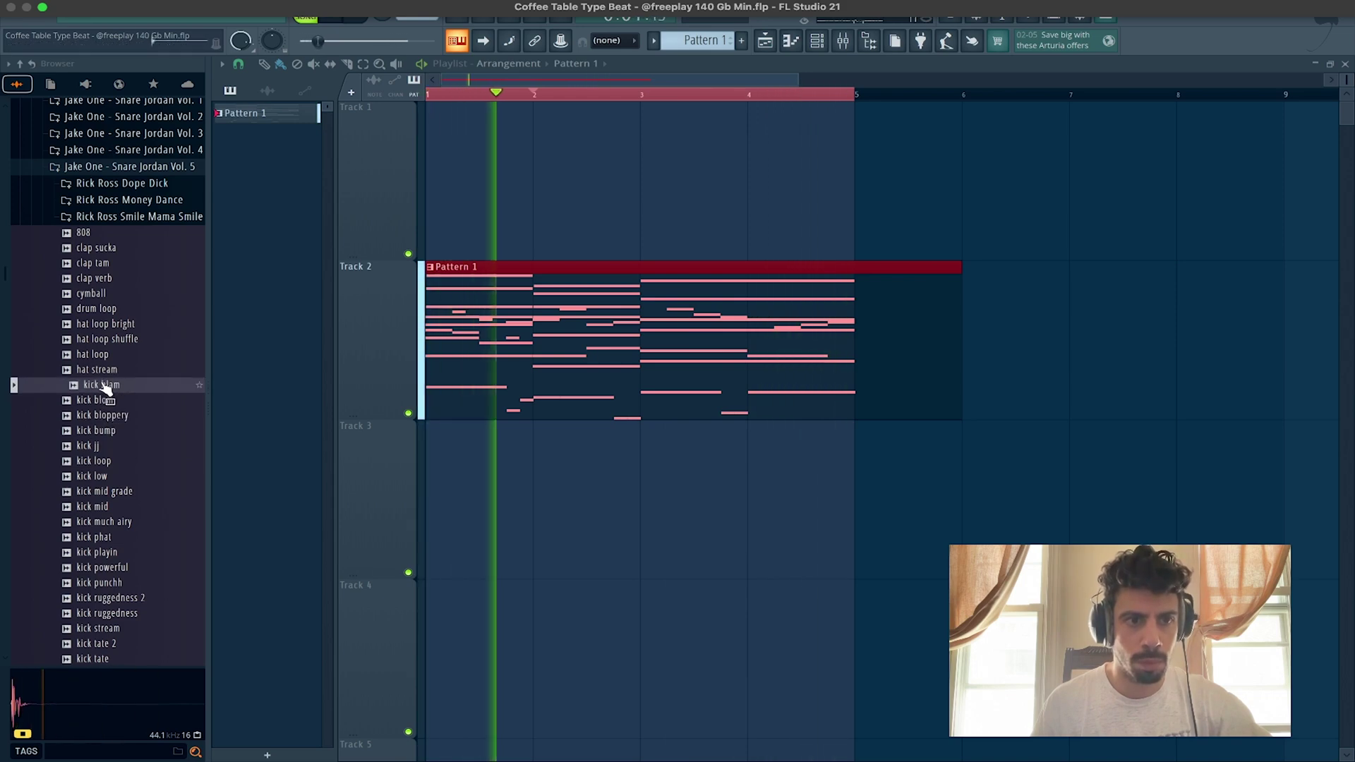
left_click(120, 401)
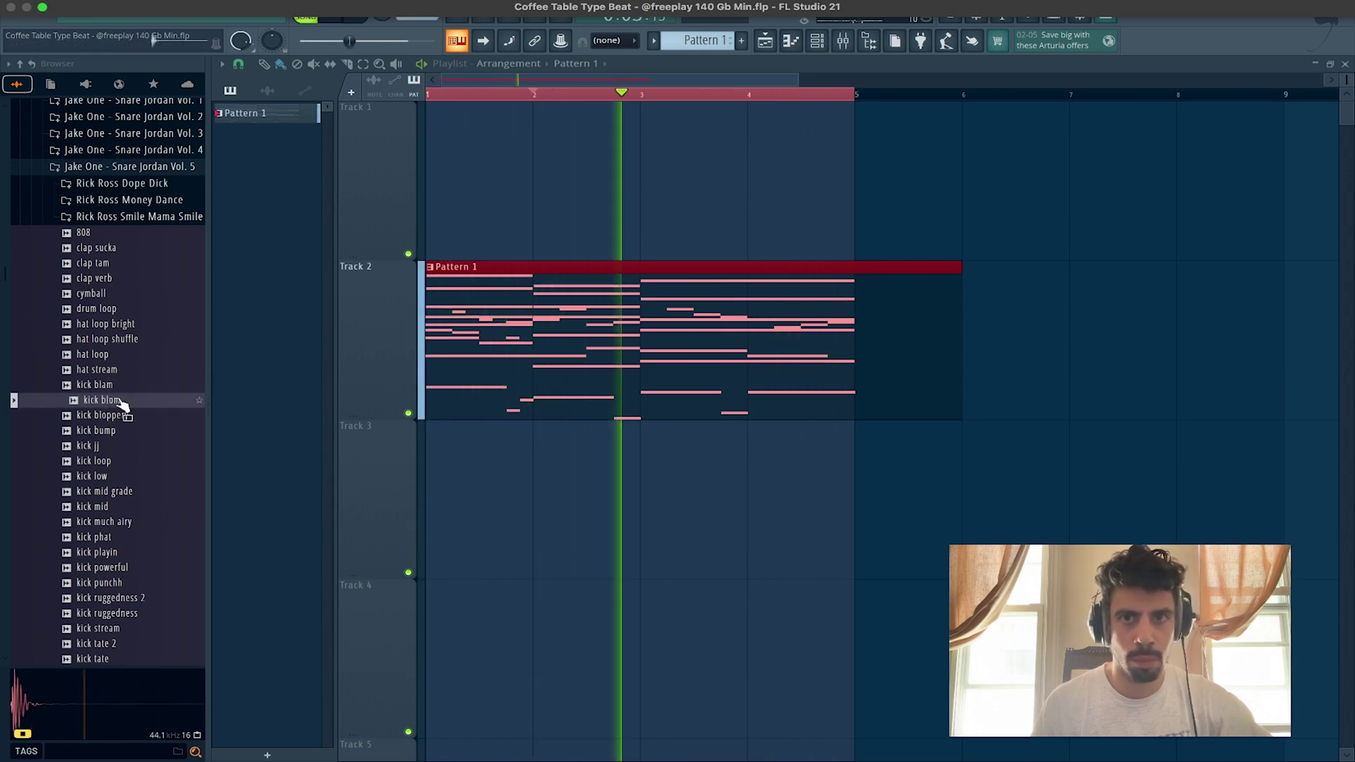
Step: Add the kick bloppery sample as a new channel, place a hit on its first step and play the loop
key("F6")
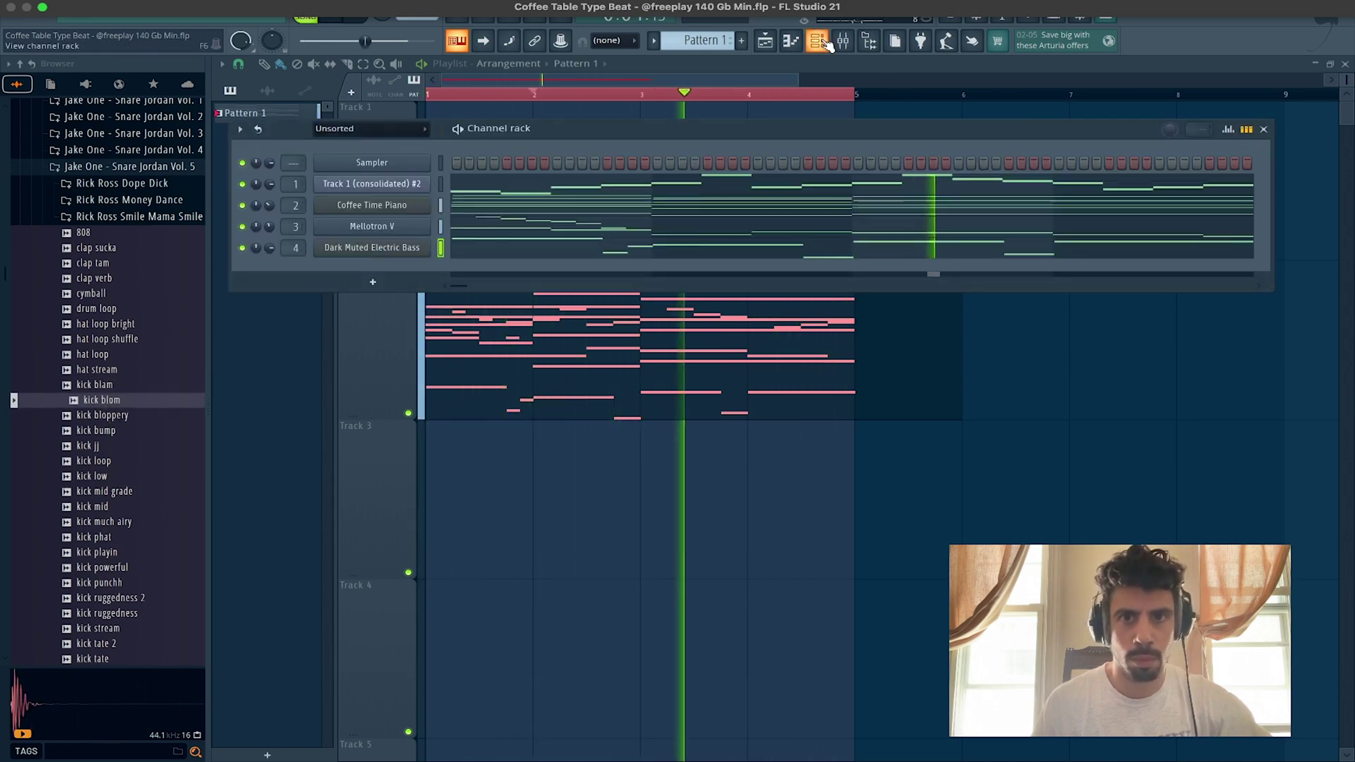
left_click(118, 417)
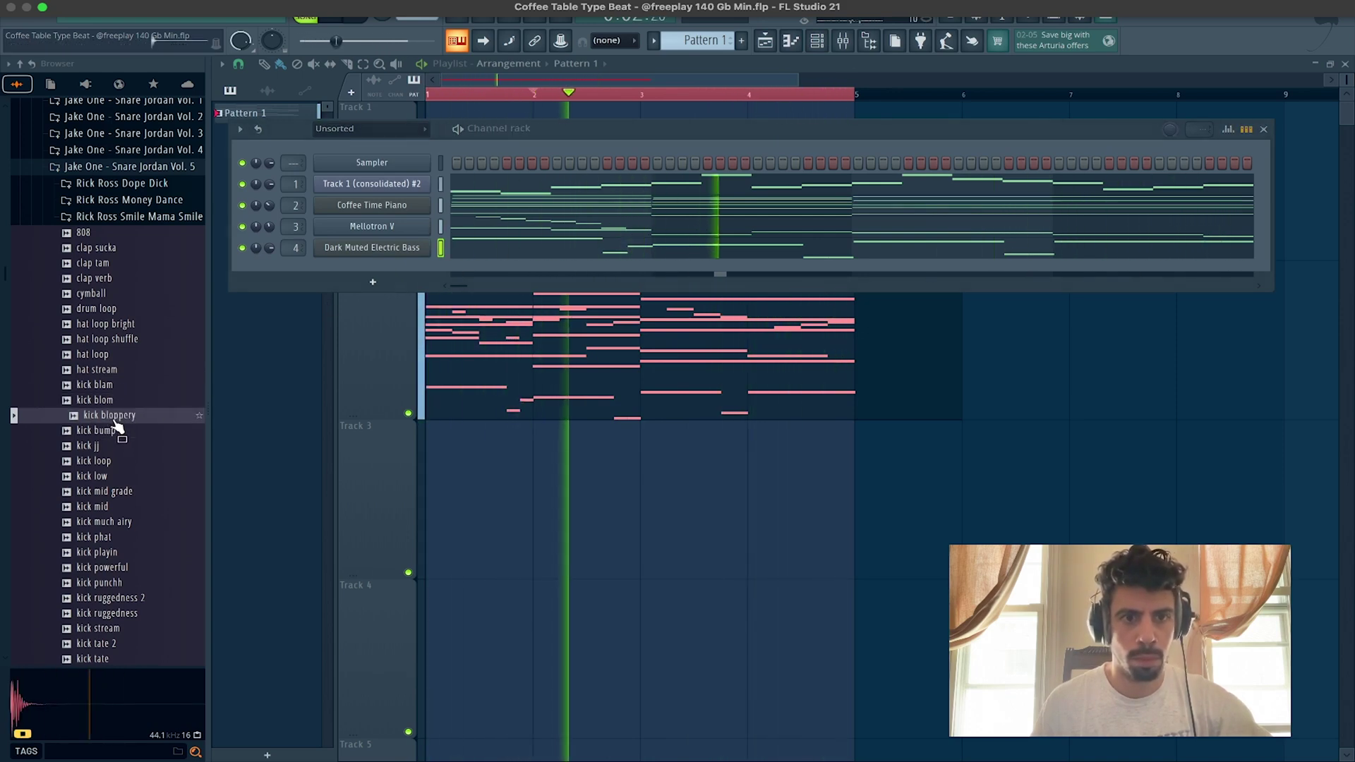
left_click_drag(115, 422, 393, 287)
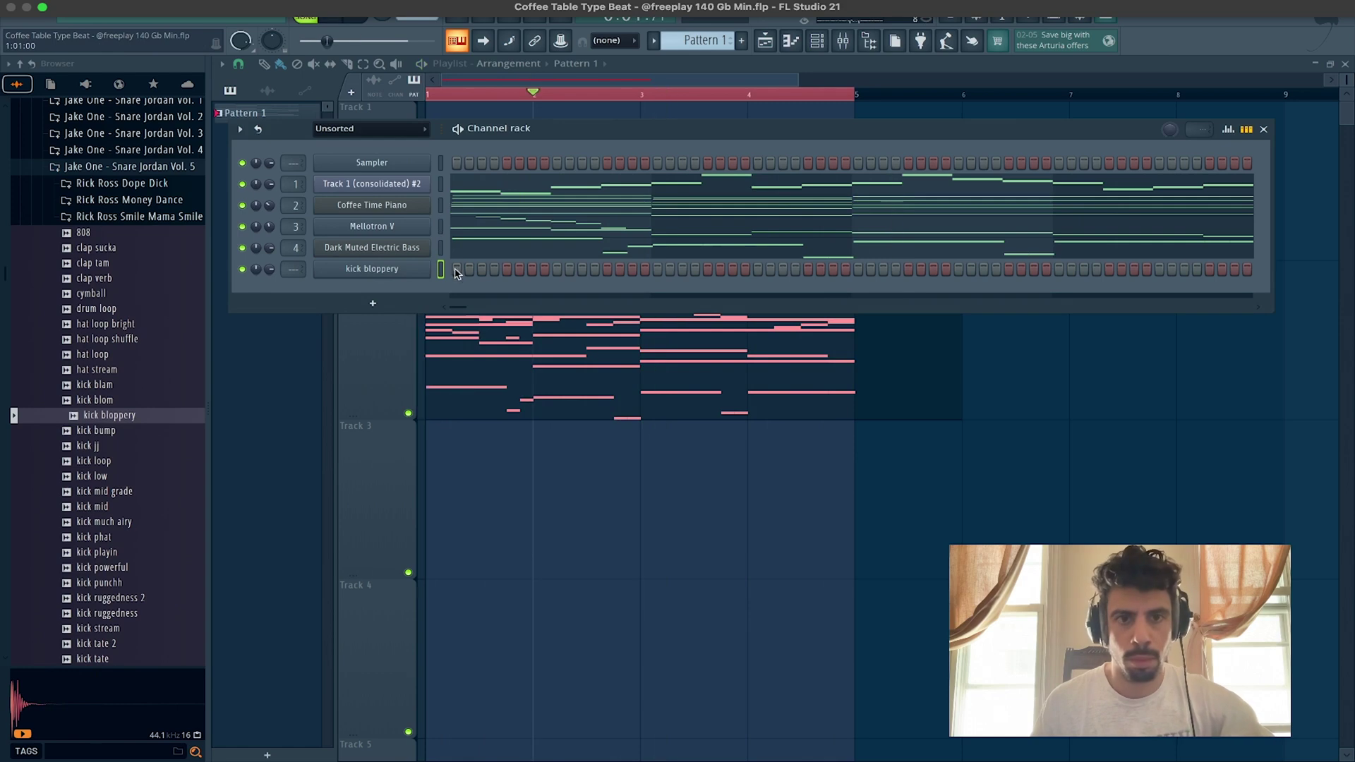
key("space")
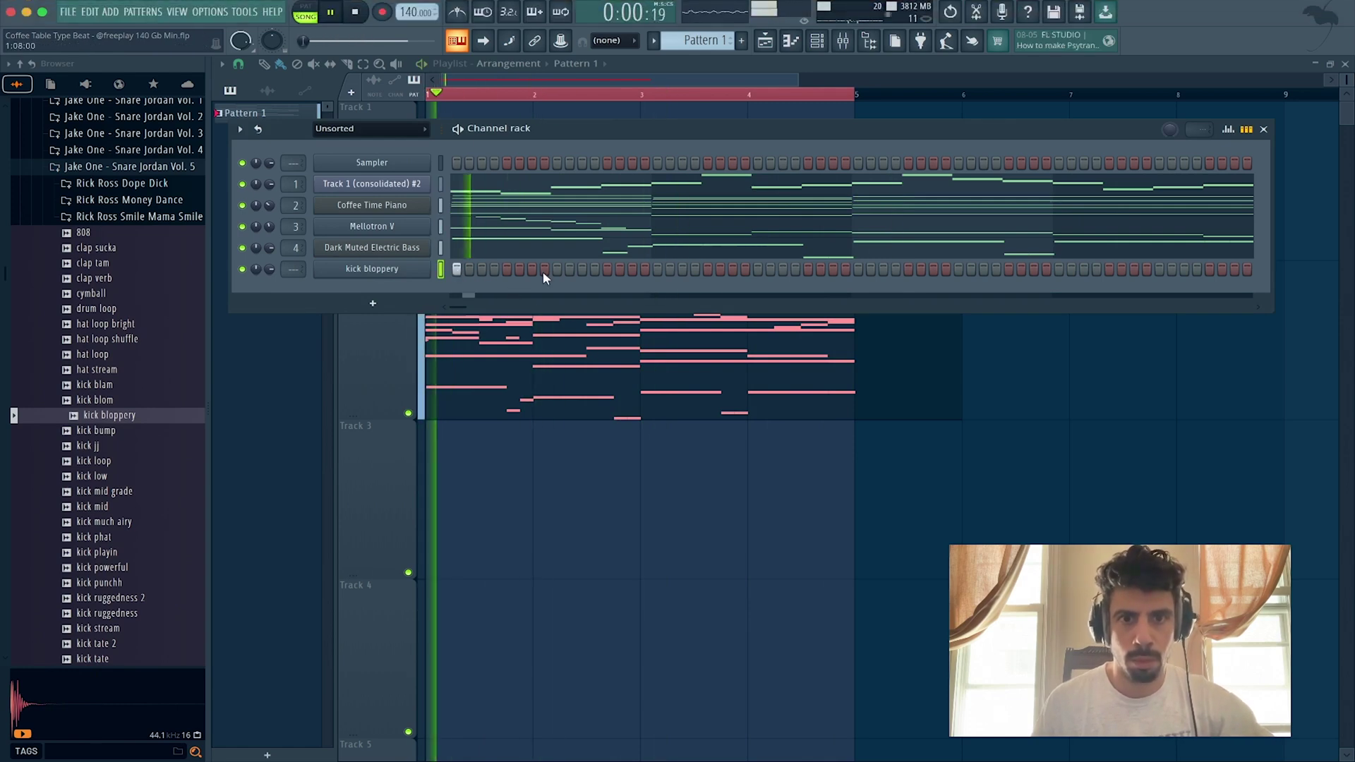
key("space")
key("space")
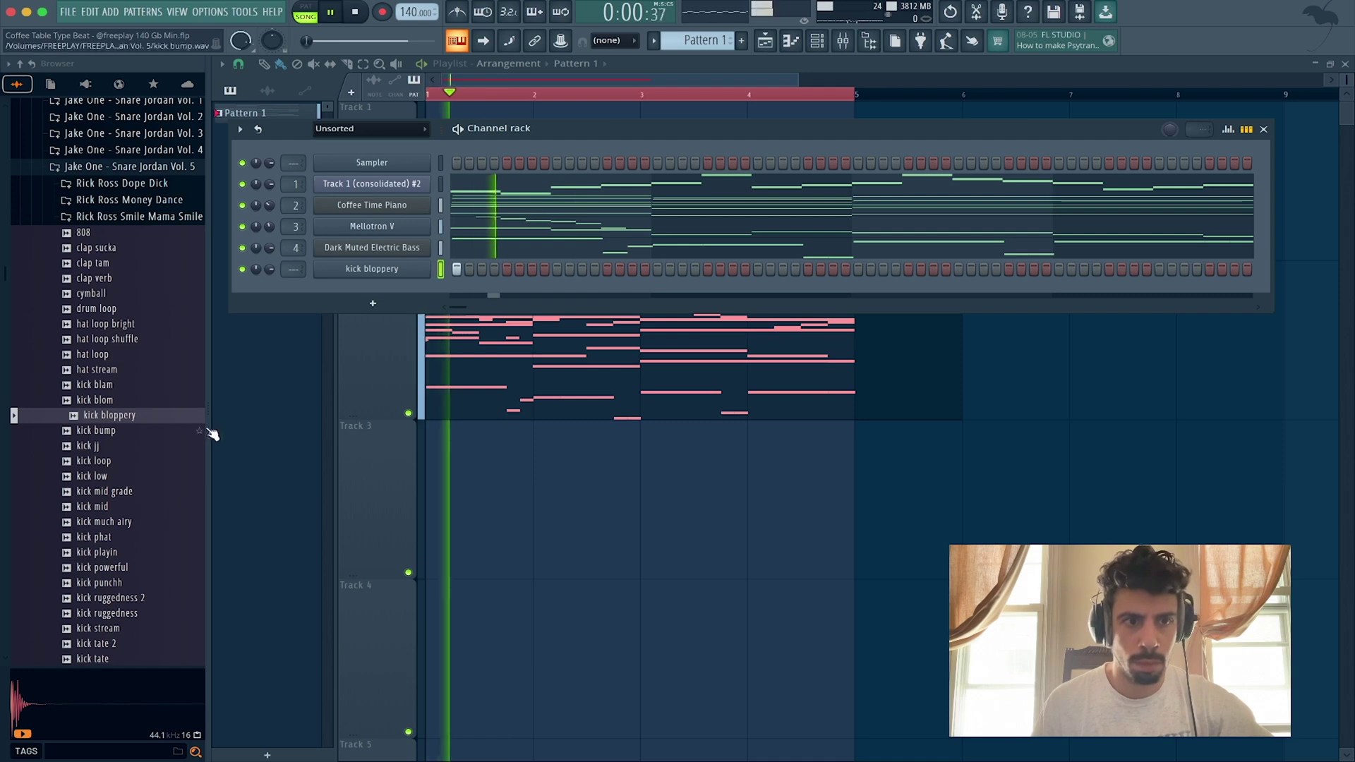
key("space")
Step: Audition the Snare Jordan Vol. 5 snare samples against the playing loop, from snare crush through snare perc loop
scroll(152, 444, "down", 8)
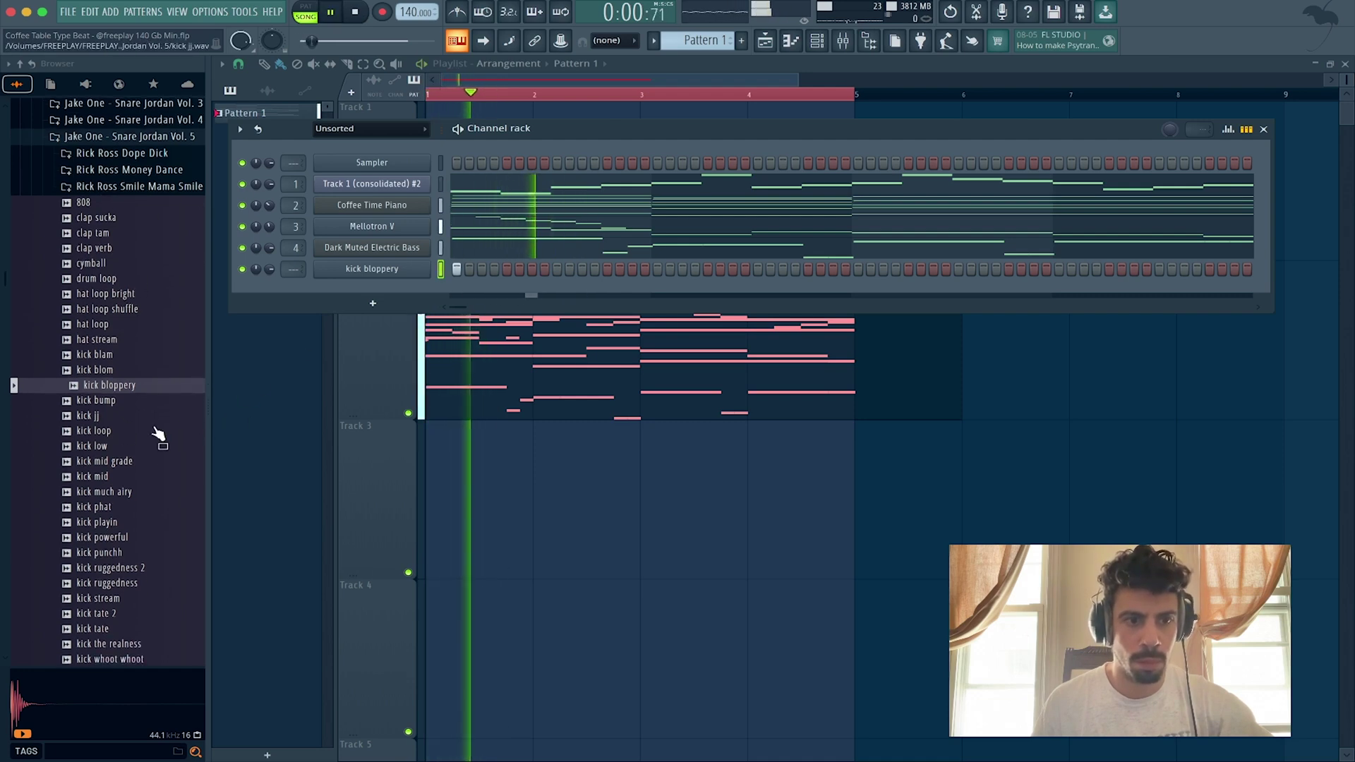
key("space")
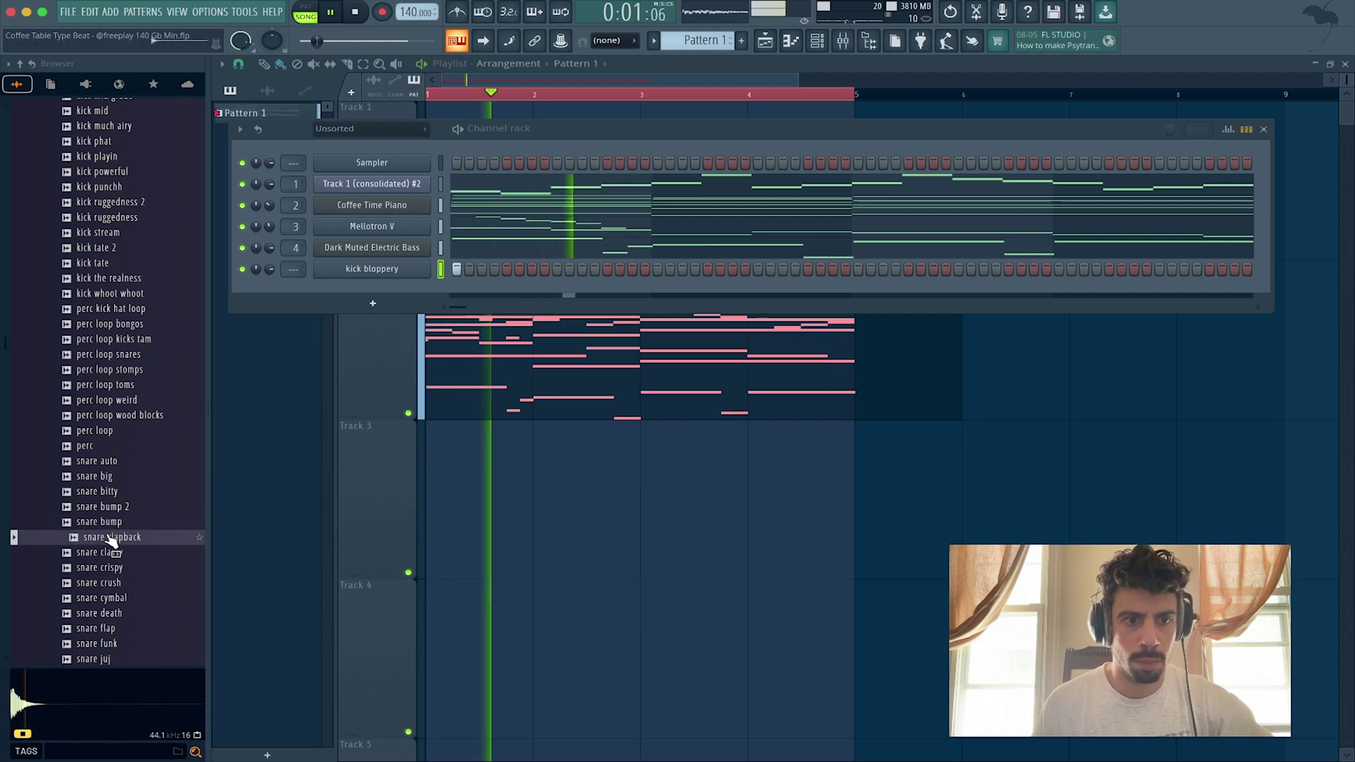
left_click(113, 583)
left_click(119, 598)
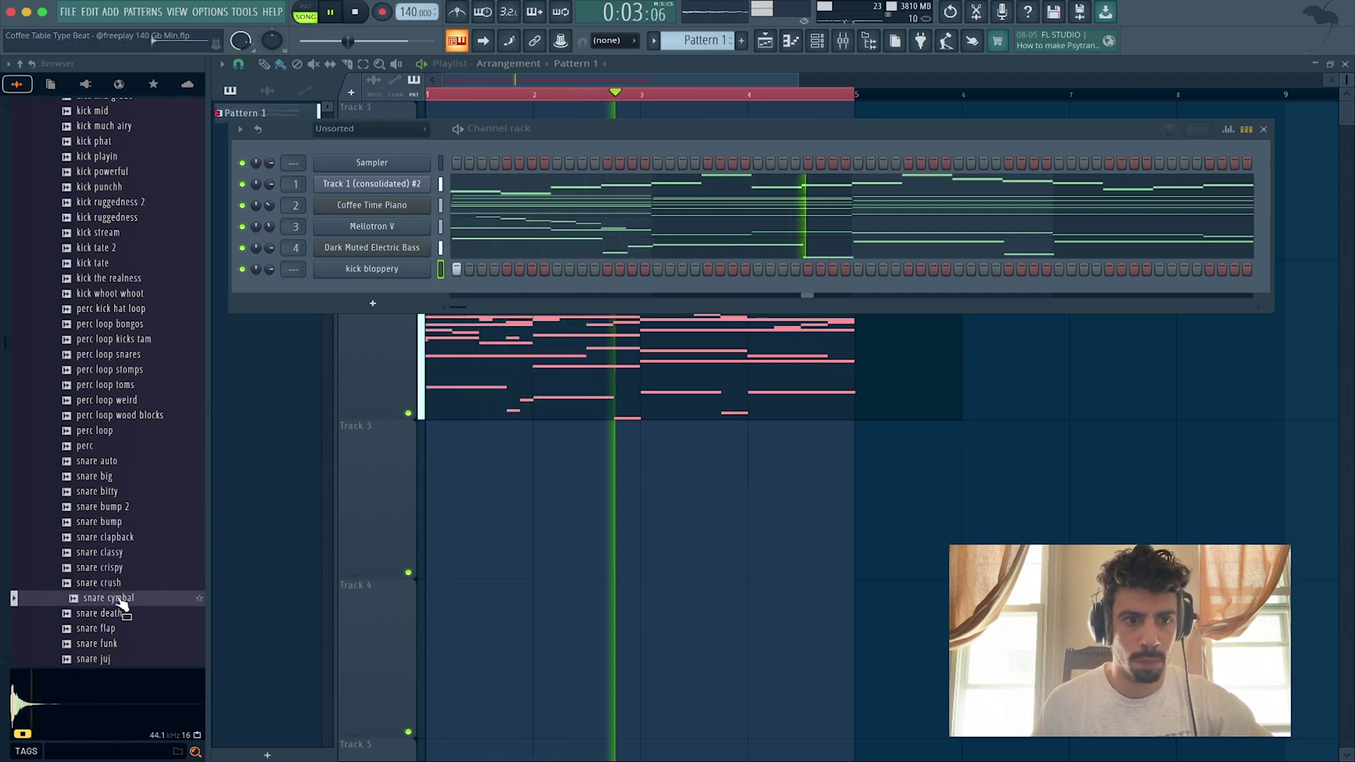
left_click(110, 614)
left_click(105, 628)
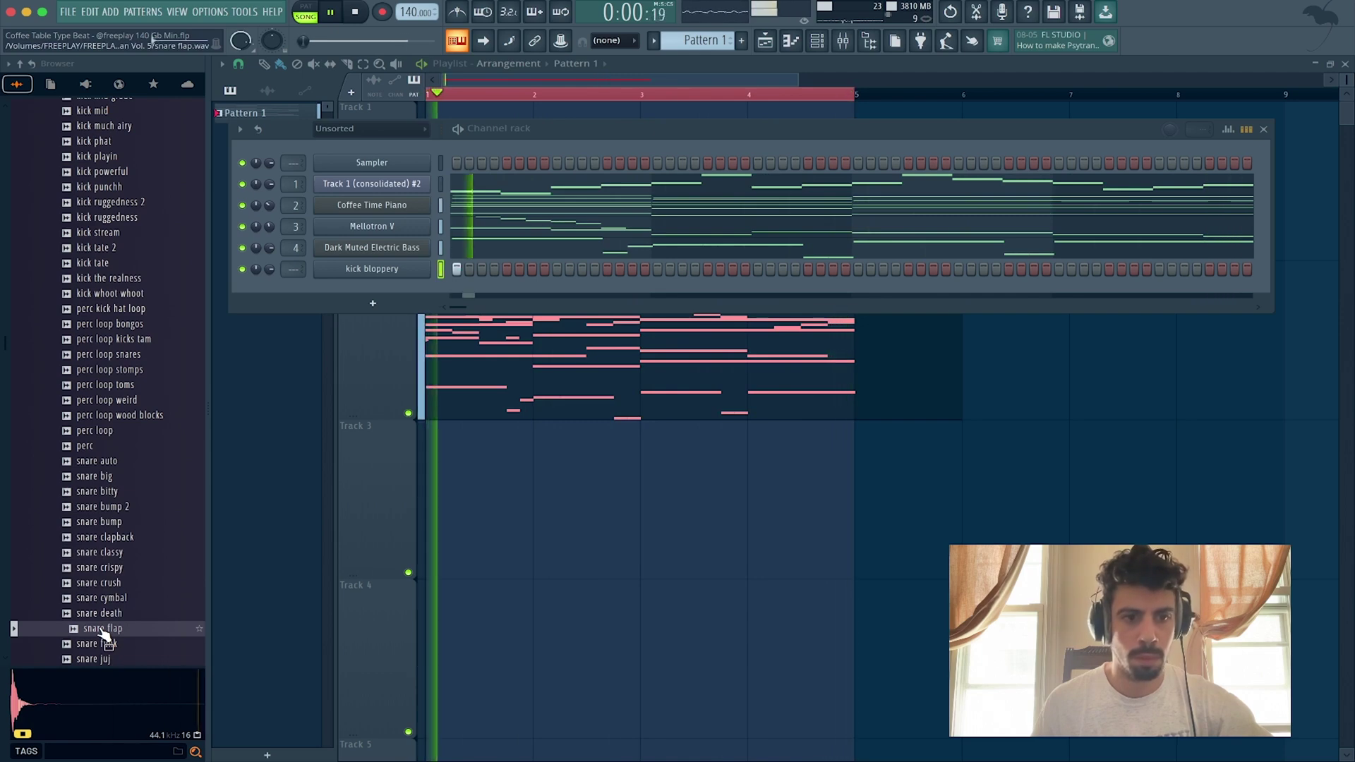
left_click(105, 643)
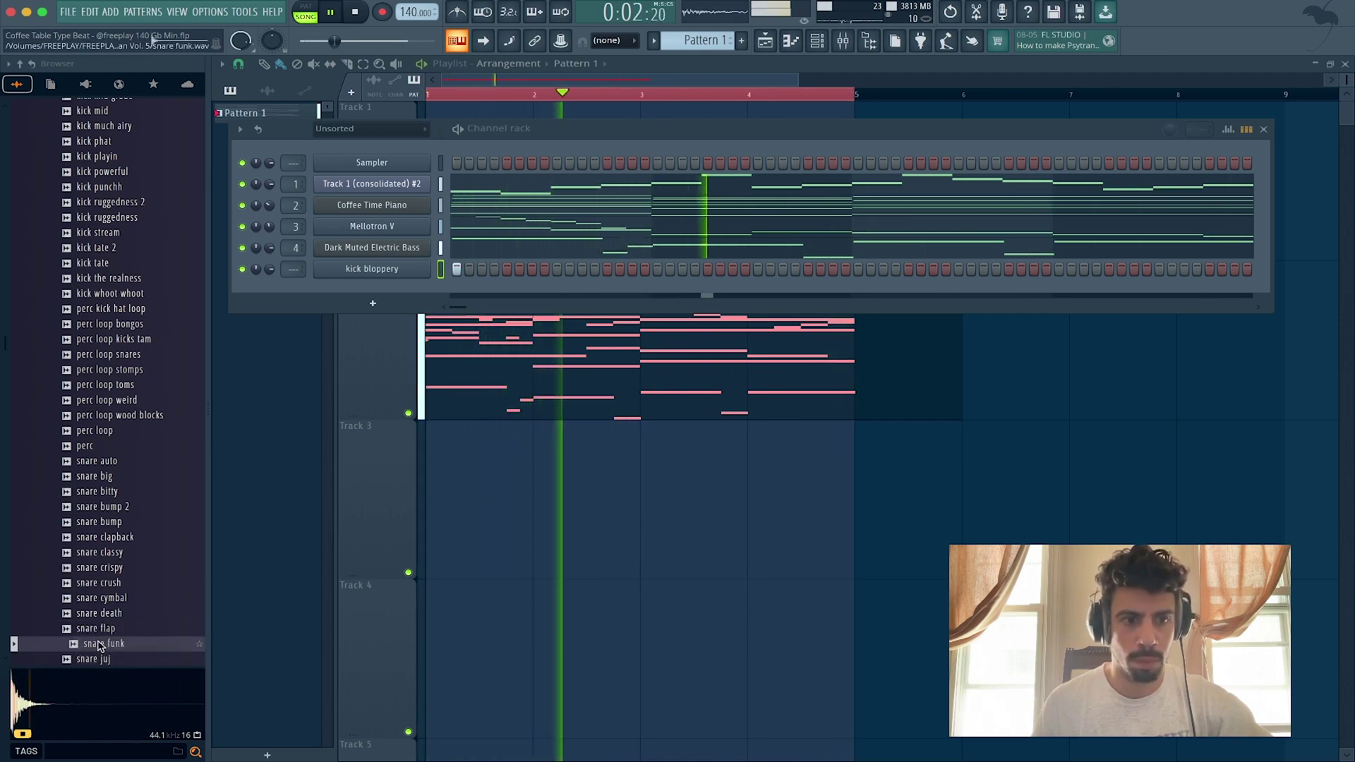
left_click(108, 659)
scroll(107, 656, "down", 2)
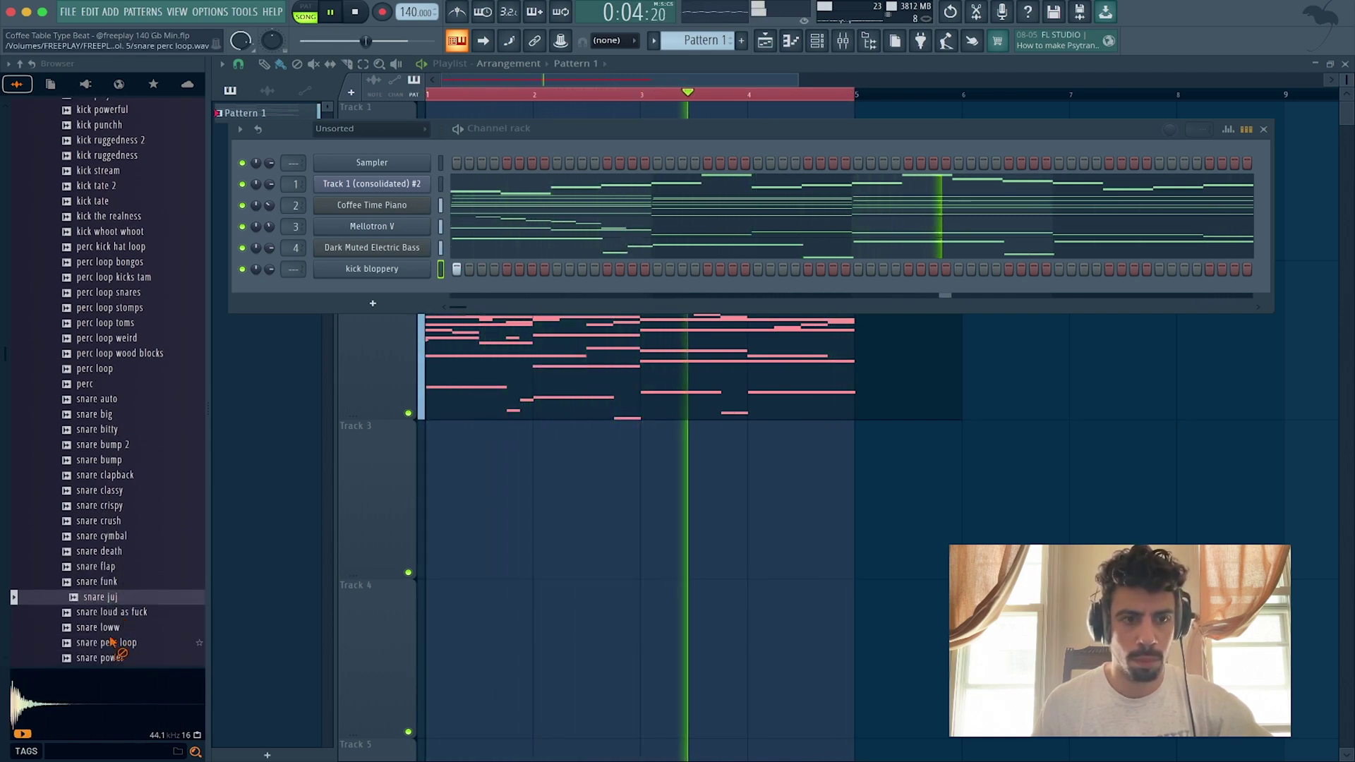
left_click(105, 612)
left_click(100, 629)
left_click(102, 643)
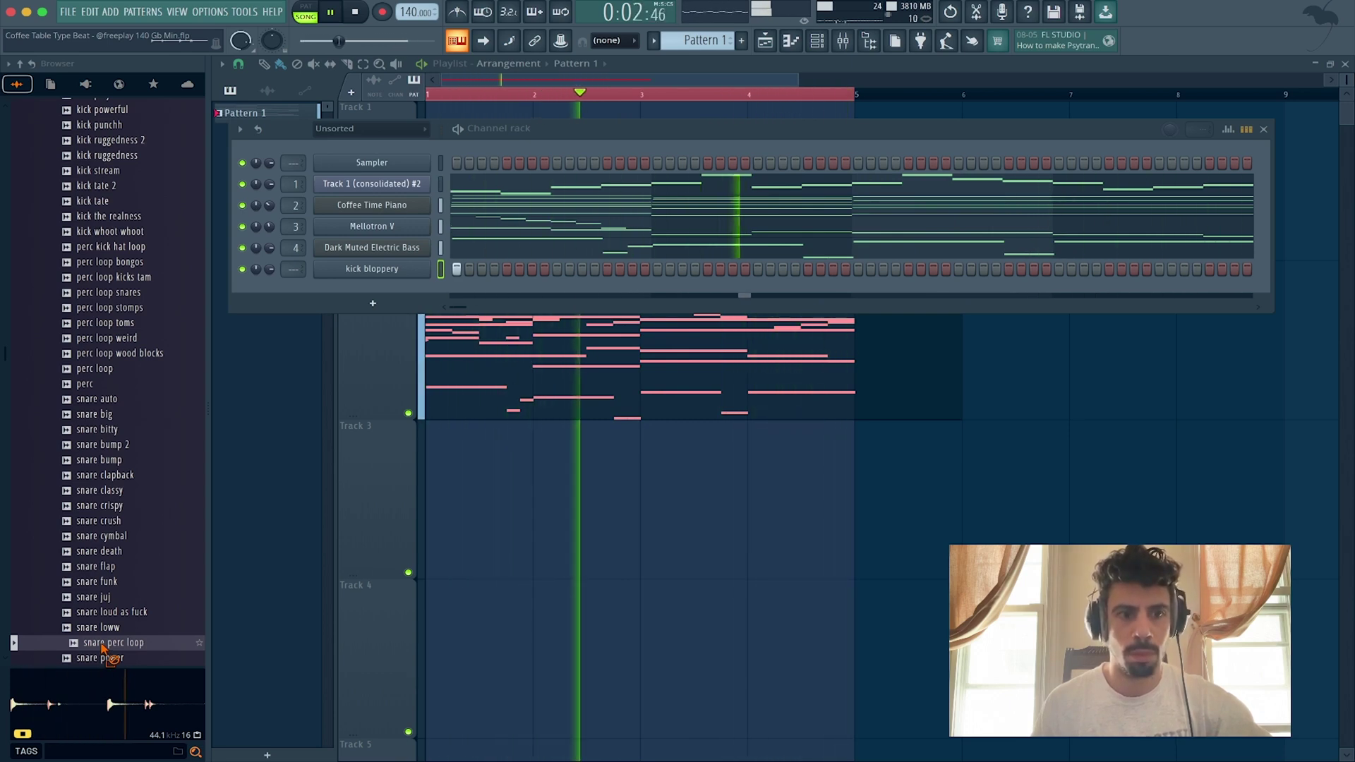
Step: Add the snare perc loop sample as a new channel and shorten its sample length to isolate the first hit
left_click_drag(105, 648, 372, 303)
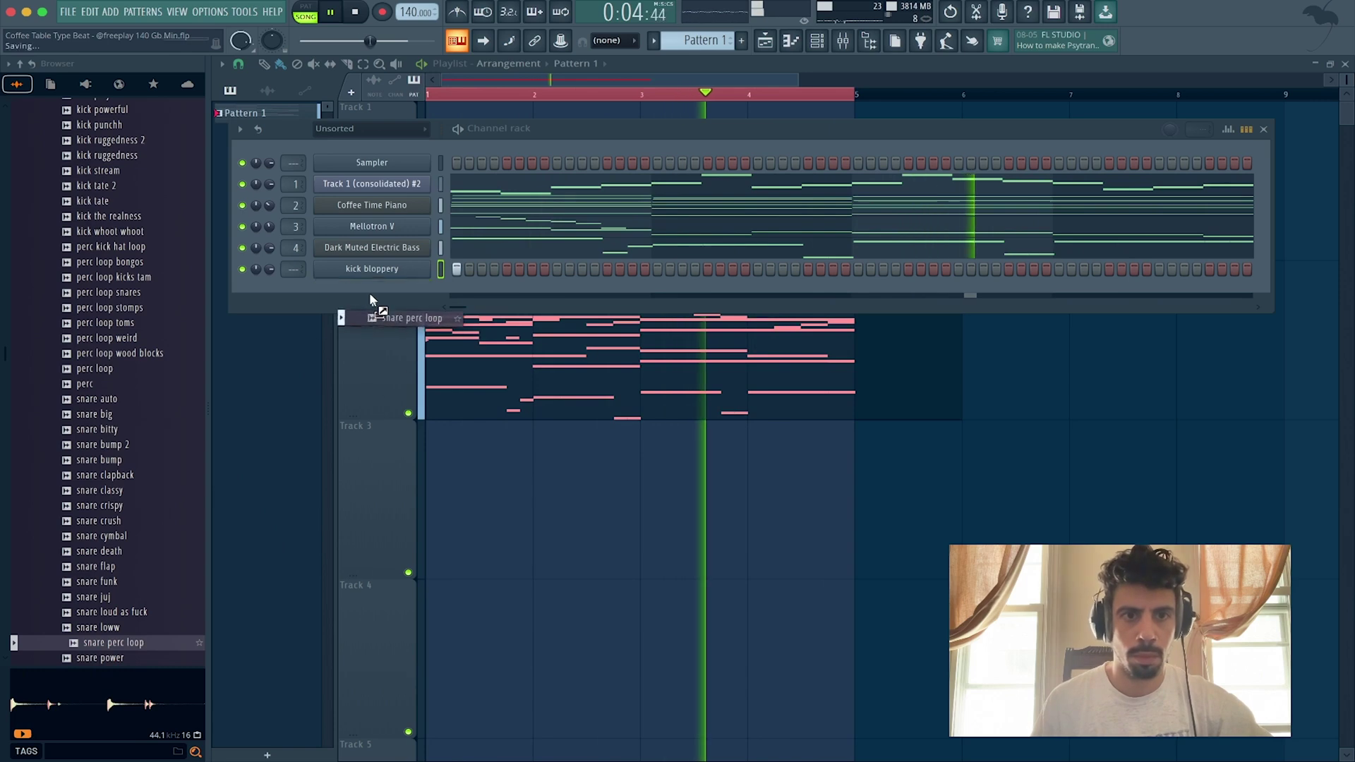
left_click(372, 290)
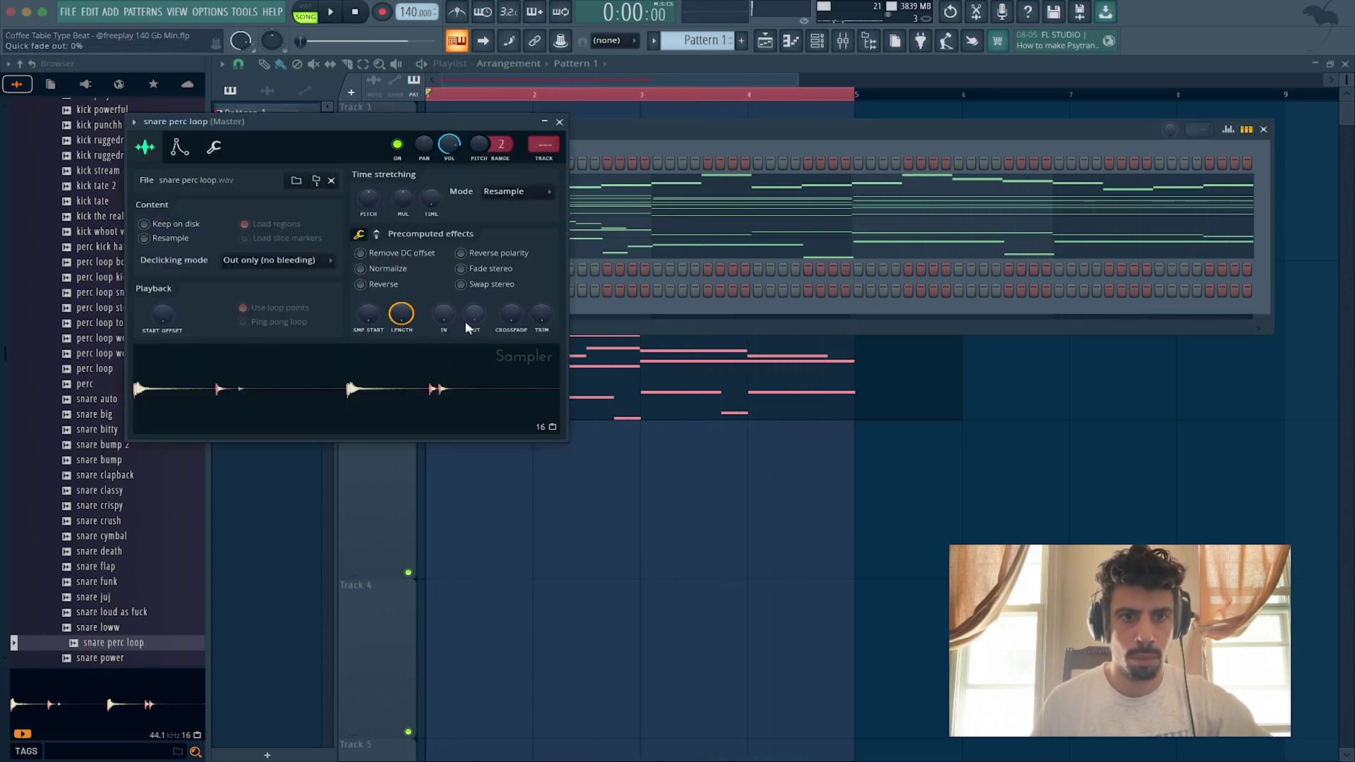
left_click_drag(400, 314, 400, 346)
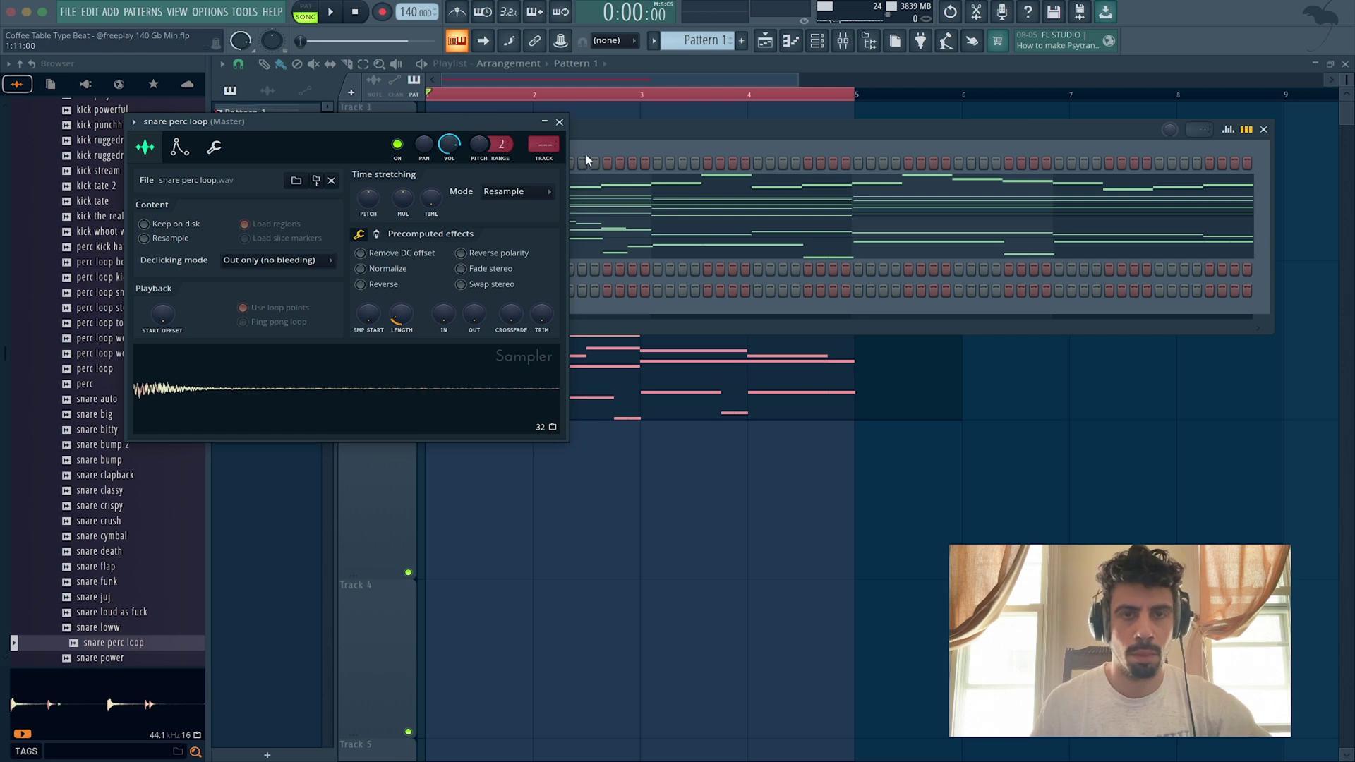
left_click(560, 122)
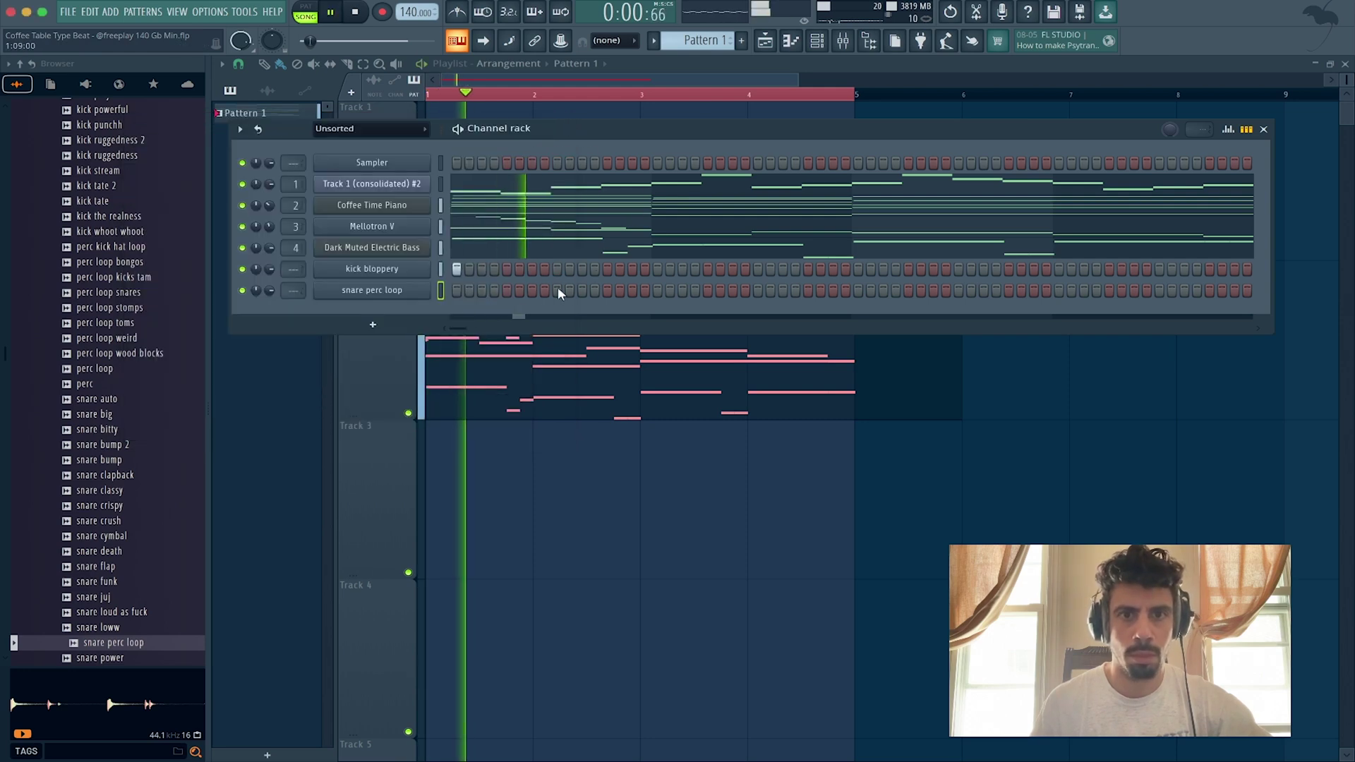
Step: Place snare perc loop hits on steps 9, 25, 41 and 57, the third beat of each bar
left_click(556, 290)
left_click(756, 290)
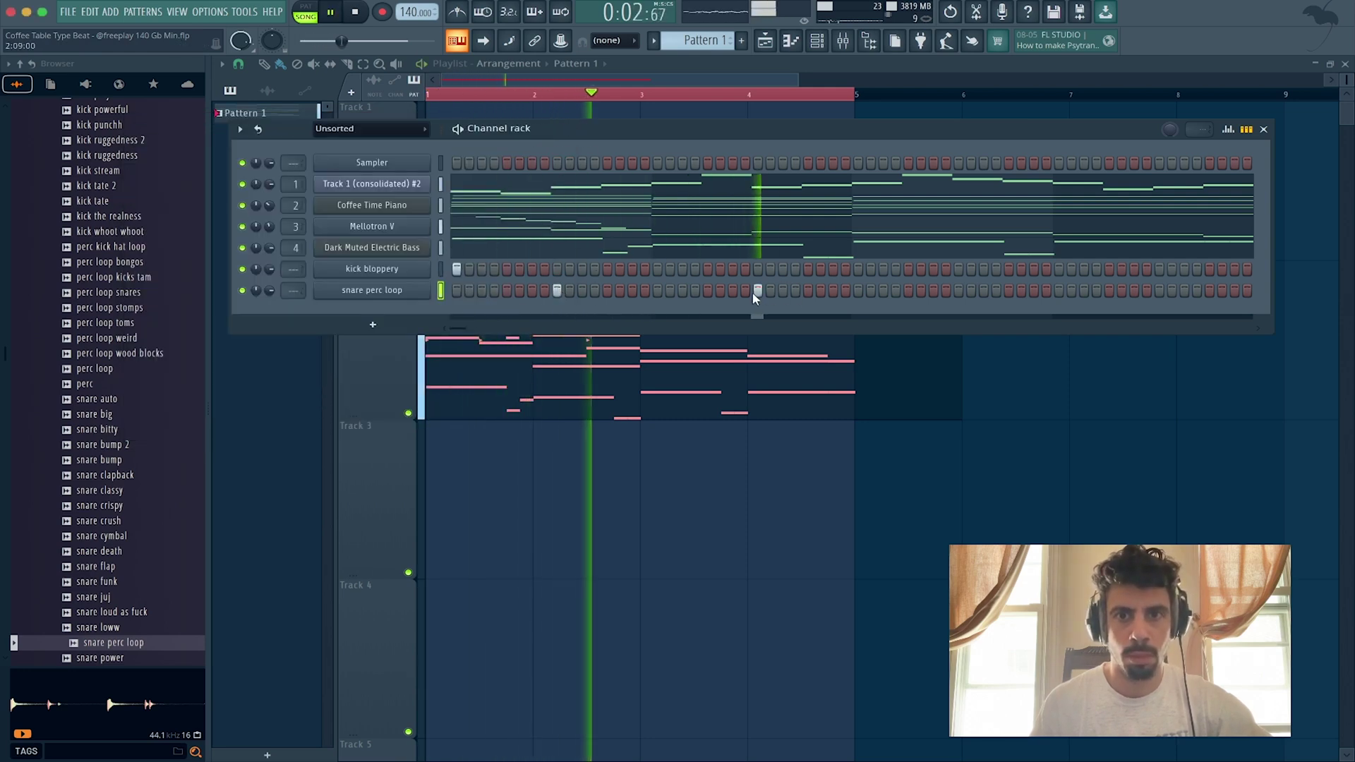
left_click(959, 290)
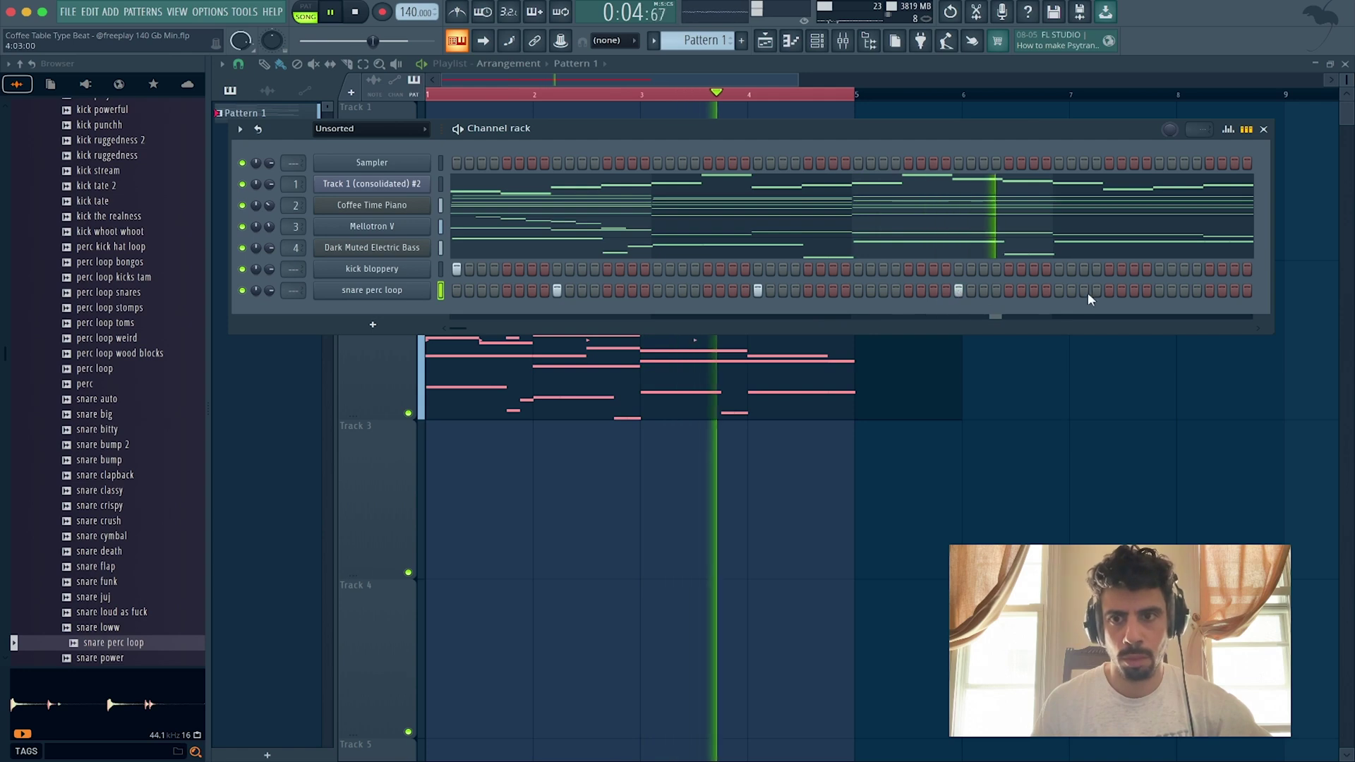
left_click(1159, 291)
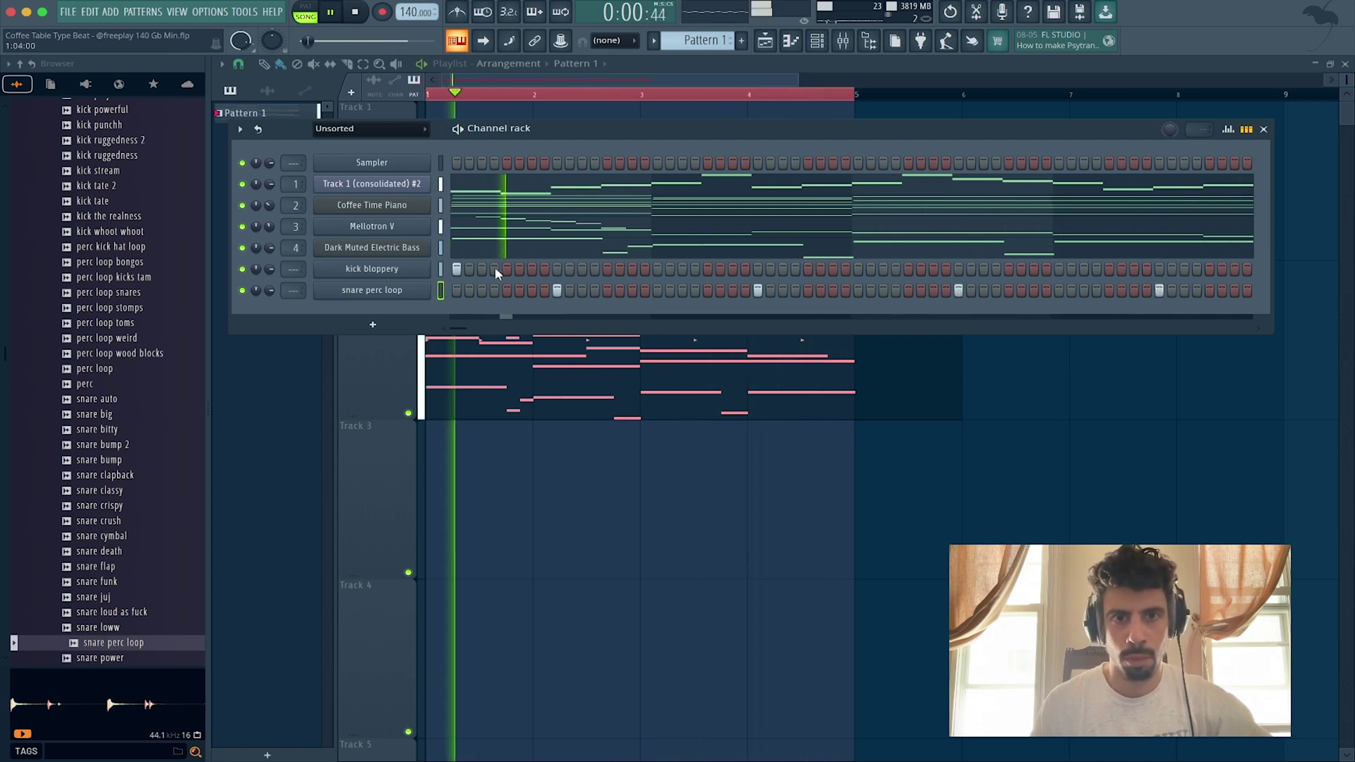
Step: Add kick bloppery hits on steps 5 and 15 of the first bar, restarting playback to check them
key("space")
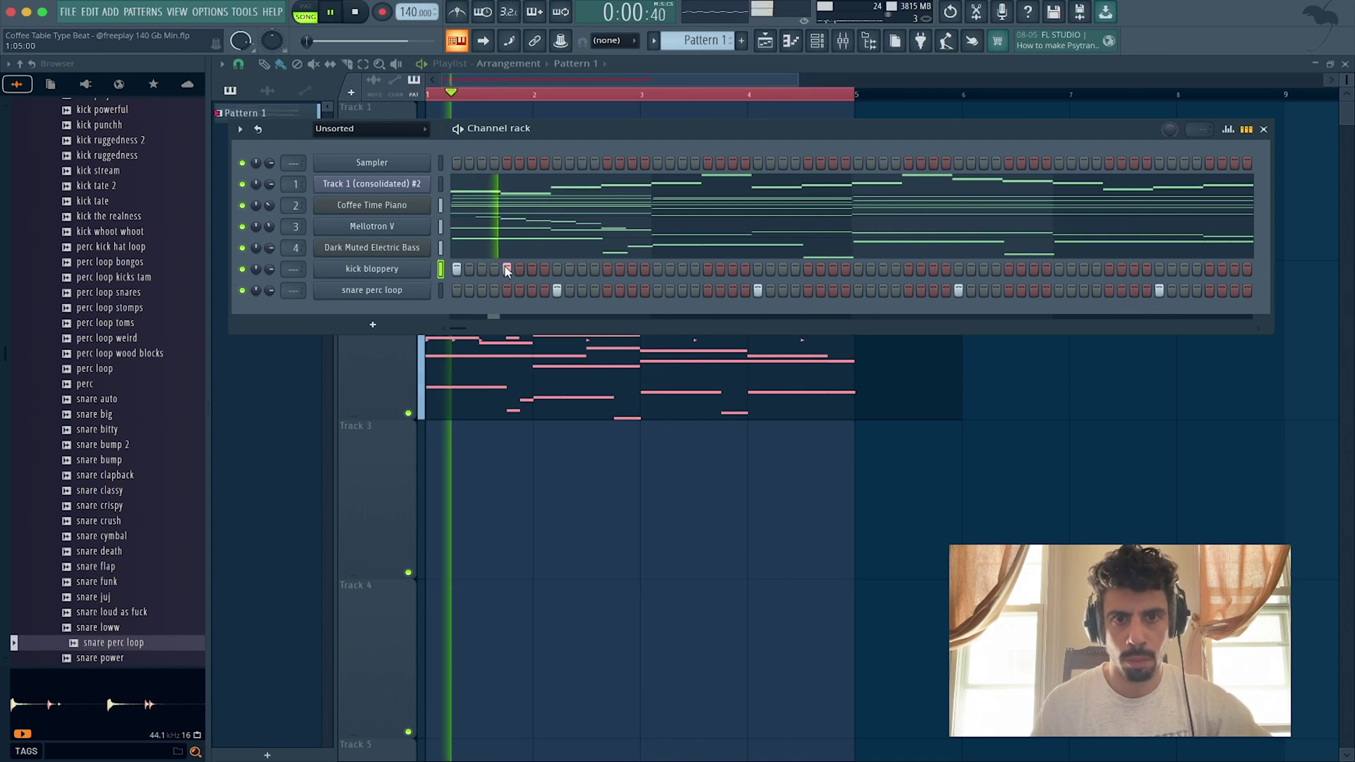
left_click(505, 269)
key("space")
key("space")
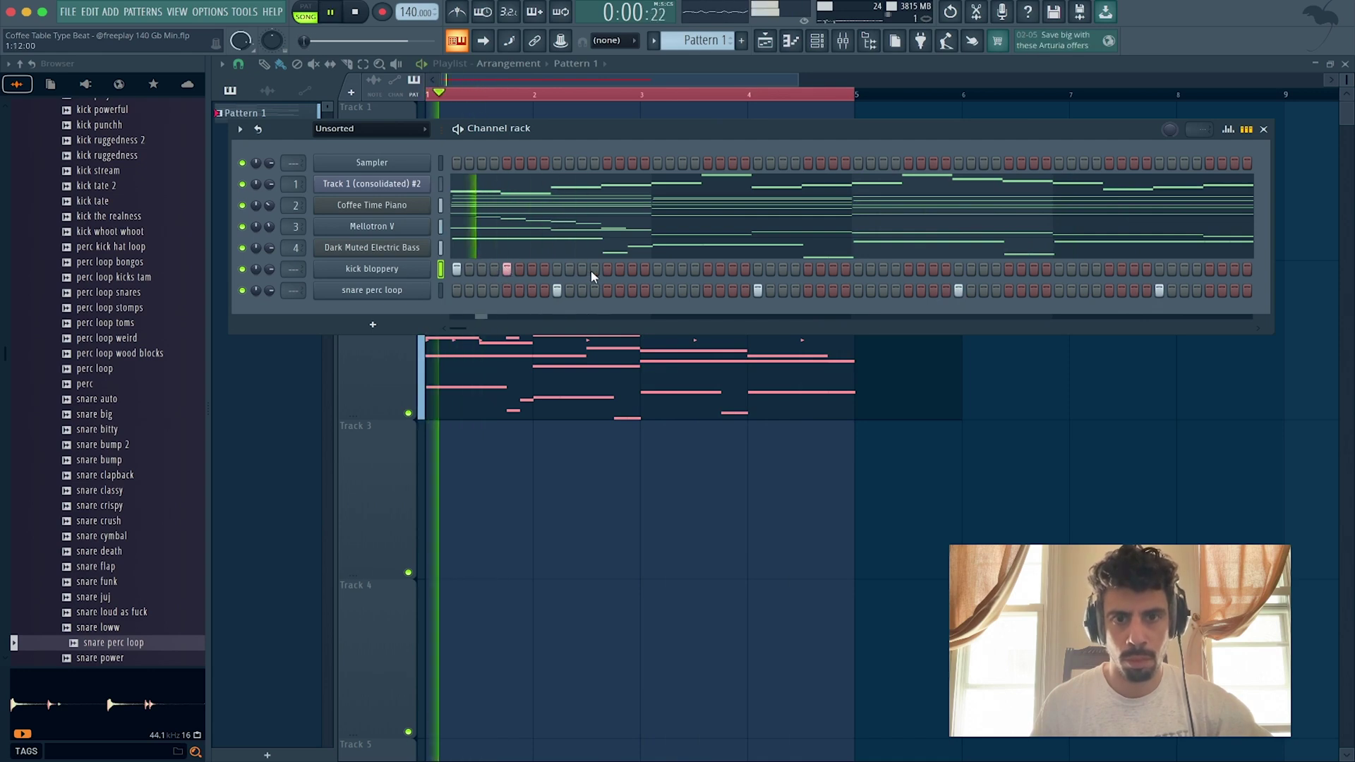
left_click(632, 269)
key("space")
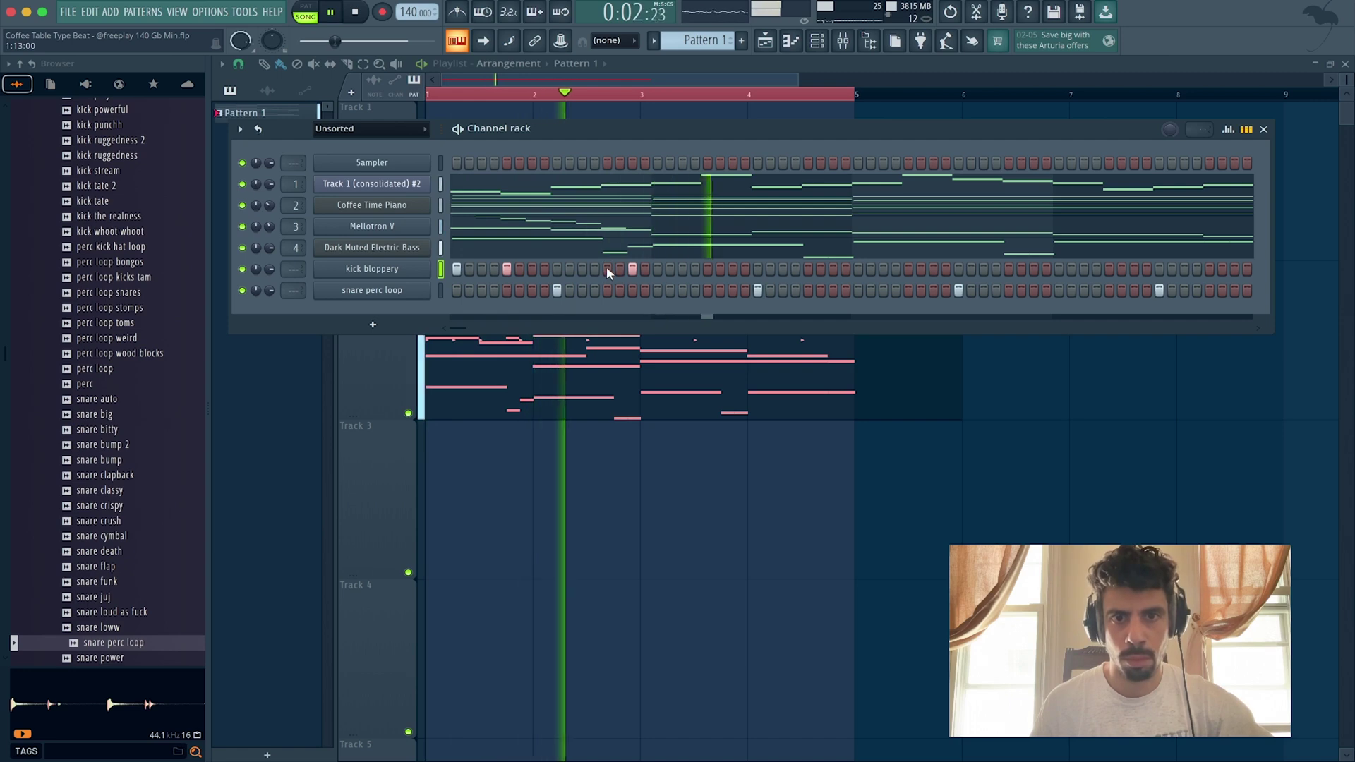
Step: Extend the kick bloppery pattern with hits on steps 21, 33, 45 and 47 while replaying the loop
key("space")
key("space")
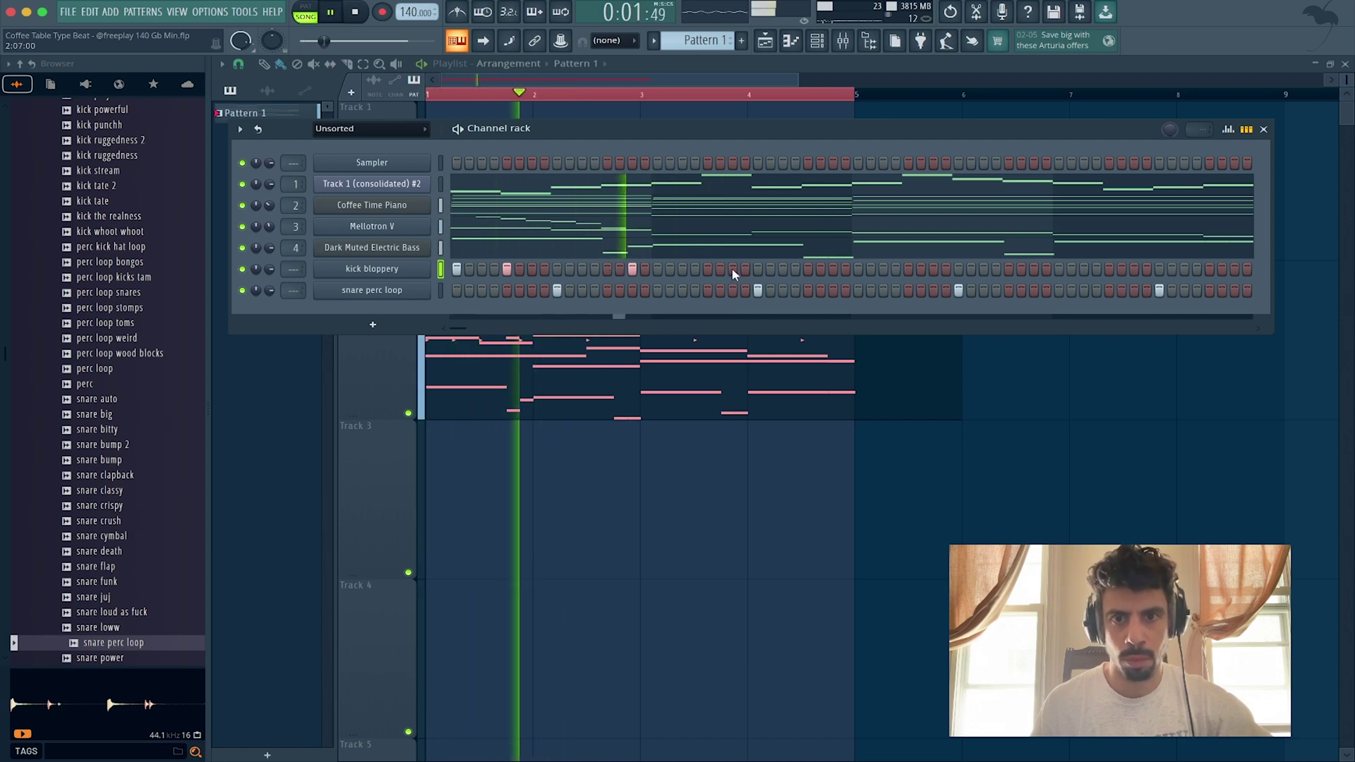
key("space")
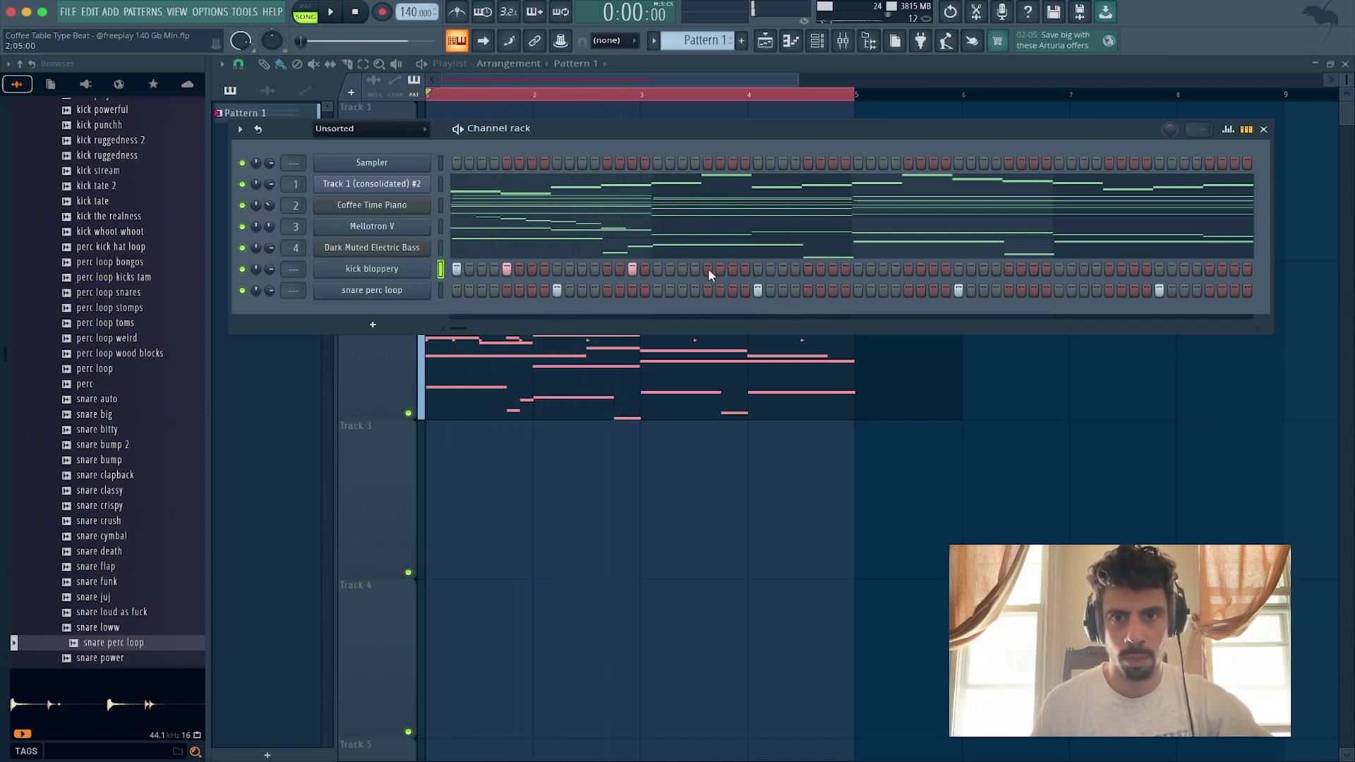
key("space")
left_click(708, 269)
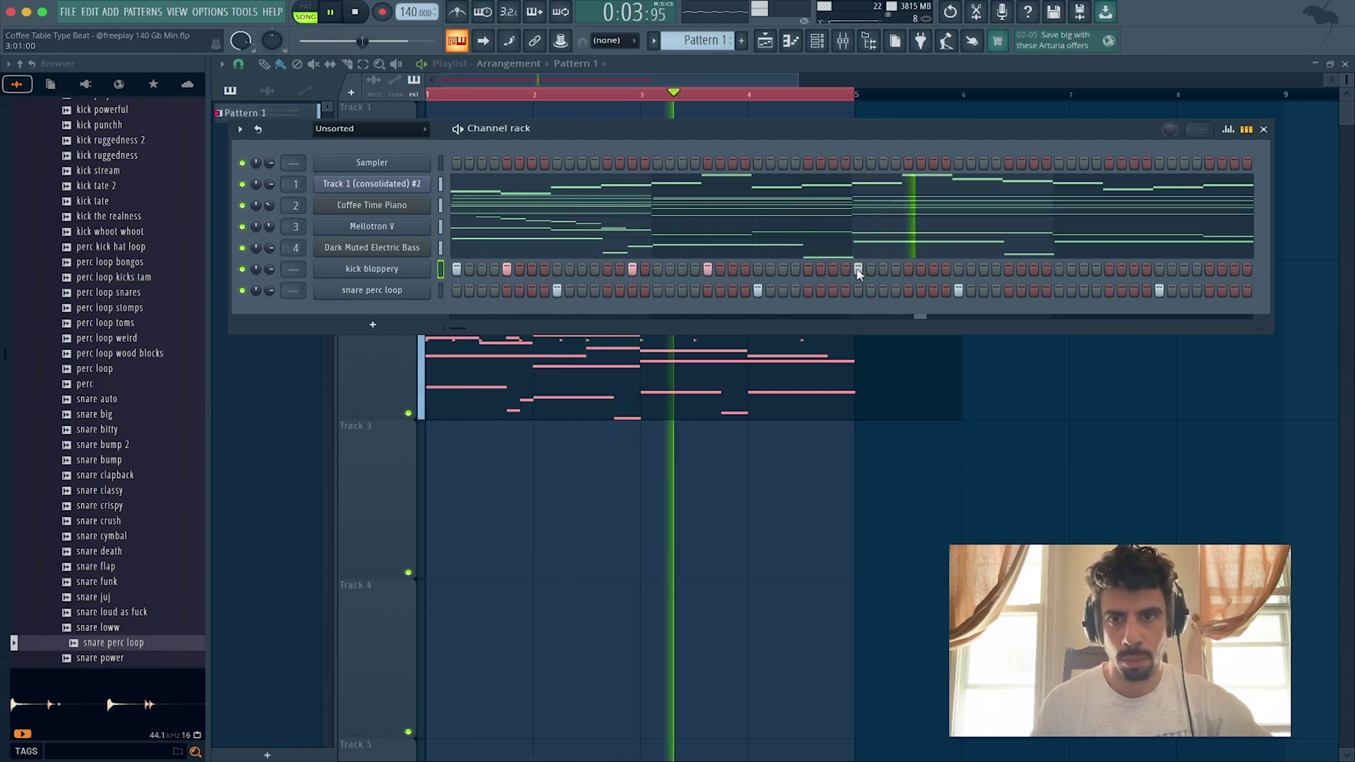
key("space")
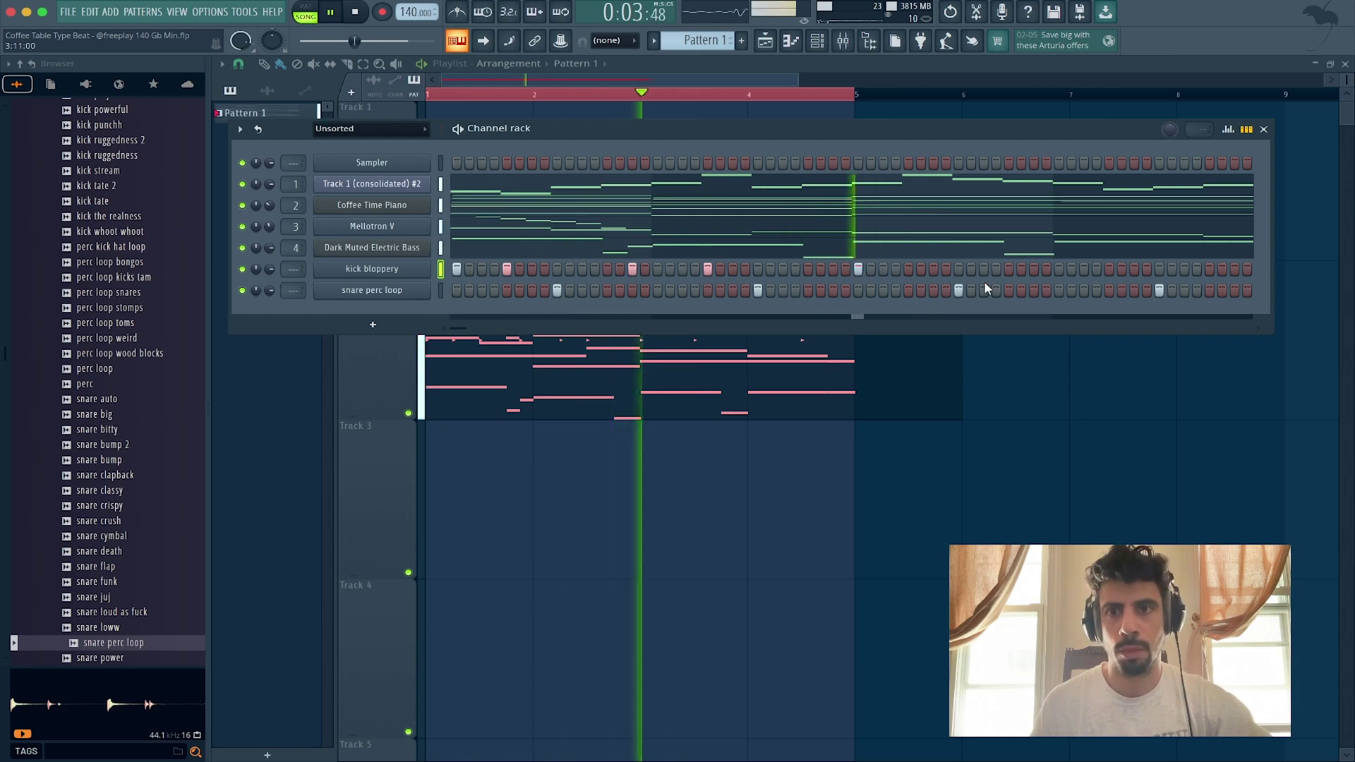
left_click(1009, 269)
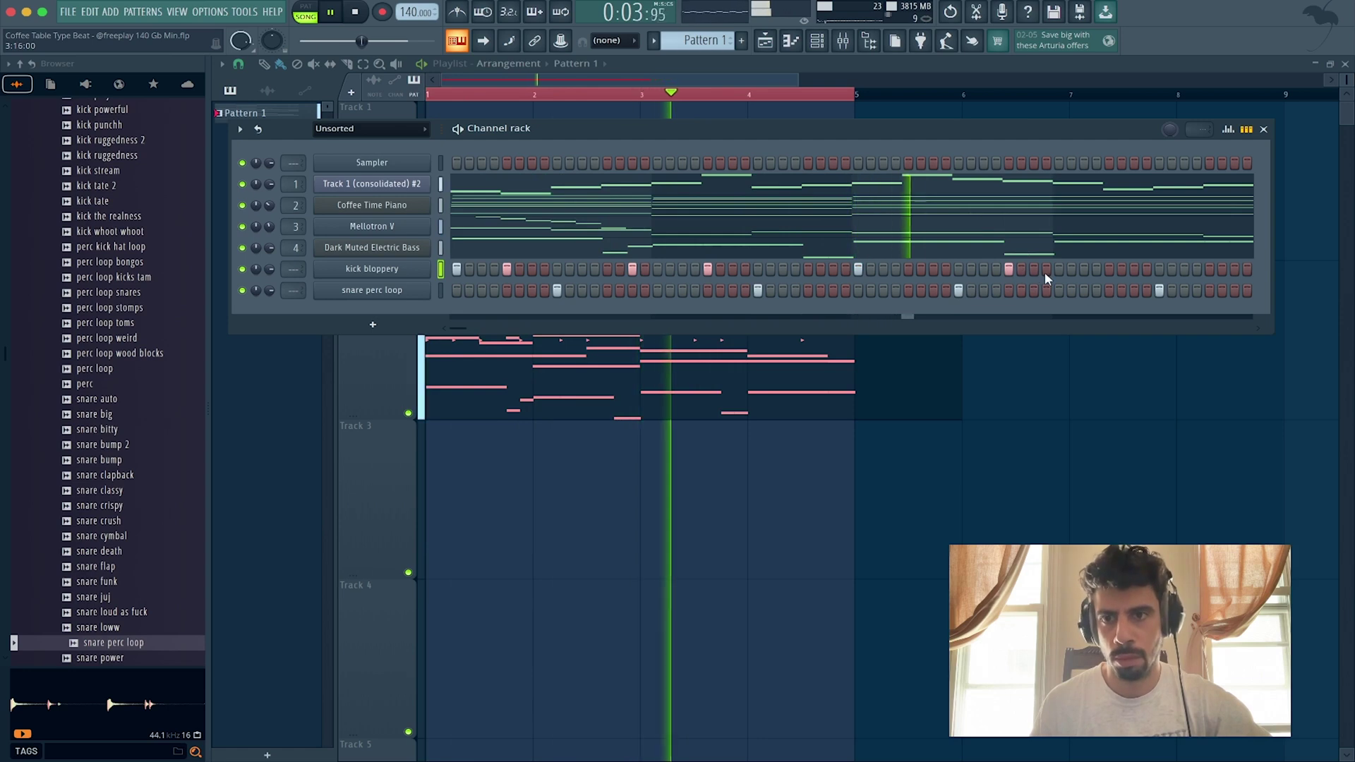
left_click(1034, 269)
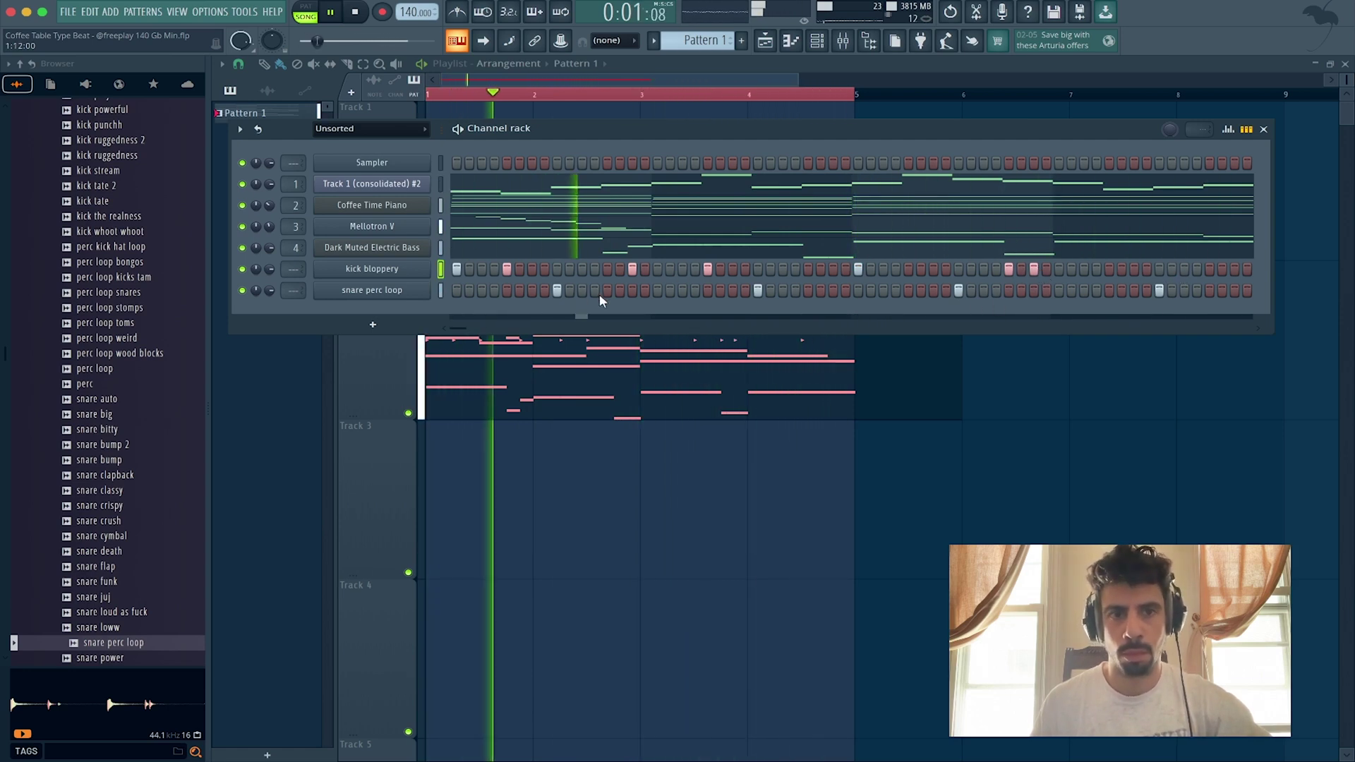
Step: Audition the kick tate and kick stream samples, and add kick stream as a new channel below the snare
scroll(101, 332, "up", 2)
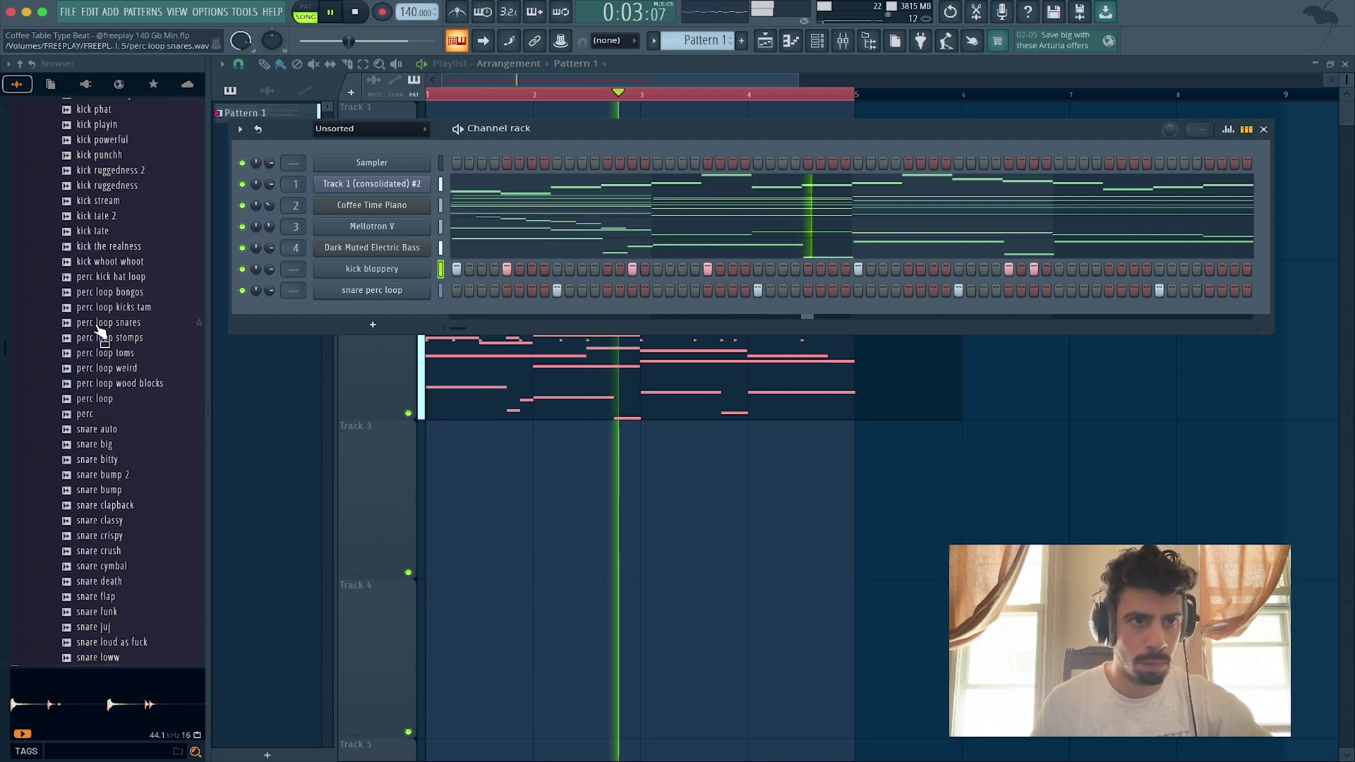
left_click(106, 232)
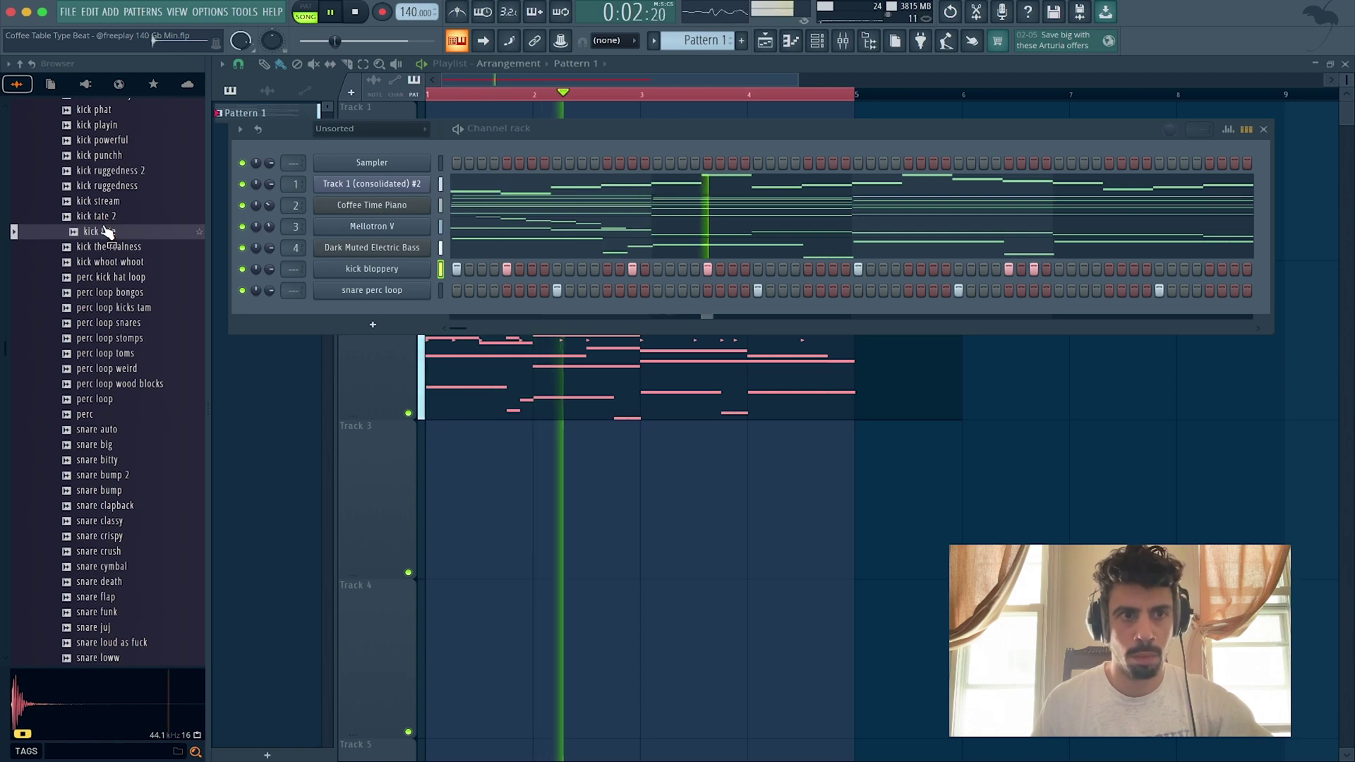
left_click(107, 202)
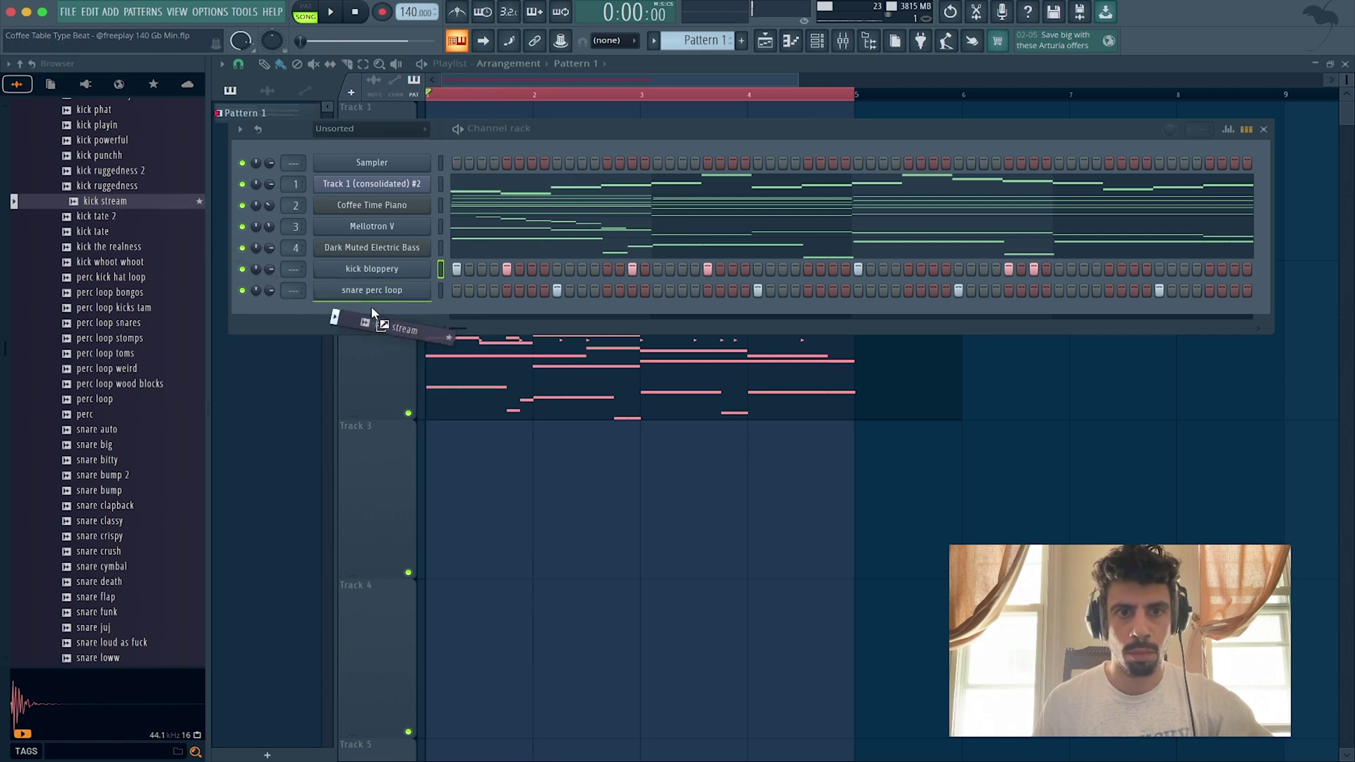
left_click_drag(373, 313, 373, 321)
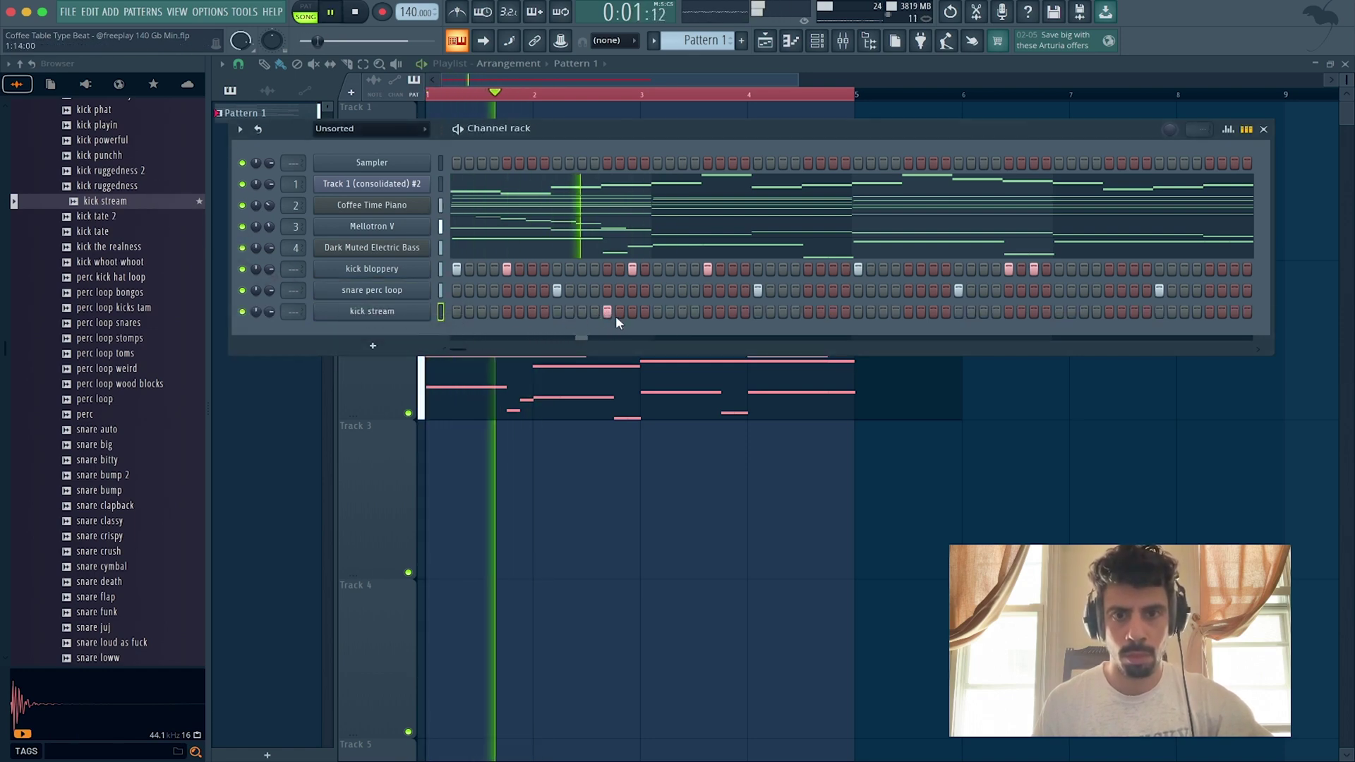
Step: Place kick stream hits on steps 13, 19, 37 and 51, and replay the loop from the start
left_click(682, 312)
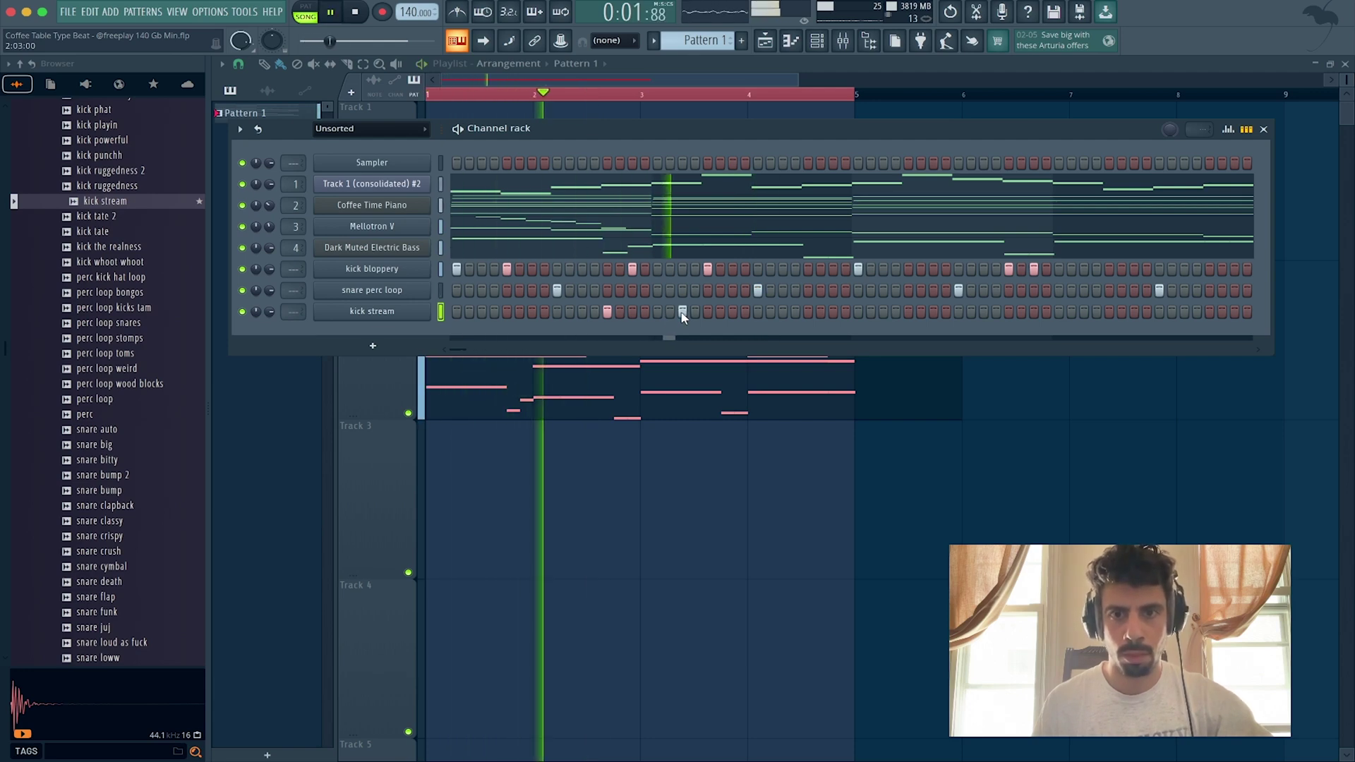
left_click(908, 311)
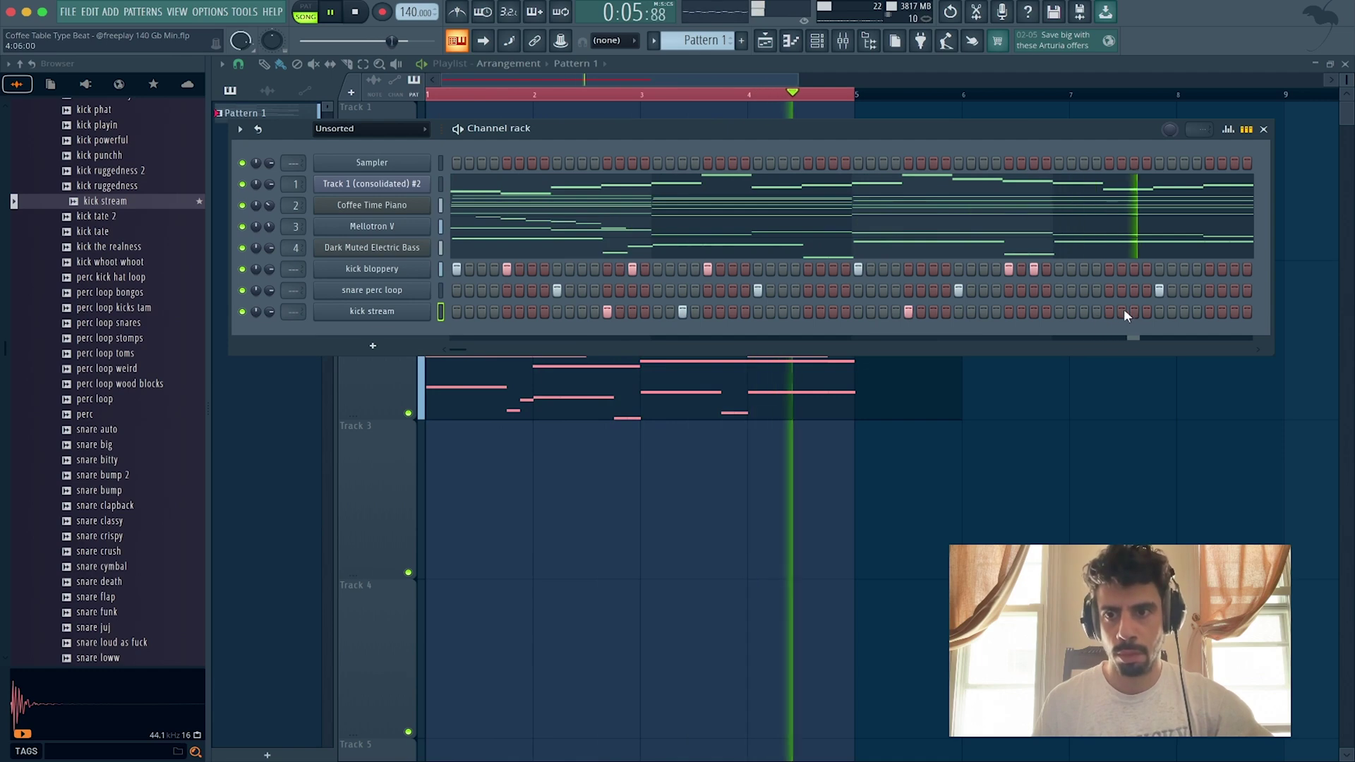
key("space")
key("space")
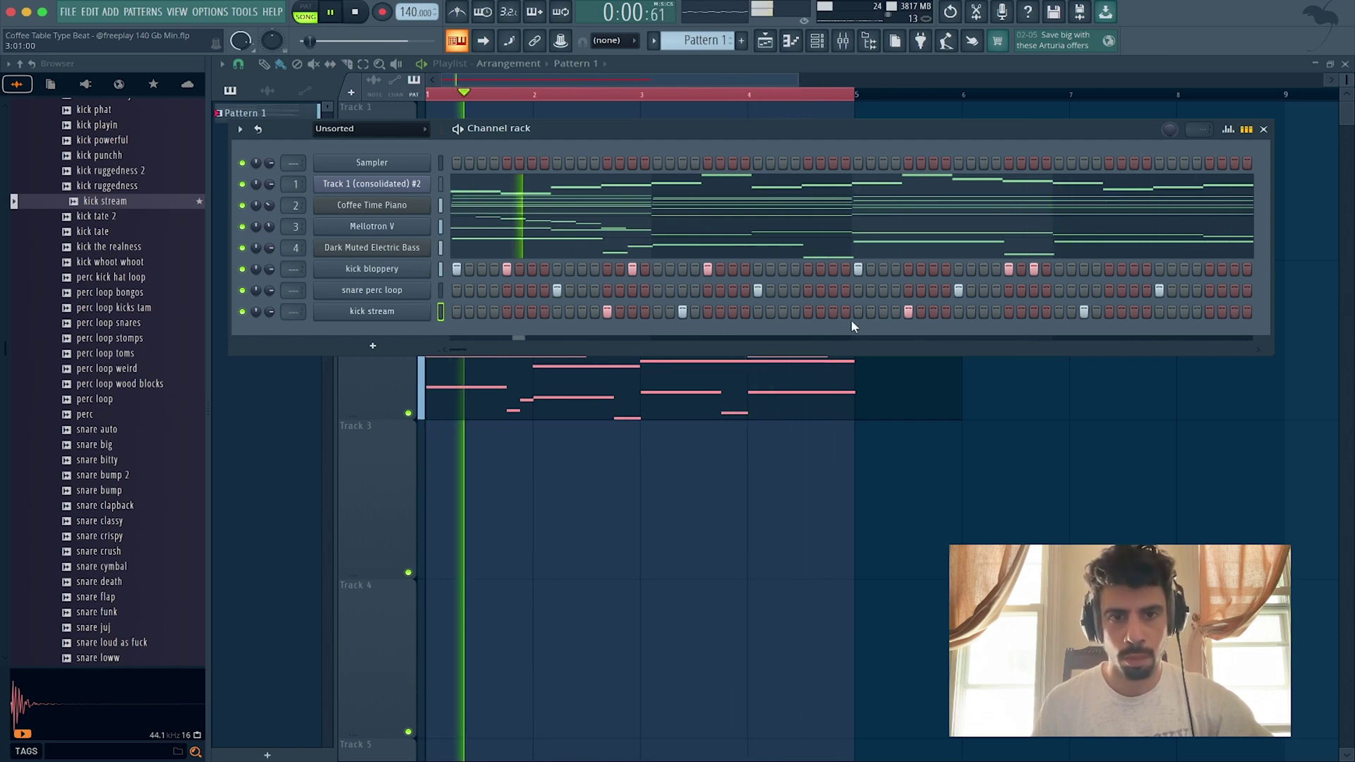
Step: Add kick stream hits on steps 1 and 5, try one on step 15, and remove the hit on step 19
left_click(457, 311)
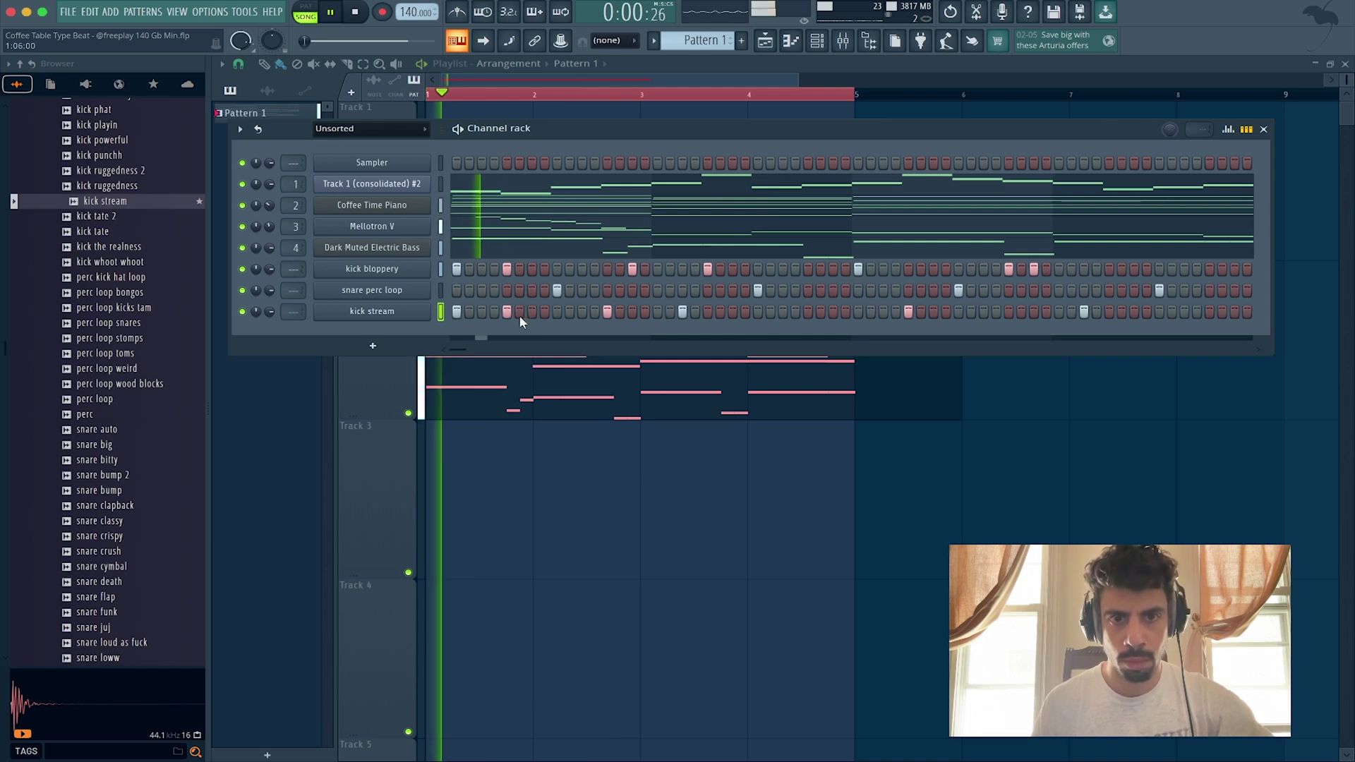
left_click(632, 312)
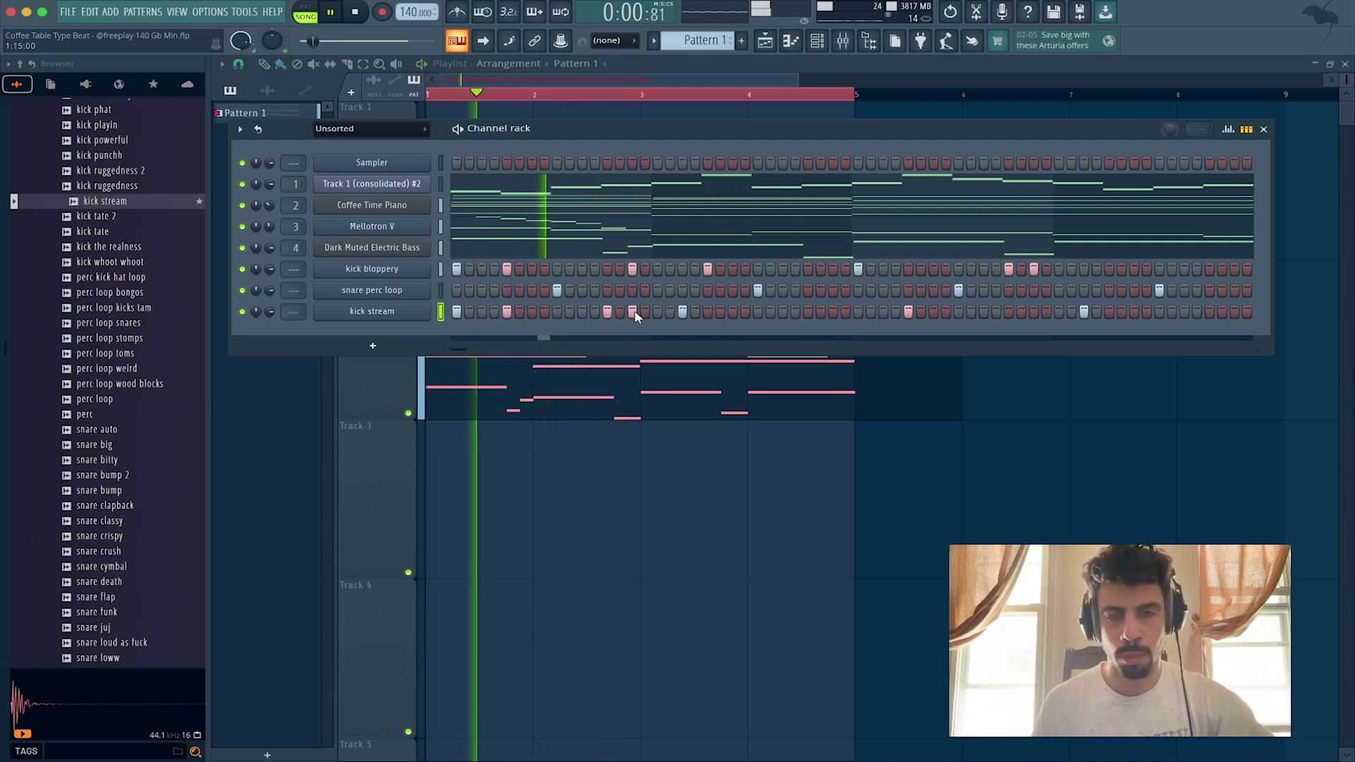
left_click(633, 311)
key("space")
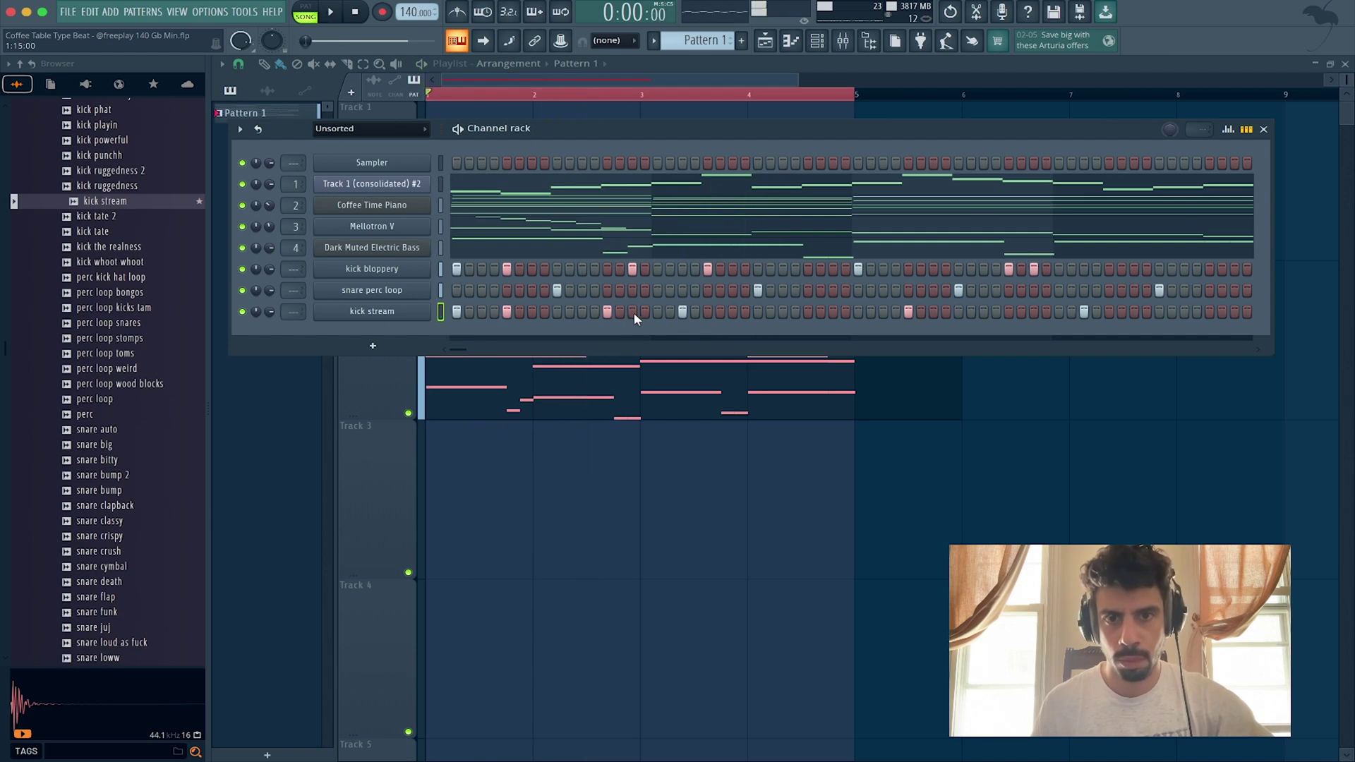
key("space")
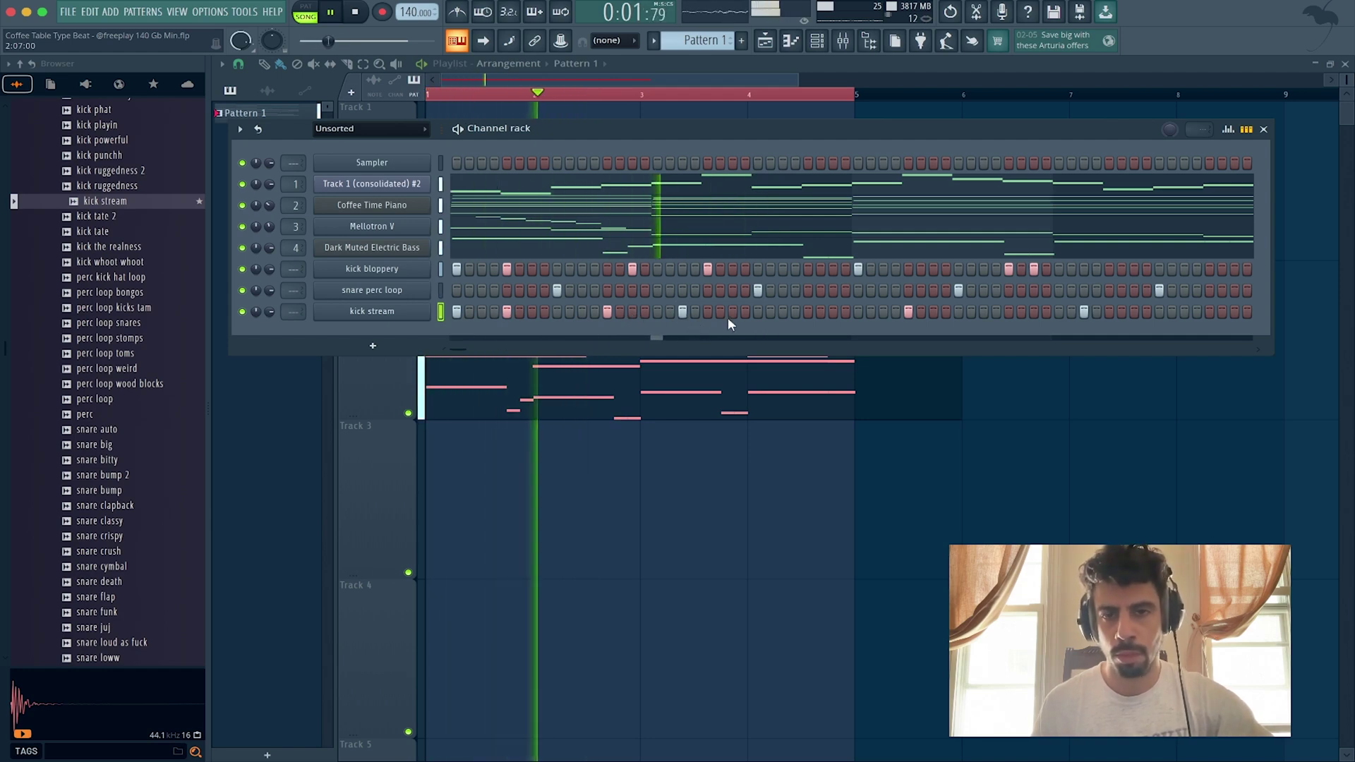
left_click(682, 311)
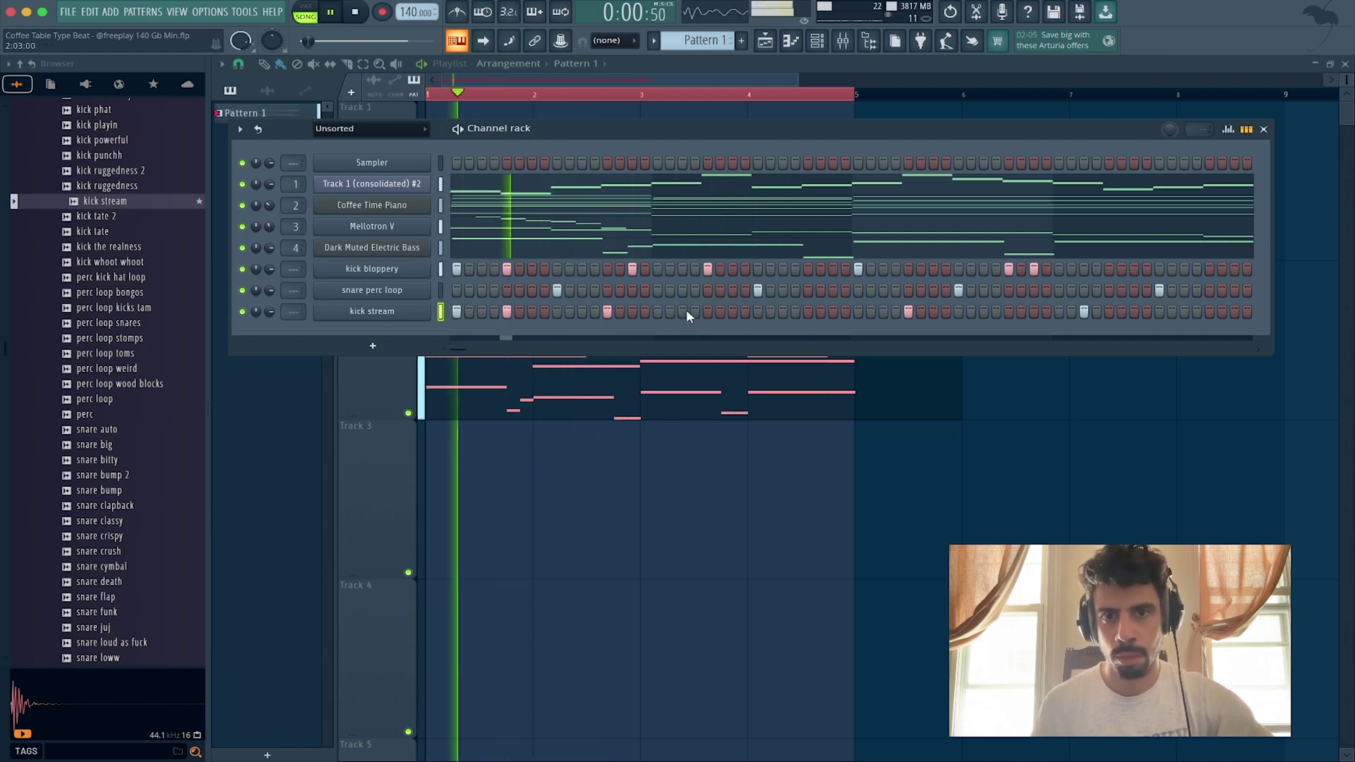
Step: Add kick bloppery hits on steps 19 and 37 while the loop plays
left_click(683, 269)
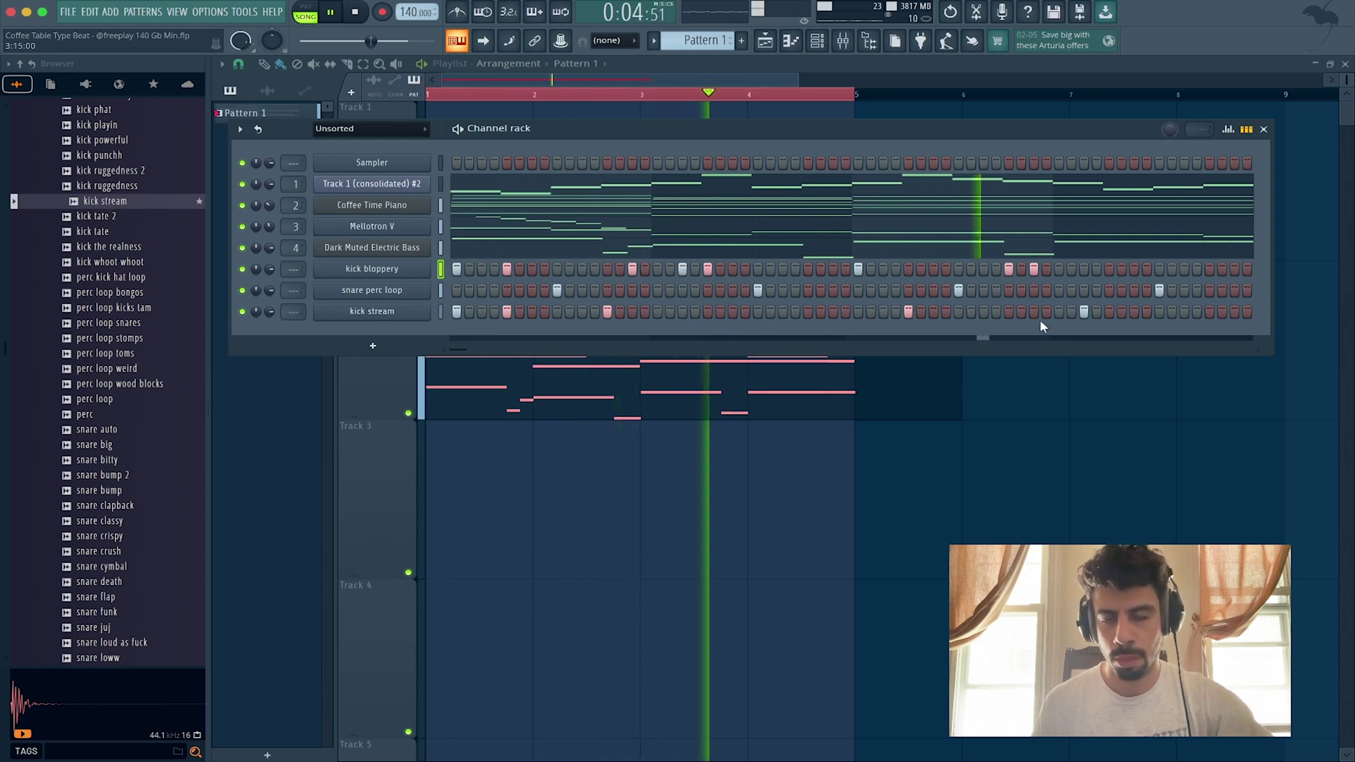
left_click(908, 269)
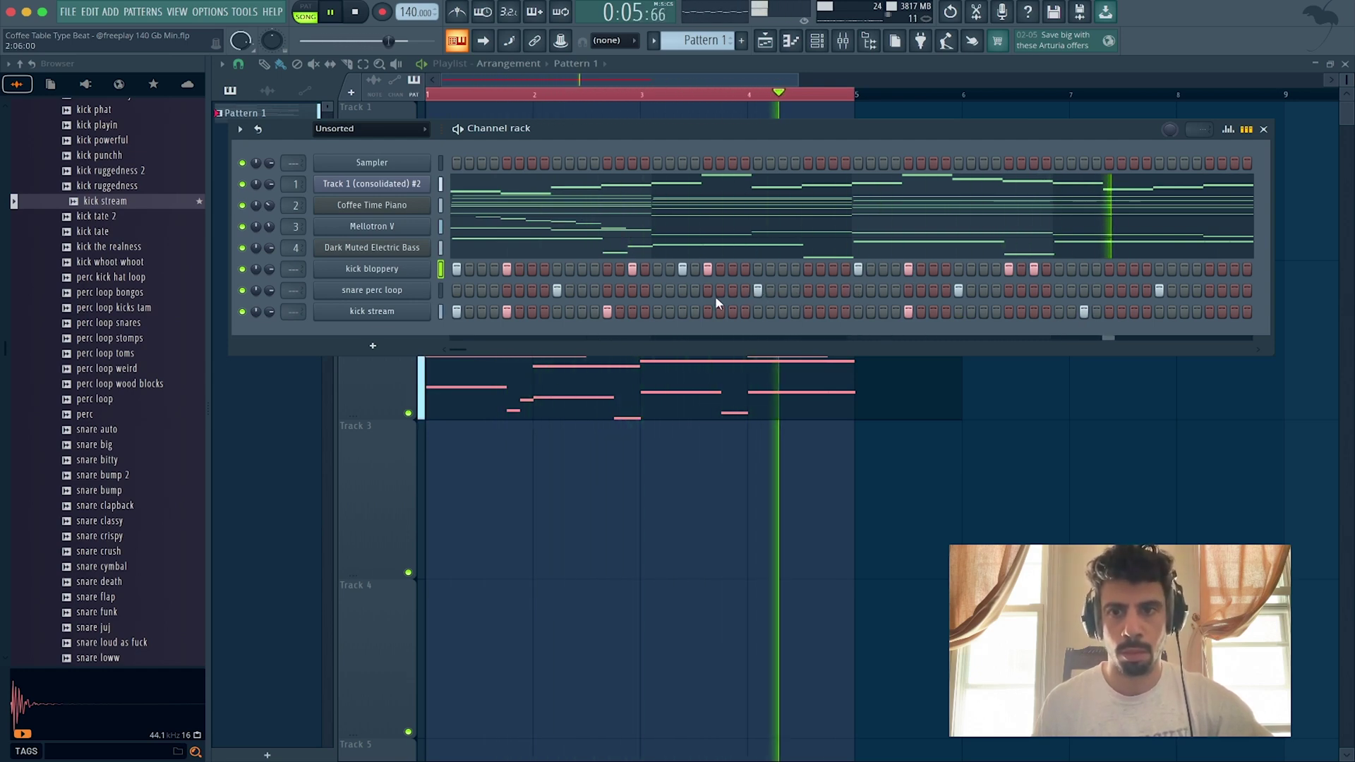
Step: Lower the precomputed EQ effect of the snare perc loop sample, close its settings and replay the loop
left_click(414, 294)
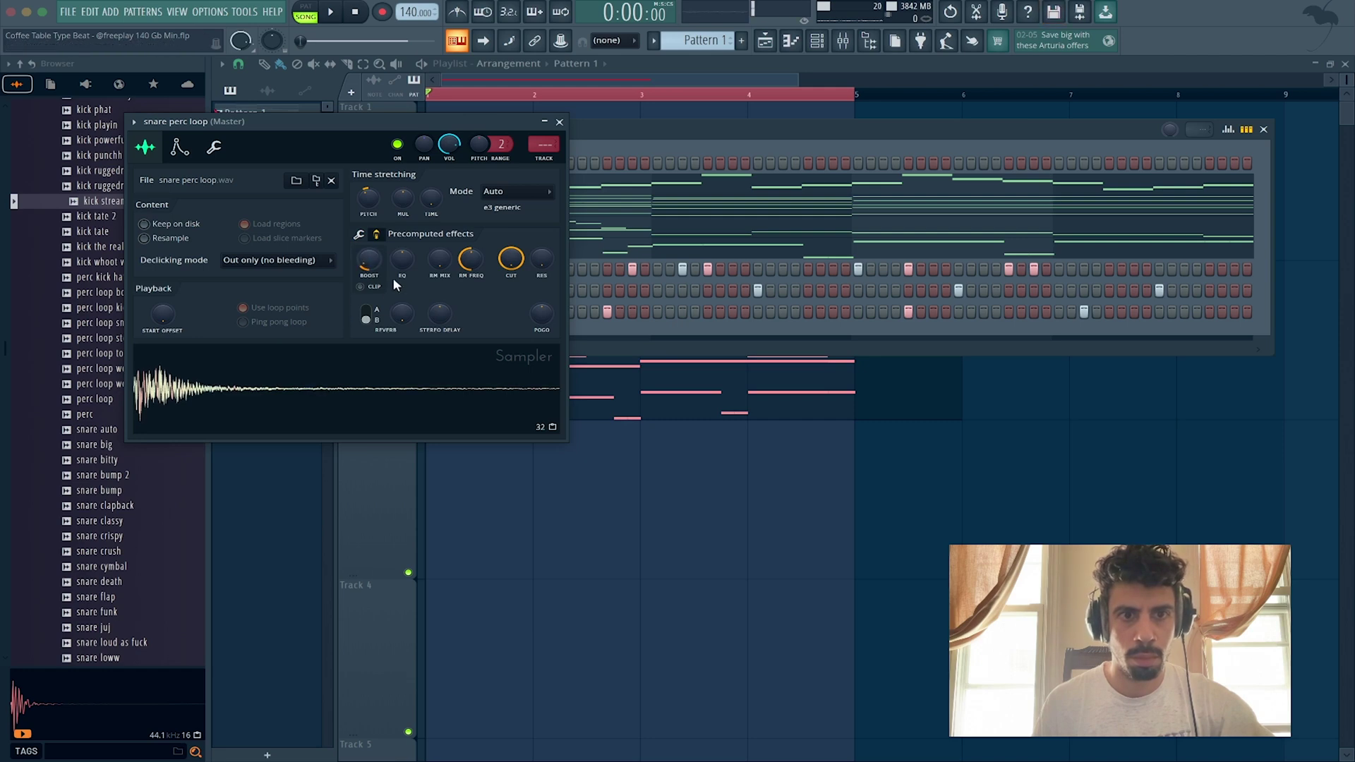
left_click_drag(396, 264, 397, 310)
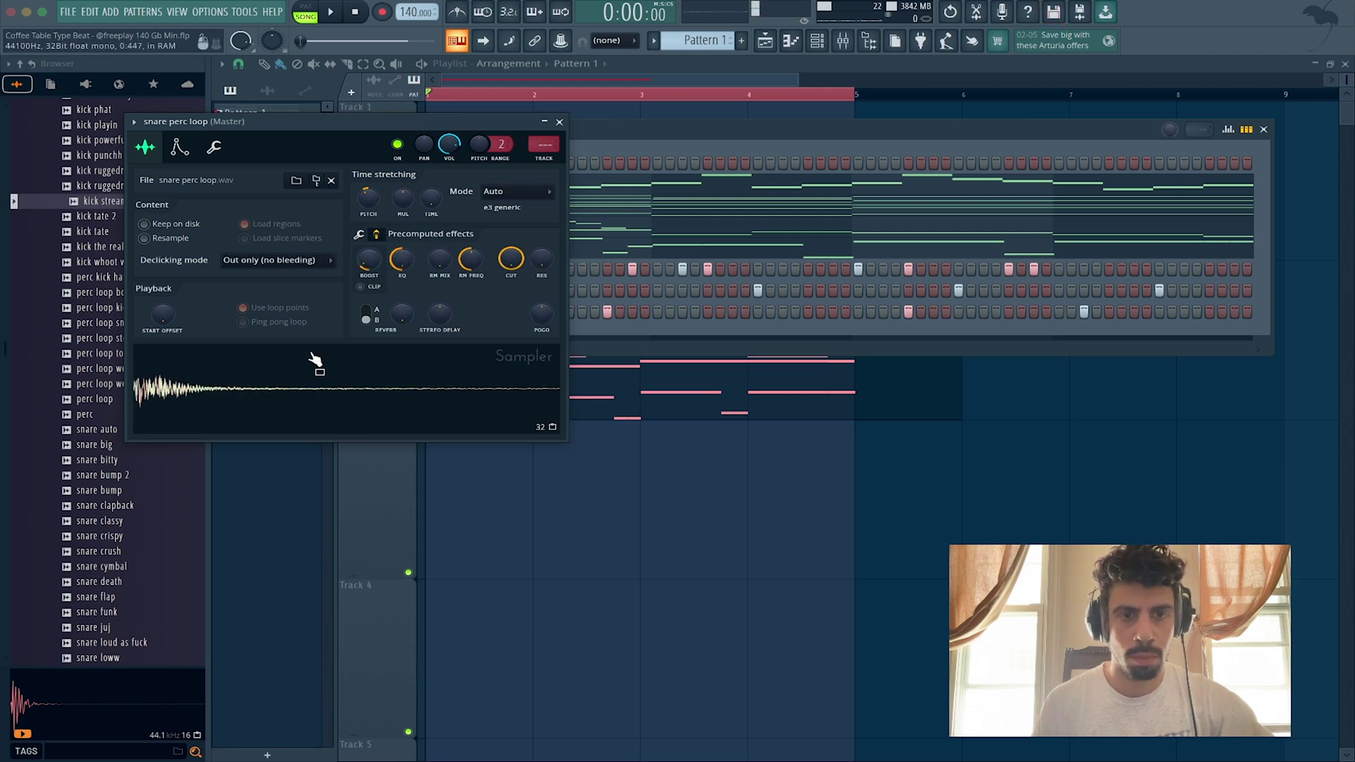
left_click(559, 122)
key("space")
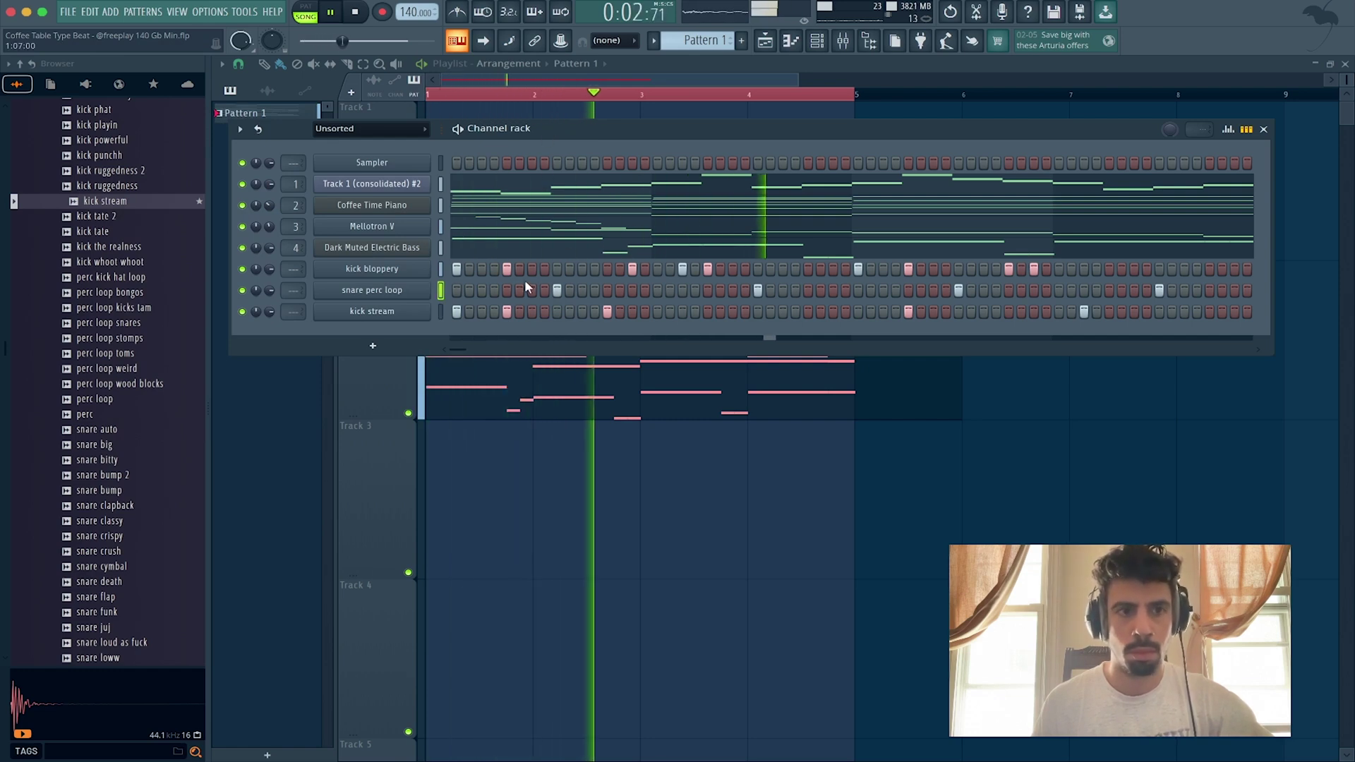
Step: Find the hat loop bright sample in Snare Jordan Vol. 5, audition it over the beat and stop playback
scroll(156, 250, "up", 4)
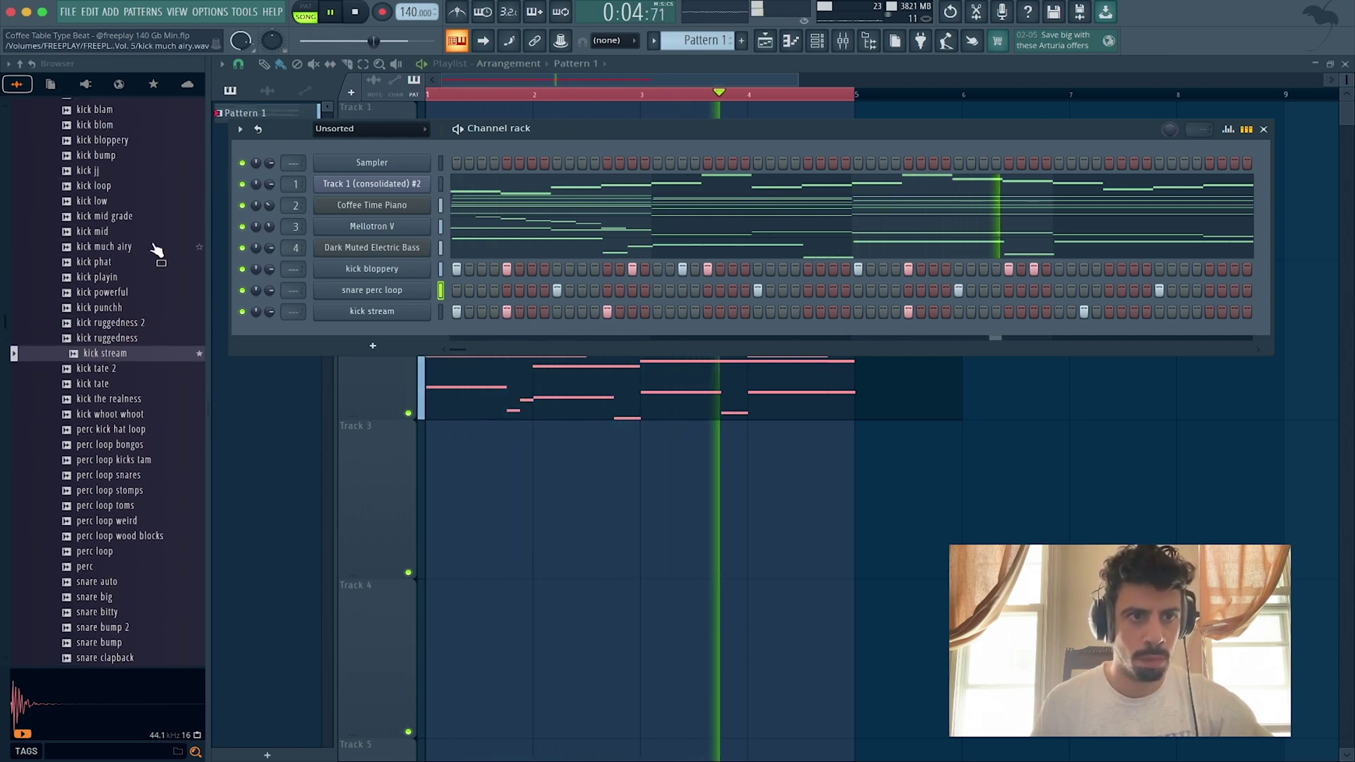
scroll(156, 251, "up", 6)
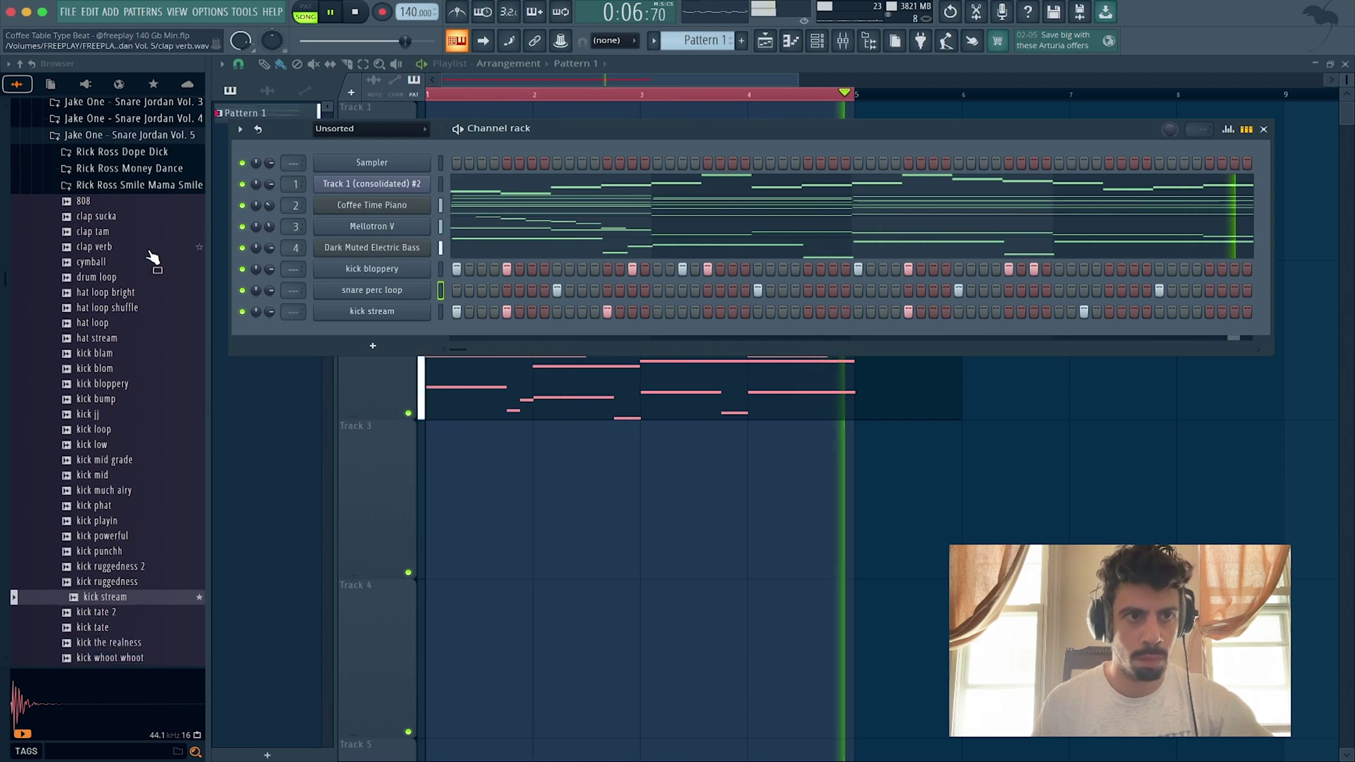
scroll(148, 233, "down", 1)
scroll(141, 261, "down", 1)
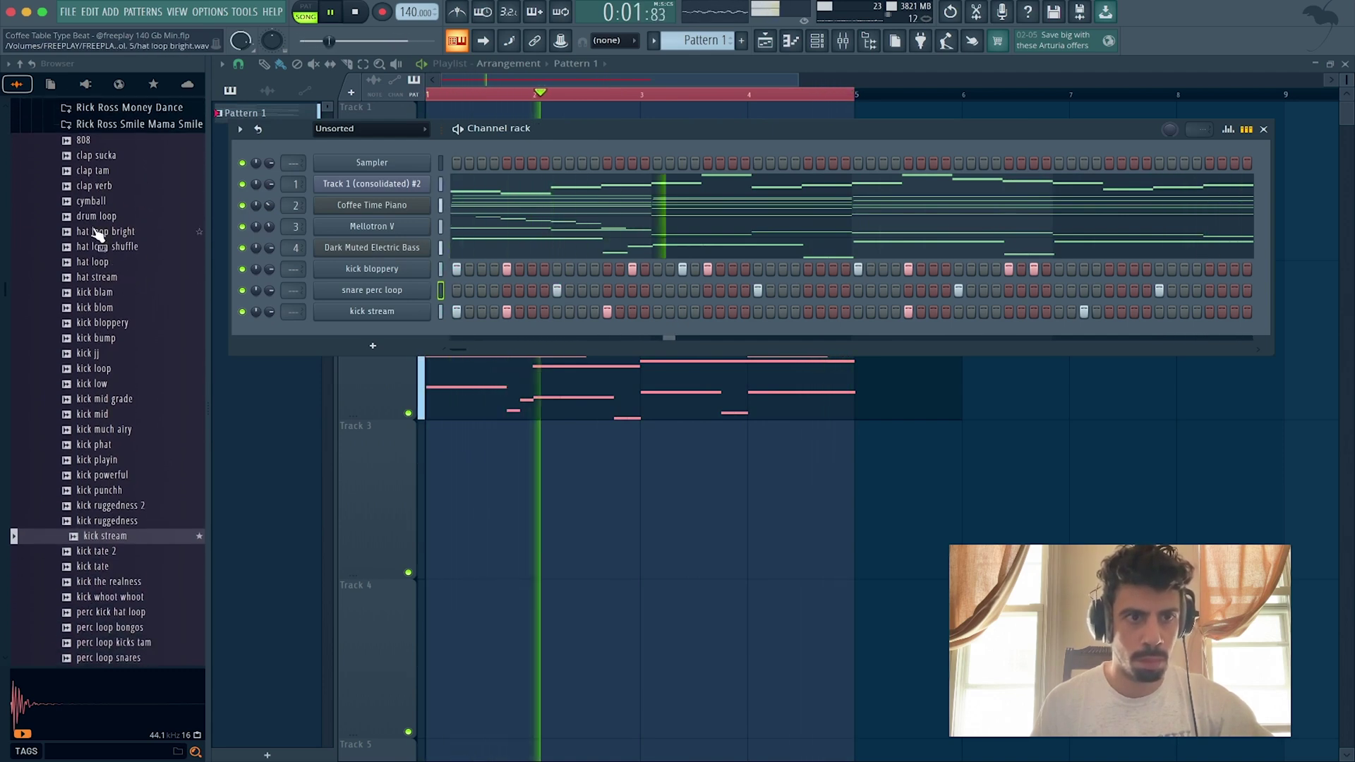
left_click(97, 235)
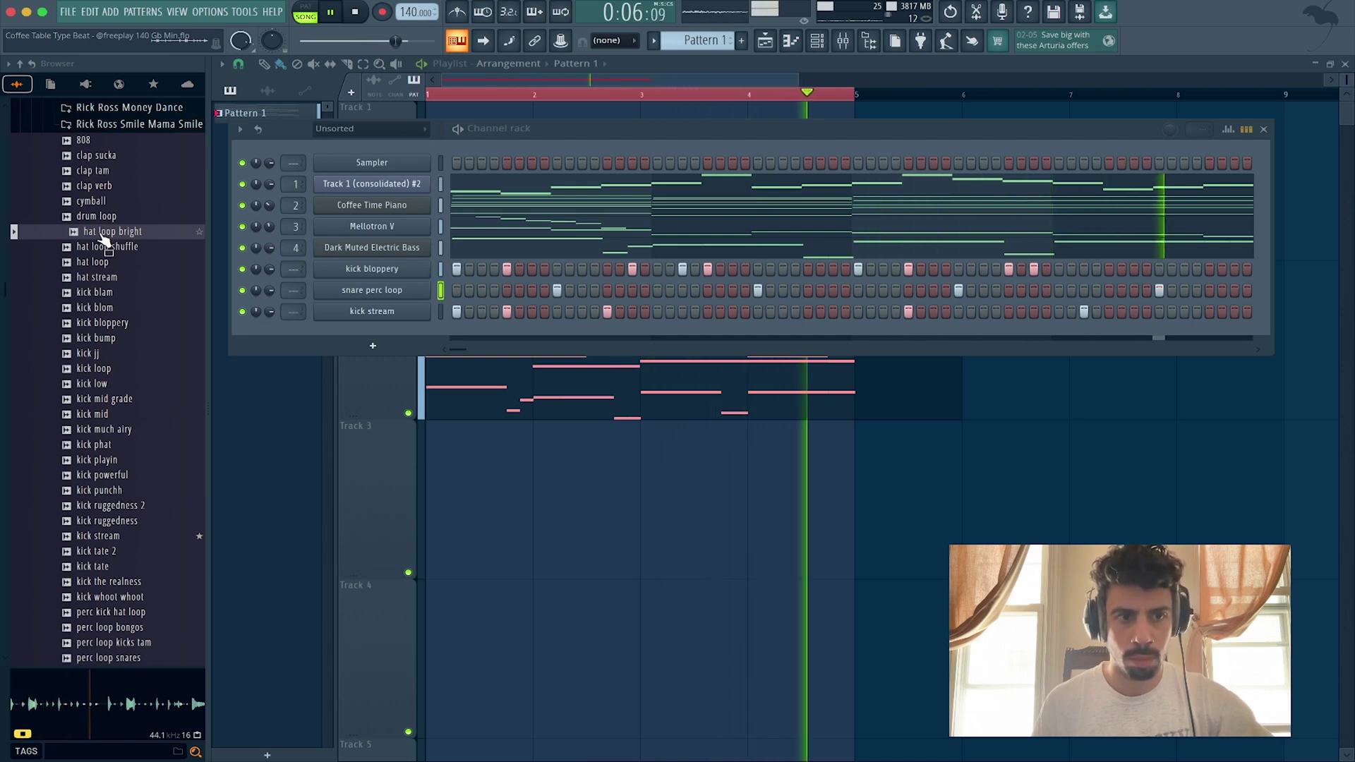
key("space")
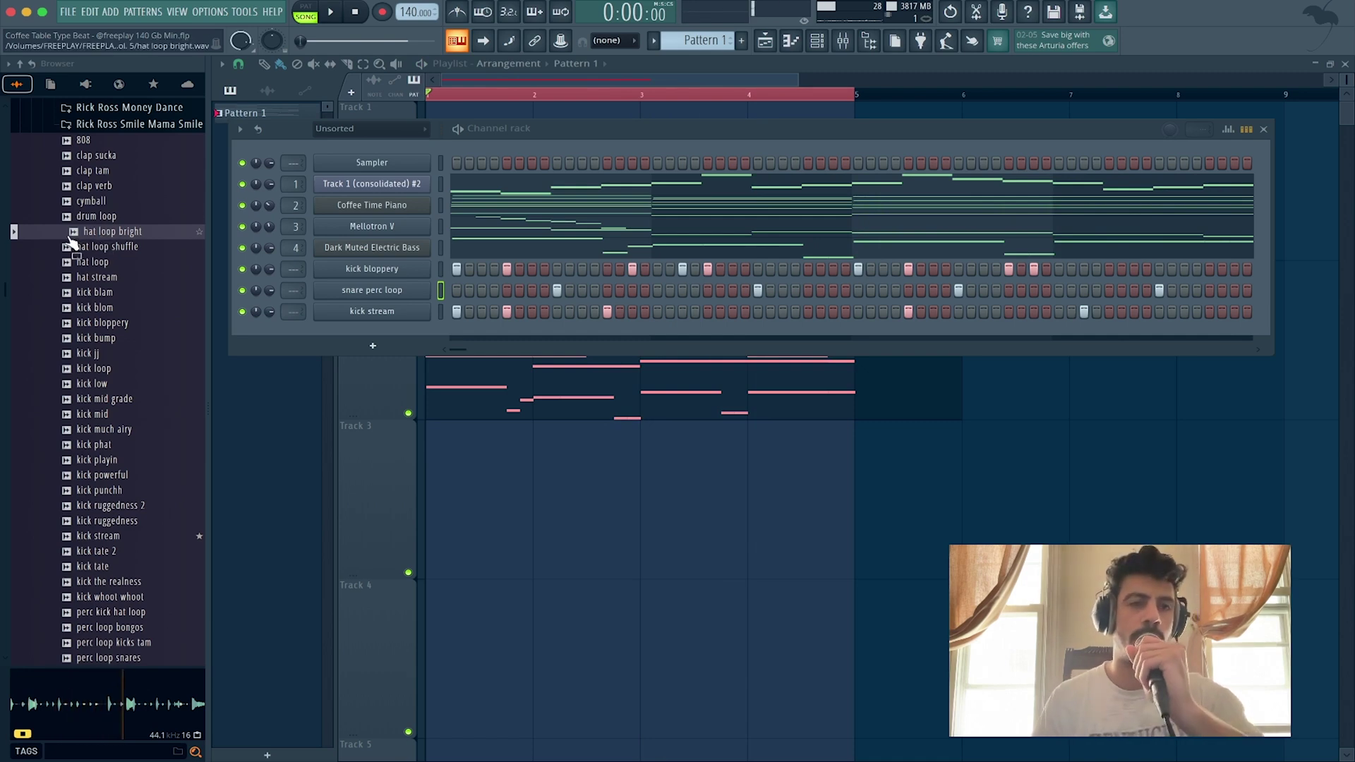
Step: Place the hat loop bright sample on Track 3 at bar 1 and briefly play the arrangement
left_click_drag(133, 235, 436, 486)
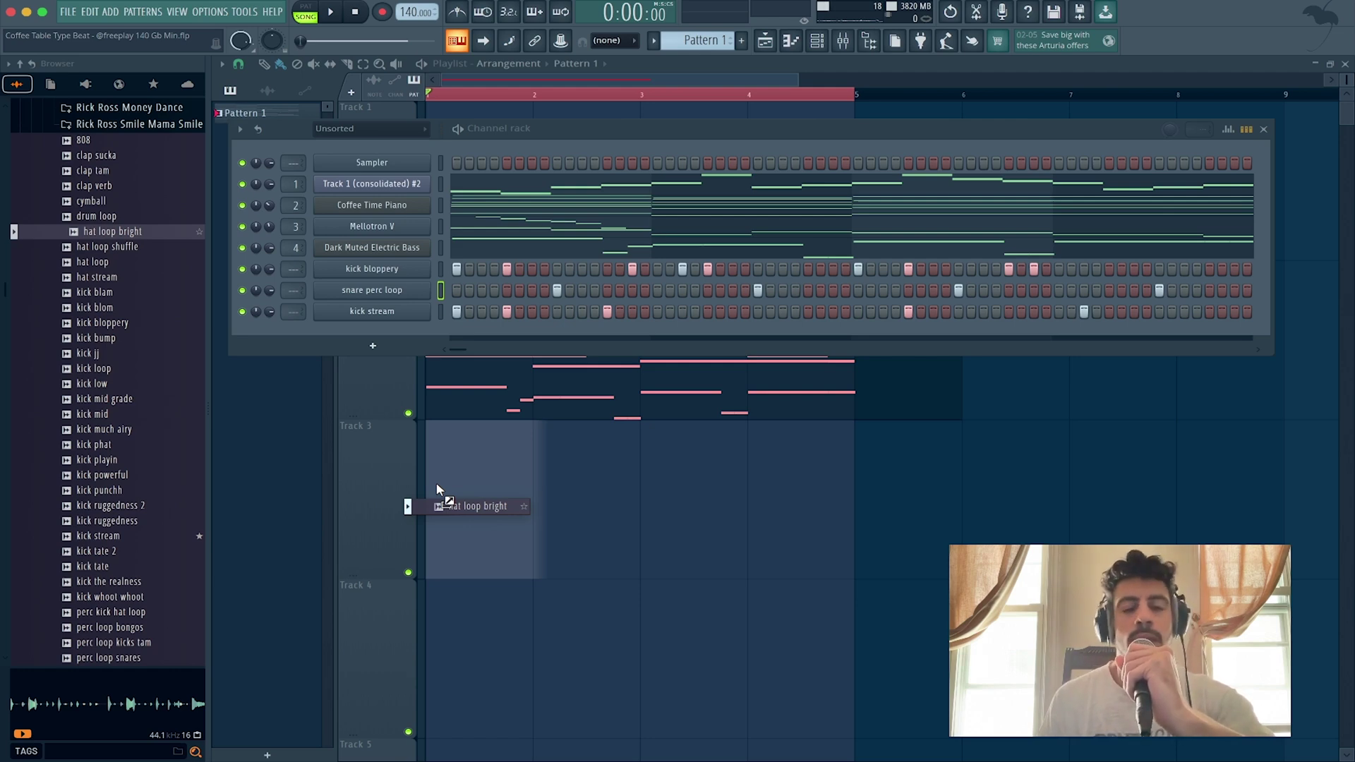
left_click_drag(438, 487, 438, 484)
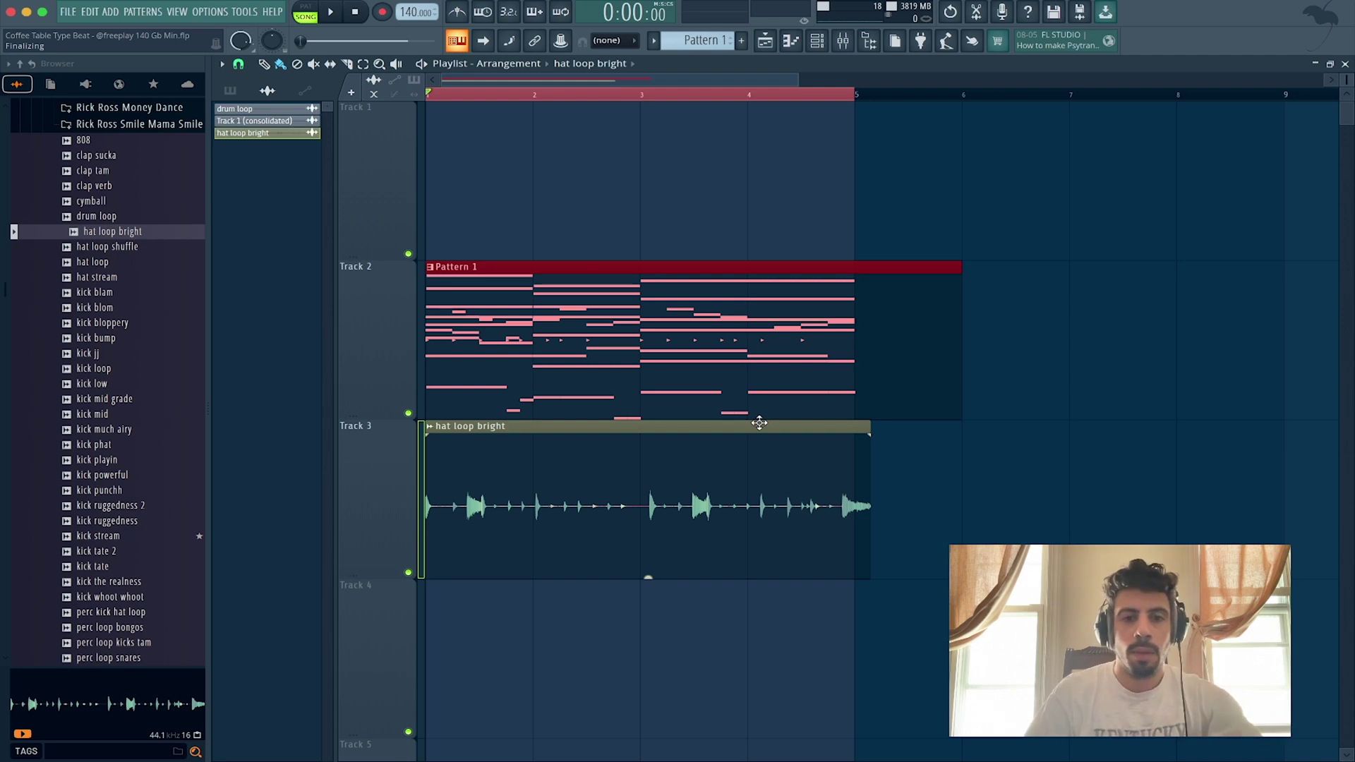
key("space")
key("space")
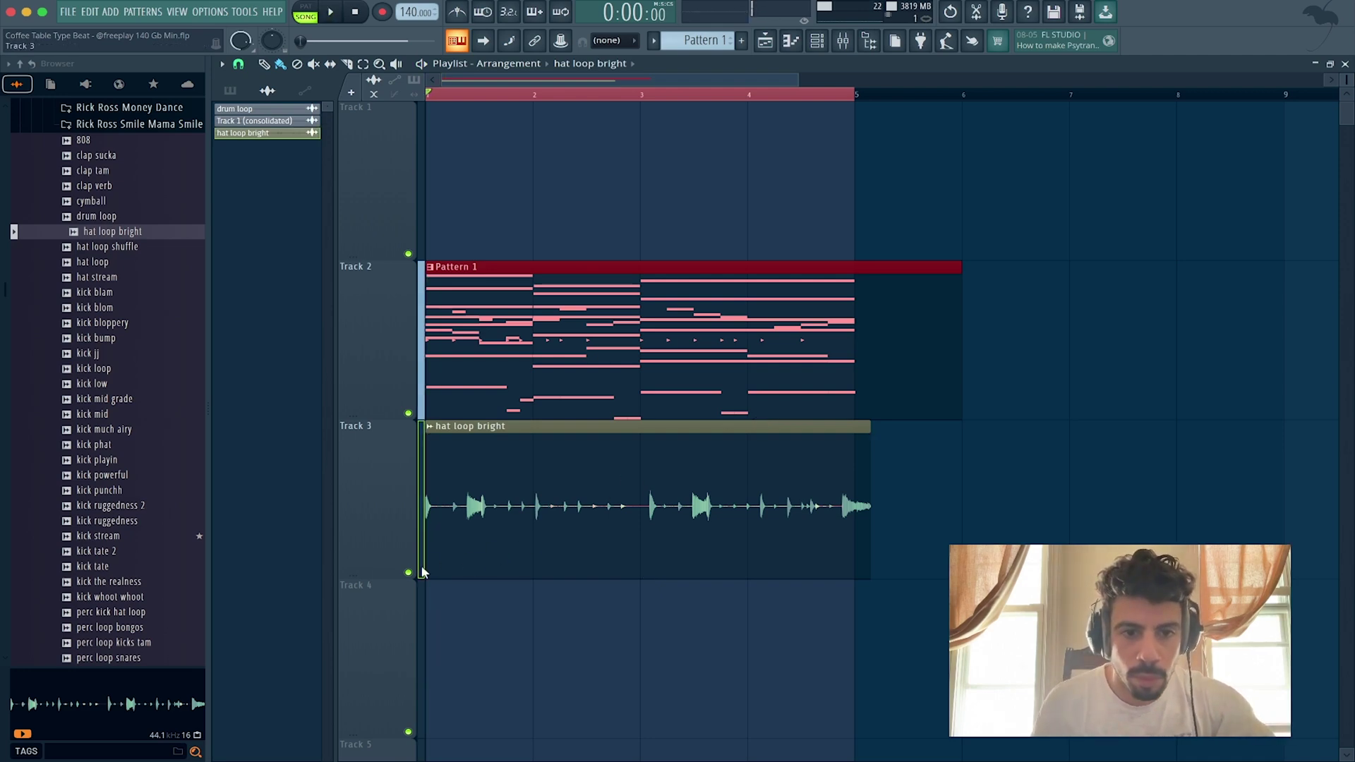
key("space")
key("space")
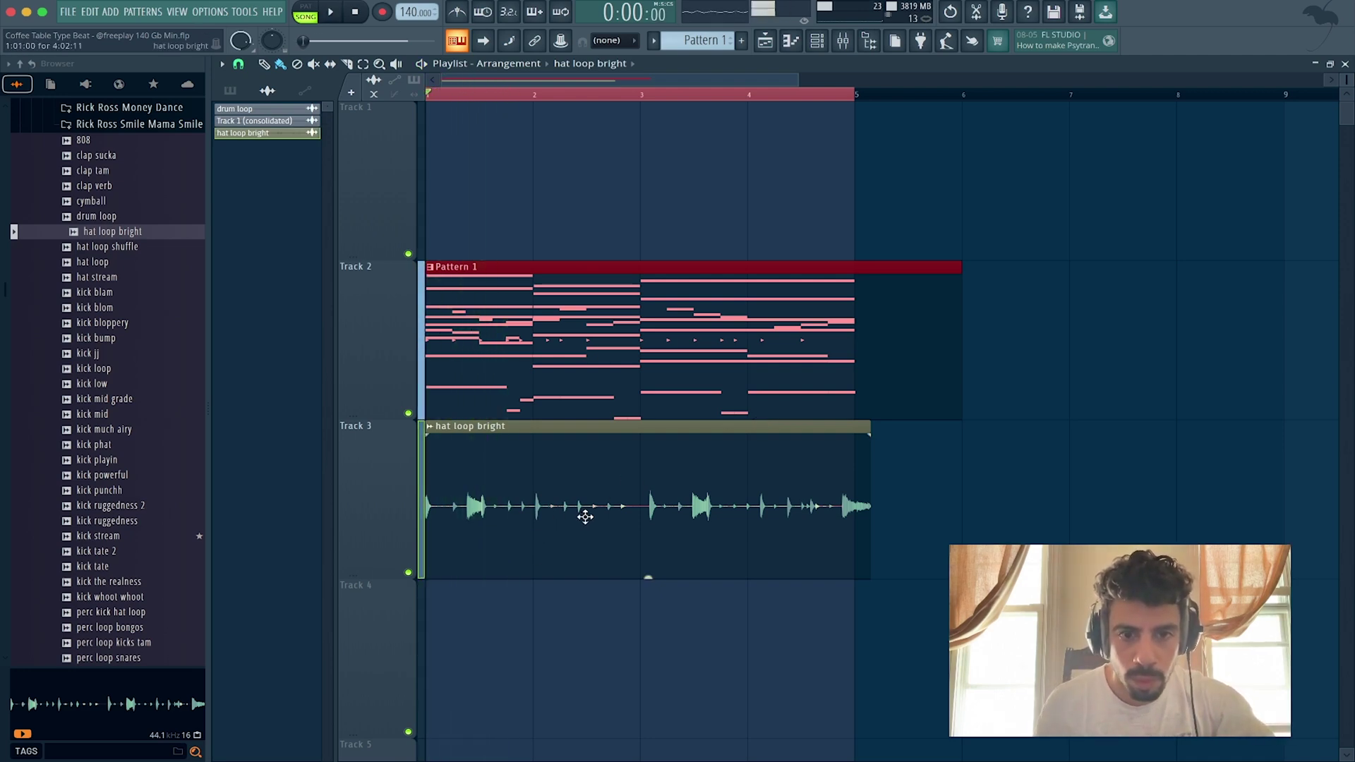
key("space")
key("space")
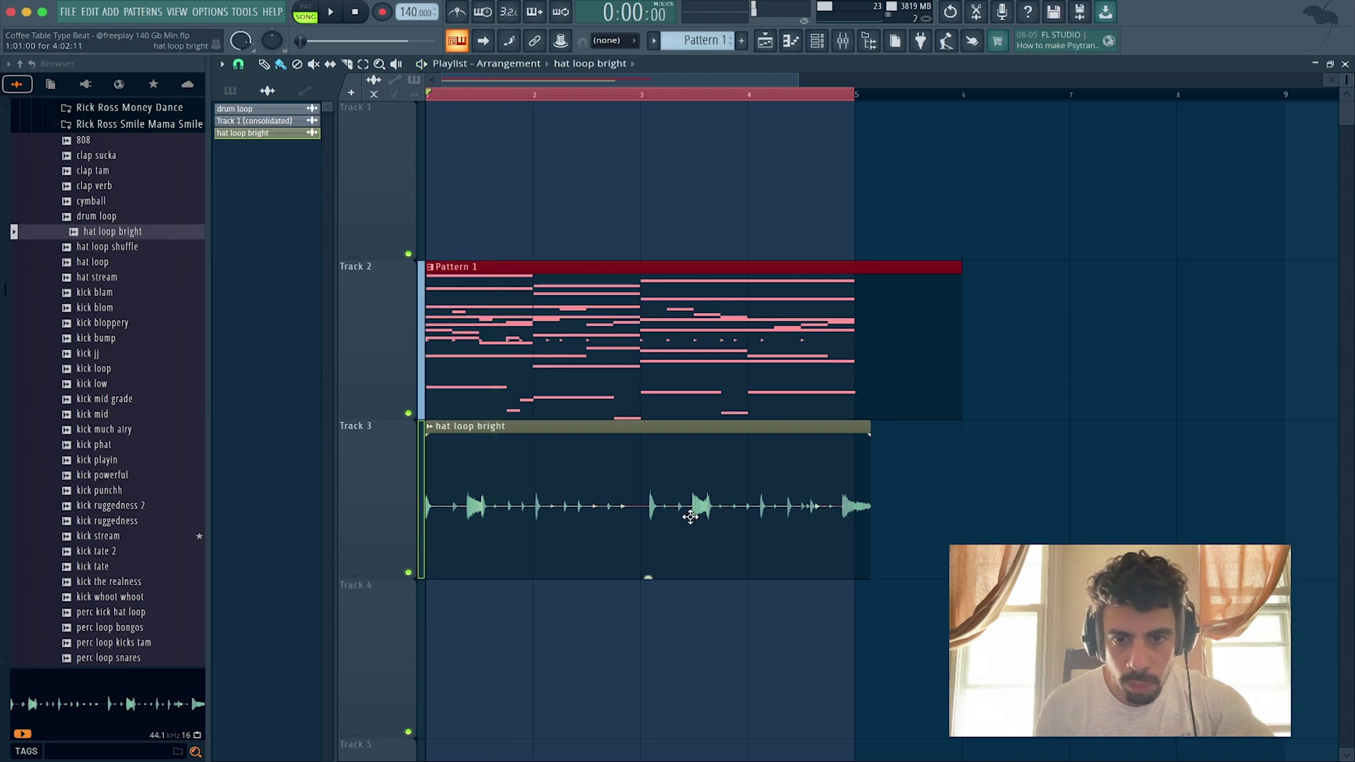
Step: Set the hat loop clip's time-stretching mode to Stretch, shorten its time to fit exactly four bars, and play it back
double_click(727, 514)
left_click(396, 80)
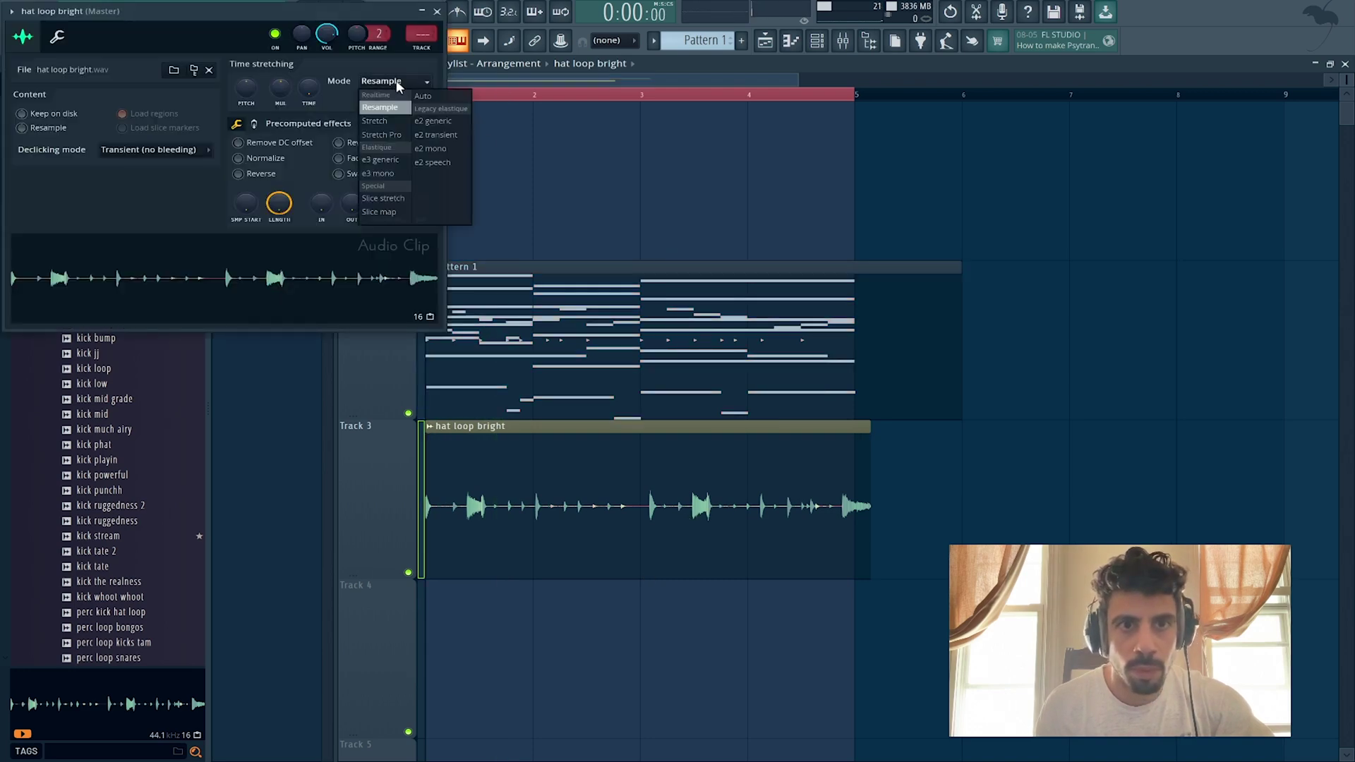
left_click(374, 121)
left_click_drag(312, 93, 315, 92)
key("space")
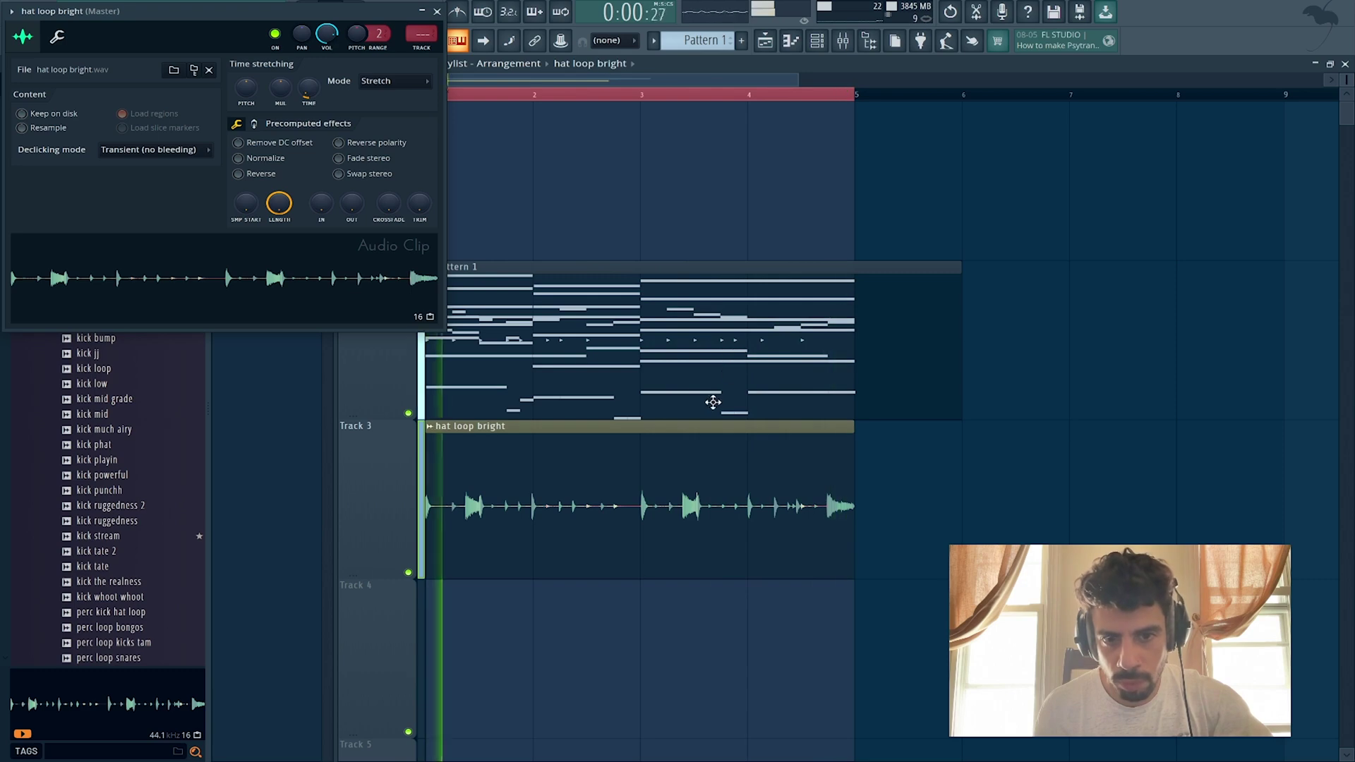
key("space")
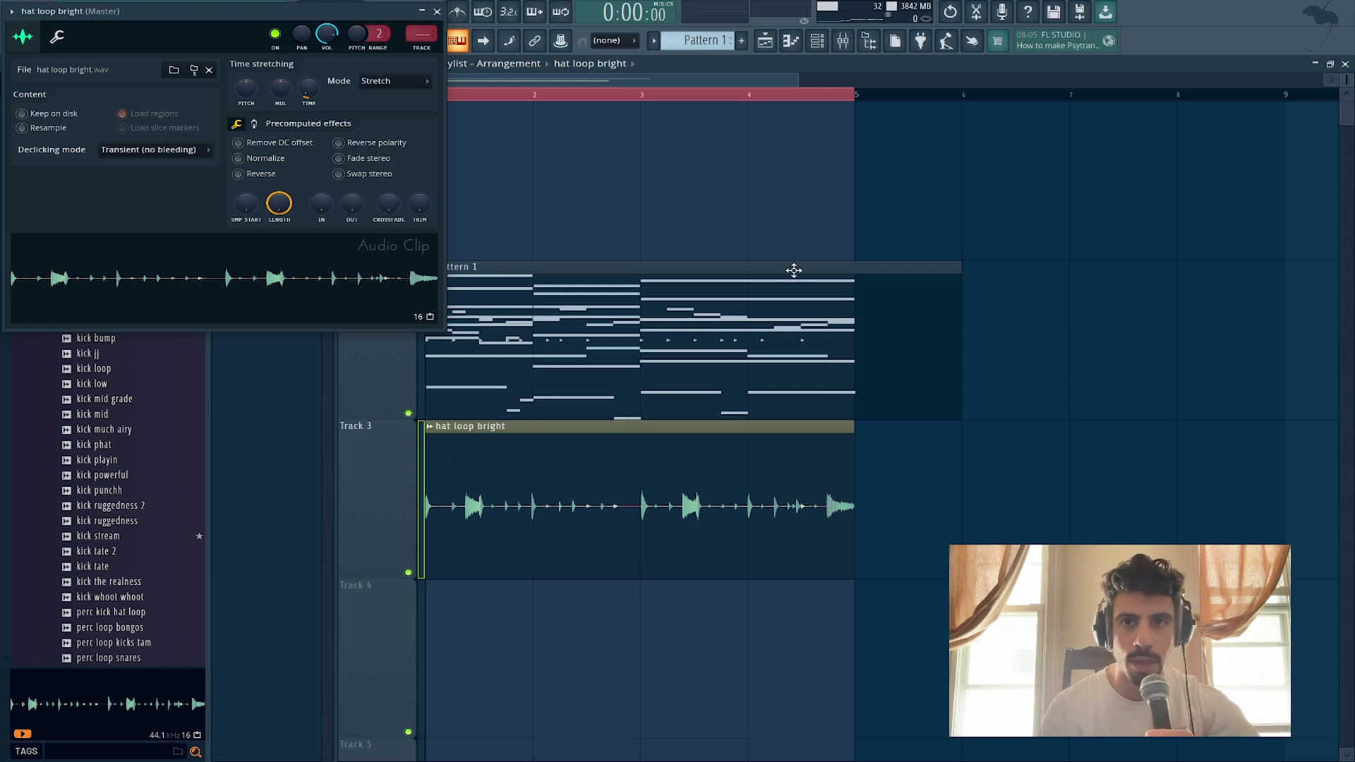
Step: Look through the Decimort2 presets on the Coffee Time Piano mixer track, keeping ASR-10 selected
left_click(844, 42)
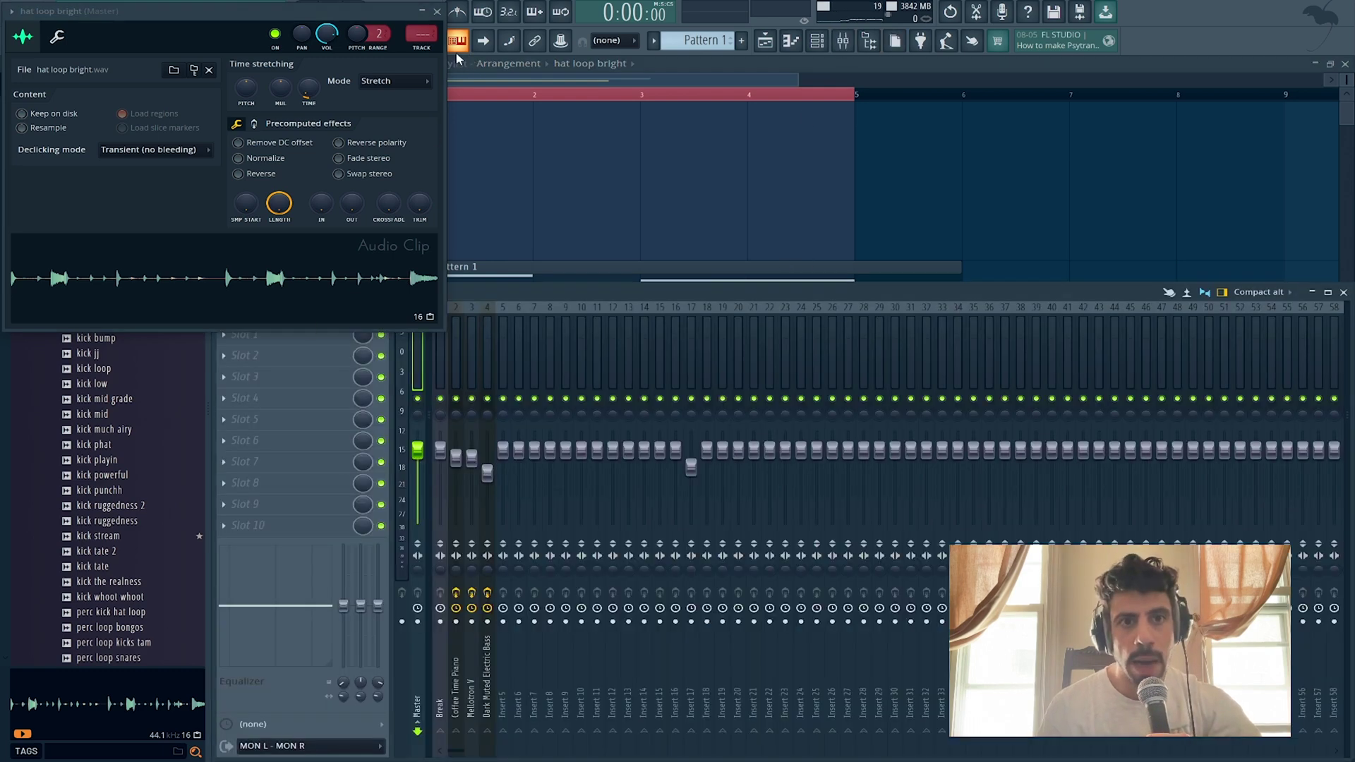
left_click(437, 12)
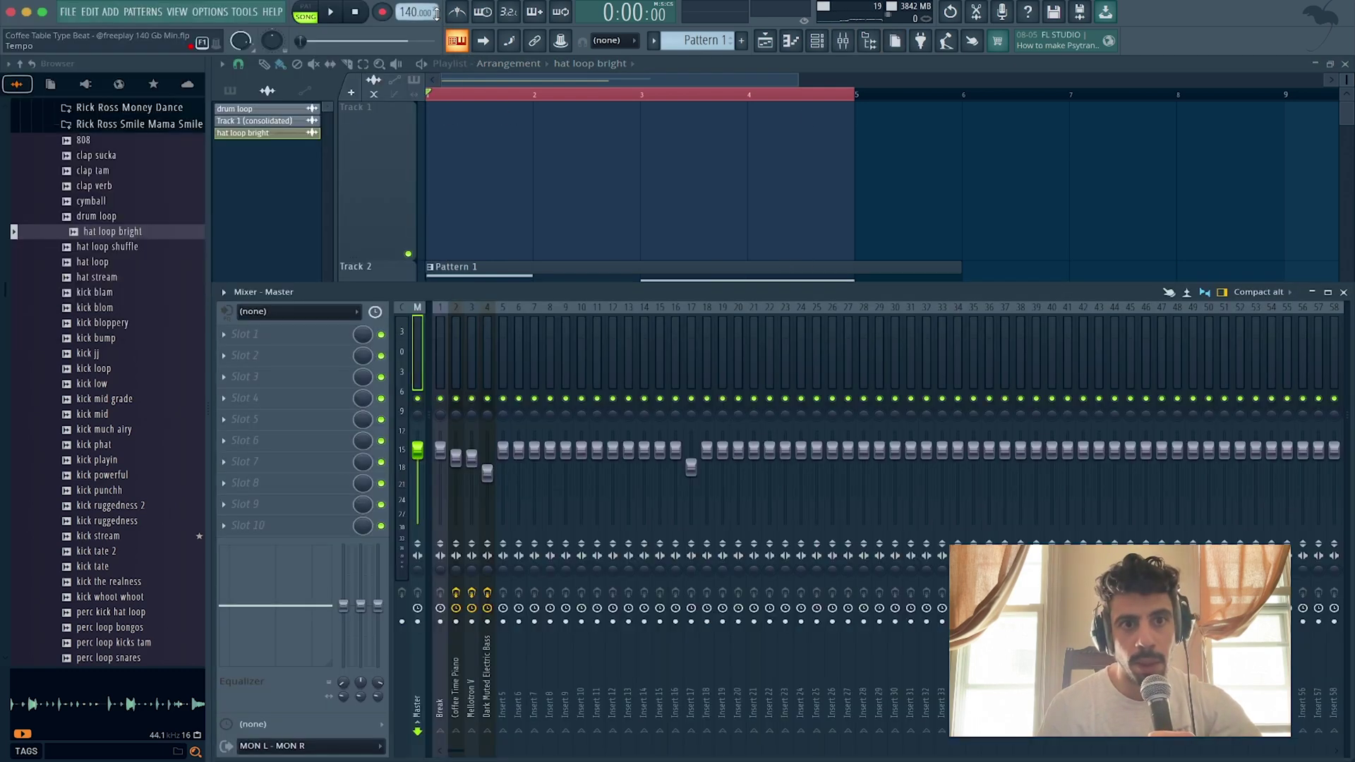
left_click(455, 357)
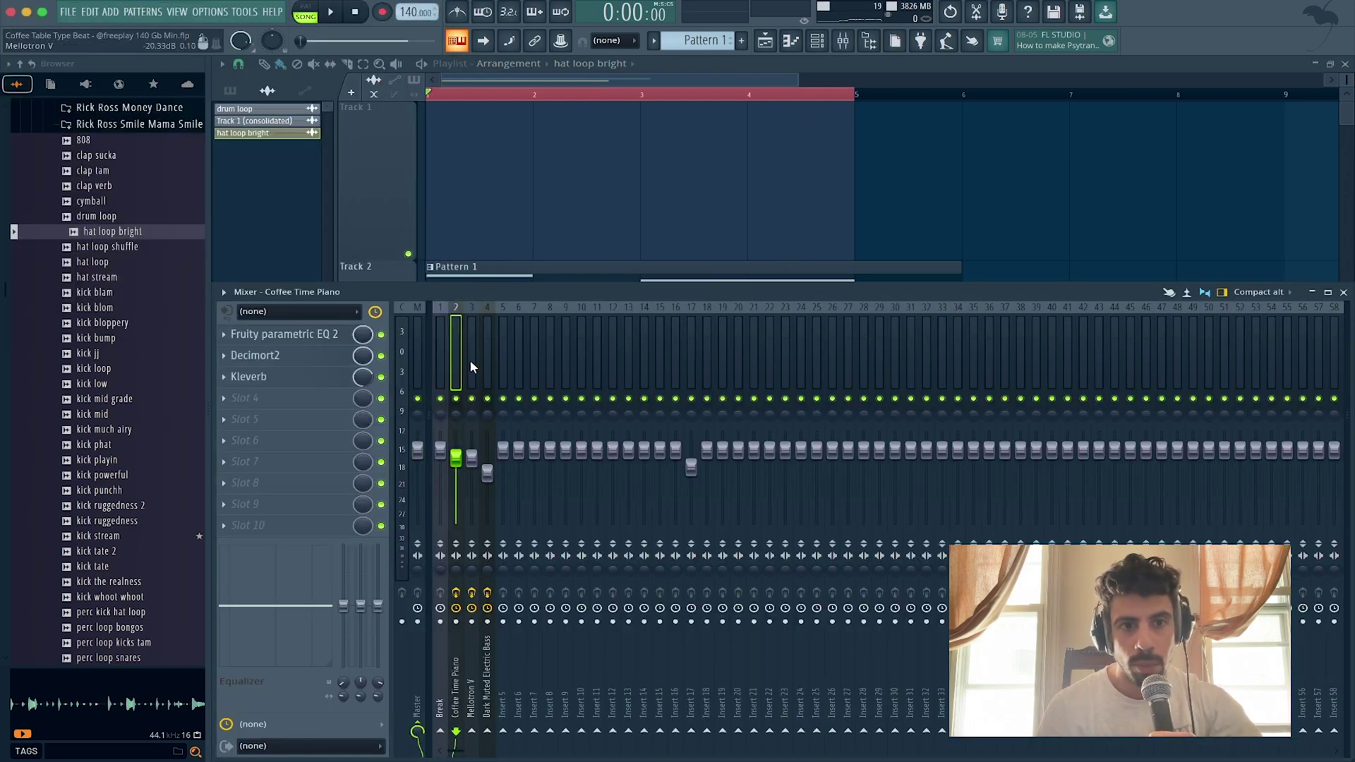
left_click(280, 359)
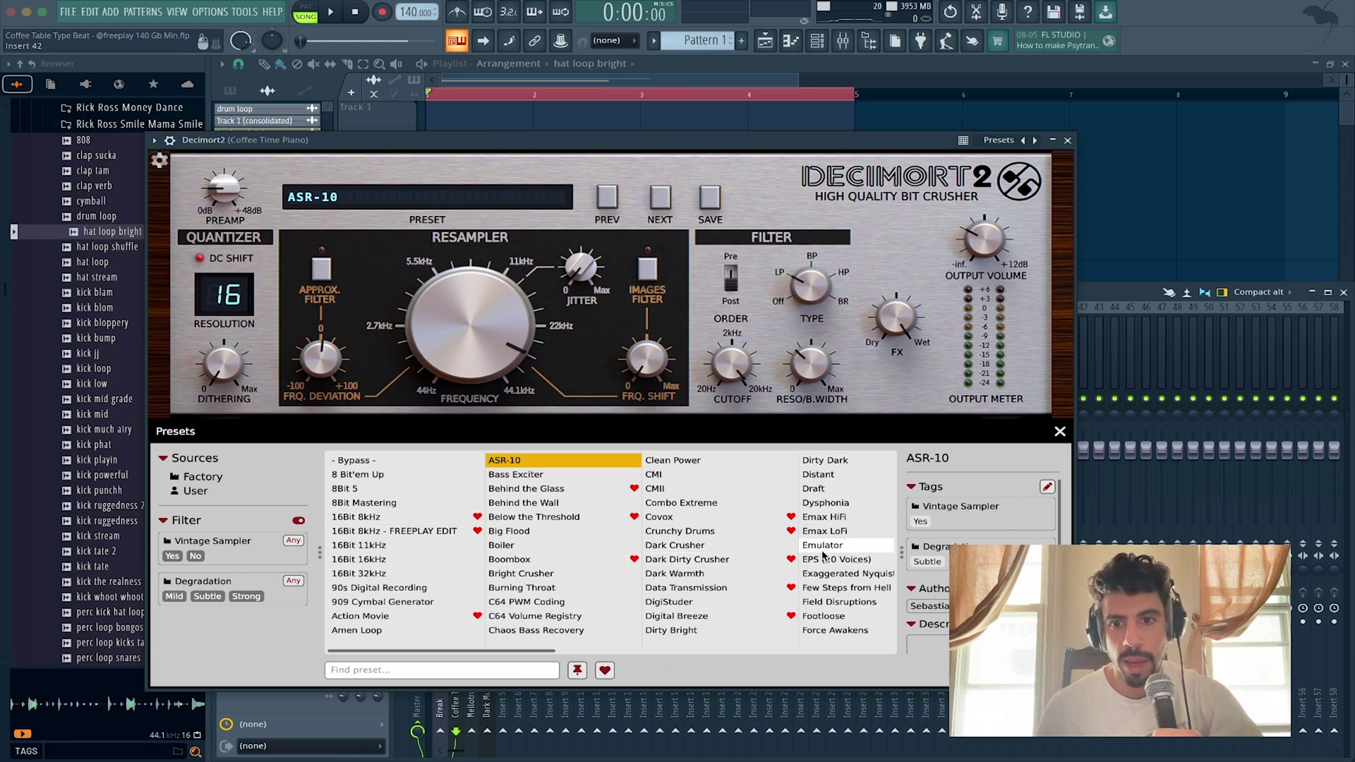
scroll(515, 540, "down", 4)
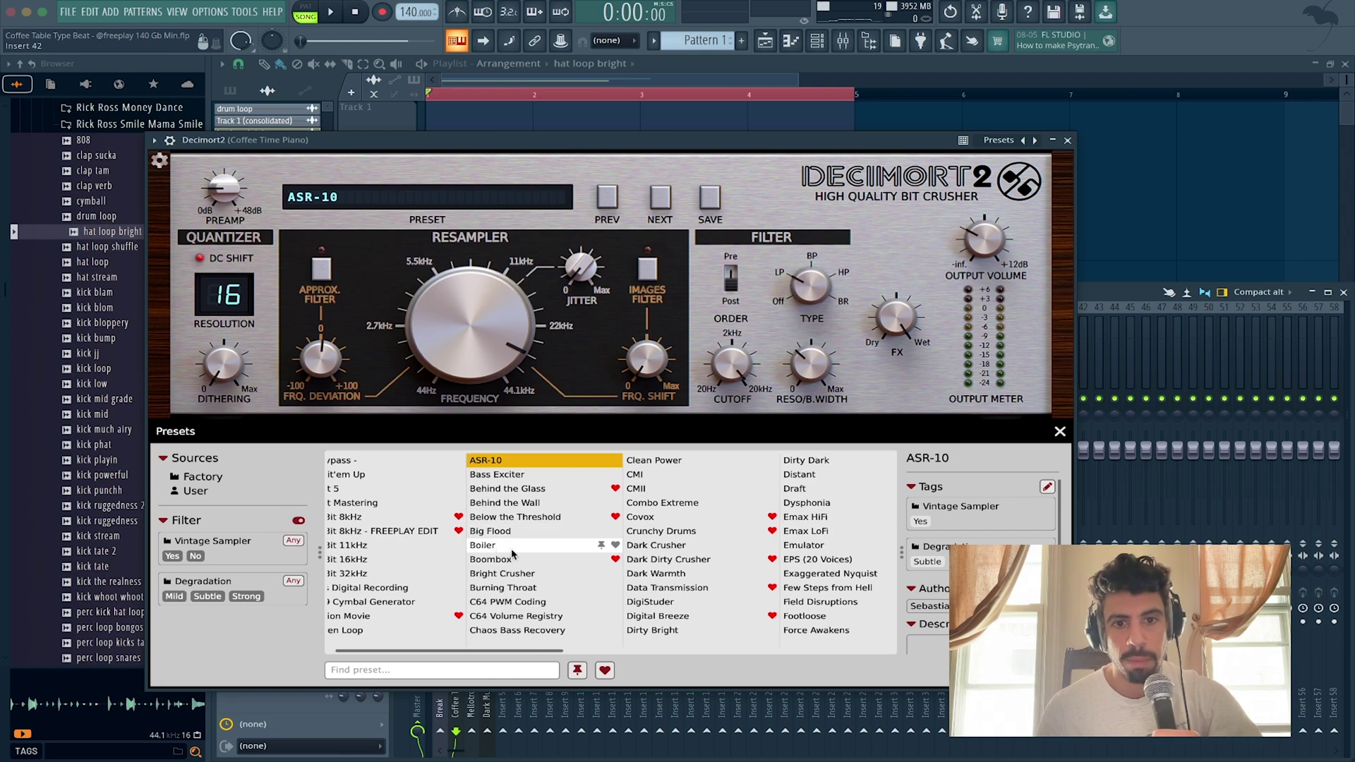
scroll(516, 550, "down", 5)
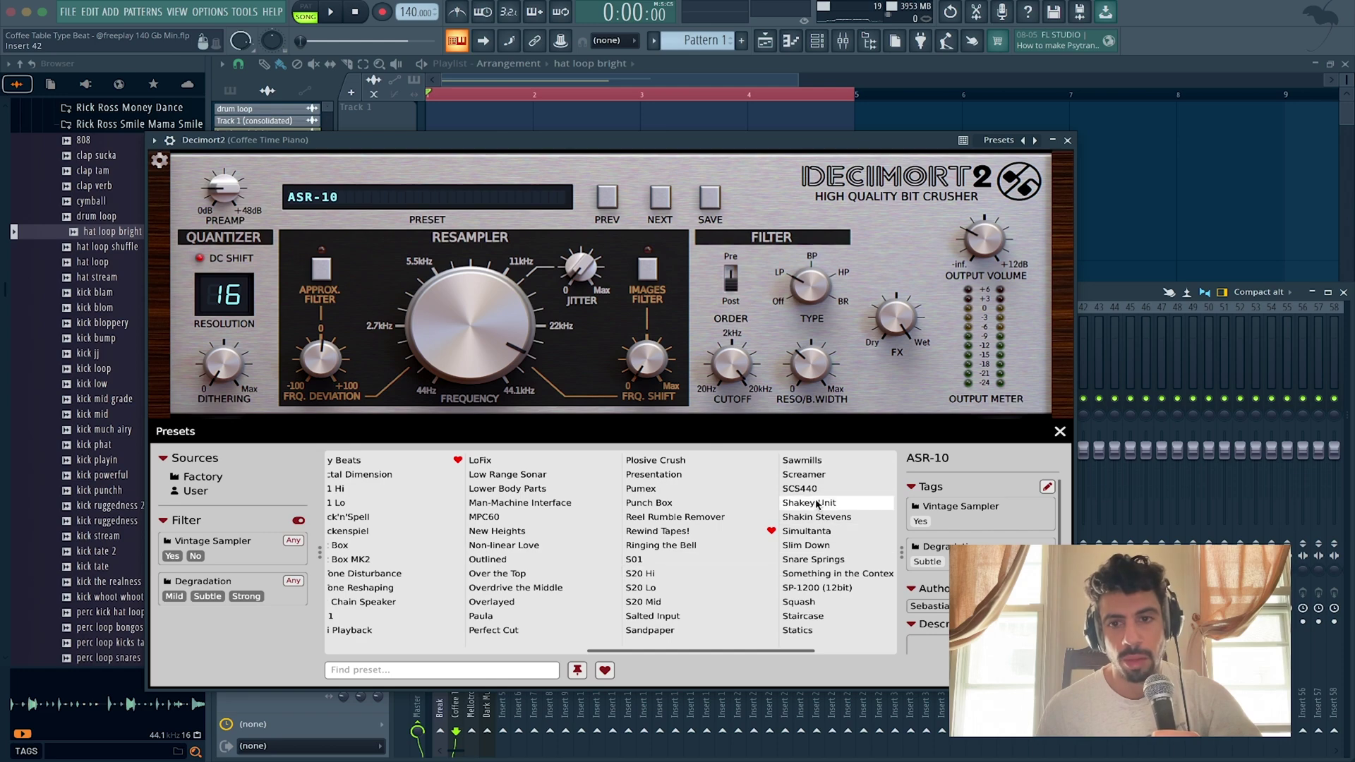
scroll(805, 543, "down", 2)
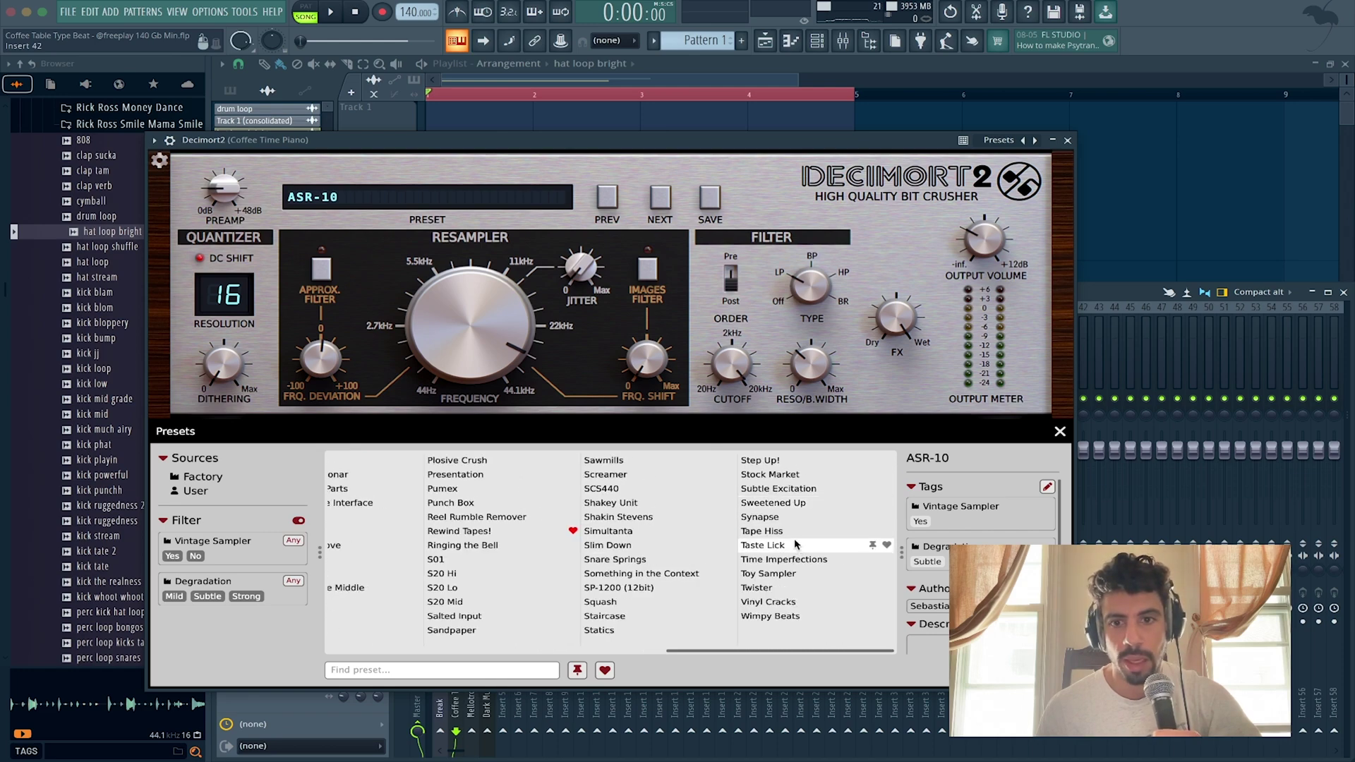
scroll(776, 547, "up", 10)
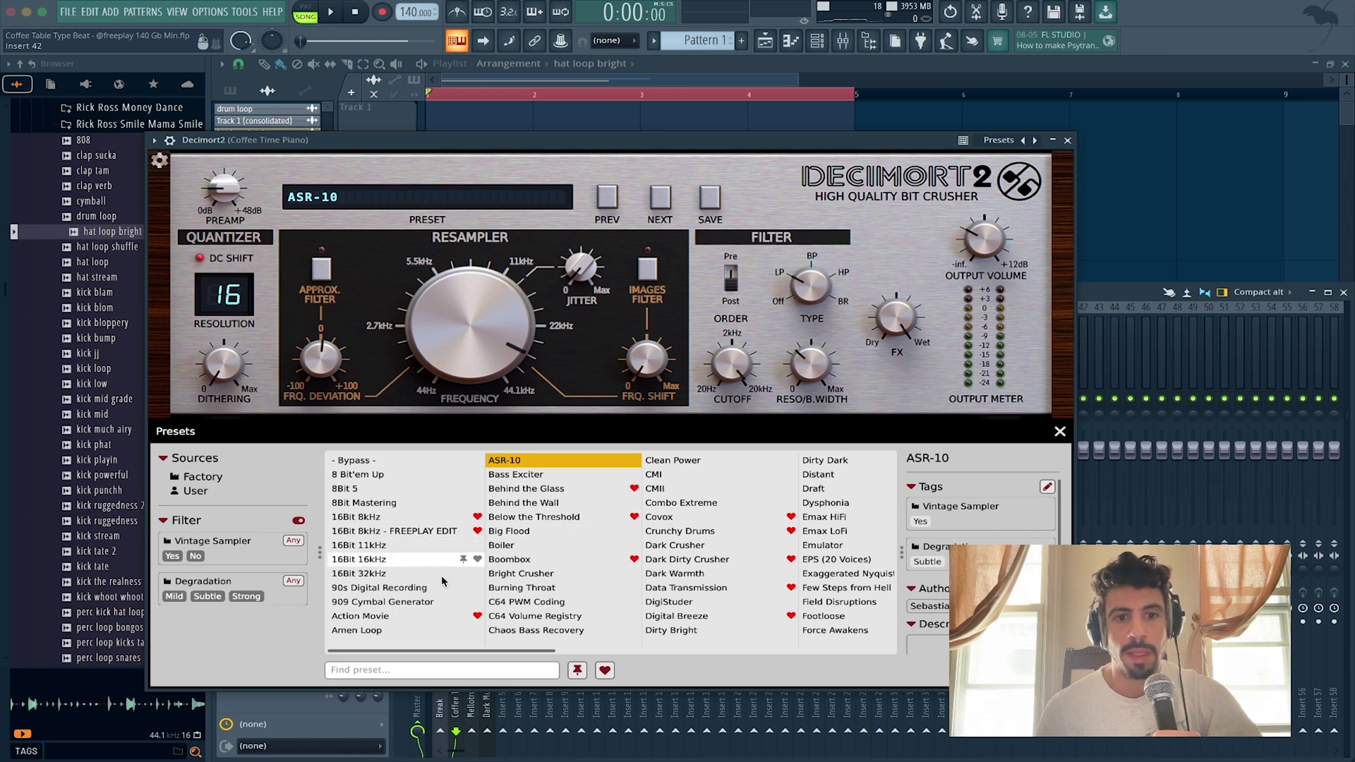
left_click(1068, 141)
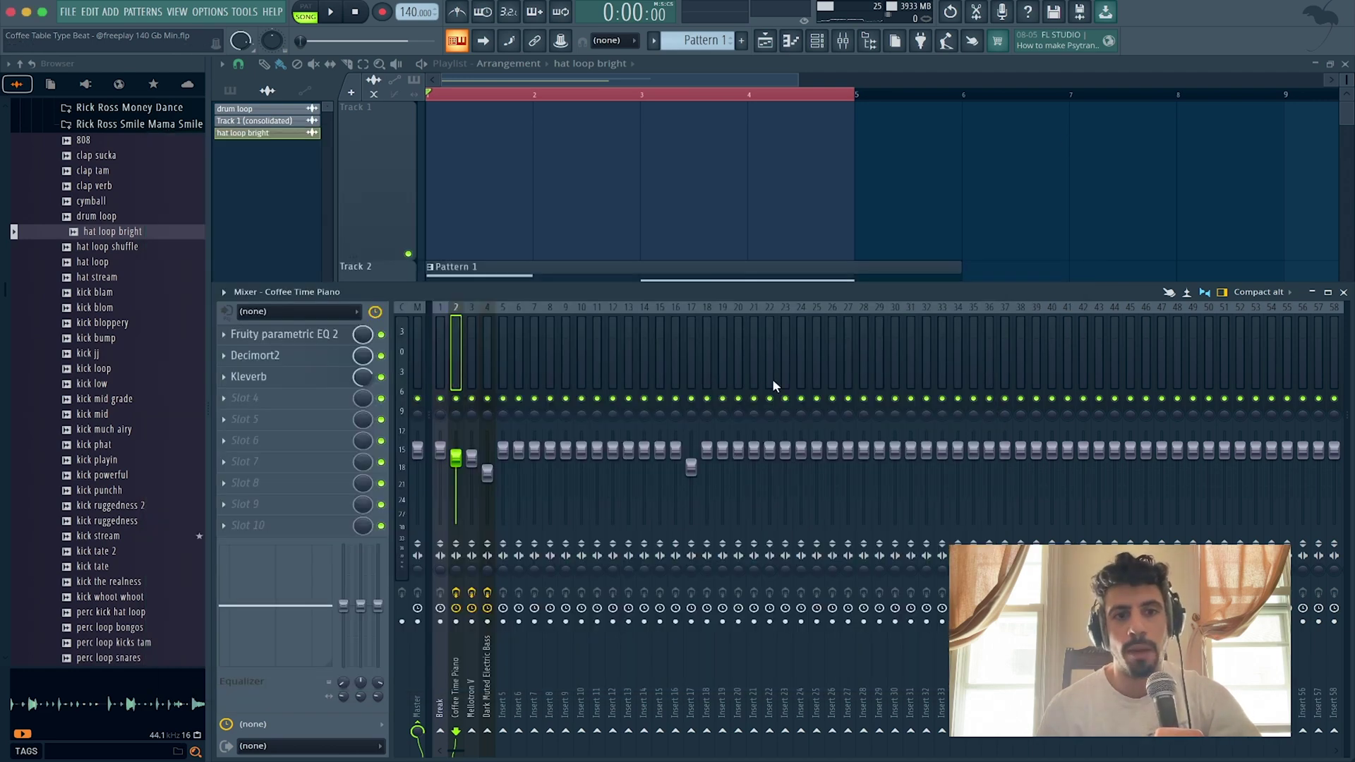
Step: Try Decapitator in the fourth effect slot of the Coffee Time Piano mixer track, and delete it again
left_click(226, 400)
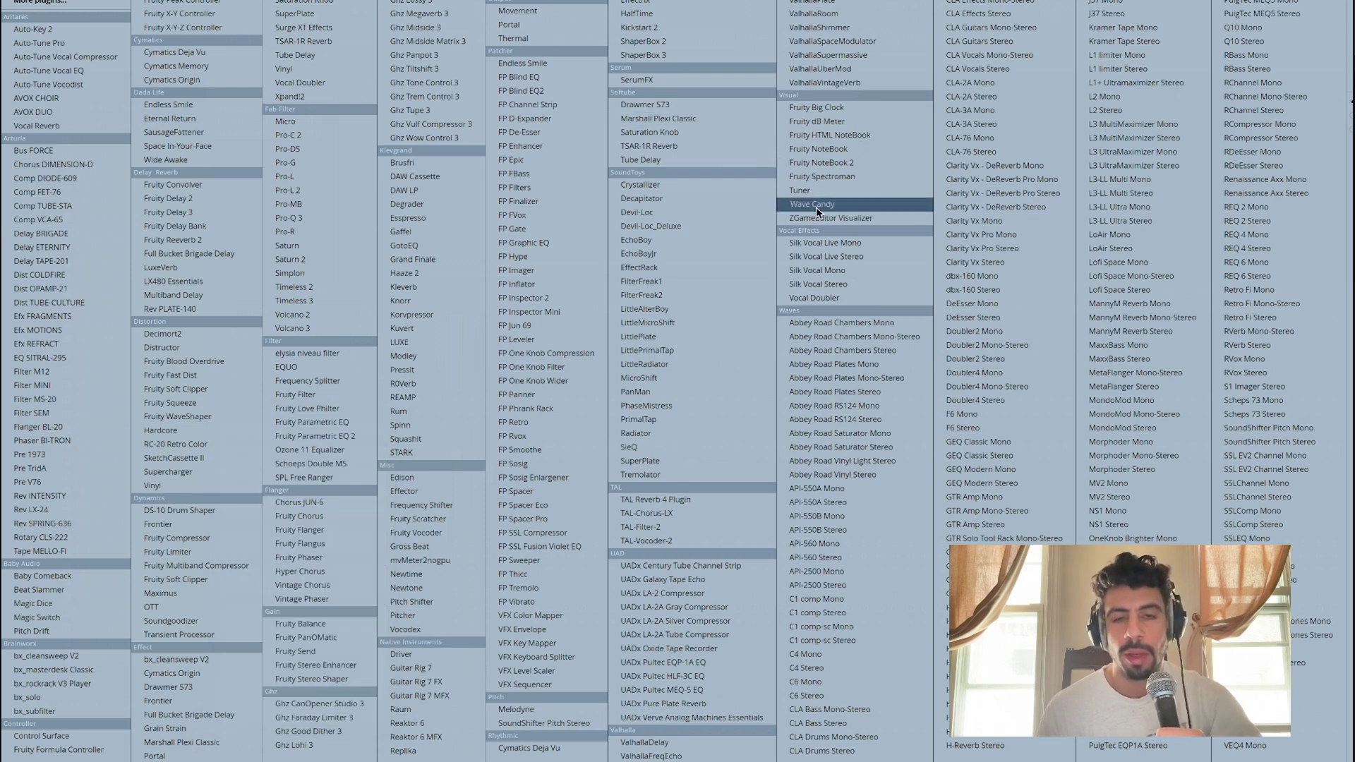
left_click(660, 199)
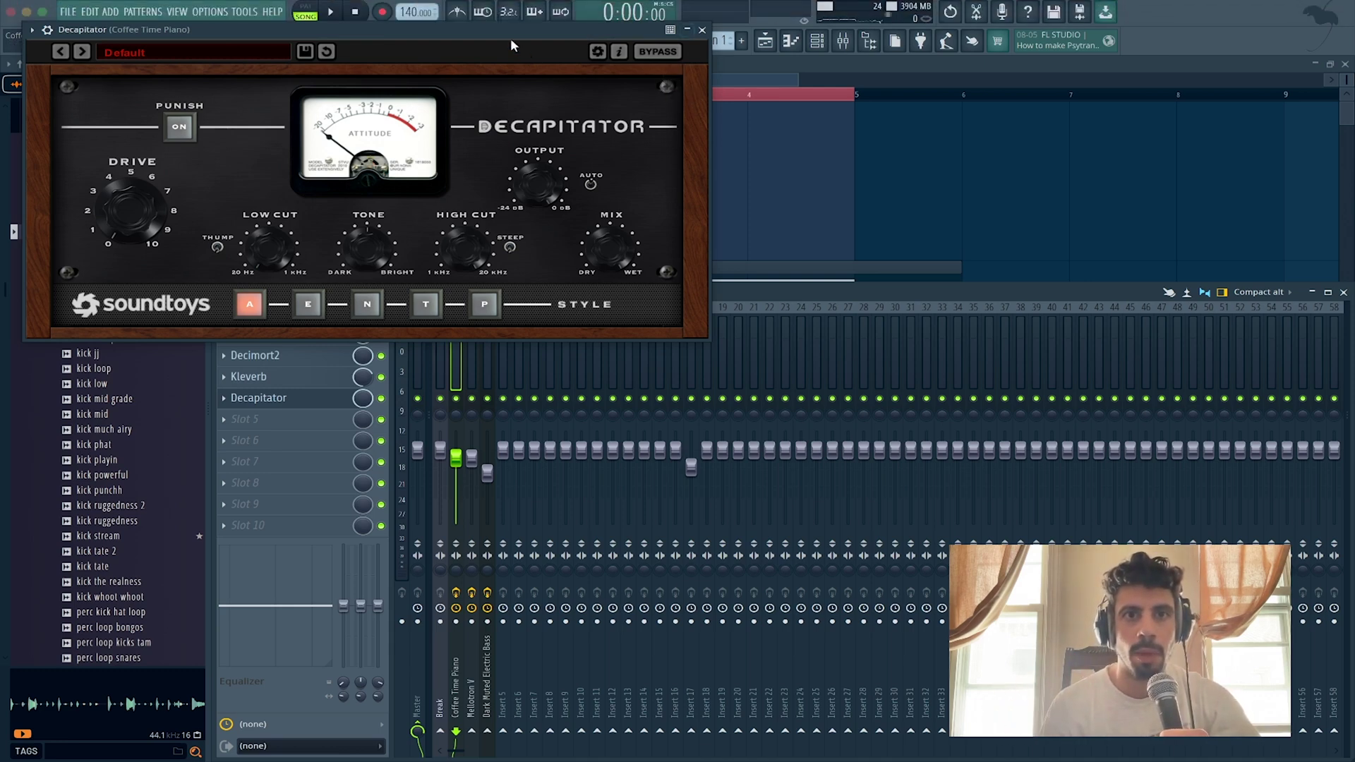
left_click_drag(501, 32, 850, 158)
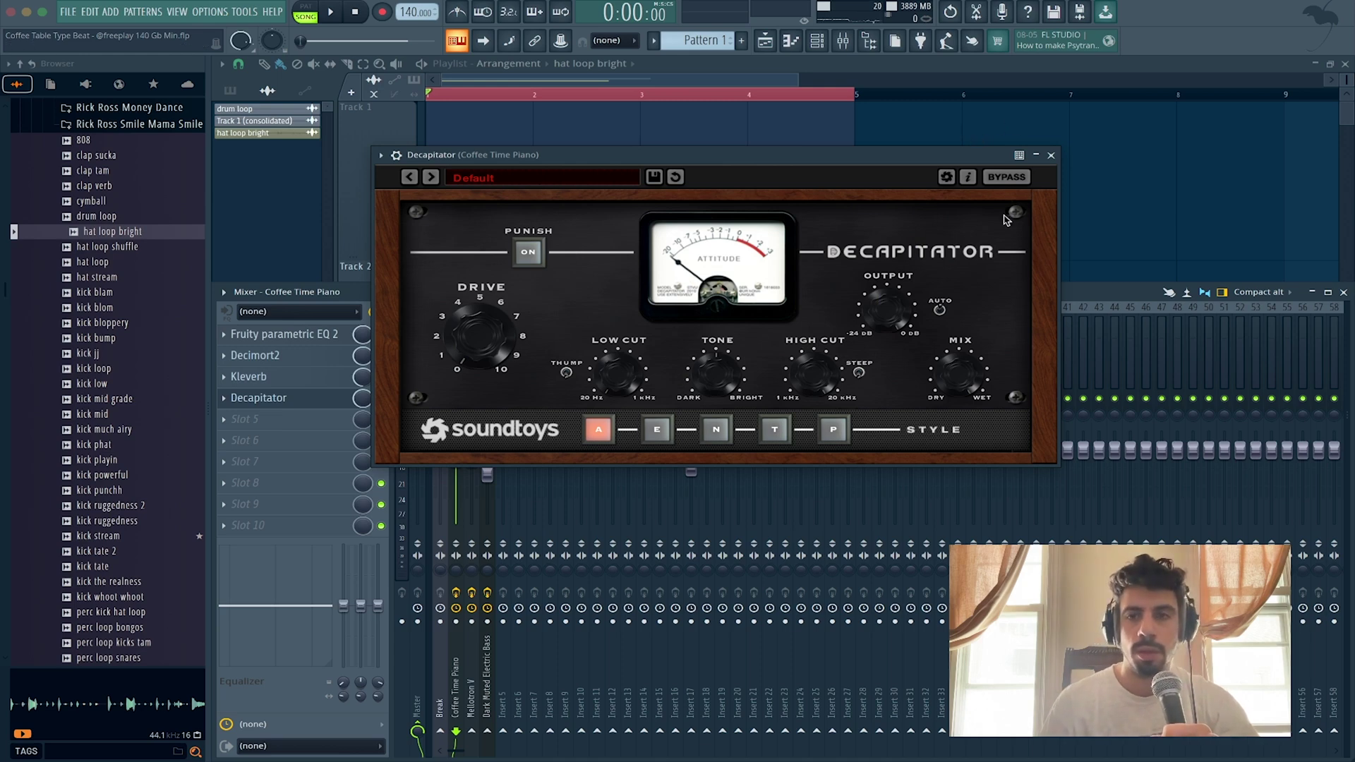
left_click(1051, 154)
left_click(224, 400)
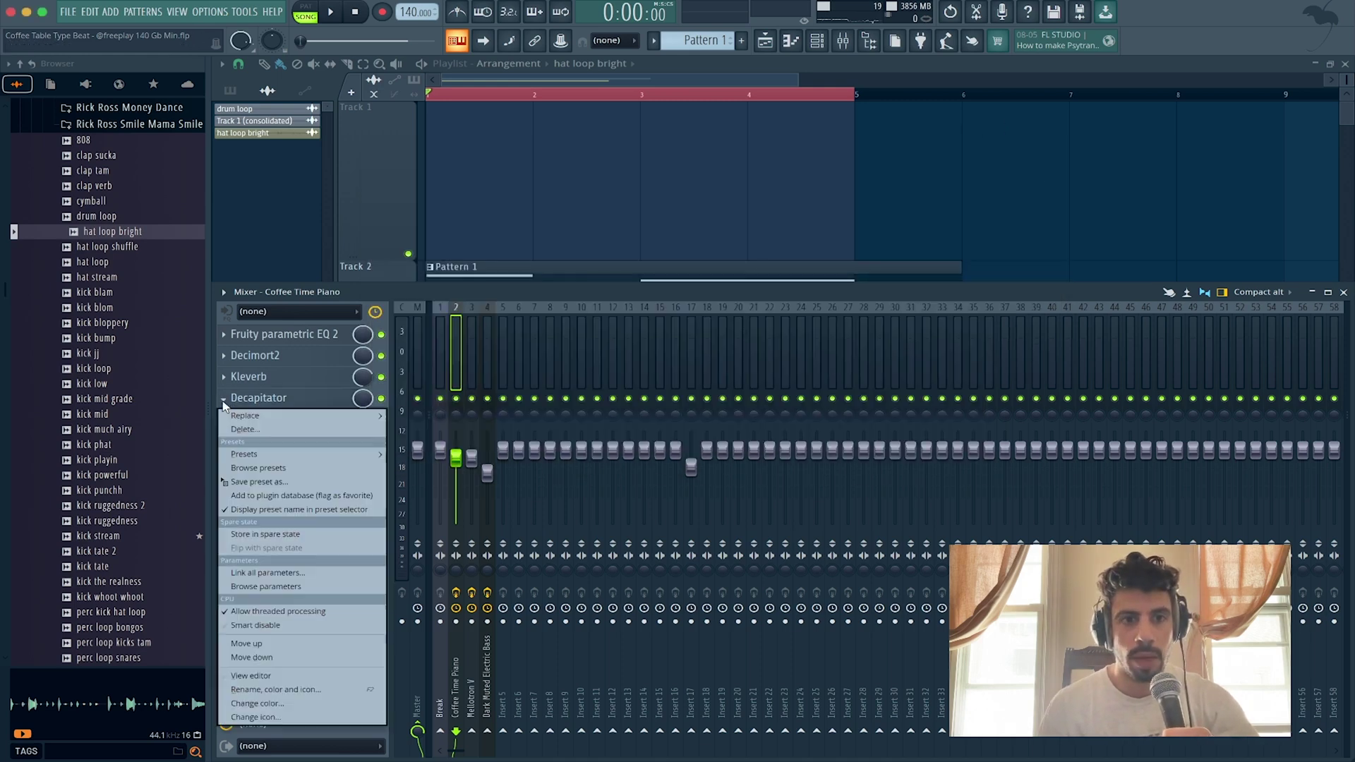
left_click(247, 430)
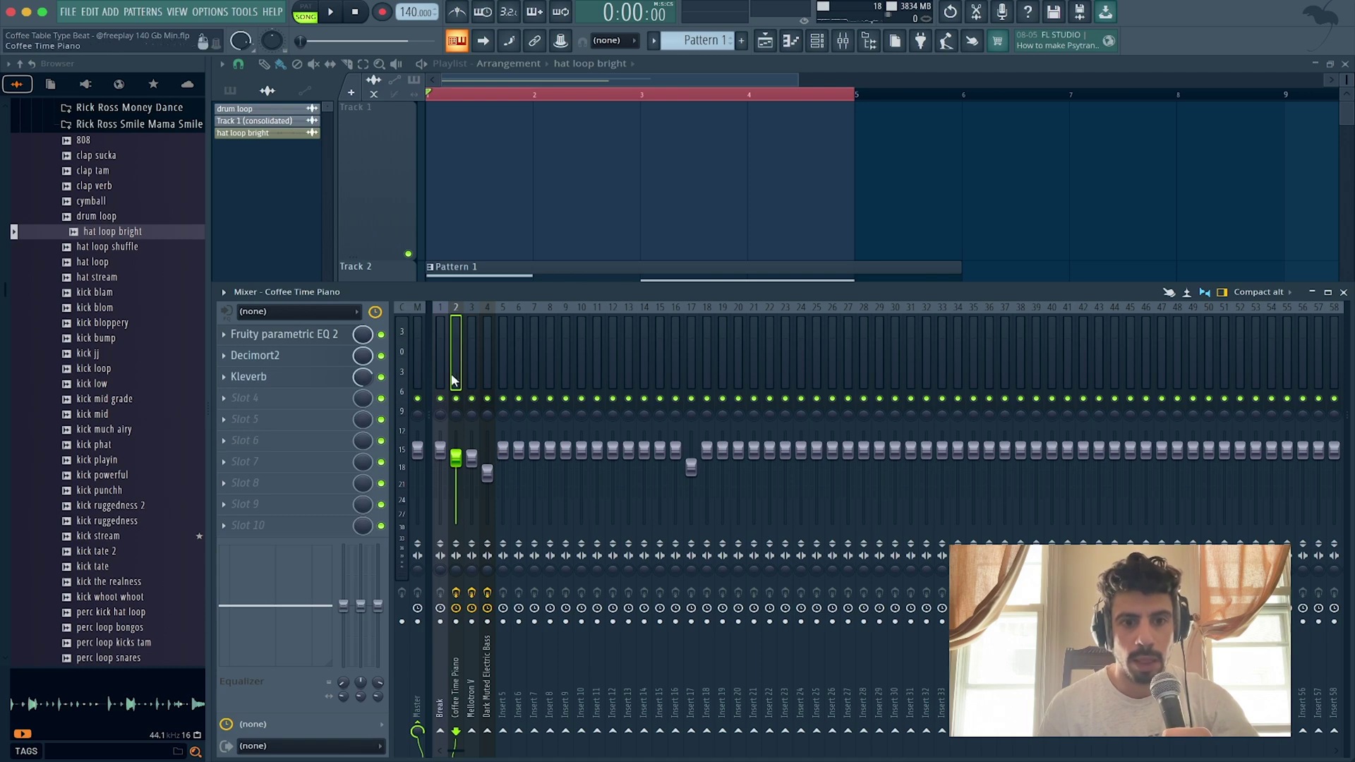
Step: Select the Break mixer track and play the loop from the start
left_click(442, 354)
key("space")
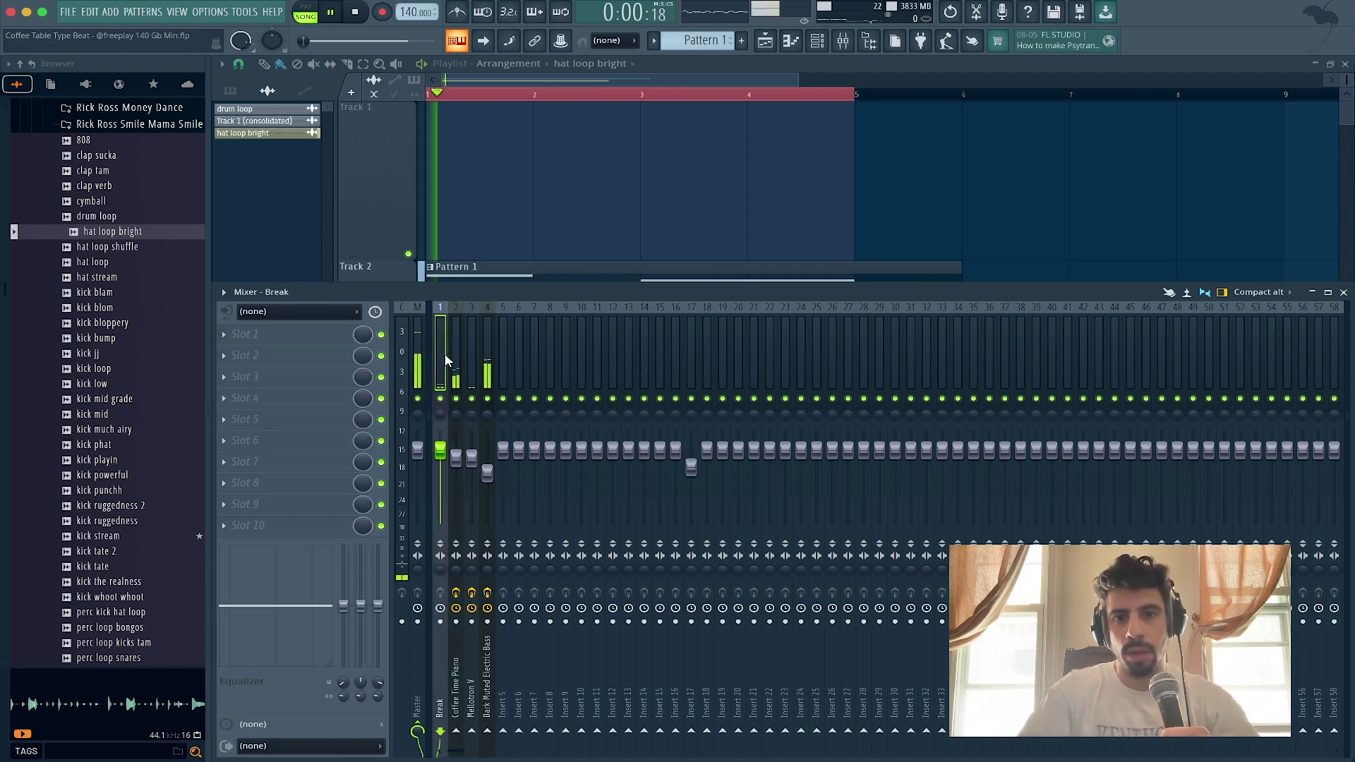
key("space")
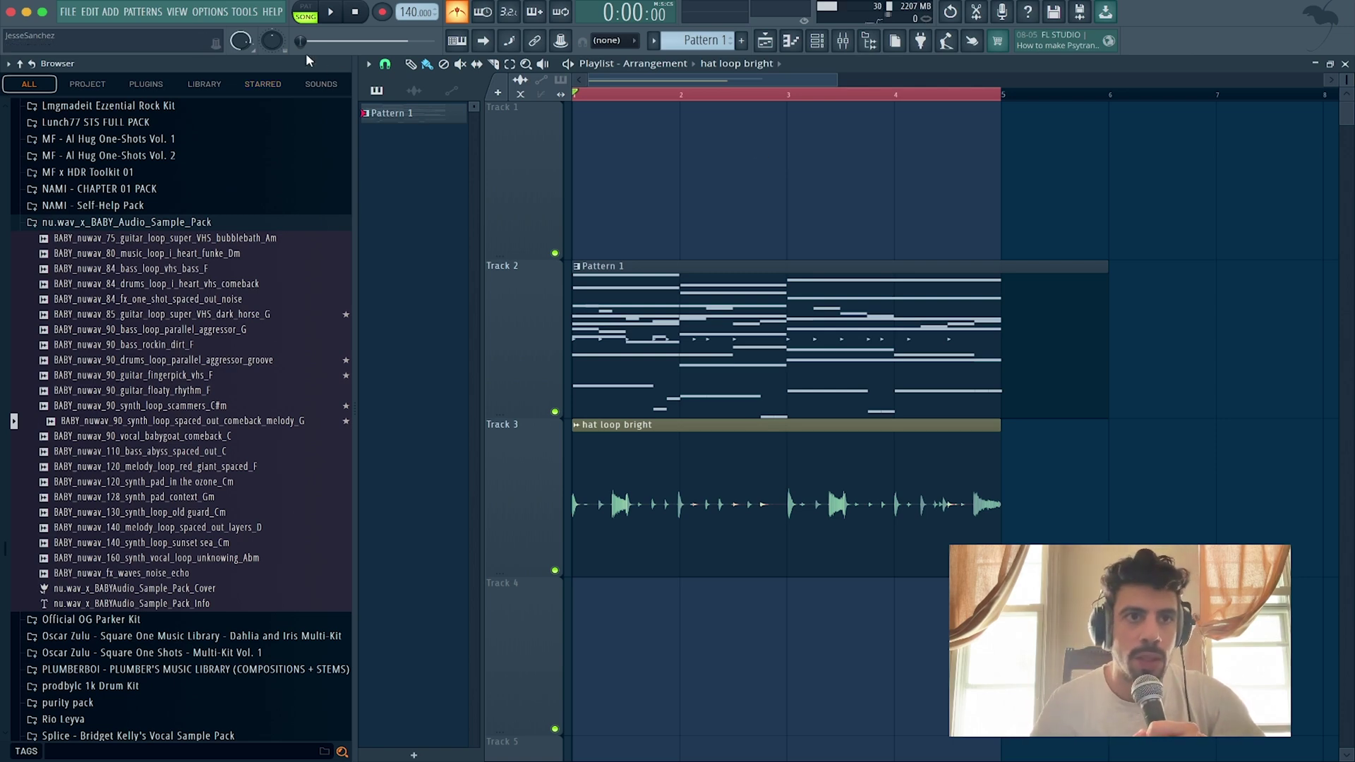
Step: Review the autosave frequency and backup location in the file settings
left_click(209, 11)
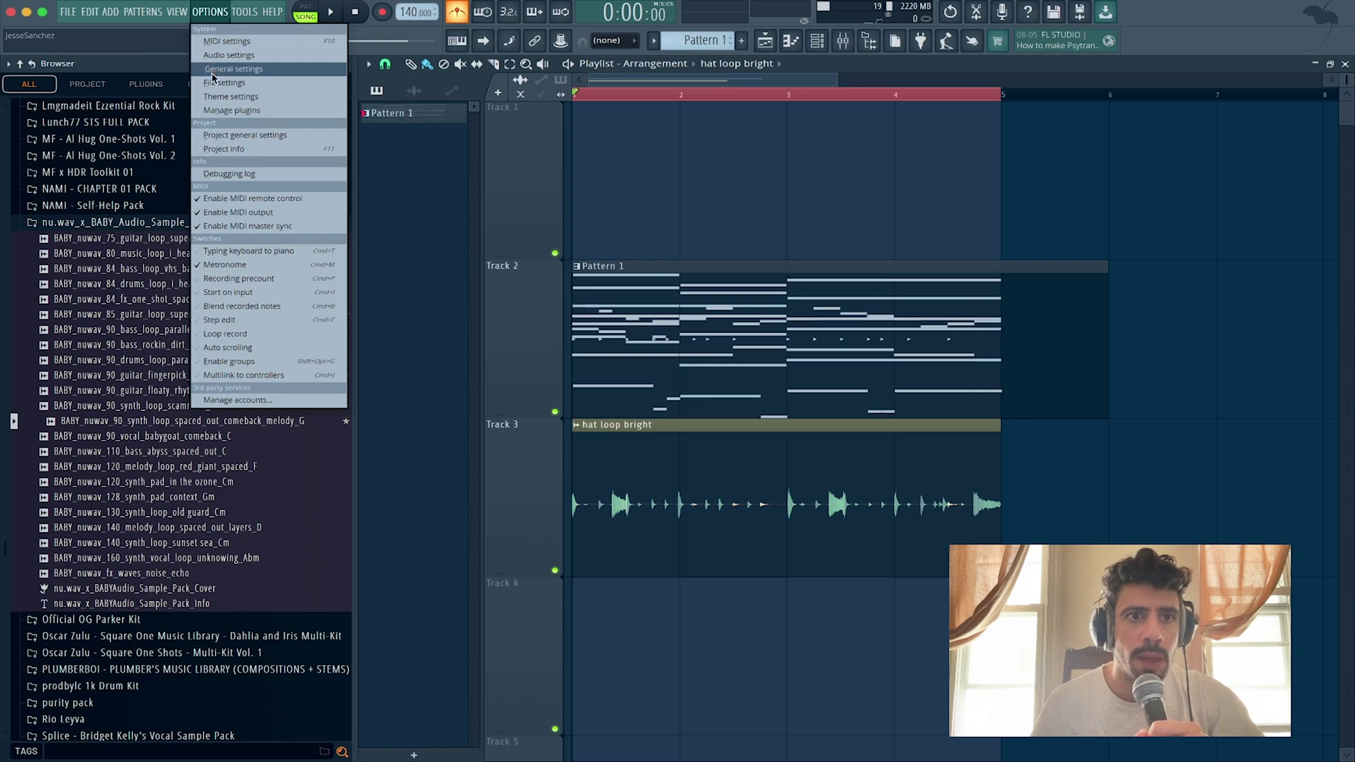
left_click(219, 82)
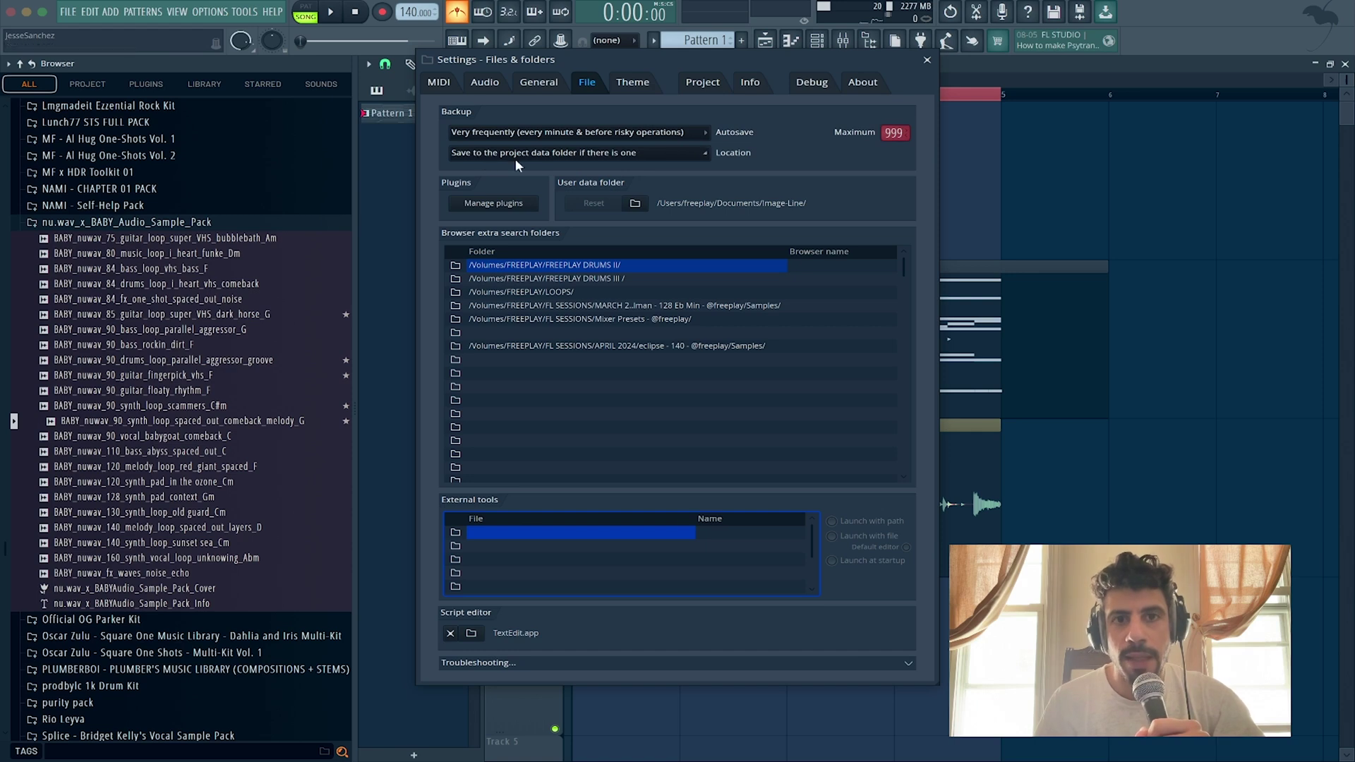
left_click(927, 60)
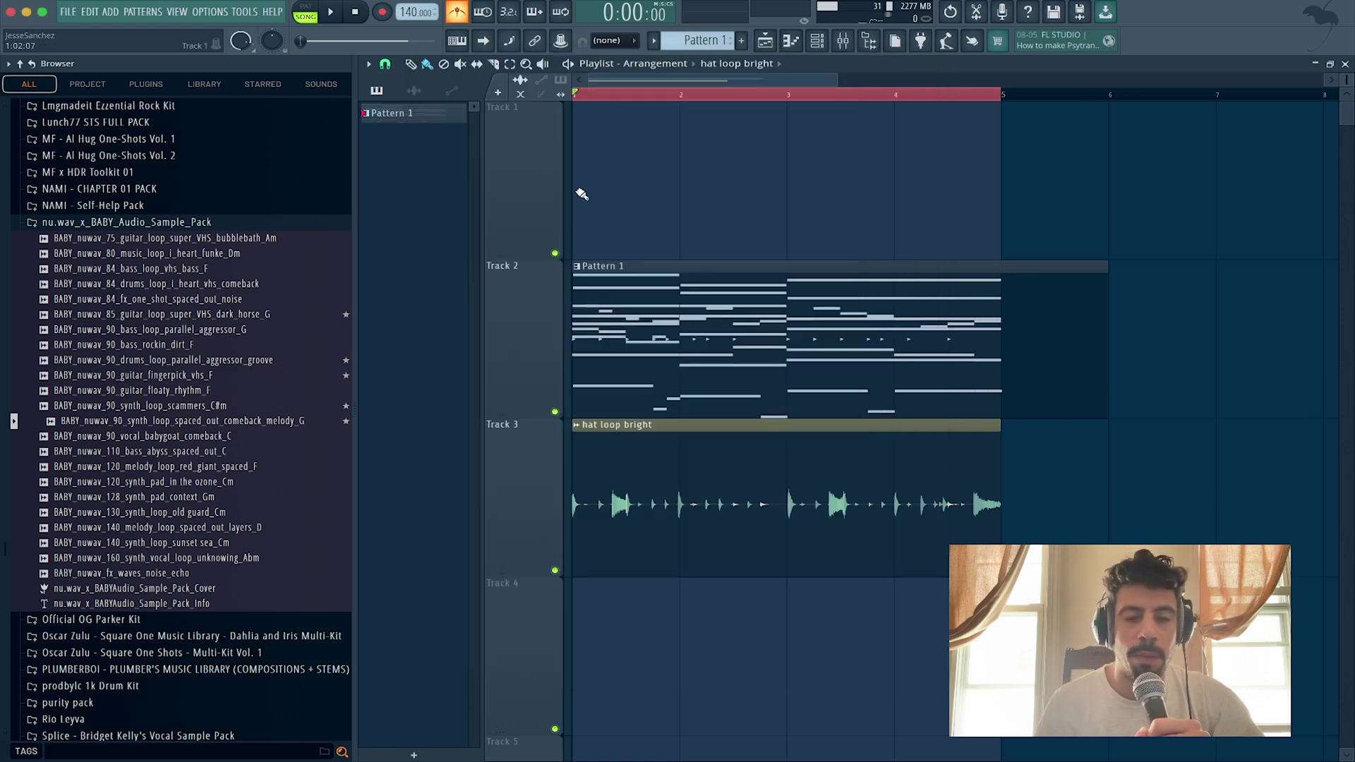
key("super+s")
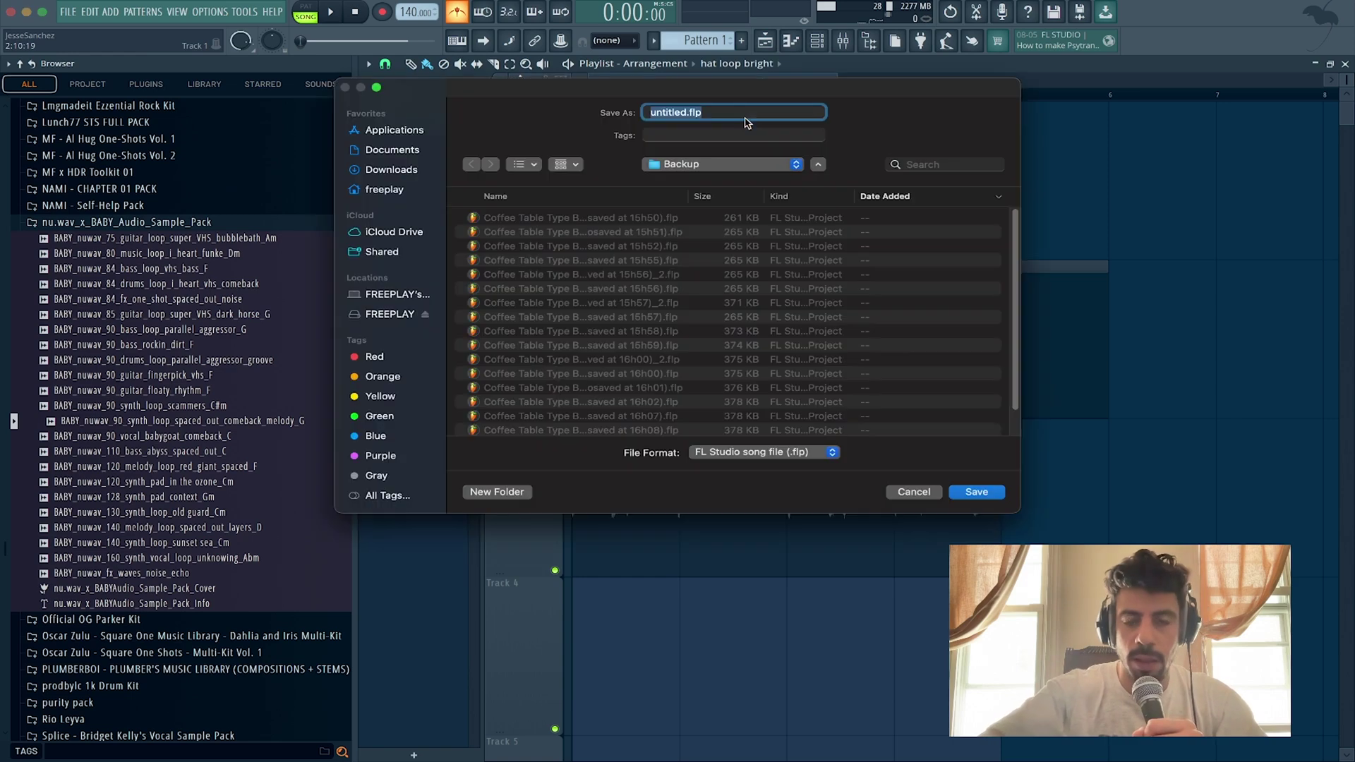
left_click(739, 168)
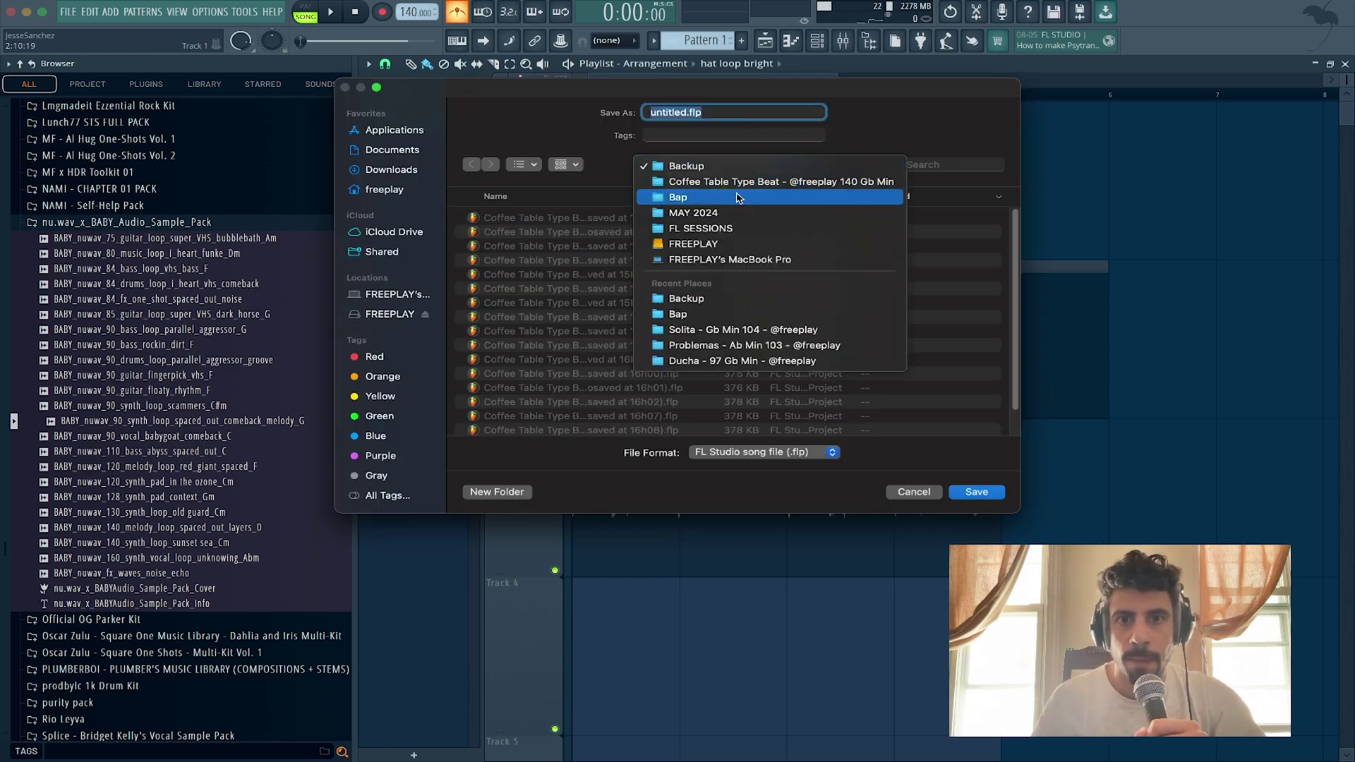
left_click(732, 188)
type("Coffee Table Type Beat - @freeplay")
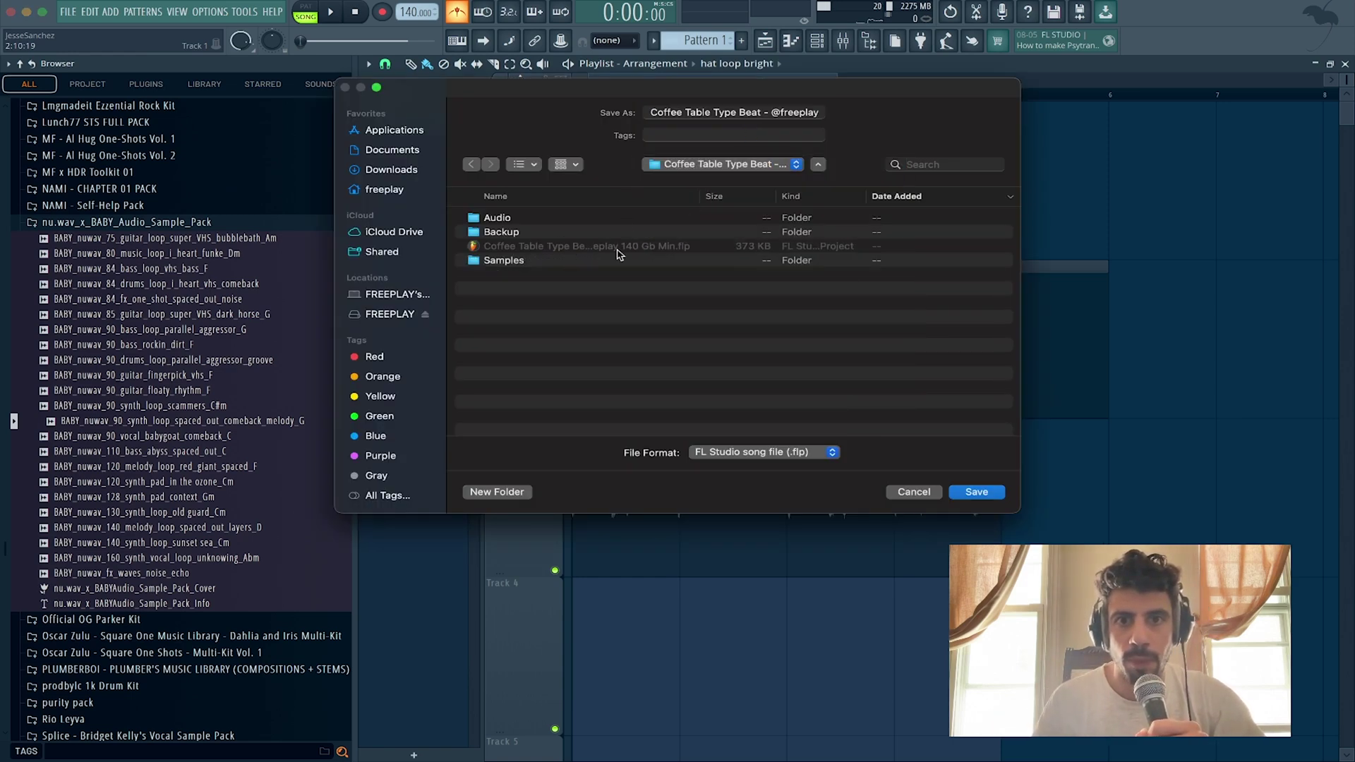
left_click(978, 491)
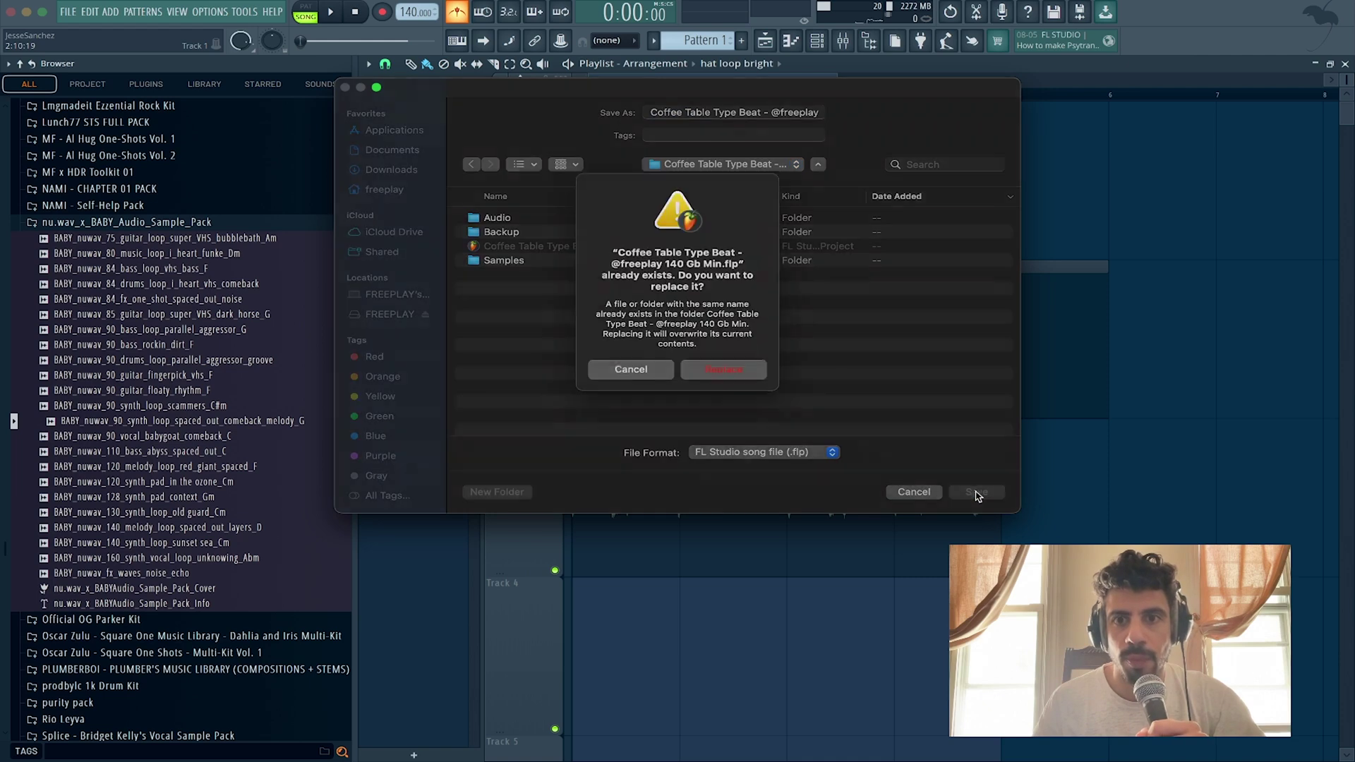
left_click(727, 390)
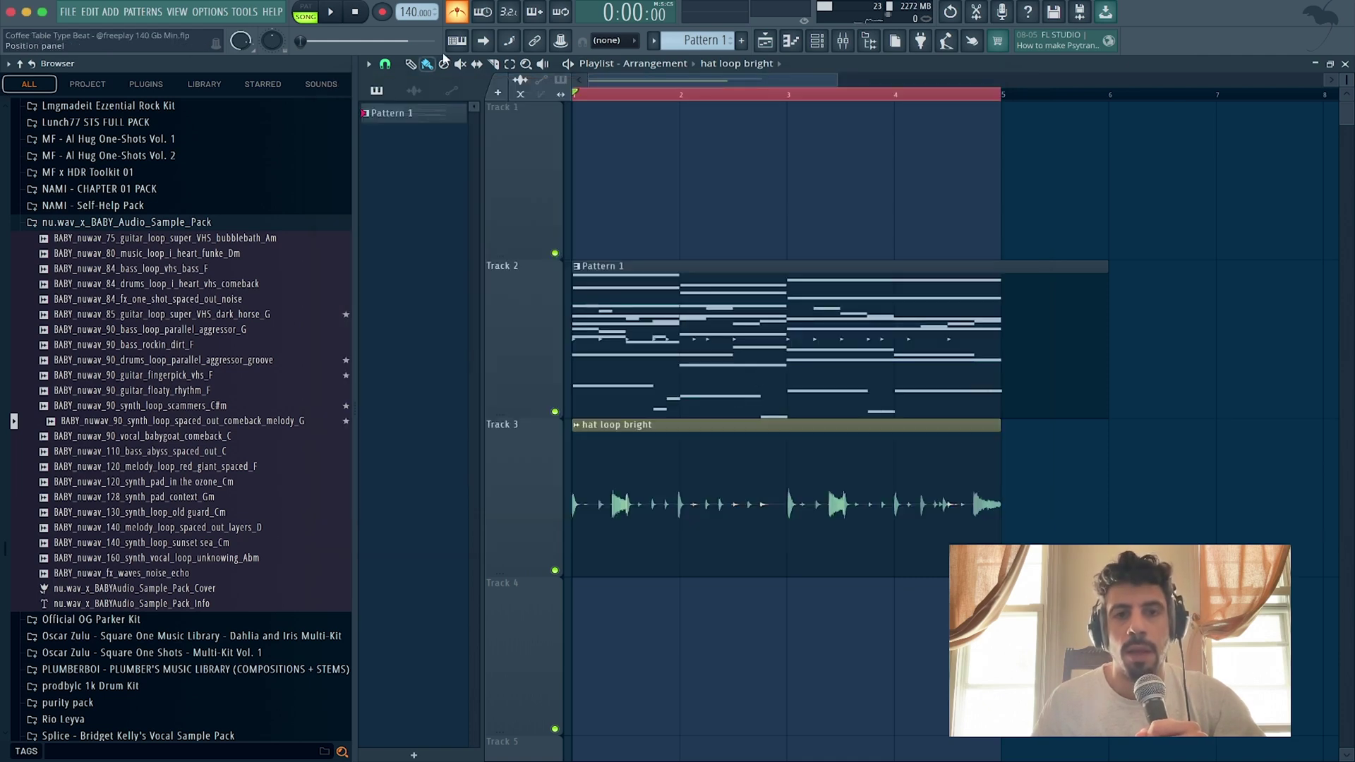
Step: Browse the autosaved and overwritten versions in the project's Backup folder without opening any of them
left_click(70, 13)
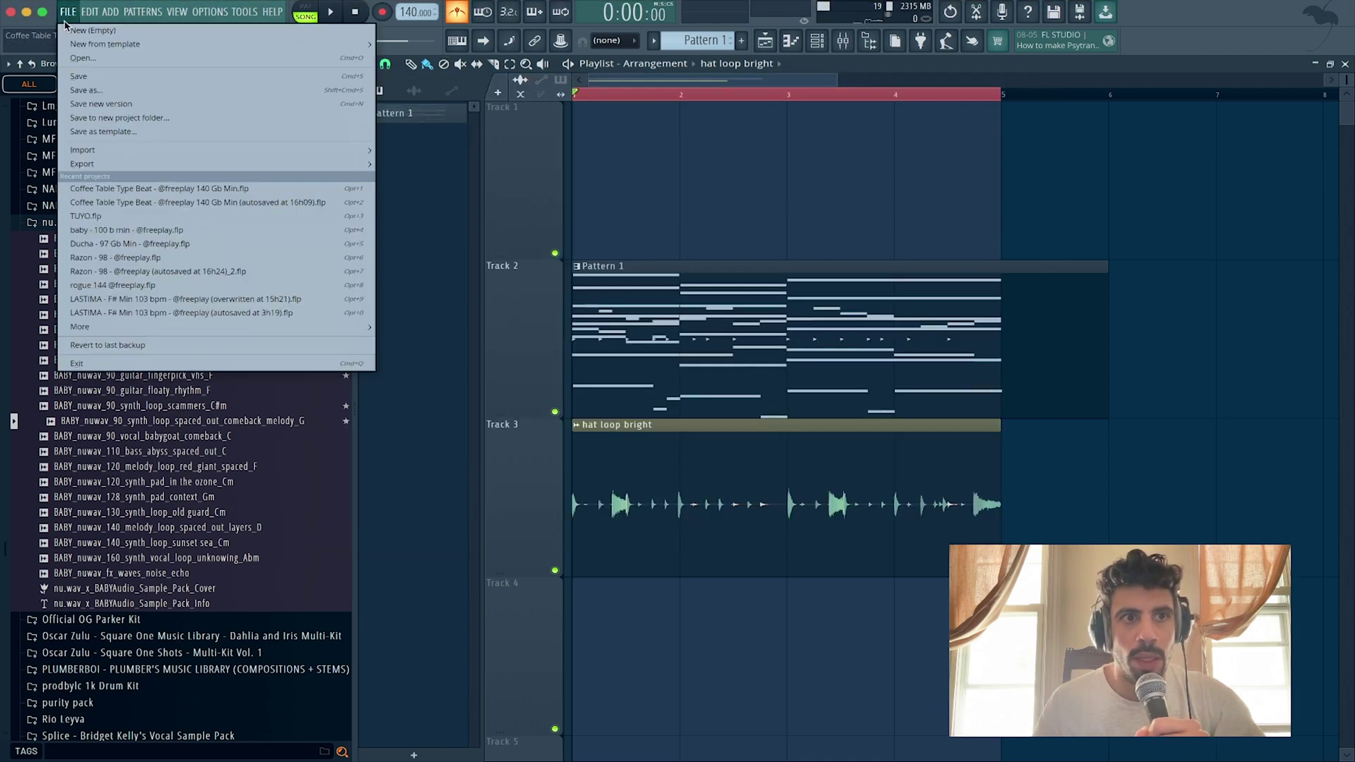
left_click(82, 64)
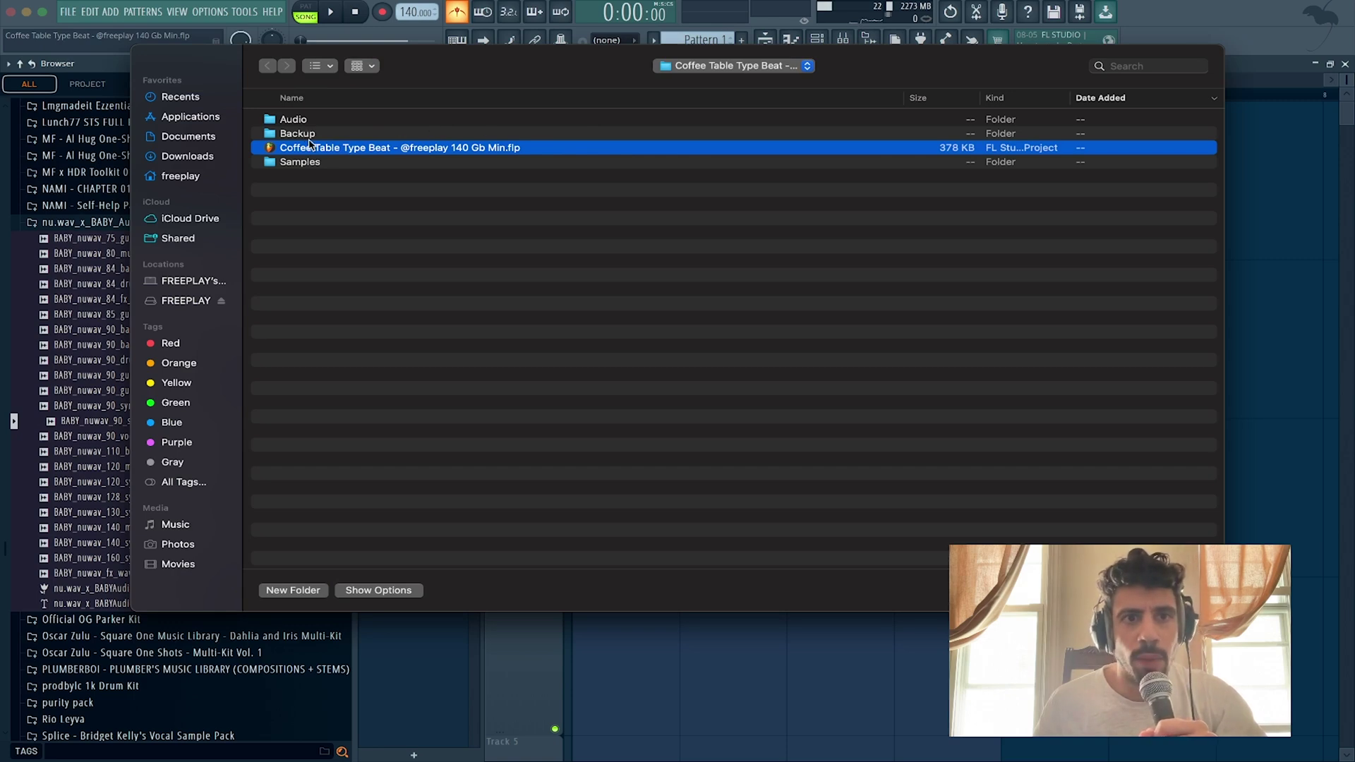
double_click(309, 135)
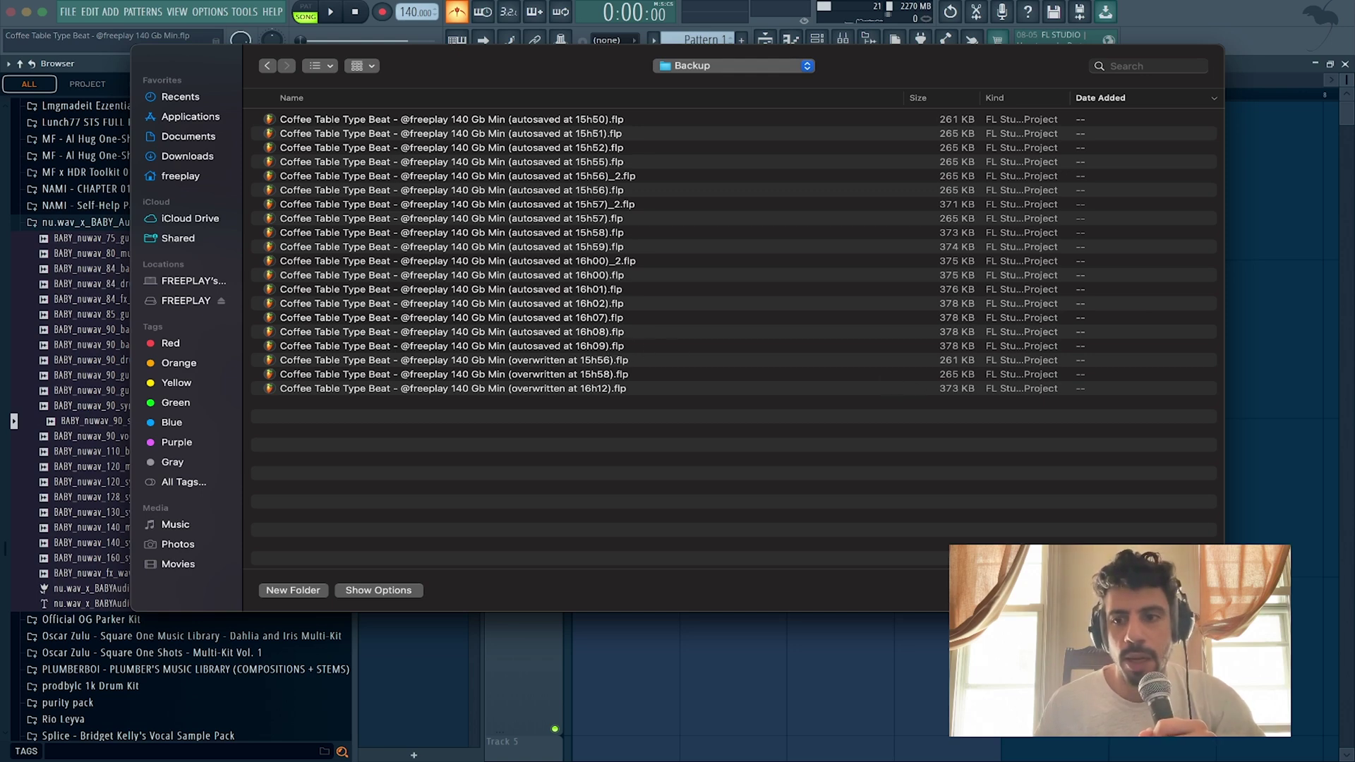
left_click(1133, 591)
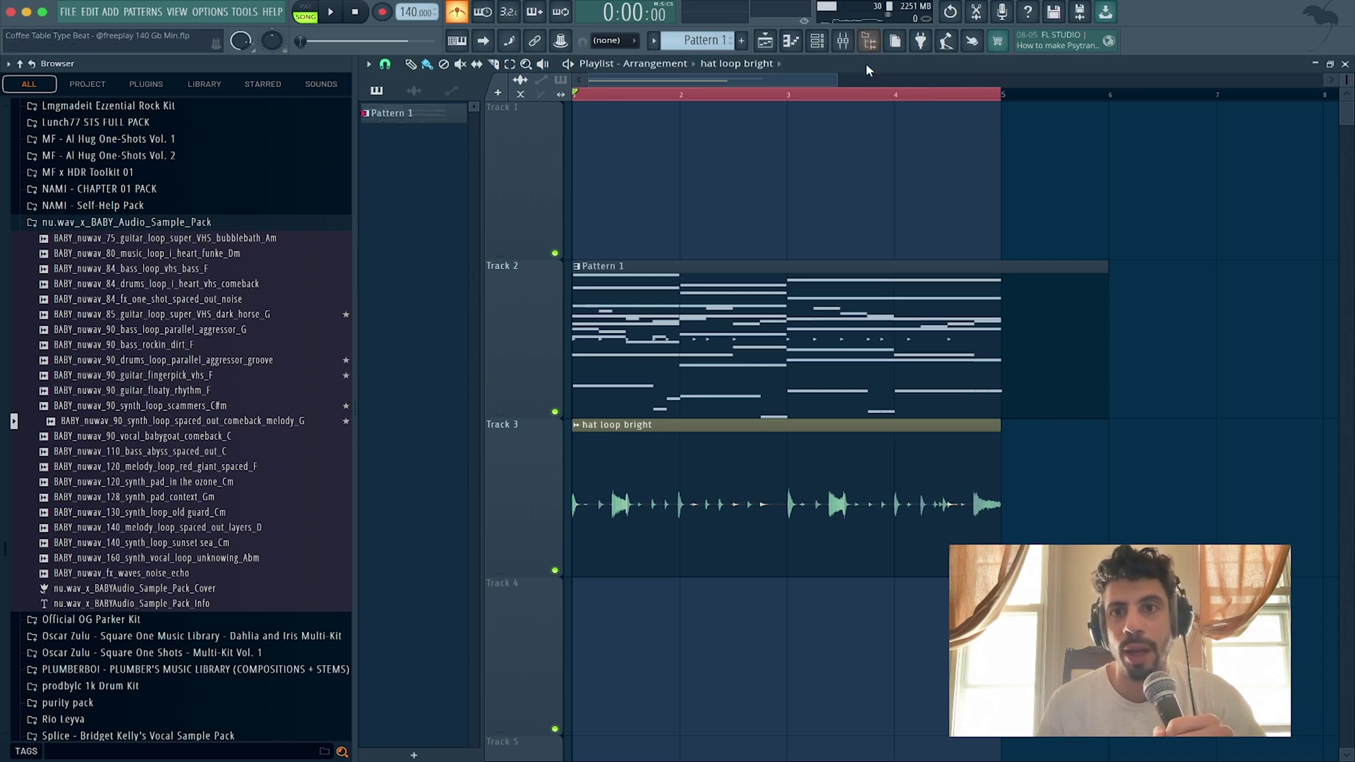
left_click(897, 42)
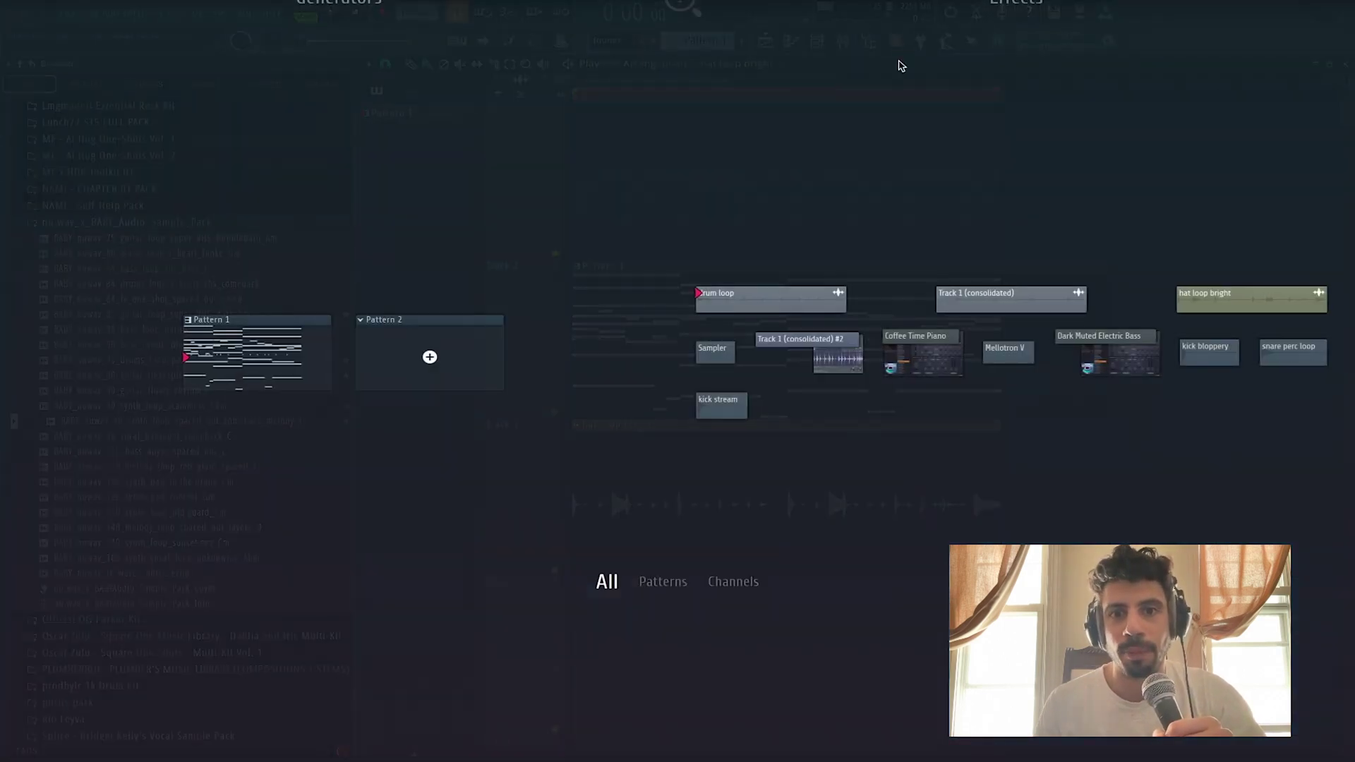
left_click(865, 143)
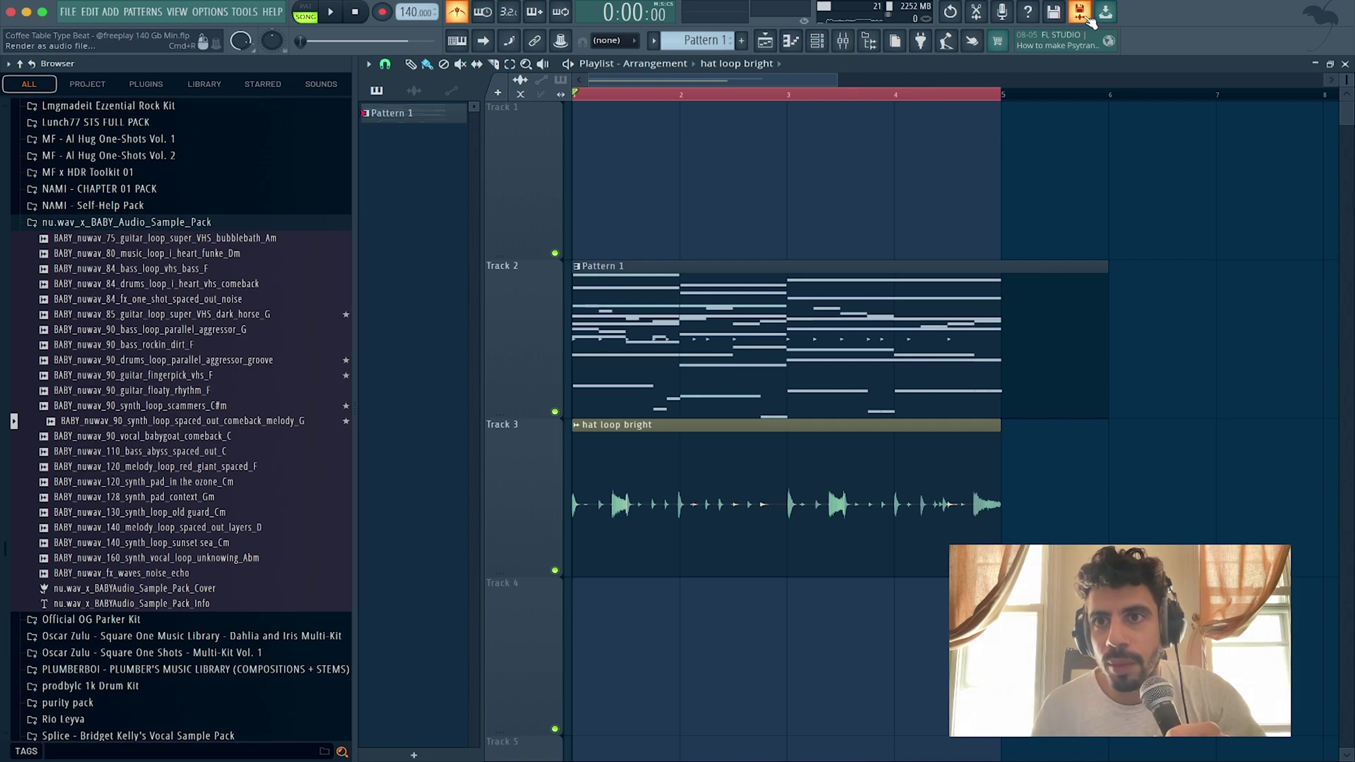
left_click(1030, 21)
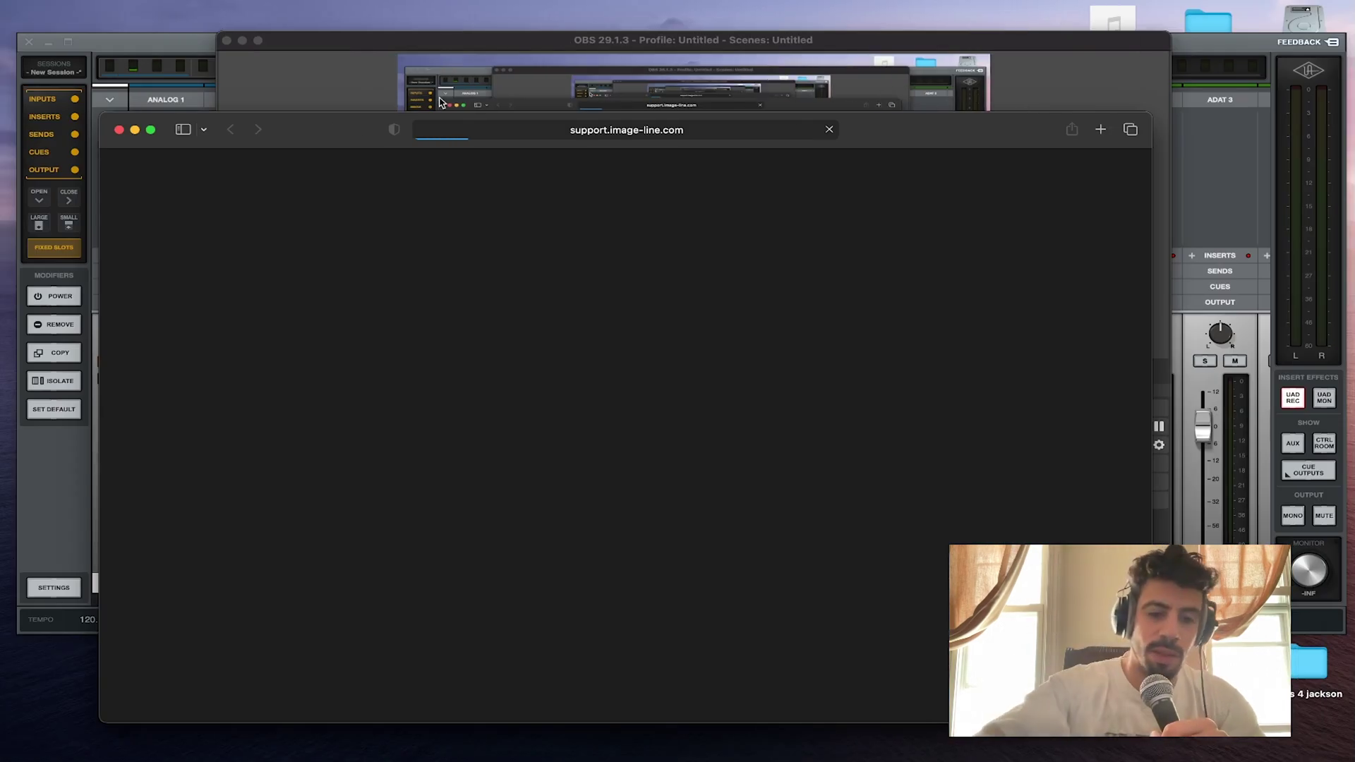
key("super+Tab")
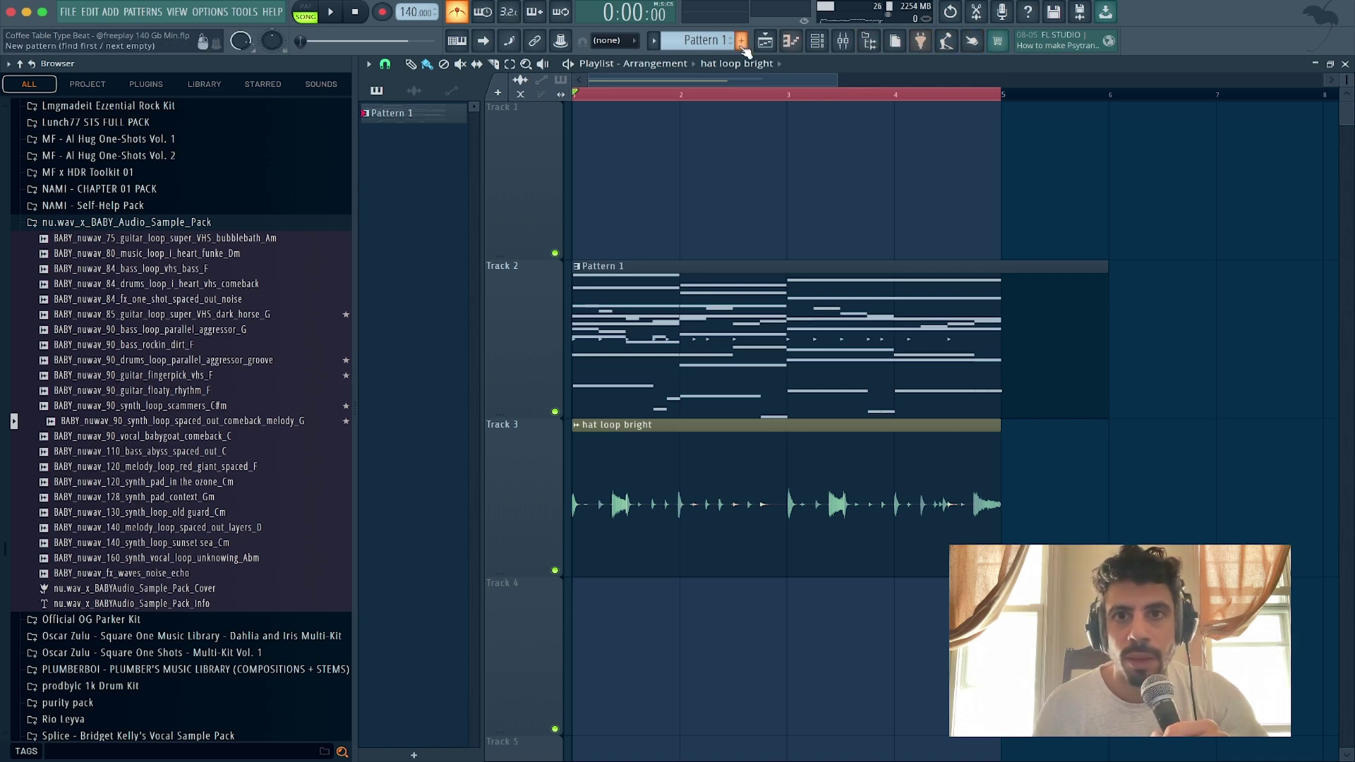
Step: Check the project info for the start date and total working time
left_click(210, 12)
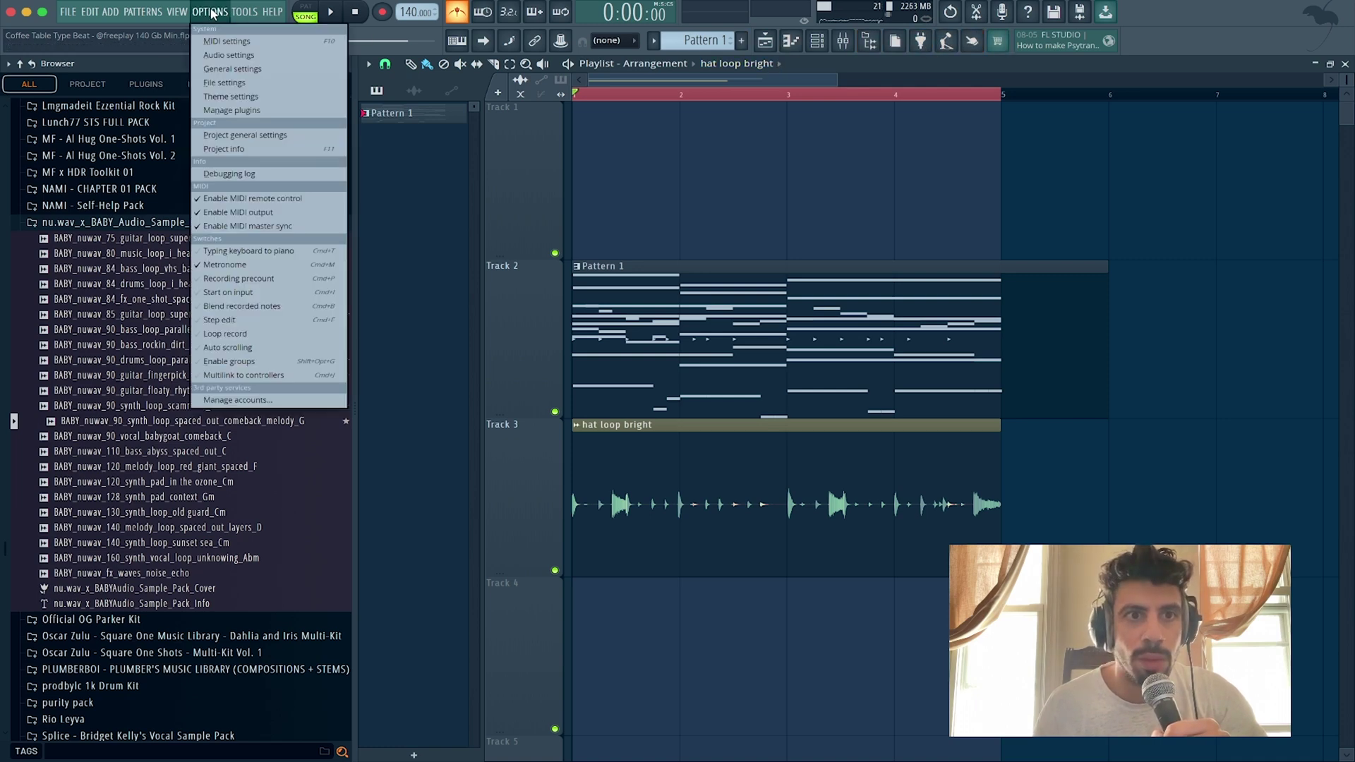
left_click(256, 153)
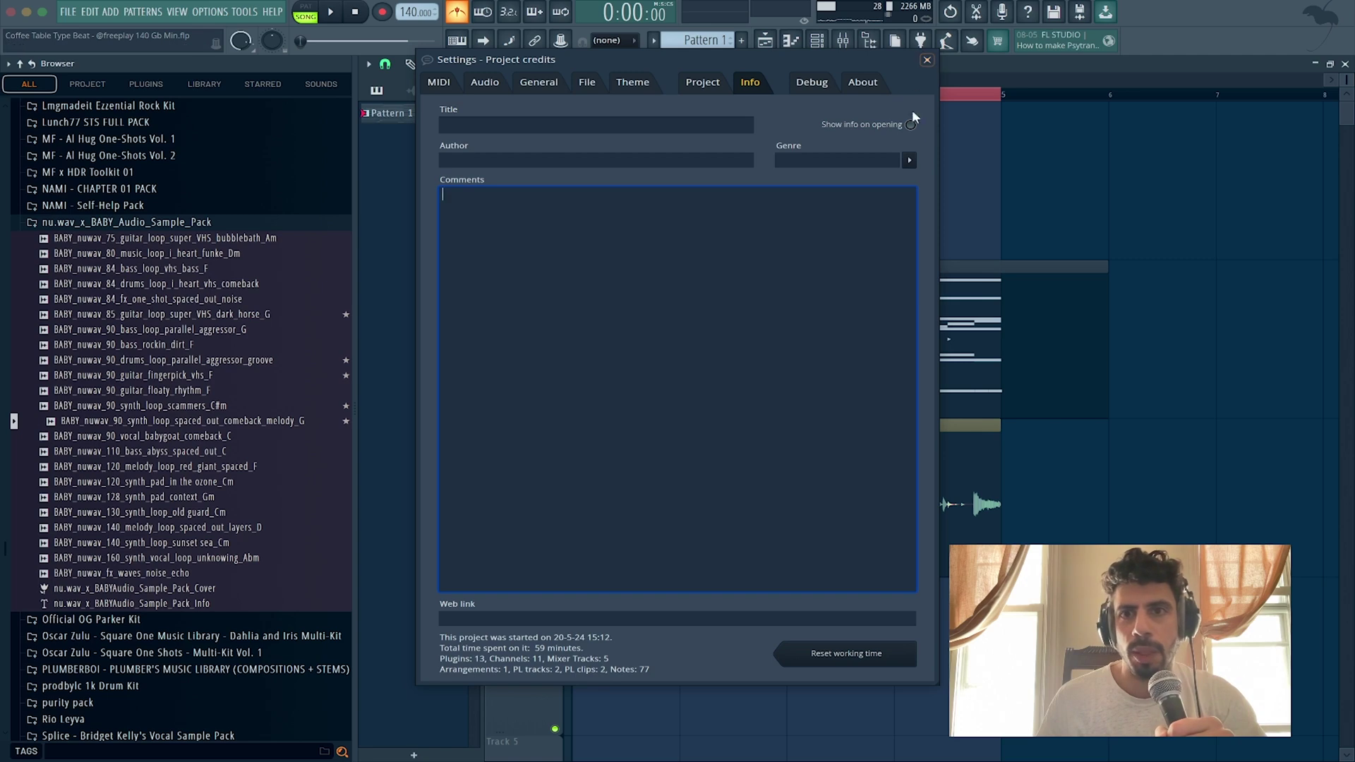
left_click(927, 61)
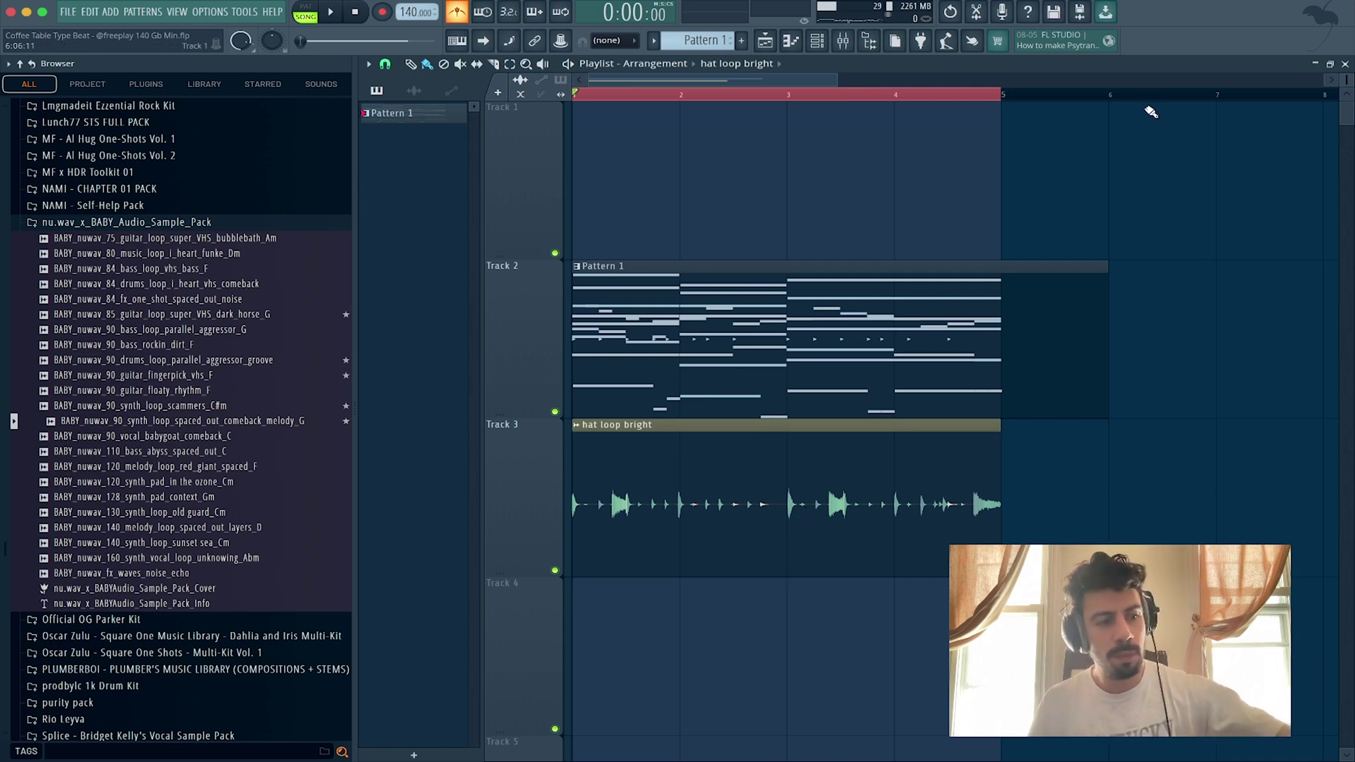
Step: Play the loop from the start several times to check how the hat loop sits with Pattern 1
key("space")
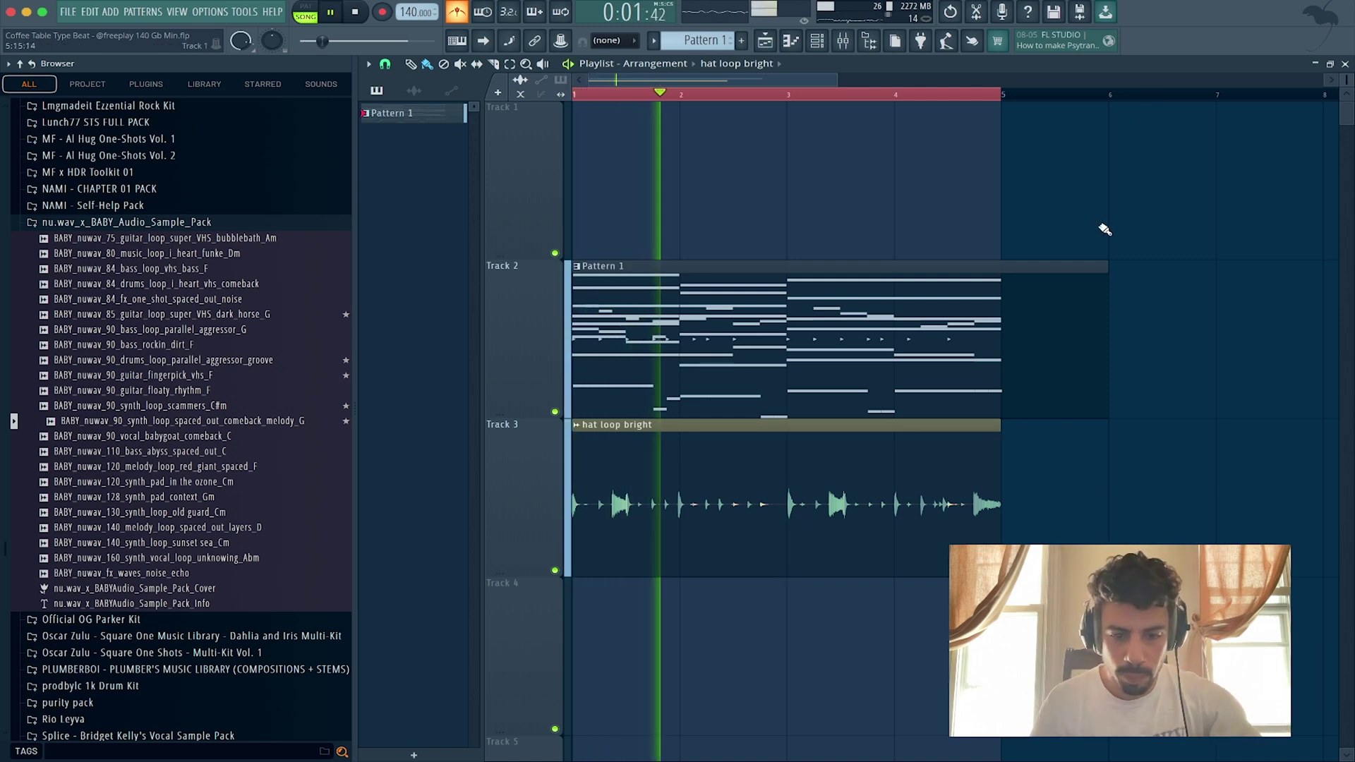
key("space")
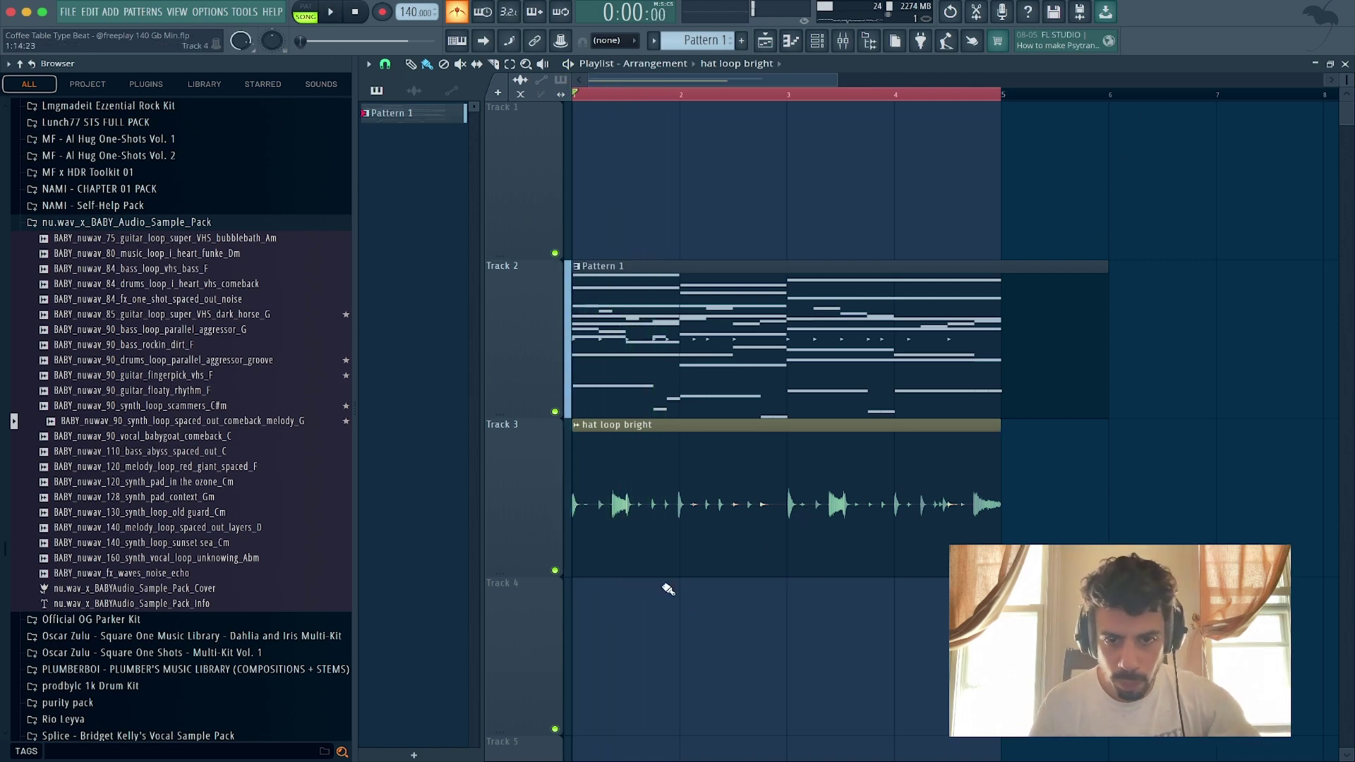
left_click(386, 65)
left_click(413, 257)
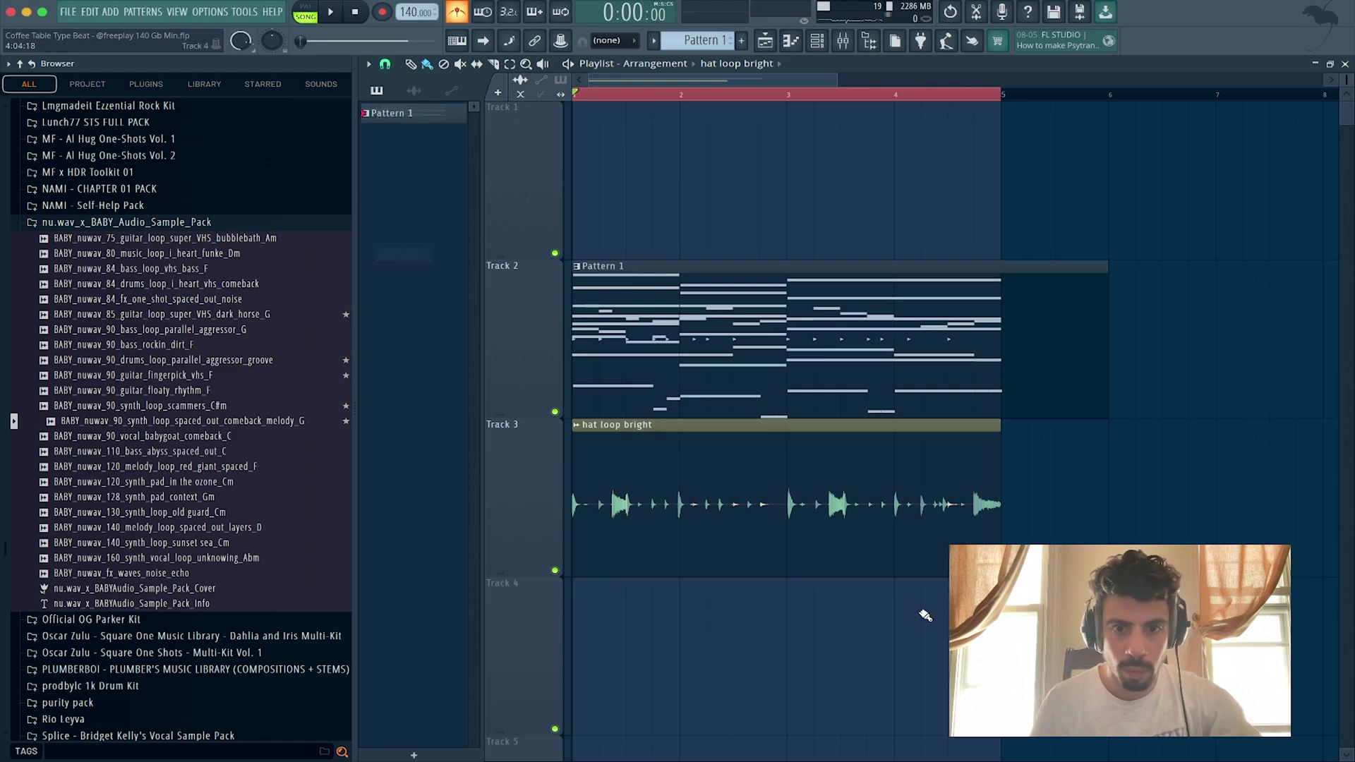
left_click_drag(927, 648, 428, 438)
key("space")
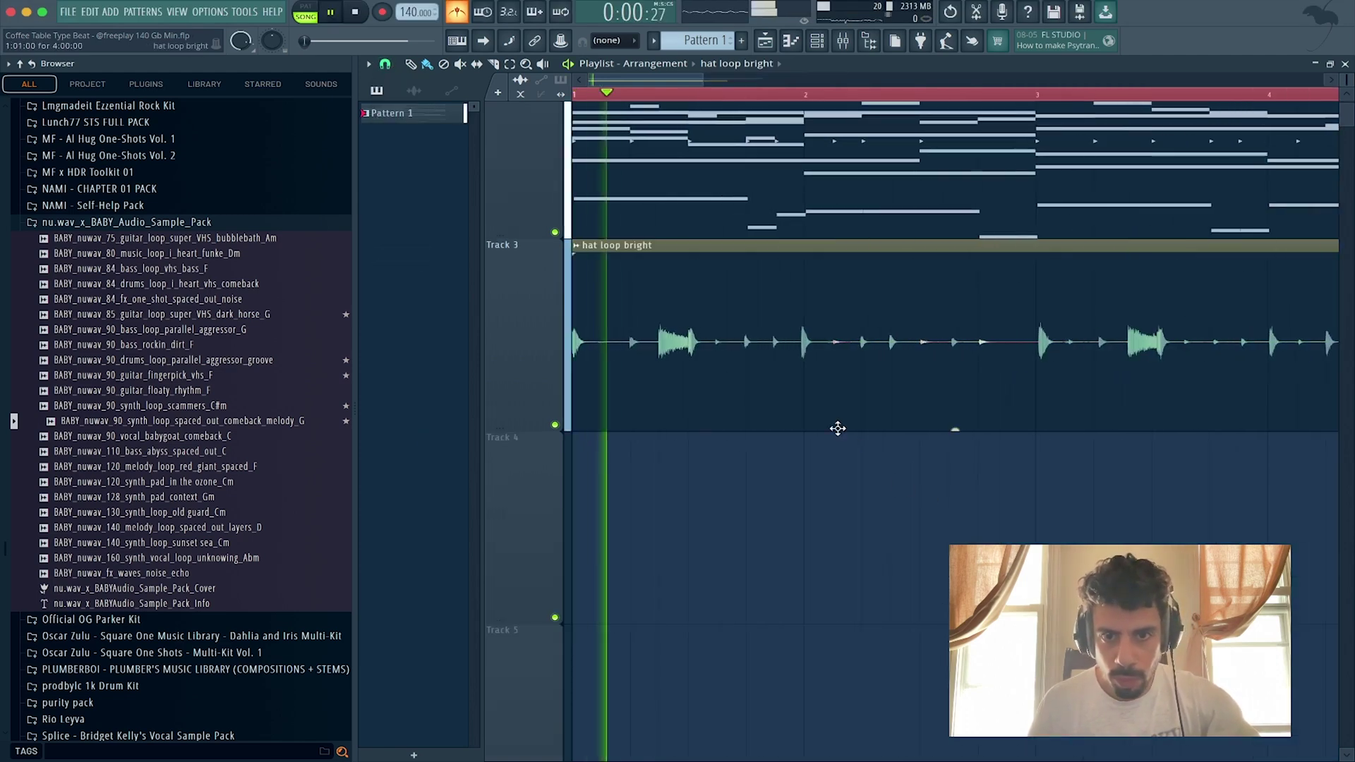
key("space")
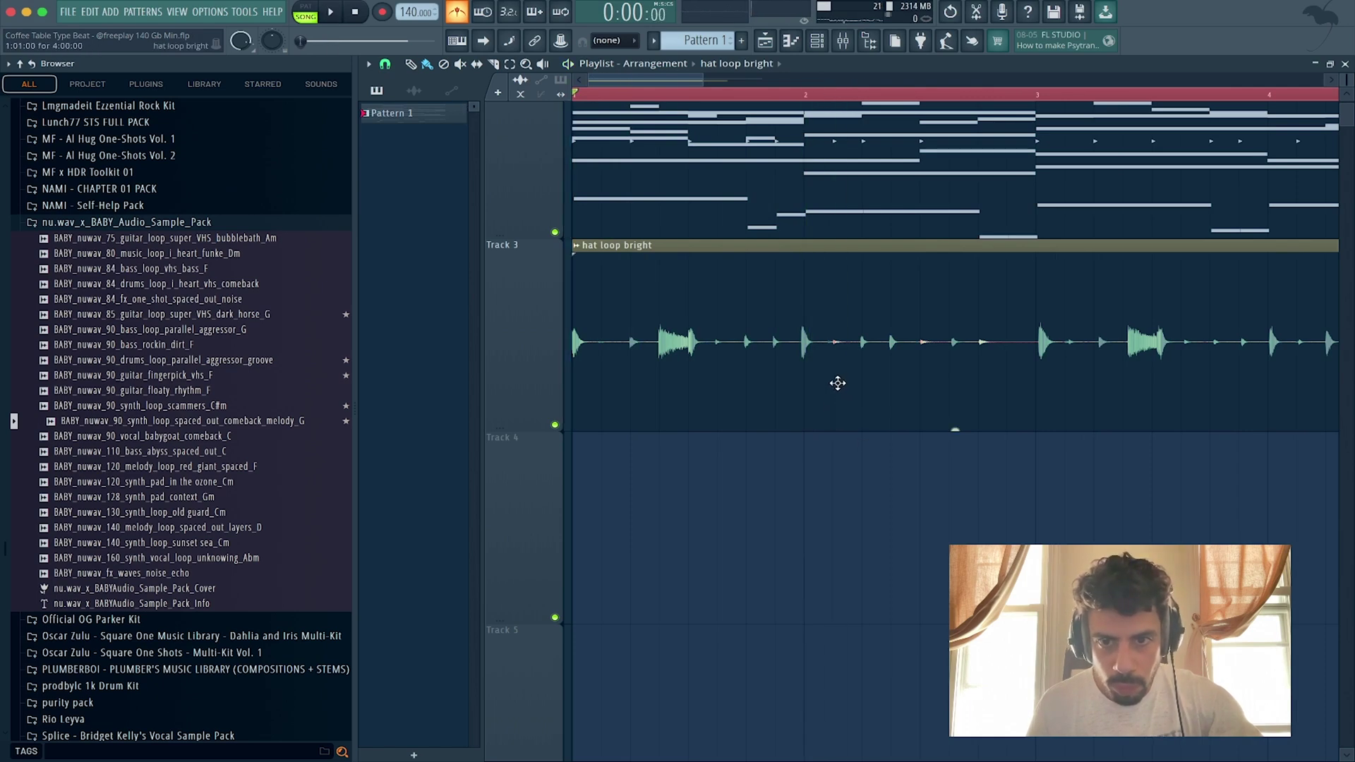
key("space")
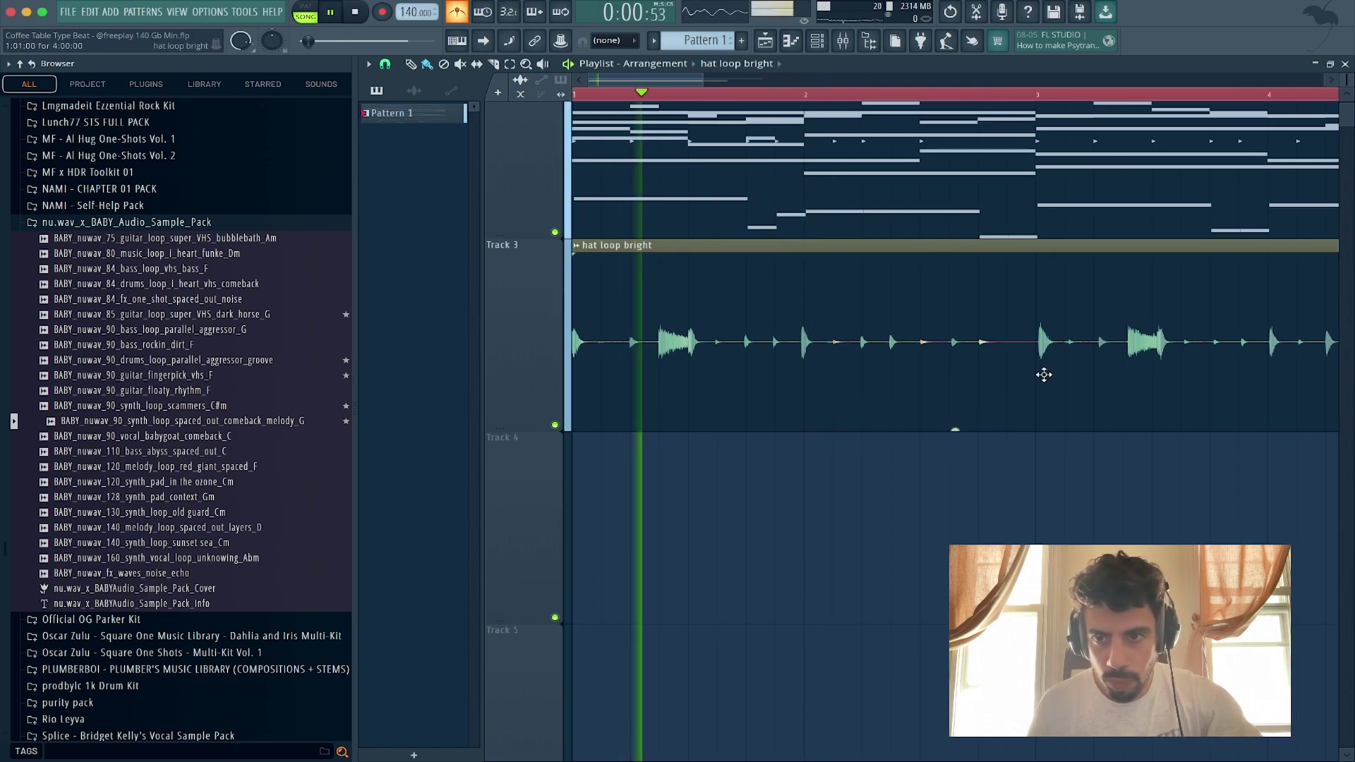
Step: Slice the hat loop bright clip at bar 3 and delete its second half
left_click_drag(1039, 270, 1039, 455)
key("p")
key("space")
key("b")
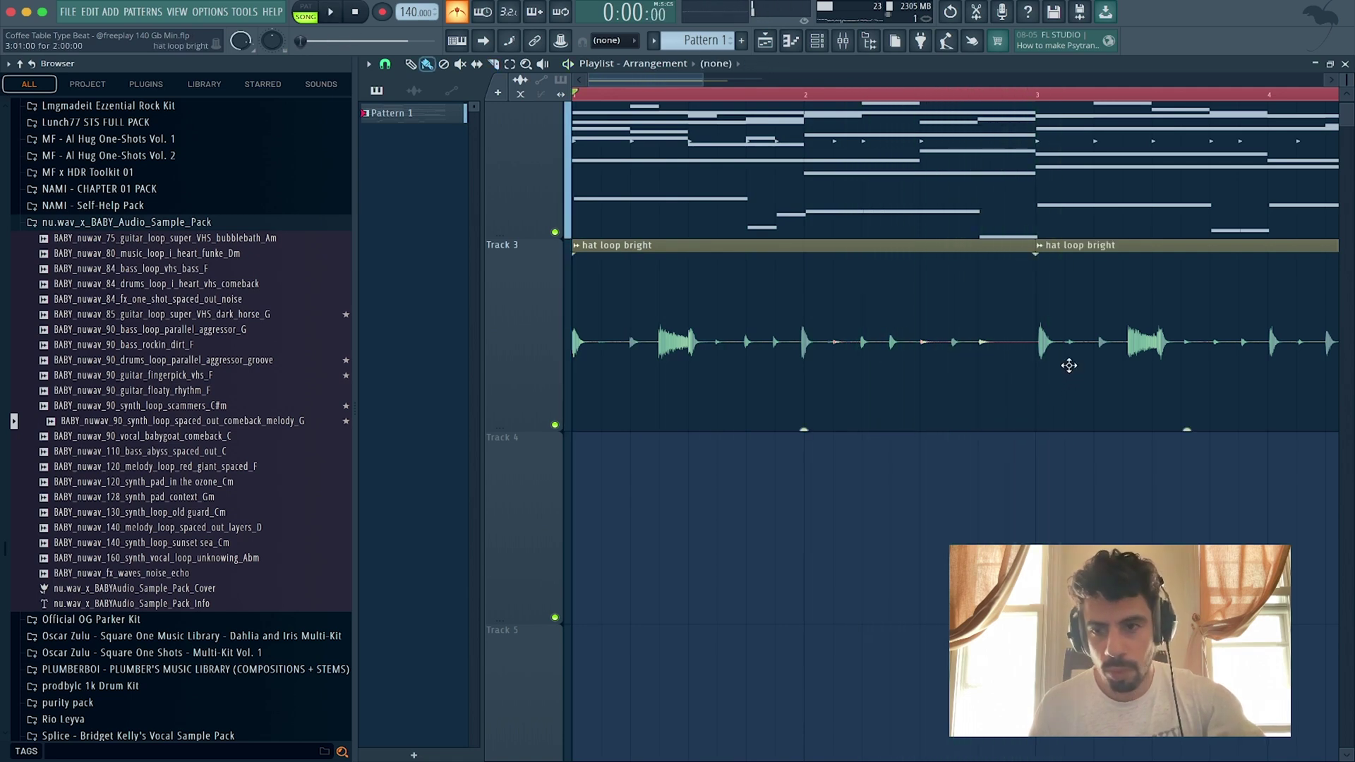
right_click(1069, 368)
left_click(598, 336)
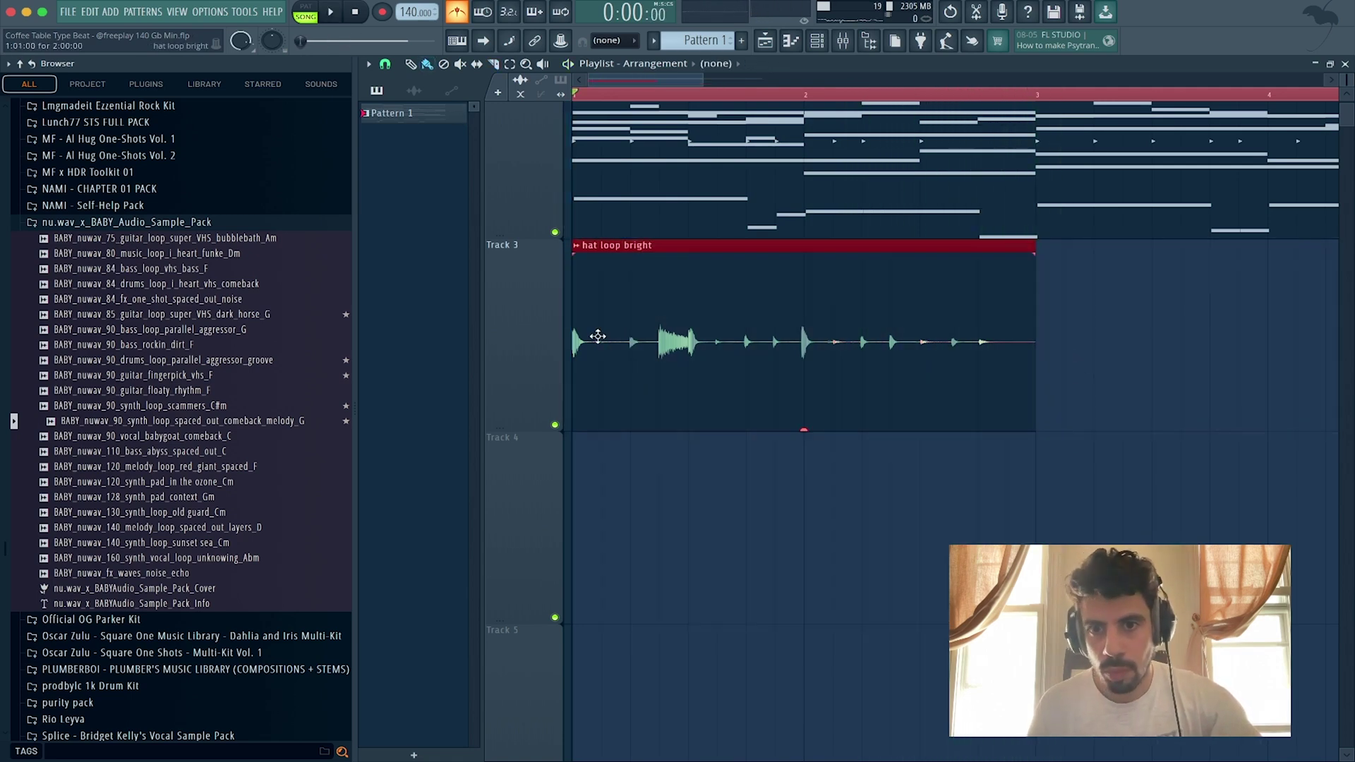
Step: Duplicate the two-bar hat loop bright clip to fill bars 3 and 4, and reset the playback range to the first four bars
right_click(855, 467, "ctrl")
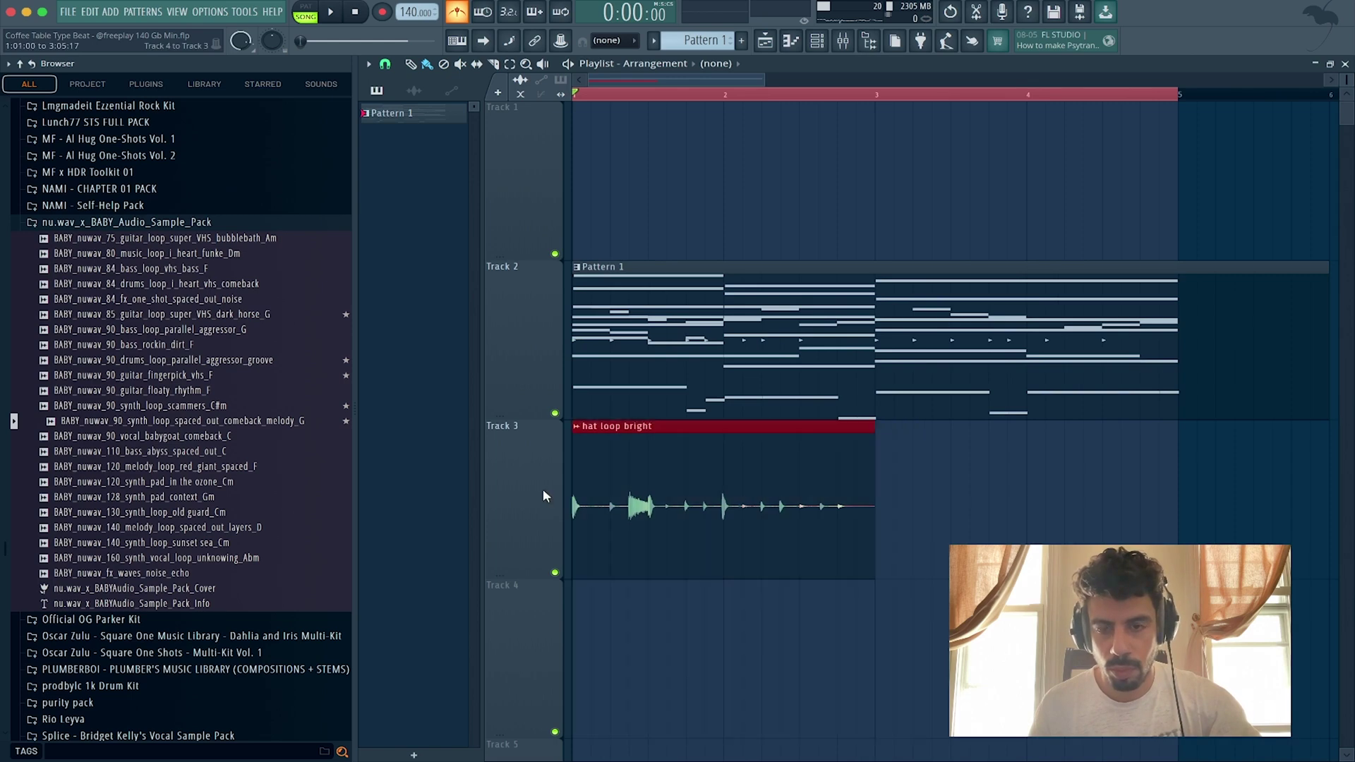
key("ctrl+b")
left_click_drag(1125, 481, 823, 478)
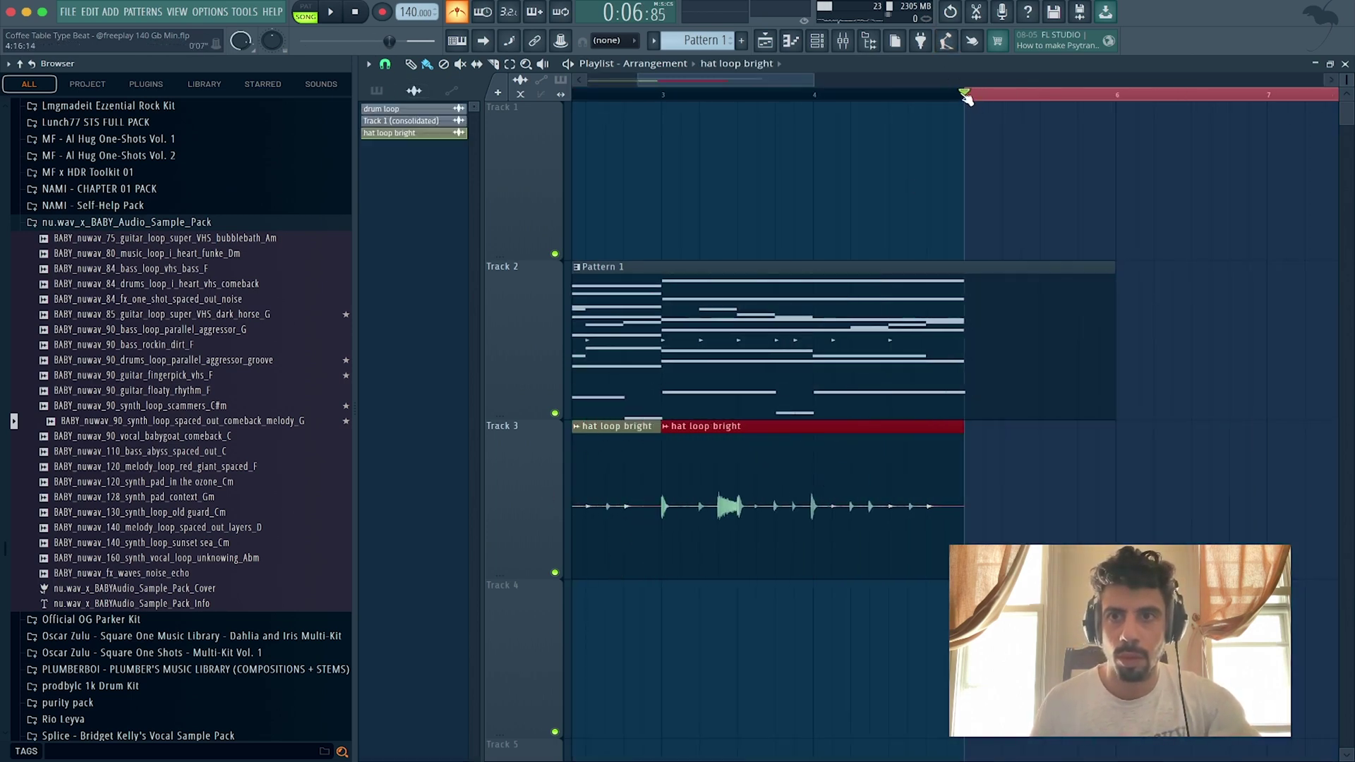
left_click_drag(966, 98, 575, 94)
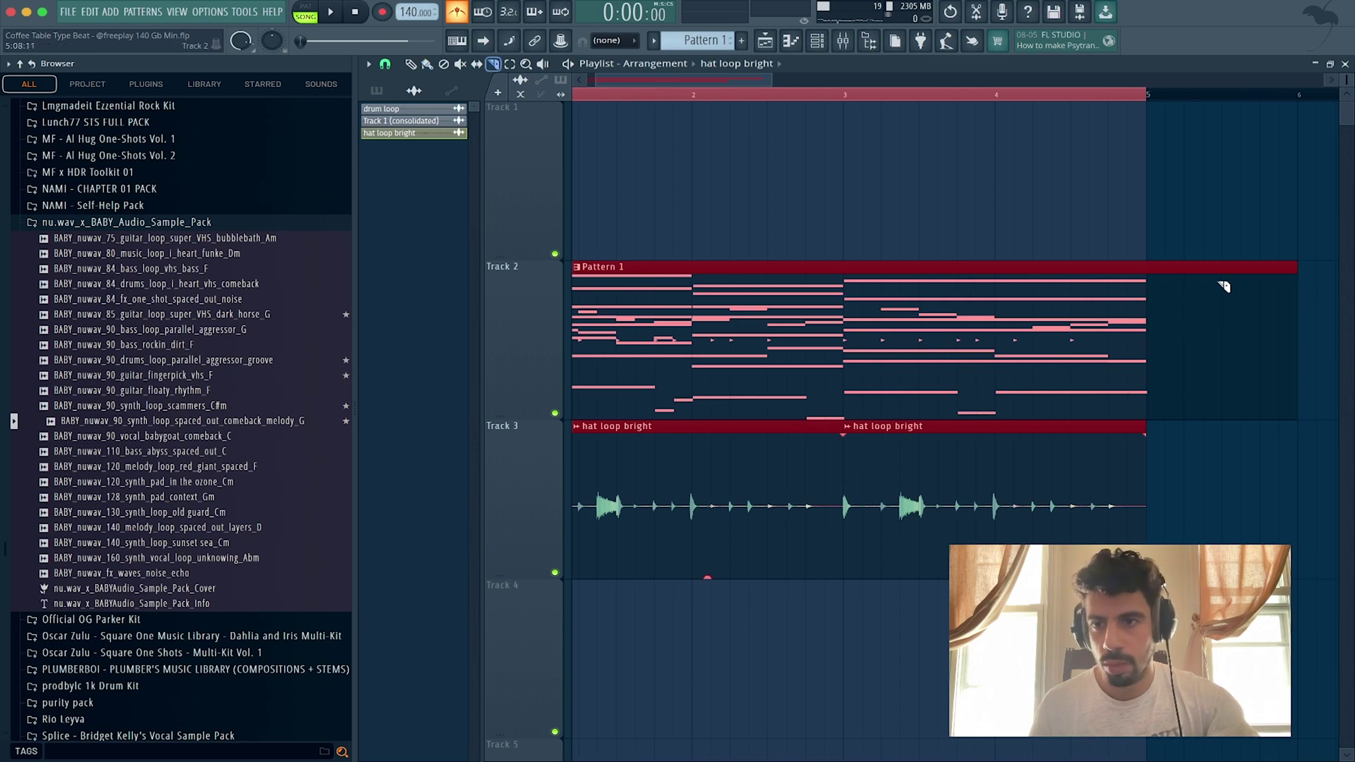
Step: Slice the Pattern 1 clip at bar 5 and delete the leftover empty piece
left_click_drag(1159, 464, 1156, 456)
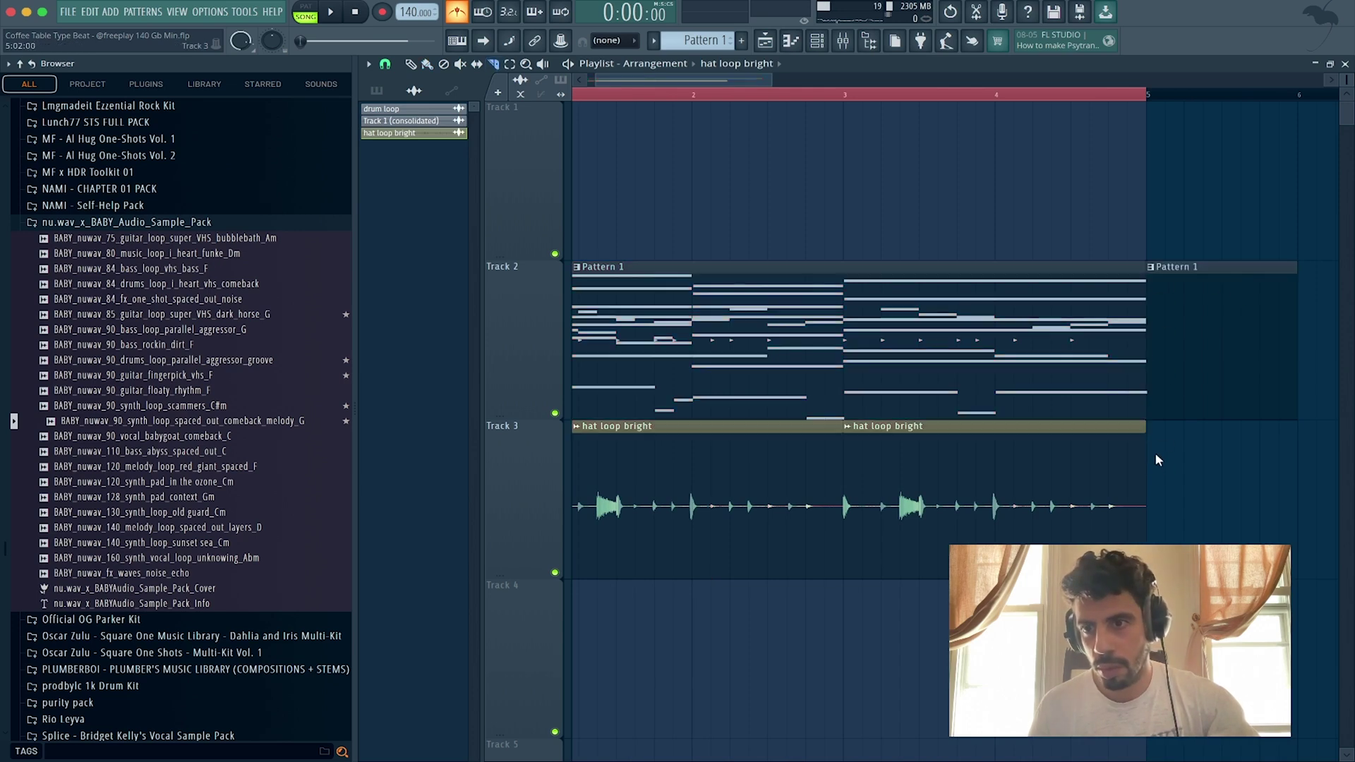
left_click(1184, 366)
key("Delete")
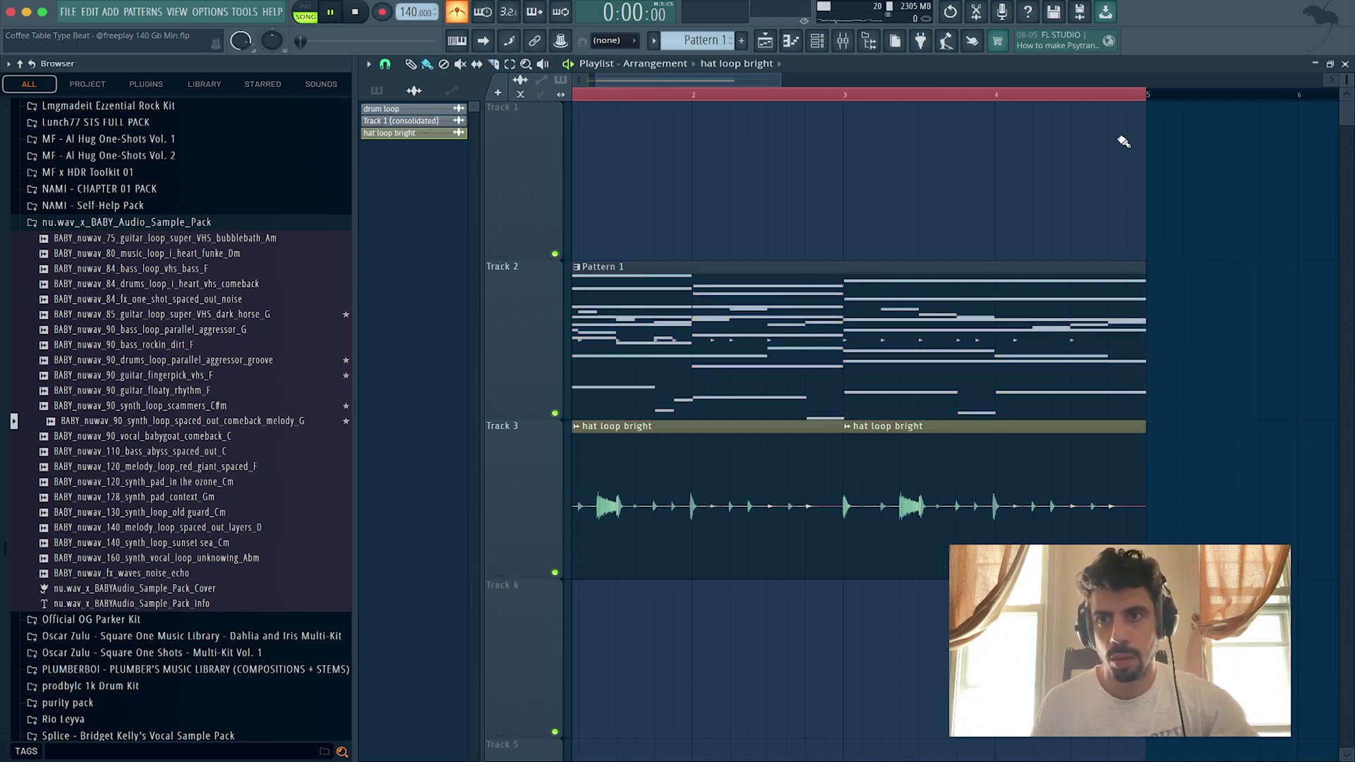
Step: Play the four-bar loop with Pattern 1 and both hat loop clips, and turn the metronome off
key("space")
scroll(929, 201, "up", 1)
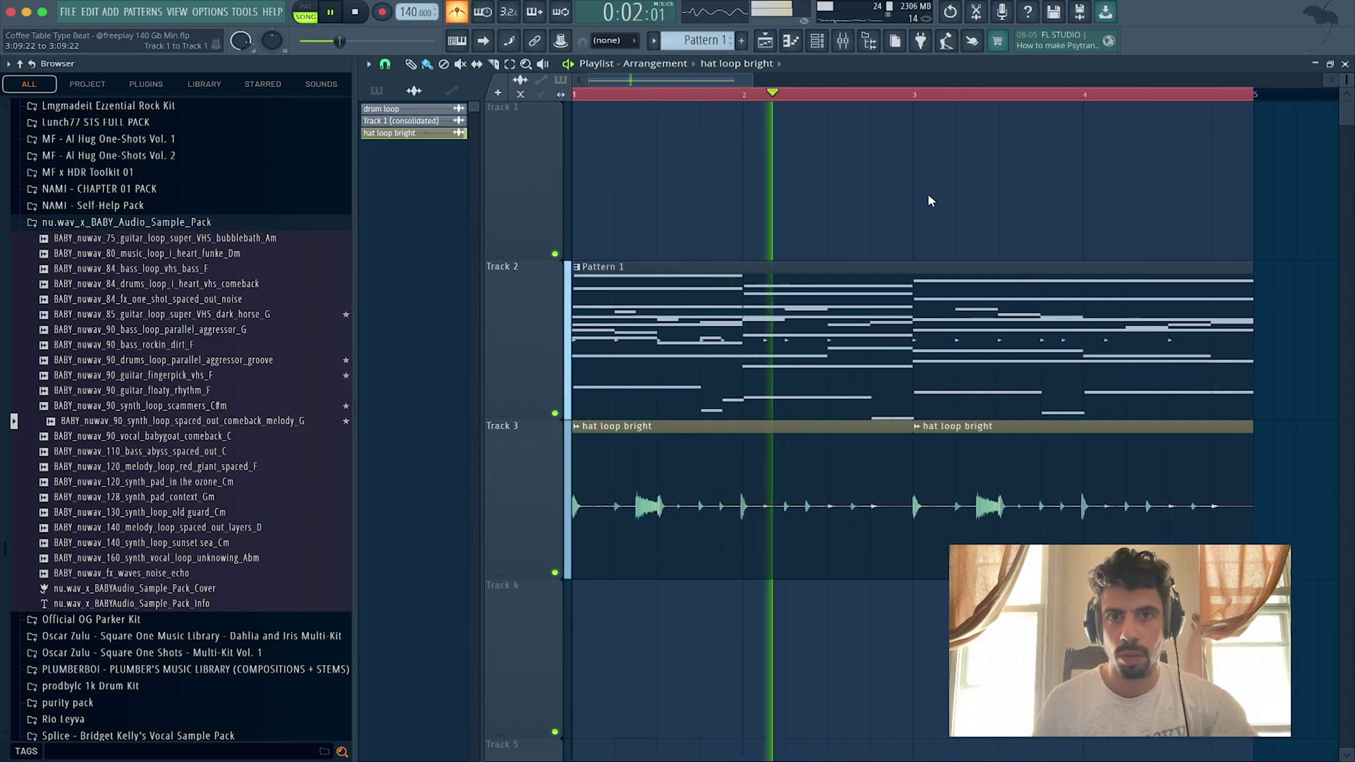
scroll(927, 198, "down", 1)
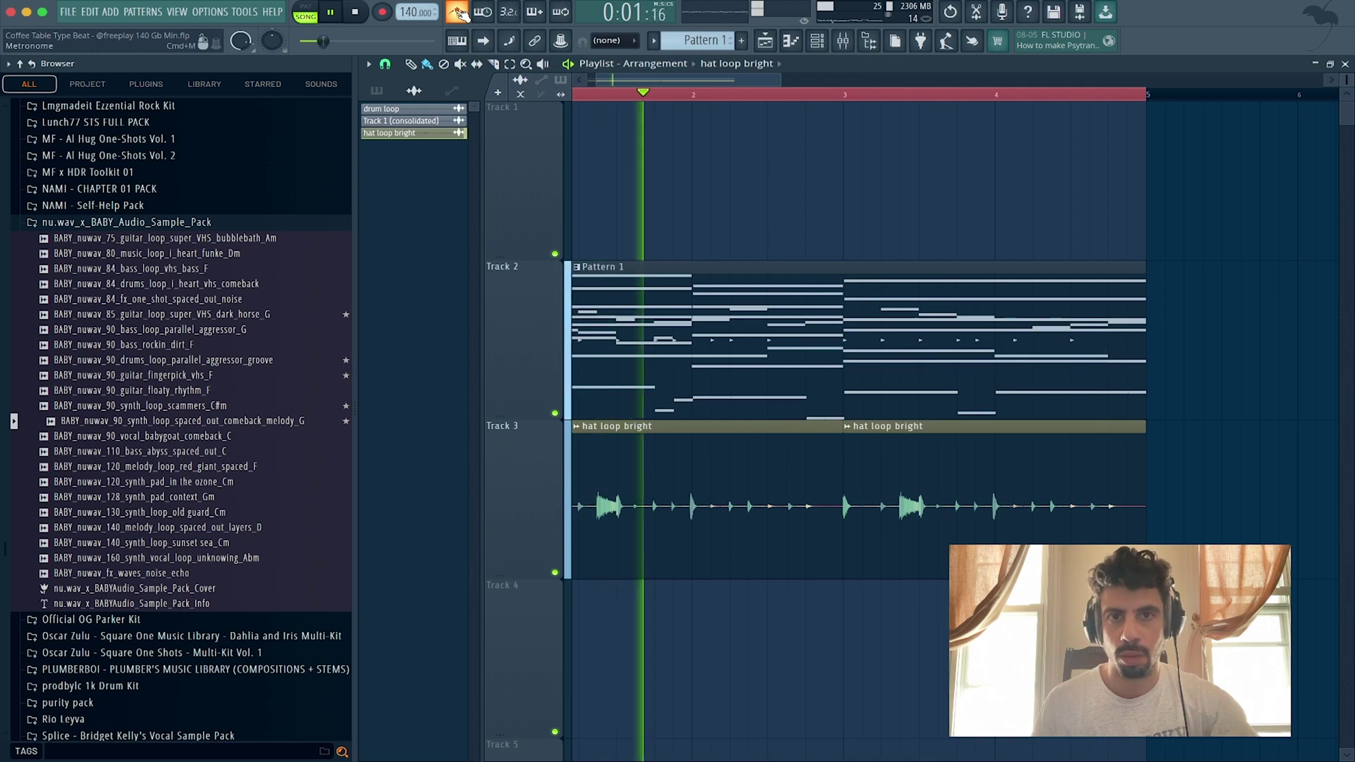
Step: Lower the pitch of the hat loop bright clip and route it to a free mixer track
double_click(736, 521)
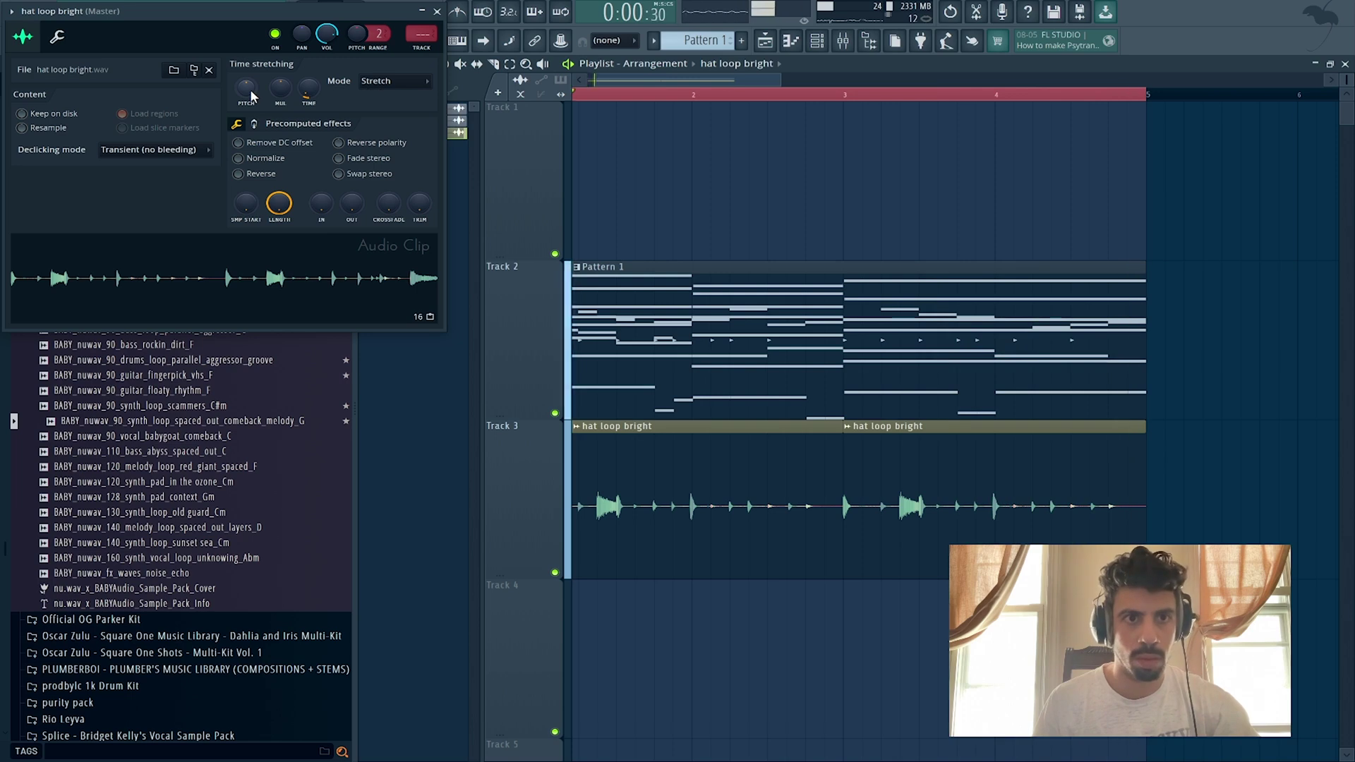
left_click_drag(250, 89, 250, 141)
left_click_drag(217, 14, 483, 151)
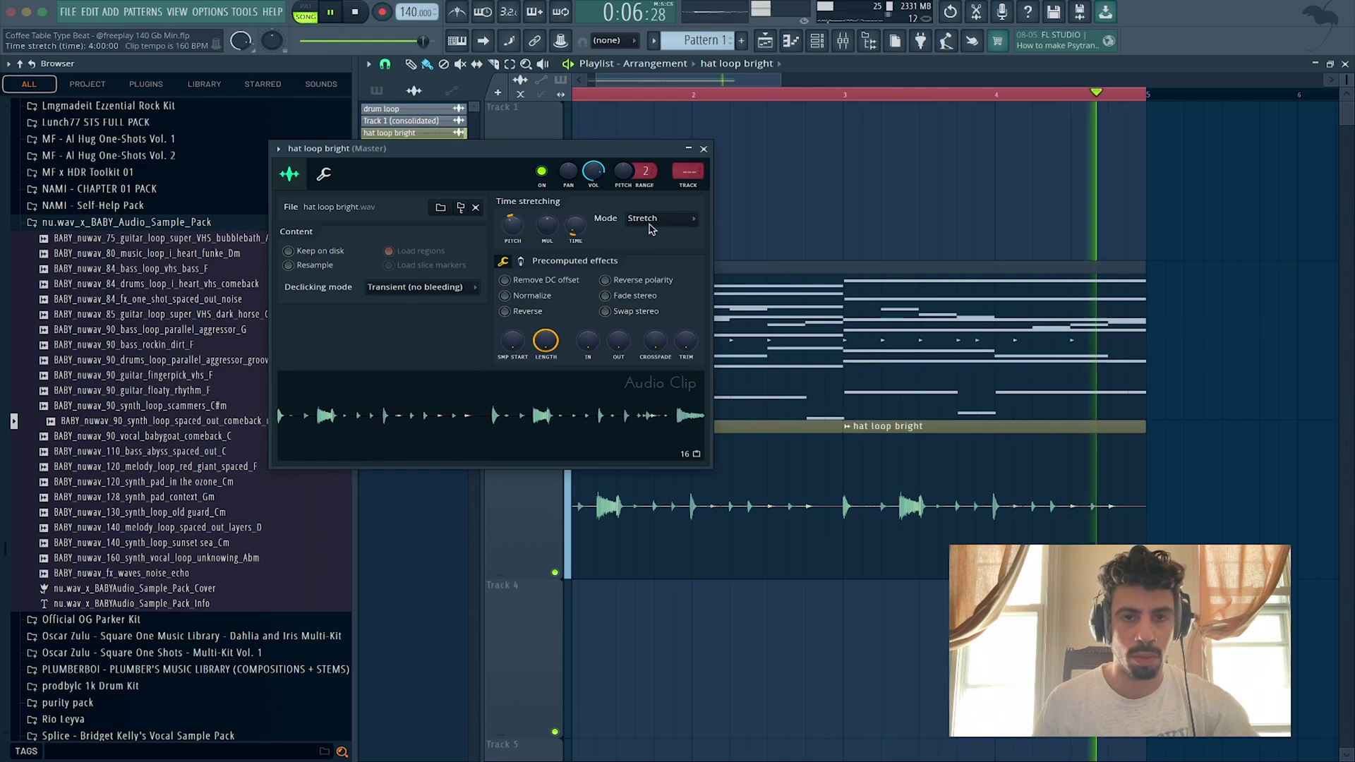
double_click(689, 186)
left_click(704, 147)
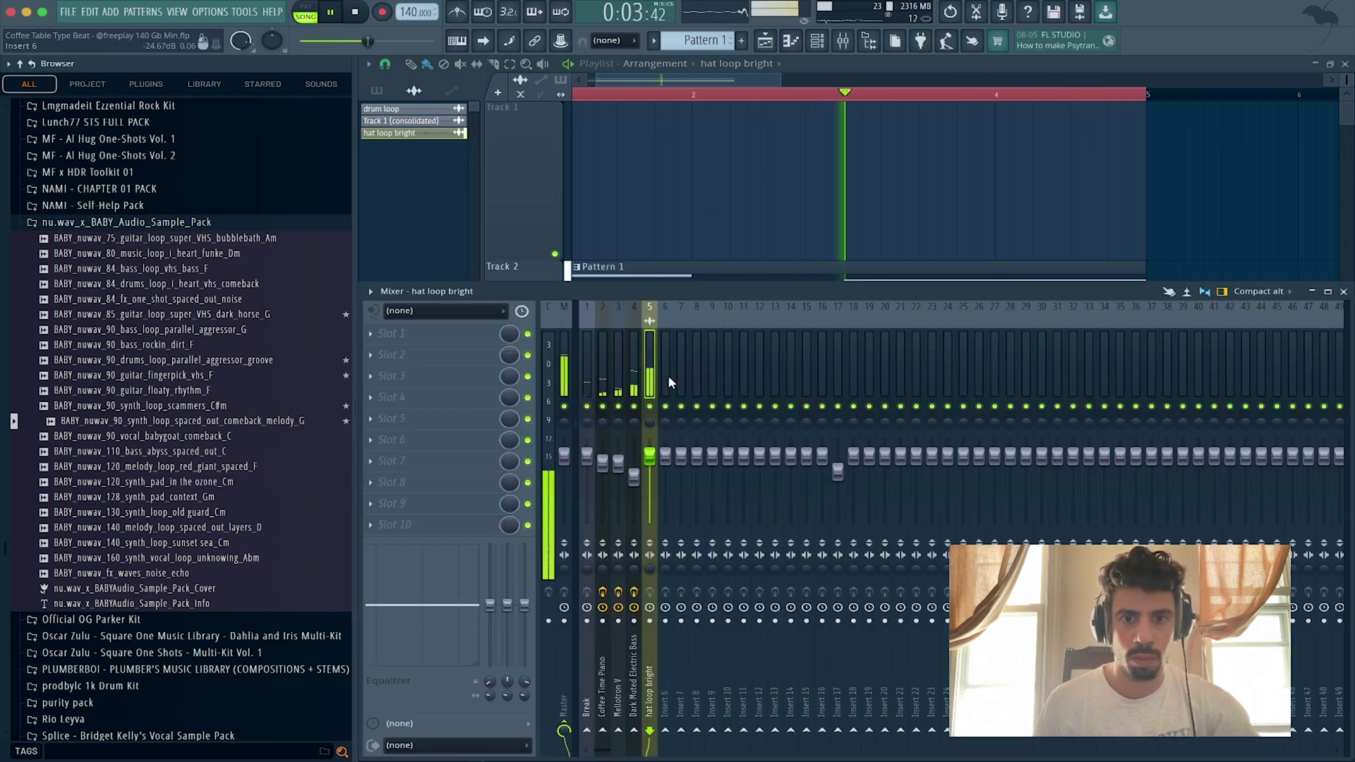
Step: Add Fruity Parametric EQ 2 to the hat loop bright track, high-pass the lows and cut 4.4 dB at about 9.5 kHz
left_click(372, 332)
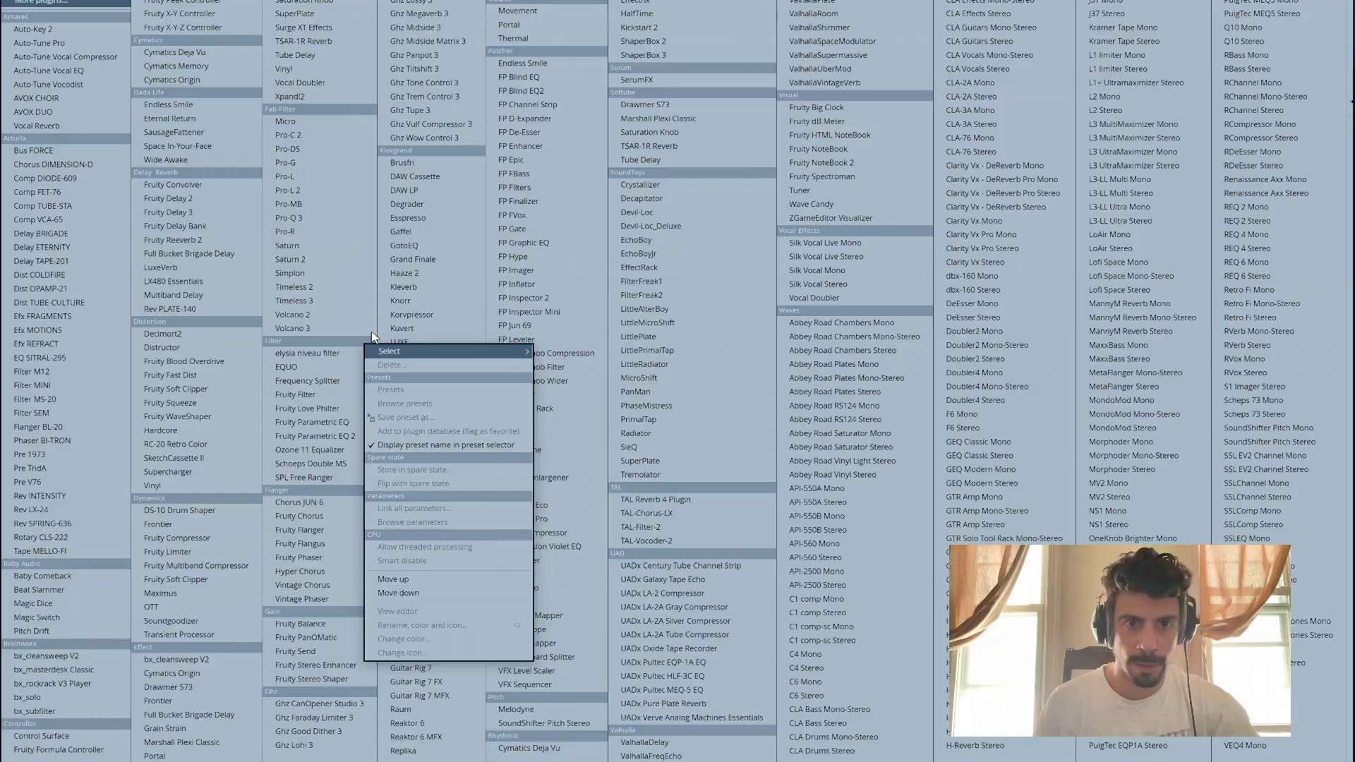
left_click(306, 437)
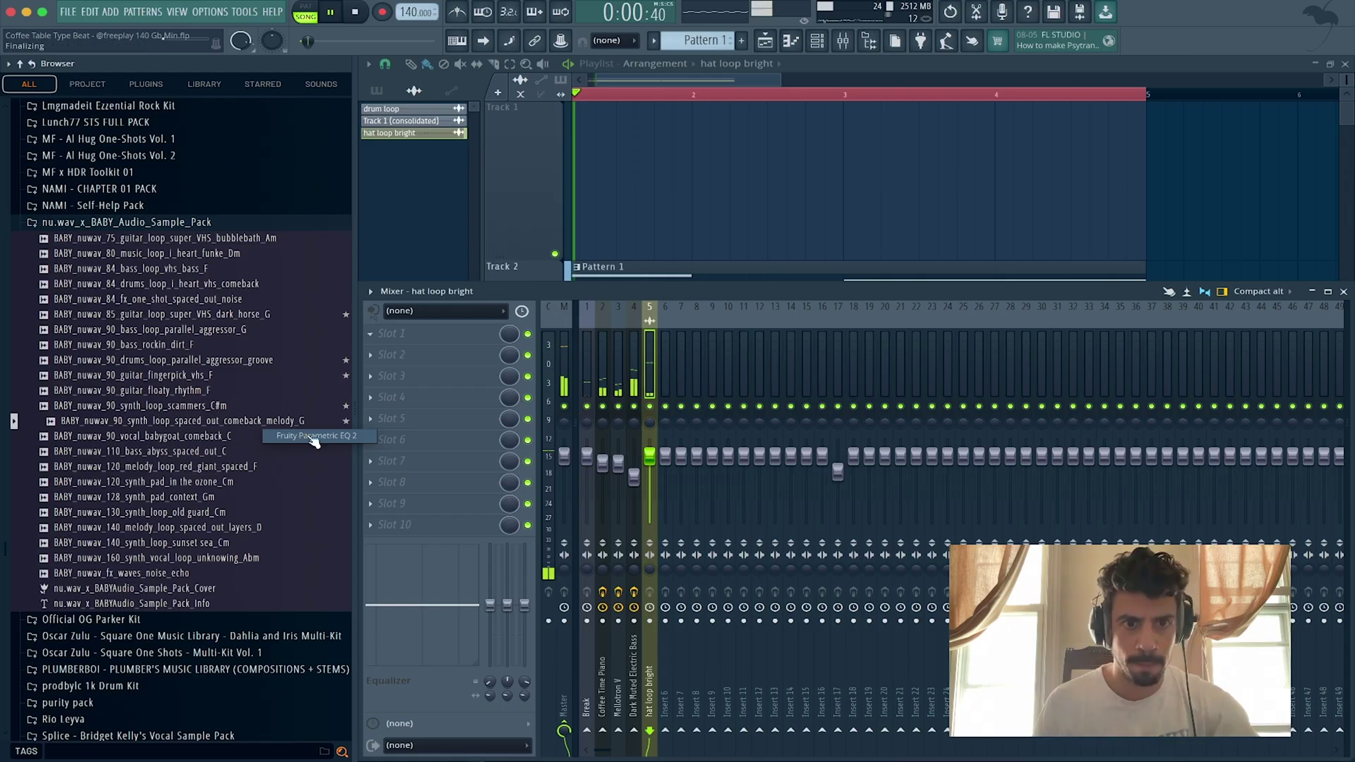
left_click_drag(532, 324, 532, 286)
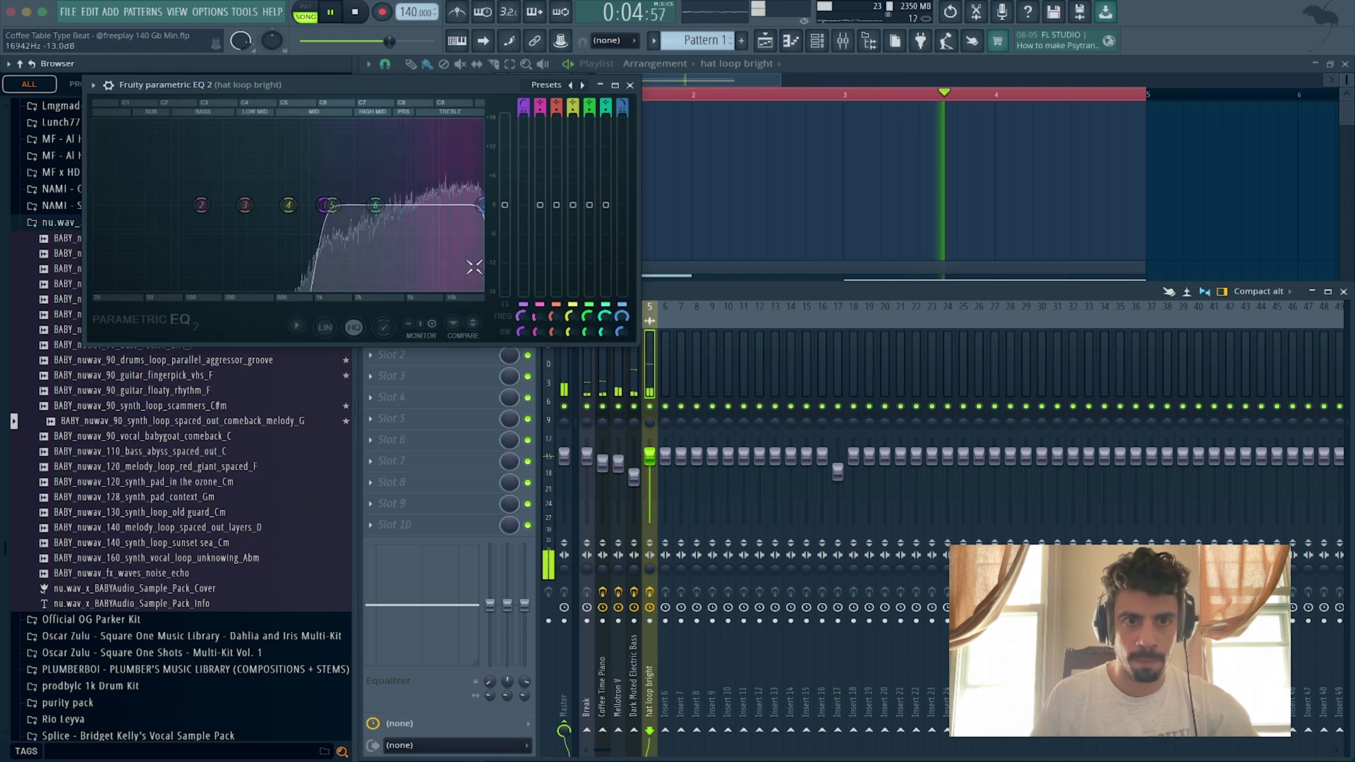
left_click_drag(374, 204, 443, 226)
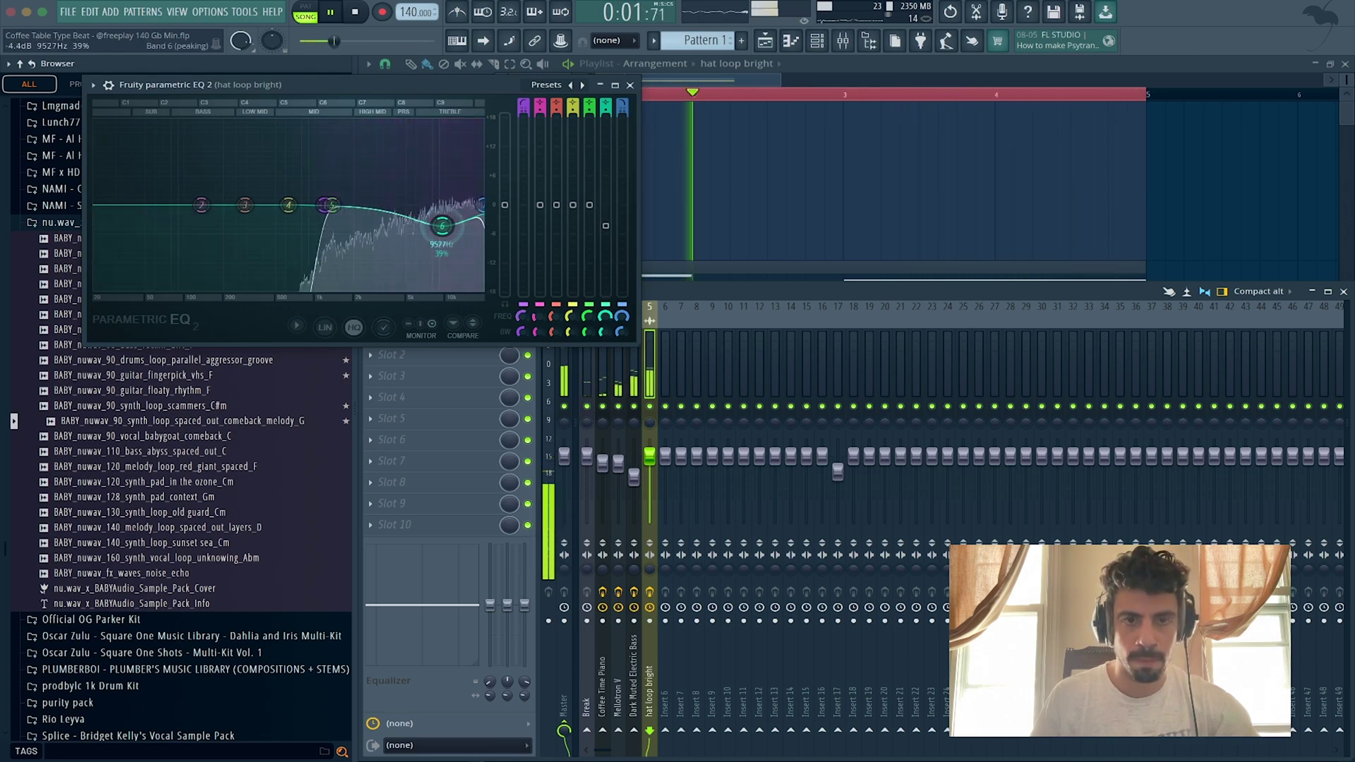
left_click(631, 86)
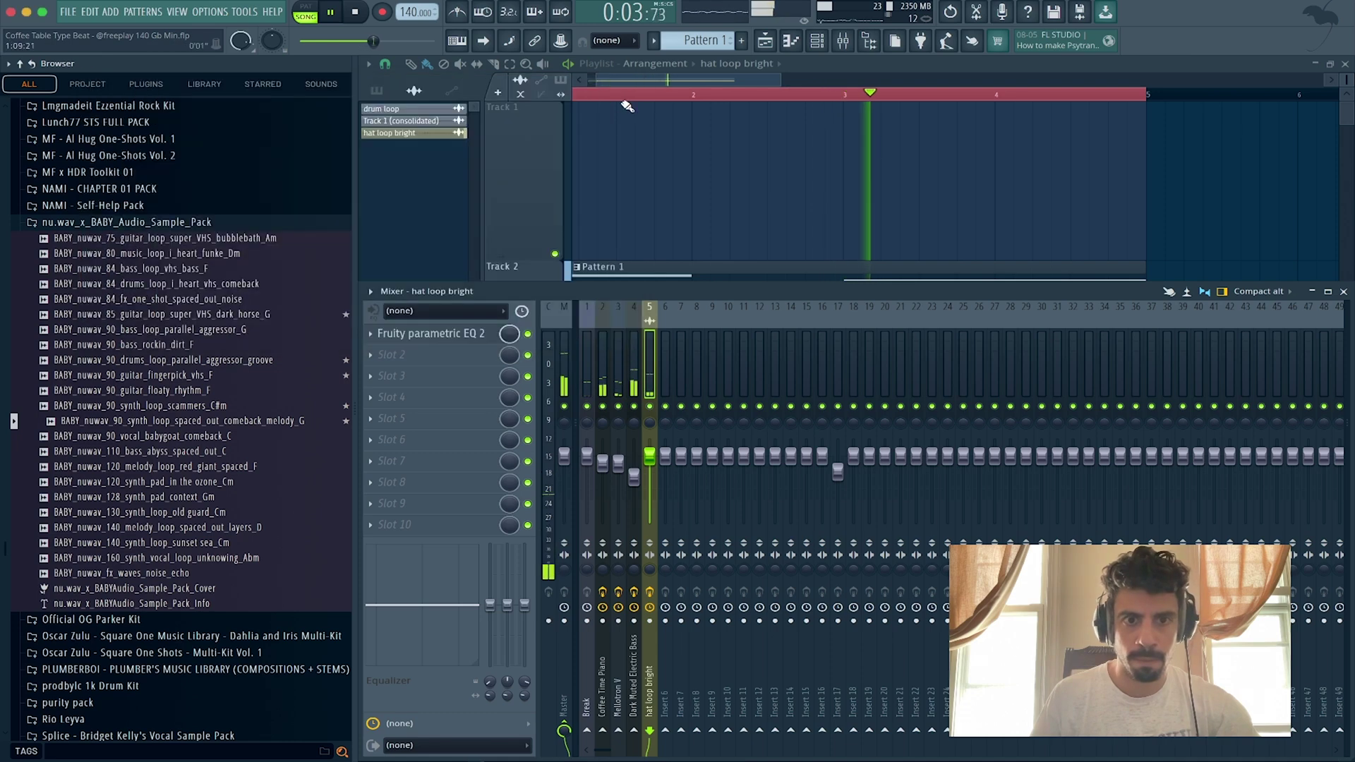
Step: Add Kickstart 2 after the EQ on the hat loop bright track and set its mix to 16%
left_click(373, 358)
left_click(689, 31)
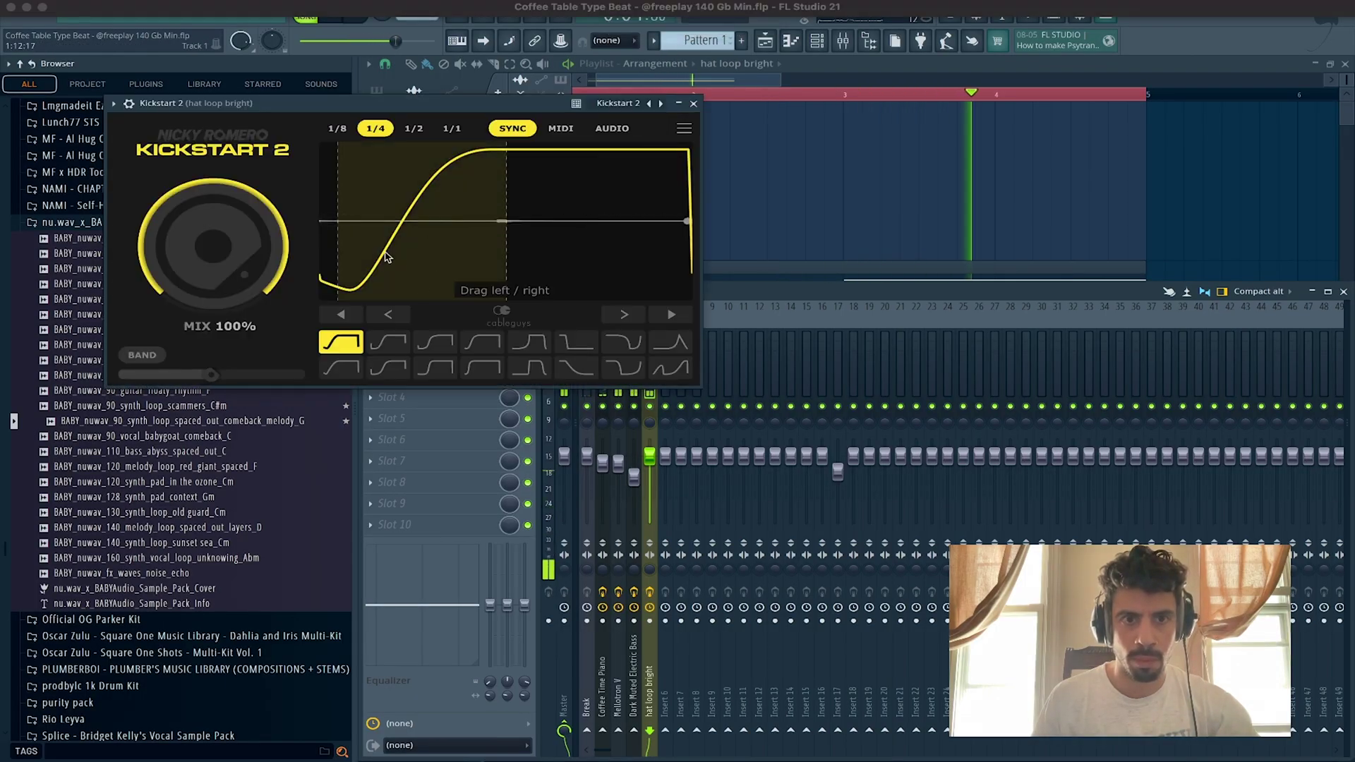
left_click_drag(213, 245, 212, 282)
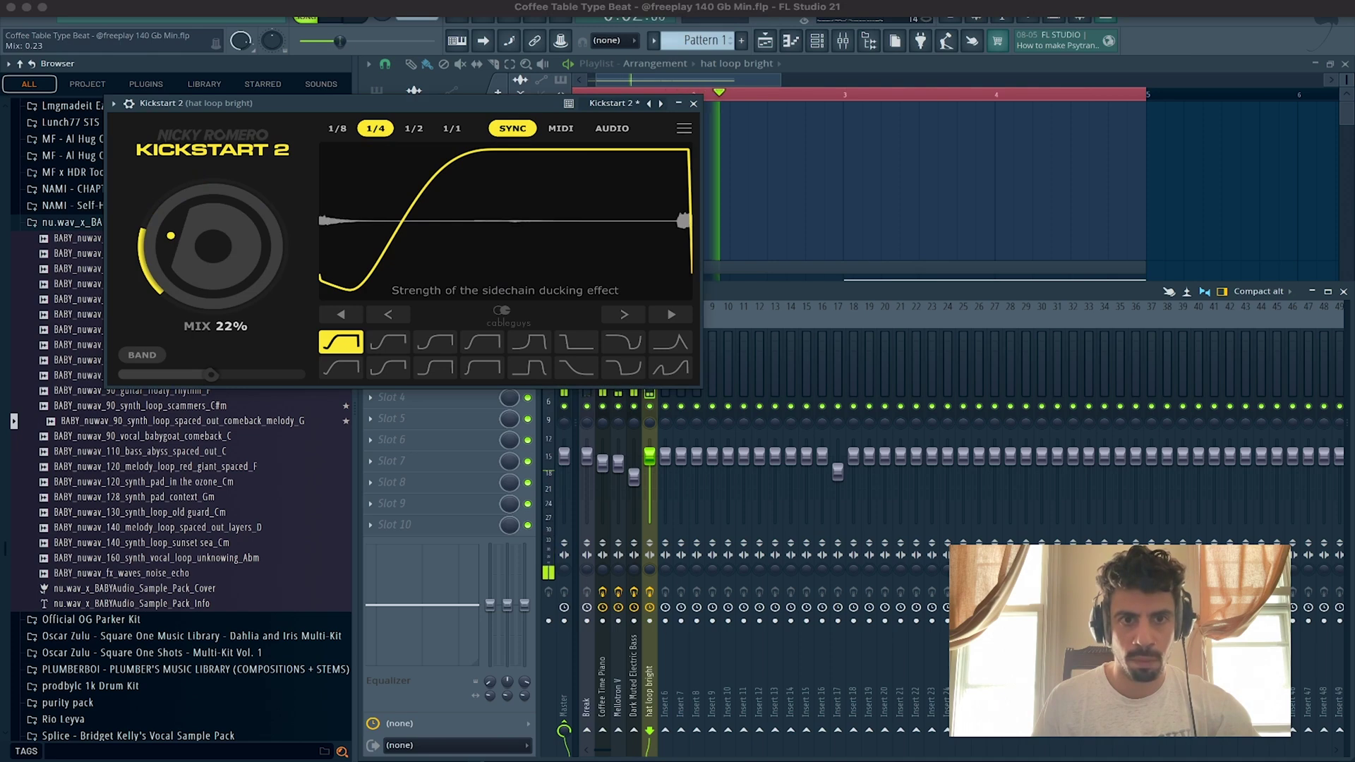
mouse_move(213, 283)
left_mouse_down()
mouse_move(212, 303)
mouse_move(225, 260)
left_mouse_up()
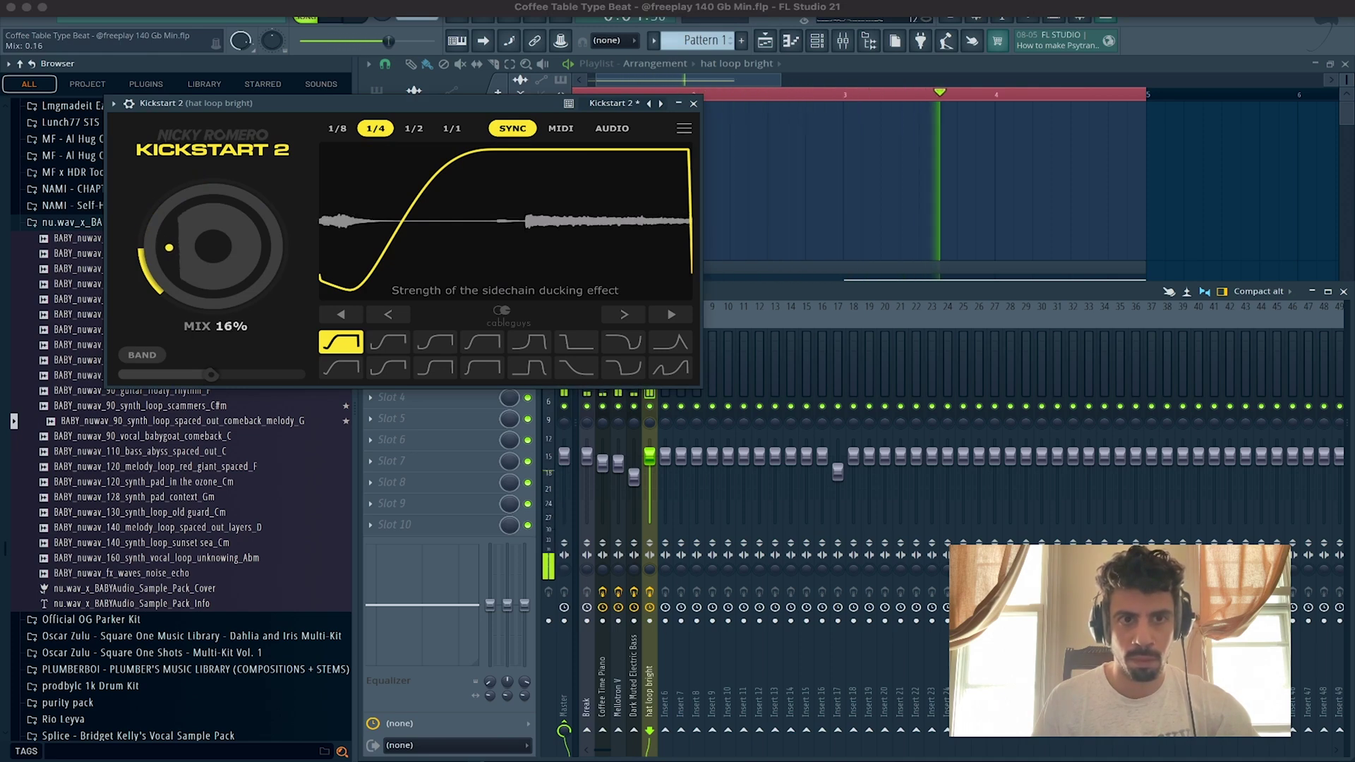
left_click(694, 105)
Step: Add Decapitator to the Break mixer track with Punish on, style N, drive 4.9, low cut about 54 Hz and high cut about 10 kHz
left_click(586, 364)
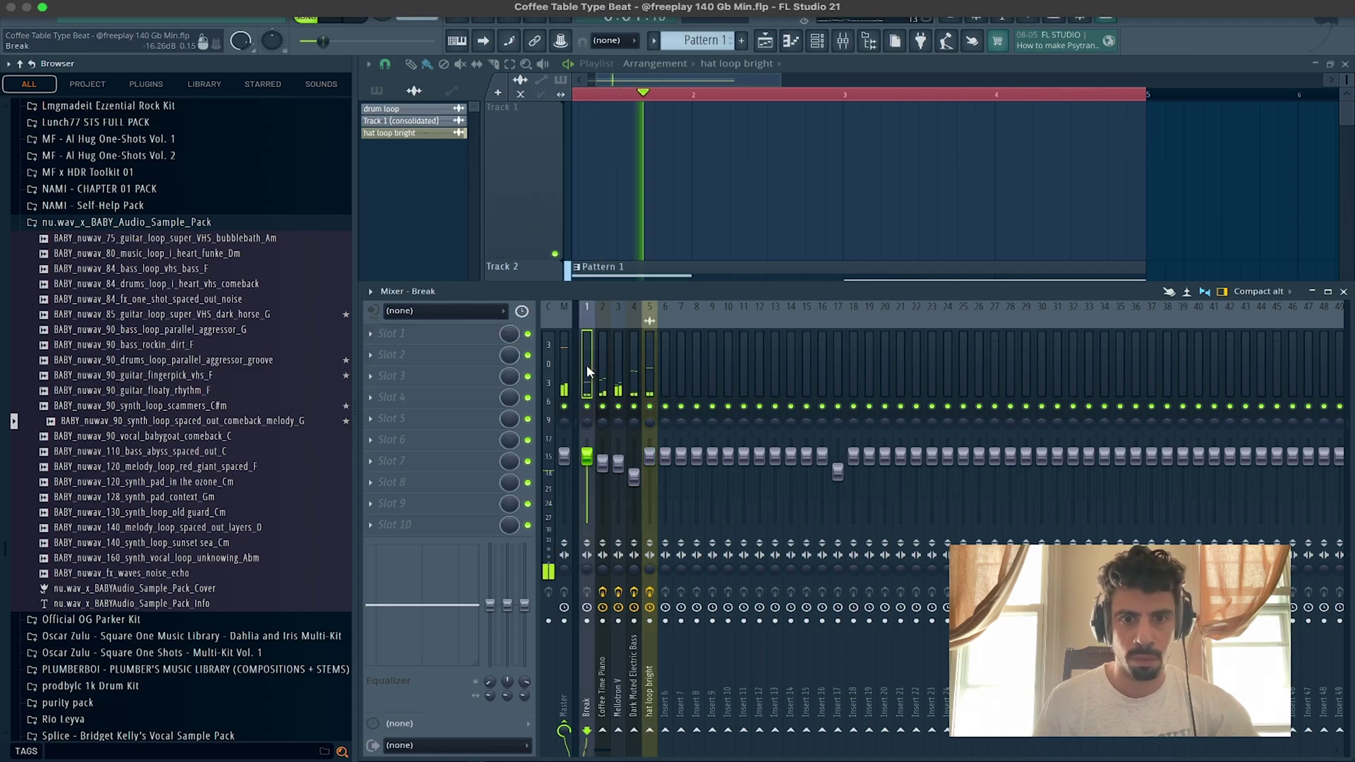
left_click(374, 338)
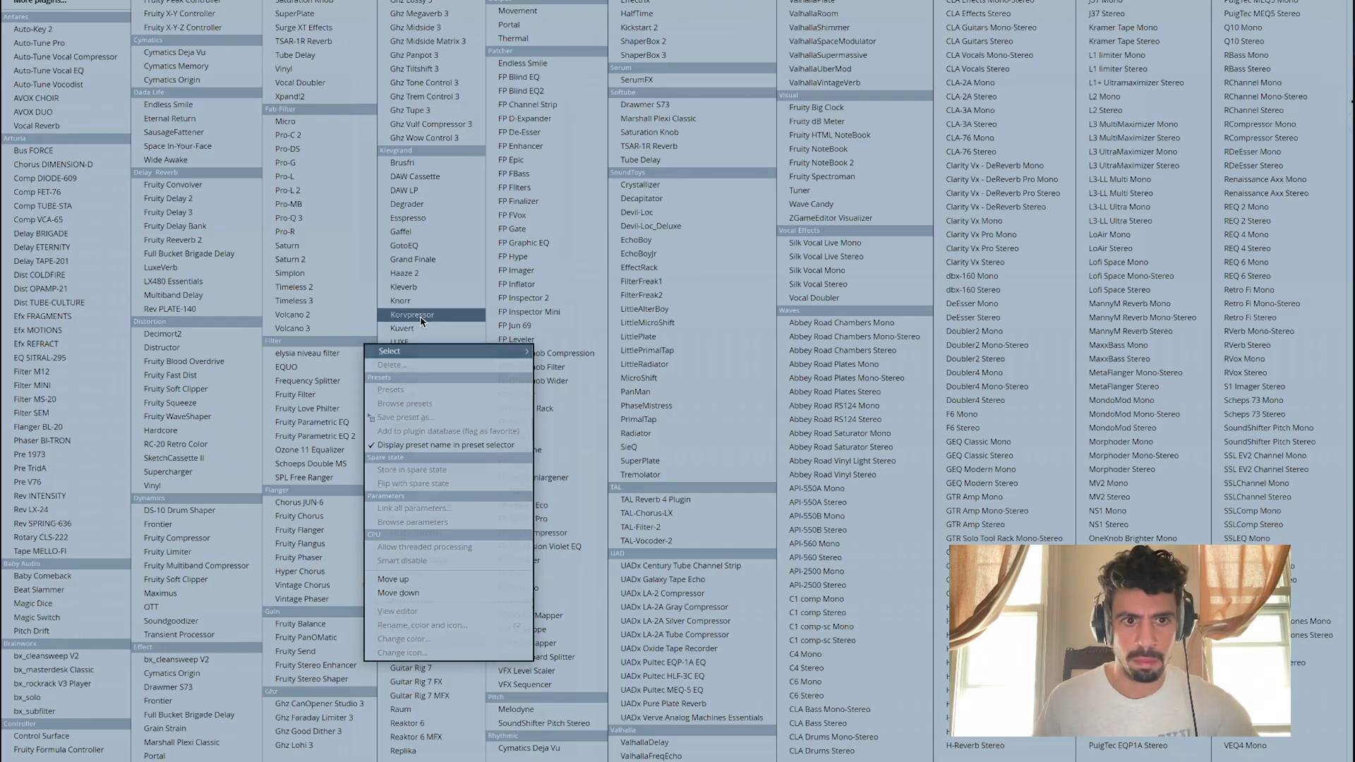
left_click(681, 198)
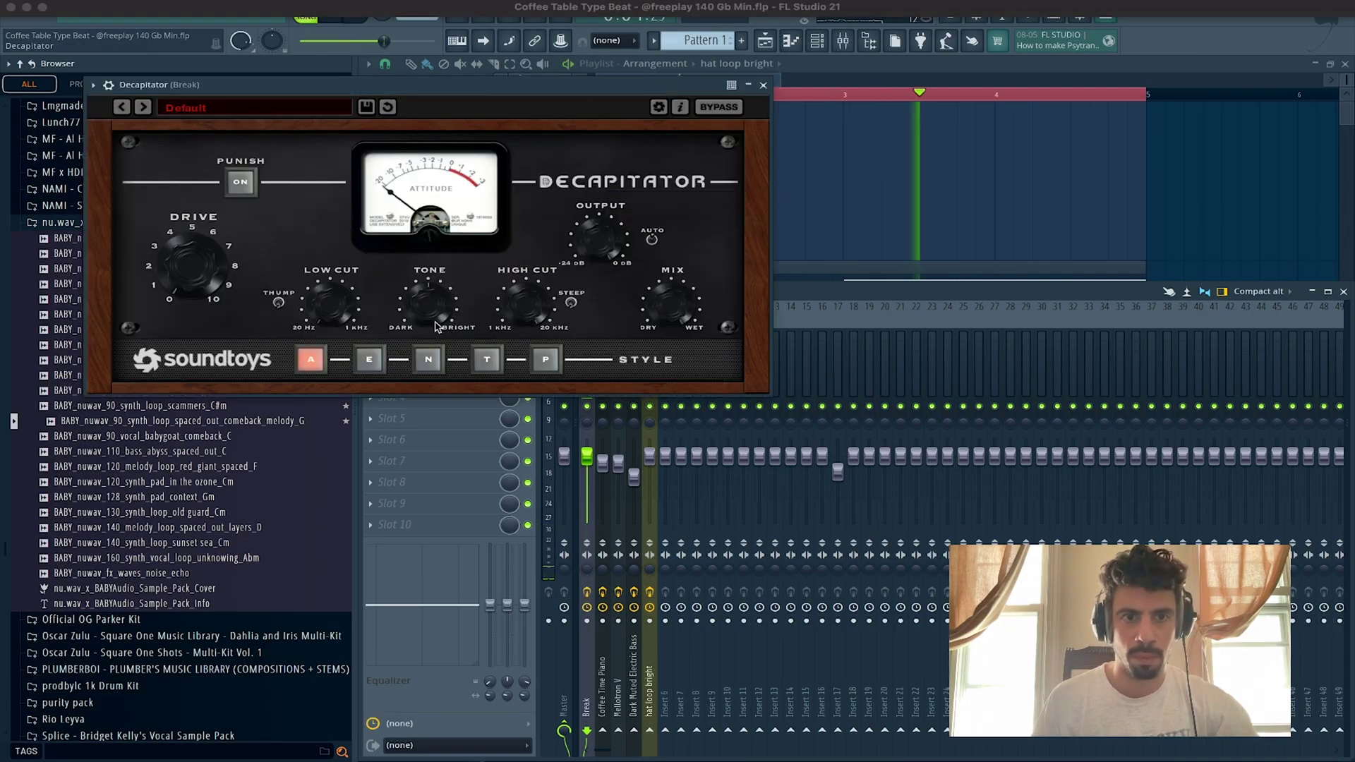
left_click(369, 360)
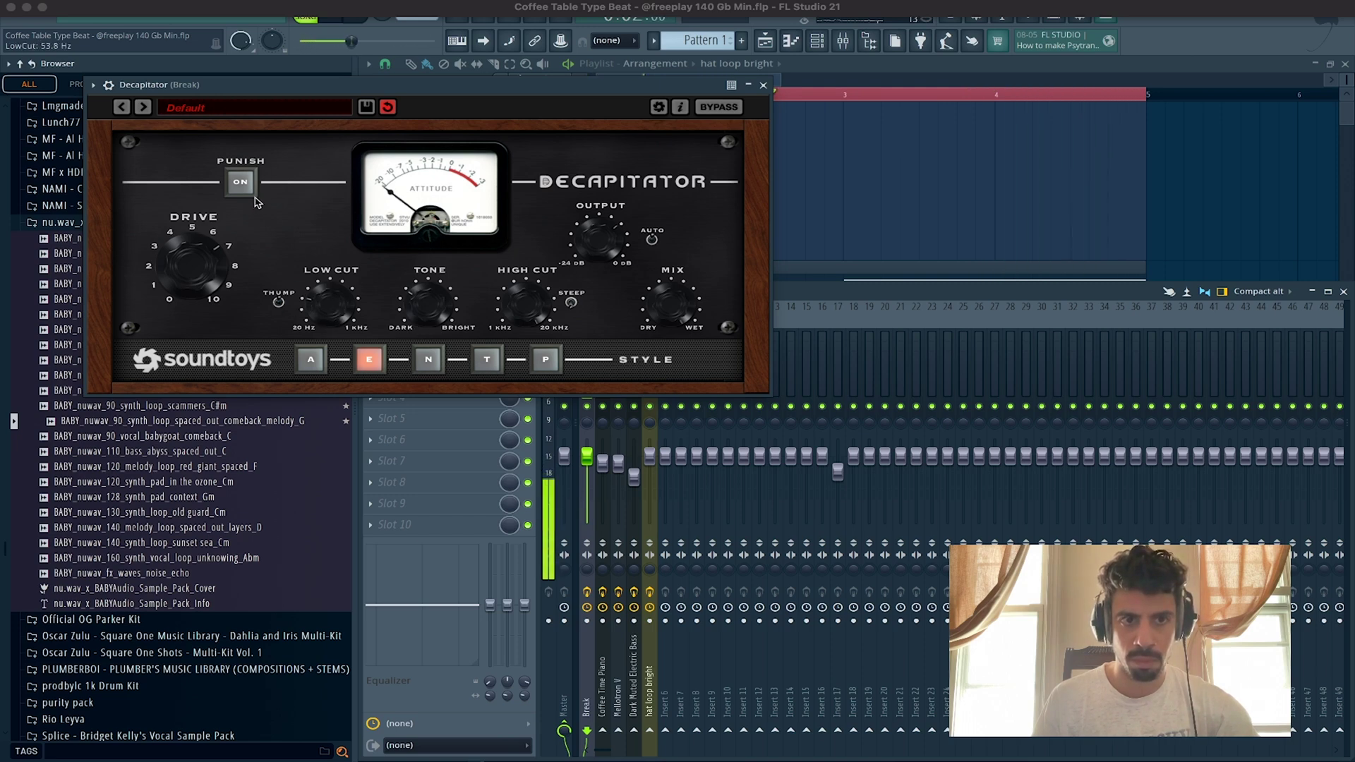
left_click_drag(200, 268, 198, 277)
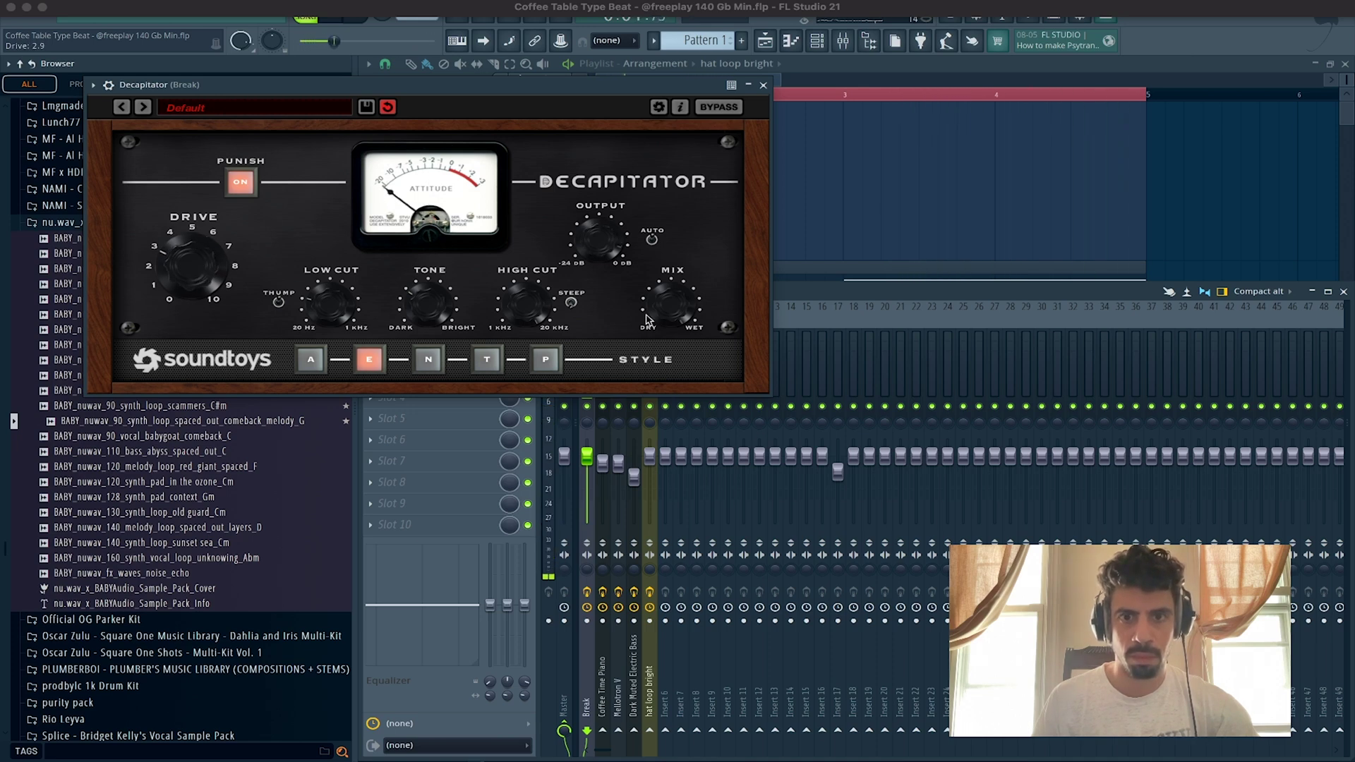
left_click_drag(524, 322, 518, 330)
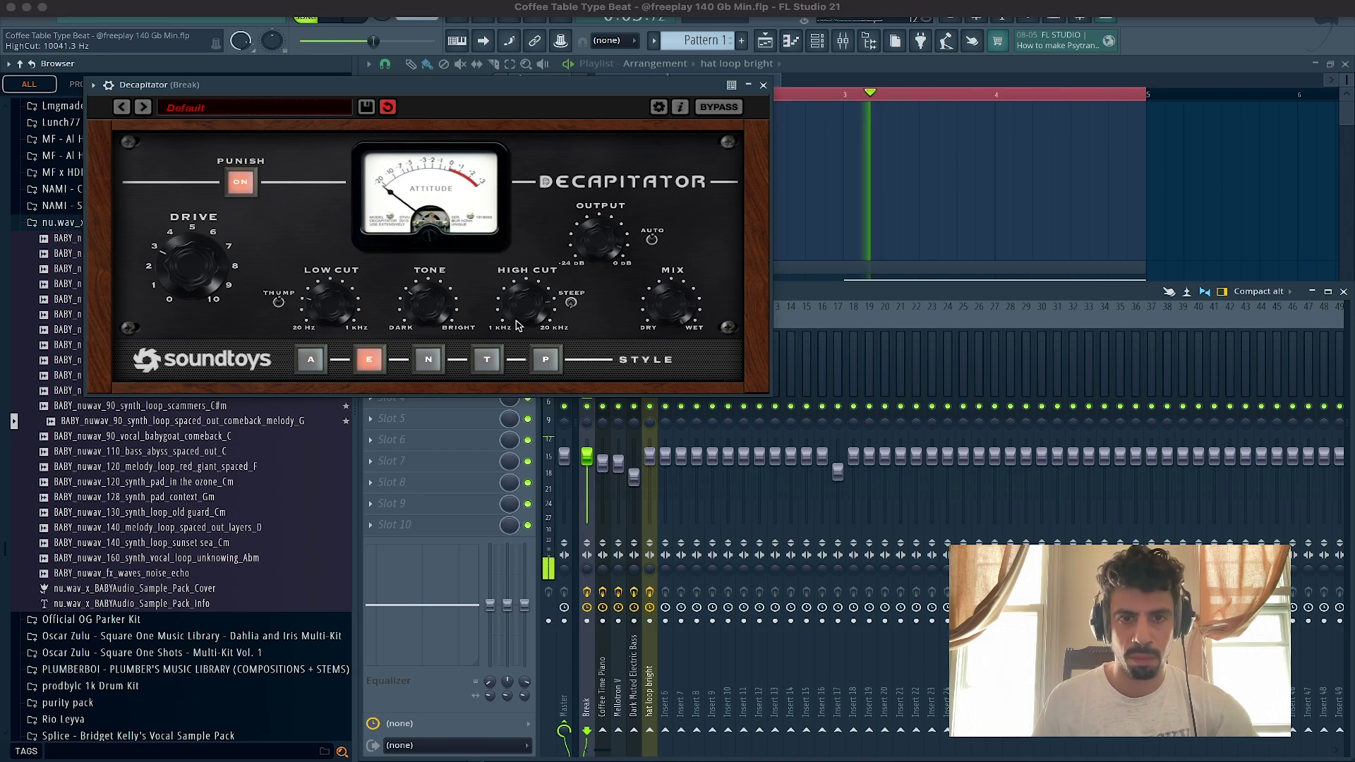
left_click(428, 358)
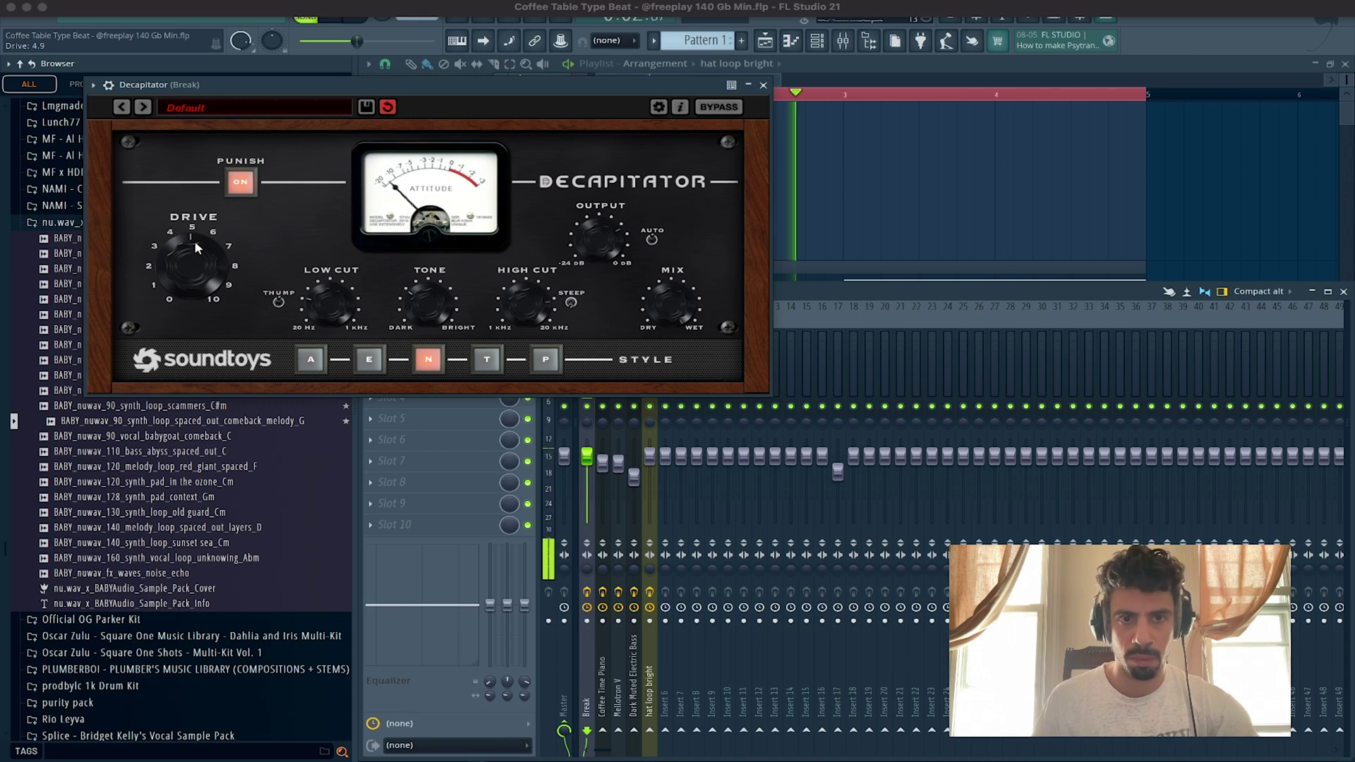
left_click(763, 85)
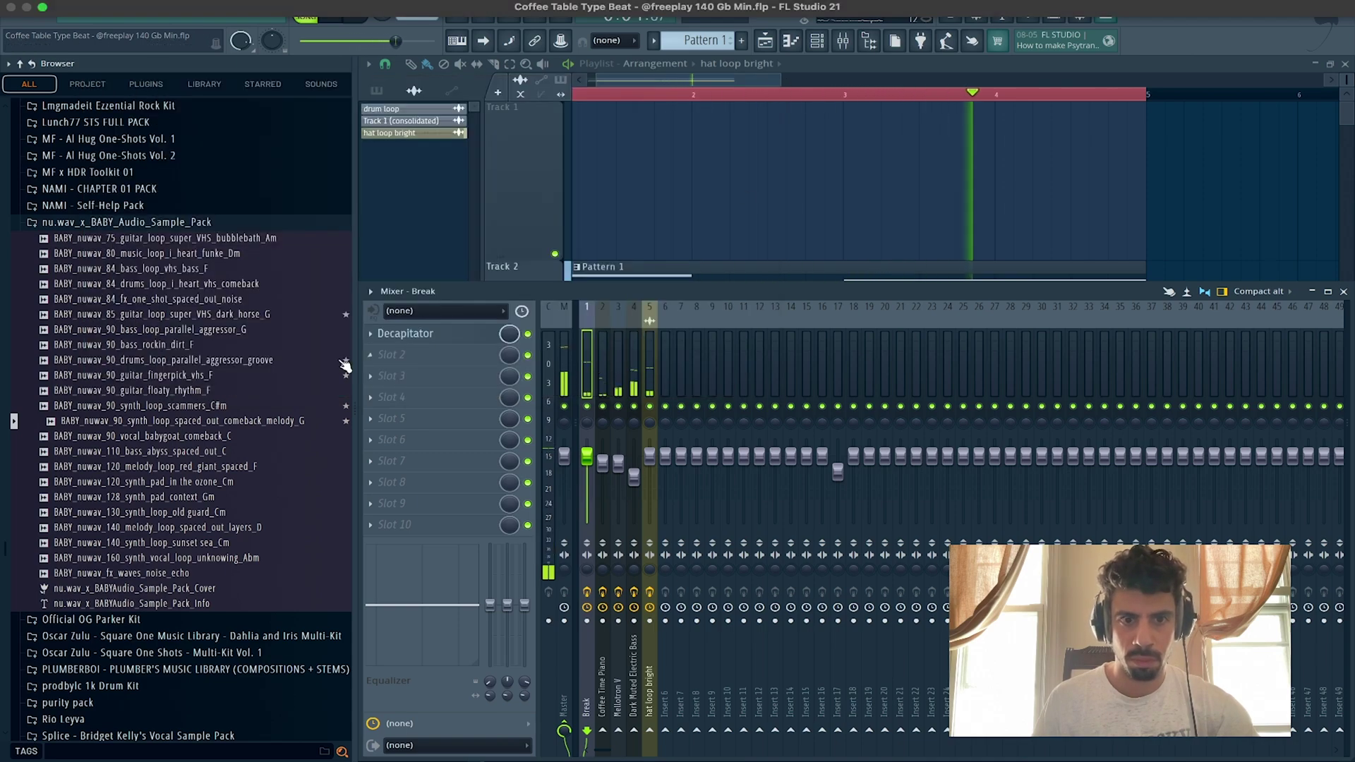
Step: Add Fruity Parametric EQ 2 to the Break track with a 94 Hz high-pass, a 6796 Hz low-pass and an 8 dB cut at 645 Hz
left_click(368, 358)
left_click(347, 436)
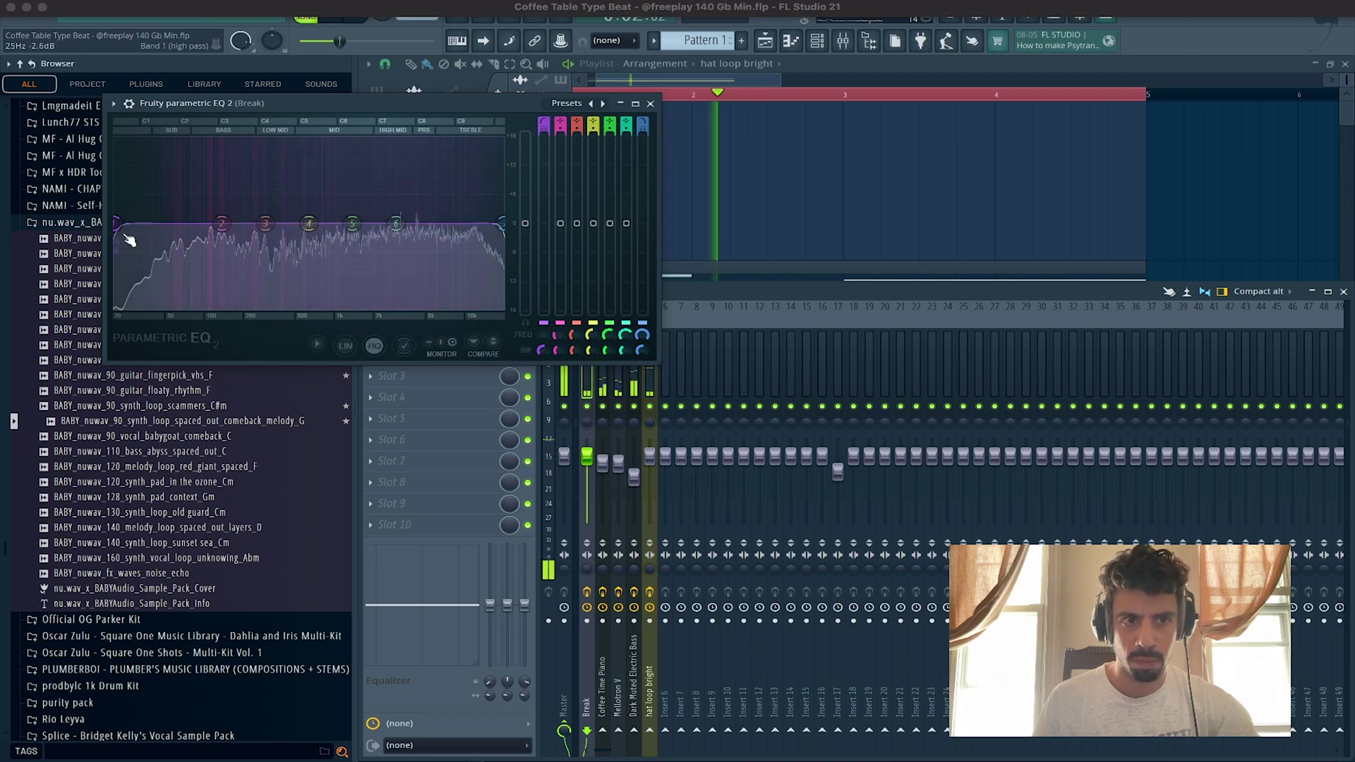
left_click_drag(115, 224, 199, 223)
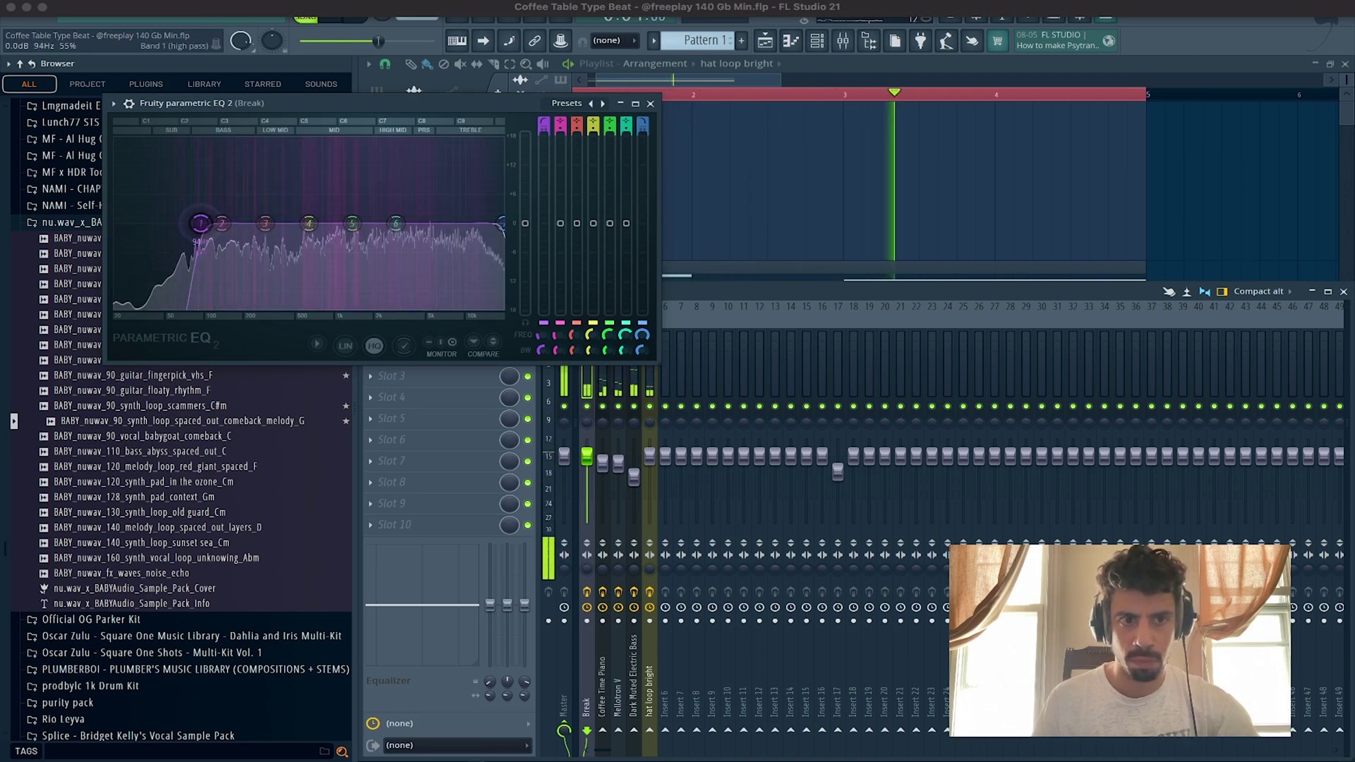
left_click_drag(502, 225, 443, 224)
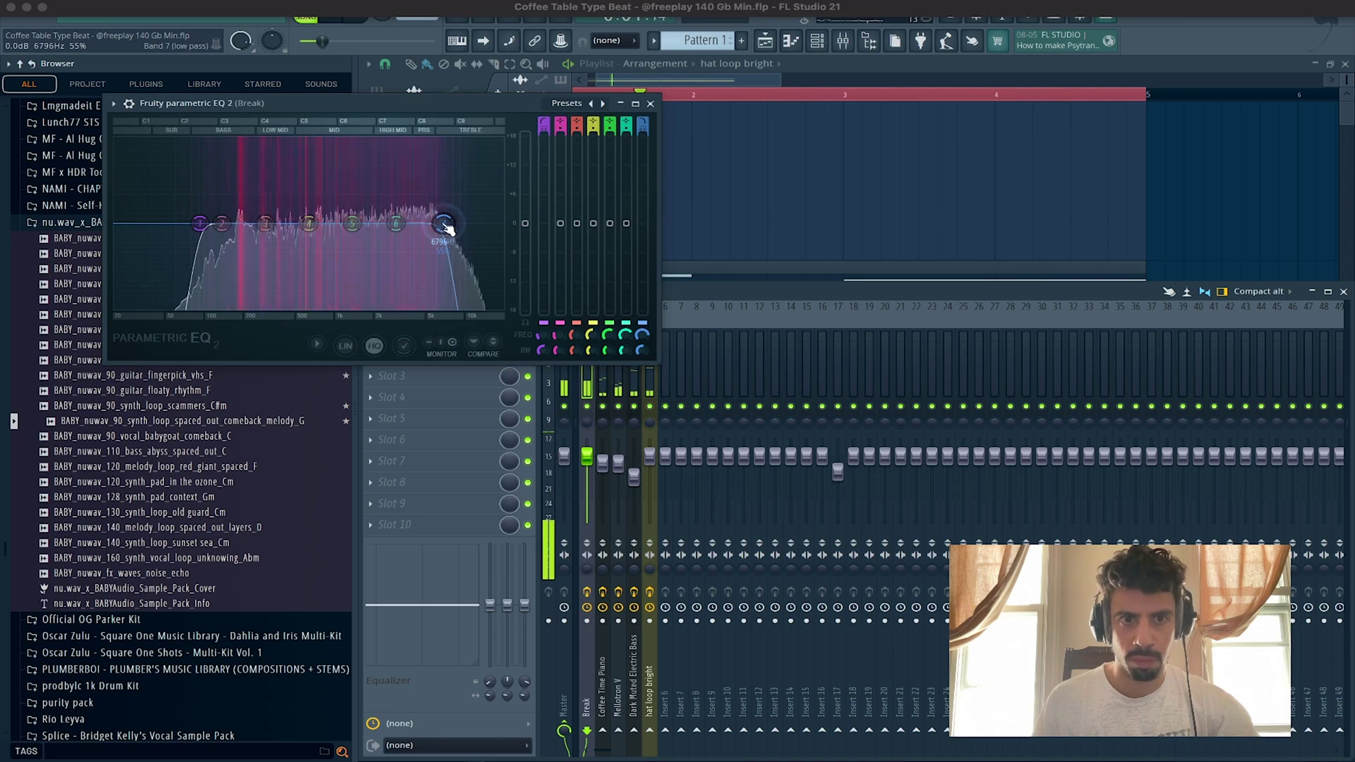
left_click_drag(309, 224, 309, 262)
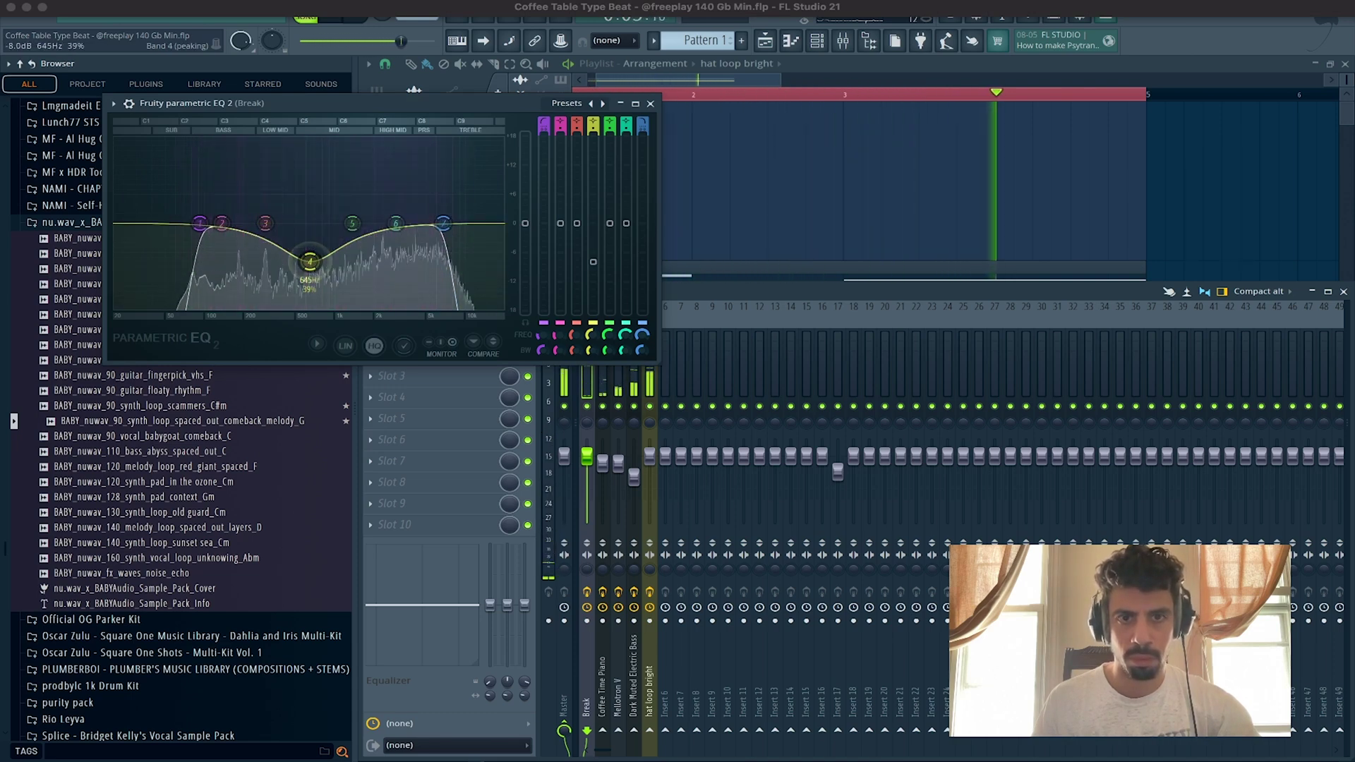
left_click(651, 103)
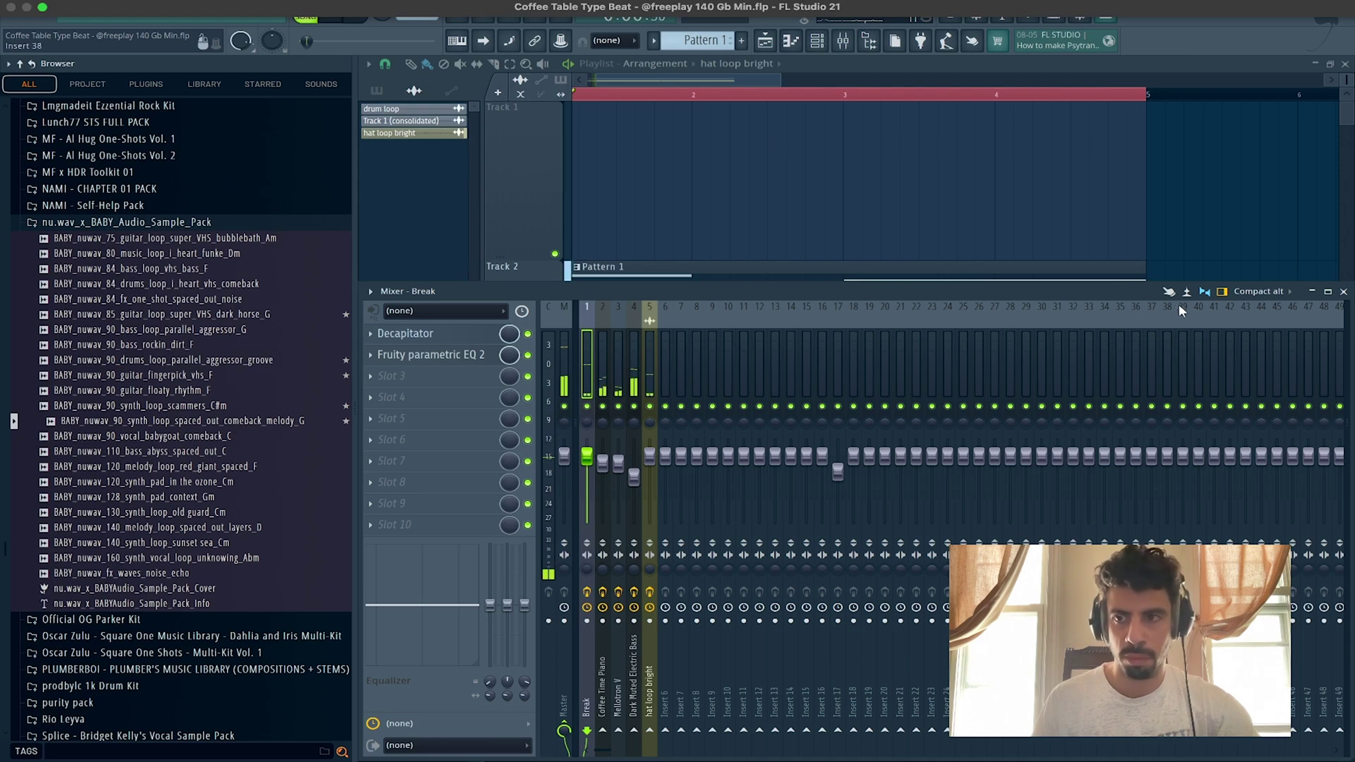
left_click(1344, 291)
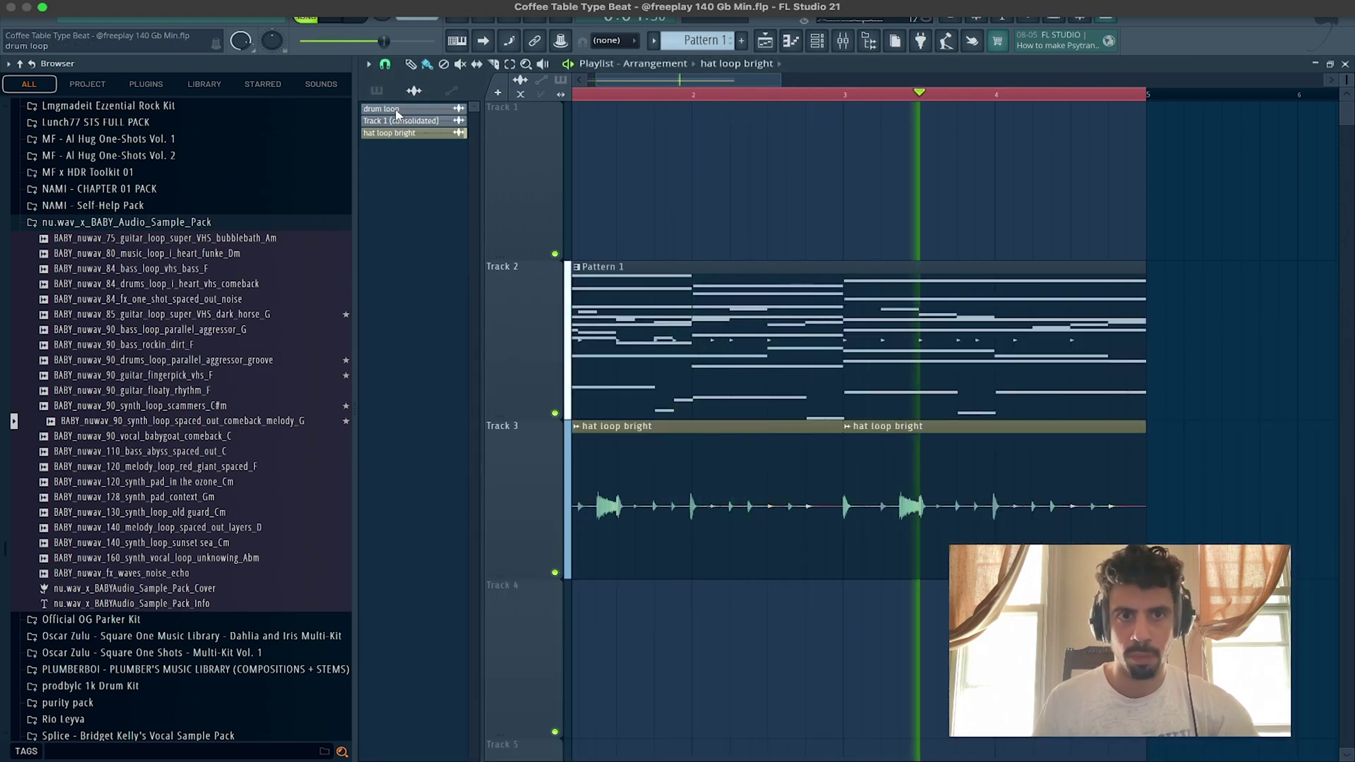
Step: Split Pattern 1 by channel into separate instrument patterns
left_click(376, 90)
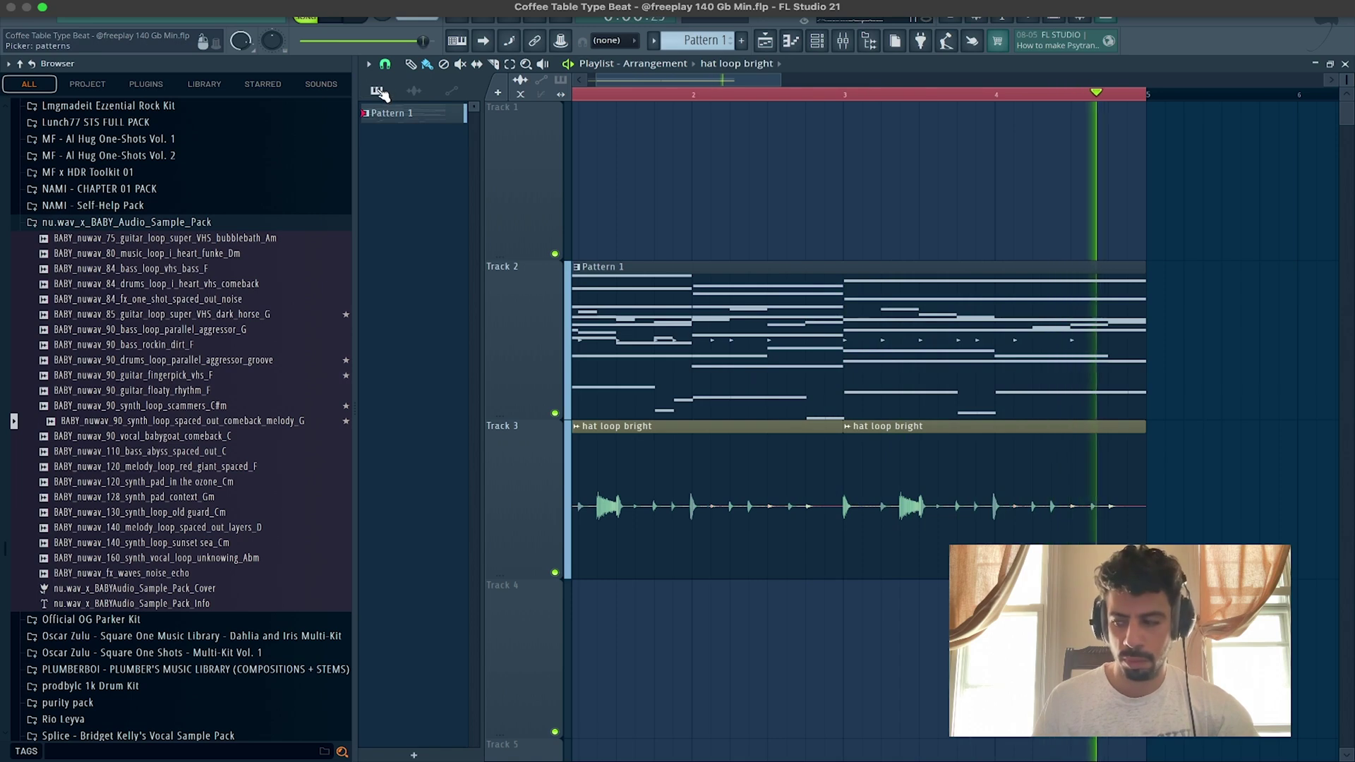
right_click(389, 114)
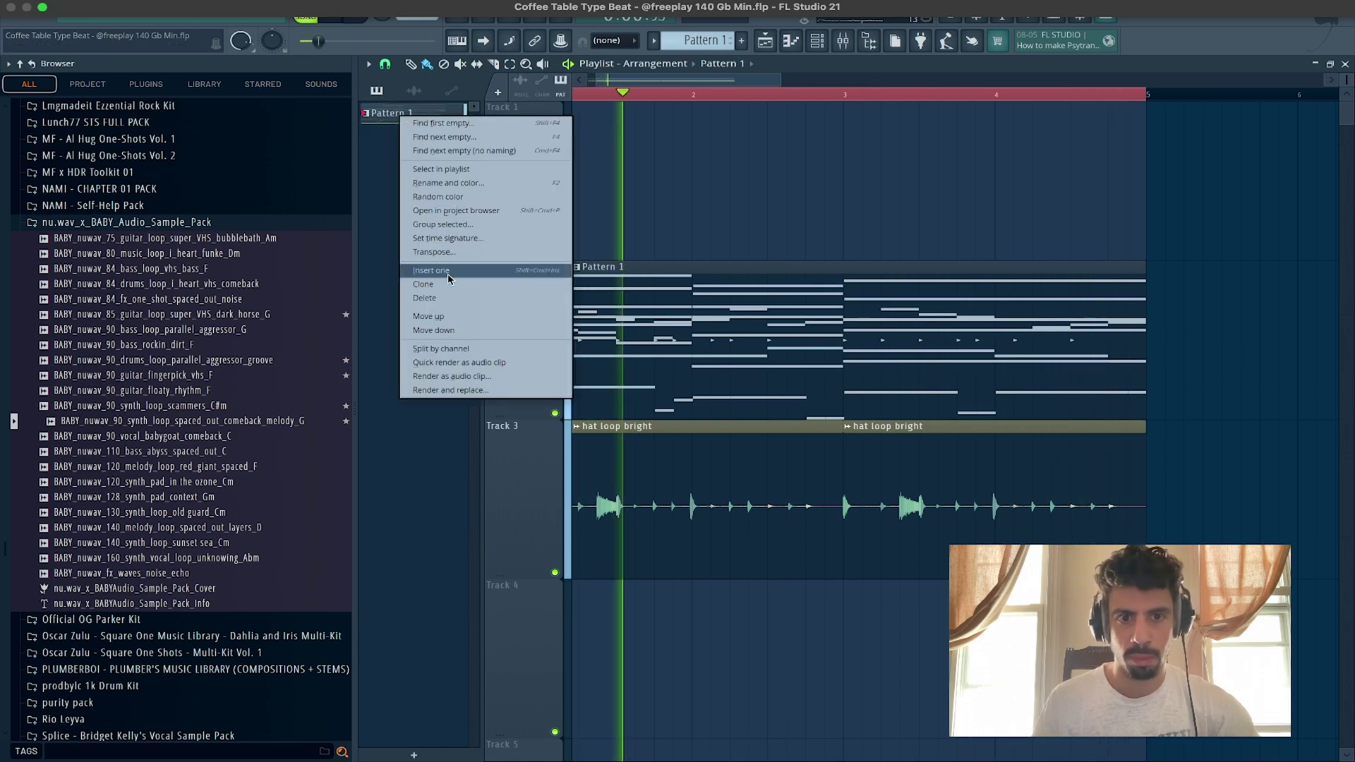
left_click(455, 349)
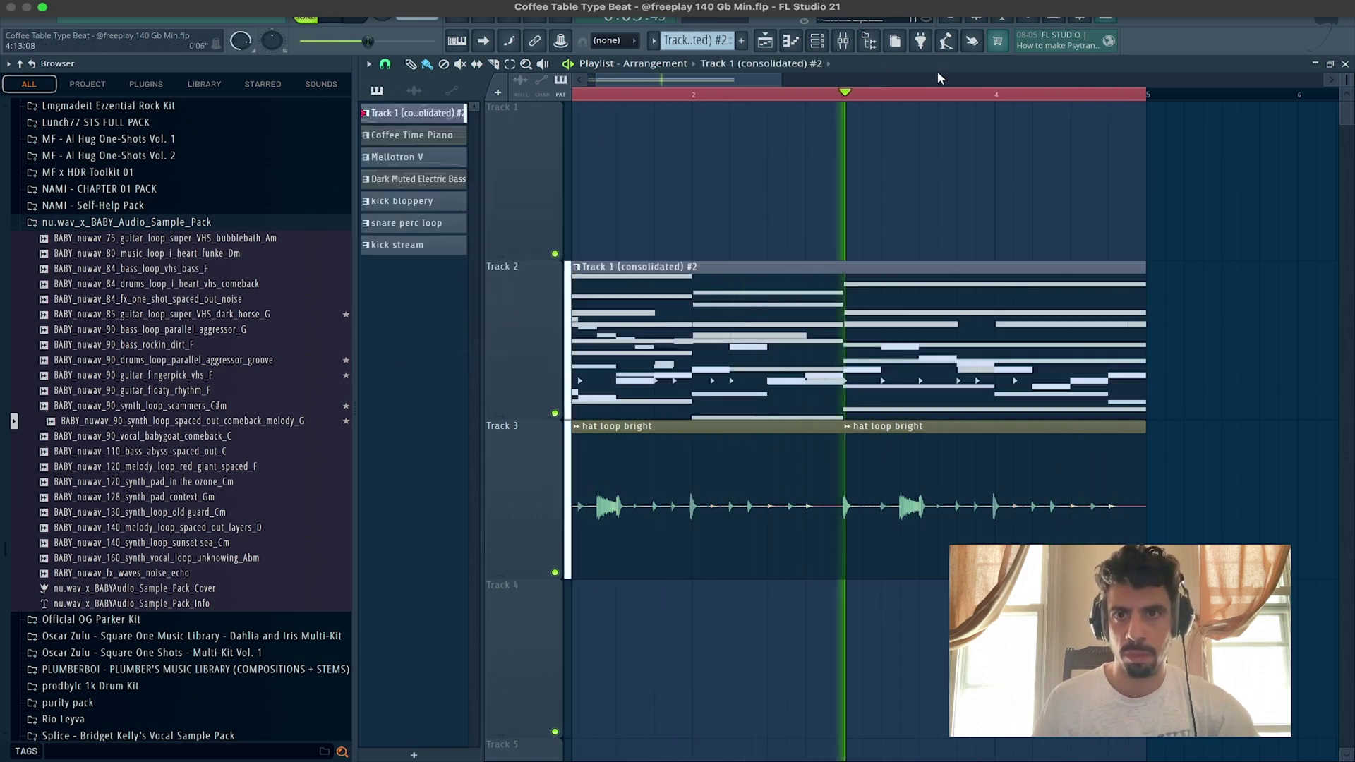
Step: Move the hat loop playlist track up one position, above the track with the split patterns
left_click_drag(778, 79, 1323, 81)
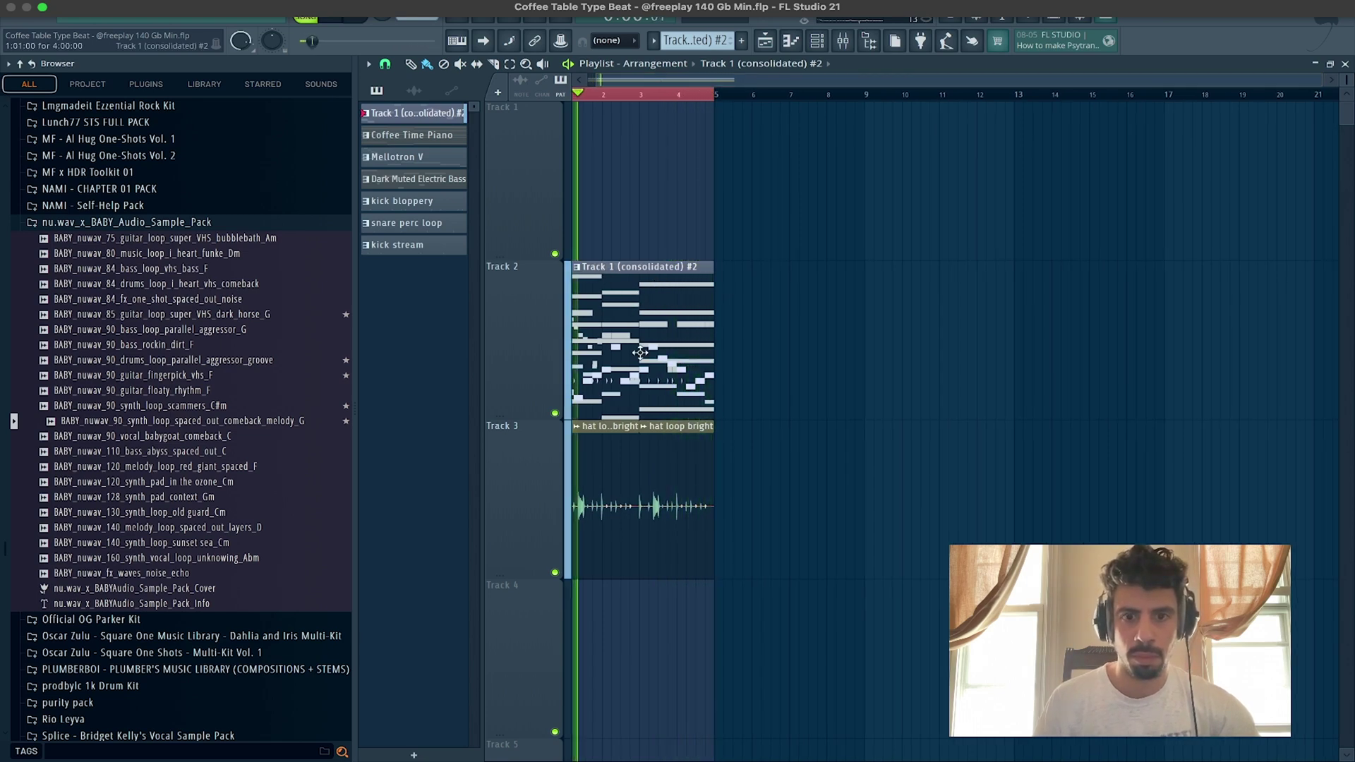
right_click(536, 463)
left_click(544, 463)
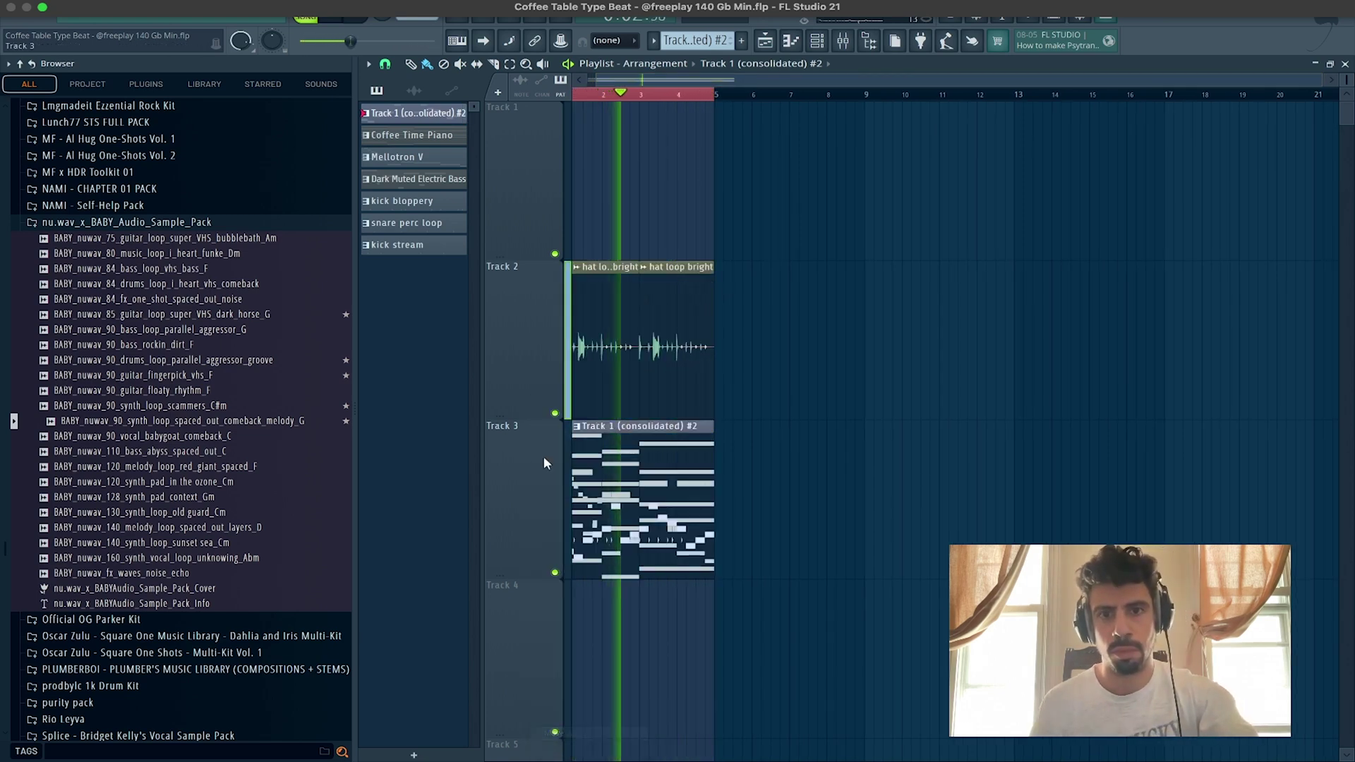
Step: Move the stacked Track 1 (consolidated) #2 clip to Track 4 and the Coffee Time Piano clip to Track 5, both at bar 1
left_click_drag(604, 519, 606, 683)
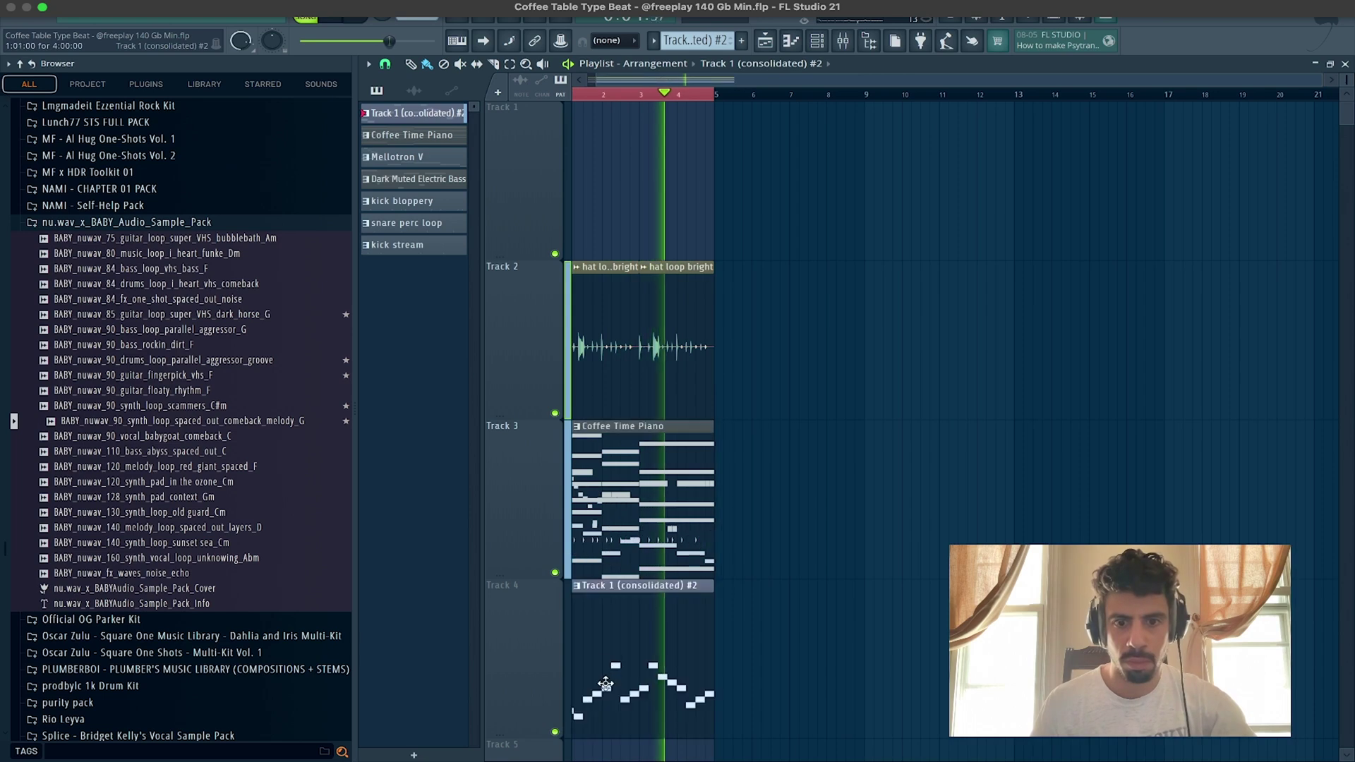
scroll(613, 622, "down", 2)
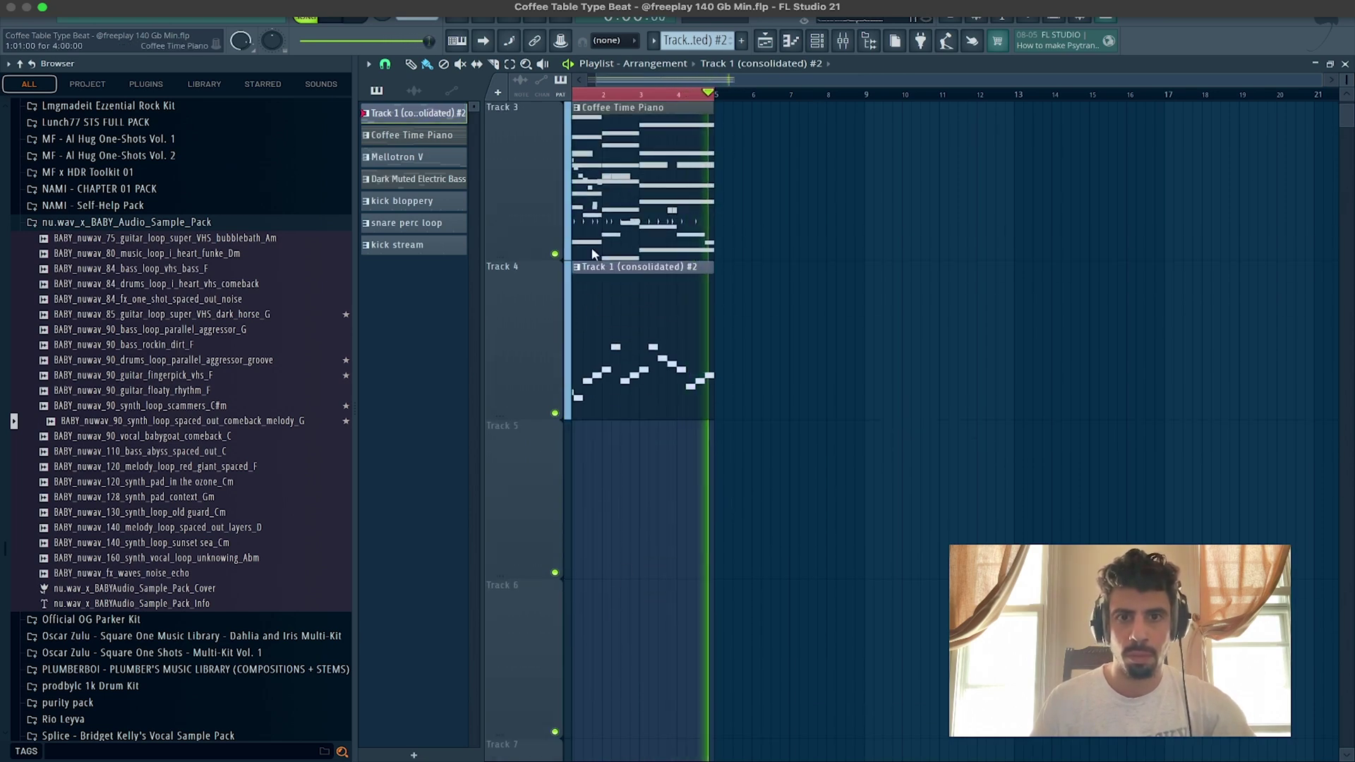
left_click_drag(593, 254, 590, 668)
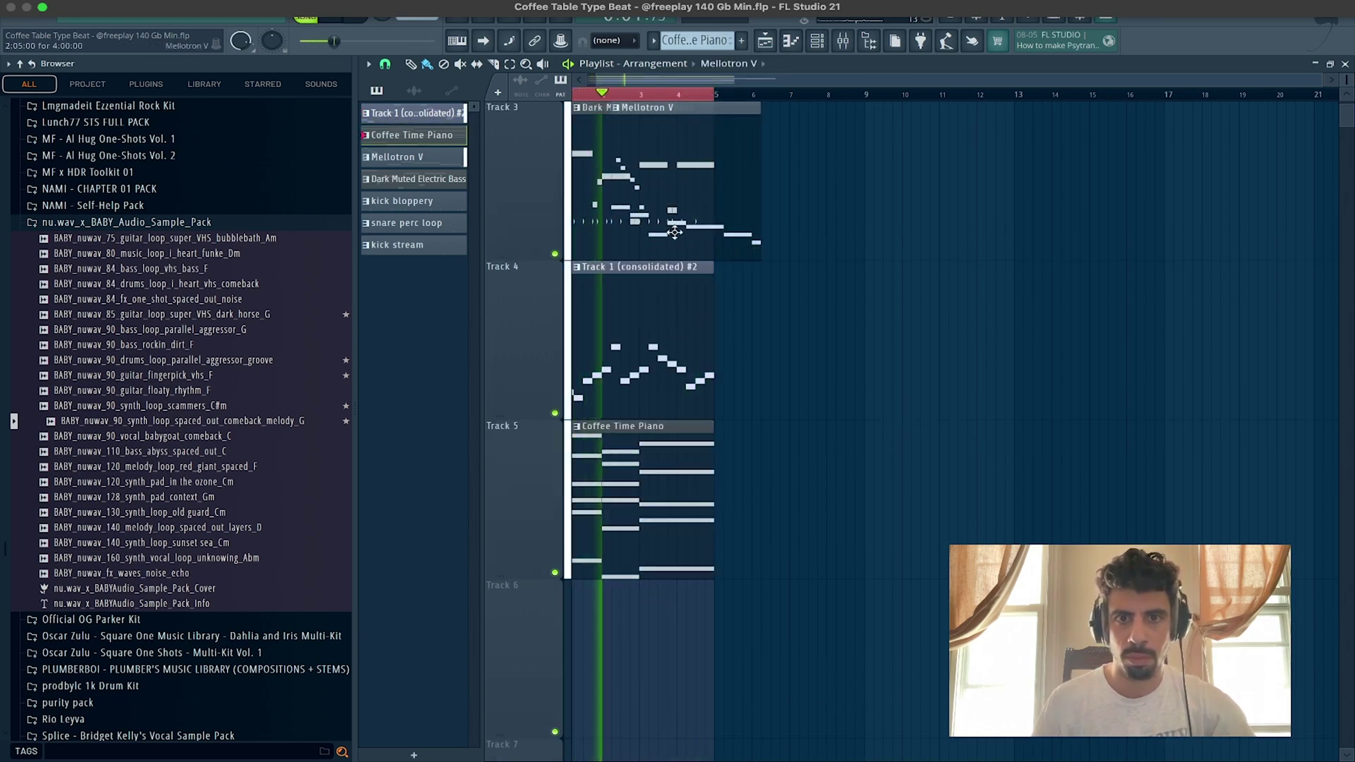
Step: Move the Mellotron V clip to Track 6 and the Dark Muted Electric Bass clip to Track 7 at bar 1, and stop playback
left_click_drag(675, 233, 634, 709)
left_click_drag(639, 254, 784, 758)
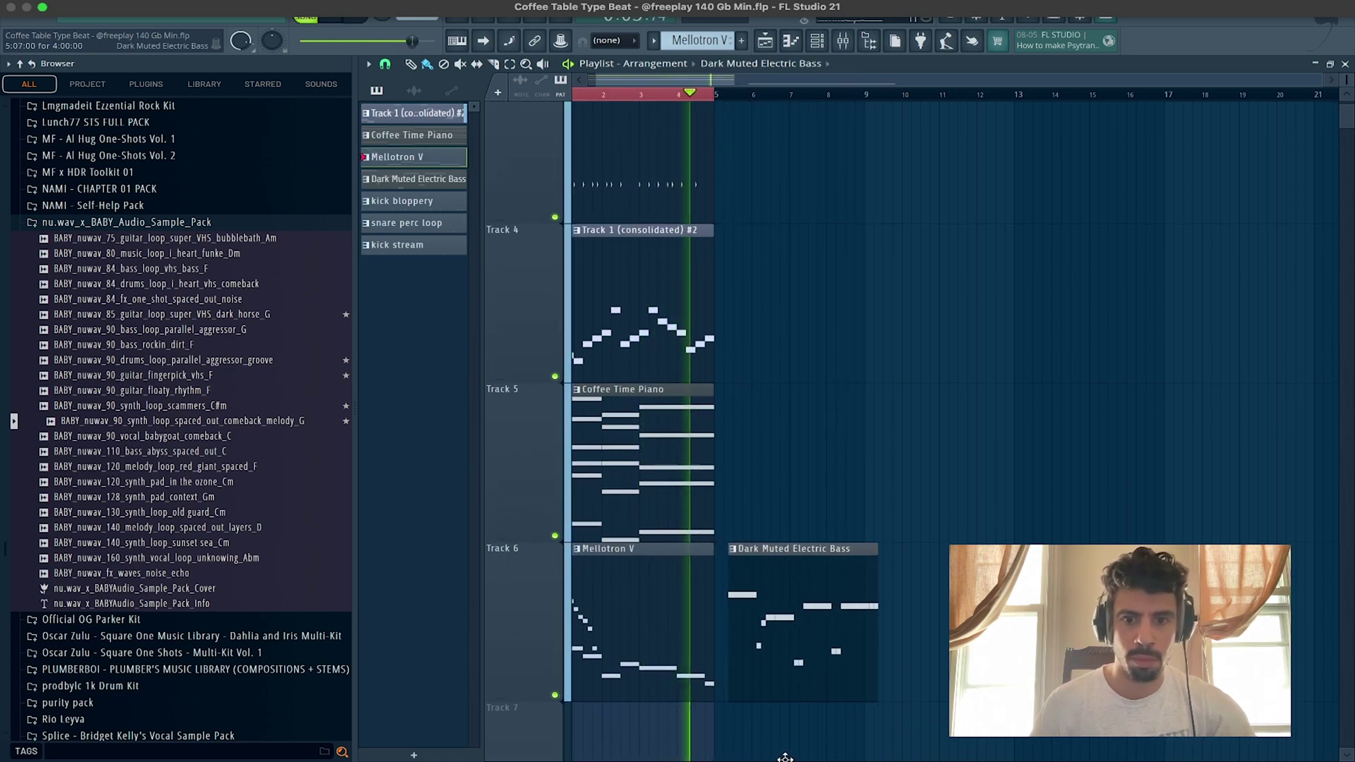
scroll(841, 272, "down", 3)
left_click_drag(781, 191, 614, 388)
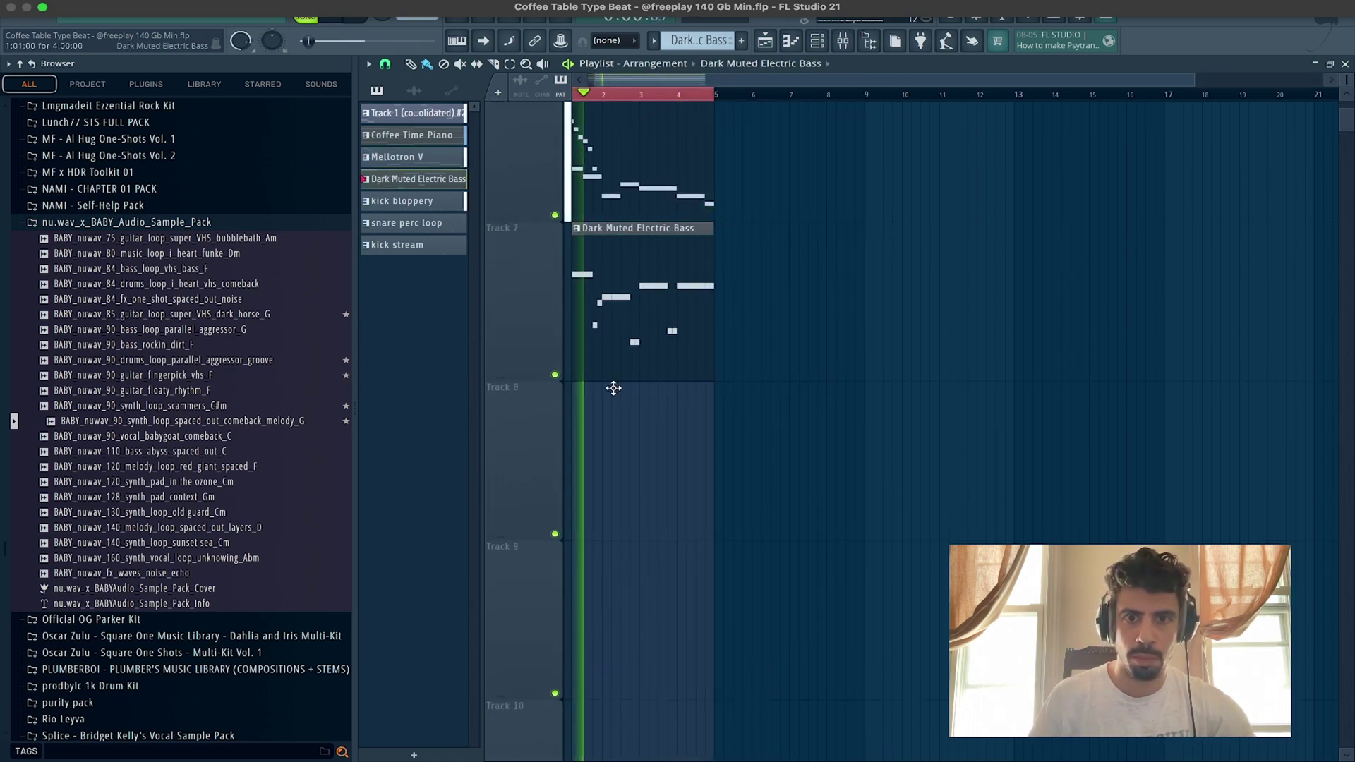
scroll(989, 247, "up", 5)
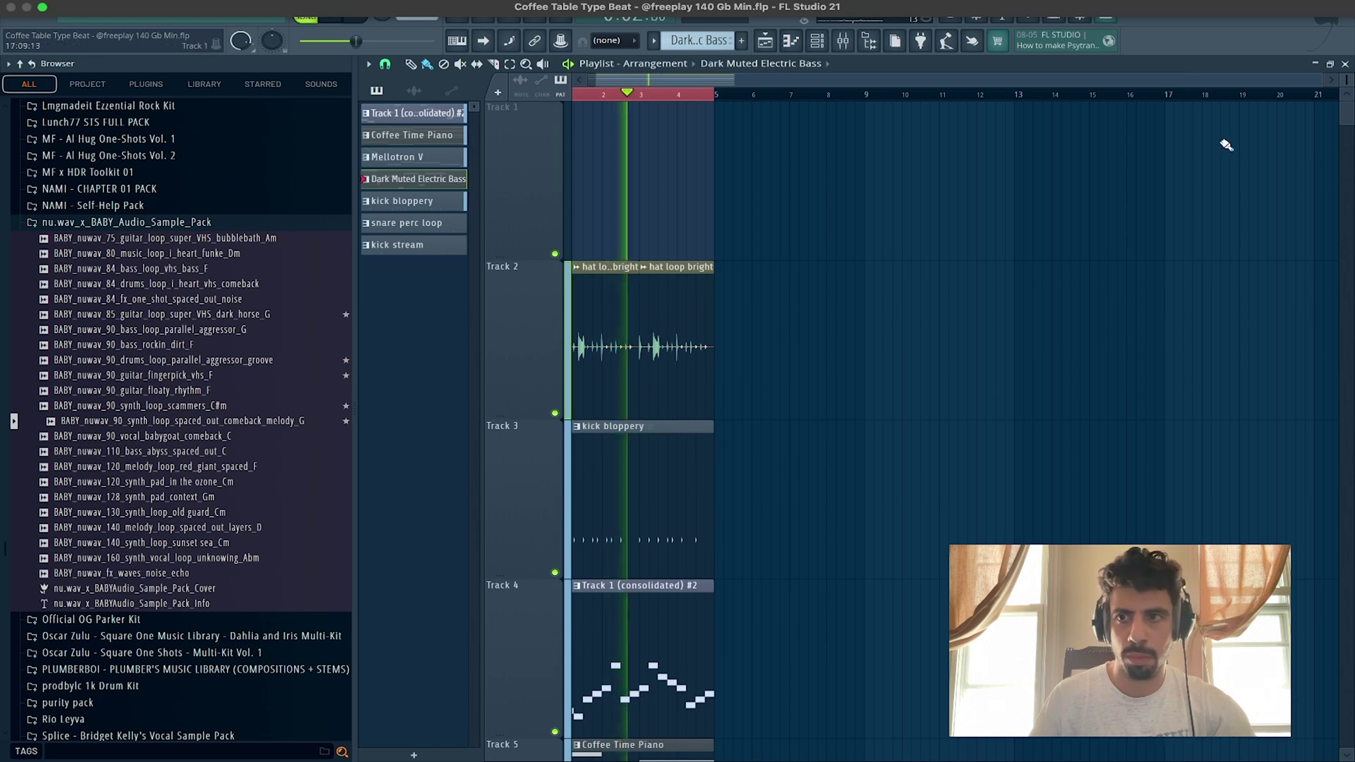
scroll(1227, 145, "down", 4)
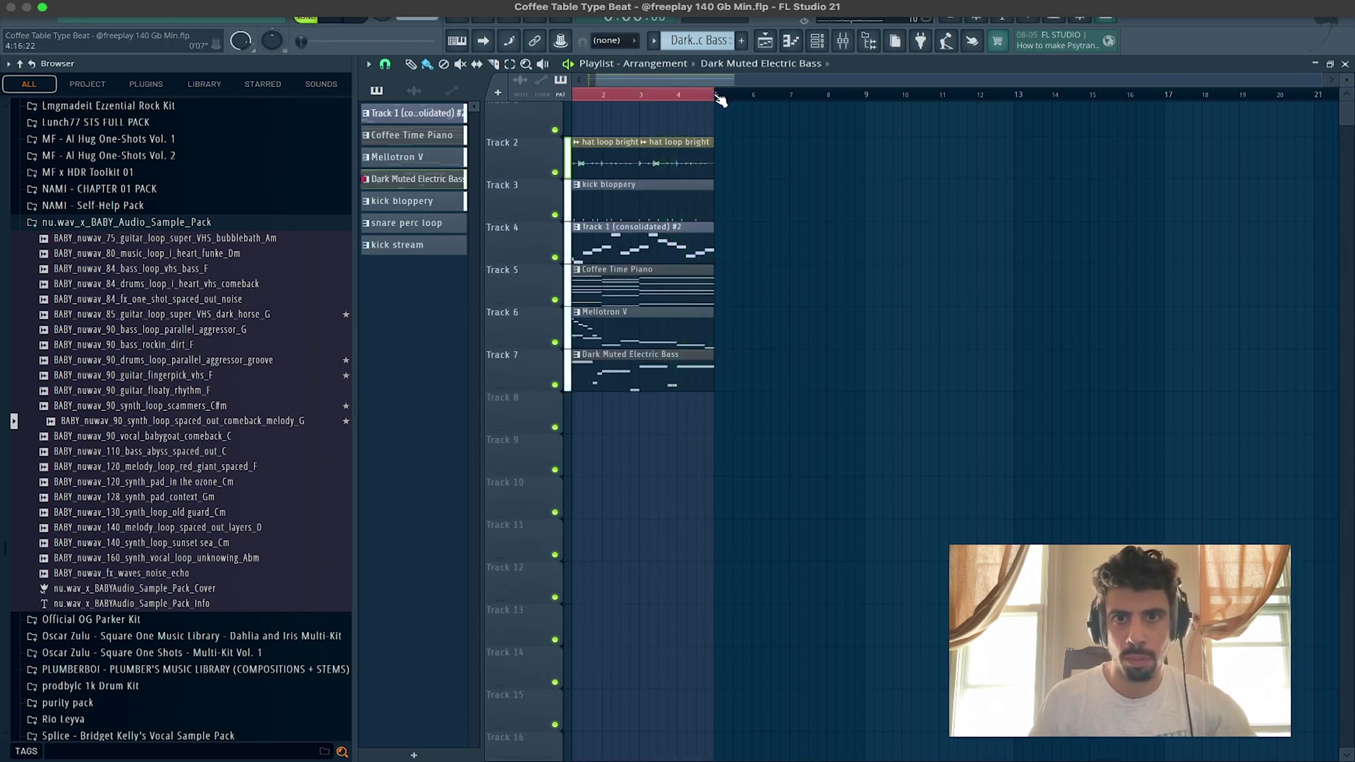
key("space")
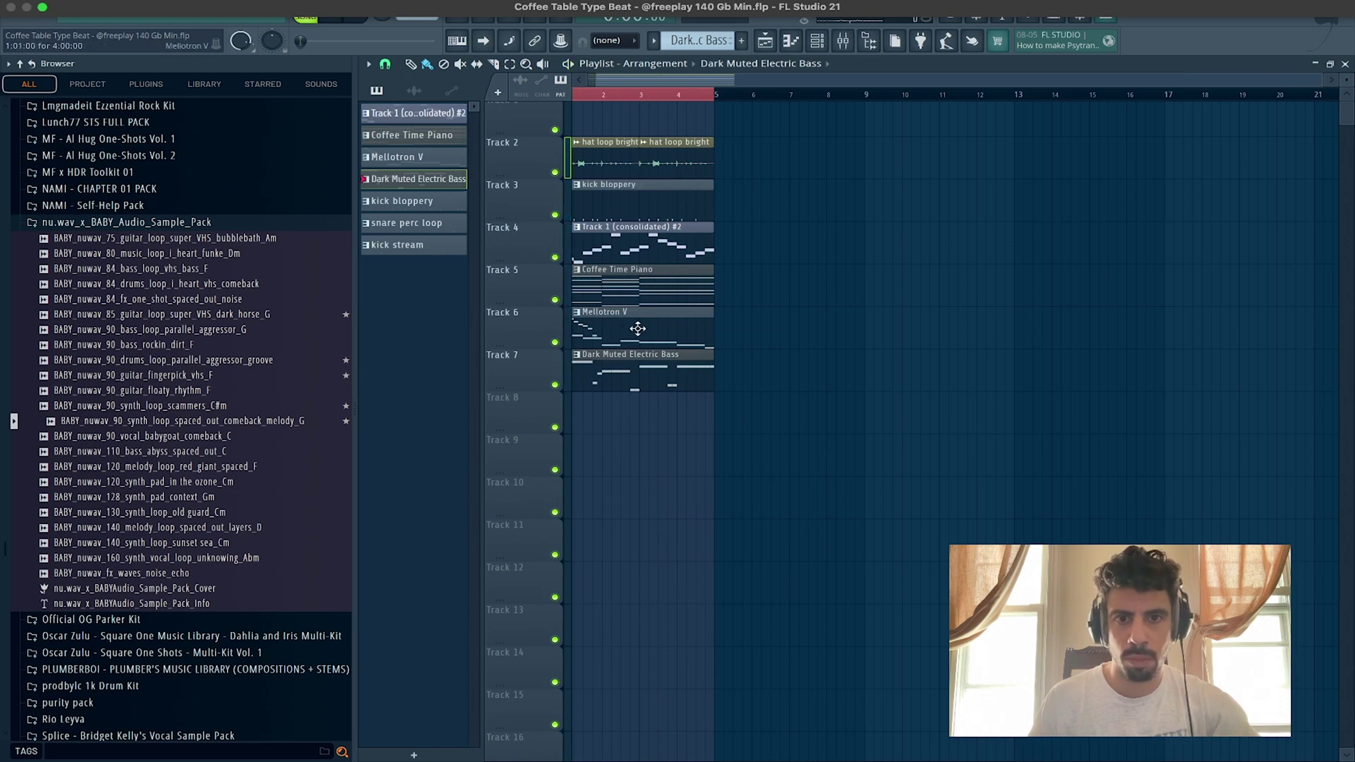
Step: Shift the Mellotron V clip to start at bar 5 and both hat loop bright clips to start at bar 9
left_click_drag(632, 332, 779, 329)
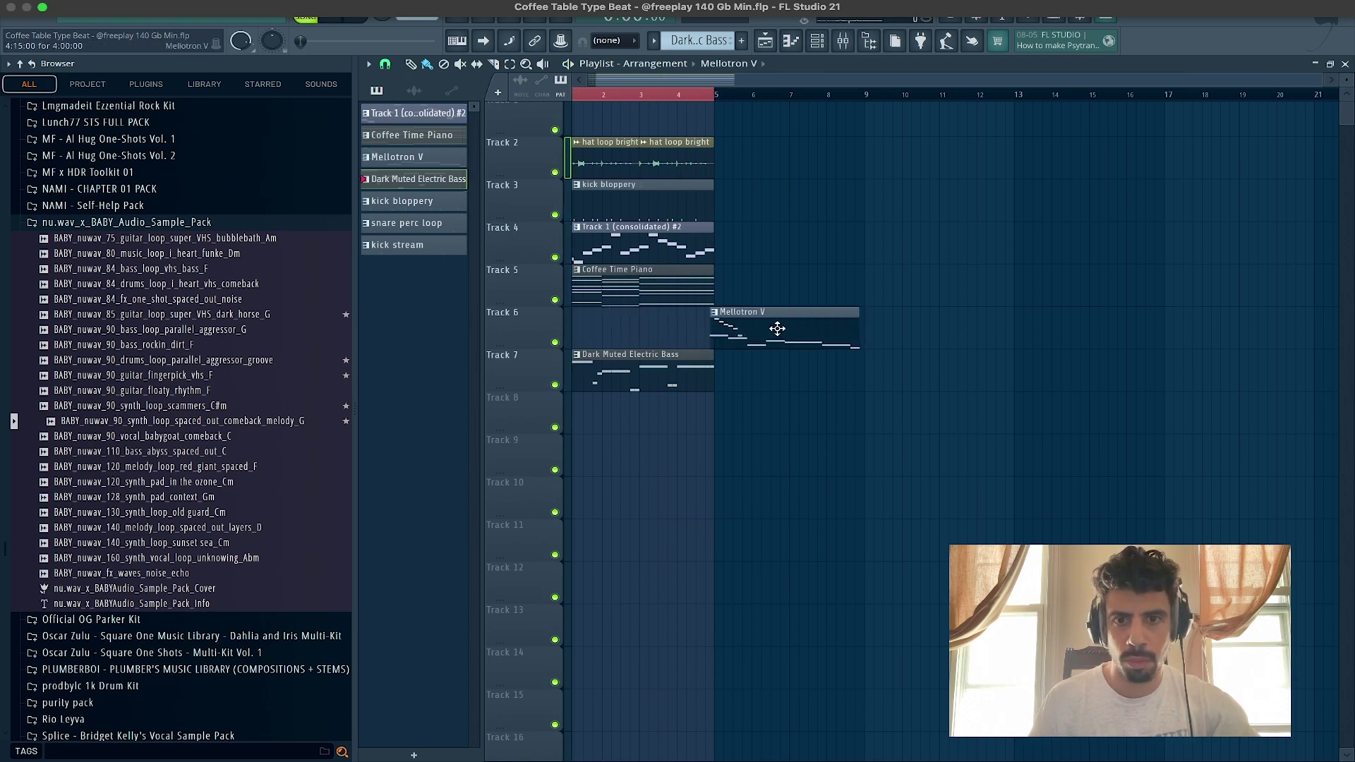
left_click(780, 328)
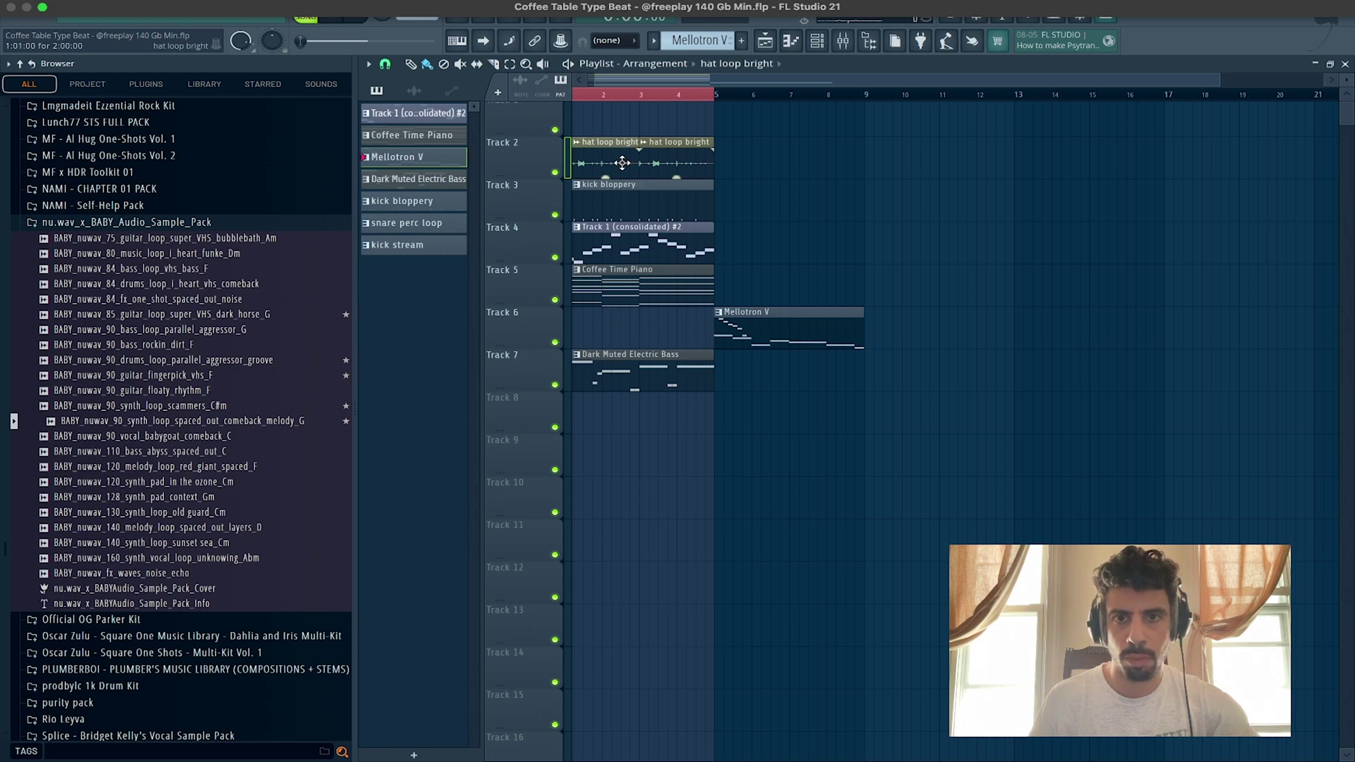
left_click_drag(622, 163, 558, 156)
key("super+z")
left_click_drag(784, 170, 523, 149)
left_click_drag(604, 153, 878, 163)
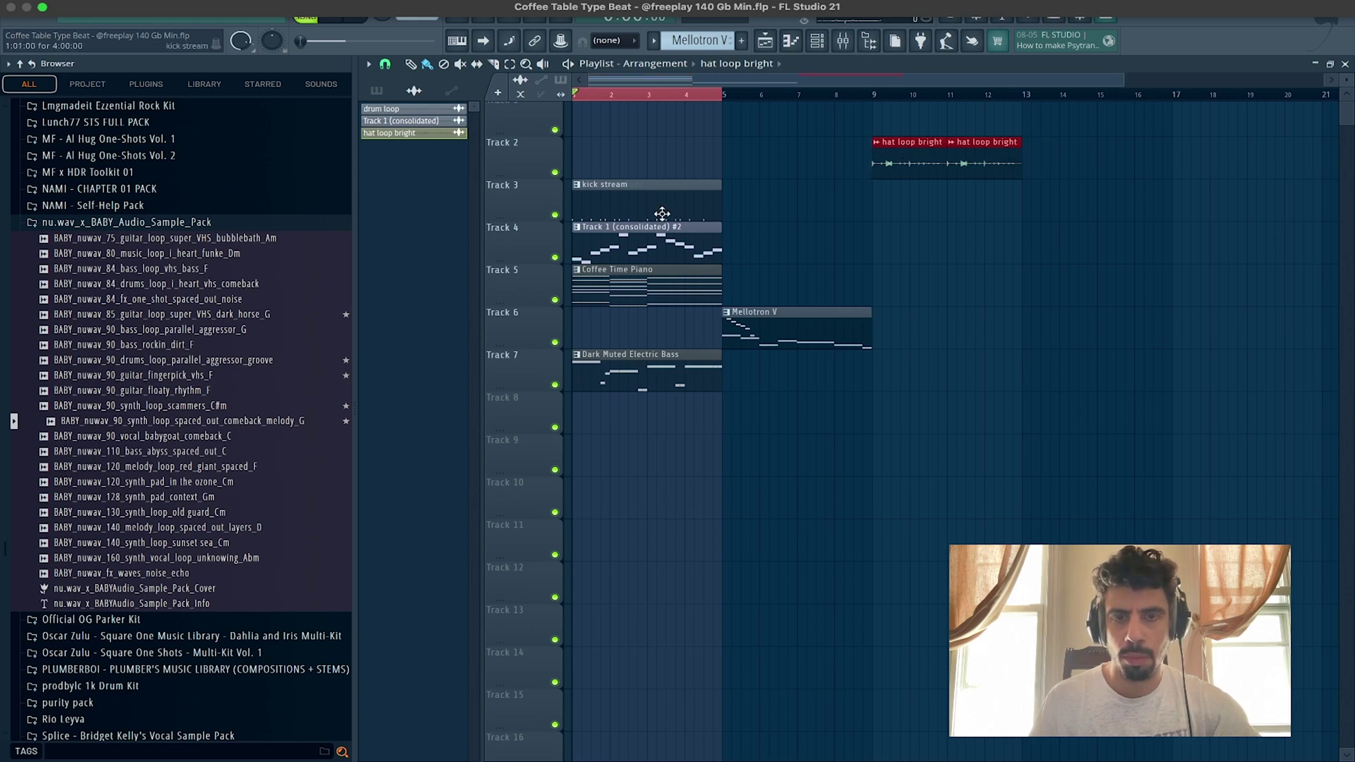
Step: Move the kick stream clip to bar 9 on Track 3 and the snare perc loop clip to bar 9 on Track 4
left_click_drag(662, 214, 926, 209)
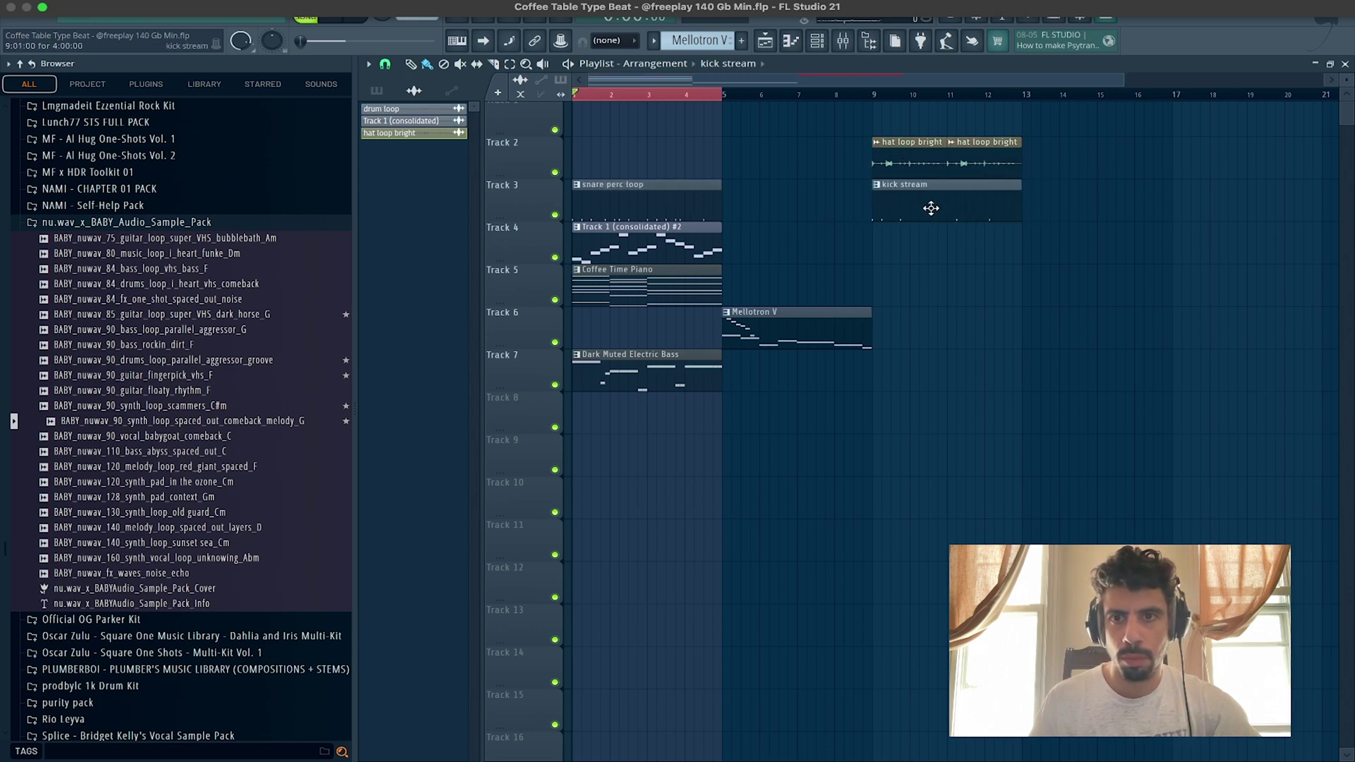
left_click(931, 208)
left_click_drag(655, 209, 947, 237)
left_click(952, 238)
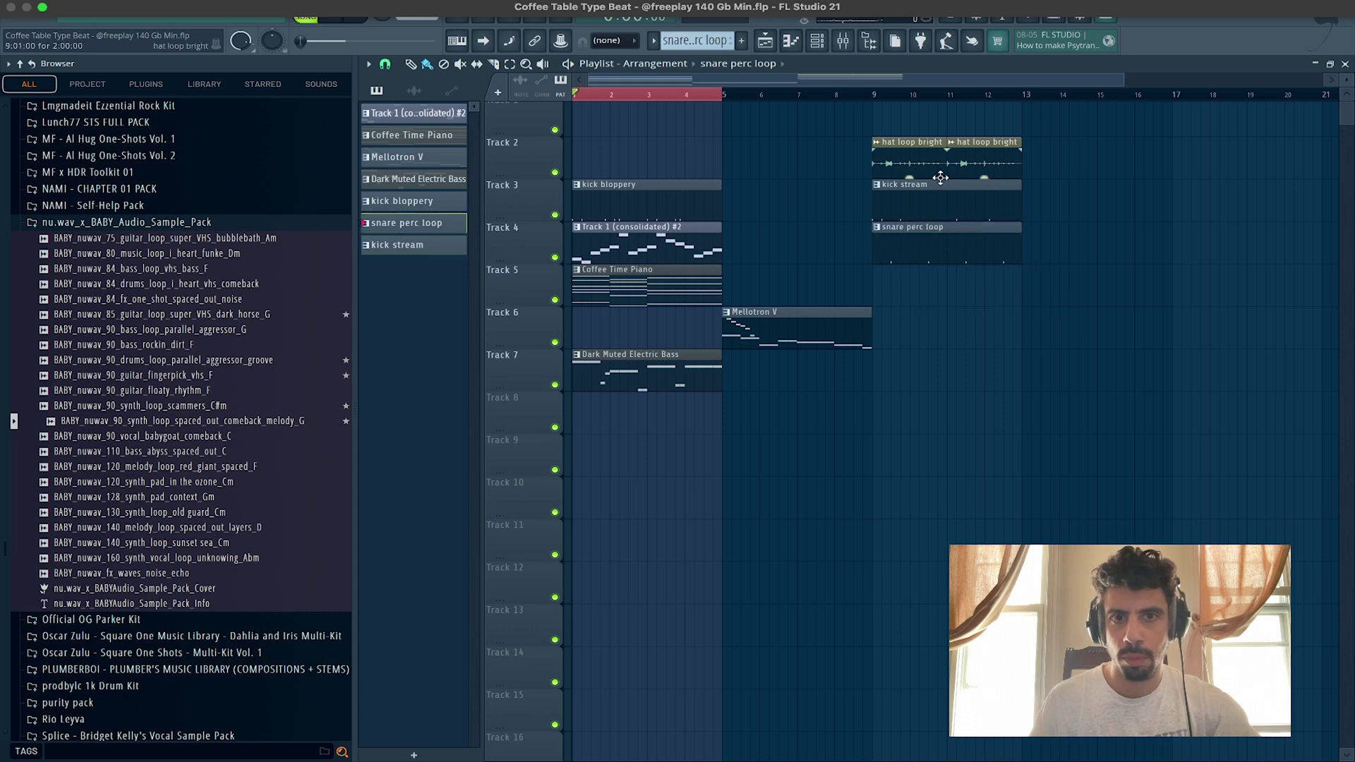
Step: Move both hat loop bright clips up to Track 1, keeping their start at bar 9
scroll(938, 176, "up", 1)
left_click_drag(932, 134, 939, 115)
left_click_drag(979, 165, 979, 122)
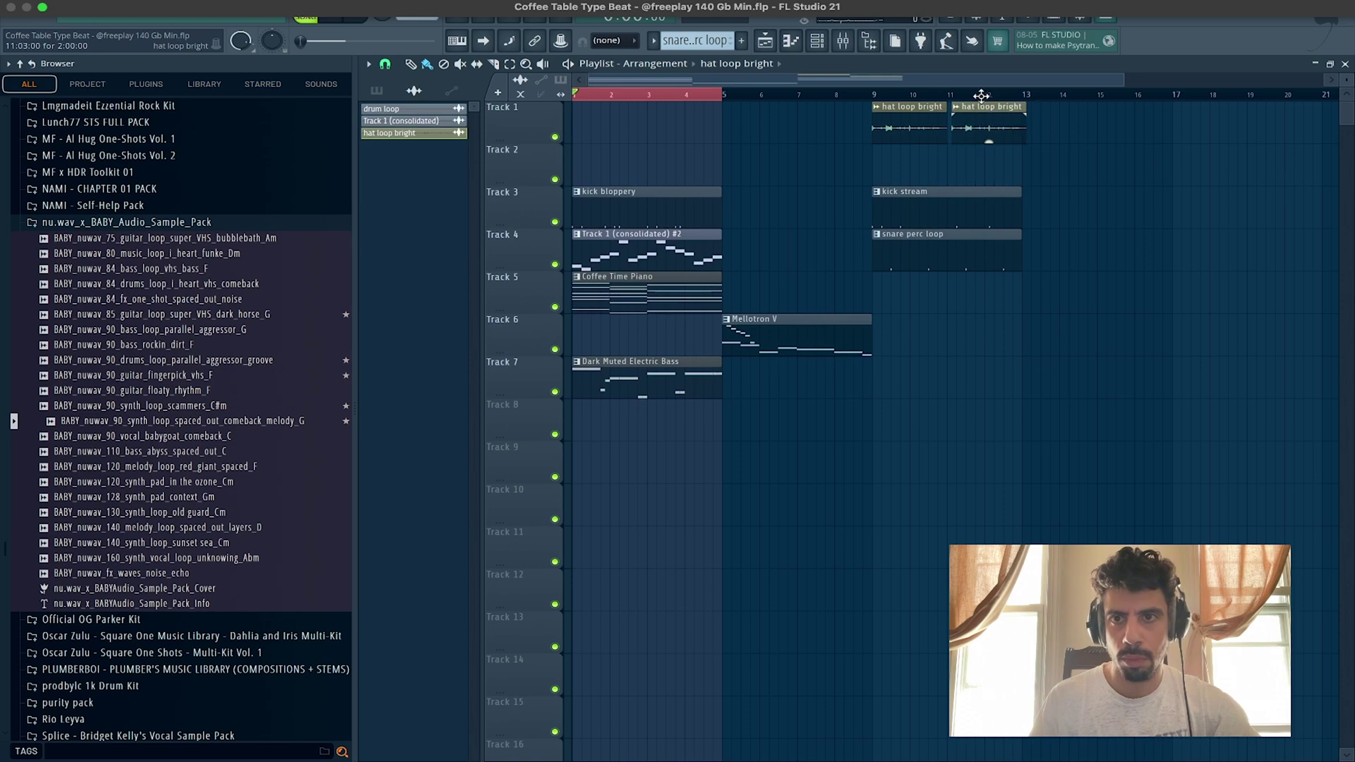
Step: Move the kick stream clip up to Track 2 and place the kick bloppery clip on Track 3, both starting at bar 9
left_click_drag(926, 215, 942, 150)
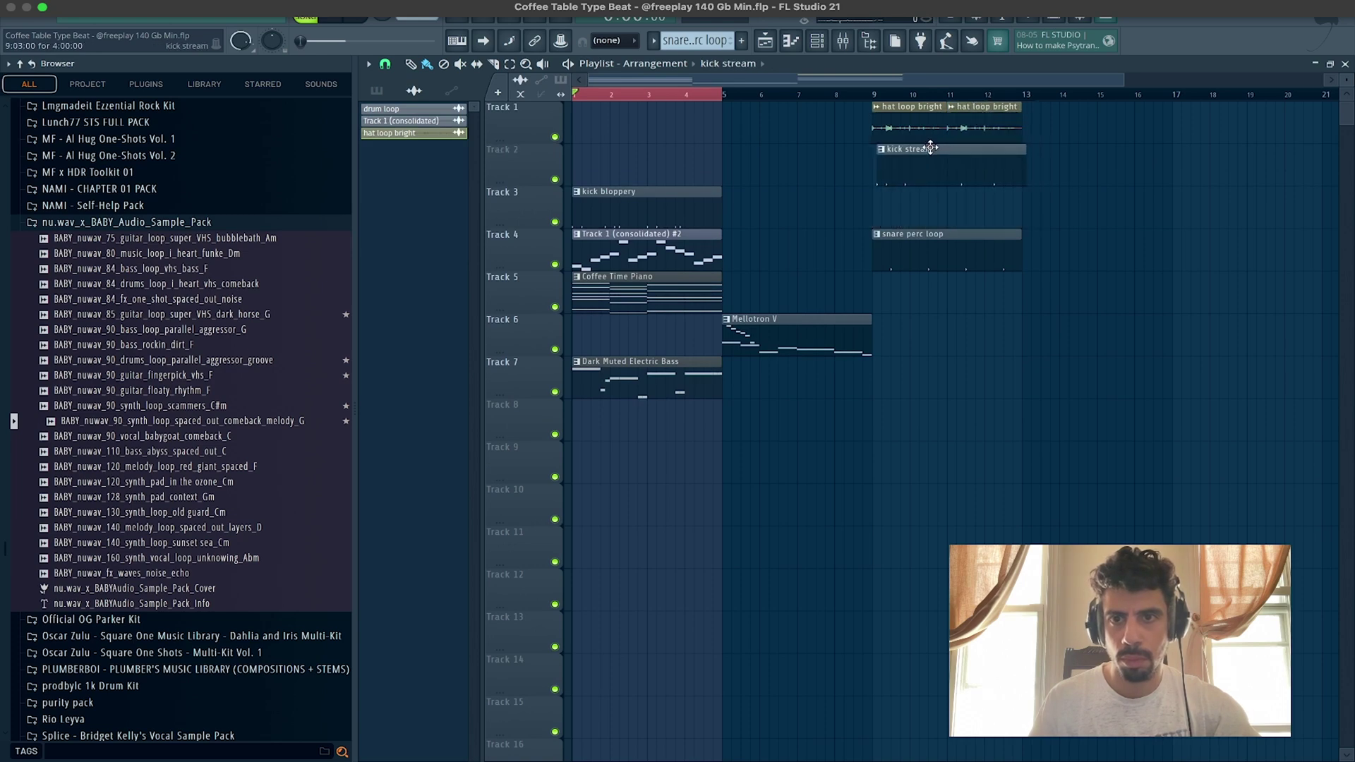
mouse_move(923, 256)
left_mouse_down()
mouse_move(933, 219)
mouse_move(931, 279)
left_mouse_up()
left_click_drag(612, 224, 916, 227)
left_click(914, 229)
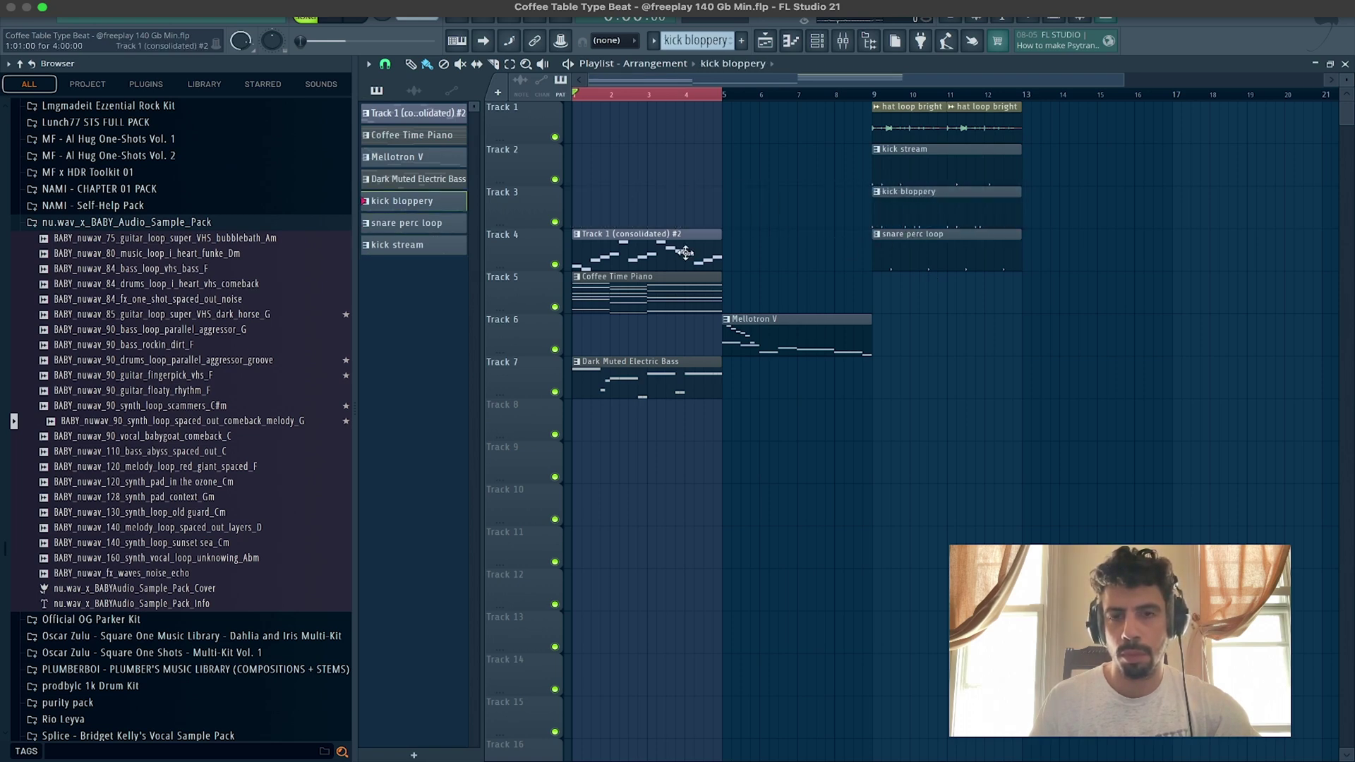
Step: Place the Track 1 (consolidated) #2 clip below Coffee Time Piano, and move Mellotron V to bar 9 on a newly inserted Track 5
left_click_drag(603, 256, 571, 334)
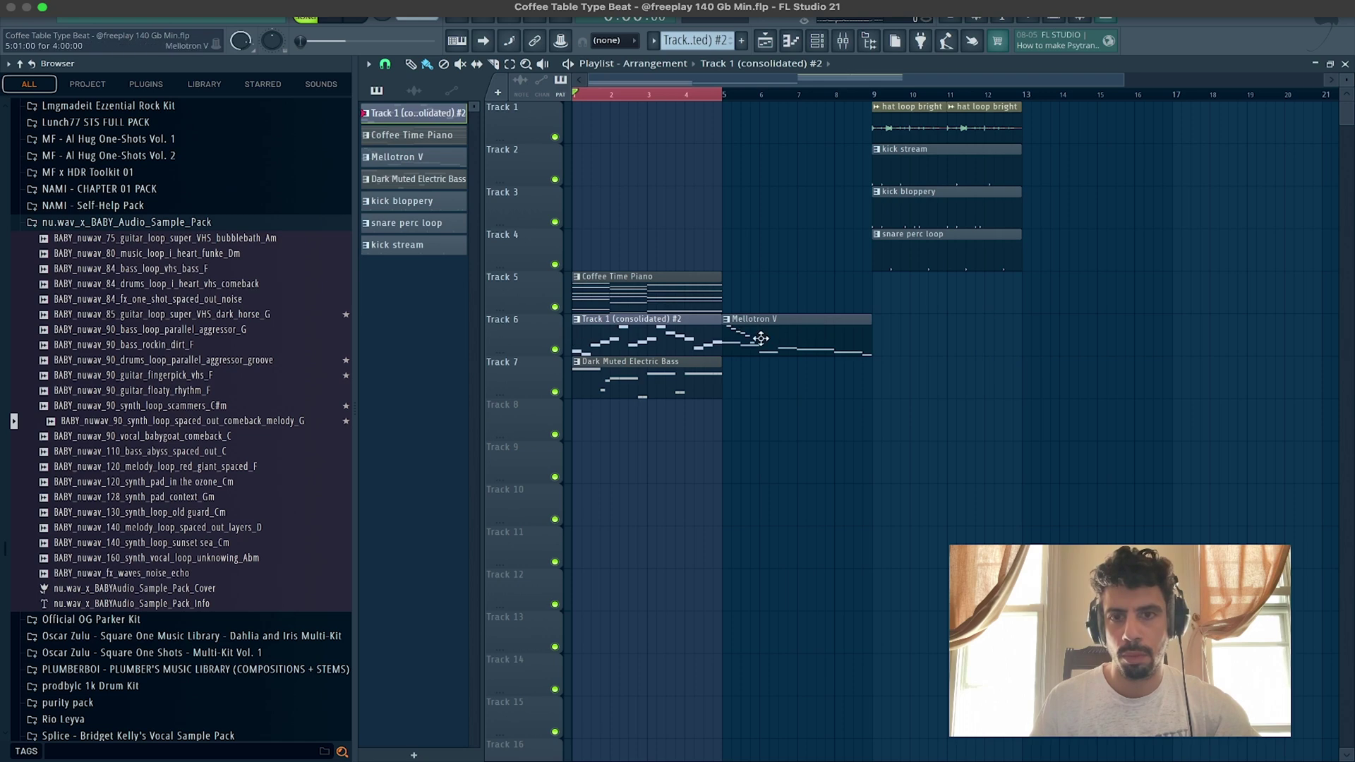
right_click(521, 284)
left_click(553, 563)
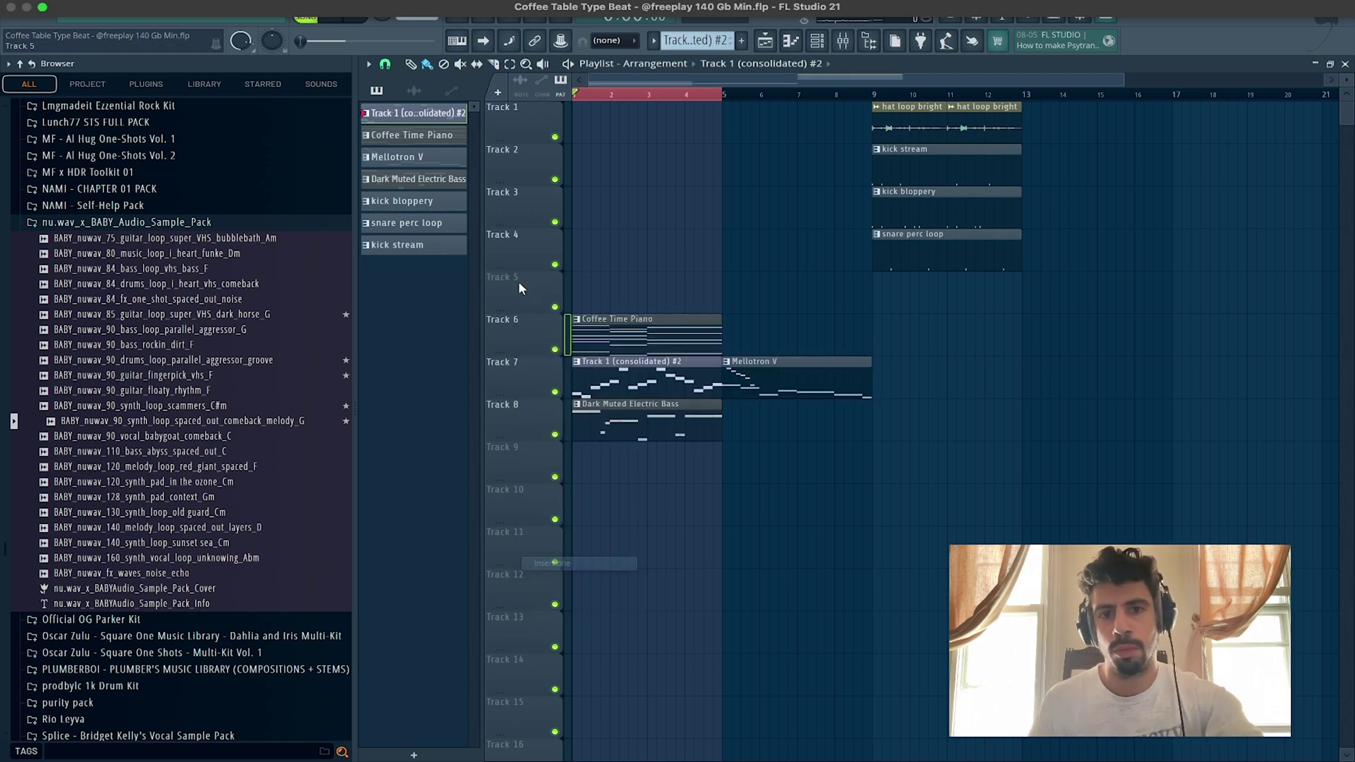
left_click_drag(817, 372, 965, 290)
key("space")
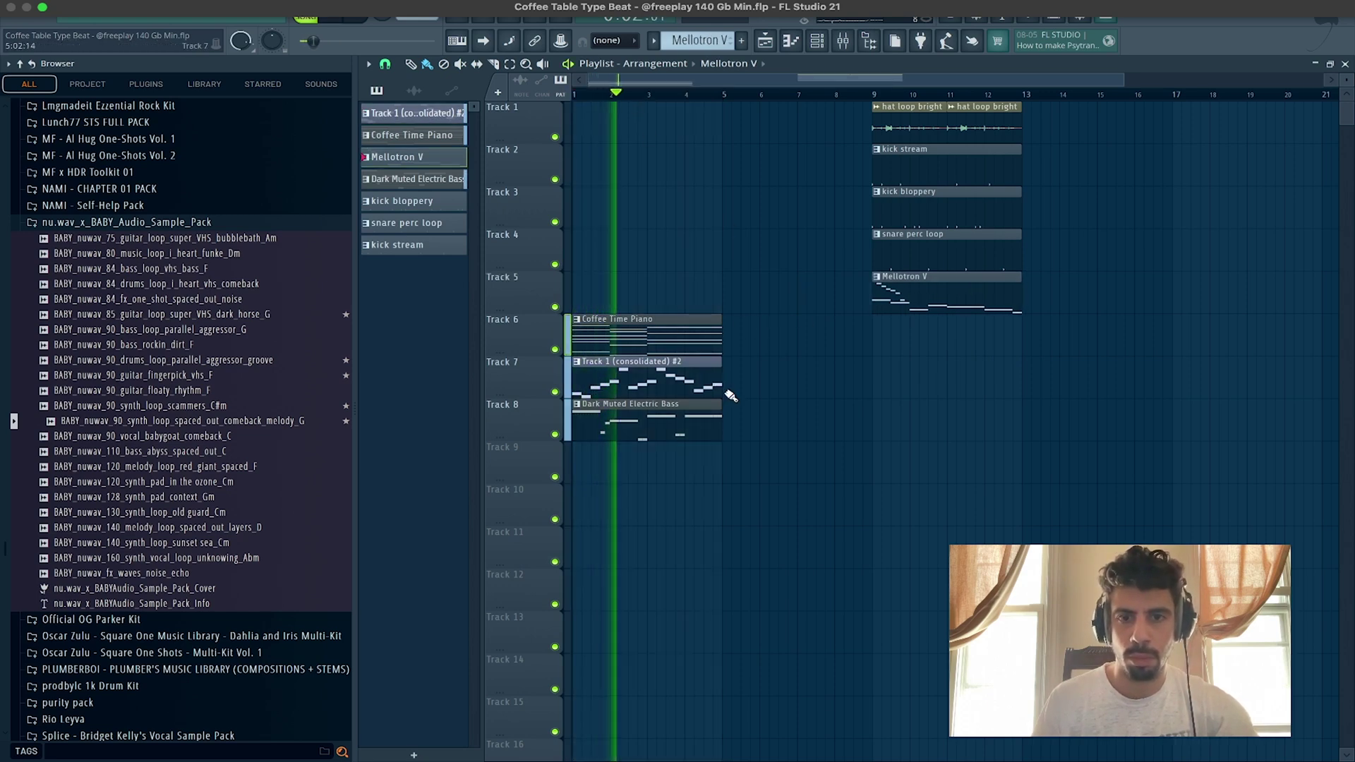
Step: Duplicate the Coffee Time Piano, Track 1 (consolidated) #2 and Dark Muted Electric Bass clips twice, at bars 5 and 9
left_click_drag(676, 451, 624, 340)
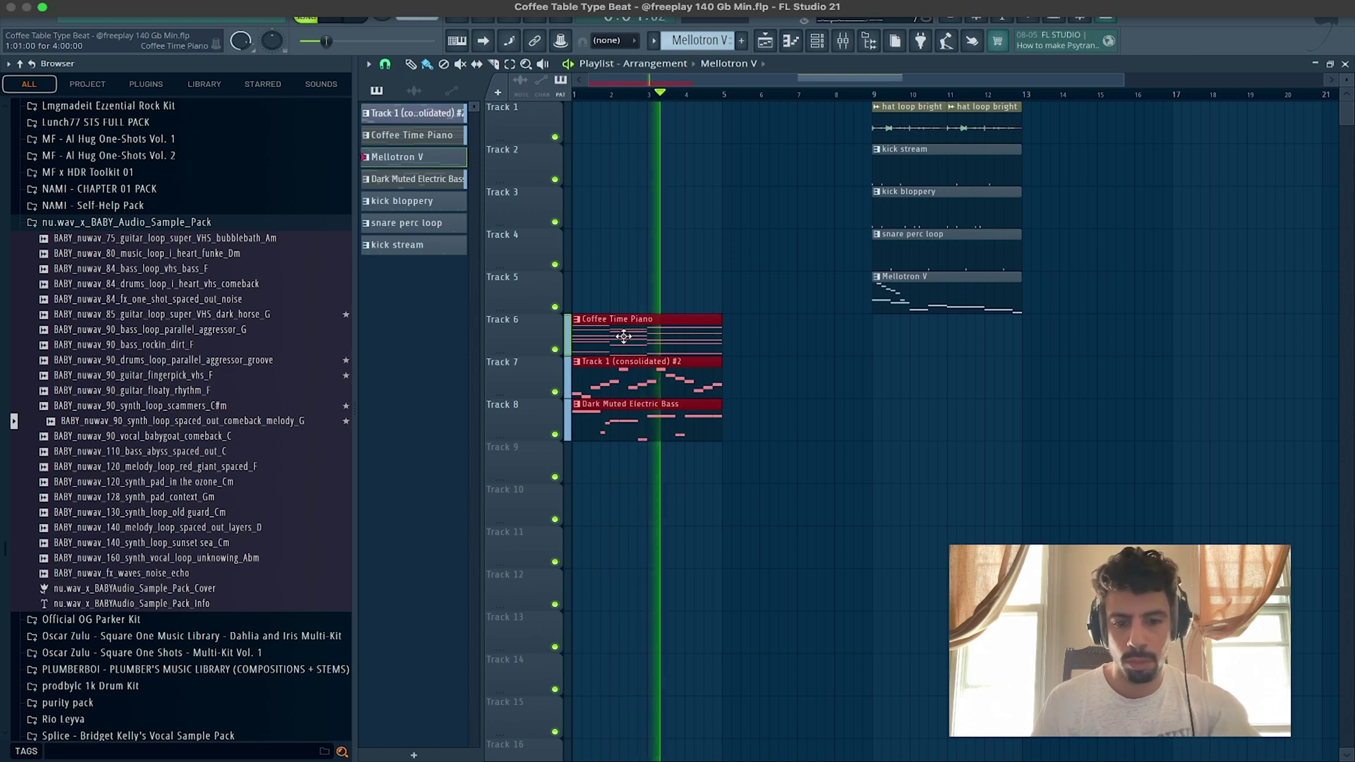
key("ctrl+b")
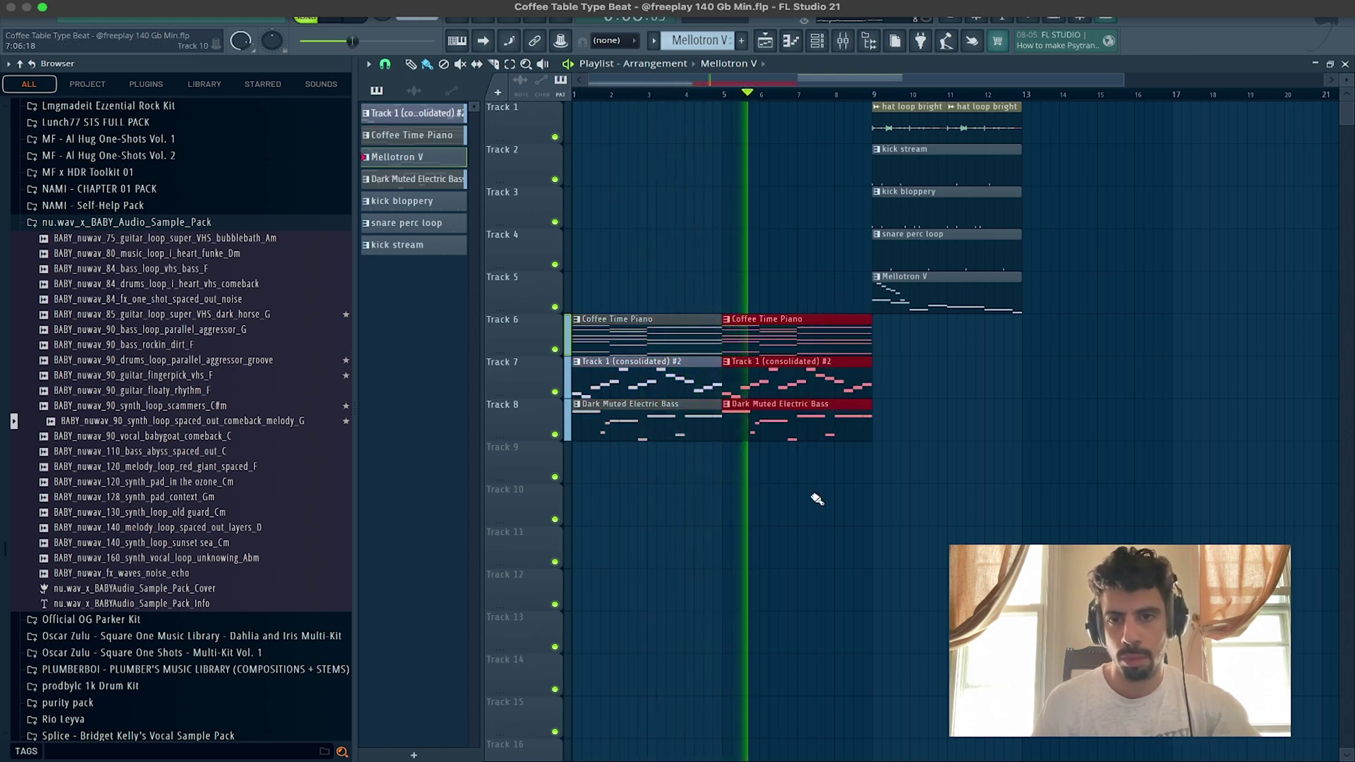
left_click_drag(812, 498, 749, 343)
key("ctrl+b")
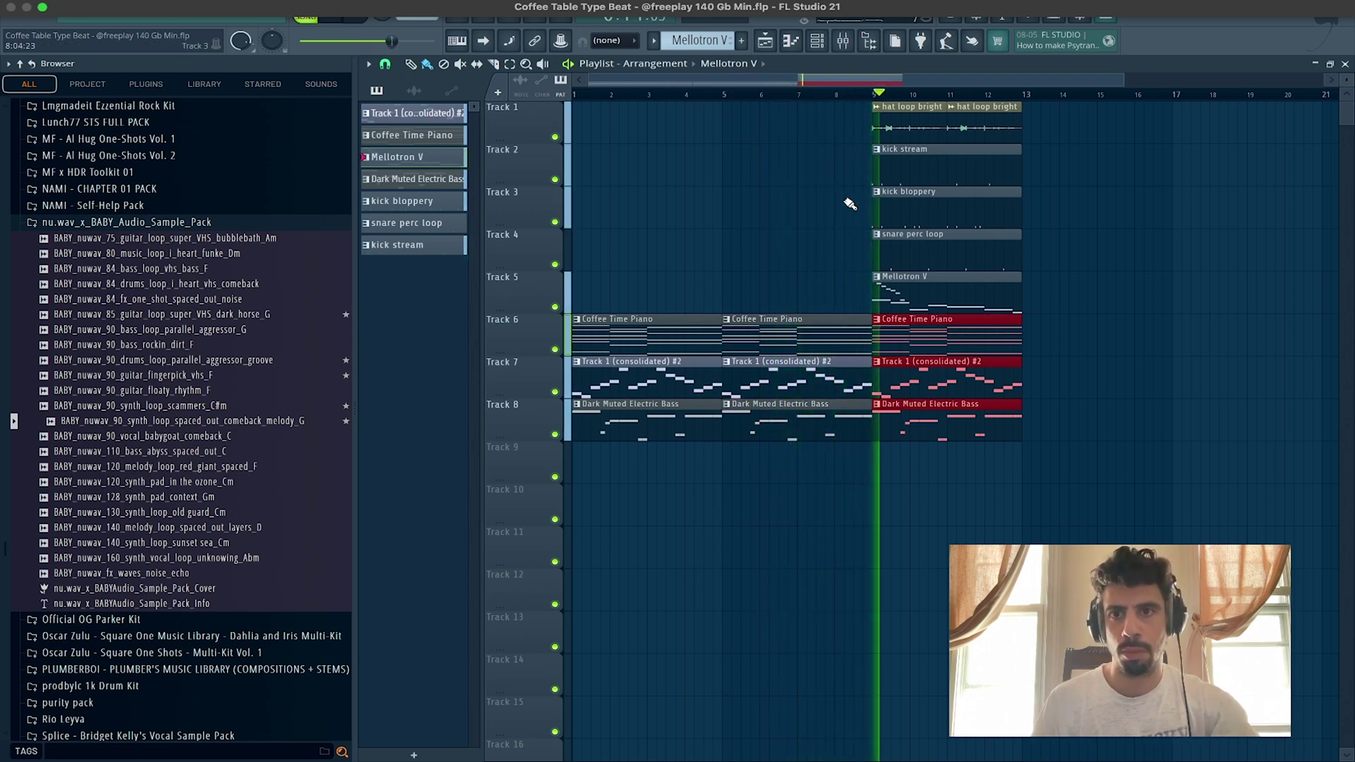
Step: Duplicate all clips of the four-bar section at bar 9 five times, extending the full arrangement to bar 33
left_click_drag(990, 486, 916, 93)
key("ctrl+b")
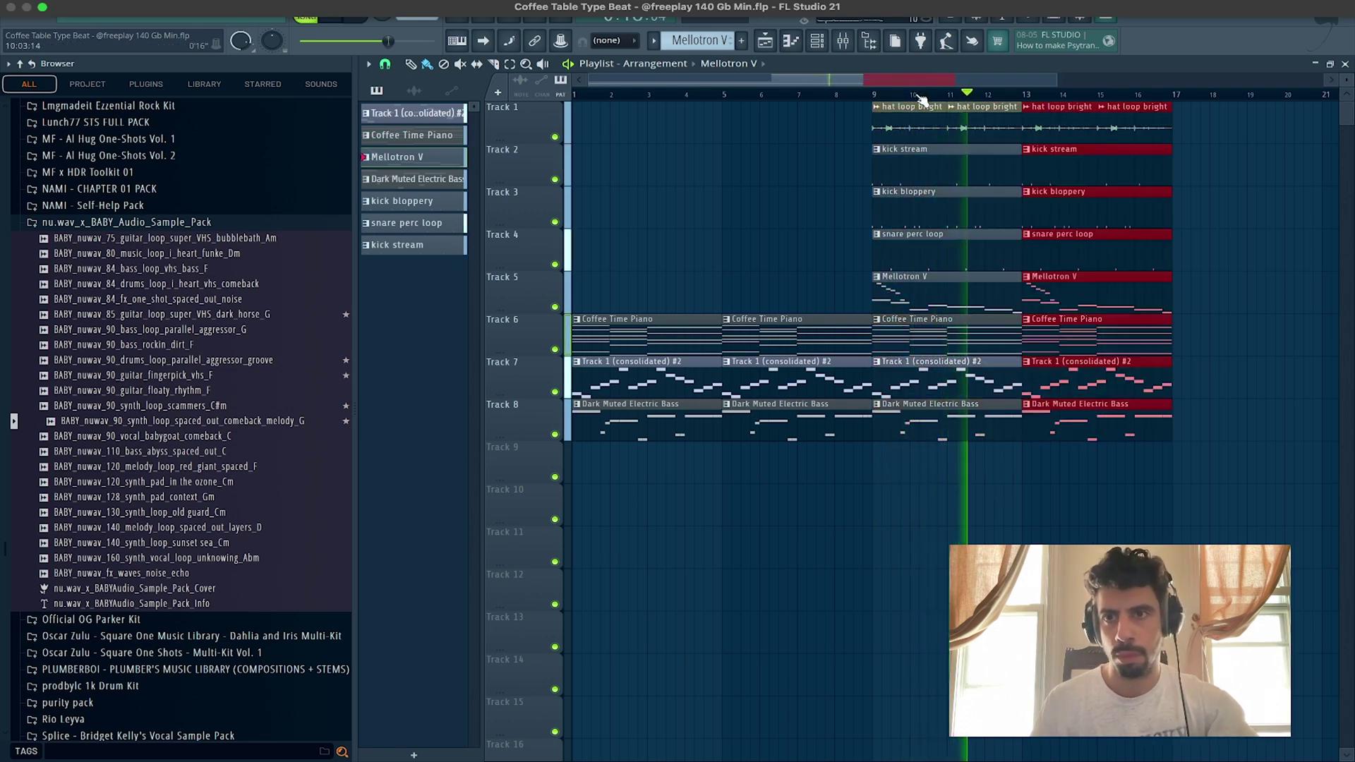
key("ctrl+b")
key("ctrl+b")
key("ctrl+b")
key("ctrl+b")
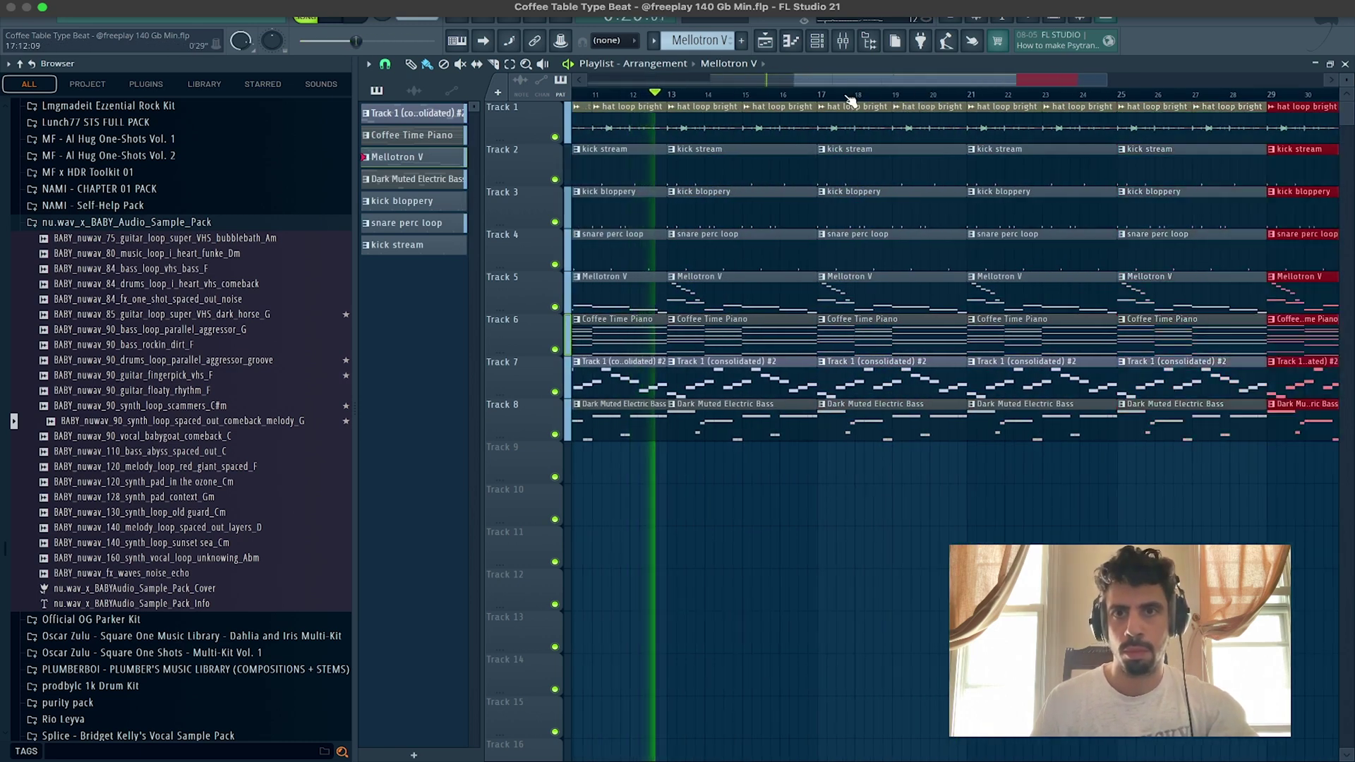
Step: Delete the last two Coffee Time Piano clips on Track 6, at bars 25 and 29
left_click_drag(794, 79, 608, 80)
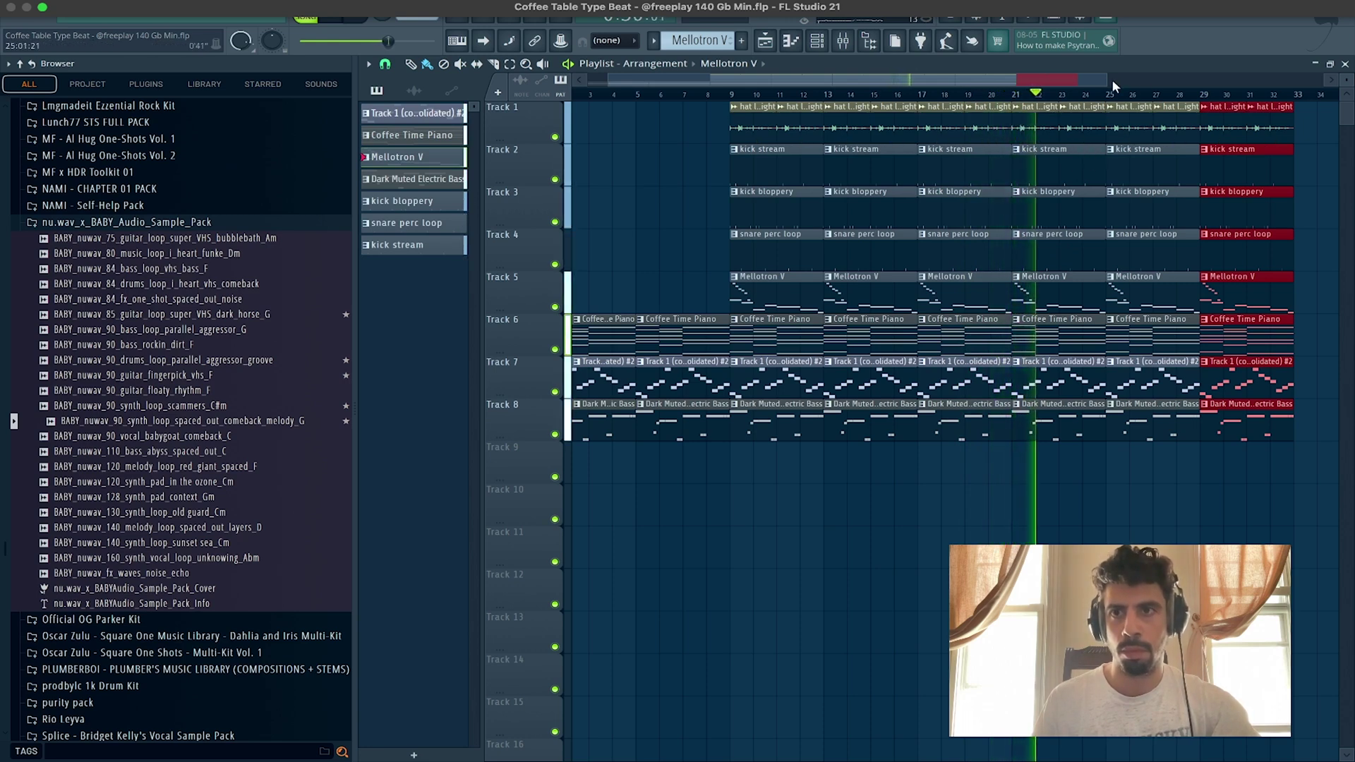
left_click_drag(1106, 80, 1229, 88)
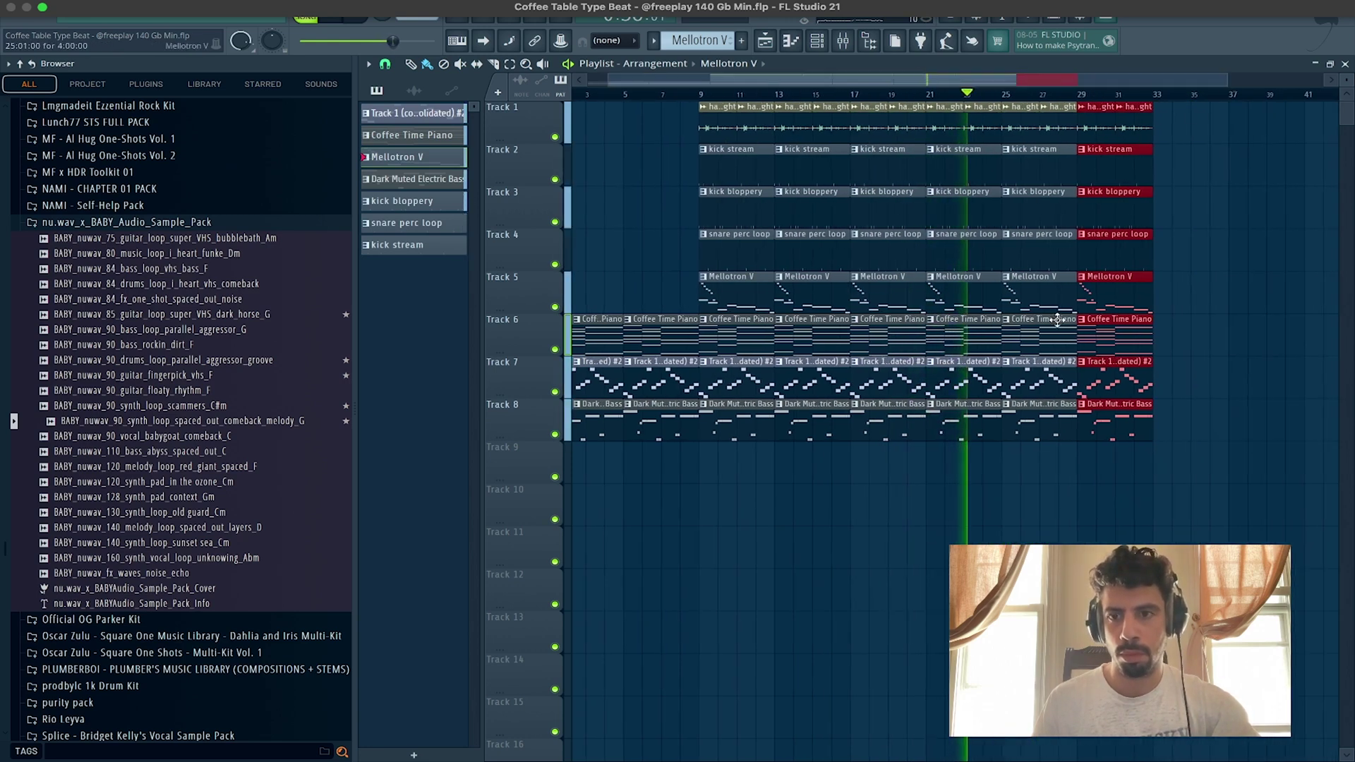
right_click(1027, 350)
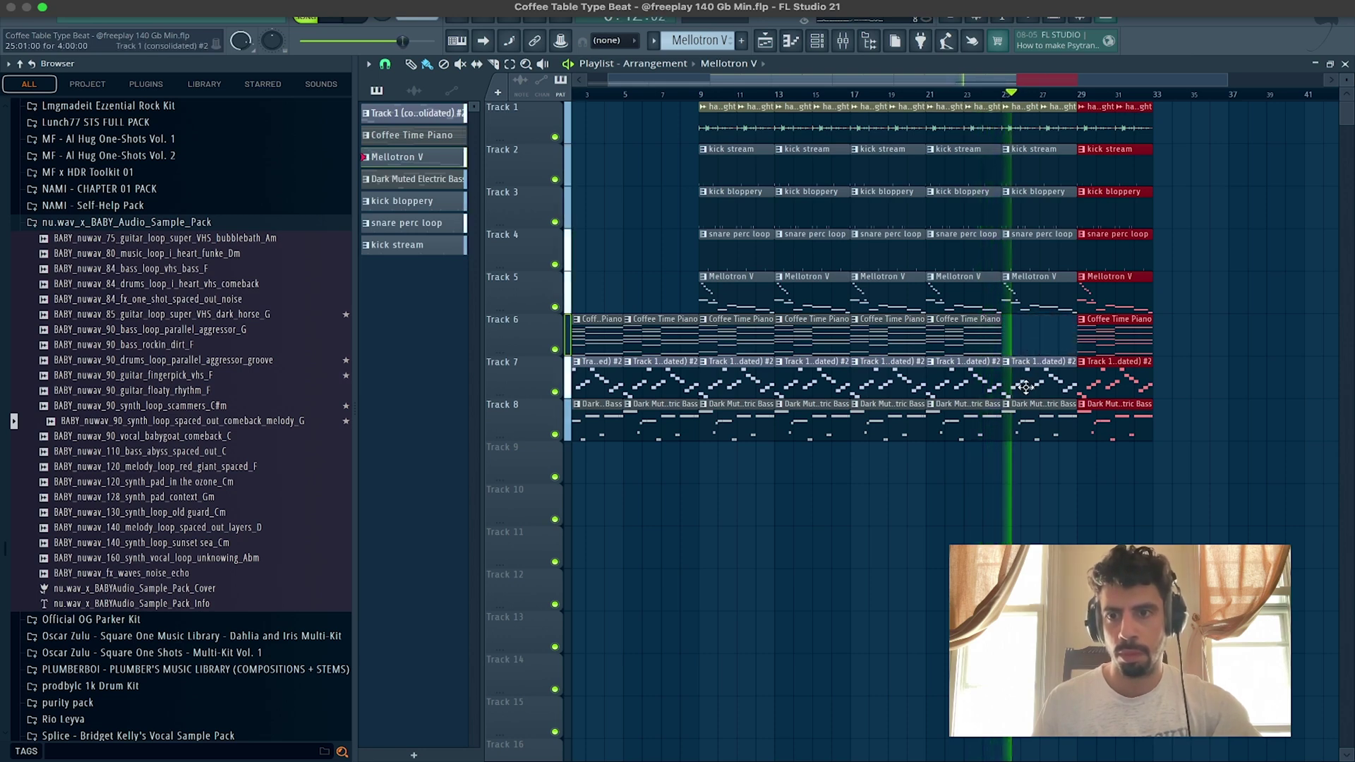
right_click(1092, 342)
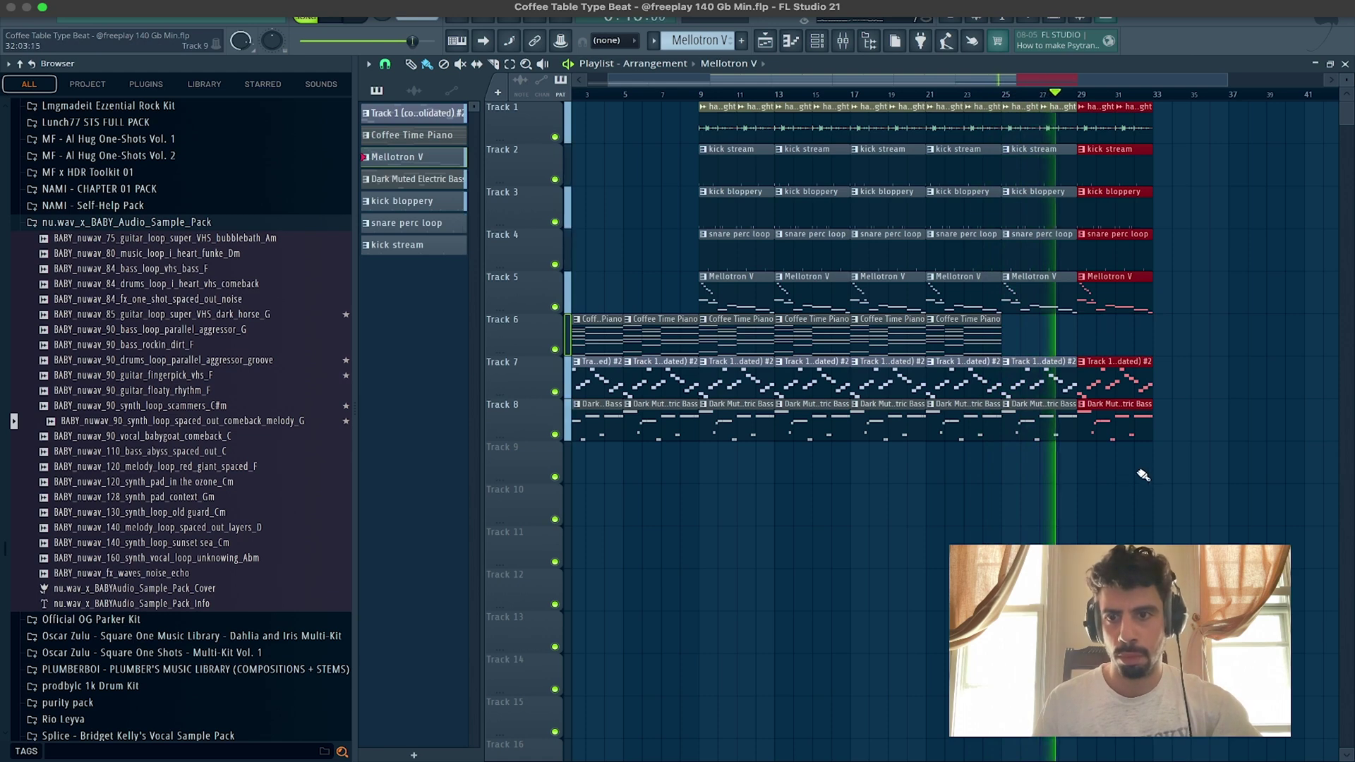
Step: Duplicate the eight-bar section without piano from bar 25 to bar 33, extending the arrangement to bar 41, and stop playback
left_click_drag(1157, 484, 1035, 108)
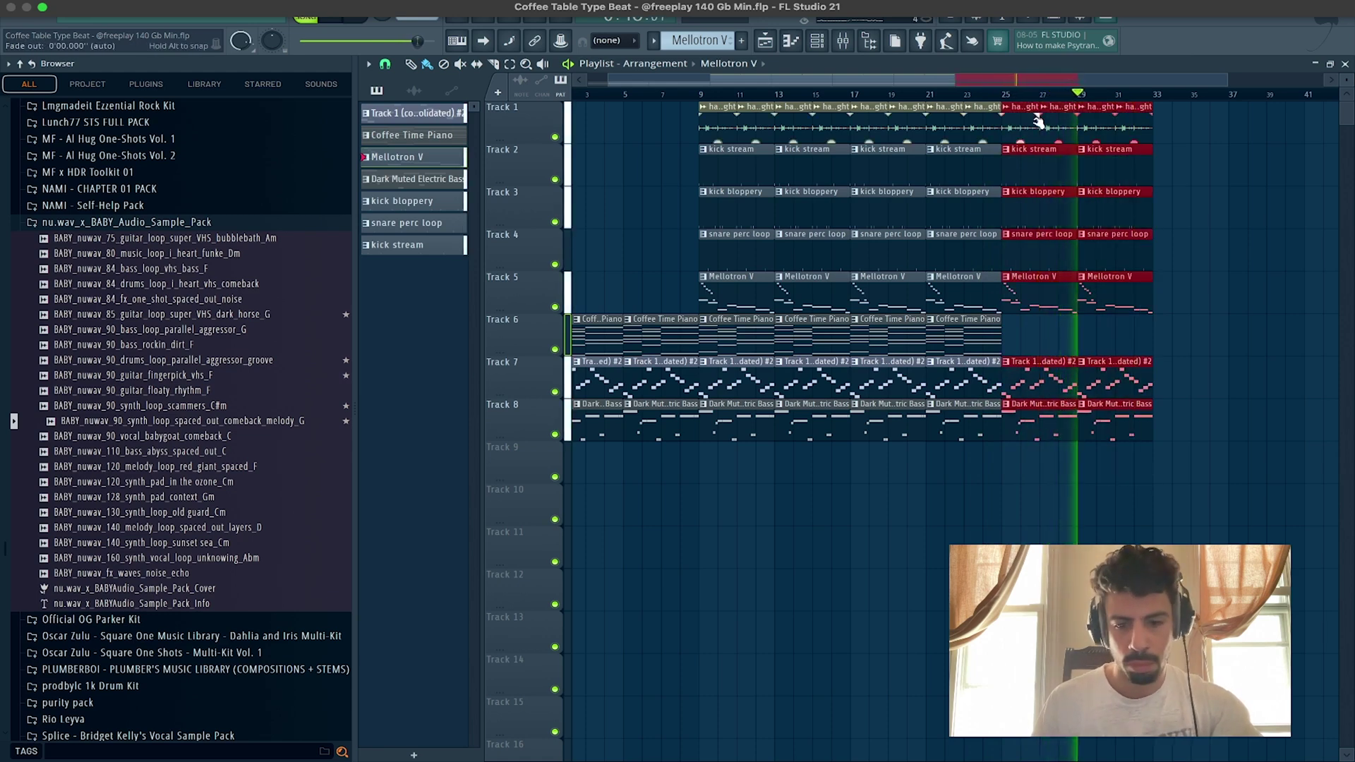
key("ctrl+b")
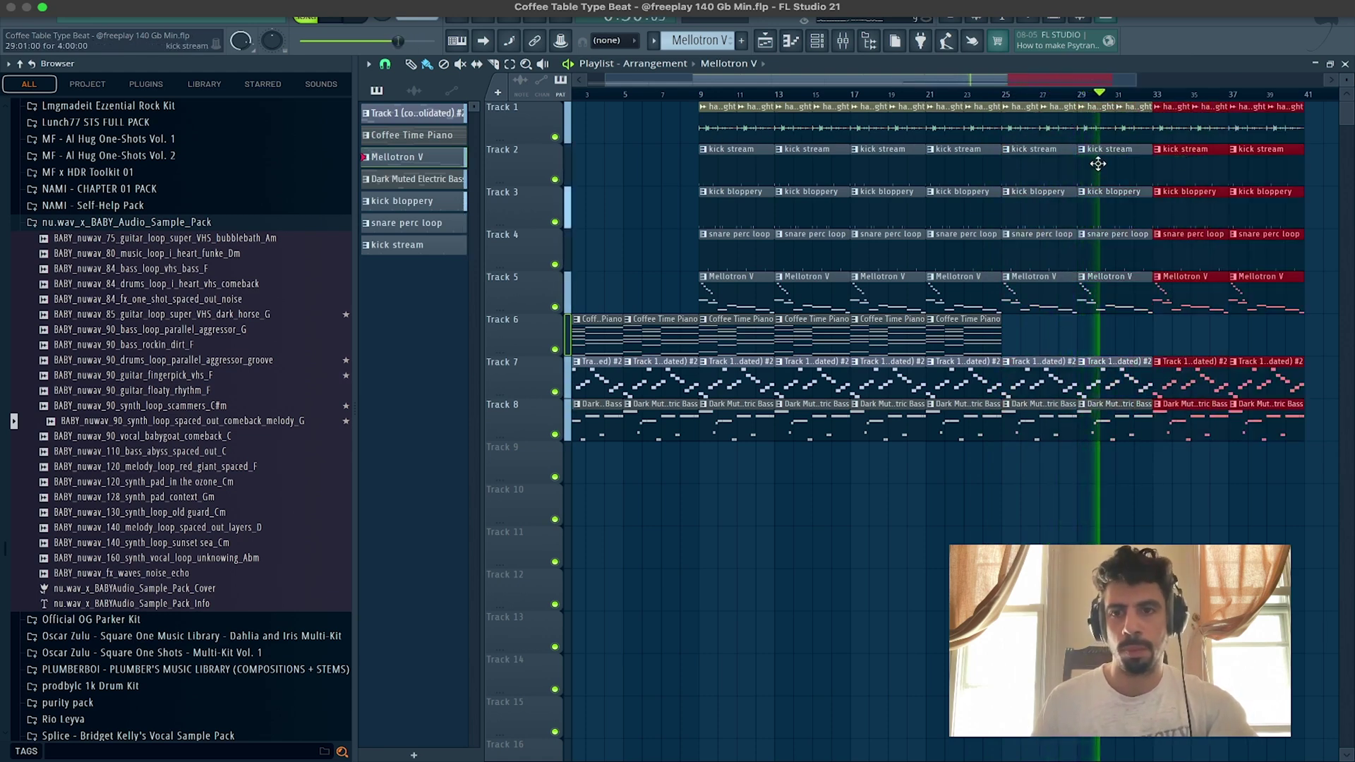
key("space")
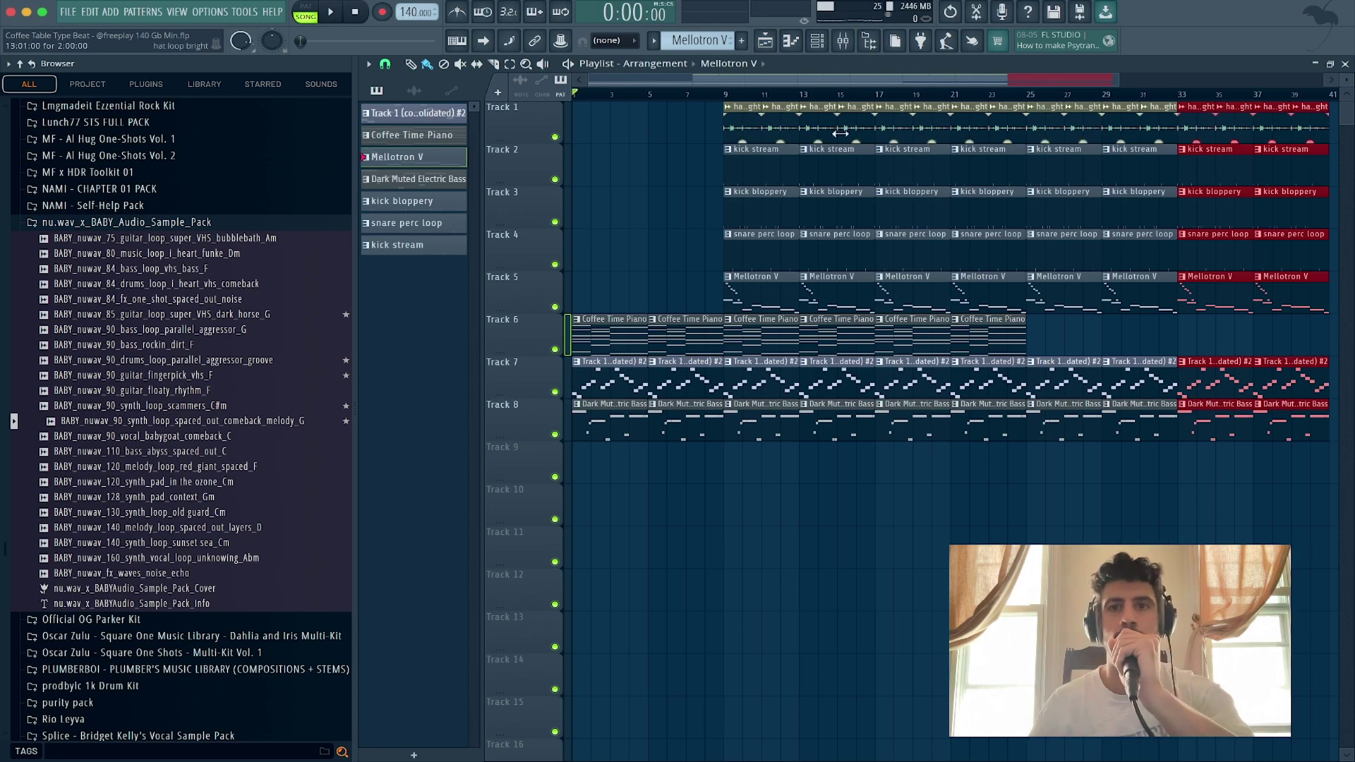
Step: Open the mixer, collapse the nu.wav_x_BABY_Audio_Sample_Pack folder and select the empty Insert 8 mixer track
left_click(843, 42)
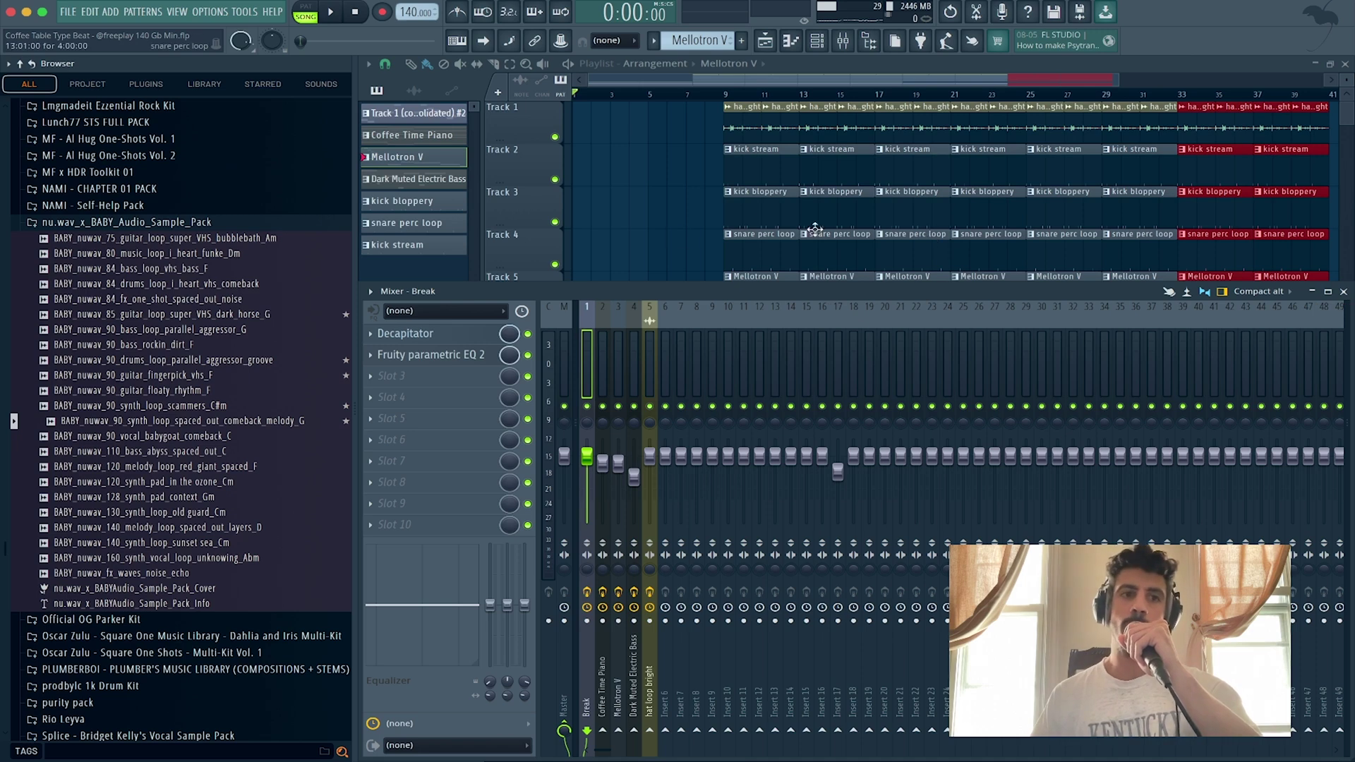
left_click(212, 222)
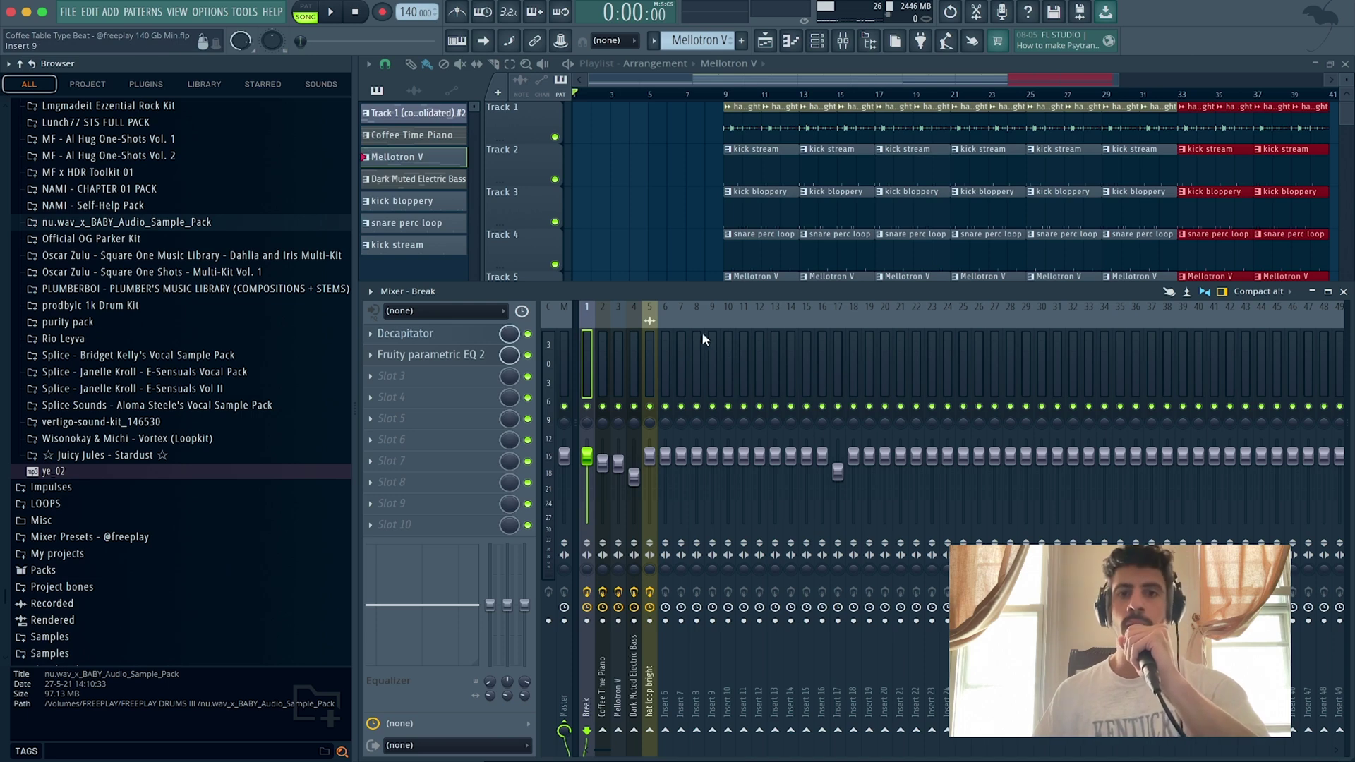
left_click(695, 308)
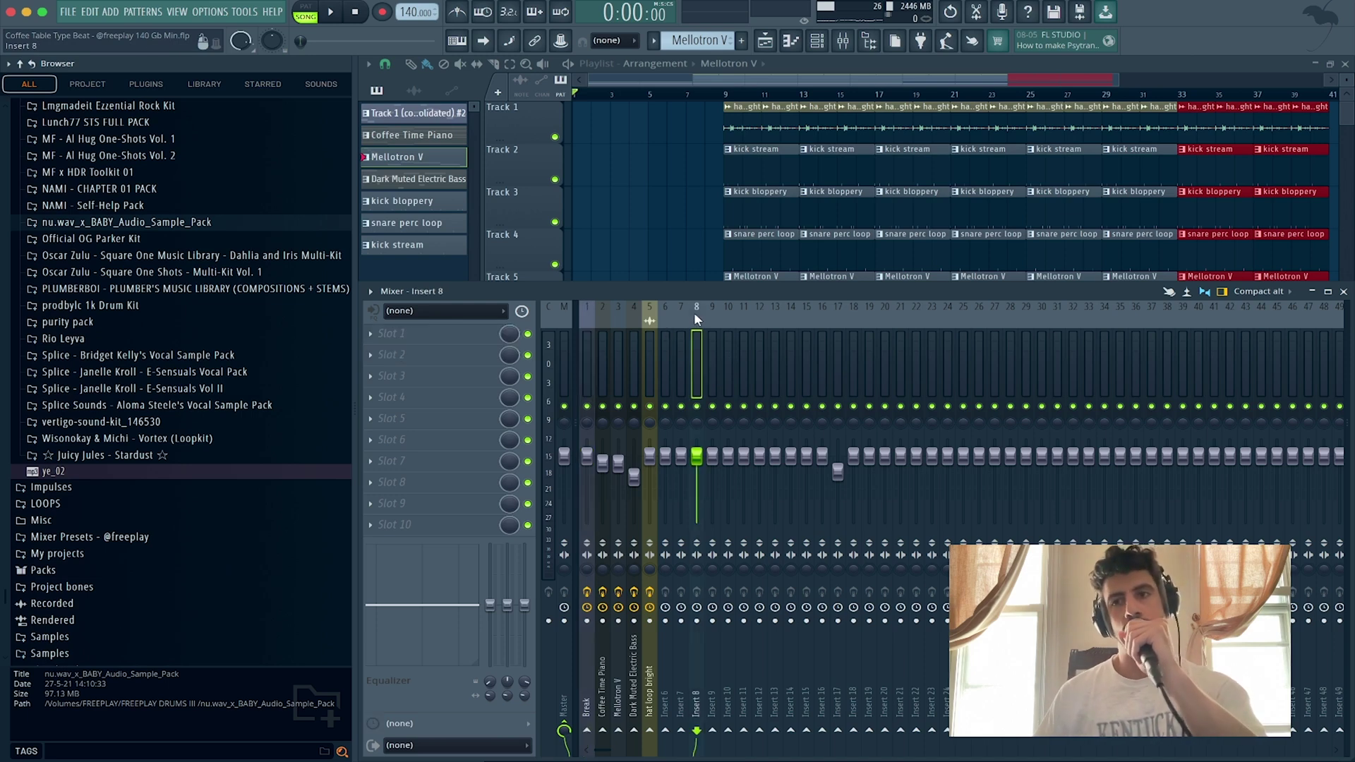